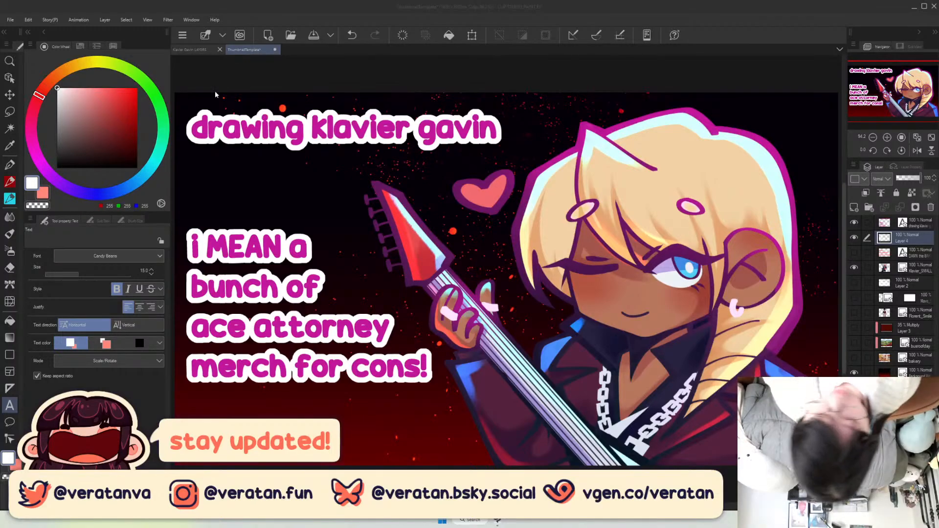
Close the ThumbnailTemplate document without saving its changes.
left_click(276, 50)
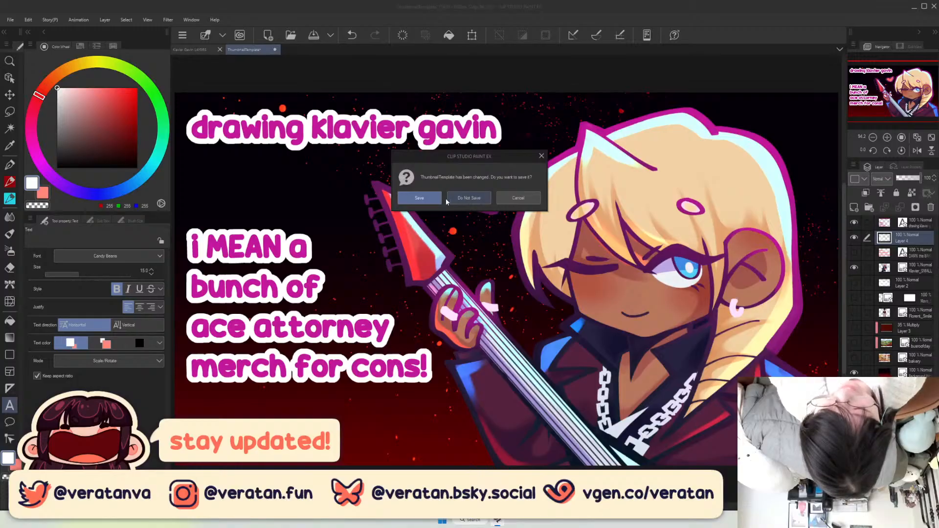
left_click(469, 198)
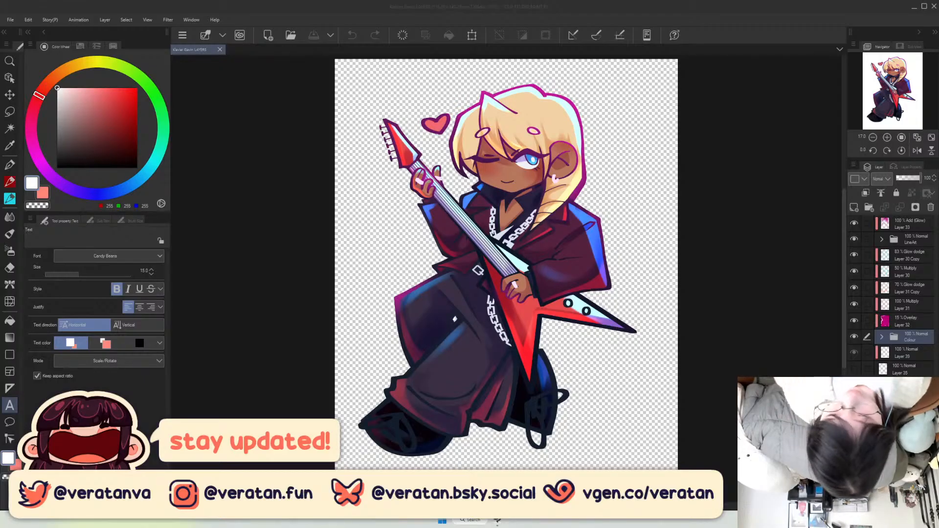
Start a new illustration with pixel units and an A6 canvas in landscape orientation, 6992 by 4961 px.
left_click(10, 20)
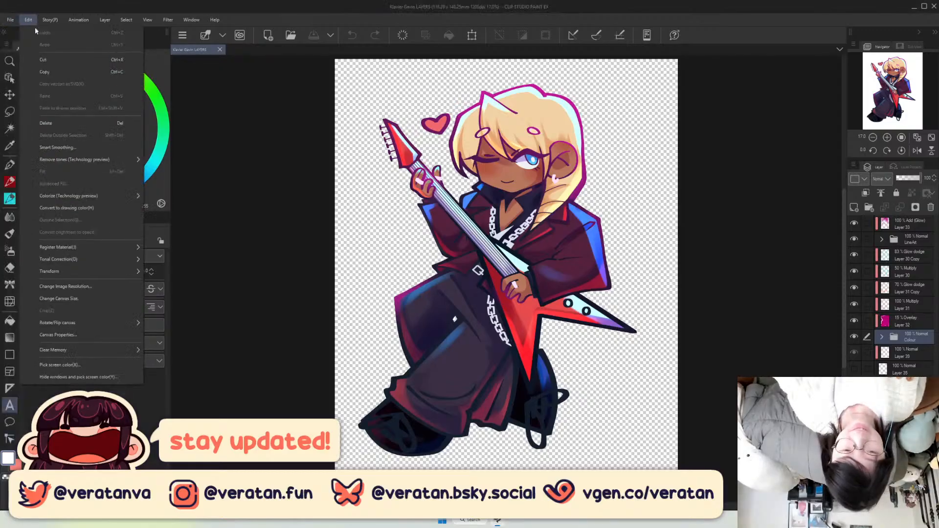
left_click(29, 33)
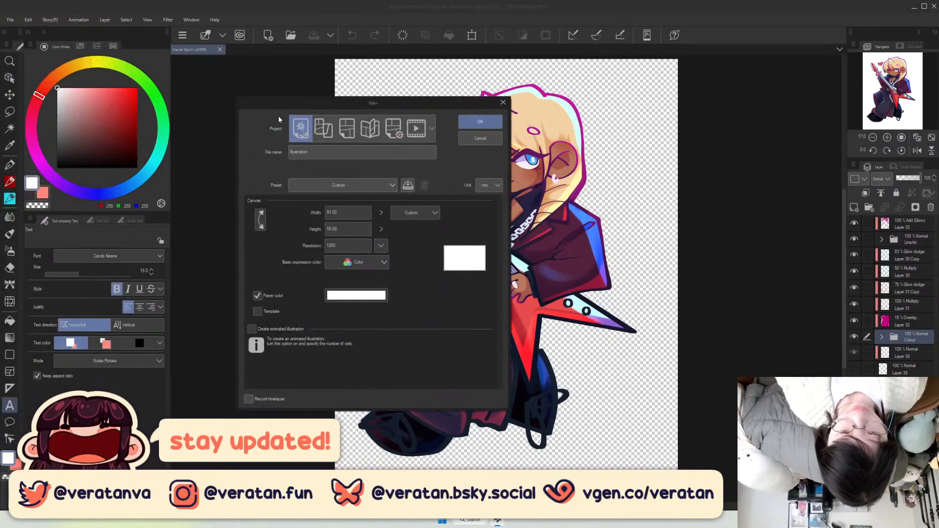
left_click(358, 214)
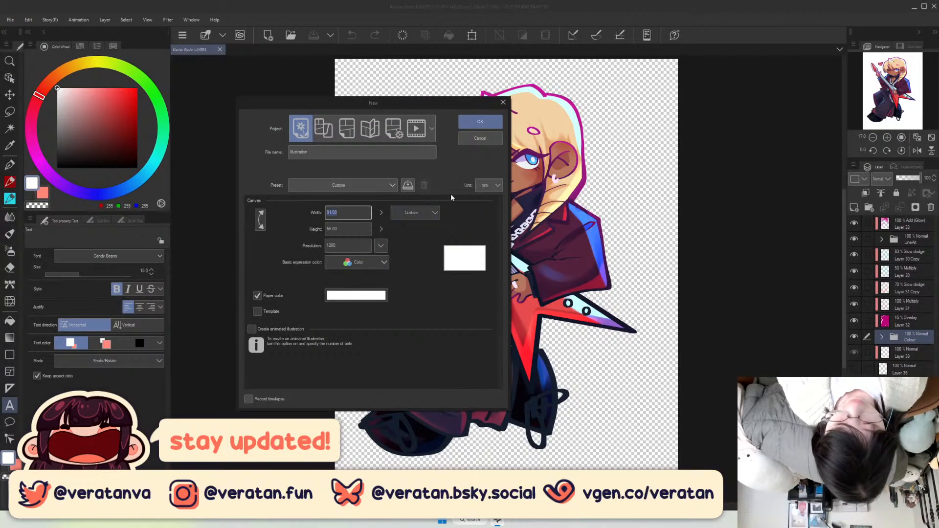
left_click(489, 185)
left_click(480, 231)
left_click(354, 214)
left_click(405, 213)
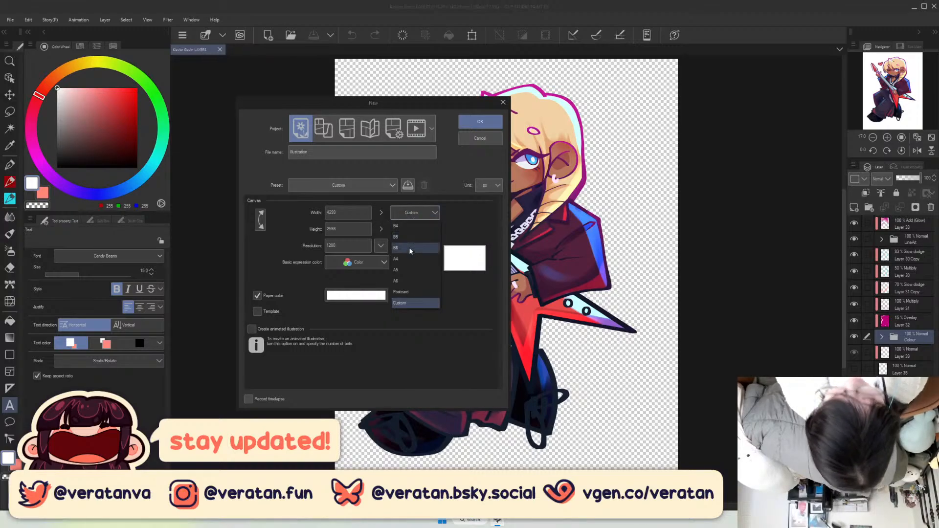
left_click(403, 281)
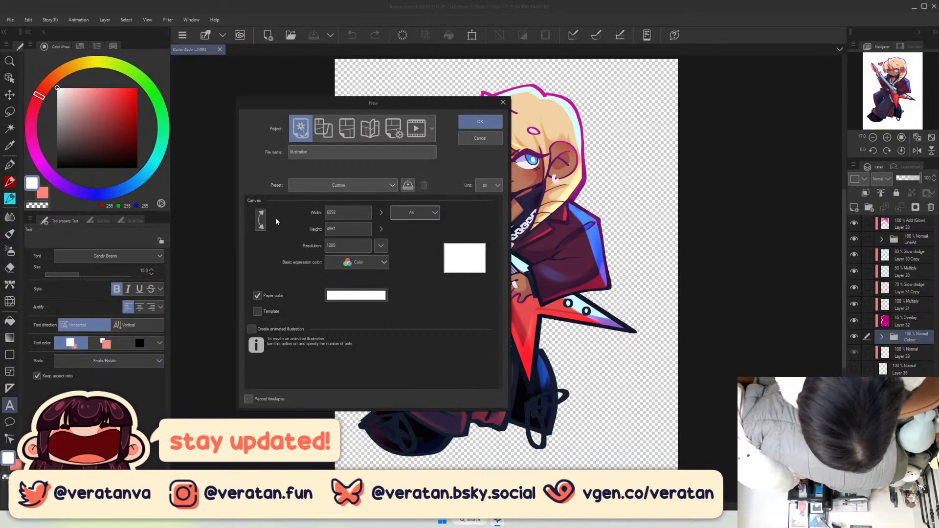
left_click(260, 220)
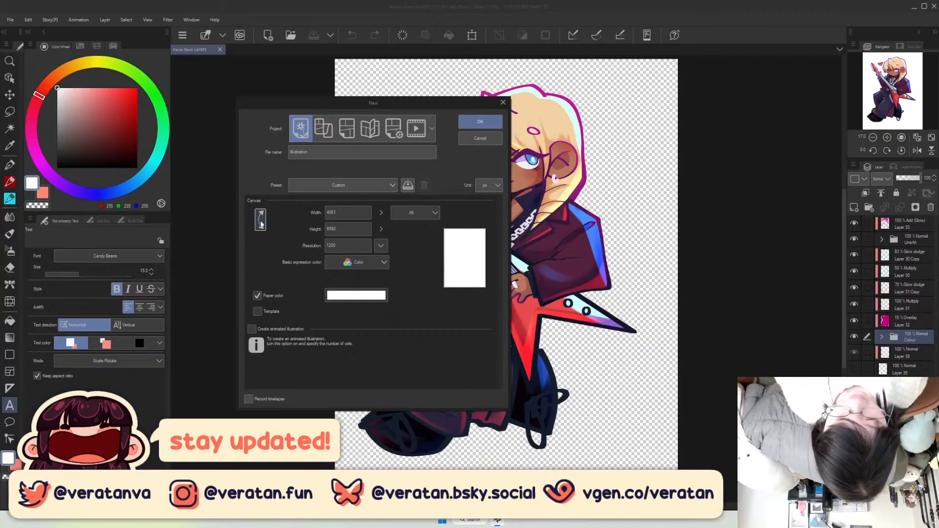
left_click(260, 220)
Name the new illustration AceAttorney_Shaker and create it with the Color basic expression.
left_click(291, 153)
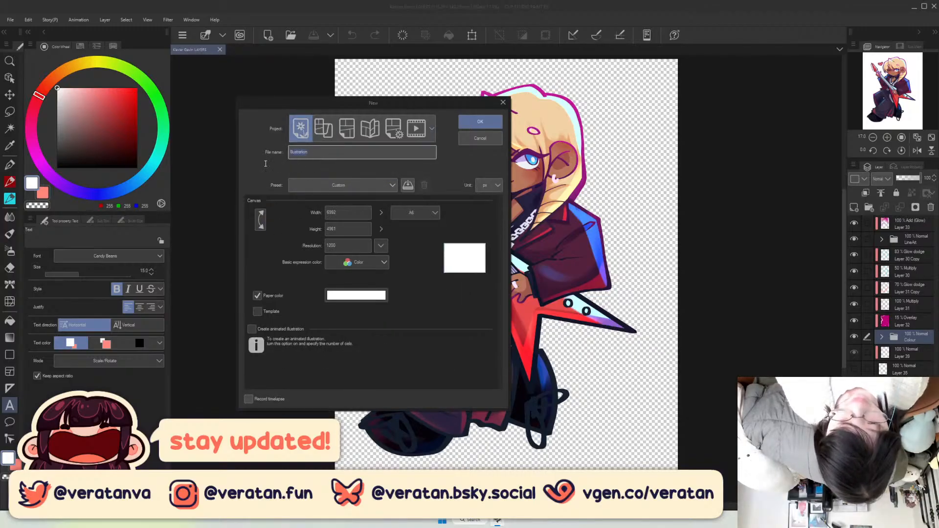
type("Ace Attorney")
type(" Shaker")
key("Left")
key("Left")
key("Left")
key("Left")
key("Left")
key("BackSpace")
key("Right")
key("Right")
key("Right")
key("Right")
key("Right")
key("Right")
key("Right")
key("Right")
key("Right")
key("BackSpace")
type("_")
key("Right")
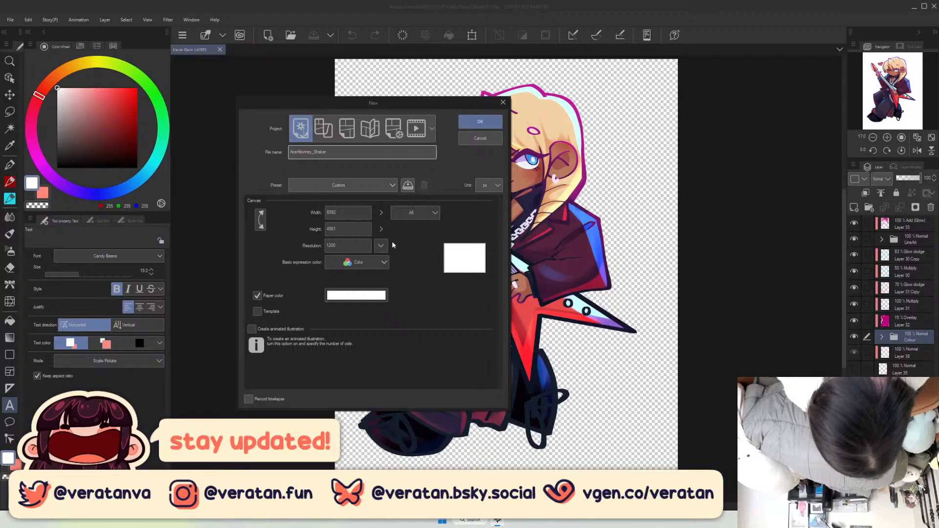
left_click(384, 262)
left_click(357, 261)
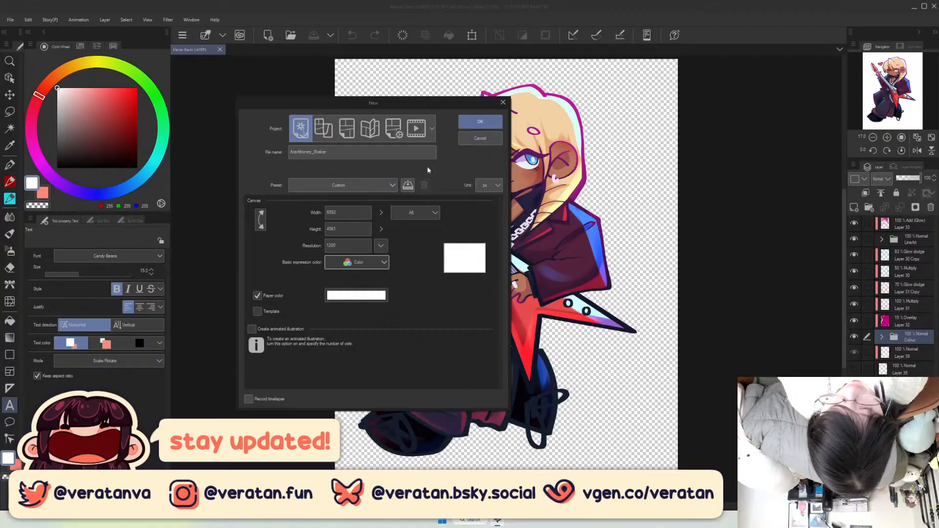
left_click(480, 122)
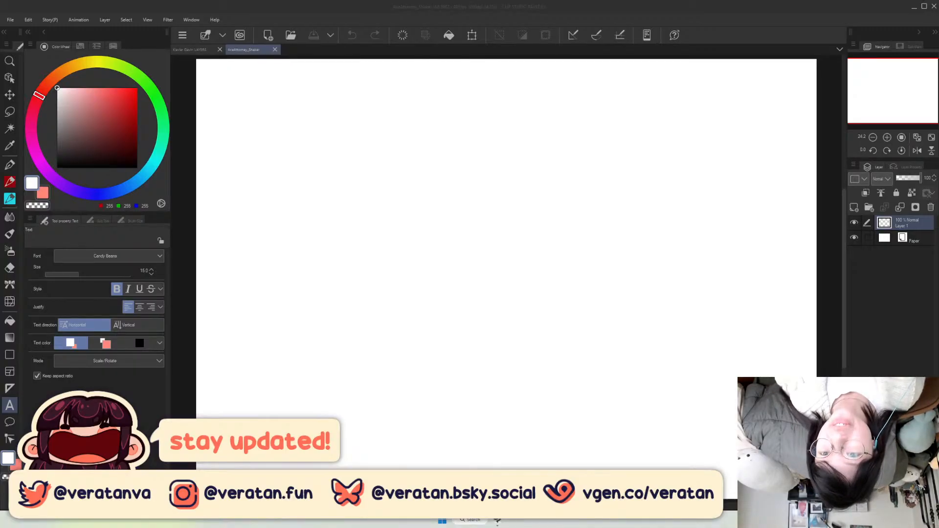
Bring in the browser with the "ace attorney courtroom UI" image results, maximize it, and preview the Ace Attorney Wiki's District Court image.
left_click_drag(491, 0, 450, 83)
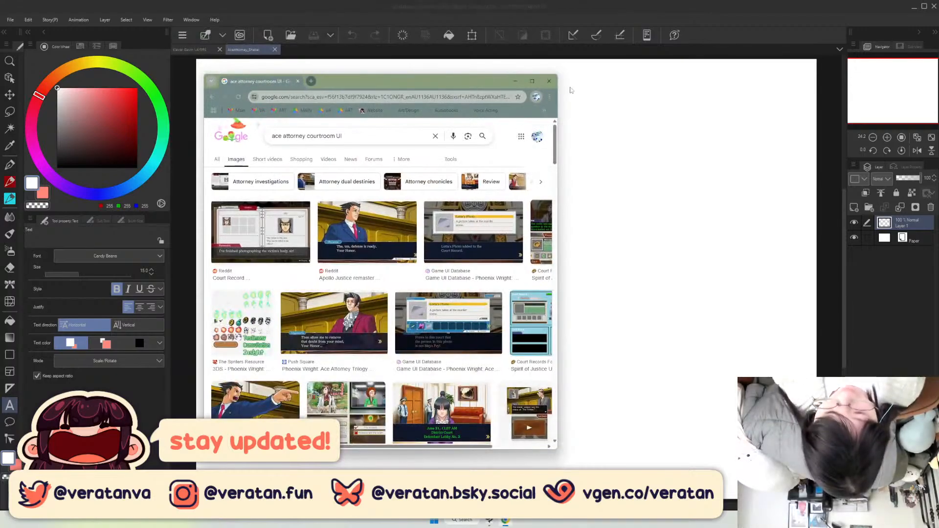
left_click(533, 81)
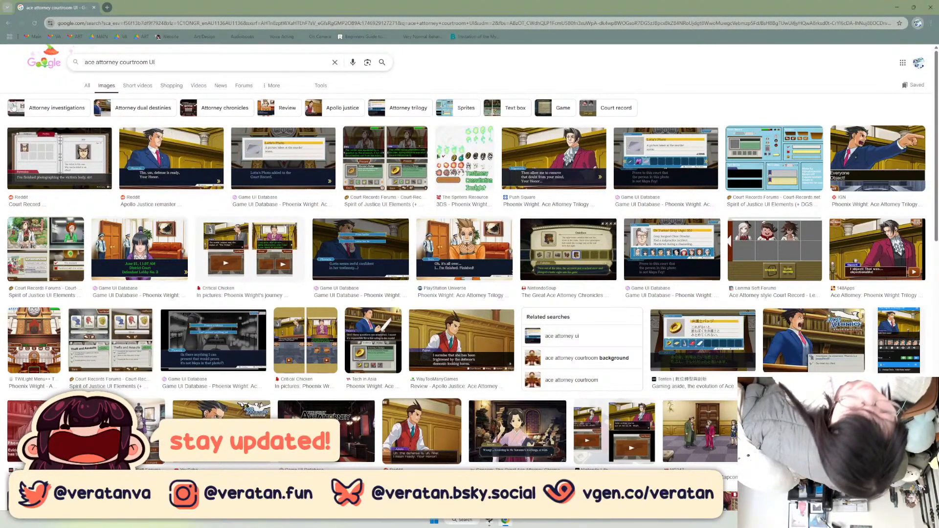
scroll(380, 238, "down", 5)
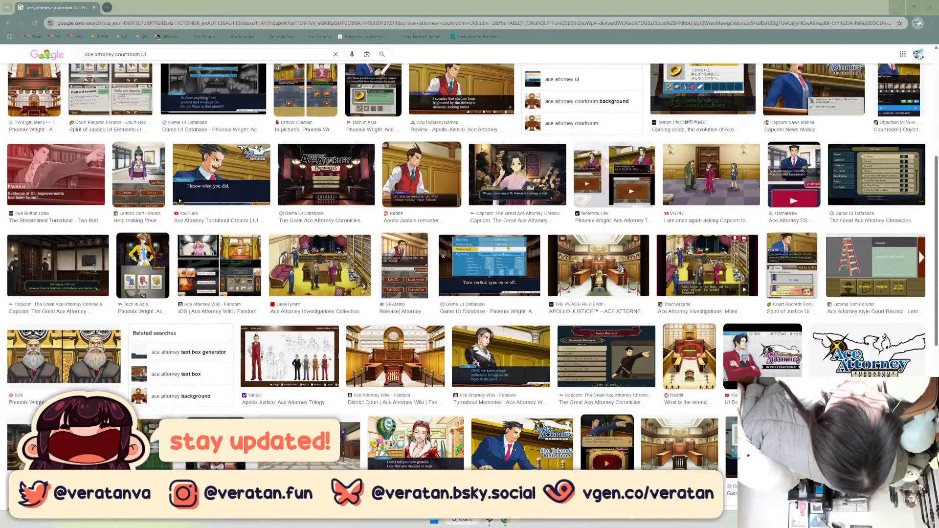
left_click(384, 379)
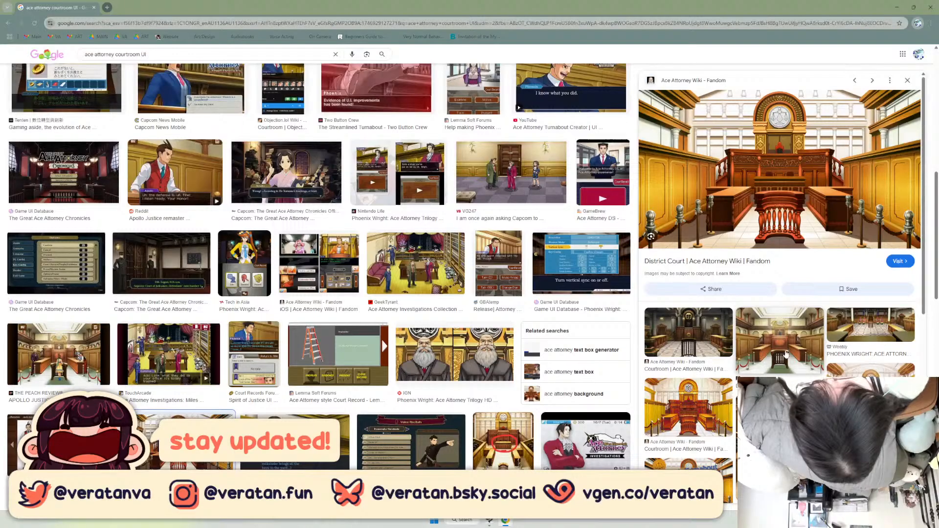
Open the previewed image's District Court wiki page in a new tab and view it.
right_click(756, 181)
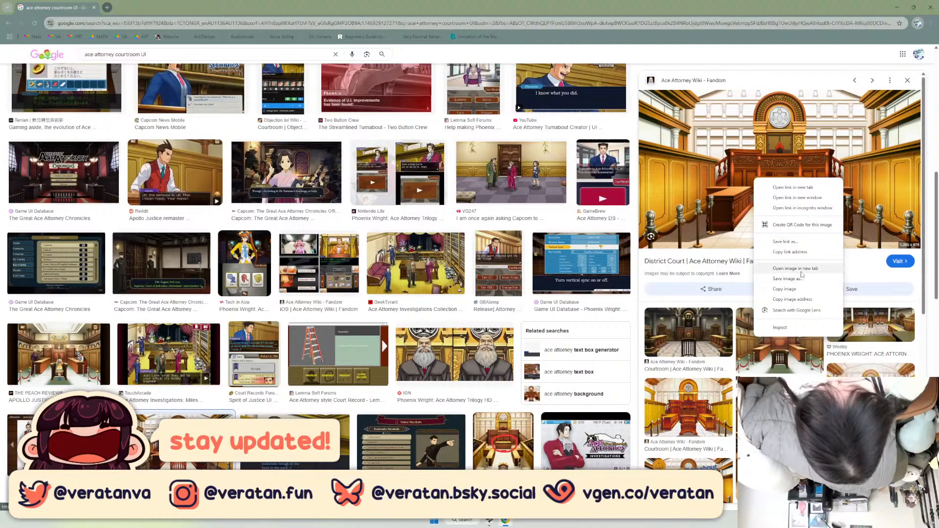
right_click(726, 263)
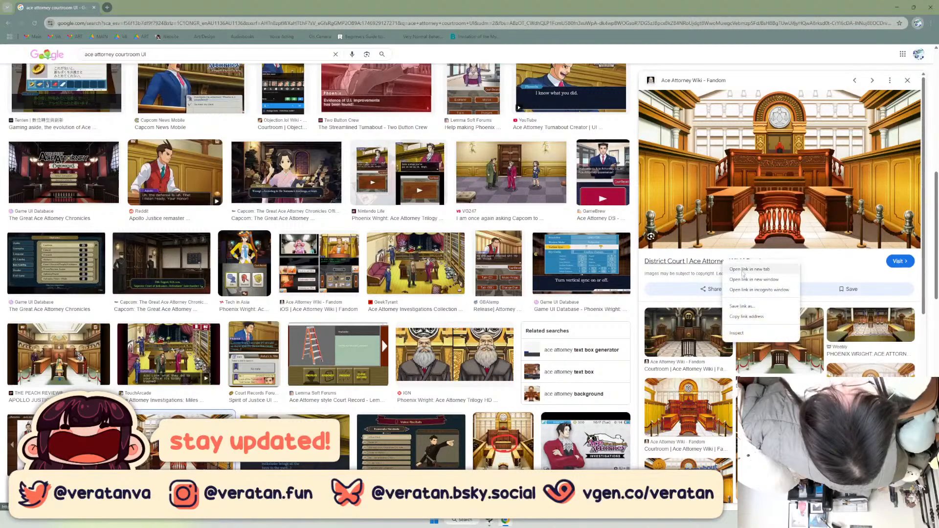
left_click(737, 270)
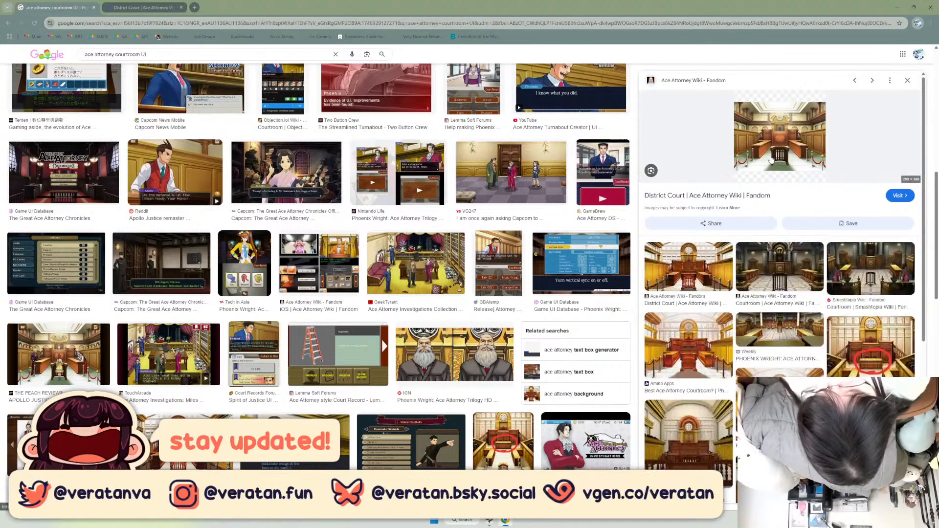
left_click(161, 9)
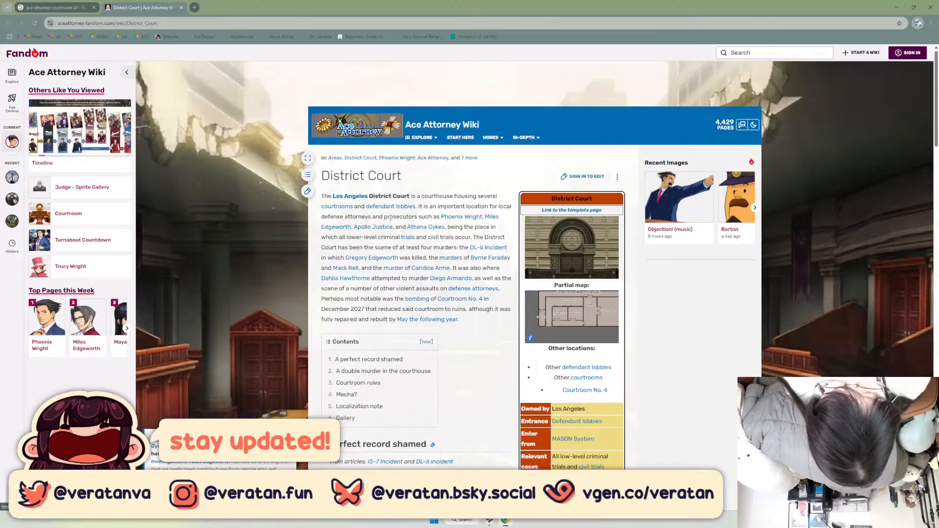
Return to the image results and examine the courtroom scenes and game interface screenshots for courtroom layout and text box references.
left_click(52, 7)
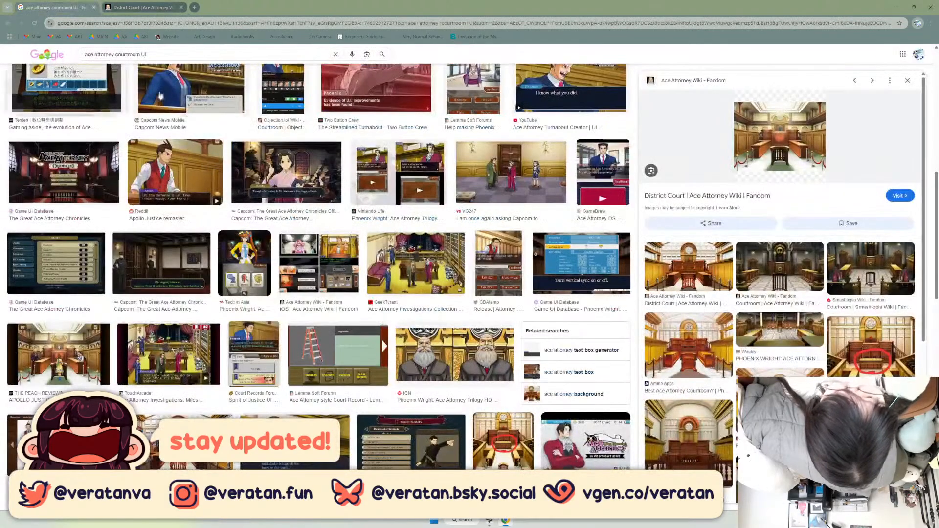
left_click(760, 365)
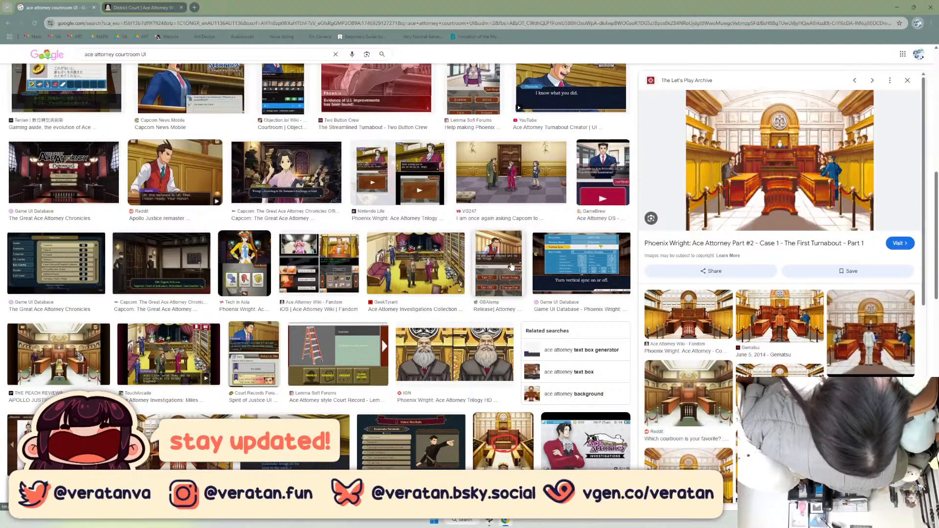
left_click(254, 352)
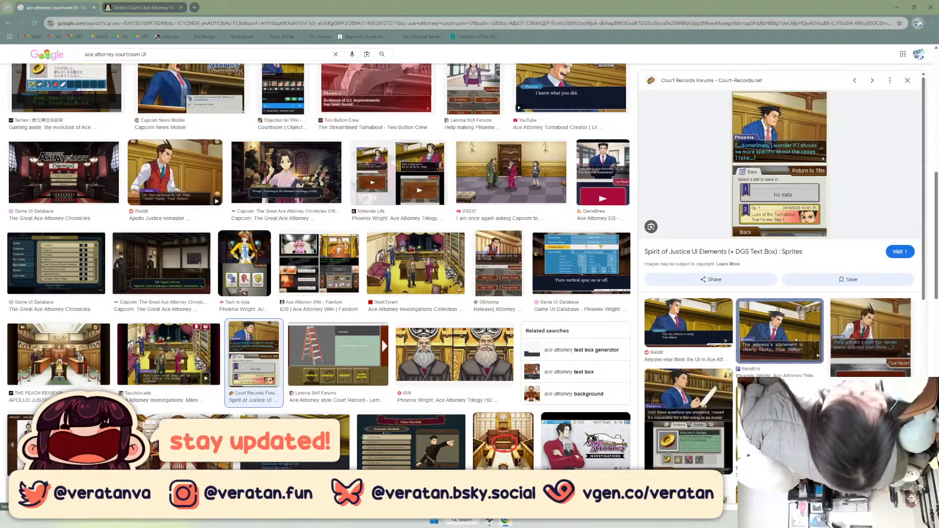
left_click(62, 444)
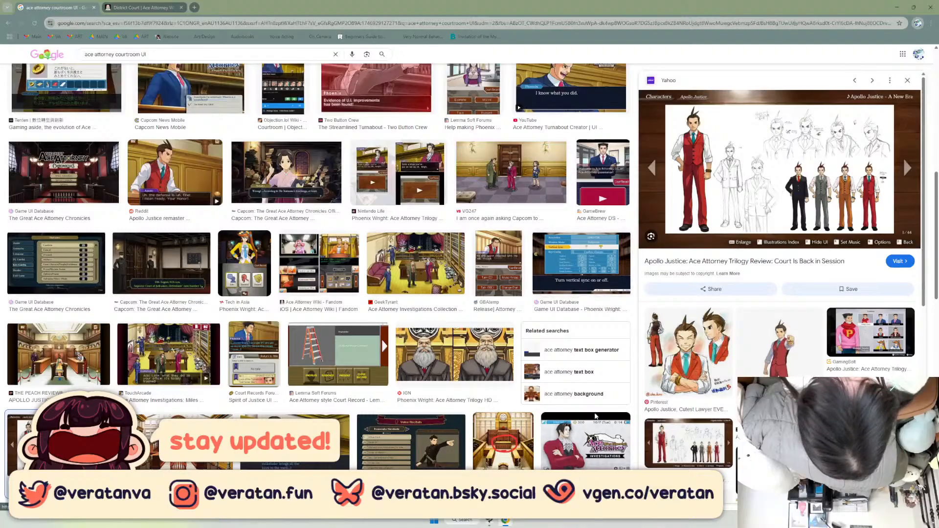
left_click(577, 444)
left_click_drag(513, 447, 507, 448)
left_click(507, 448)
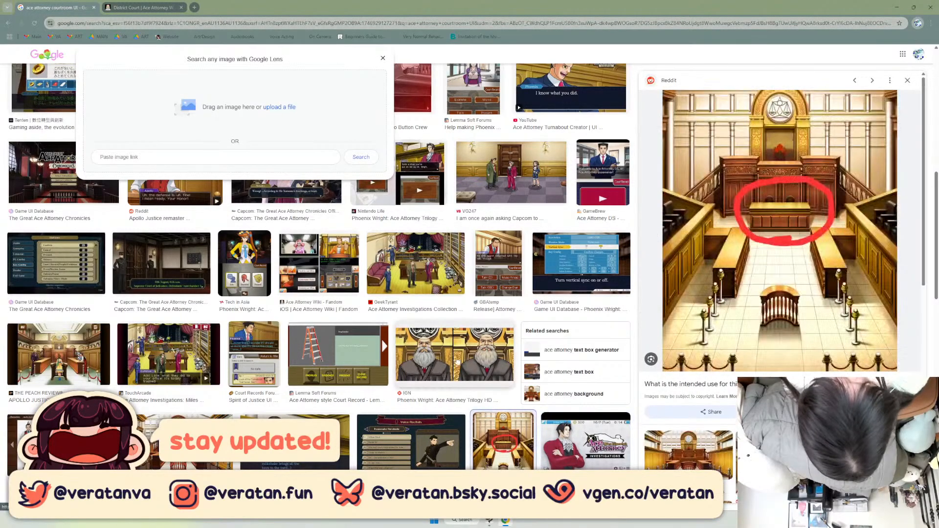
left_click(515, 345)
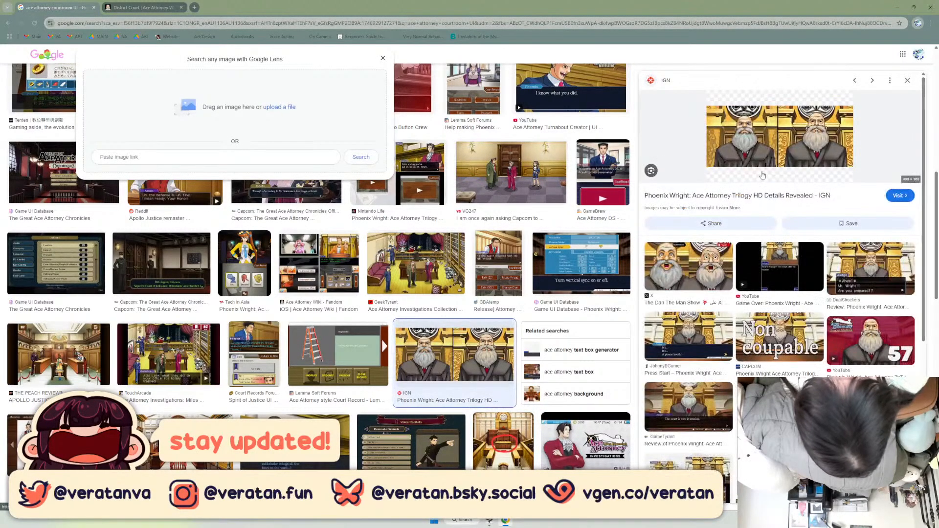
left_click(499, 264)
left_click(416, 264)
scroll(509, 203, "up", 1)
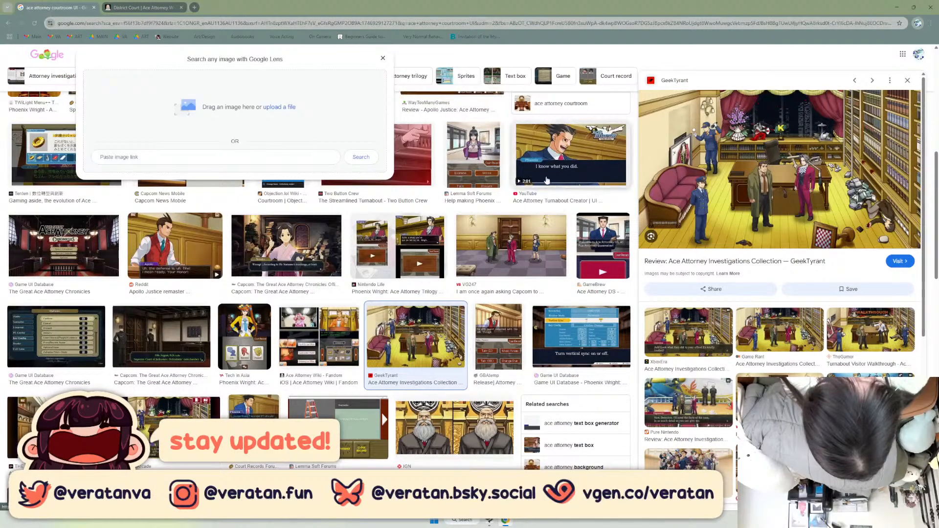
left_click(342, 198)
left_click(383, 59)
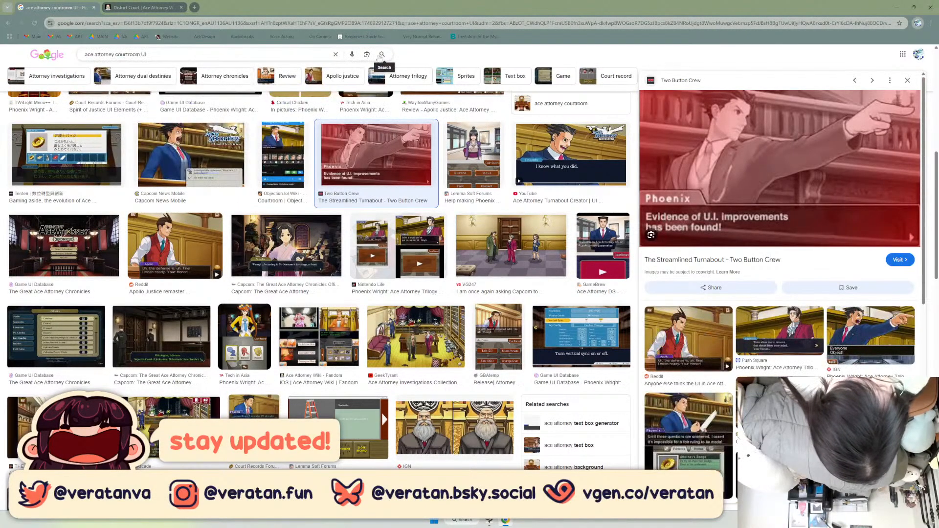
Search Google Images for "ace attorney district court with text".
left_click_drag(147, 54, 87, 55)
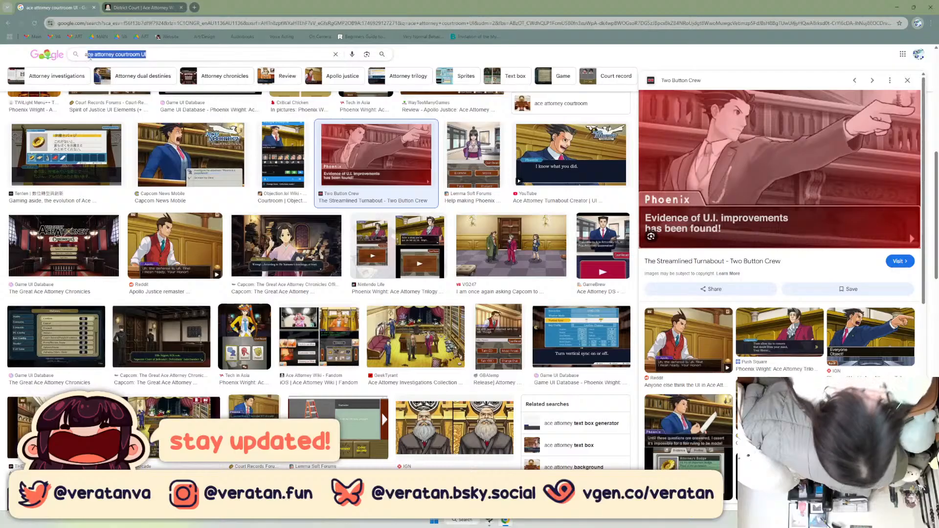
key("BackSpace")
key("BackSpace")
type("ace att")
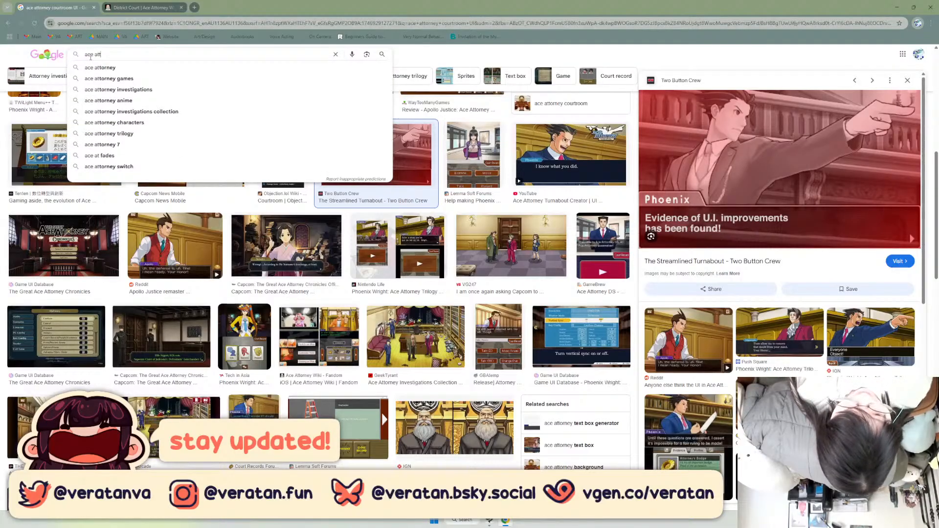
type("orney district cou")
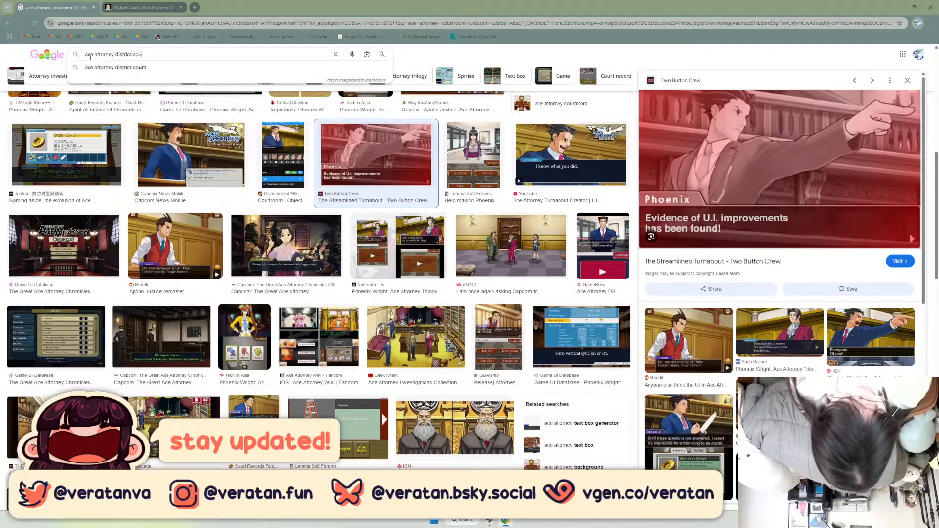
type("rt with")
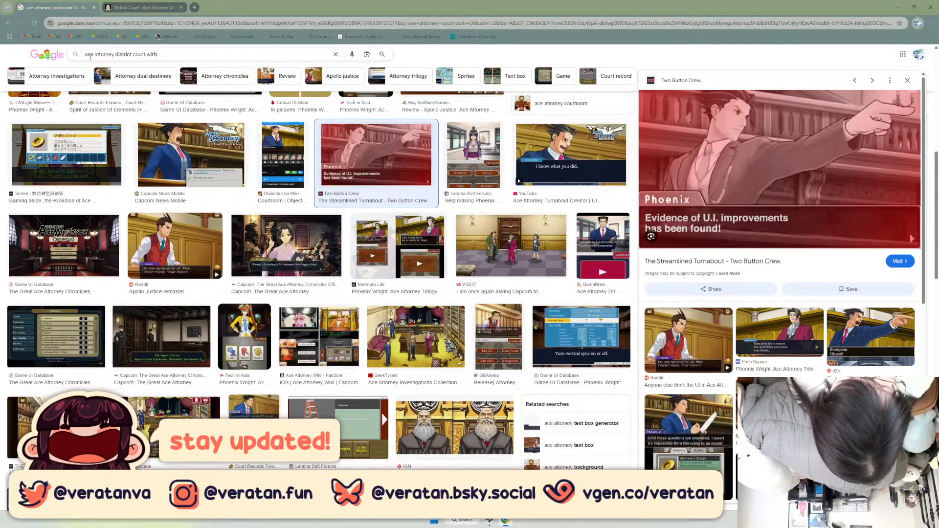
type(" text")
key("Return")
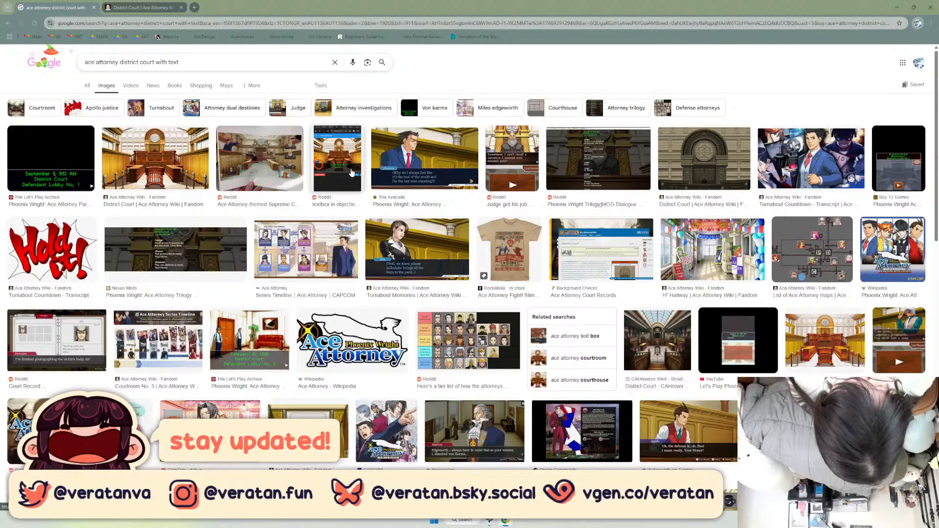
Preview the Reddit "How do I use the textbox in objection.lol" courtroom screenshot and copy the image.
left_click(316, 205)
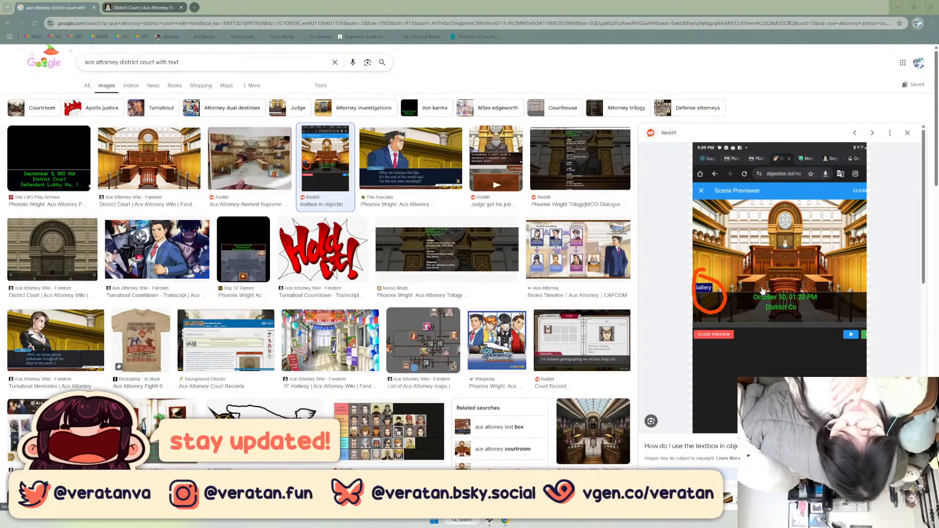
right_click(775, 267)
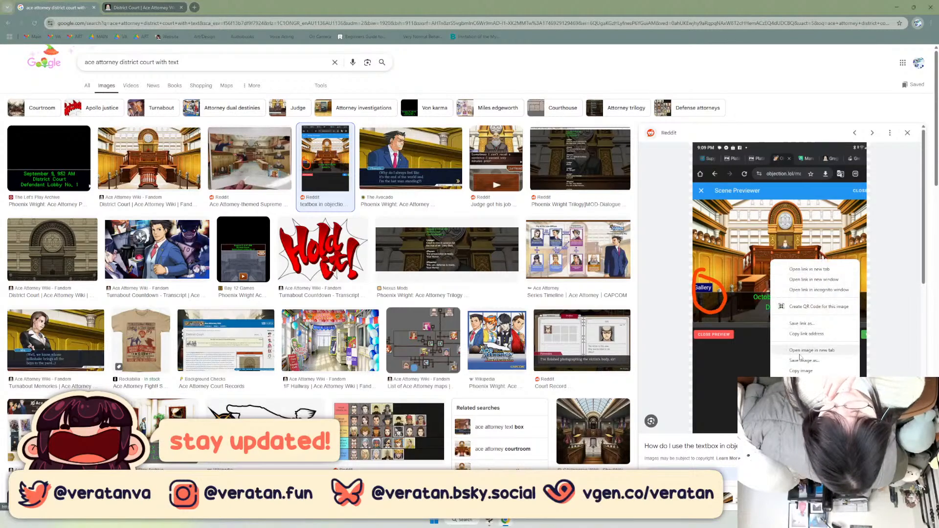
left_click(801, 370)
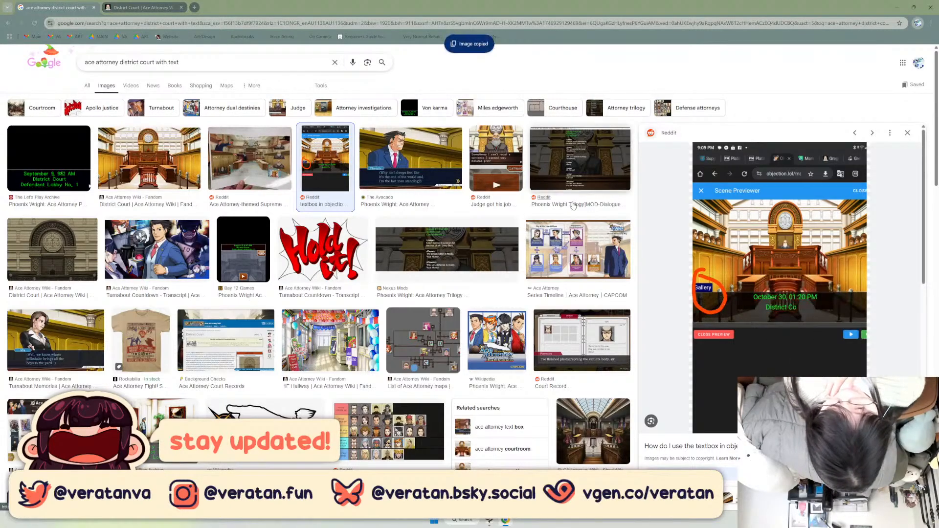
scroll(801, 274, "down", 4)
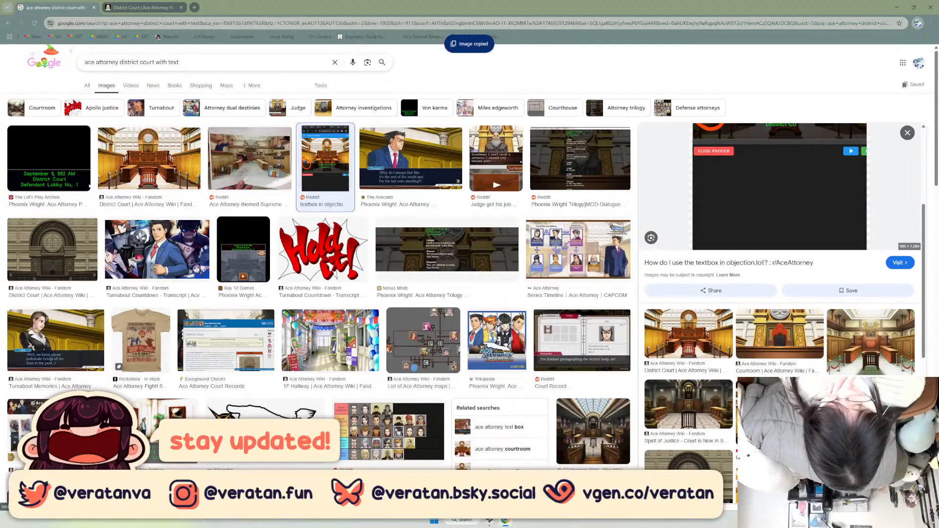
Switch to Clip Studio Paint, discard the empty text entry and paste the copied courtroom screenshot onto the canvas.
left_click(489, 520)
left_click(465, 183)
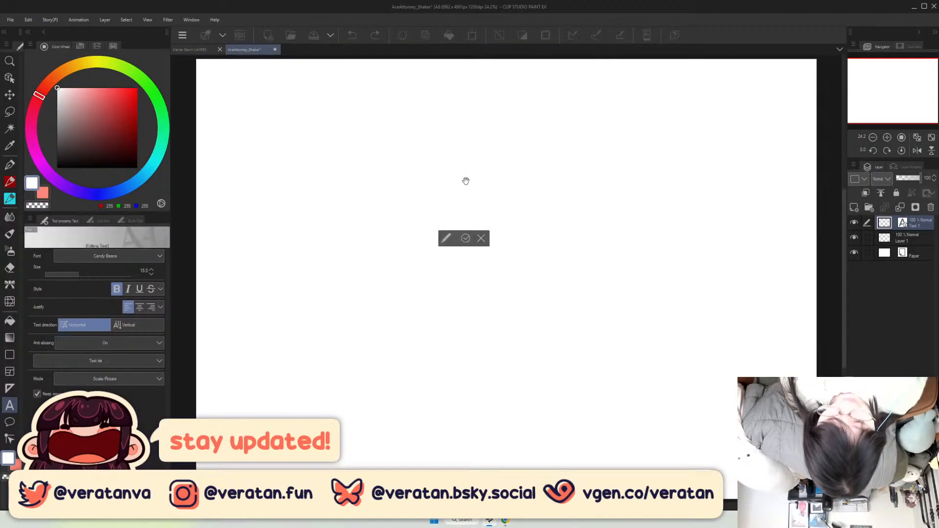
key("Escape")
key("ctrl+v")
scroll(351, 149, "down", 2)
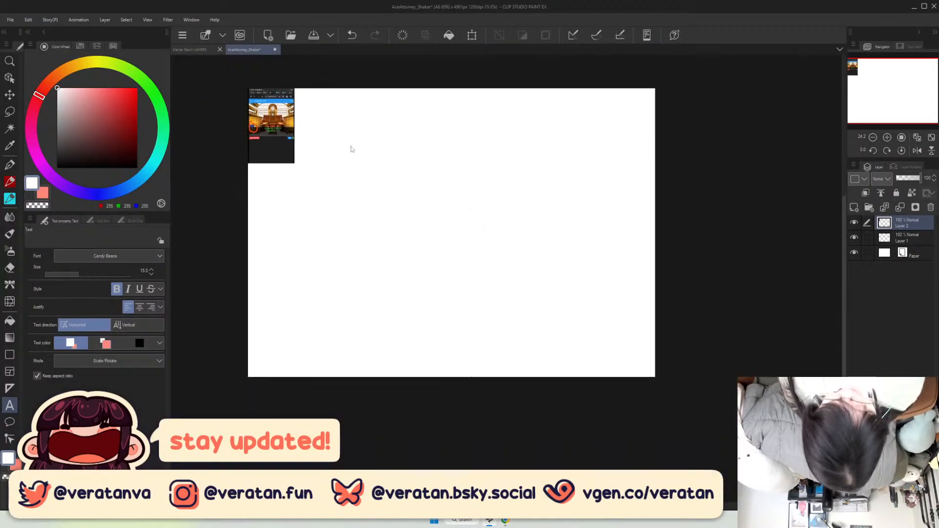
Enlarge the pasted courtroom screenshot until it covers about two thirds of the canvas width and apply the transformation.
key("ctrl+t")
left_click_drag(296, 165, 604, 508)
left_click_drag(509, 87, 541, 63)
scroll(414, 213, "up", 2)
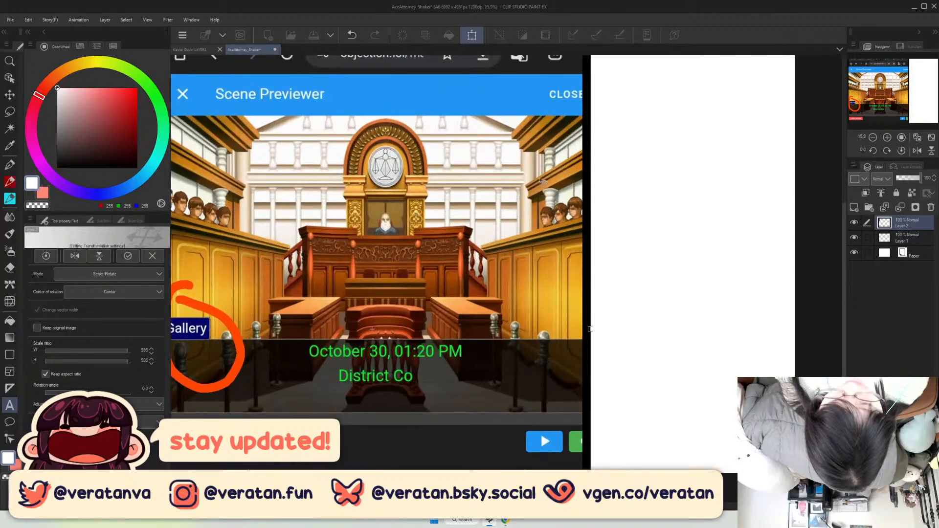
scroll(411, 211, "up", 1)
left_click(933, 137)
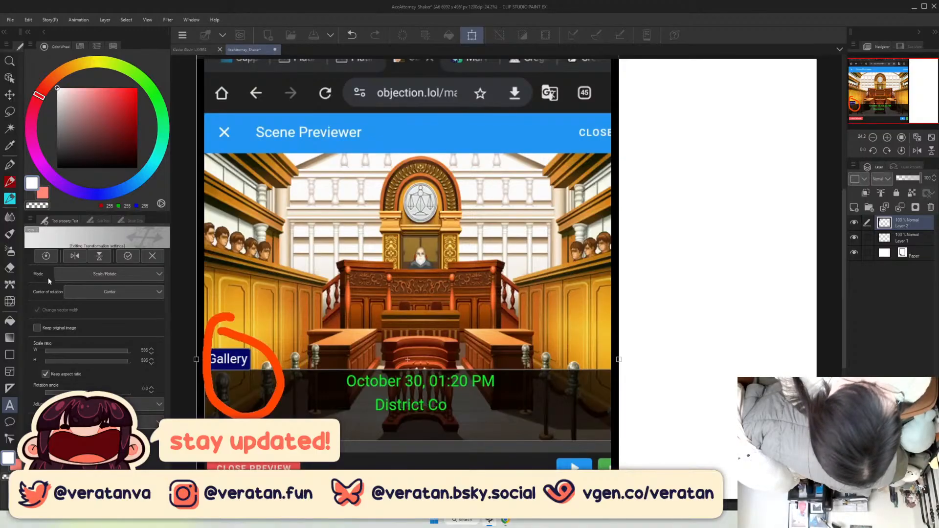
left_click(15, 405)
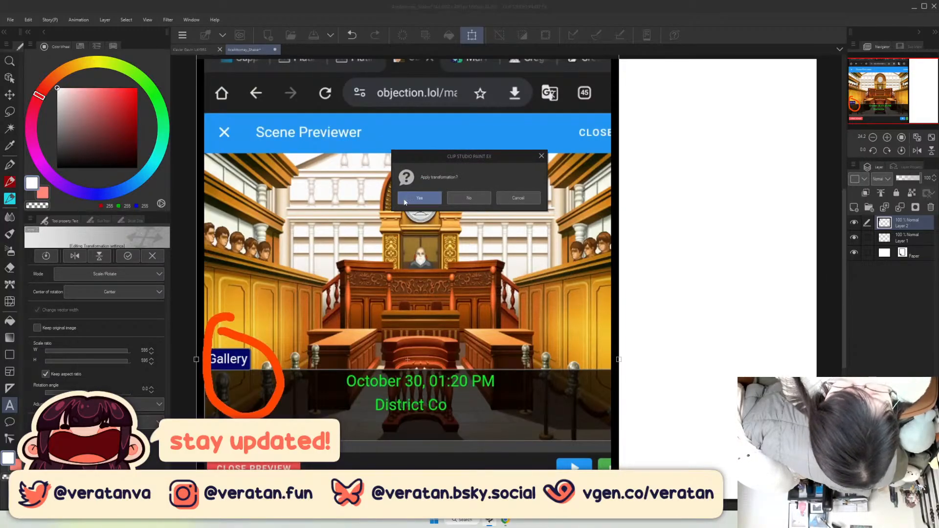
left_click(419, 197)
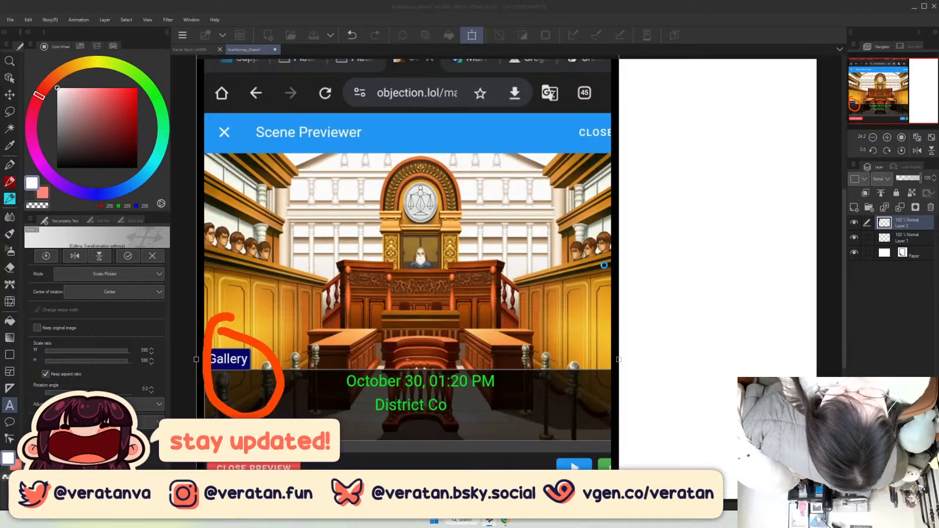
Set the color to black and configure the Rectangle tool for outline only, aspect type off and corner roundness on at 200.
left_click_drag(80, 150, 56, 168)
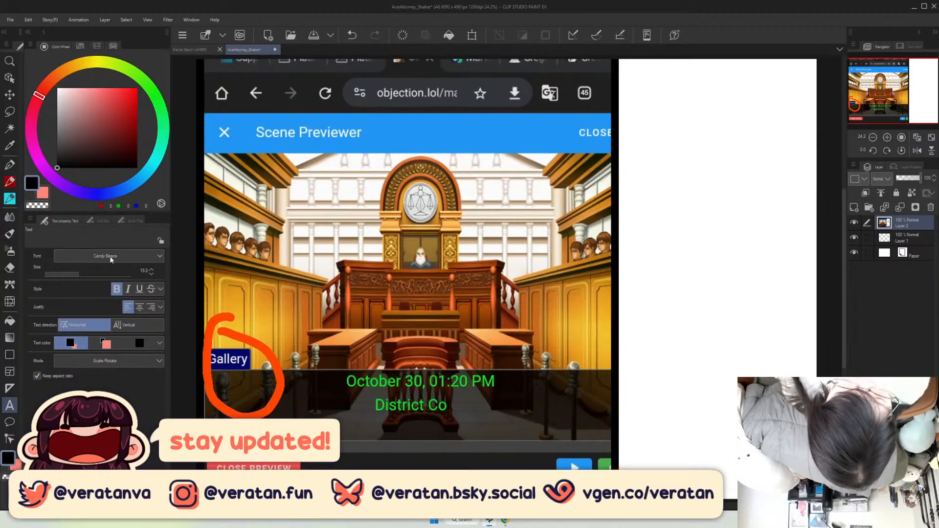
left_click(103, 220)
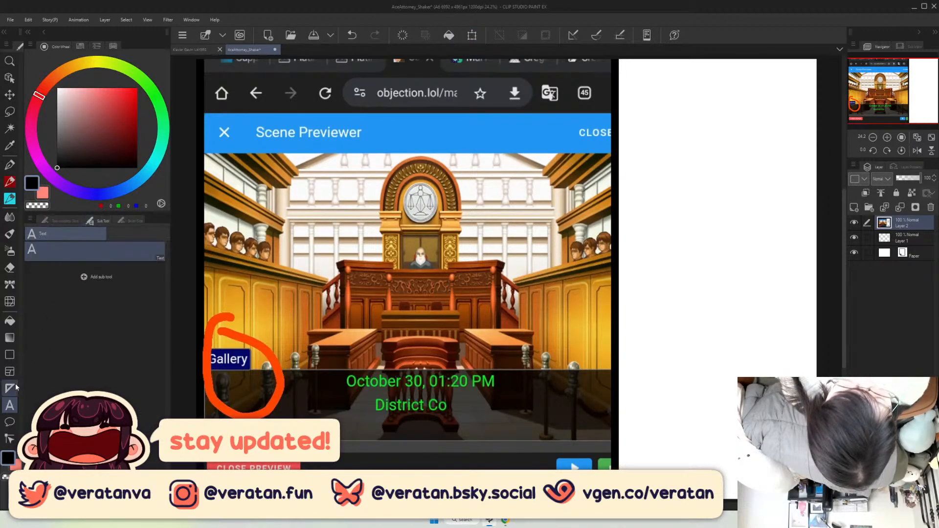
left_click(10, 354)
left_click(56, 223)
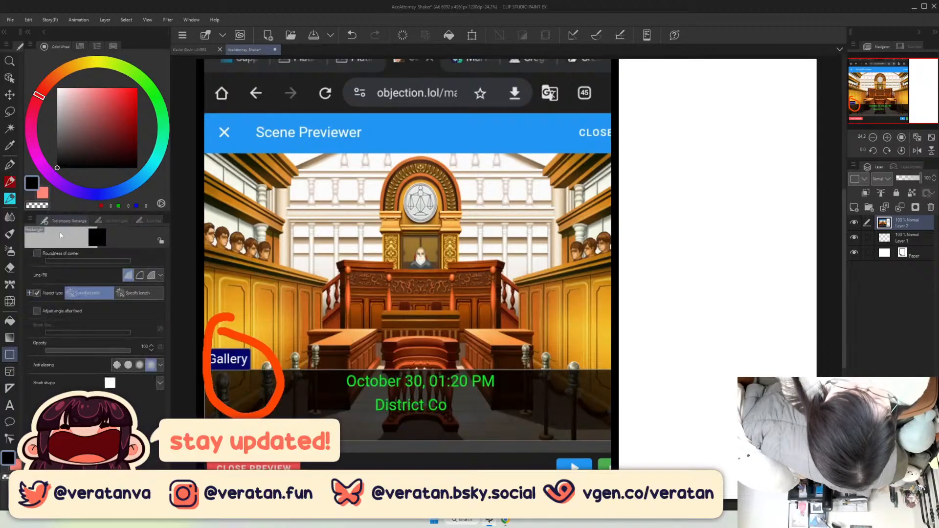
left_click(37, 293)
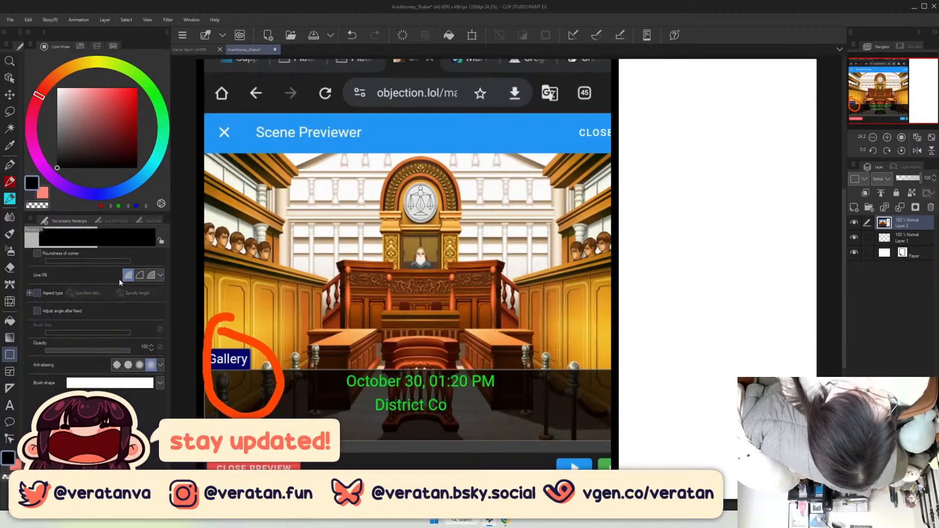
left_click(140, 275)
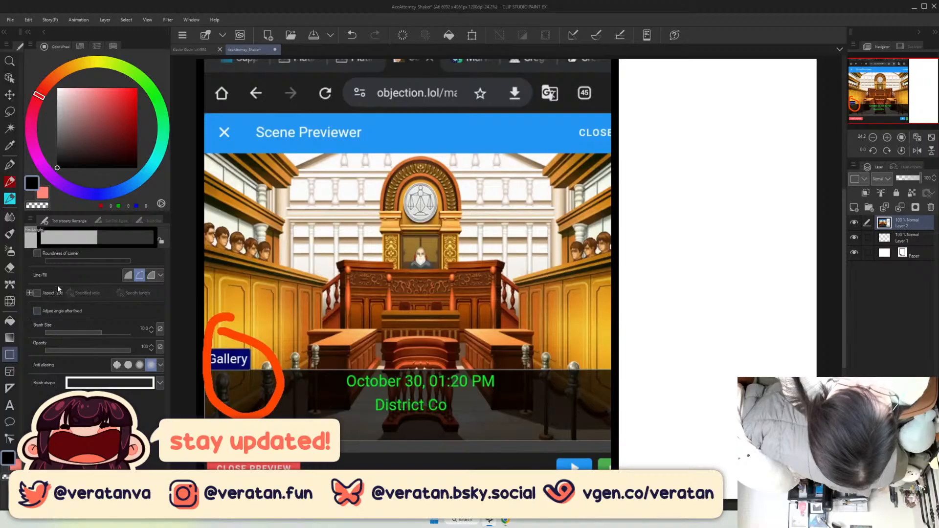
left_click(37, 254)
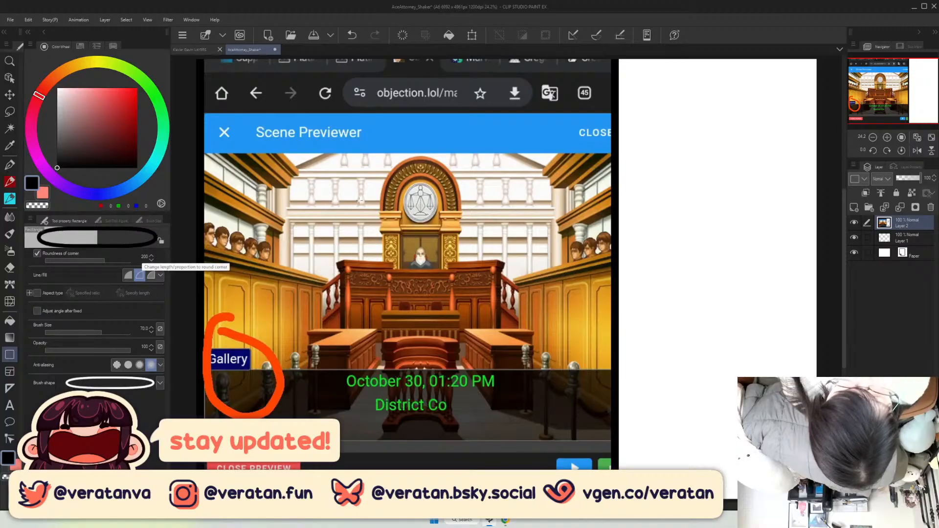
Draw and undo trial rounded frames, first over the courtroom image and again on the blank layer with the image hidden.
left_click_drag(343, 186, 537, 296)
key("ctrl+z")
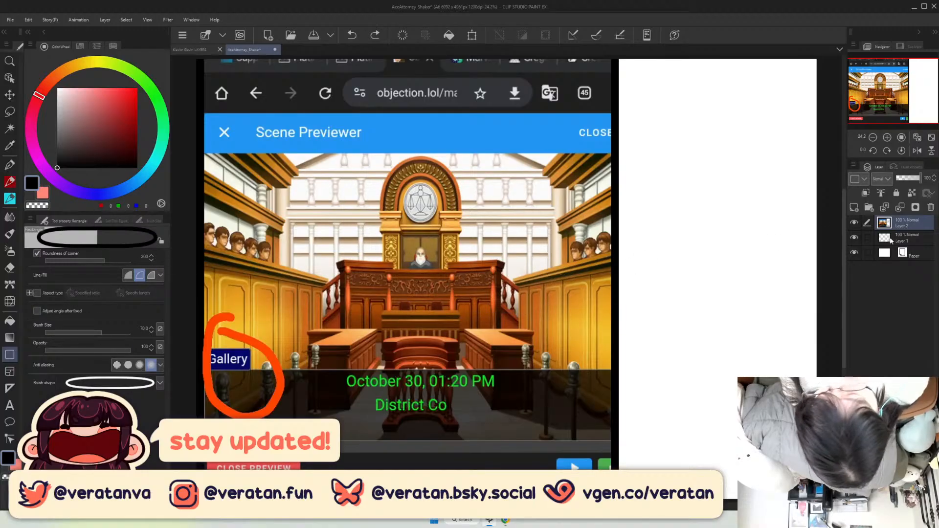
left_click(854, 224)
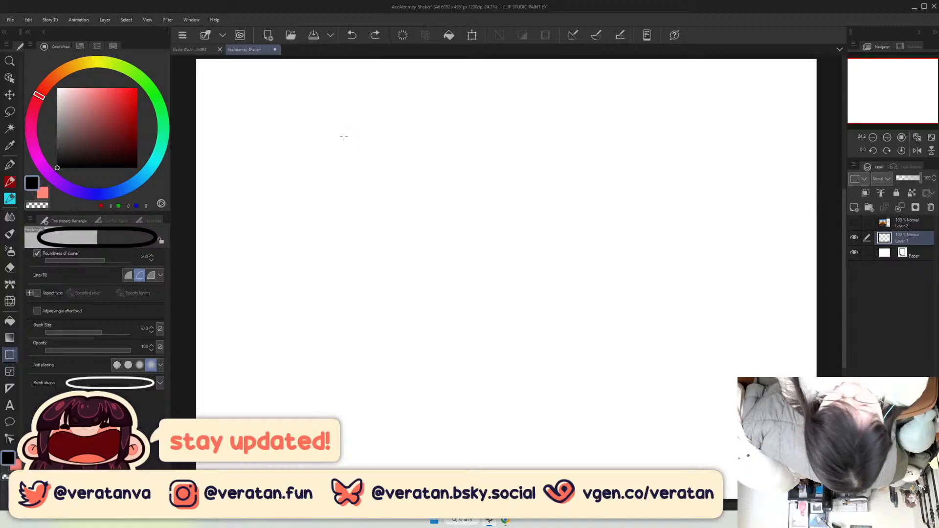
left_click_drag(263, 110, 769, 465)
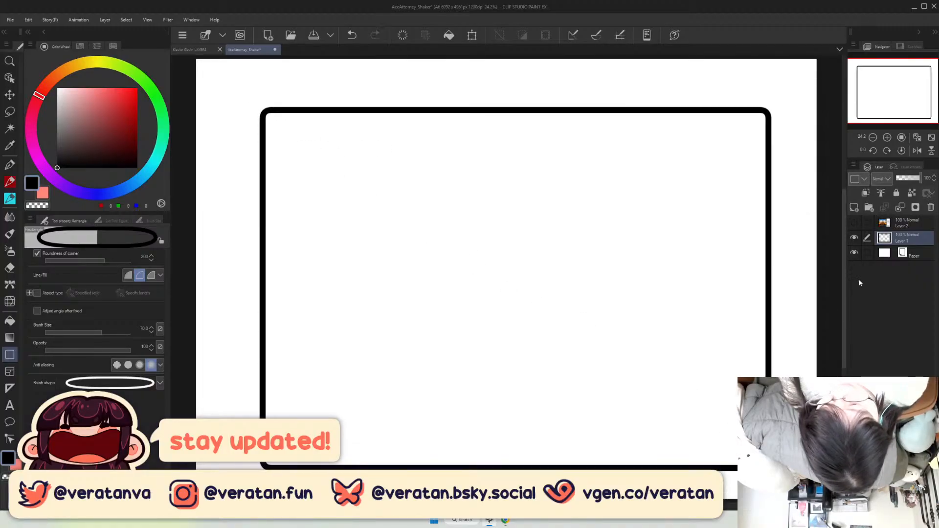
key("ctrl+z")
left_click(854, 223)
left_click(902, 224)
scroll(741, 226, "down", 4)
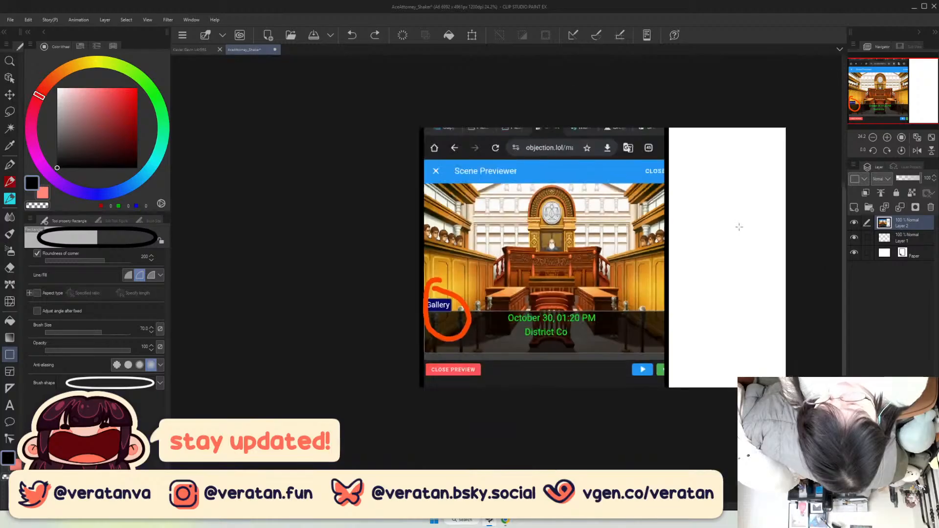
scroll(744, 242, "up", 3)
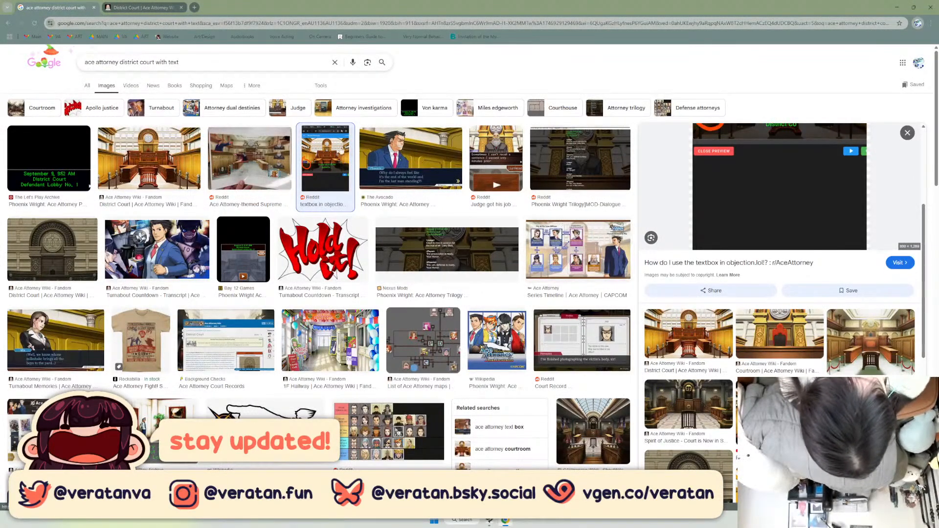
In the browser's image results, preview the Reddit screenshot of the Judge with the brown text box and copy it.
left_click(388, 174)
left_click(508, 159)
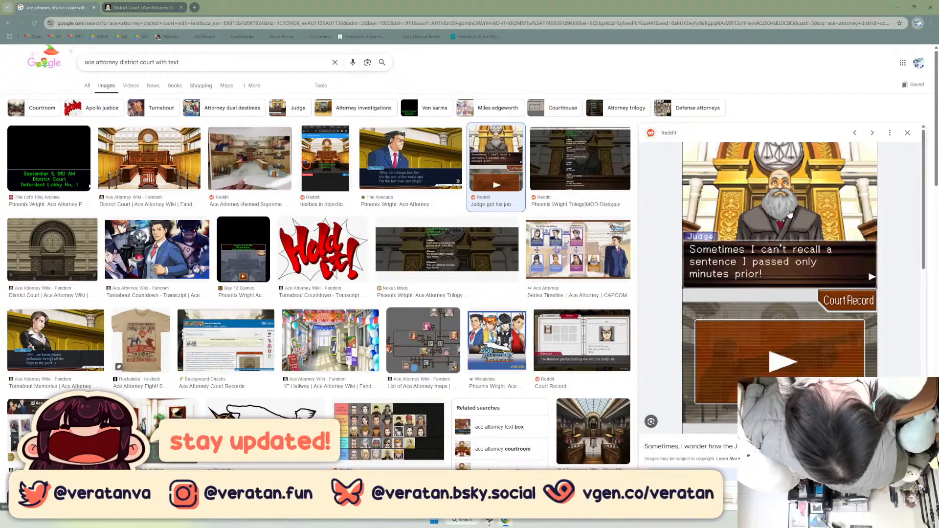
right_click(778, 226)
left_click(801, 335)
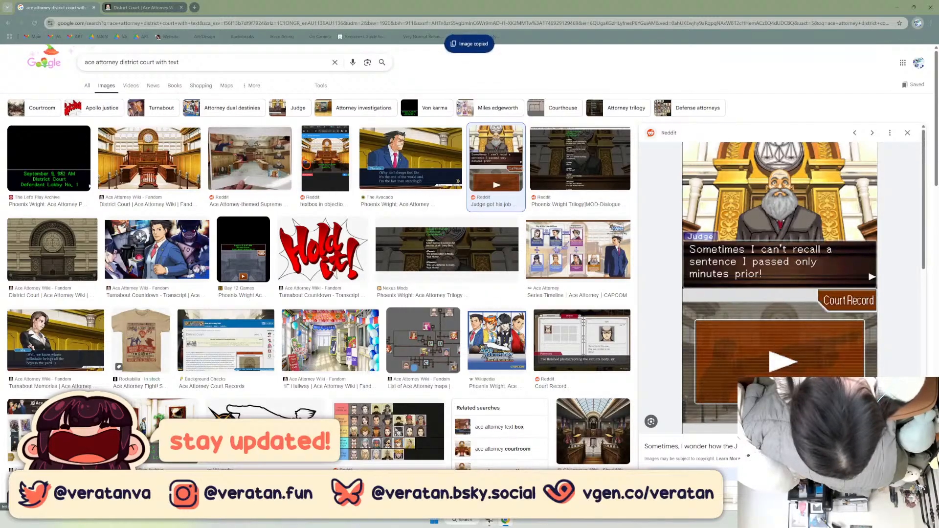
Return to Clip Studio Paint, add a new layer and paste the Judge screenshot.
key("alt+Tab")
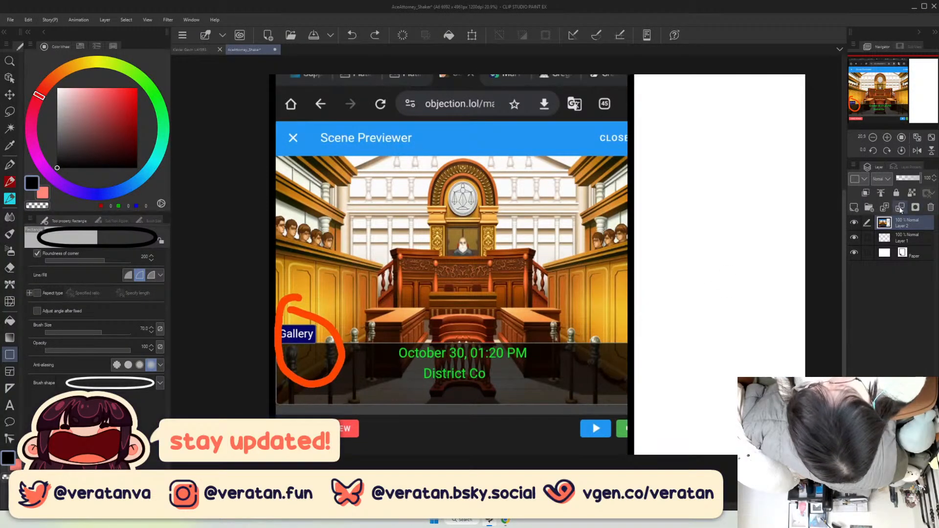
left_click(855, 207)
key("ctrl+v")
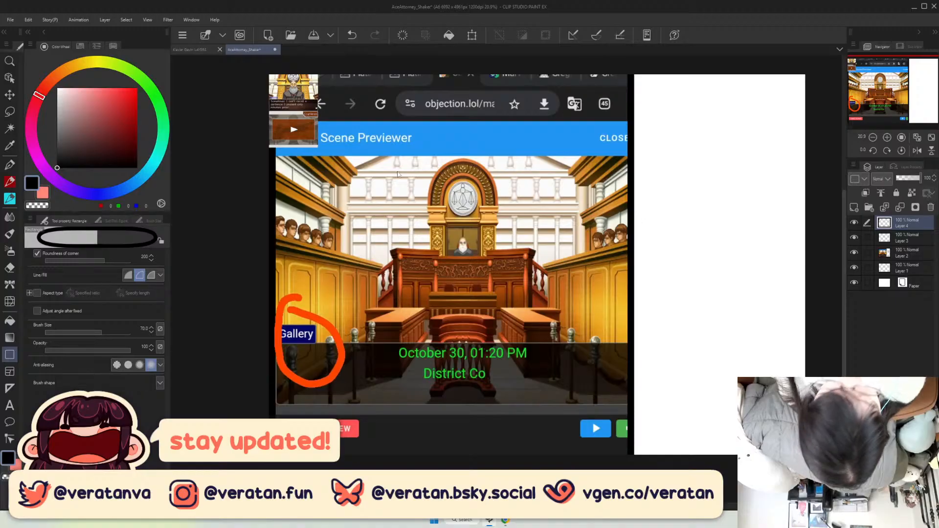
Enlarge and position the Judge screenshot so its scene and text box fill most of the canvas.
key("ctrl+t")
left_click_drag(316, 147, 582, 339)
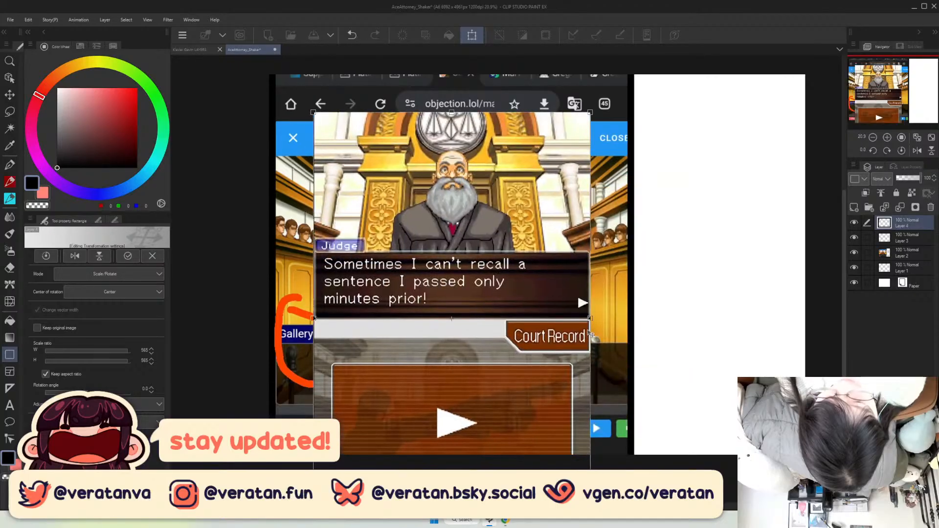
scroll(583, 339, "down", 2)
left_click_drag(637, 360, 648, 404)
left_click_drag(589, 347, 605, 352)
scroll(576, 305, "up", 3)
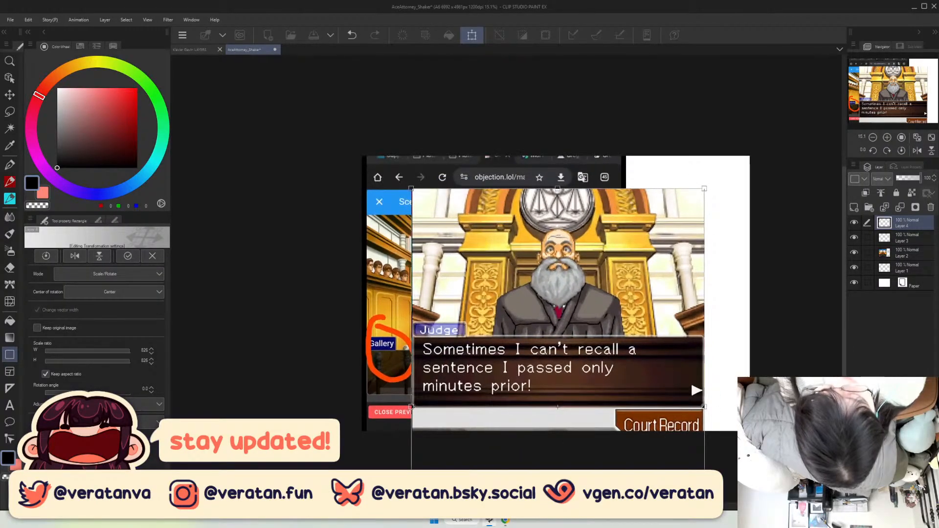
Hide the courtroom image layer, place the Judge layer beneath the blank new layer and set the Judge layer's opacity to 45%.
left_click(856, 254)
left_click_drag(909, 230, 856, 240)
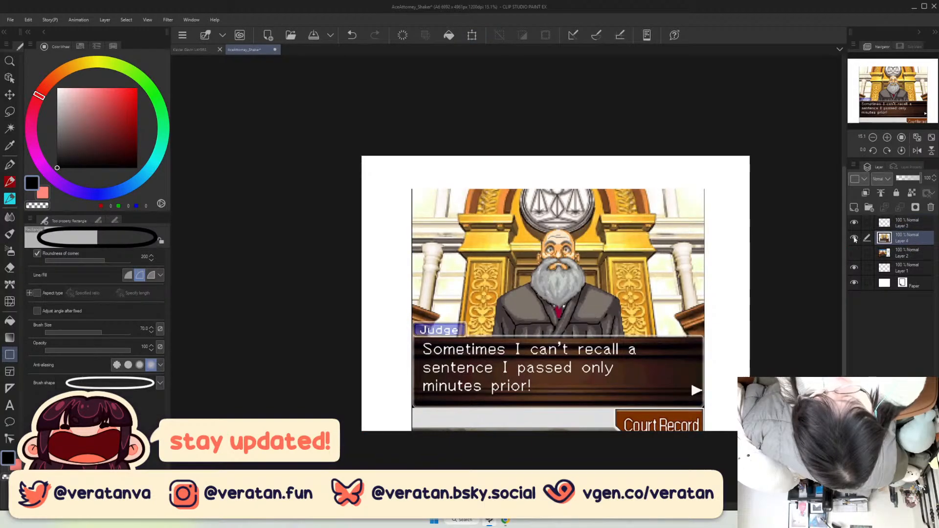
left_click(908, 179)
On the blank layer above the Judge image, draw a black rounded rectangle frame around the scene and its text box.
left_click(909, 224)
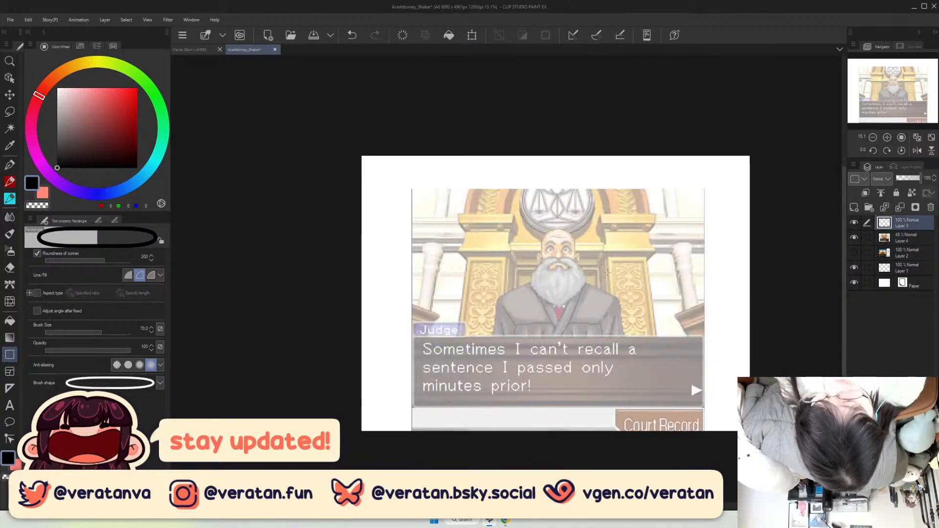
scroll(492, 267, "up", 3)
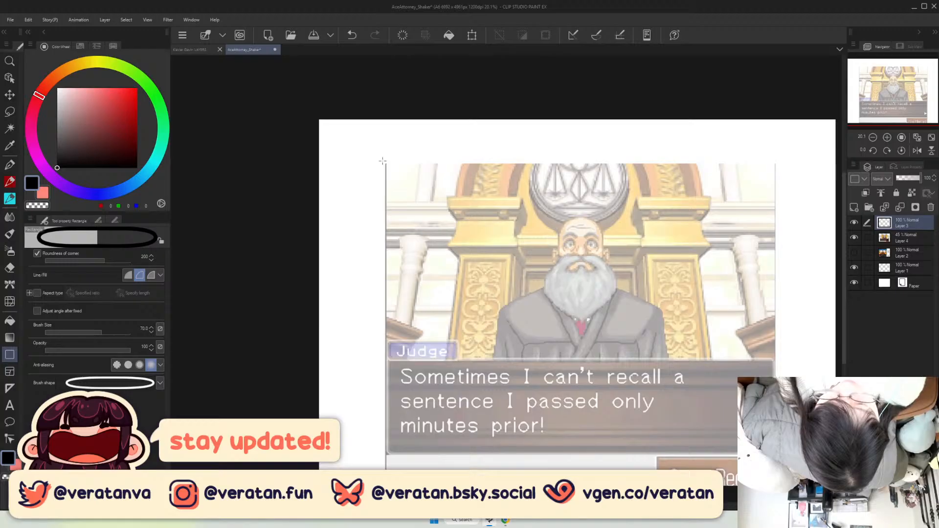
left_click_drag(382, 161, 781, 459)
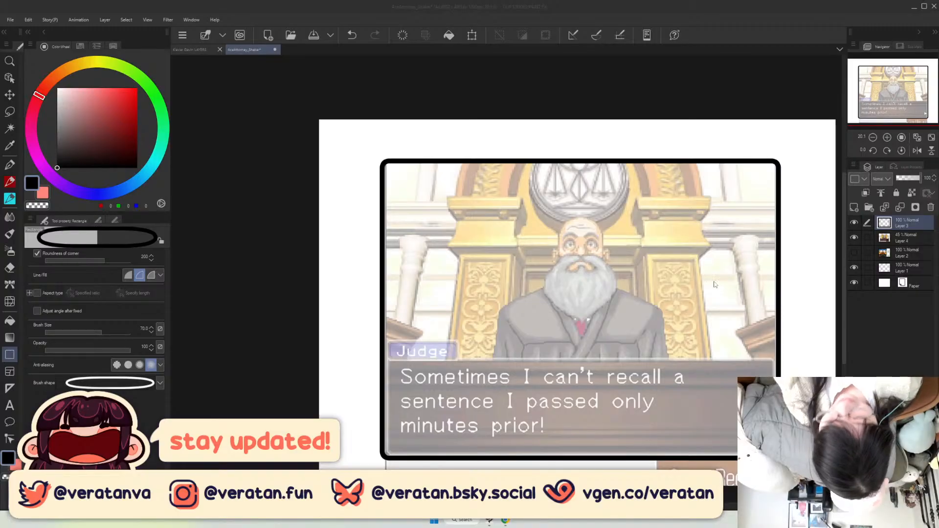
left_click(931, 137)
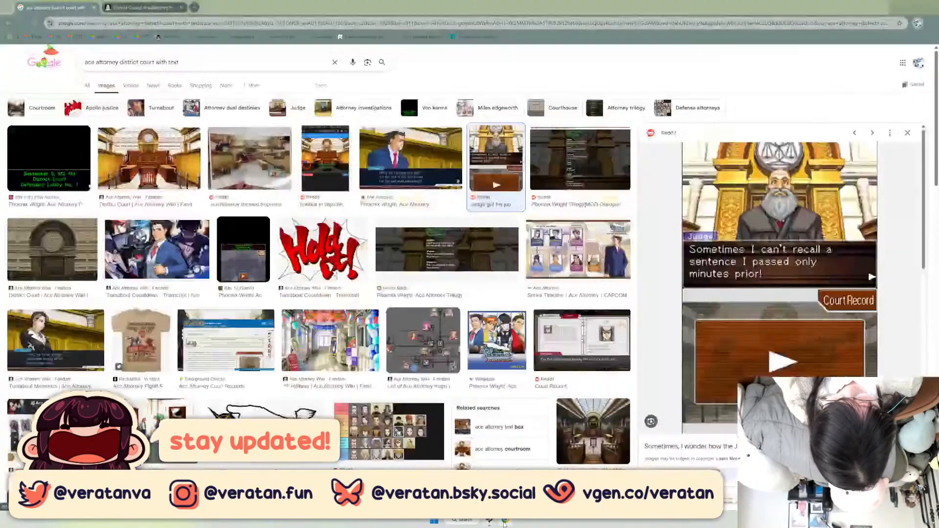
Switch to the browser and preview further Ace Attorney image results for text box and Court Record interface references.
key("alt+Tab")
left_click(588, 200)
left_click(411, 161)
left_click(326, 162)
left_click(259, 166)
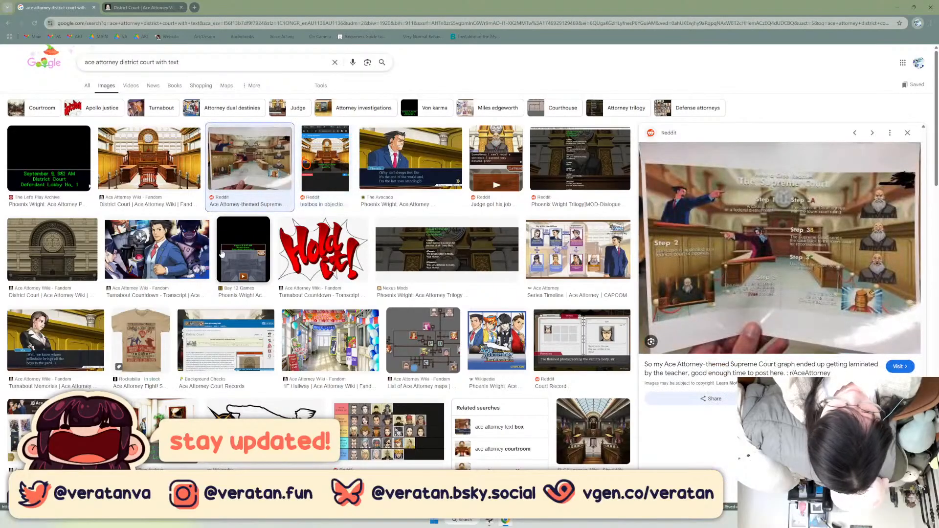
left_click(243, 249)
left_click(496, 340)
left_click(579, 250)
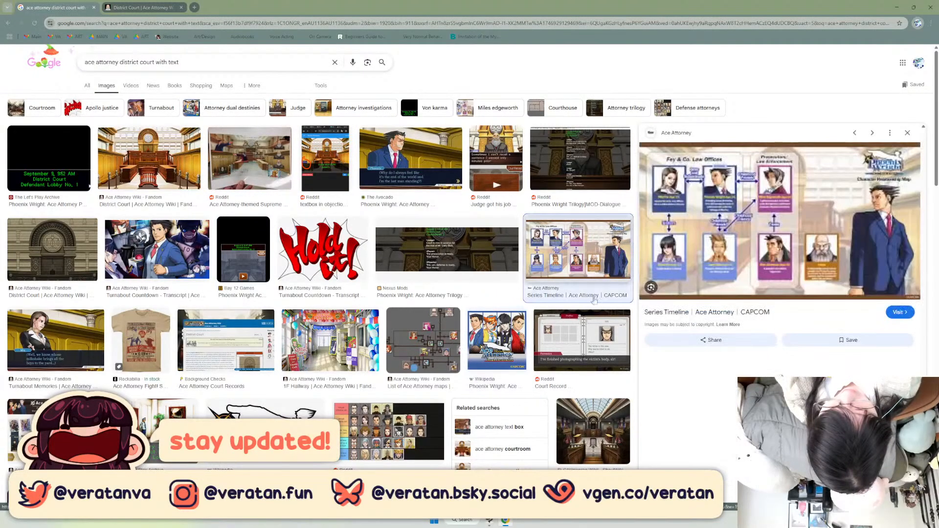
left_click(607, 338)
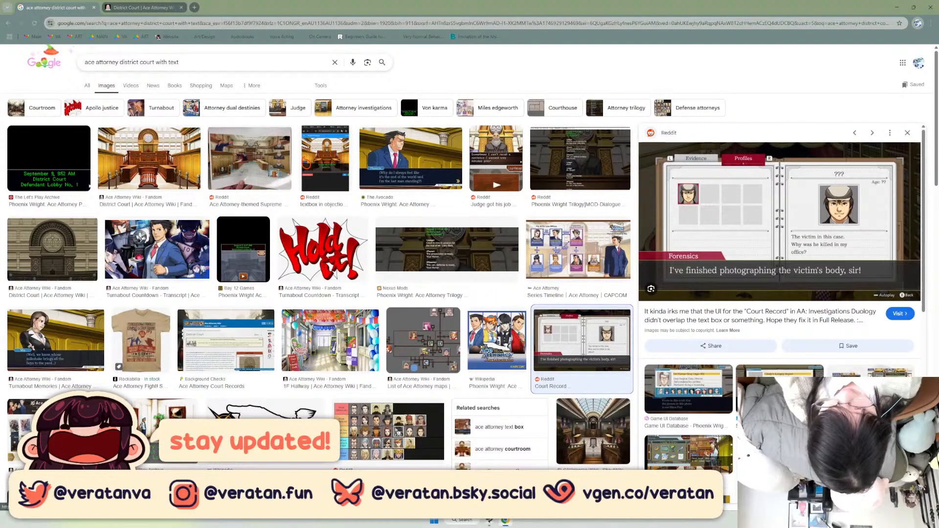
Switch to Clip Studio Paint, hide the Judge layer and show the courtroom image layer beneath the black rounded frame.
scroll(621, 322, "down", 5)
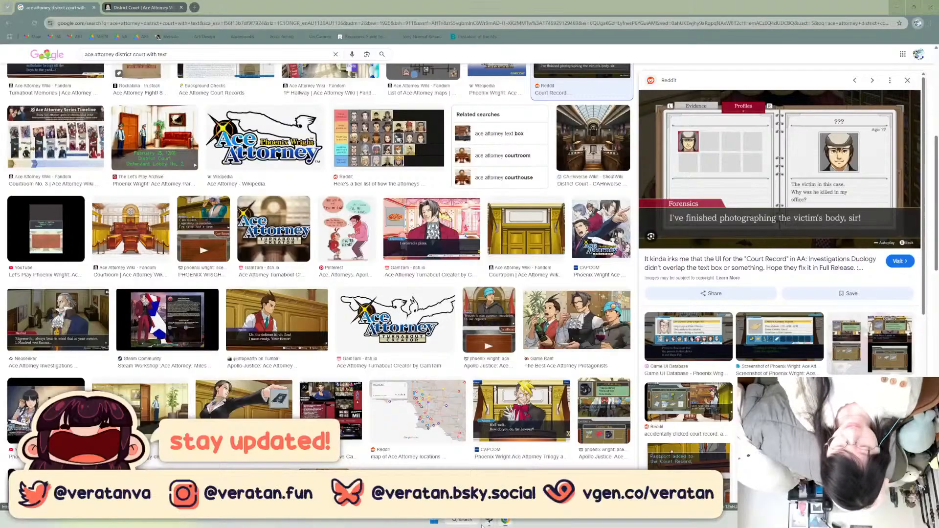
left_click(462, 521)
left_click(490, 522)
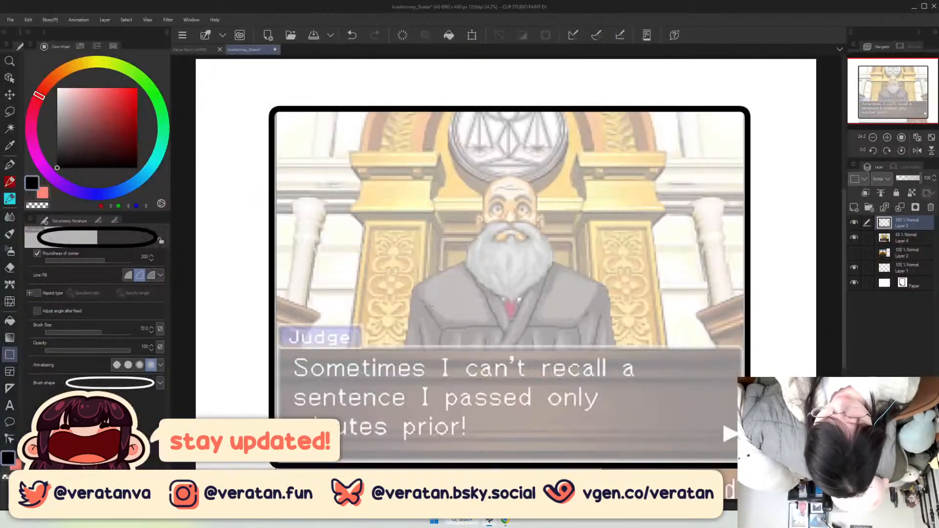
left_click(857, 237)
left_click(857, 237)
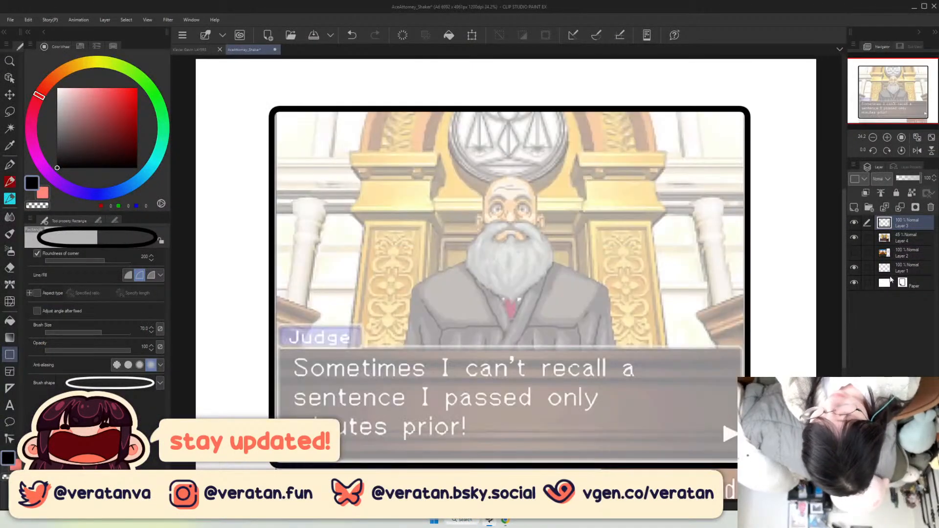
left_click(854, 222)
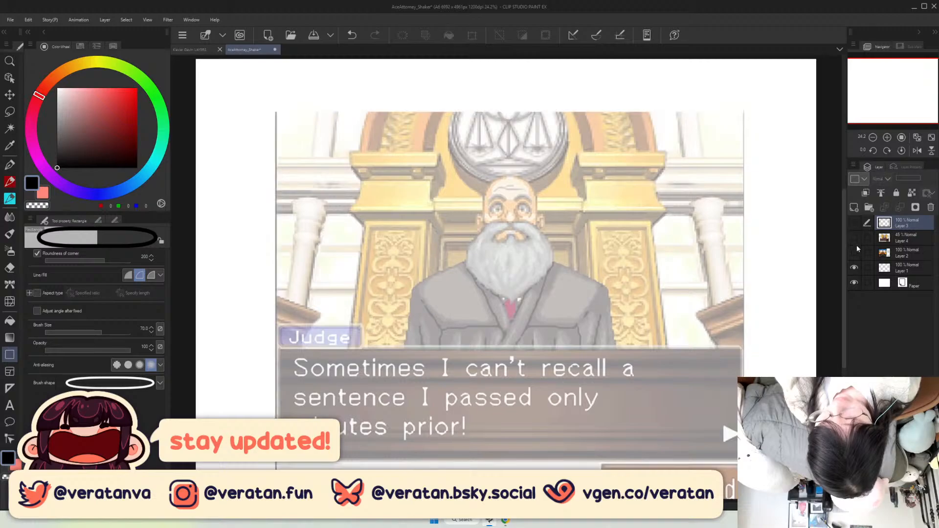
left_click(854, 238)
left_click(854, 252)
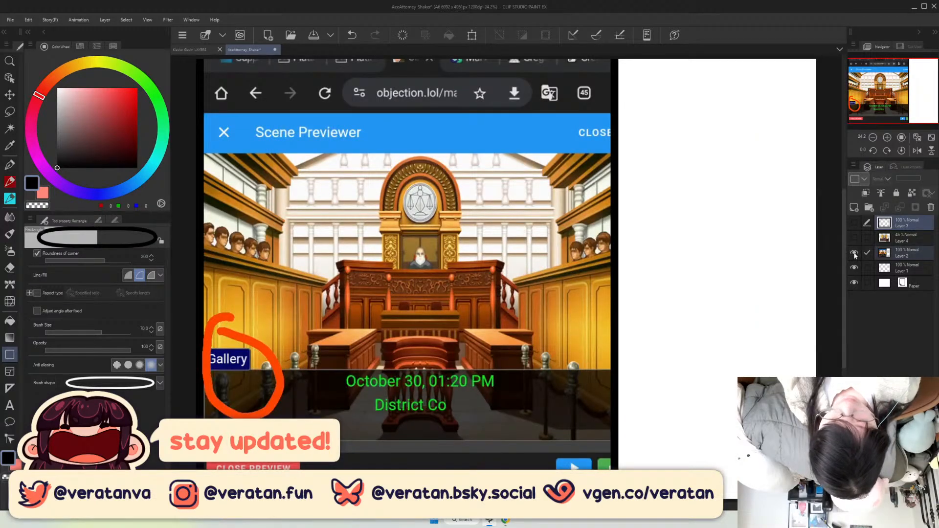
left_click(854, 253)
left_click(854, 223)
left_click(854, 253)
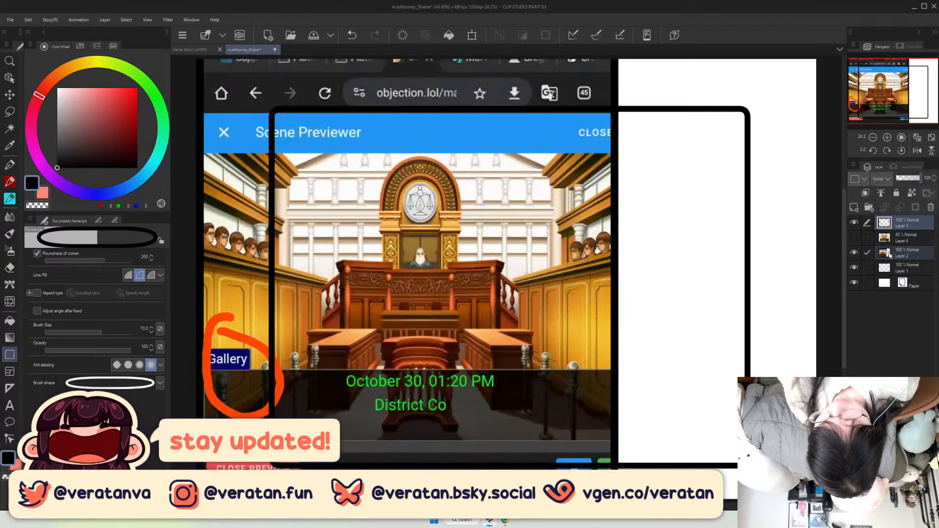
Move the courtroom image layer so its scene sits centred inside the black rounded frame.
left_click(907, 253)
left_click(9, 94)
left_click_drag(300, 243, 373, 261)
key("ctrl+t")
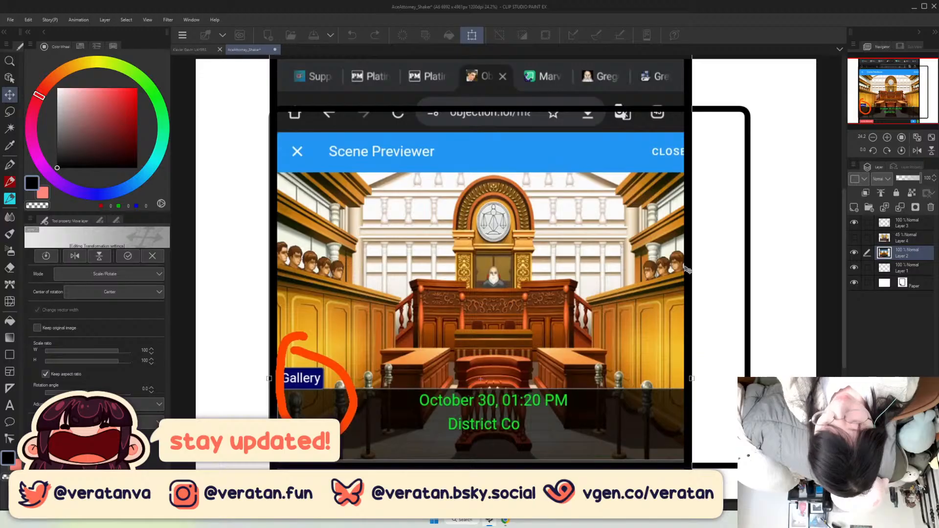
left_click_drag(688, 269, 712, 268)
mouse_move(547, 270)
left_mouse_down()
mouse_move(527, 270)
mouse_move(542, 268)
left_mouse_up()
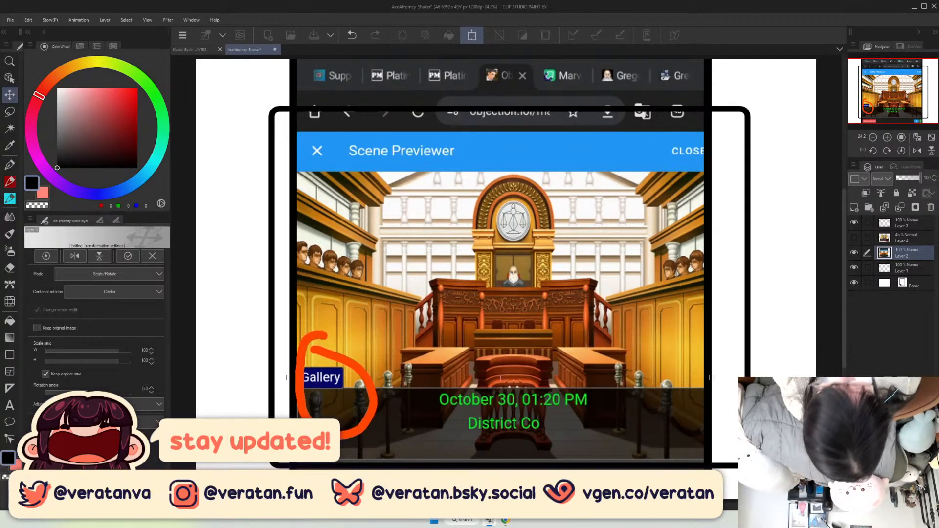
Switch to the browser and preview further Ace Attorney image results, including the Steam Workshop courtroom and the Crunchyroll Original versus Trilogy comparison.
left_click(505, 521)
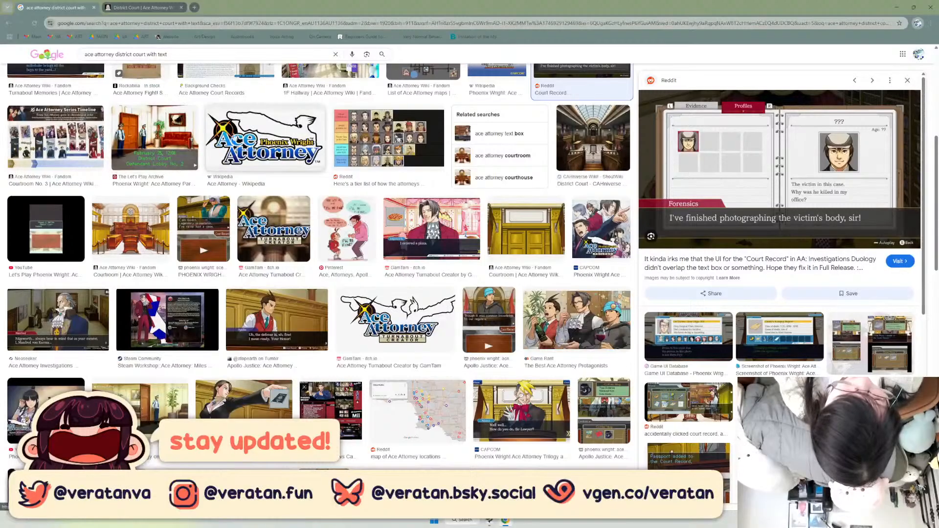
scroll(332, 314, "down", 3)
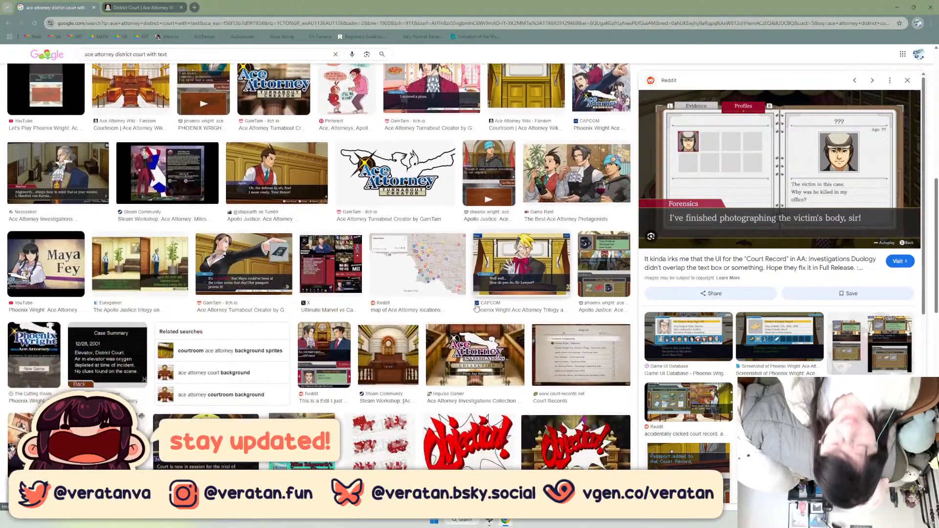
left_click(389, 361)
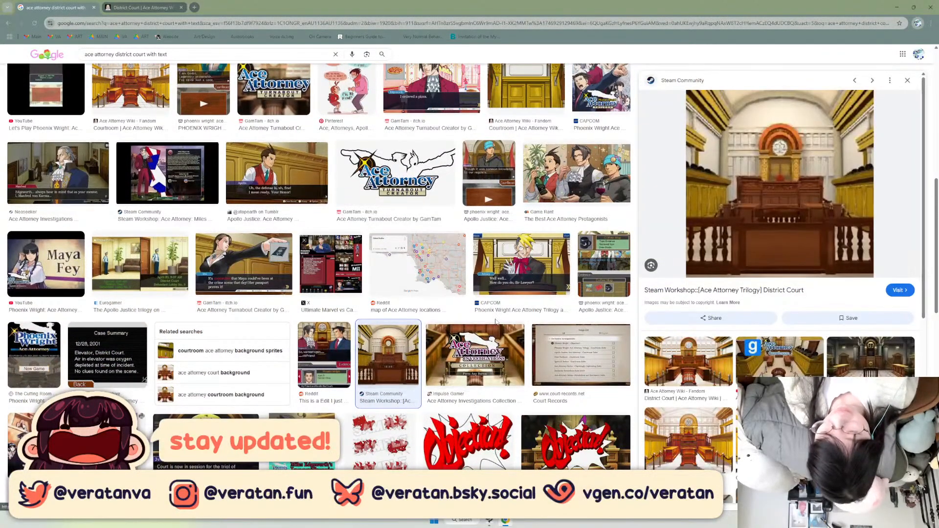
scroll(489, 372, "down", 4)
scroll(556, 383, "down", 1)
left_click(508, 335)
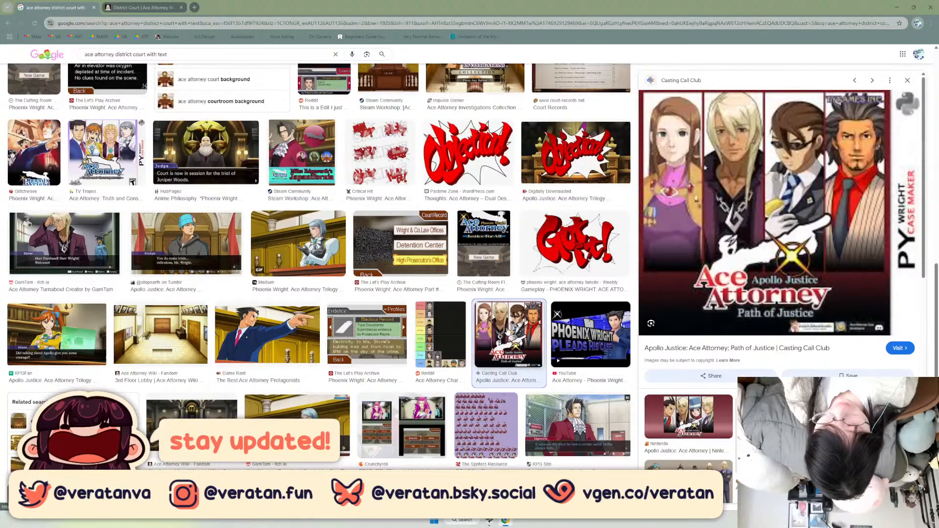
scroll(508, 331, "down", 3)
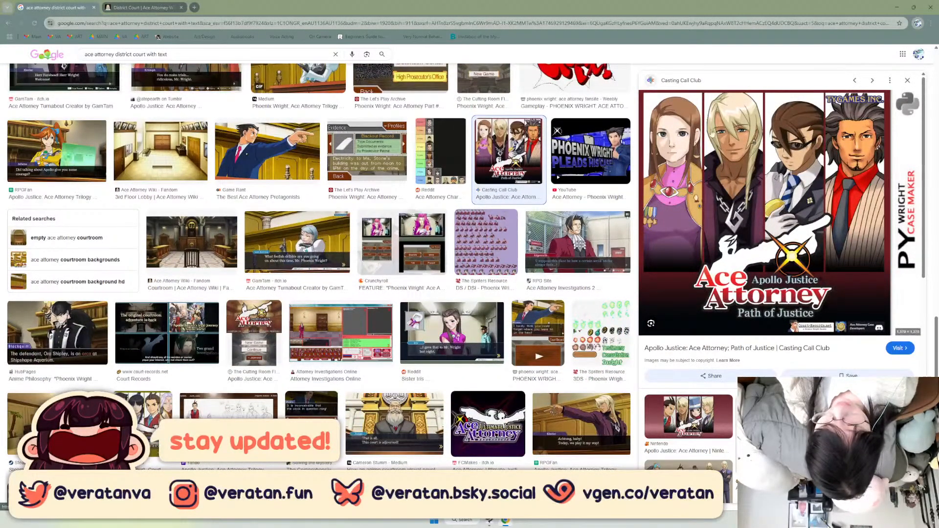
left_click(513, 359)
left_click(438, 338)
left_click(538, 333)
left_click(486, 243)
left_click(401, 243)
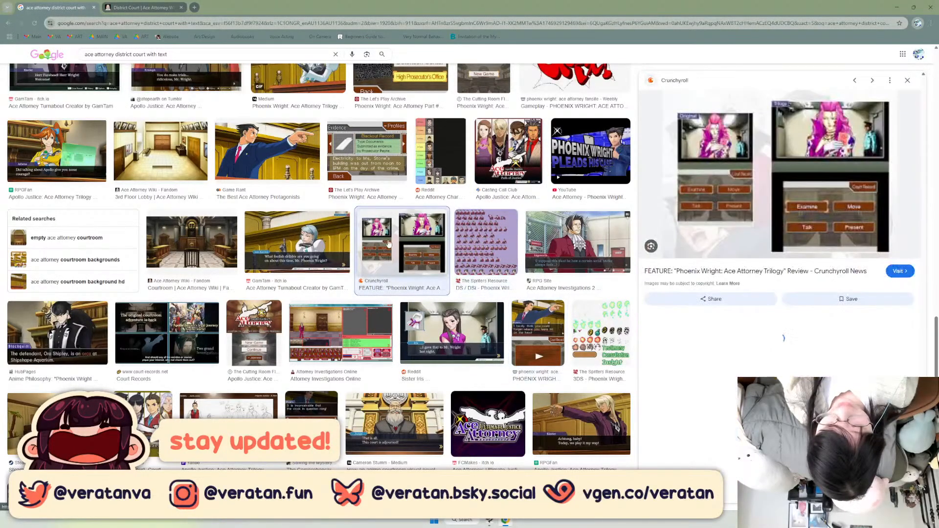
left_click(479, 180)
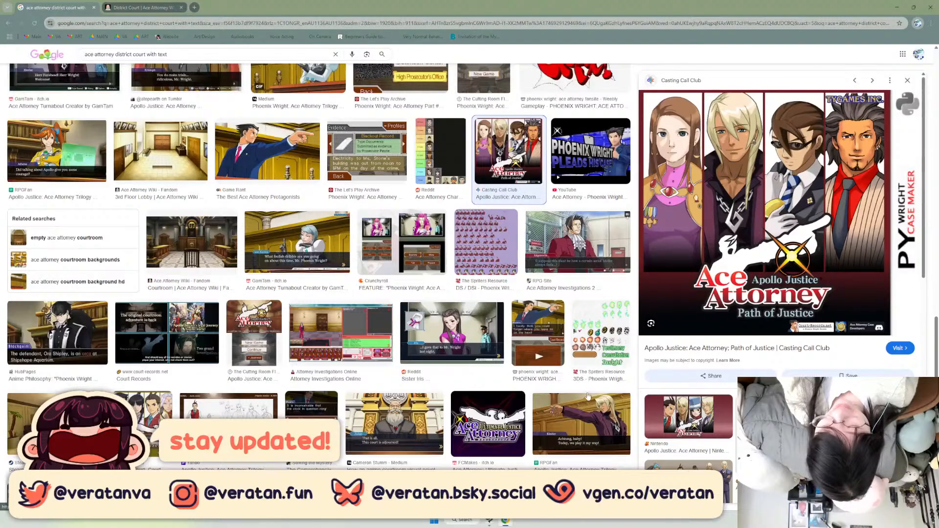
Preview the Klavier dialogue screenshot, the Ultimate Justice logo and the Giant Bomb court room image among the results.
left_click(583, 420)
scroll(584, 308, "down", 2)
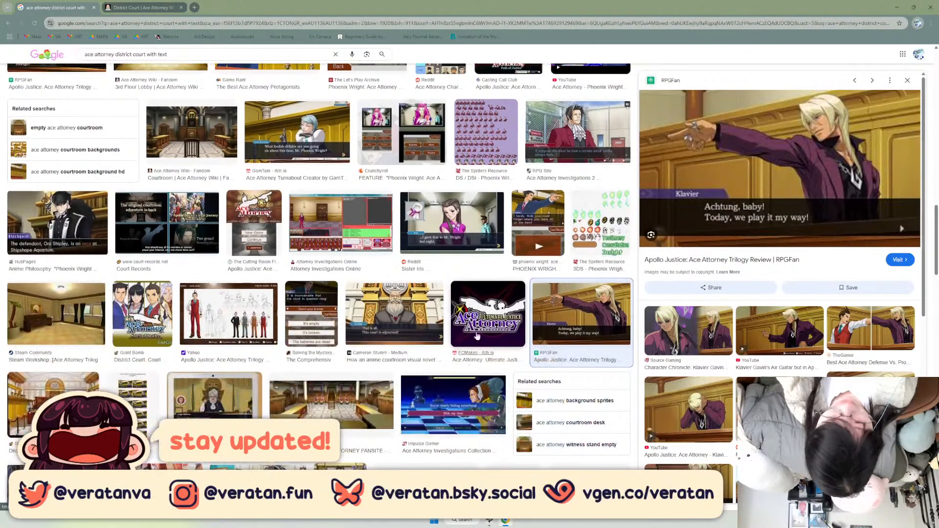
left_click(488, 313)
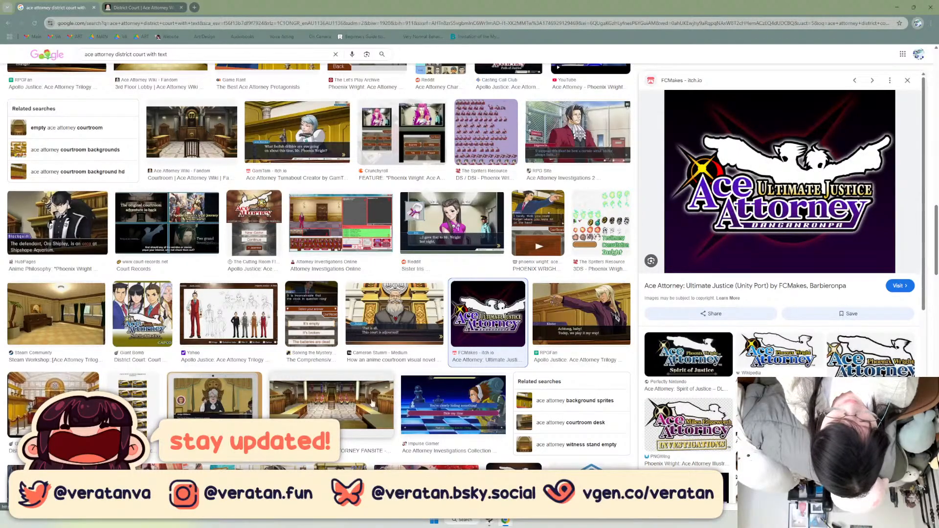
left_click(452, 405)
key("Left")
key("Left")
key("Left")
key("Left")
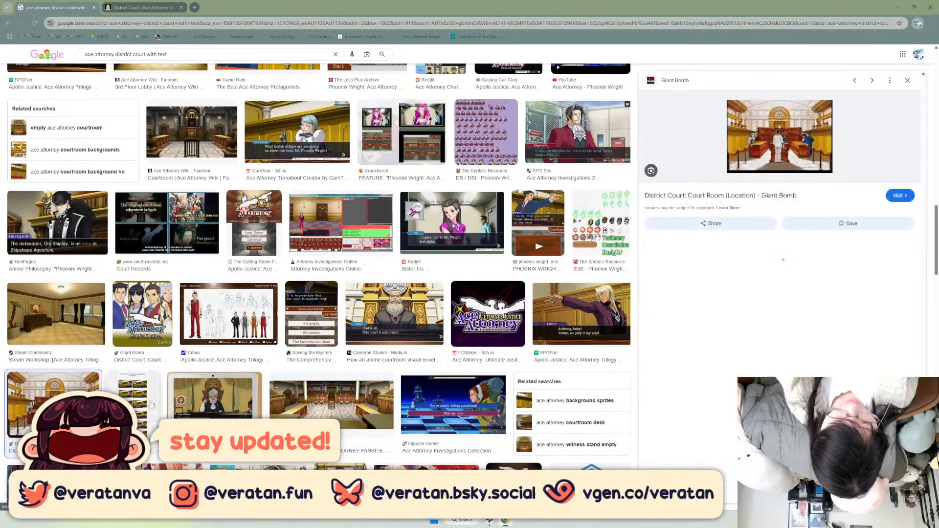
Look through the related court room images, the Edgeworth dialogue screenshot and the remaining image results for text box references.
scroll(773, 333, "down", 3)
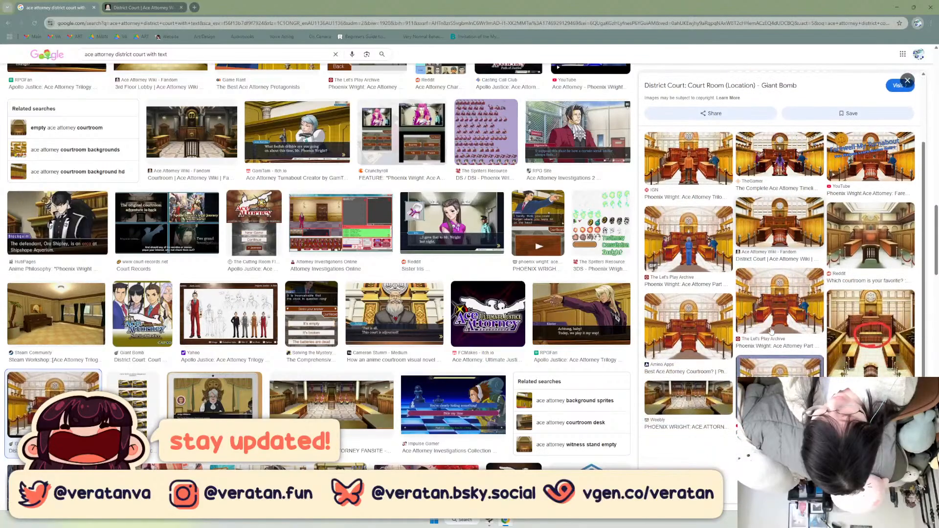
scroll(424, 333, "down", 4)
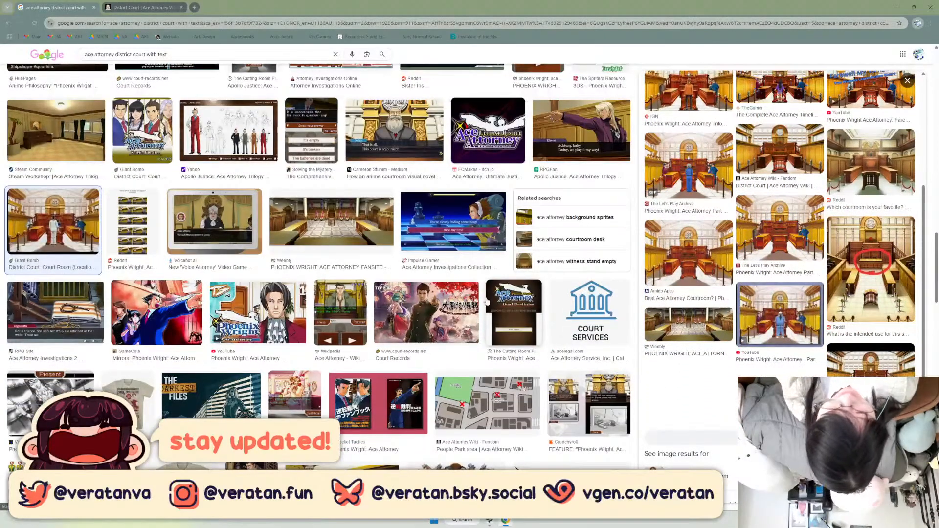
key("Down")
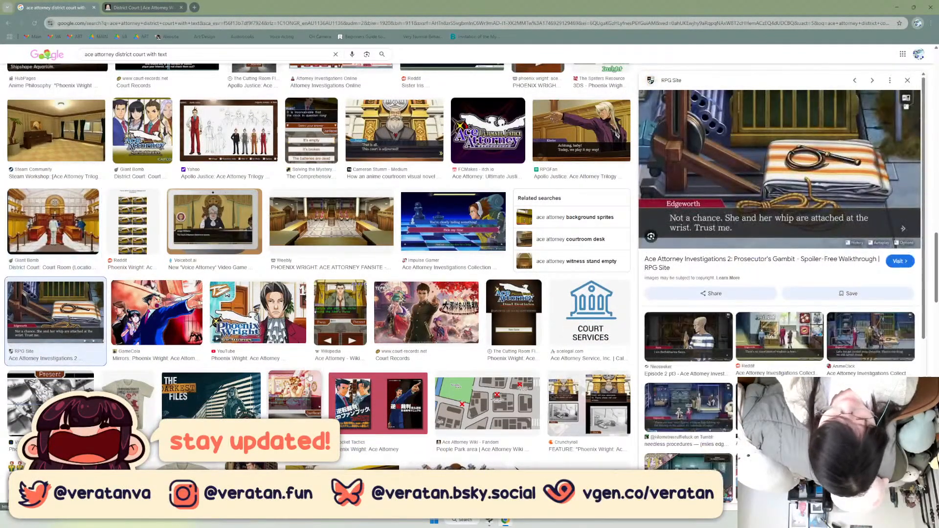
scroll(395, 335, "down", 2)
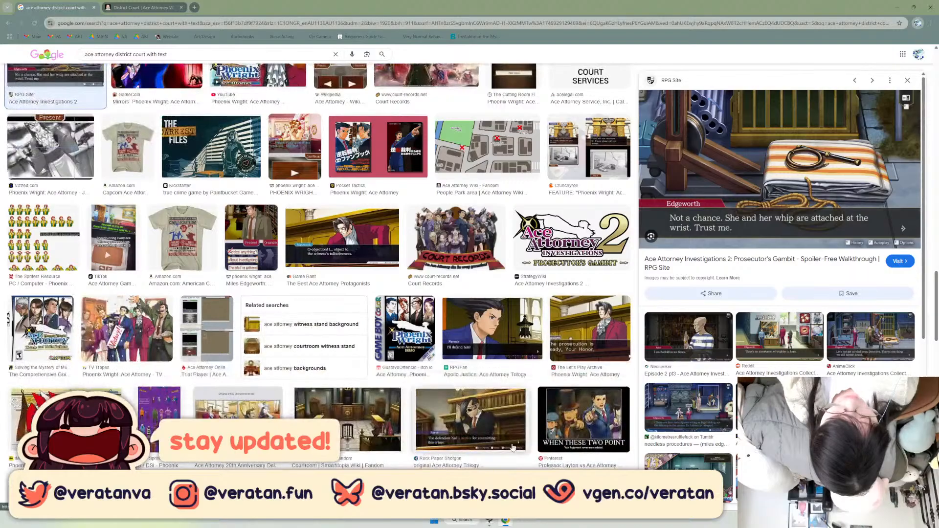
scroll(343, 425, "down", 4)
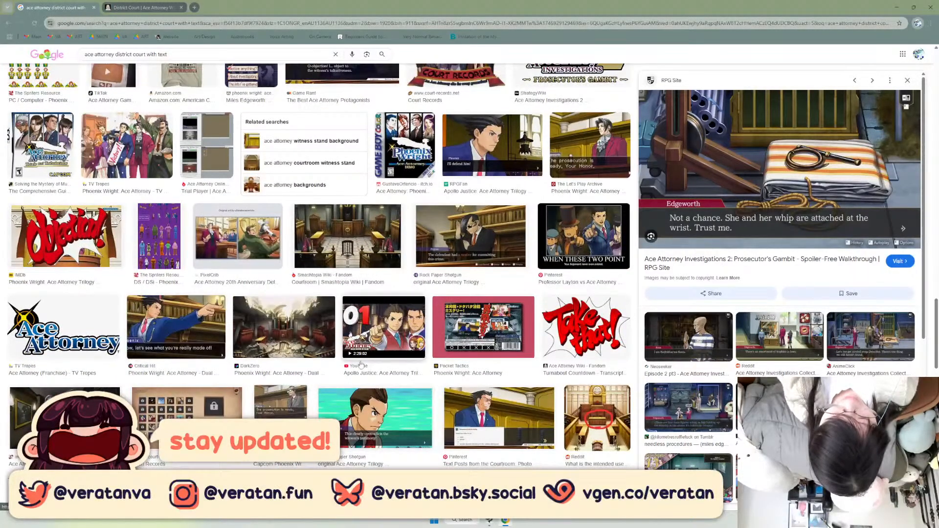
scroll(343, 425, "down", 3)
scroll(167, 349, "down", 3)
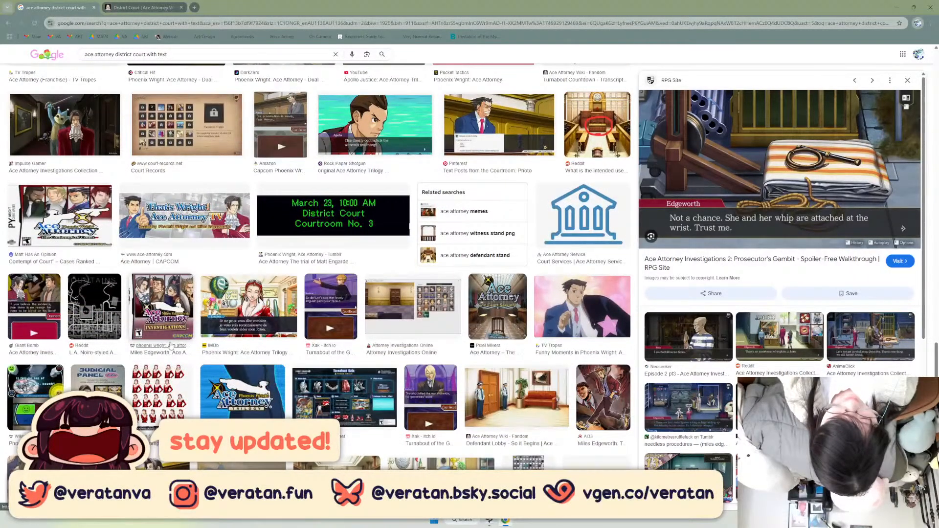
scroll(170, 345, "down", 10)
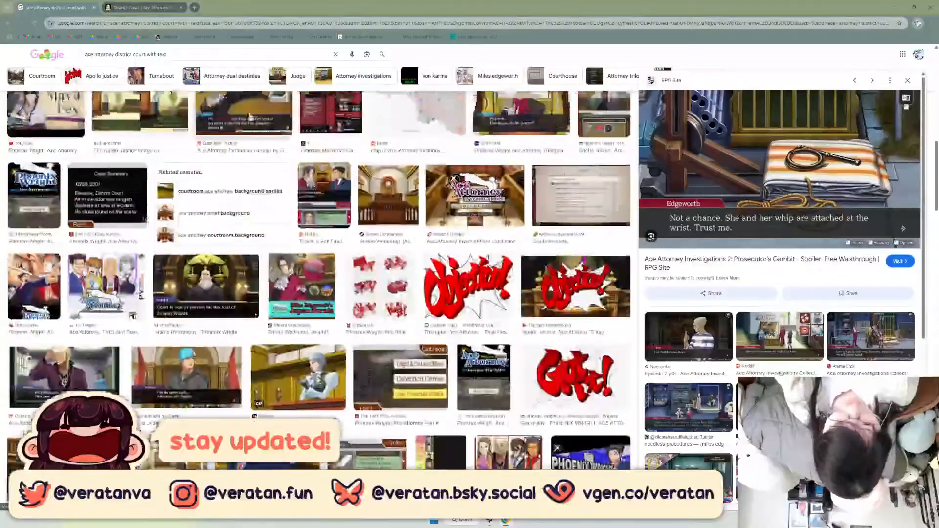
scroll(251, 117, "down", 5)
Open YouTube in a new browser tab, search for "ace attorney playthrough silent" and open a playthrough video.
left_click(194, 8)
type("yout")
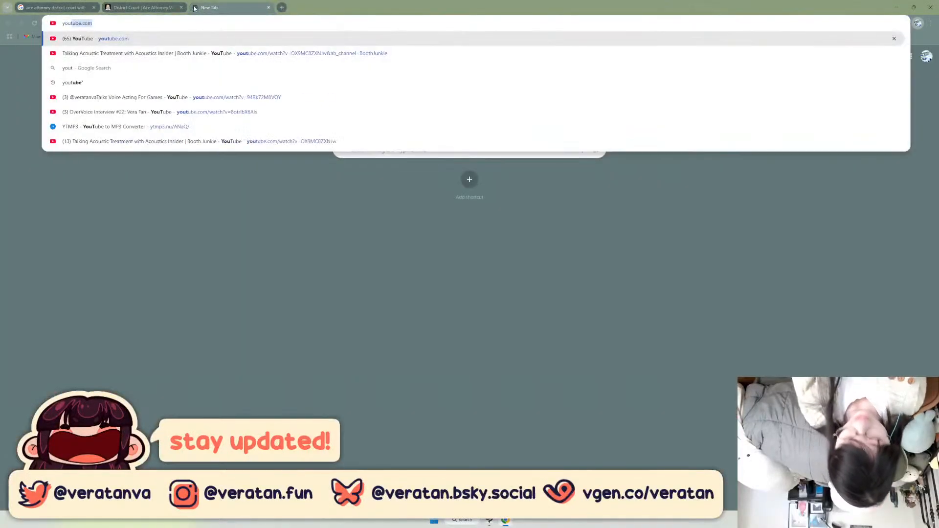
key("Return")
left_click(383, 56)
type("ace")
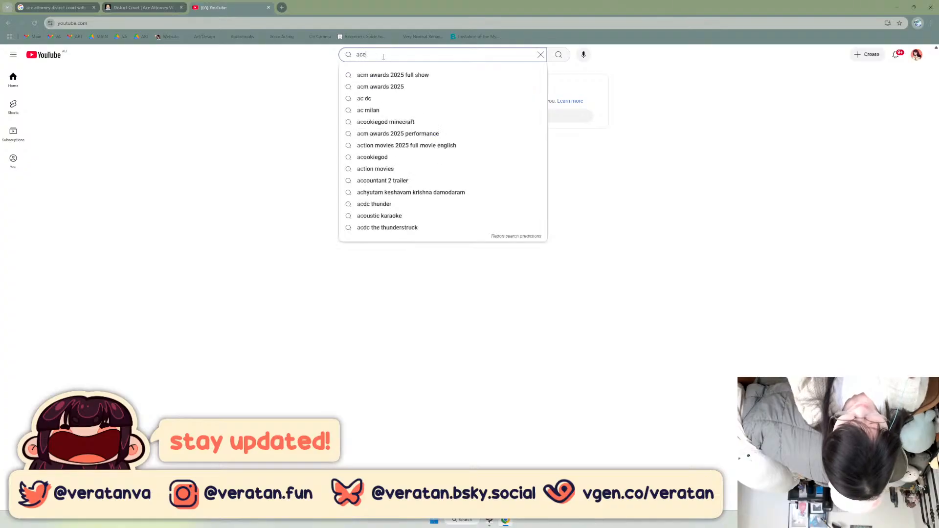
type(" attorney playth")
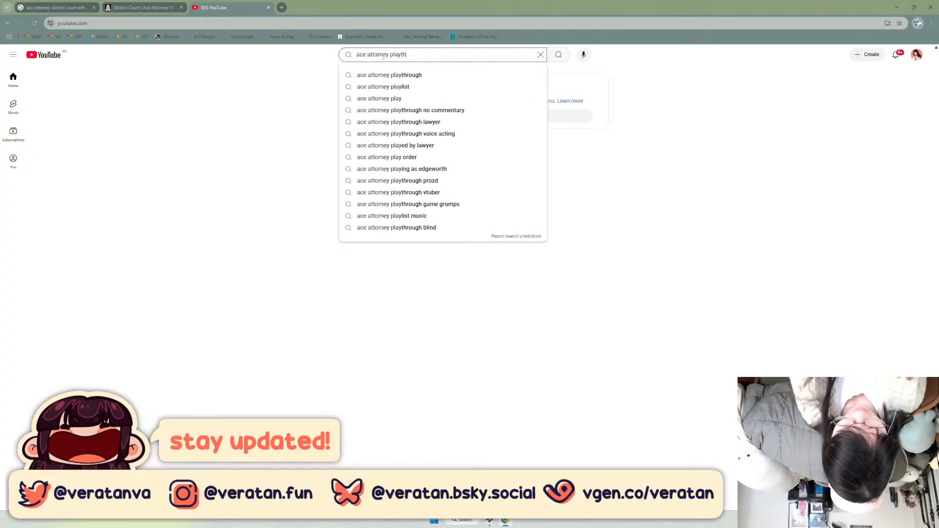
type("rough silent")
key("Return")
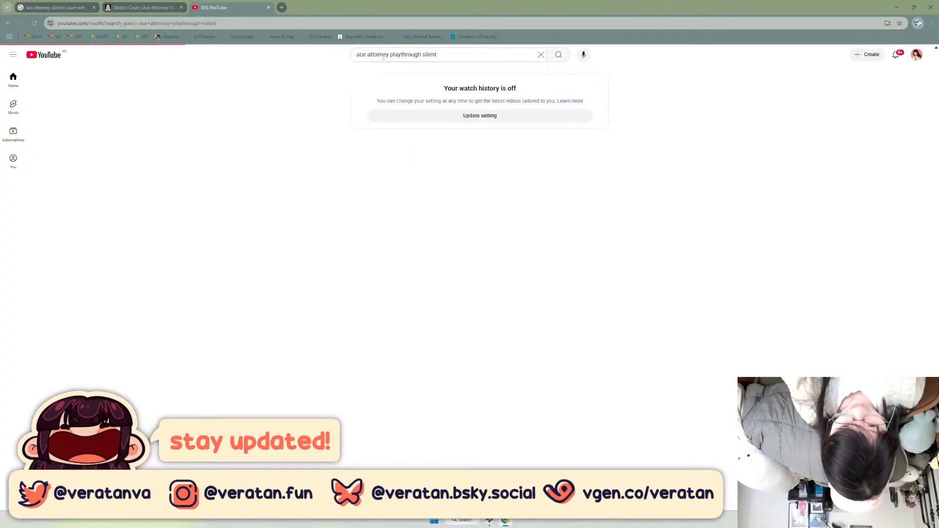
left_click(378, 253)
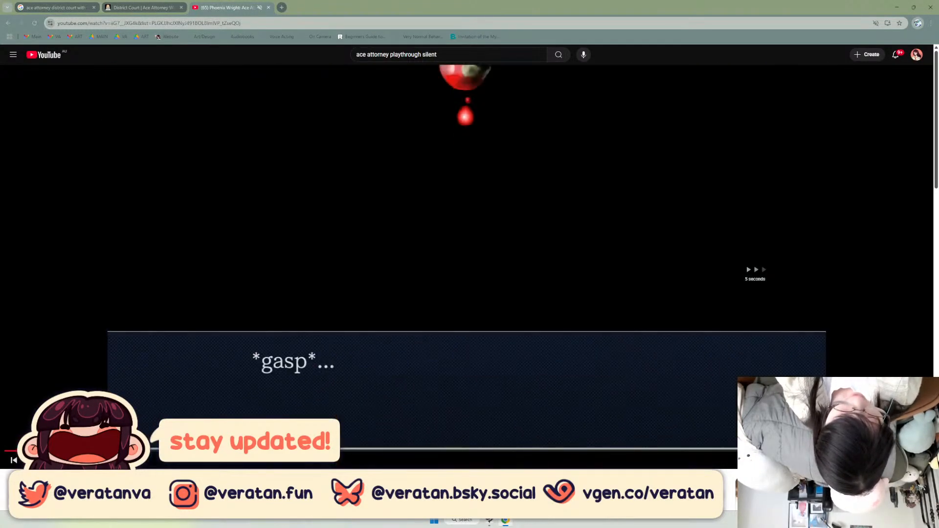
Skip forward through the playthrough video to examine its dialogue text box and character name tag.
key("Right")
key("Right")
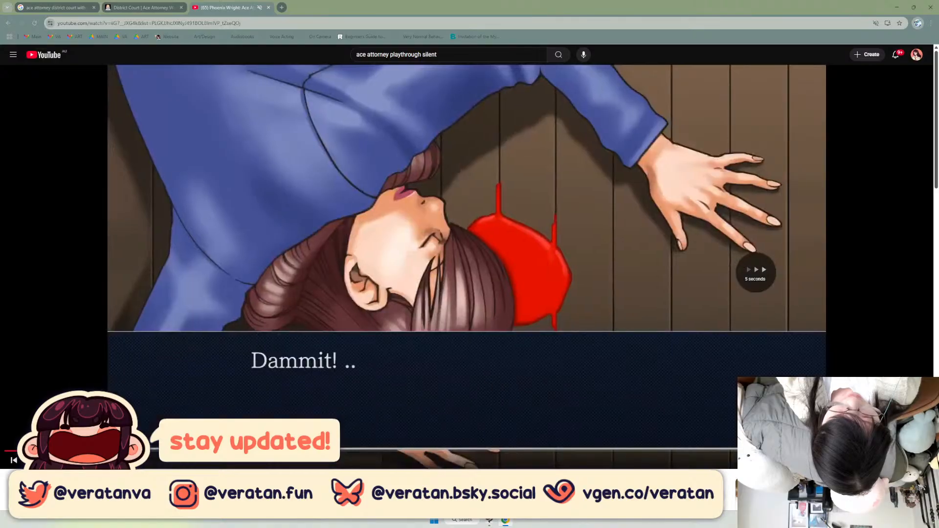
key("Right")
key("Right")
key("Right")
key("Right")
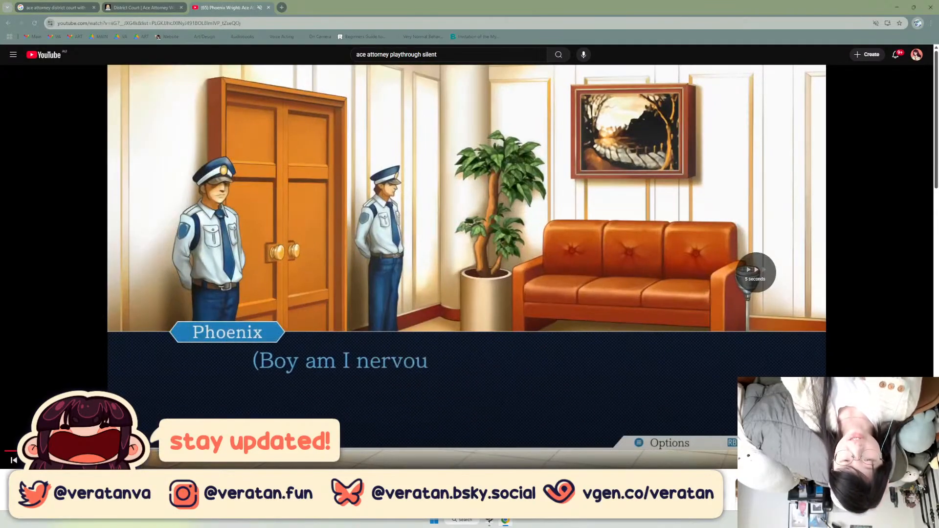
key("Right")
key("Right")
key("Right")
key("Right")
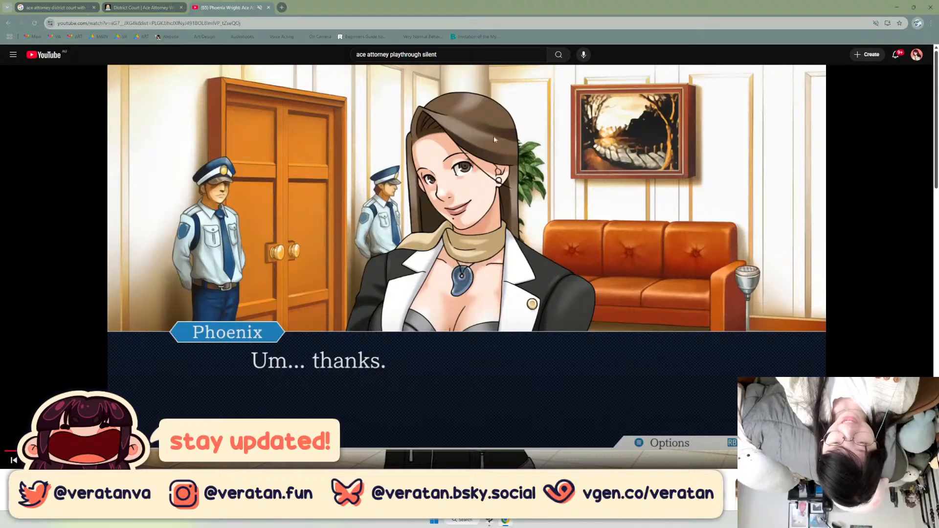
Search YouTube for "ace attorney playthrough originnal DS silent" and open the Phoenix Wright: Ace Attorney playlist.
left_click(455, 55)
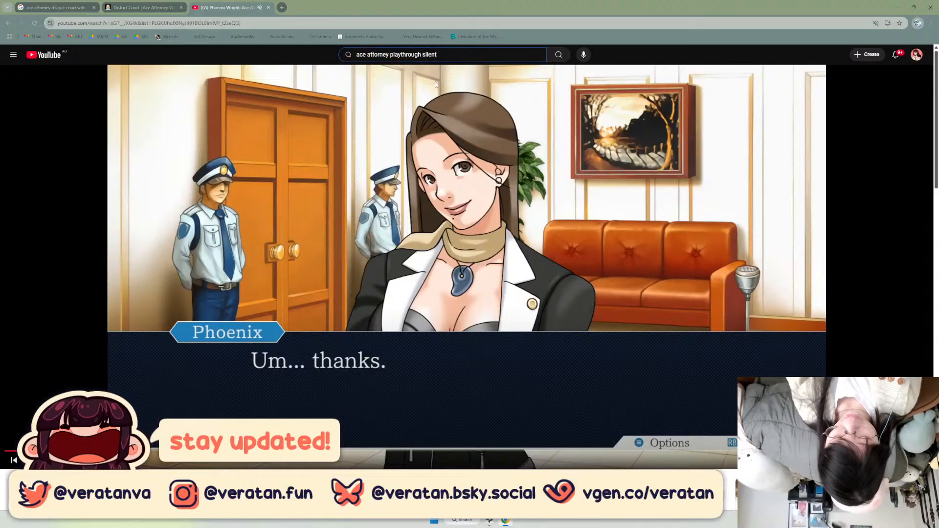
type("originnal DS")
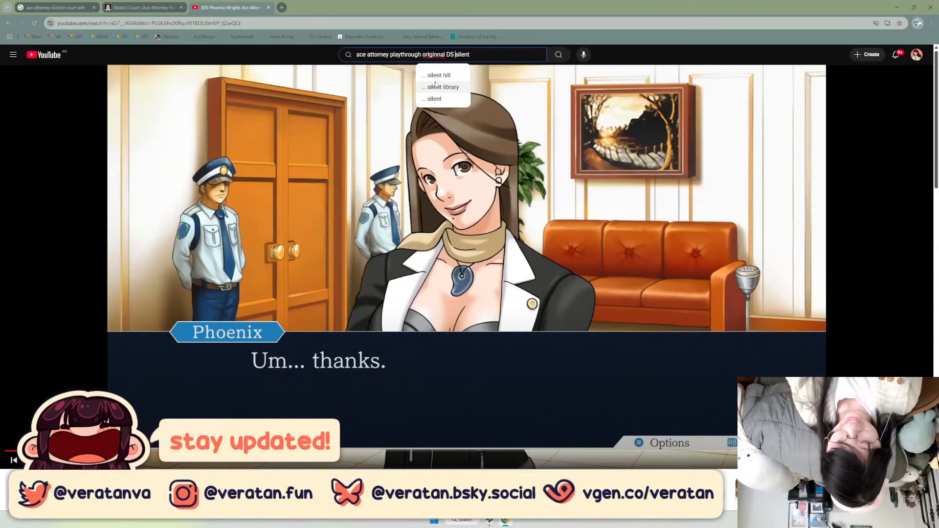
key("Return")
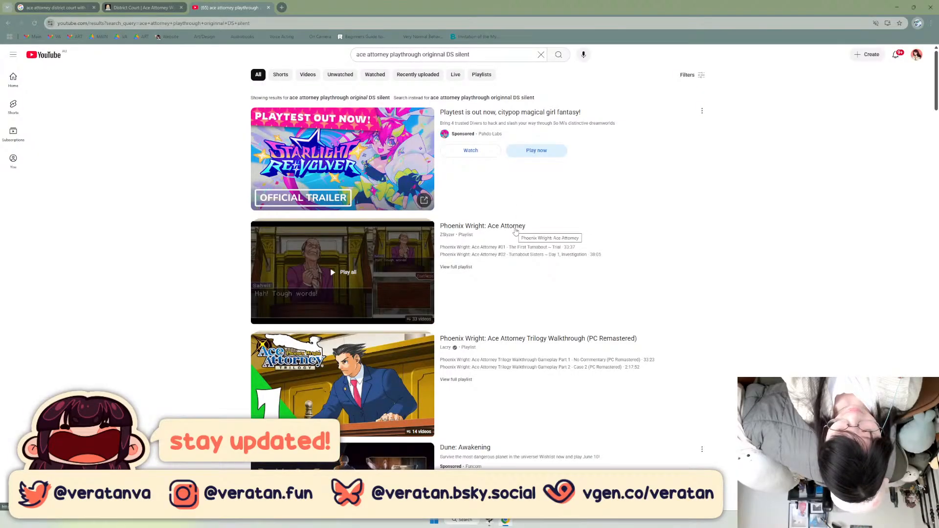
left_click(482, 238)
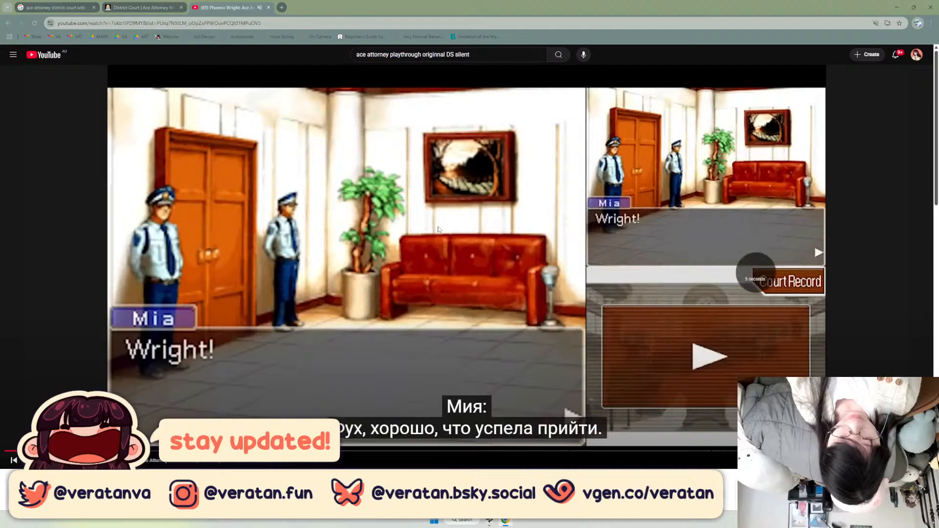
Skip forward through the playthrough's lobby scenes to examine the original DS dialogue text box and character name tags.
key("Right")
key("Right")
key("Right")
key("Right")
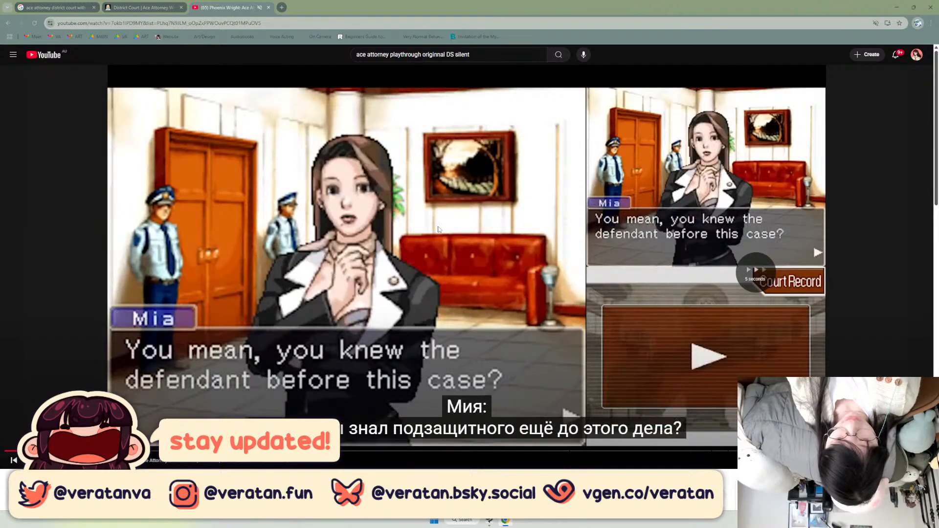
key("Right")
key("Right")
key("Right")
key("Right")
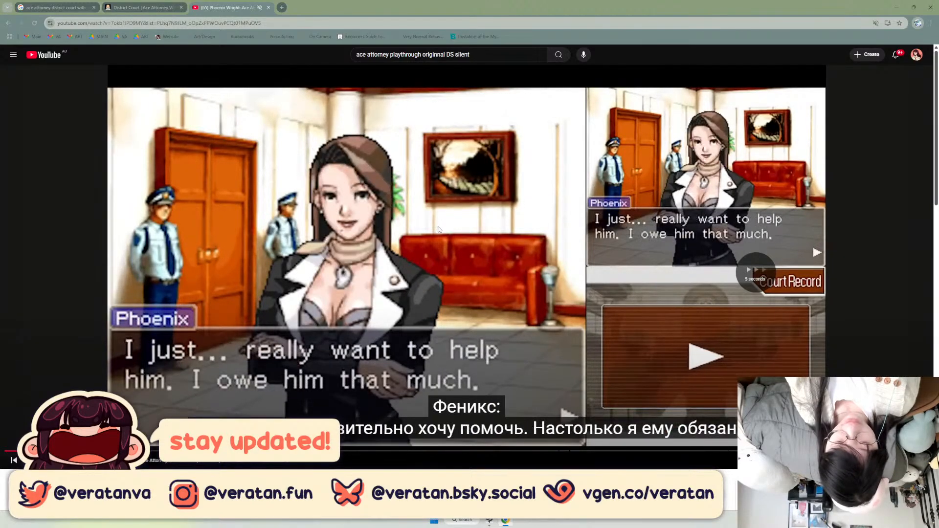
key("Right")
key("Right")
key("Right")
key("Right")
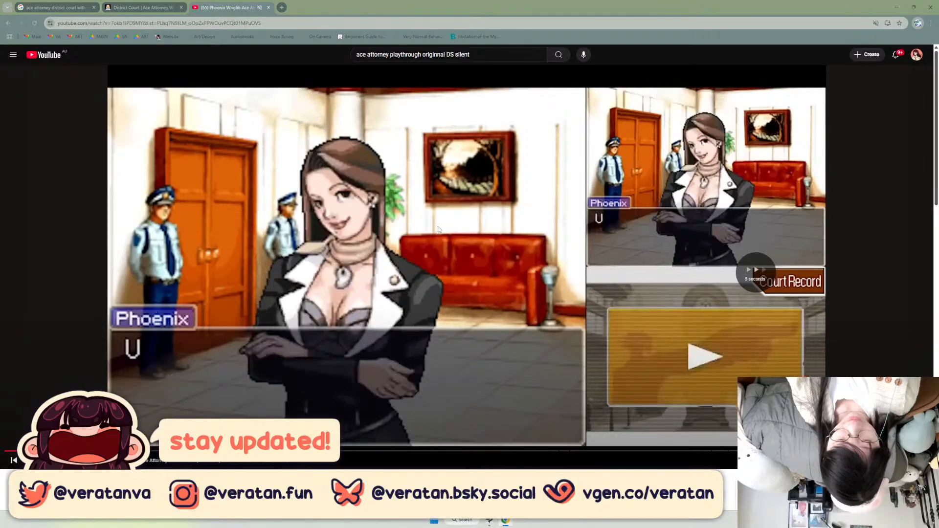
key("Right")
key("Right")
key("Right")
key("Right")
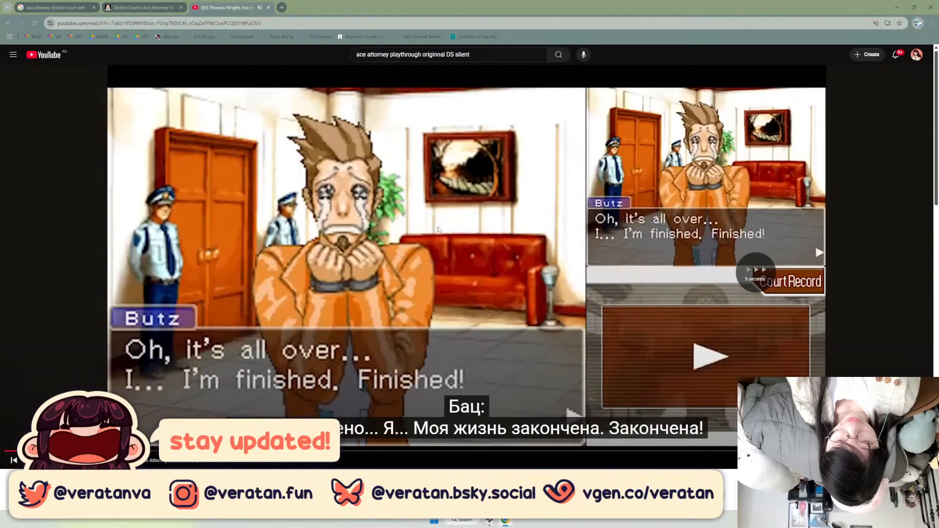
key("Right")
key("Right")
key("Right")
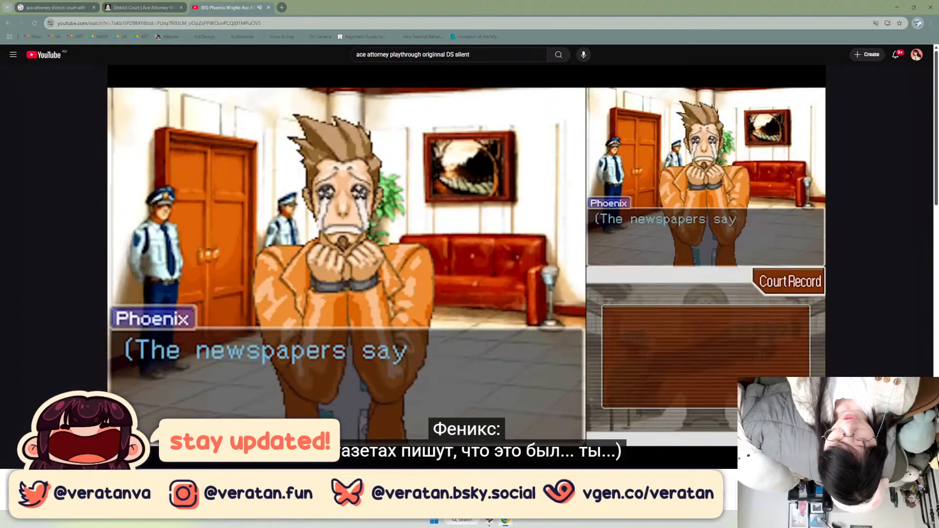
Skip through Phoenix's introductory narration to examine the text box against a dark background and reach the trial's opening.
key("Right")
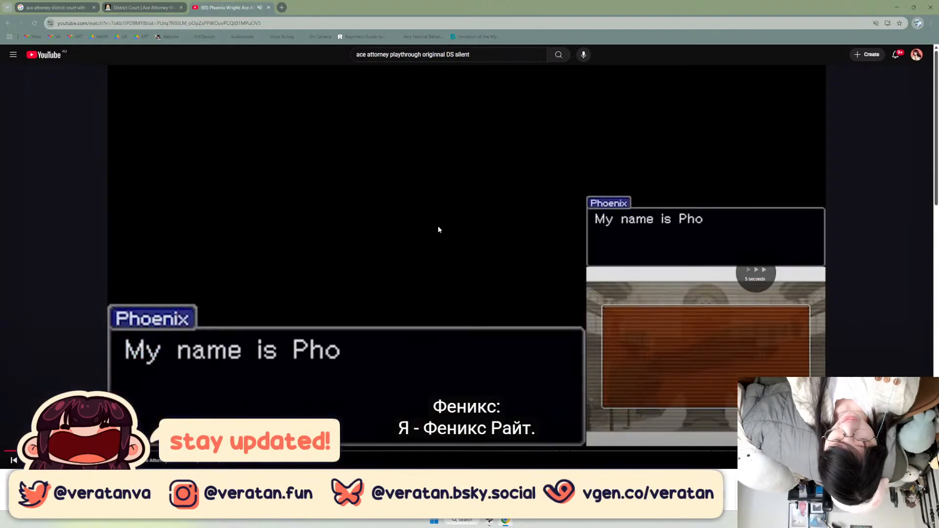
key("Right")
key("Right")
key("Right")
key("Right")
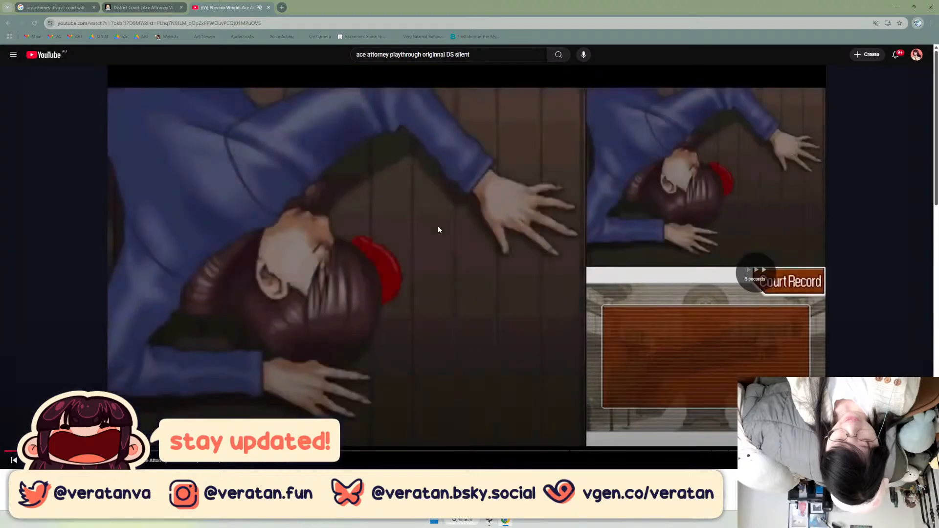
key("Right")
key("Right")
key("Right")
key("Right")
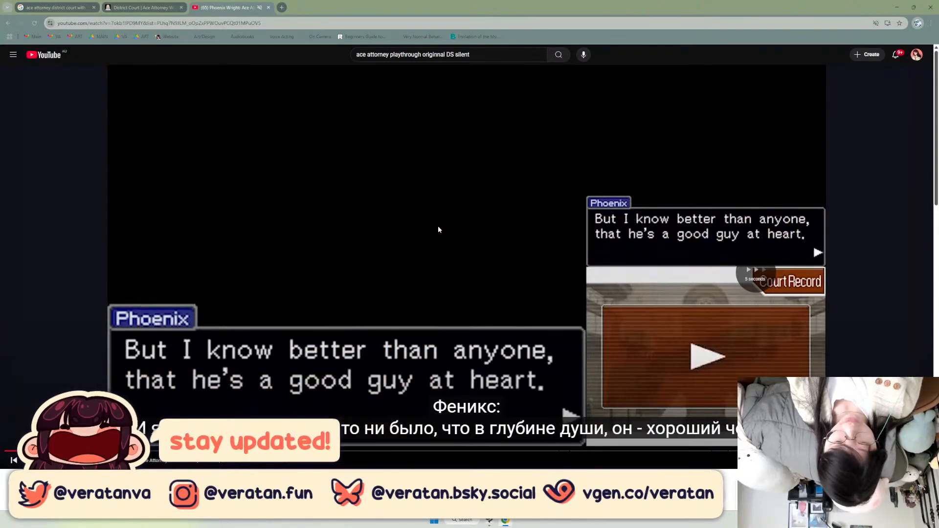
key("Right")
key("Left")
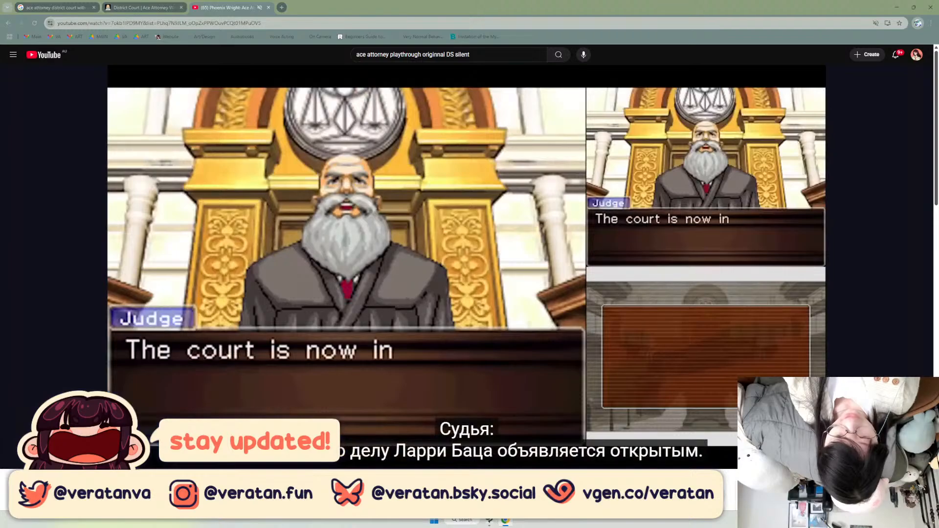
Skip forward through the trial scenes with the judge, Phoenix and Mia to examine the courtroom backgrounds and text boxes.
key("Right")
key("Right")
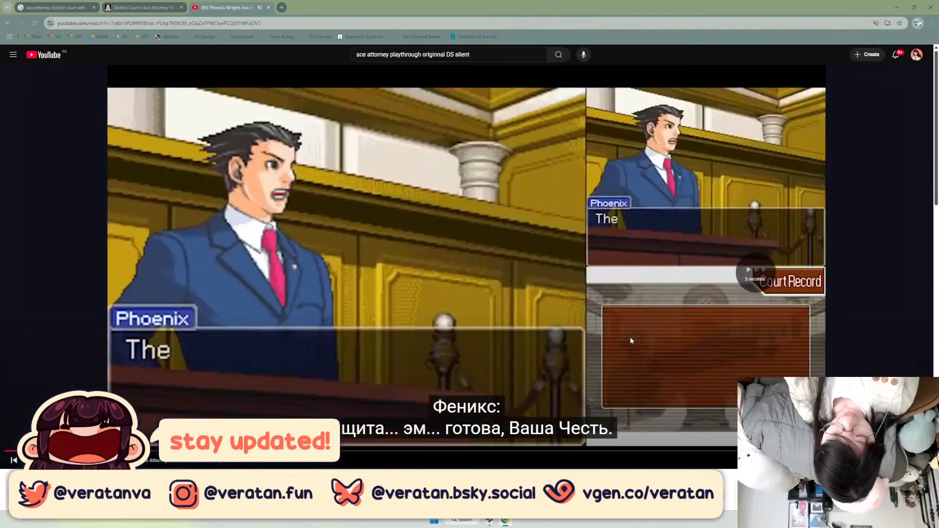
key("Right")
key("Right")
key("Right")
key("Right")
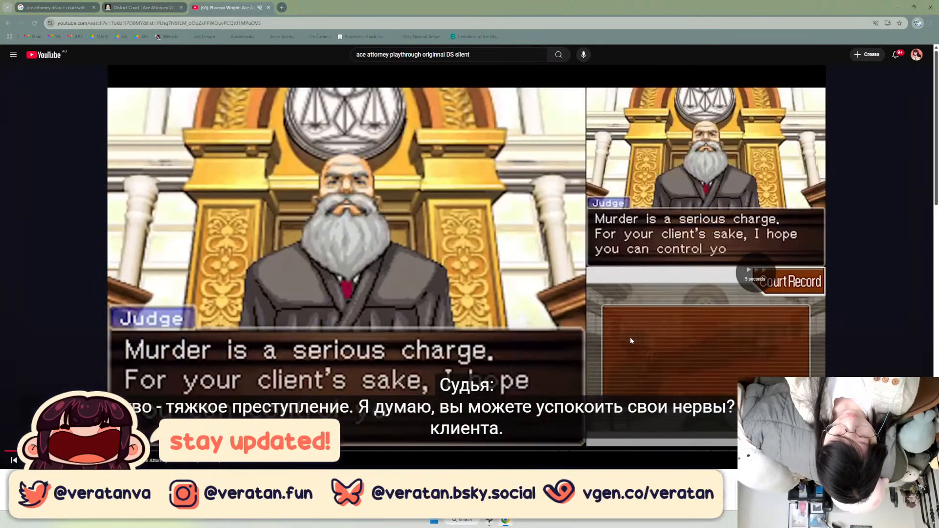
key("Right")
key("Right")
key("Right")
key("Right")
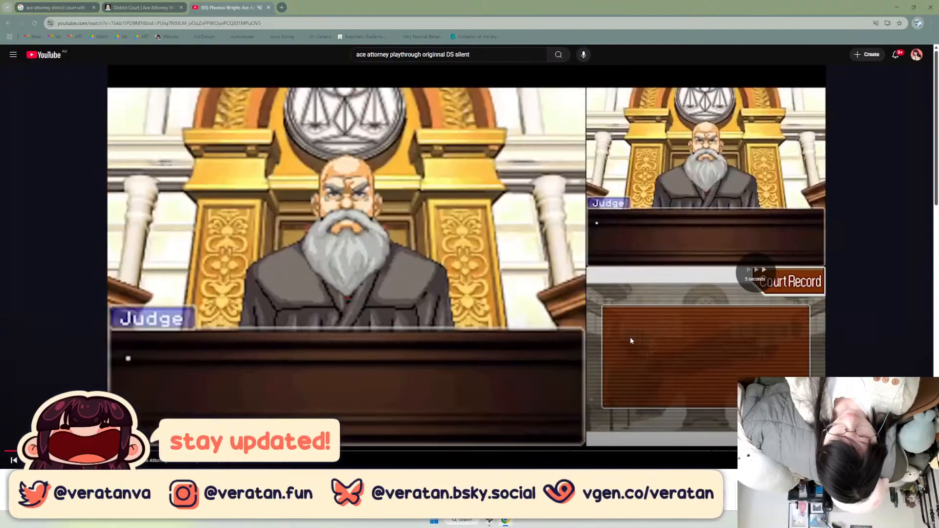
key("Right")
key("Right")
key("Right")
key("Right")
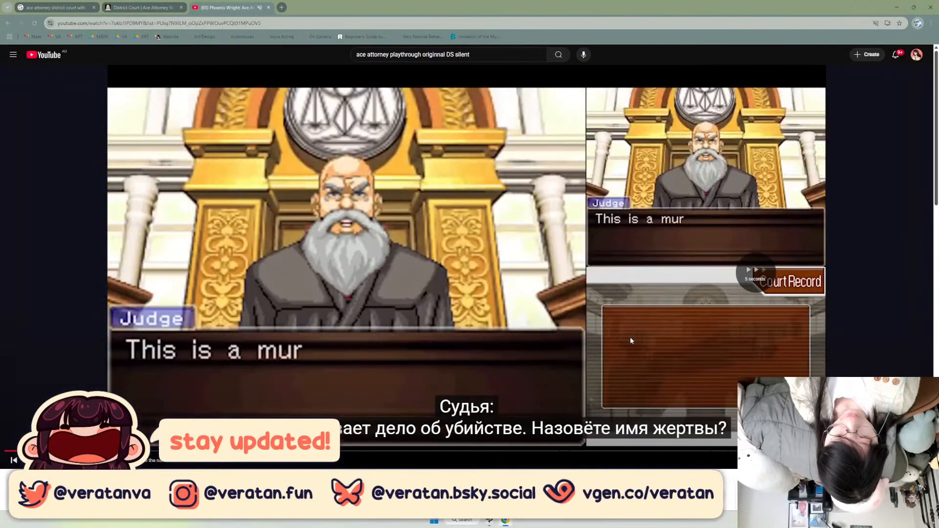
key("Right")
key("Right")
key("Right")
key("Right")
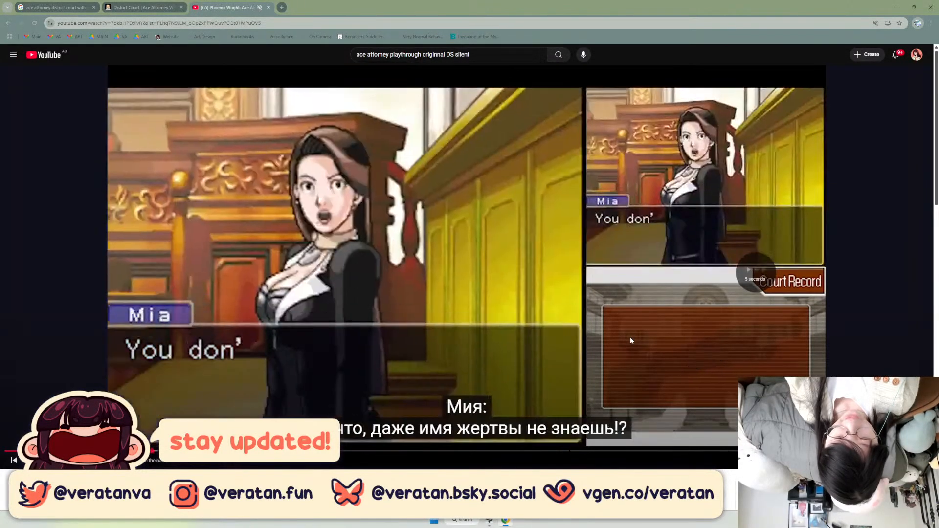
key("Right")
key("Right")
key("Right")
key("Right")
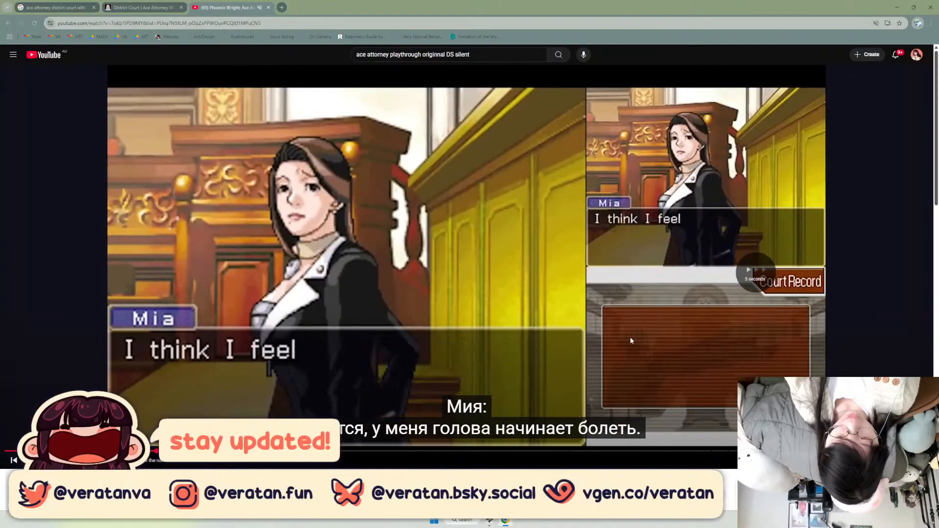
key("Right")
key("Right")
key("Right")
key("Right")
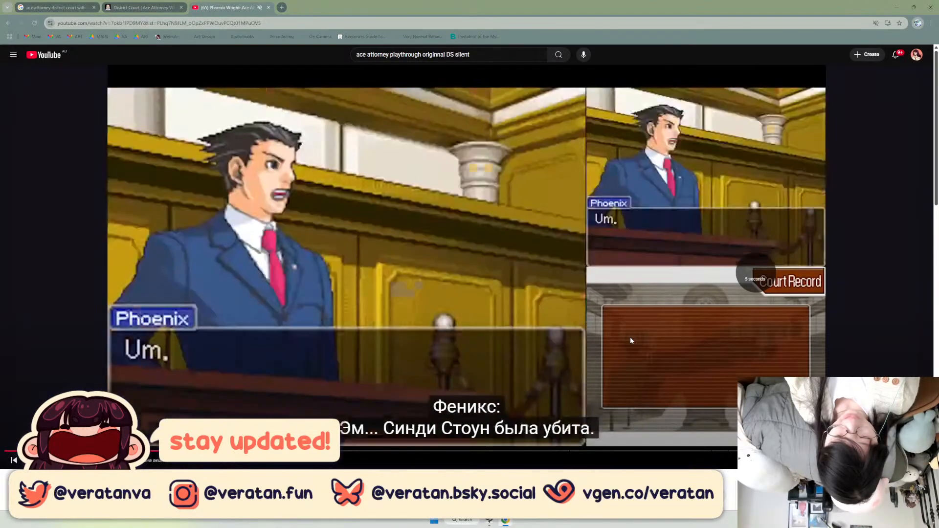
key("Right")
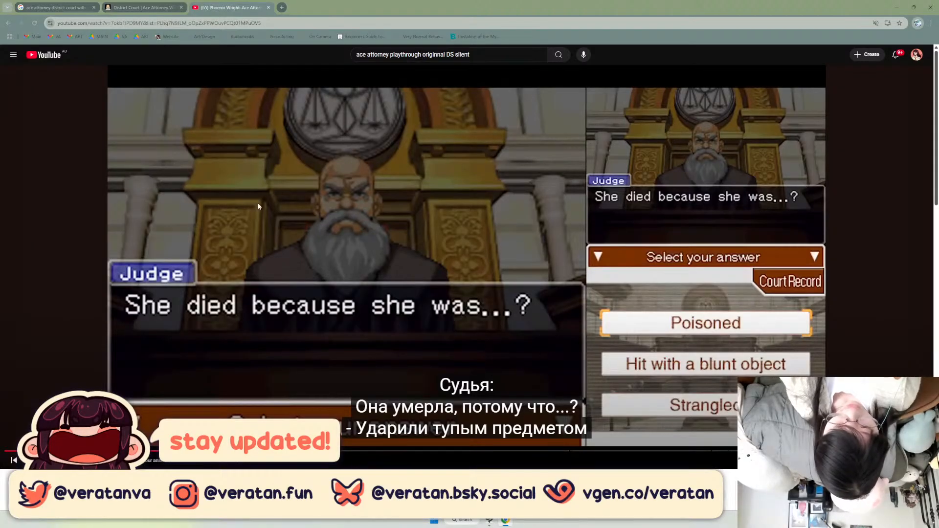
Rewind the playthrough to the full courtroom view and capture that game screen as a screenshot.
key("Left")
key("Left")
key("Left")
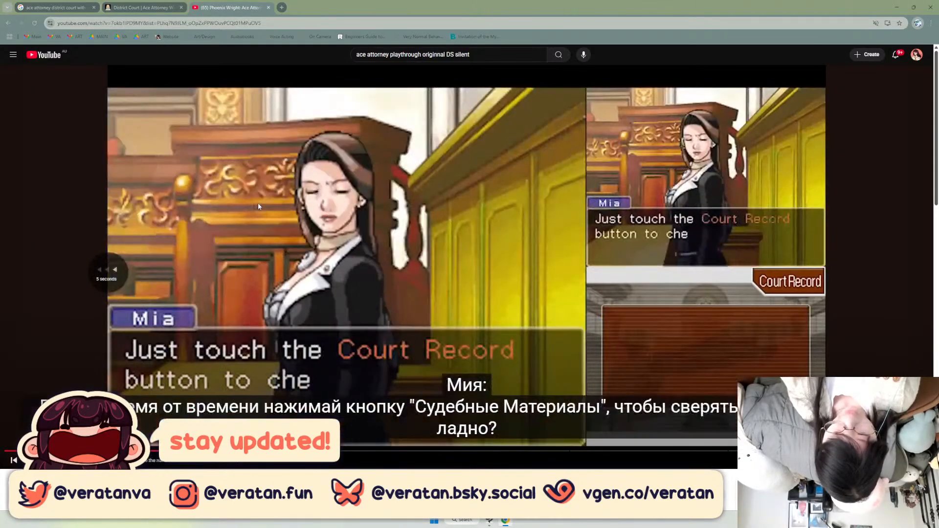
key("Left")
key("Left")
key("Left")
key("Left")
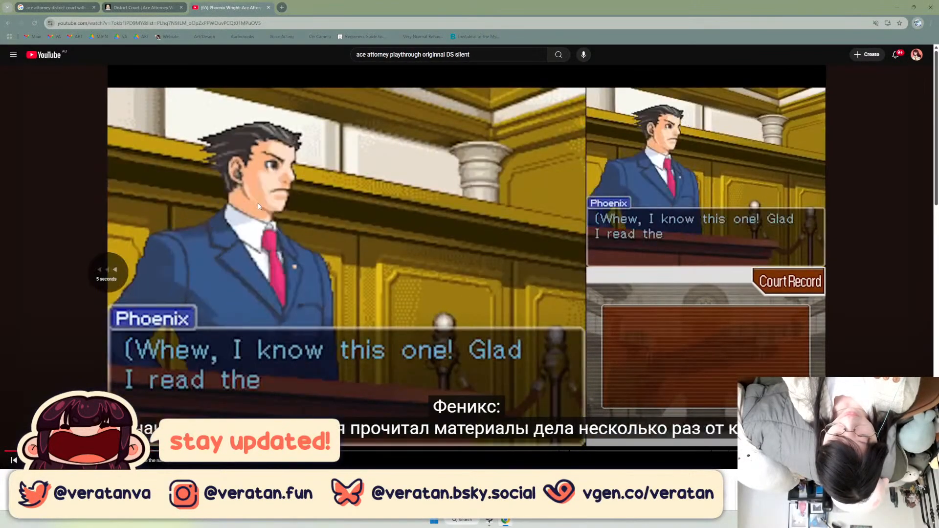
key("Left")
key("Left")
key("Left")
key("Left")
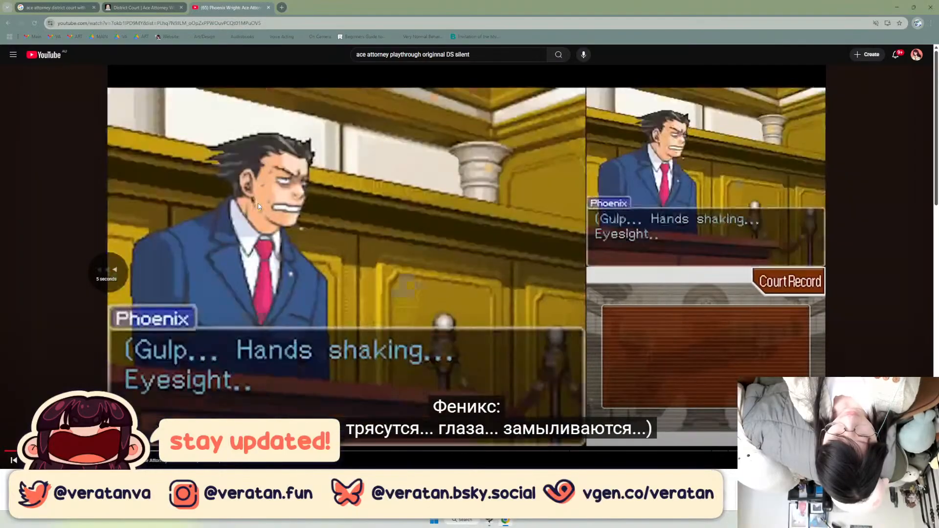
key("Left")
key("Left")
key("Left")
key("Left")
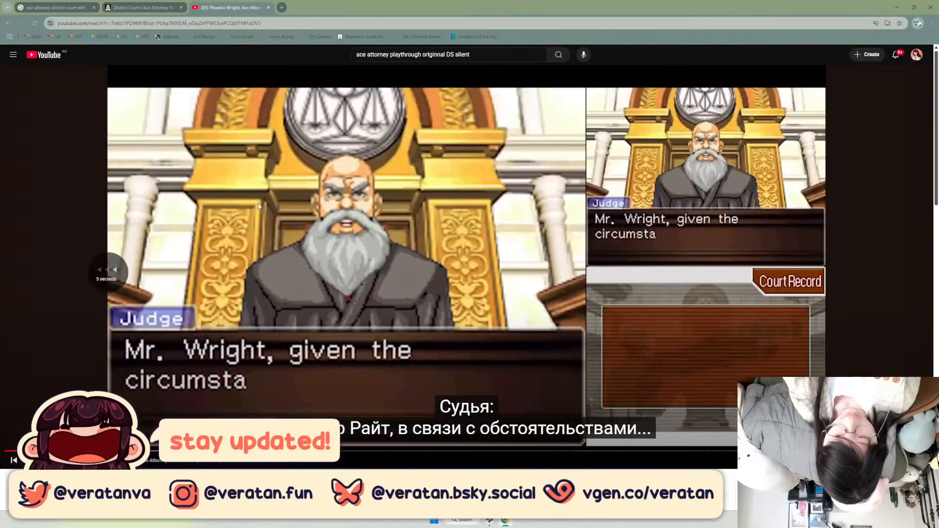
key("Left")
key("Left")
key("Left")
key("Left")
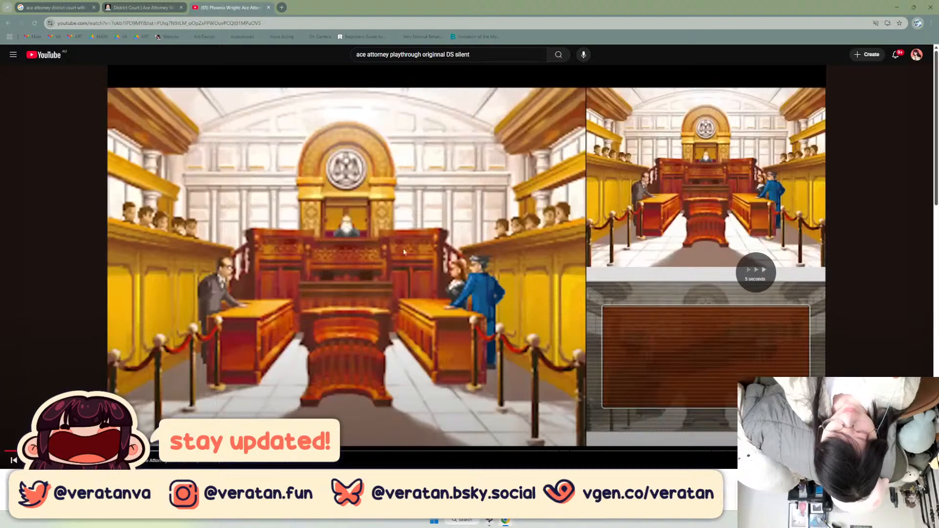
key("super+shift+s")
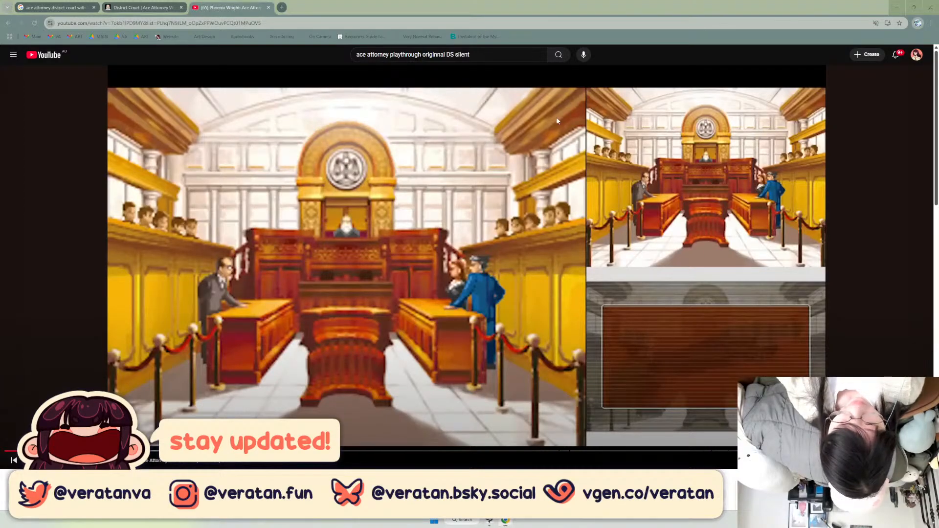
mouse_move(585, 90)
left_mouse_down()
mouse_move(281, 398)
mouse_move(131, 430)
mouse_move(117, 447)
left_mouse_up()
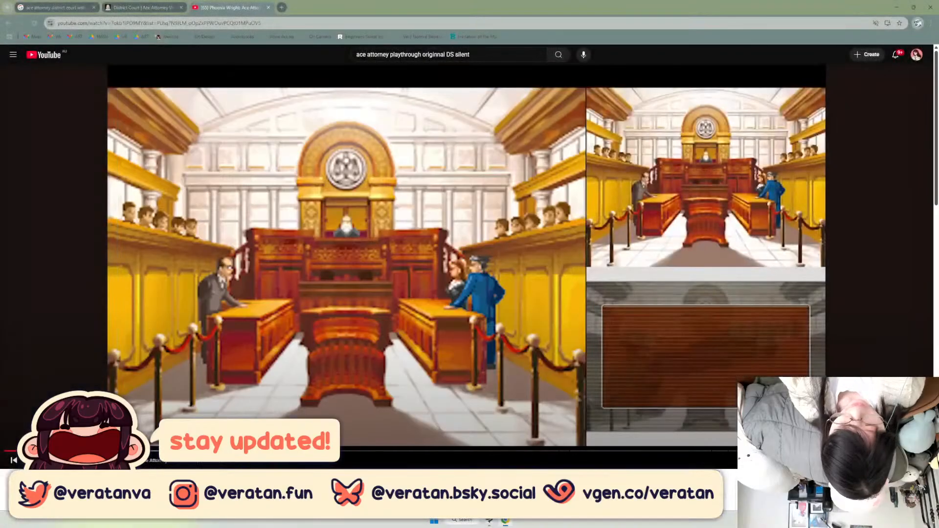
Switch to Clip Studio Paint, apply the pending transformation, hide Layer 2 and paste the courtroom screenshot above Layer 4.
left_click(489, 522)
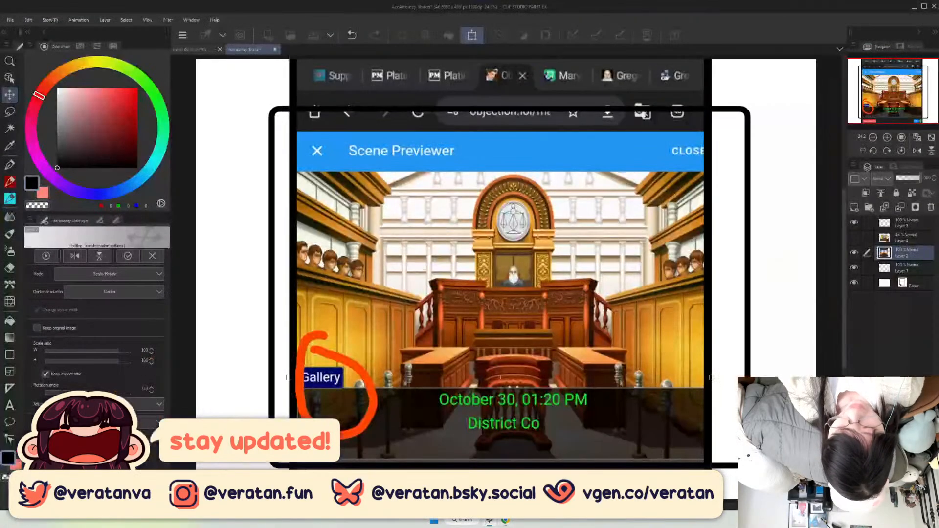
left_click(855, 254)
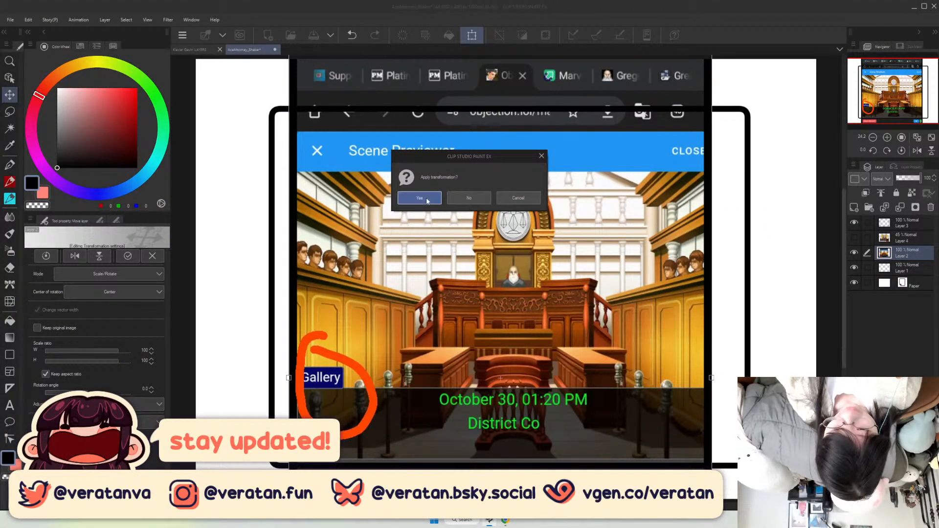
left_click(428, 198)
left_click(911, 239)
key("ctrl+v")
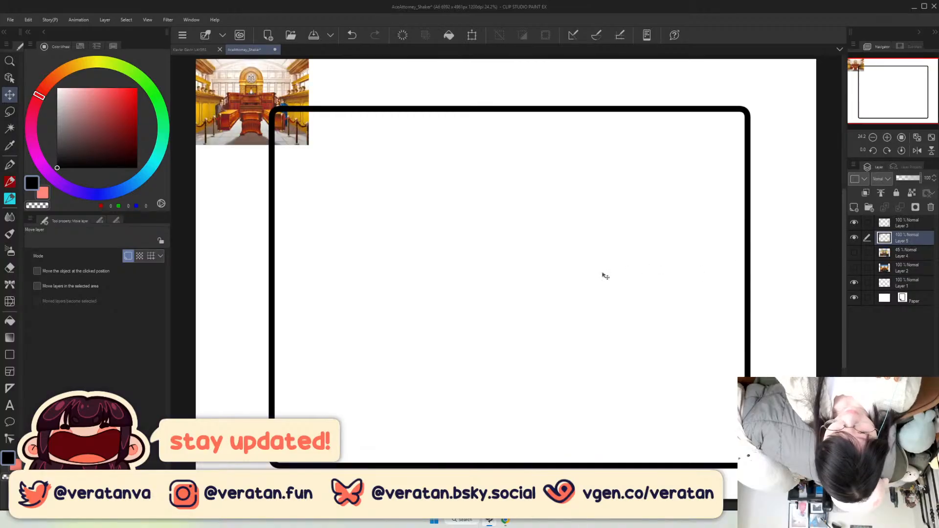
Move the pasted courtroom image into the rounded black frame and scale it to 422% to fill the frame.
left_click_drag(176, 98, 261, 401)
key("ctrl+t")
left_click_drag(384, 382, 745, 164)
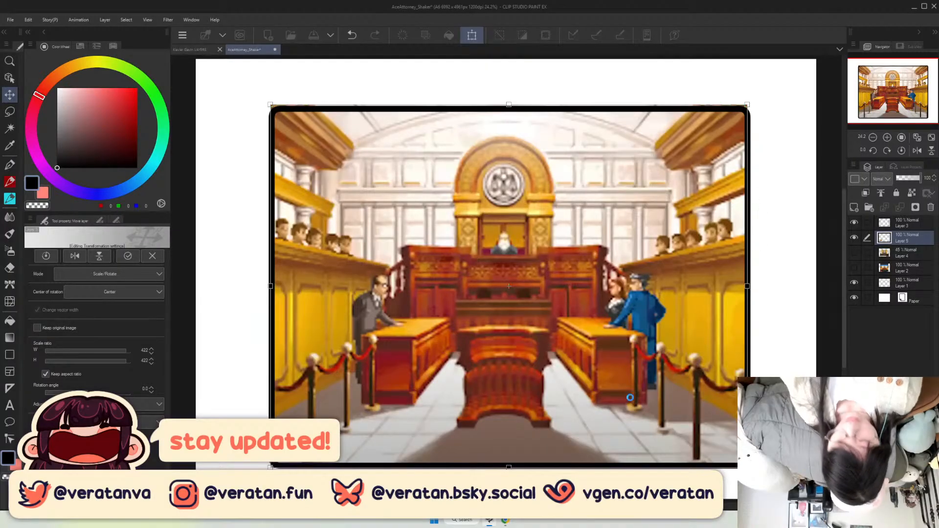
key("Return")
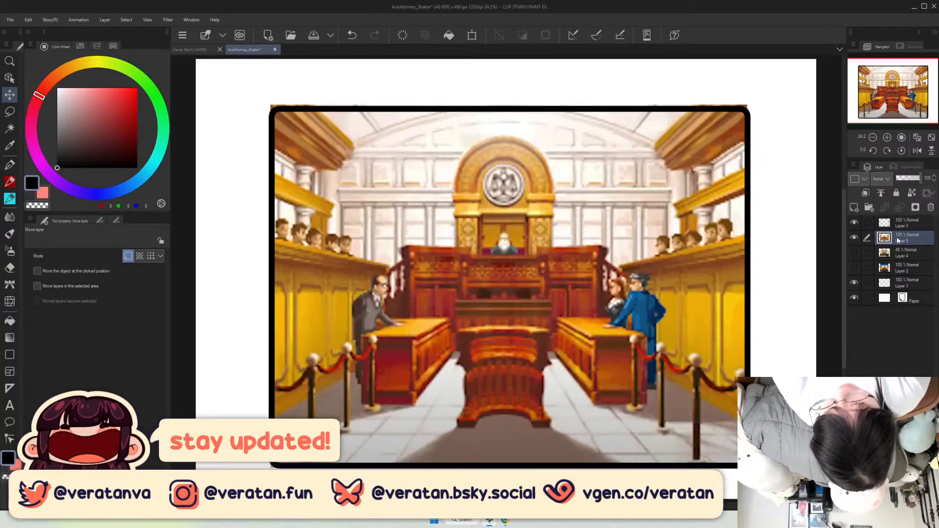
Add a new layer directly above the enlarged courtroom image, keeping that image at 100% opacity.
left_click_drag(912, 179, 938, 192)
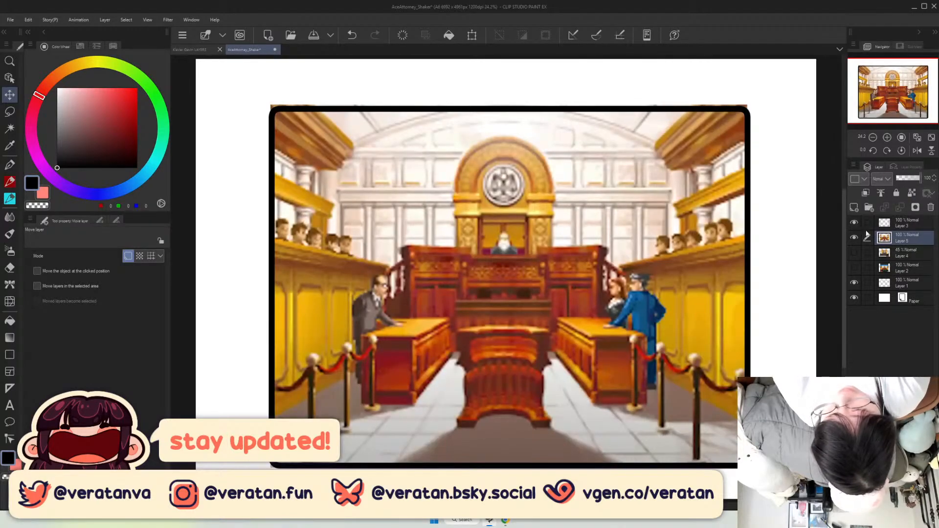
left_click(854, 207)
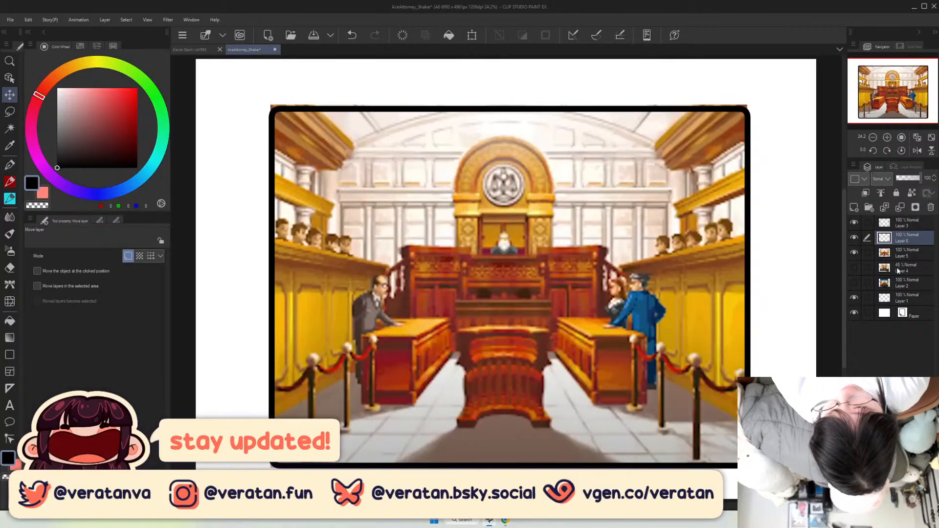
Choose a light tan drawing colour, about RGB 216, 171, 125, and switch to the colour-mixing paint brush.
left_click(905, 253)
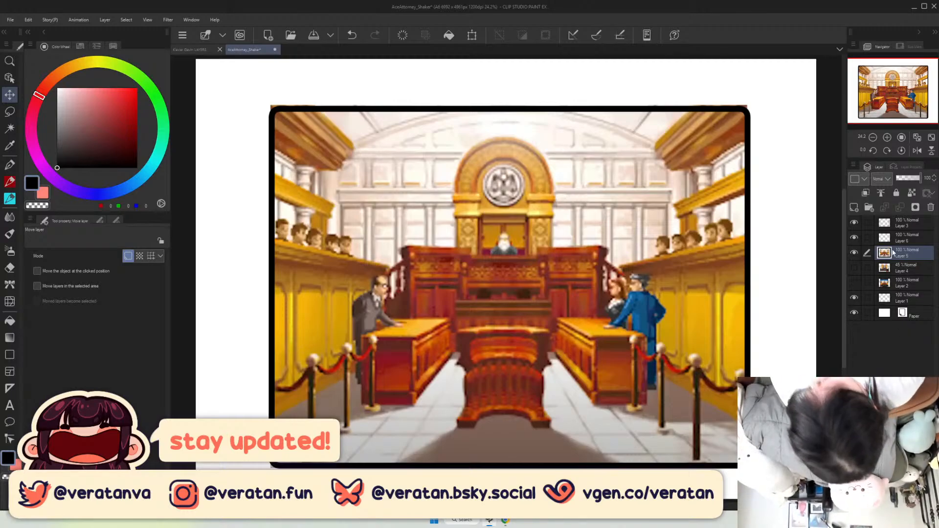
left_click(888, 137)
left_click_drag(906, 111, 916, 89)
left_click(888, 138)
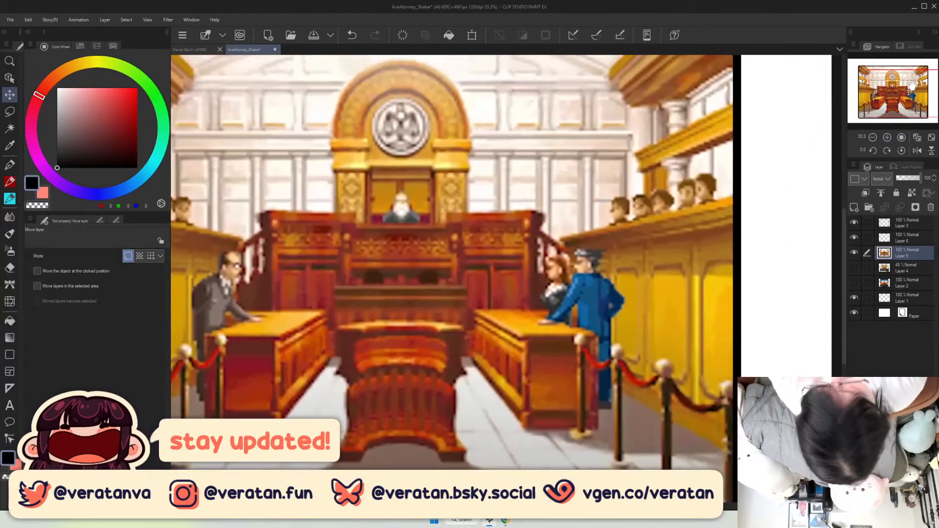
left_click(58, 74)
left_click_drag(78, 102, 91, 100)
left_click_drag(58, 73, 65, 73)
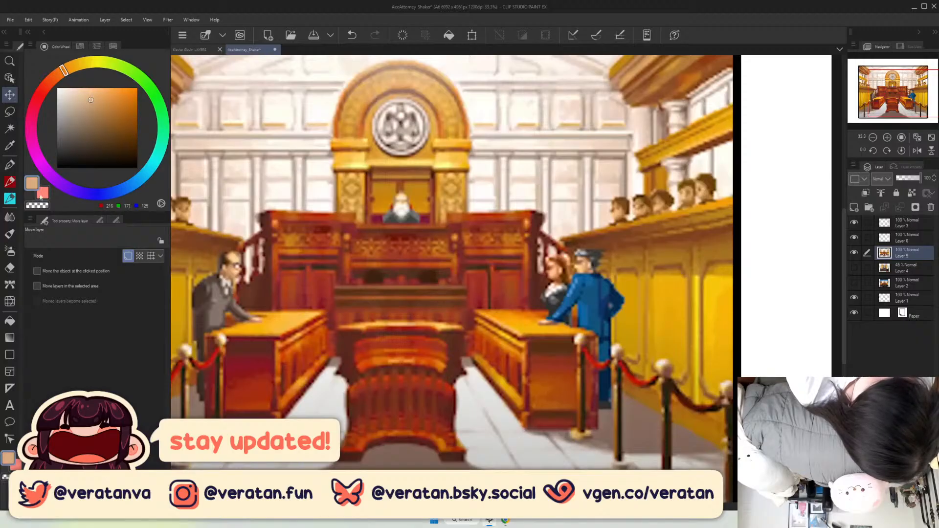
left_click(9, 198)
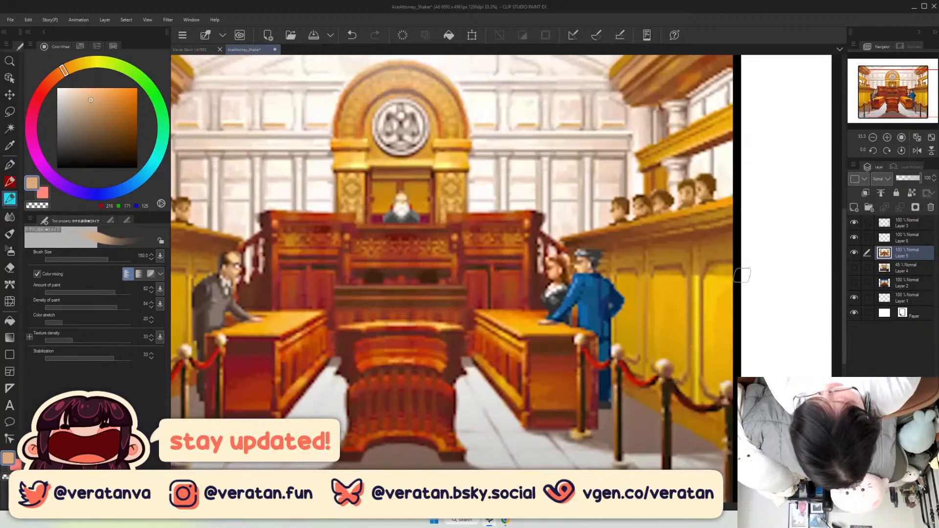
Sample the pale cream of the courtroom's upper back wall as the drawing colour.
left_click(874, 138)
left_click_drag(918, 110, 911, 105)
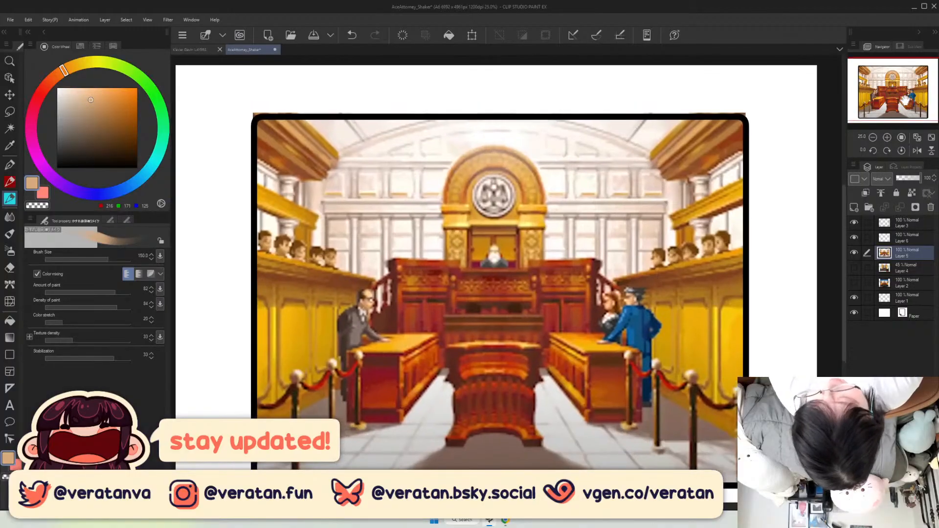
key("i")
mouse_move(530, 141)
left_mouse_down()
mouse_move(514, 143)
mouse_move(582, 144)
mouse_move(560, 147)
left_mouse_up()
left_click(932, 138)
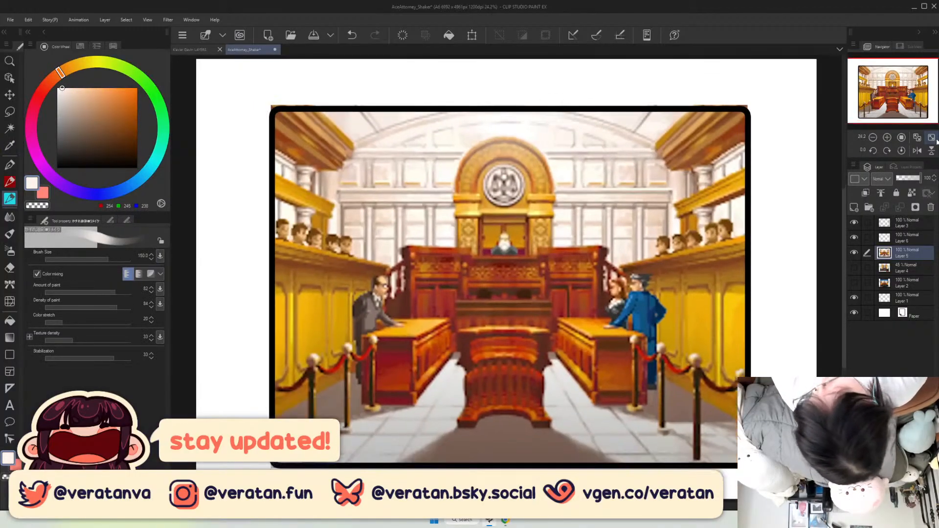
Hide the courtroom image on Layer 5 and select the empty area inside the rounded frame with Layer 6 active.
left_click(854, 253)
left_click(895, 239)
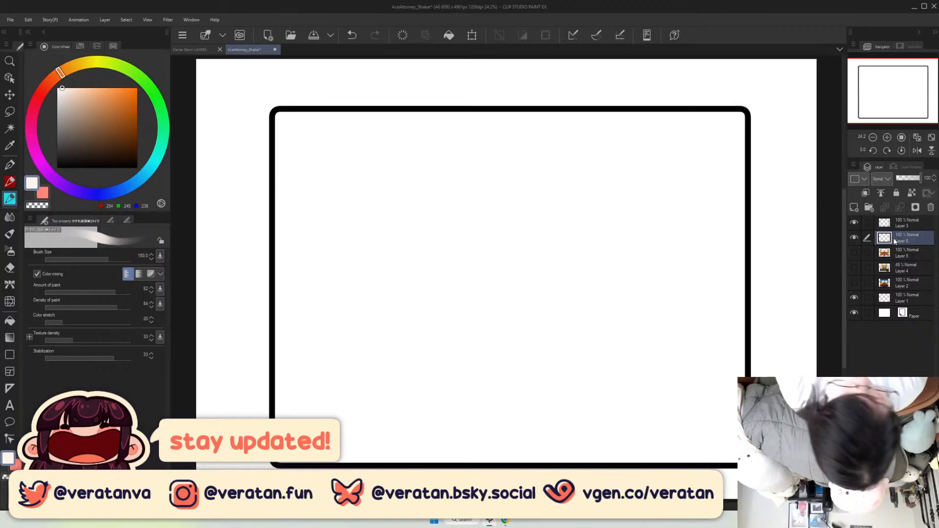
key("w")
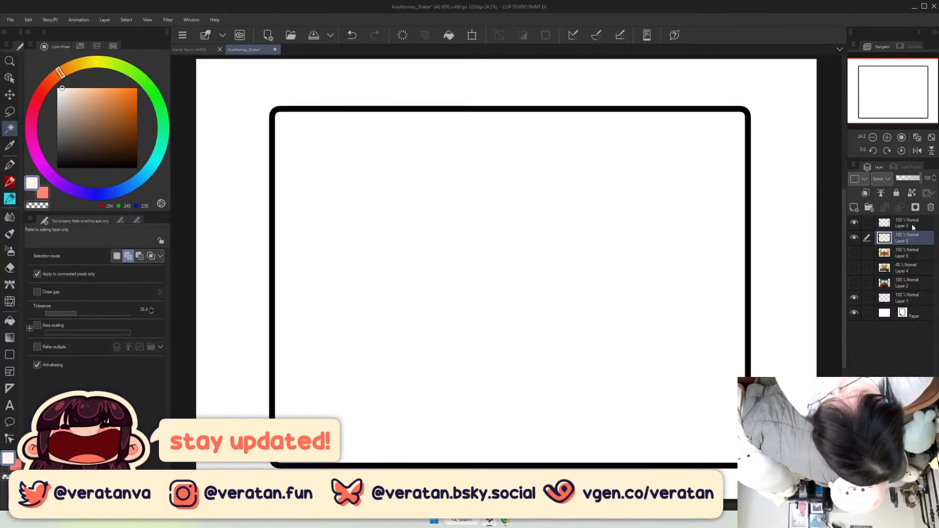
left_click(610, 268)
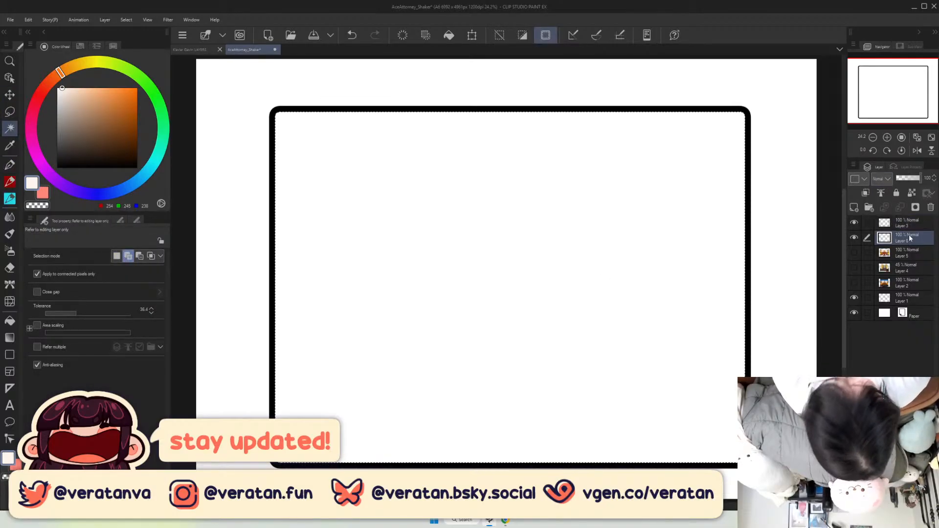
Expand the selection under the frame's outline, fill it with the cream colour on Layer 6 and deselect.
left_click(464, 478)
left_click_drag(345, 222, 293, 227)
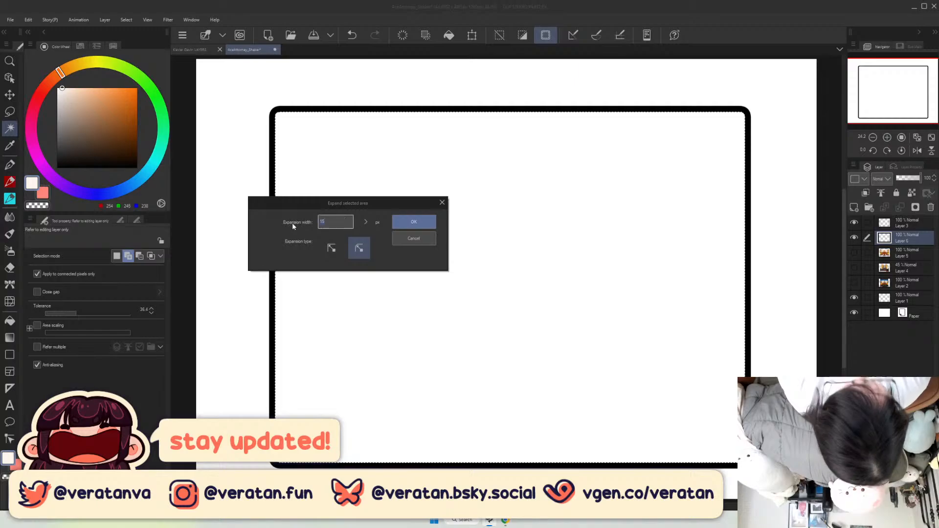
key("BackSpace")
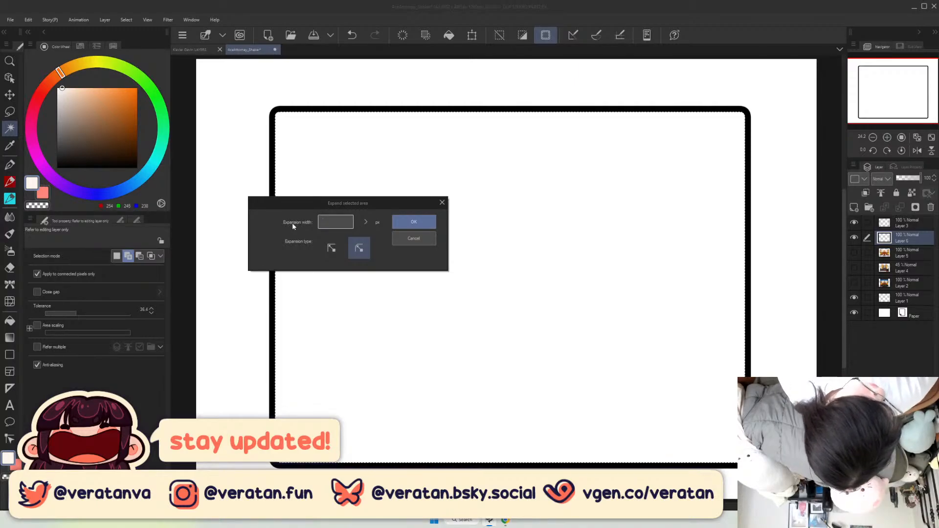
key("Return")
key("alt+BackSpace")
key("ctrl+d")
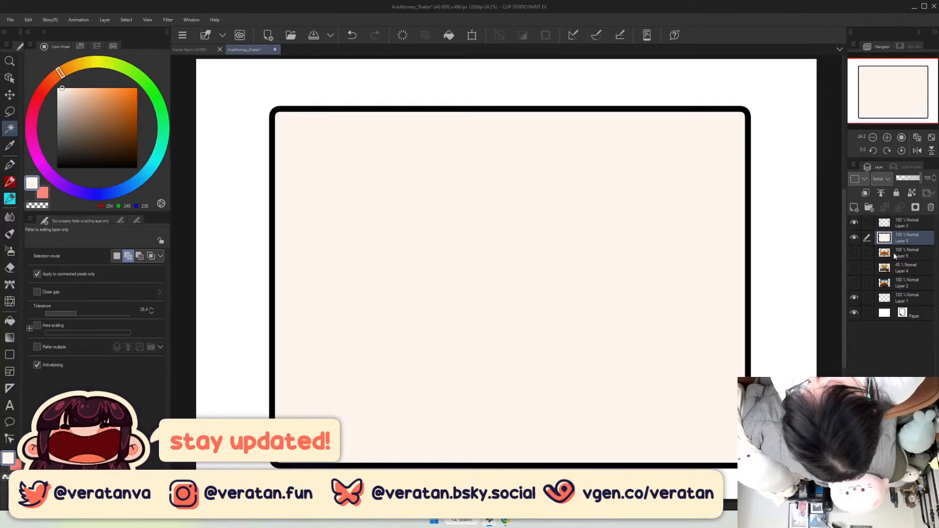
Add a new layer clipped to the cream fill and move the courtroom image layer directly above it.
left_click(855, 207)
left_click(864, 267)
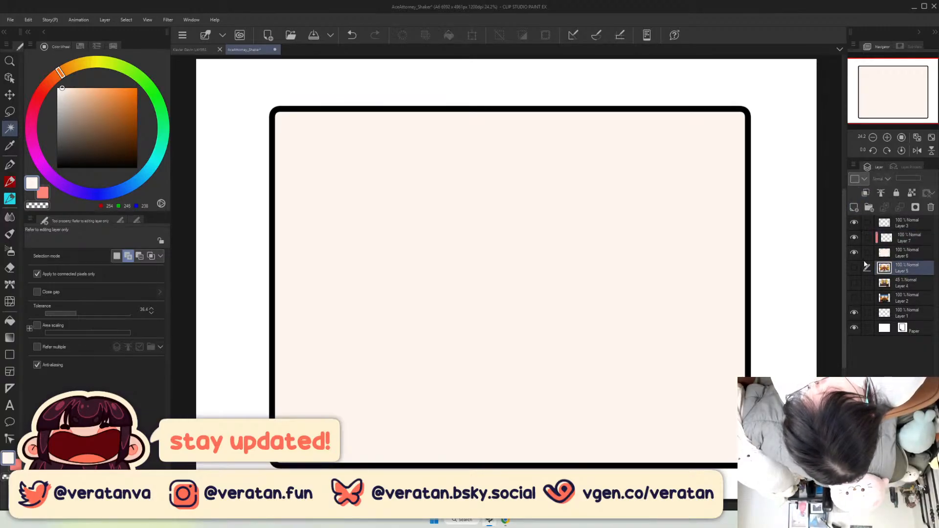
left_click_drag(902, 270, 864, 244)
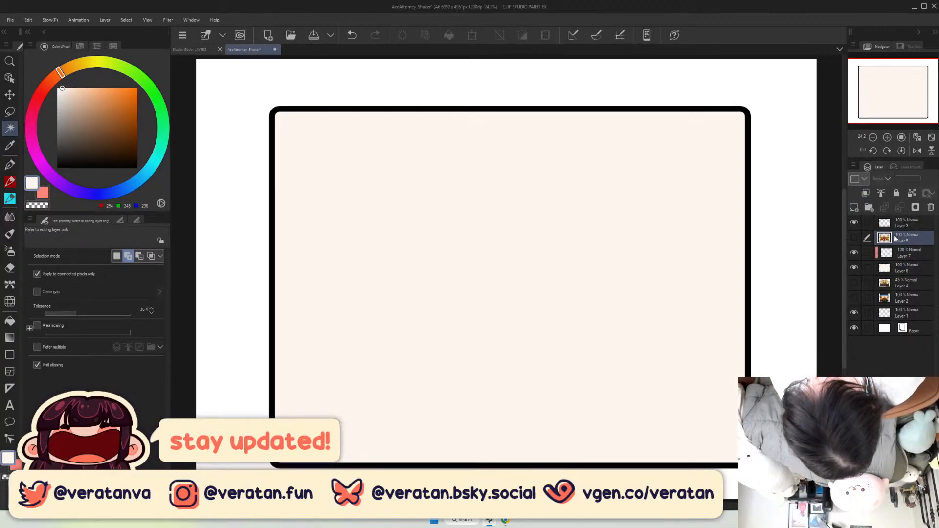
Show the courtroom image at 12% opacity and ready the paint brush on clipped Layer 7 beneath it.
left_click(854, 237)
left_click_drag(900, 178, 900, 181)
left_click(907, 256)
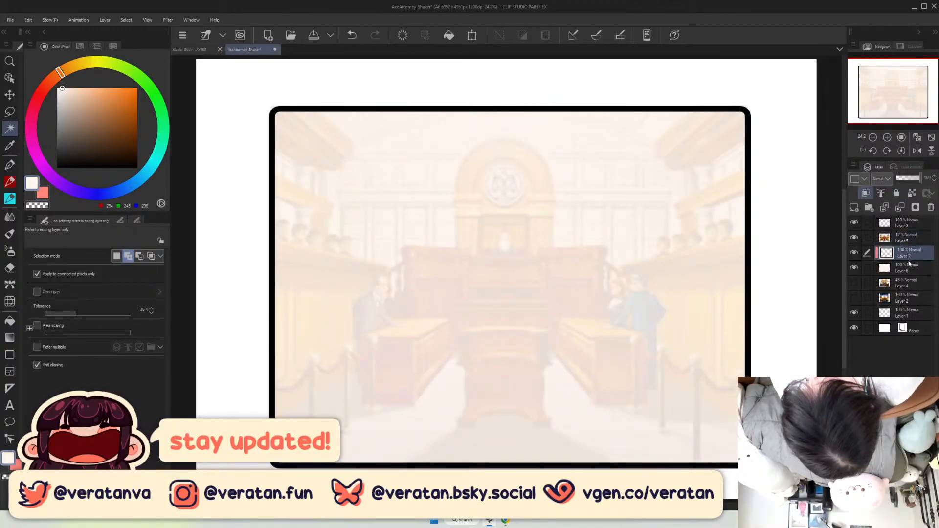
key("b")
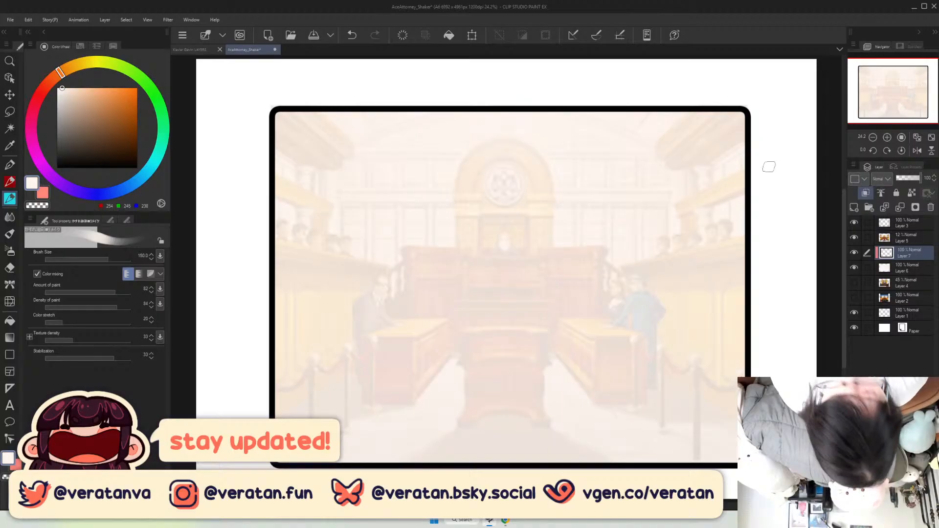
Restore the courtroom image to 100% opacity and set its blending mode to Multiply.
left_click(908, 243)
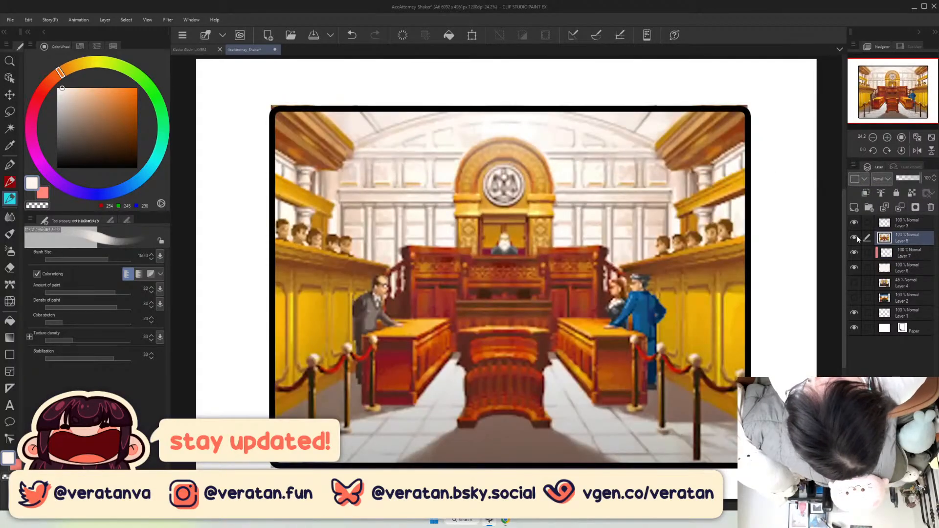
left_click(888, 179)
left_click(883, 204)
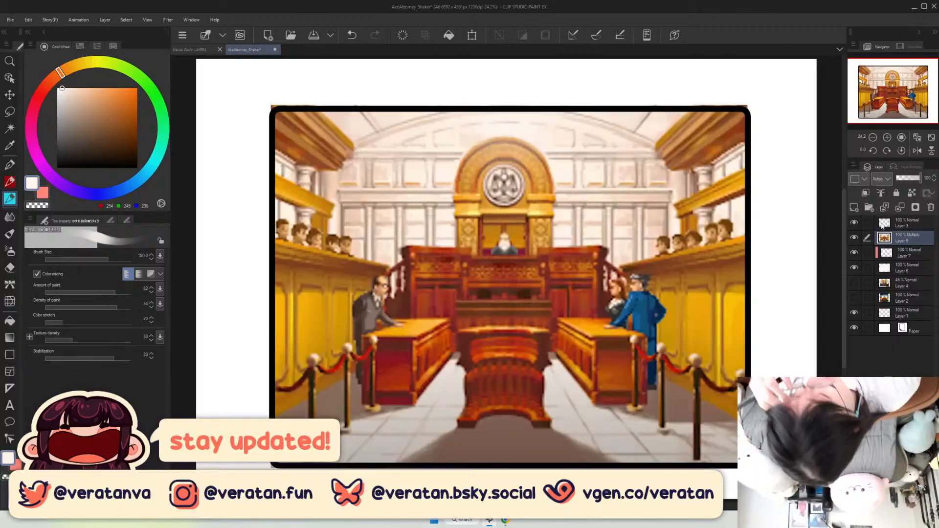
Set the drawing colour to golden yellow, about RGB 242, 203, 116, and reduce the brush size to 60 for the judge's arch.
left_click(900, 137)
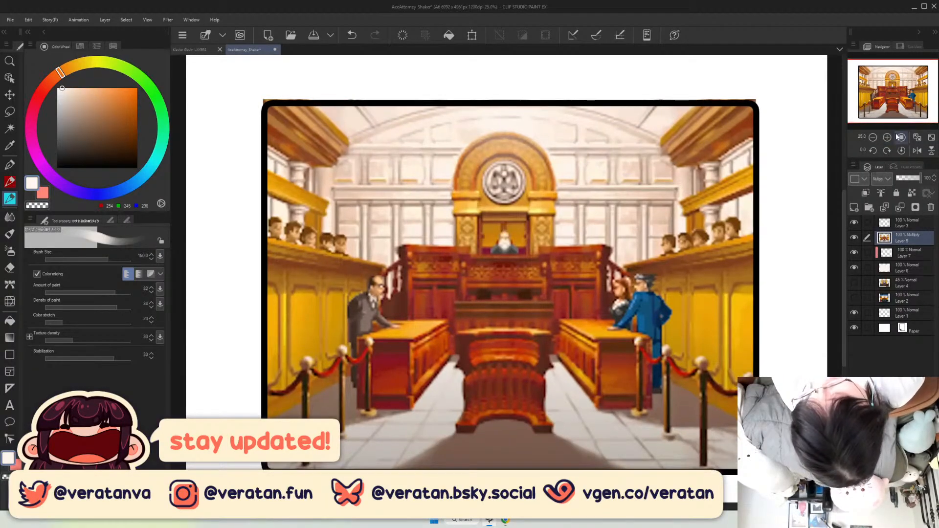
left_click(887, 137)
left_click_drag(893, 88, 893, 76)
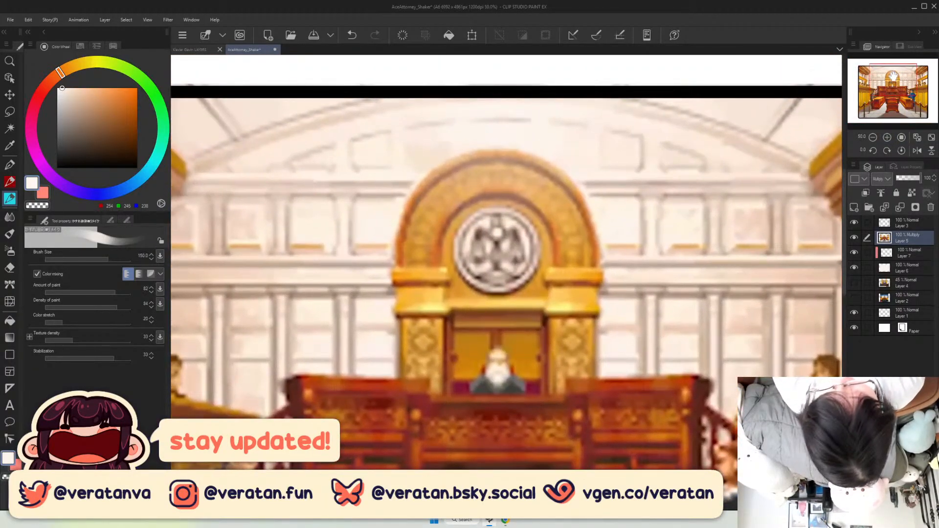
left_click(71, 69)
left_click_drag(87, 92, 102, 96)
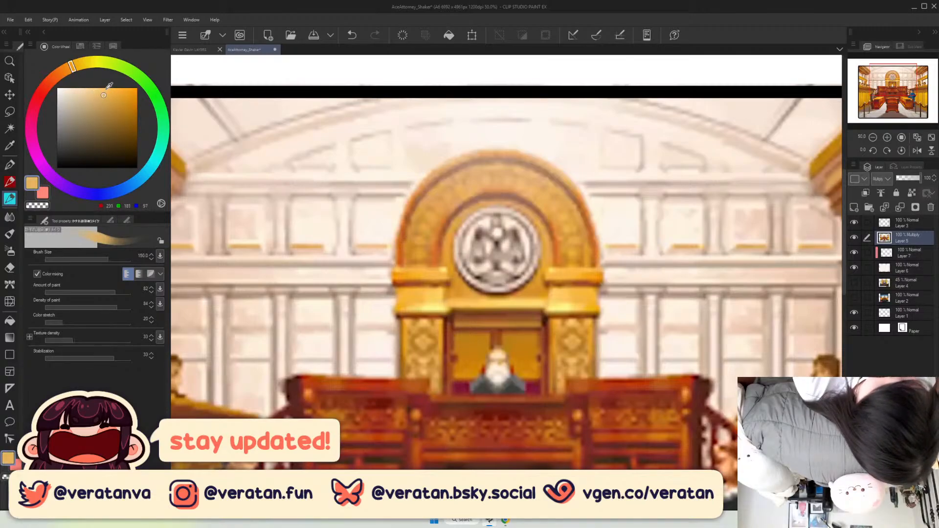
left_click(101, 89)
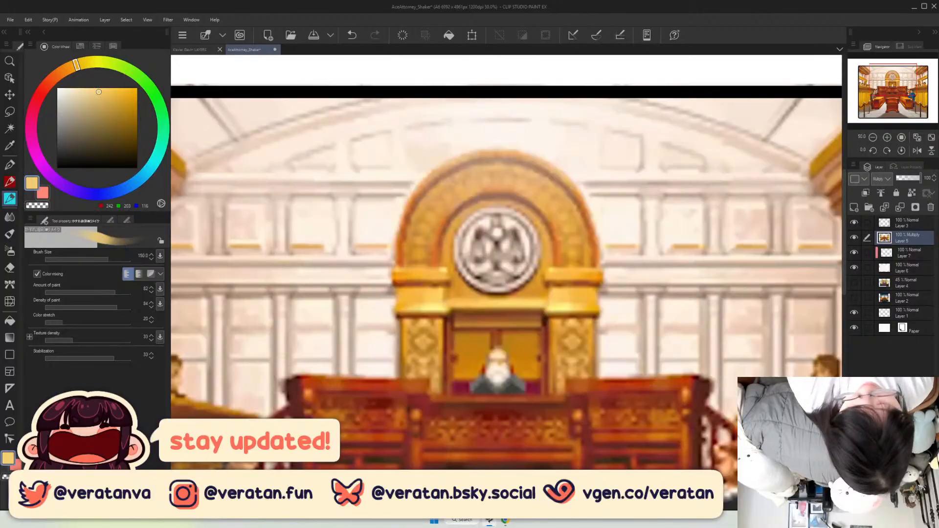
key("bracketleft")
key("bracketleft")
Undo the trial stroke on the arch in the courtroom image layer and make Layer 7 the painting layer.
mouse_move(431, 190)
left_mouse_down()
mouse_move(410, 261)
mouse_move(420, 194)
mouse_move(402, 255)
left_mouse_up()
key("ctrl+z")
left_click(902, 251)
key("ctrl+z")
key("ctrl+z")
key("ctrl+z")
key("ctrl+z")
key("ctrl+z")
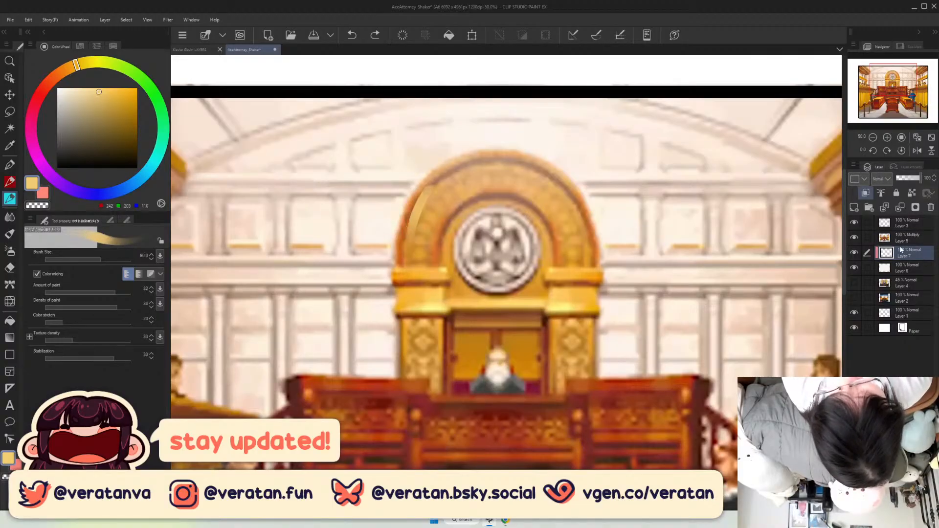
Paint the arch's outer edge, side column and ledges in golden yellow on Layer 7, filling across the lower part.
mouse_move(418, 199)
left_mouse_down()
mouse_move(411, 216)
mouse_move(420, 194)
left_mouse_up()
mouse_move(404, 240)
left_mouse_down()
mouse_move(404, 258)
mouse_move(421, 261)
mouse_move(402, 270)
mouse_move(404, 286)
left_mouse_up()
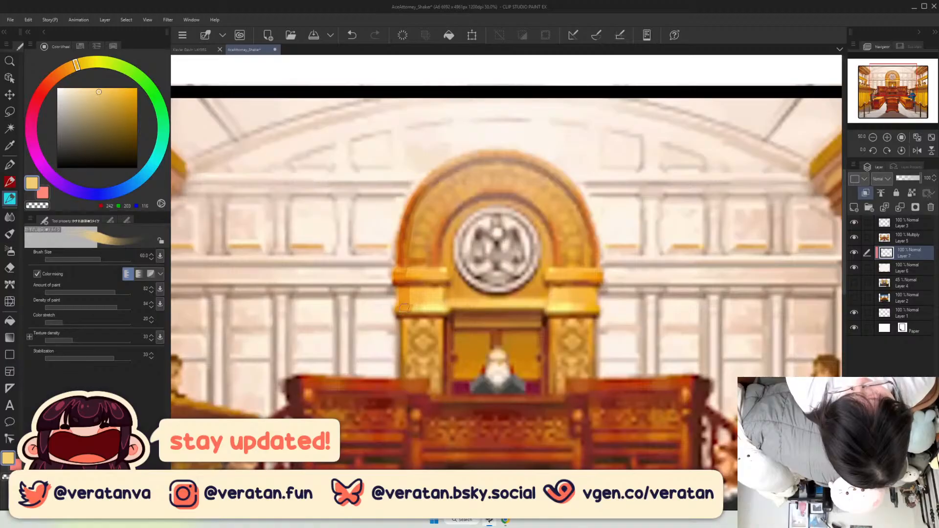
left_click_drag(409, 323, 405, 371)
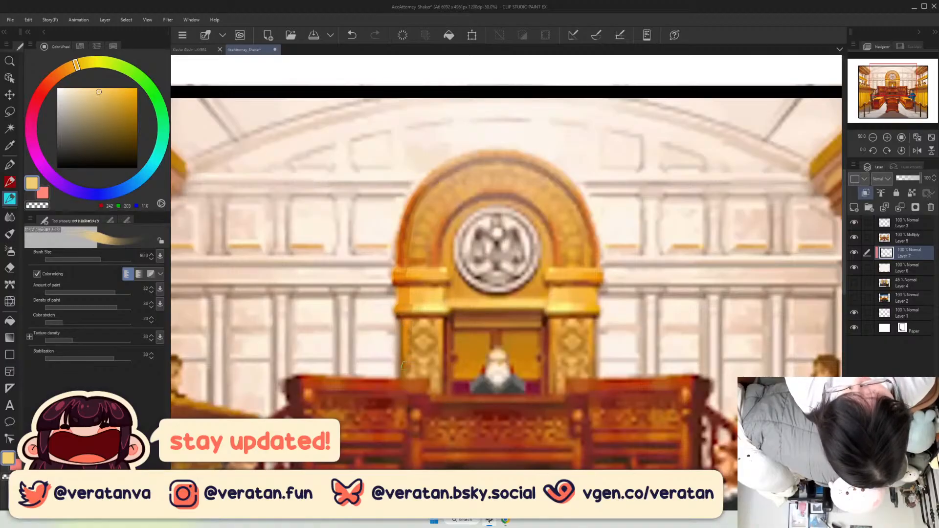
mouse_move(413, 306)
left_mouse_down()
mouse_move(418, 384)
mouse_move(433, 313)
mouse_move(445, 402)
mouse_move(459, 391)
mouse_move(473, 337)
mouse_move(489, 392)
mouse_move(509, 313)
mouse_move(511, 357)
mouse_move(500, 308)
left_mouse_up()
mouse_move(414, 263)
left_mouse_down()
mouse_move(413, 313)
mouse_move(421, 252)
mouse_move(436, 303)
mouse_move(458, 247)
mouse_move(472, 308)
mouse_move(487, 242)
mouse_move(494, 277)
mouse_move(513, 254)
mouse_move(511, 320)
mouse_move(536, 413)
mouse_move(550, 274)
mouse_move(563, 396)
mouse_move(575, 274)
mouse_move(586, 284)
mouse_move(592, 337)
mouse_move(596, 301)
left_mouse_up()
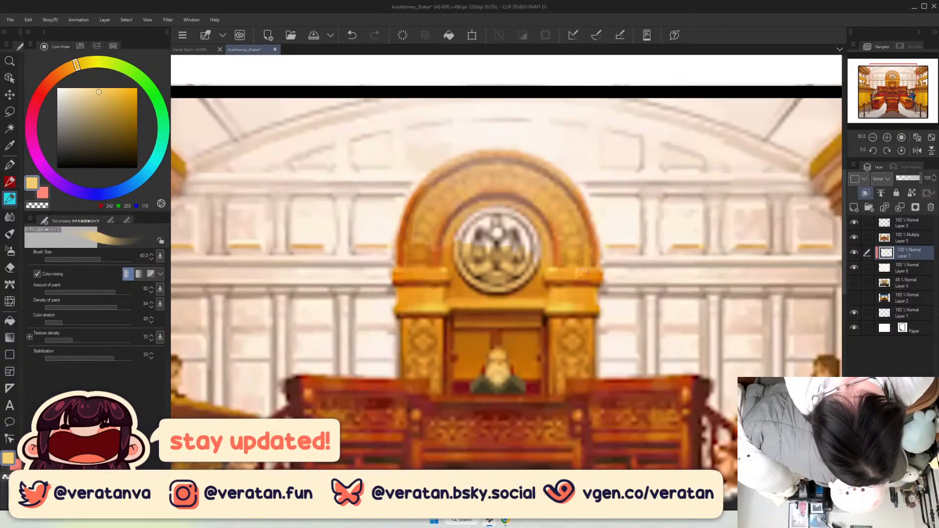
Fill the upper arch and emblem area with golden yellow, following the rounded top and right-hand curve of the arch.
mouse_move(423, 222)
left_mouse_down()
mouse_move(415, 215)
mouse_move(433, 230)
mouse_move(438, 177)
mouse_move(460, 164)
mouse_move(453, 235)
mouse_move(469, 182)
mouse_move(477, 242)
mouse_move(485, 177)
mouse_move(495, 244)
mouse_move(498, 206)
mouse_move(512, 184)
mouse_move(521, 227)
mouse_move(533, 235)
mouse_move(537, 181)
mouse_move(544, 249)
mouse_move(529, 290)
left_mouse_up()
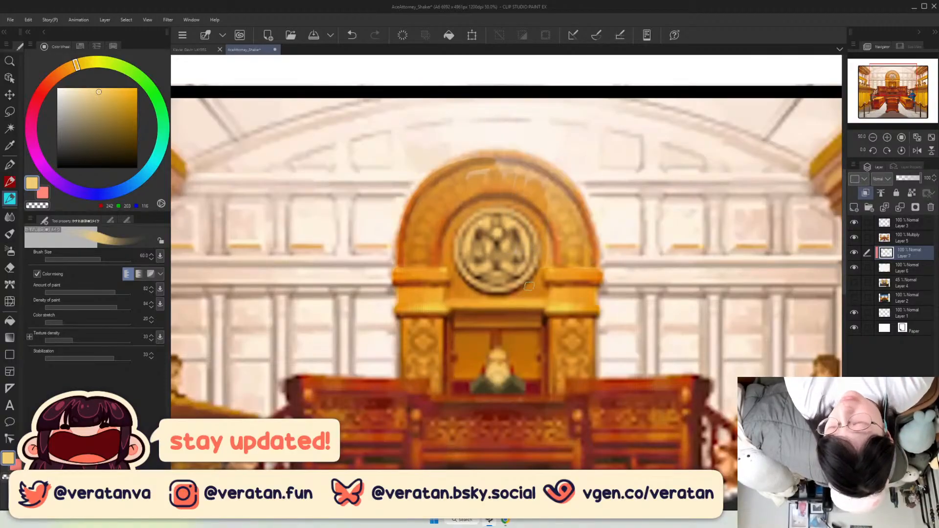
mouse_move(474, 182)
left_mouse_down()
mouse_move(428, 190)
mouse_move(471, 162)
mouse_move(527, 182)
left_mouse_up()
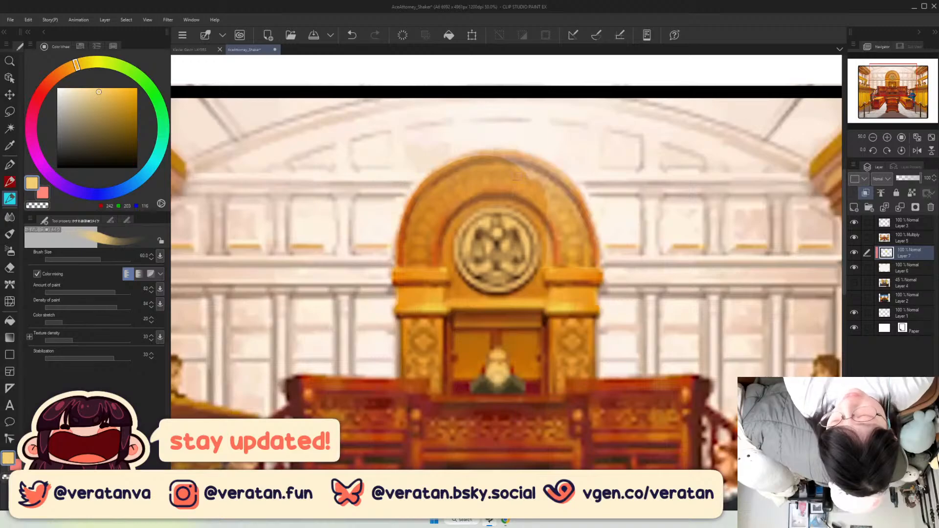
mouse_move(471, 161)
left_mouse_down()
mouse_move(495, 160)
mouse_move(547, 192)
mouse_move(558, 258)
mouse_move(546, 203)
mouse_move(544, 255)
left_mouse_up()
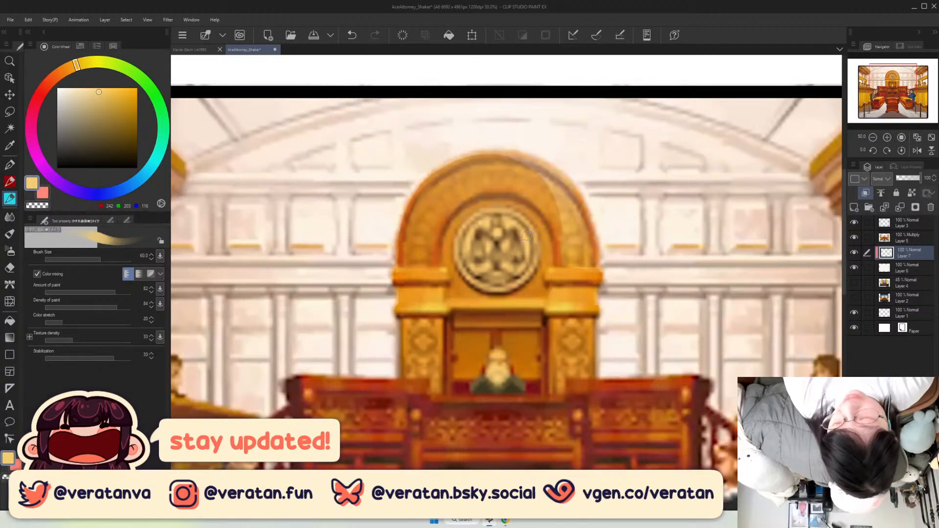
mouse_move(484, 159)
left_mouse_down()
mouse_move(563, 211)
mouse_move(572, 267)
left_mouse_up()
mouse_move(563, 235)
left_mouse_down()
mouse_move(564, 264)
mouse_move(582, 247)
mouse_move(593, 260)
left_mouse_up()
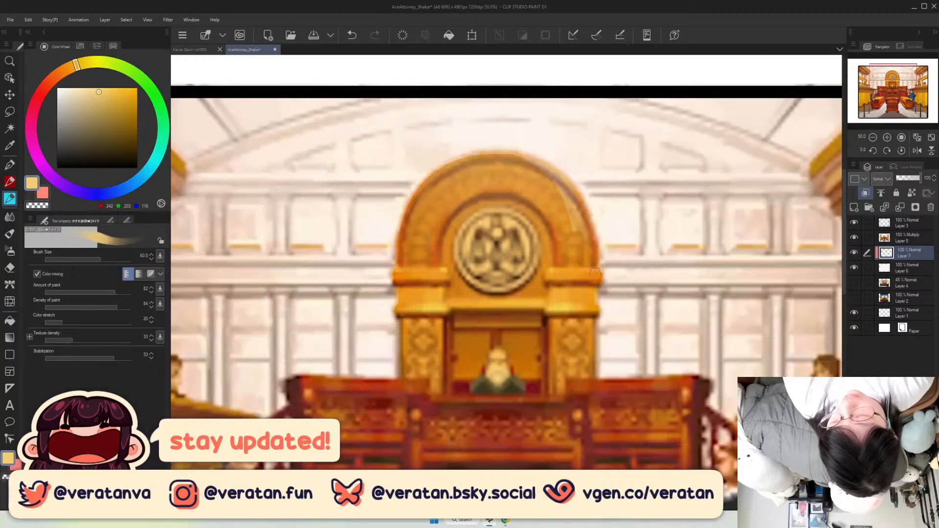
left_click_drag(519, 163, 588, 240)
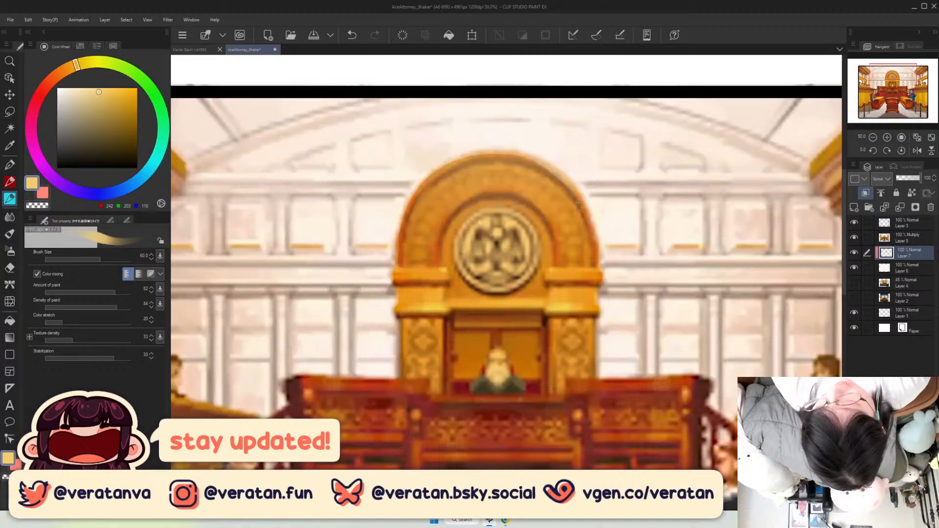
key("ctrl+z")
mouse_move(524, 161)
left_mouse_down()
mouse_move(577, 191)
mouse_move(593, 243)
left_mouse_up()
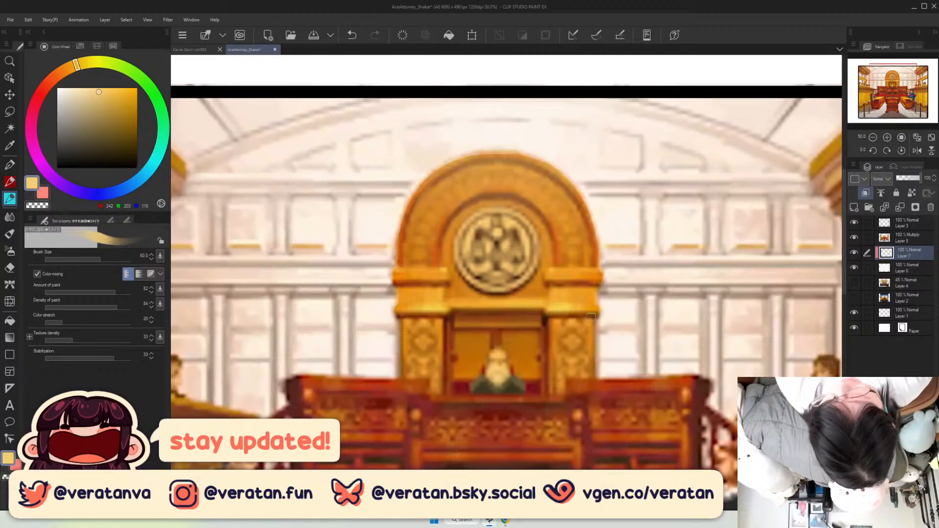
Check the painted arch silhouette without the courtroom image, show the image again and set its blending mode to Normal.
left_click(856, 238)
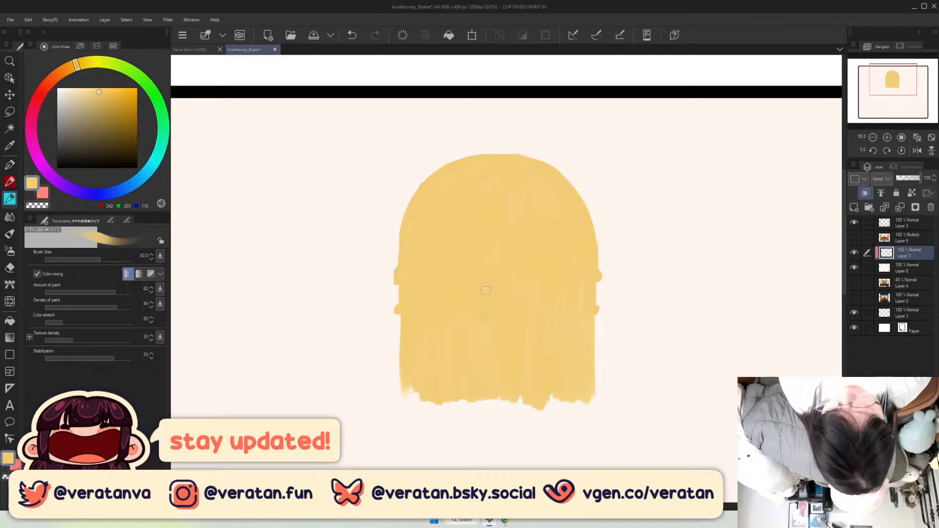
left_click(893, 234)
left_click(855, 237)
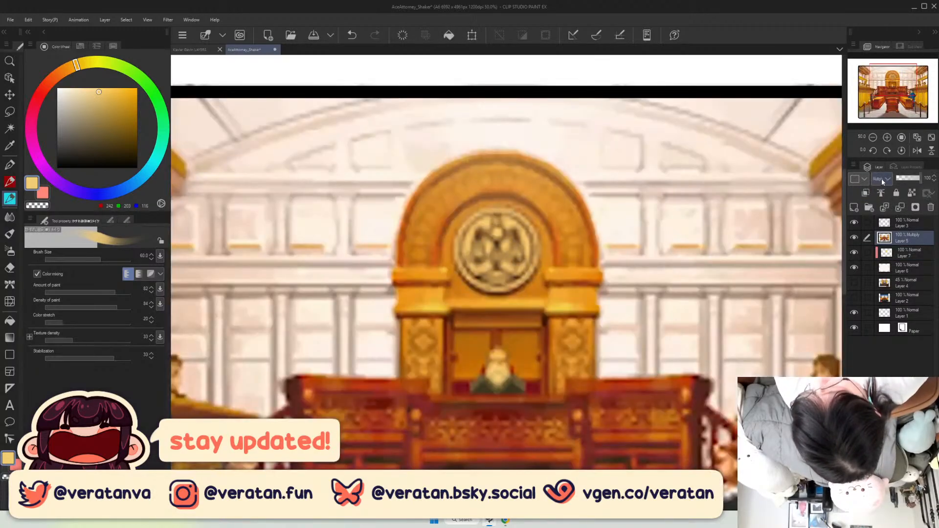
left_click(883, 179)
left_click(881, 192)
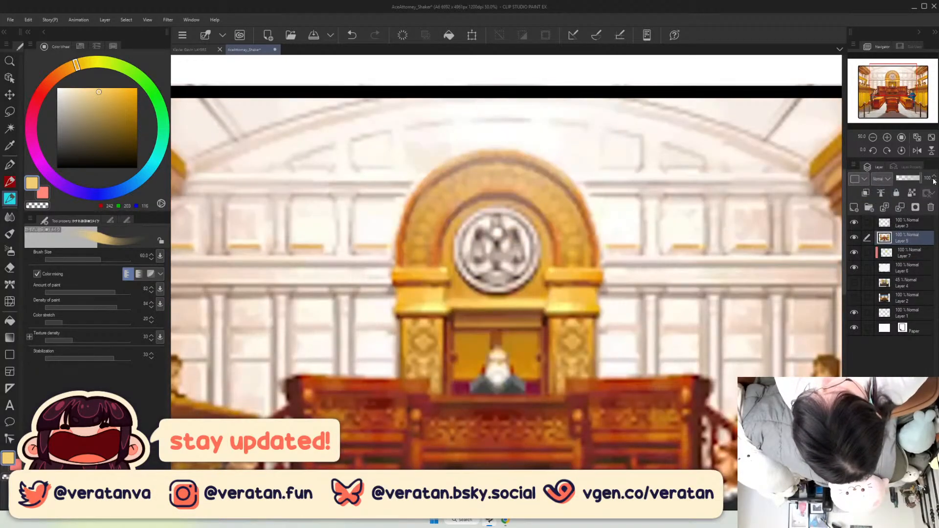
Fade the courtroom image layer and add a new clipped layer directly above Layer 7.
left_click(910, 179)
left_click_drag(911, 180, 902, 179)
left_click(854, 207)
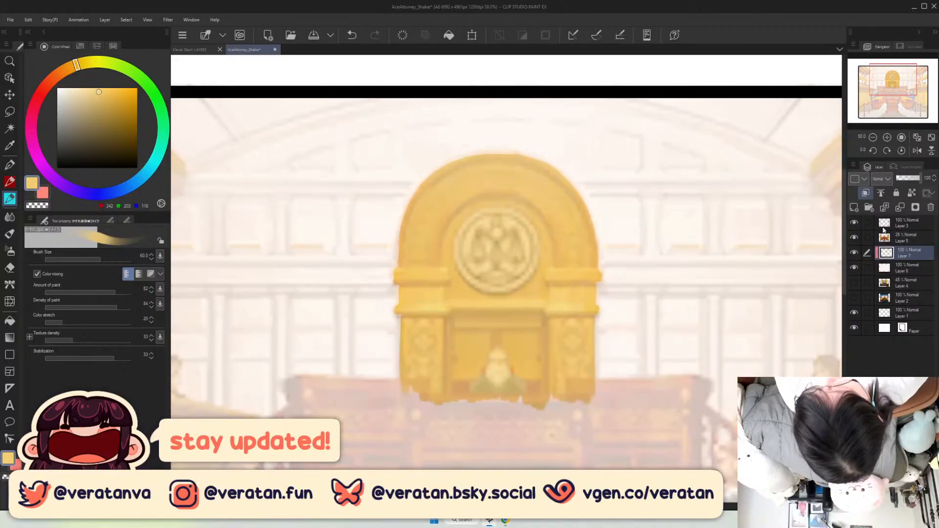
left_click_drag(897, 83, 898, 93)
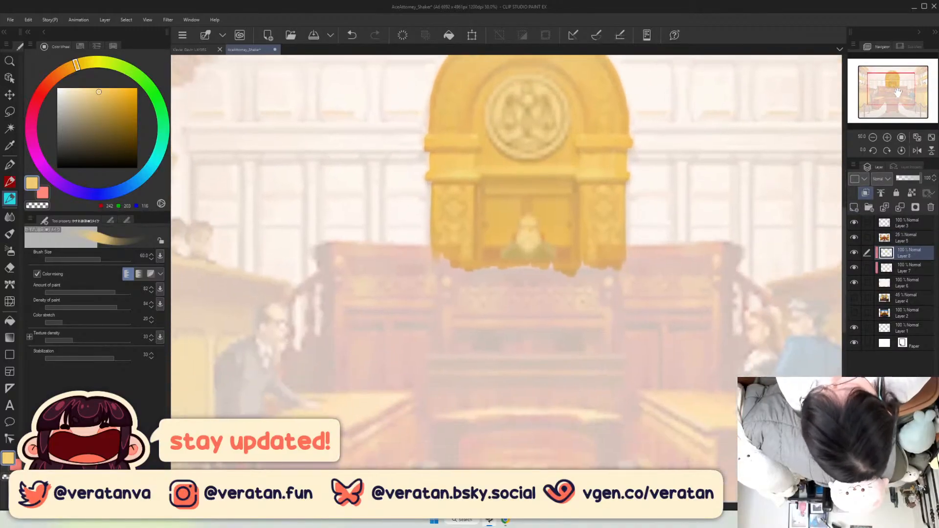
Compare the painting with the courtroom image hidden and shown, and set the image layer's opacity to 100%.
left_click(854, 239)
left_click(902, 239)
left_click(854, 239)
left_click(919, 180)
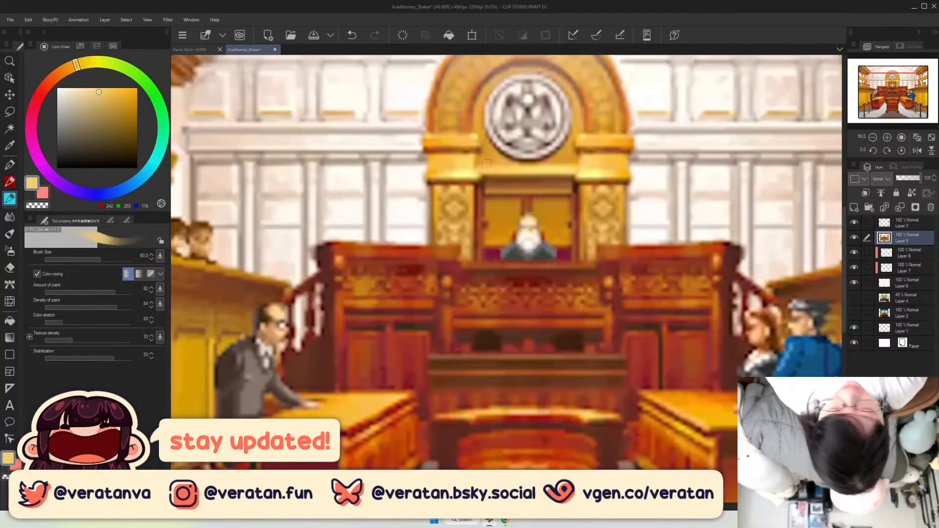
Bring up the file-open dialog and search the Desktop for "book projects".
left_click(17, 22)
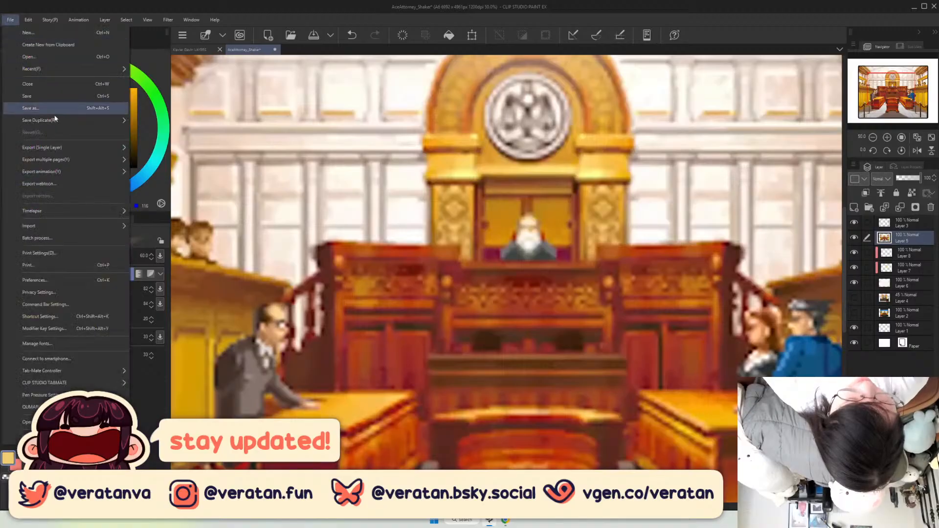
left_click(36, 57)
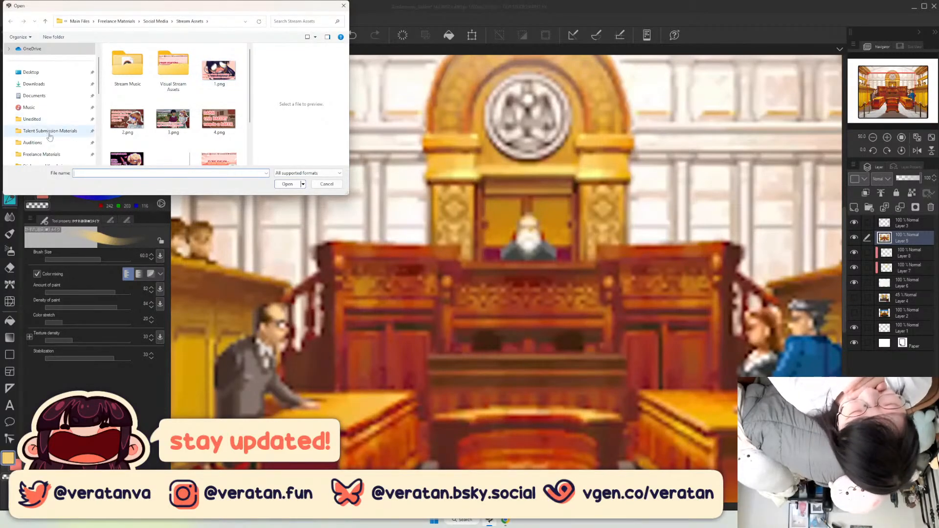
left_click(49, 154)
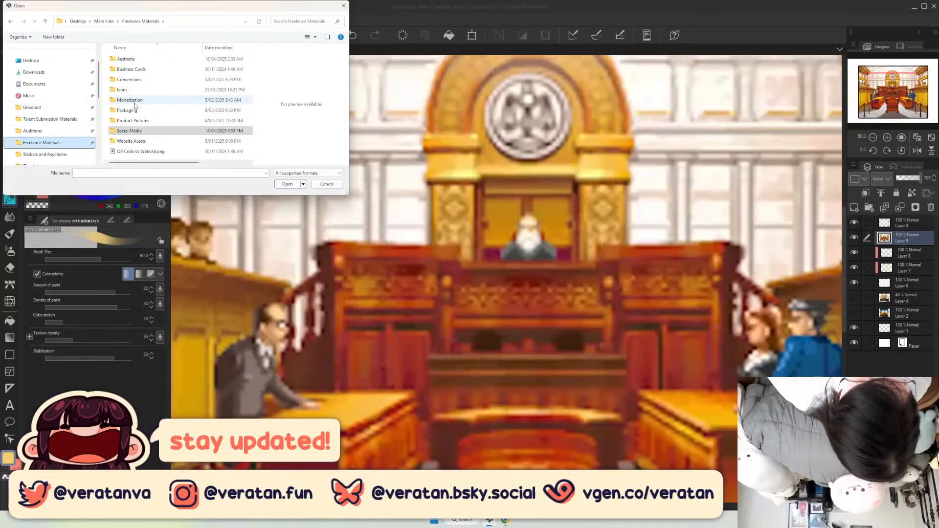
scroll(47, 75, "down", 3)
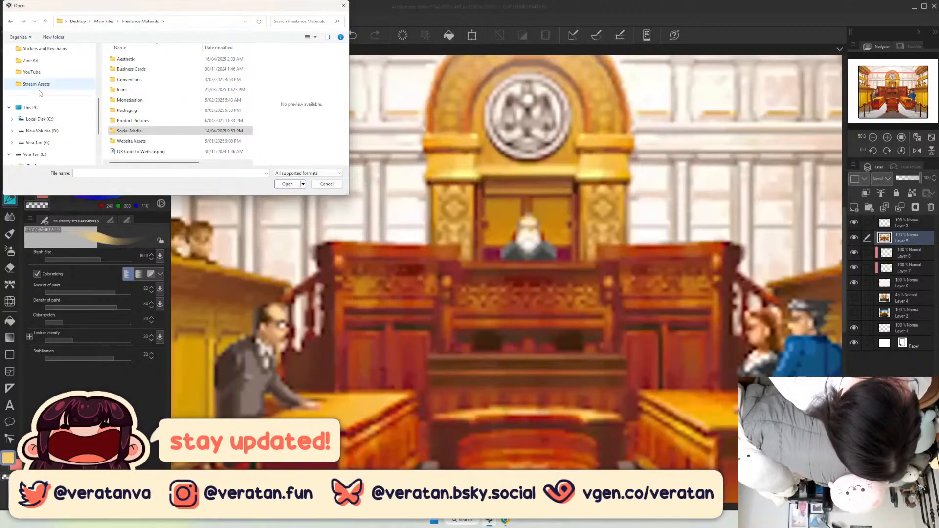
left_click(78, 21)
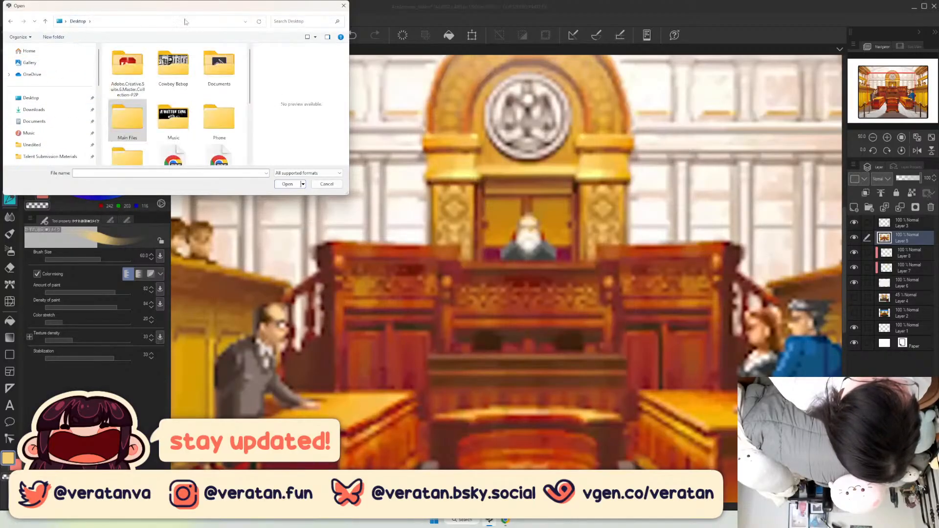
left_click(291, 20)
type("book")
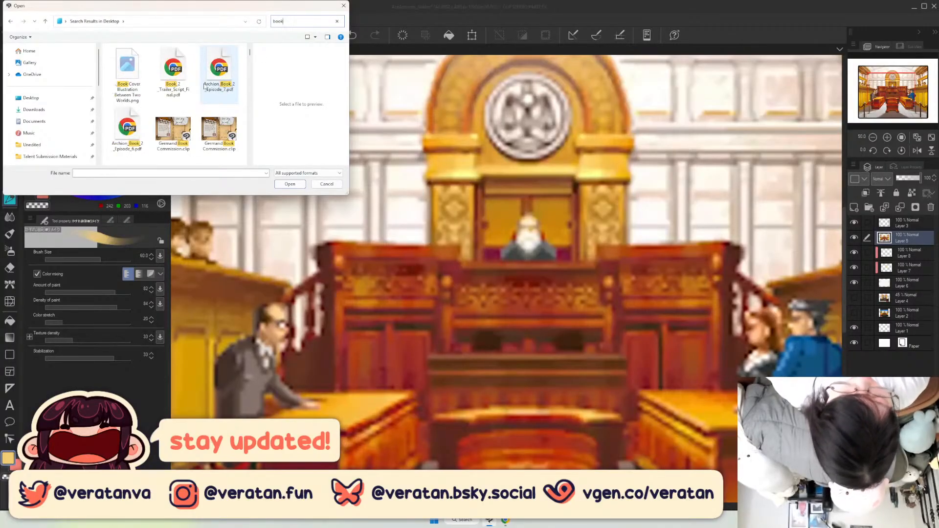
scroll(156, 102, "down", 3)
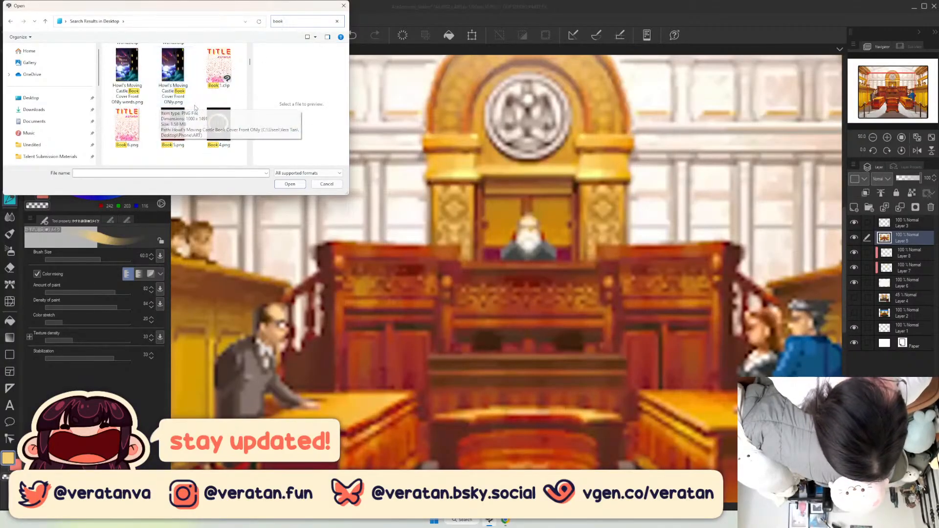
scroll(223, 100, "down", 2)
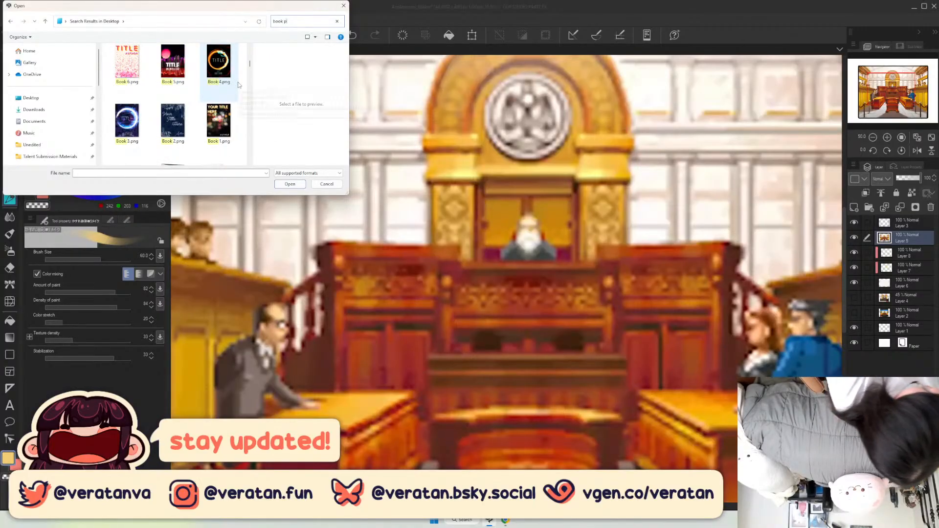
type("rojects")
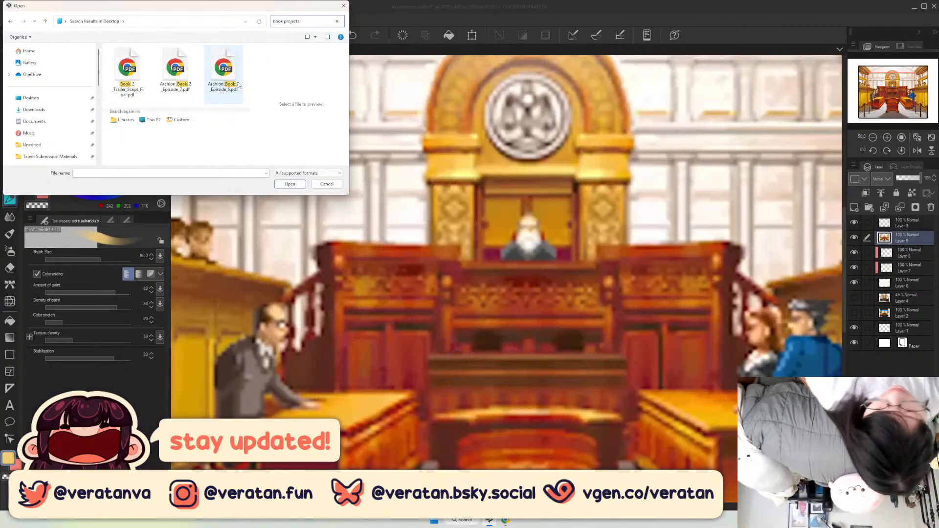
Switch to the E: drive in the file-open dialog and search it for "book projects".
key("ctrl+a")
scroll(49, 129, "down", 3)
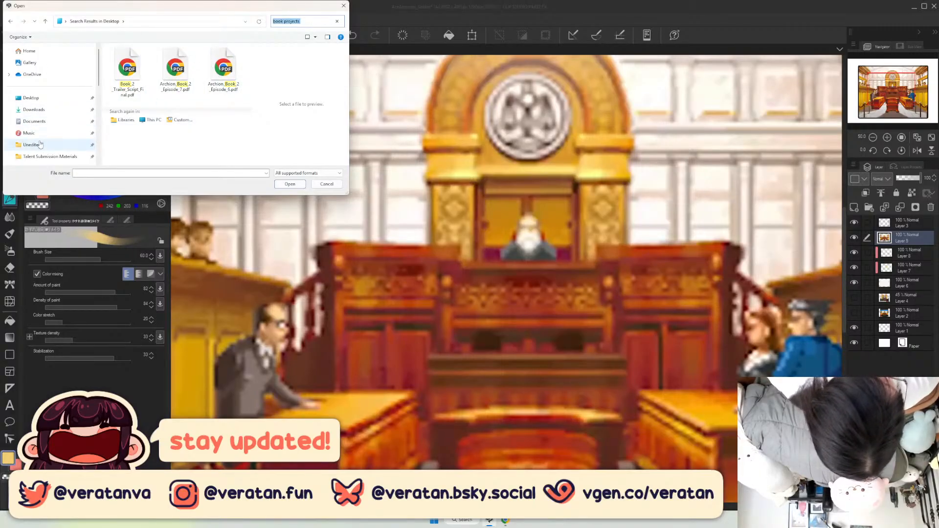
left_click(71, 131)
scroll(49, 135, "down", 5)
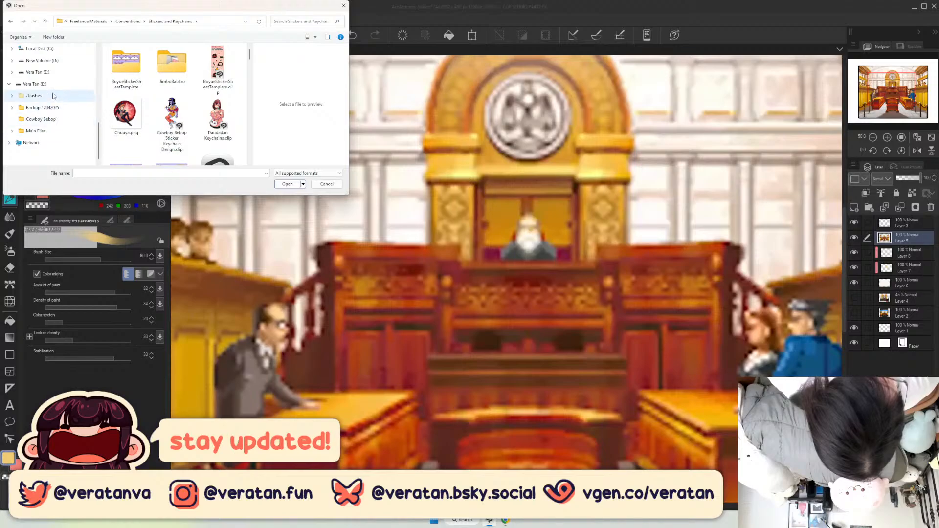
left_click(34, 84)
left_click(292, 22)
type("book projects")
key("Return")
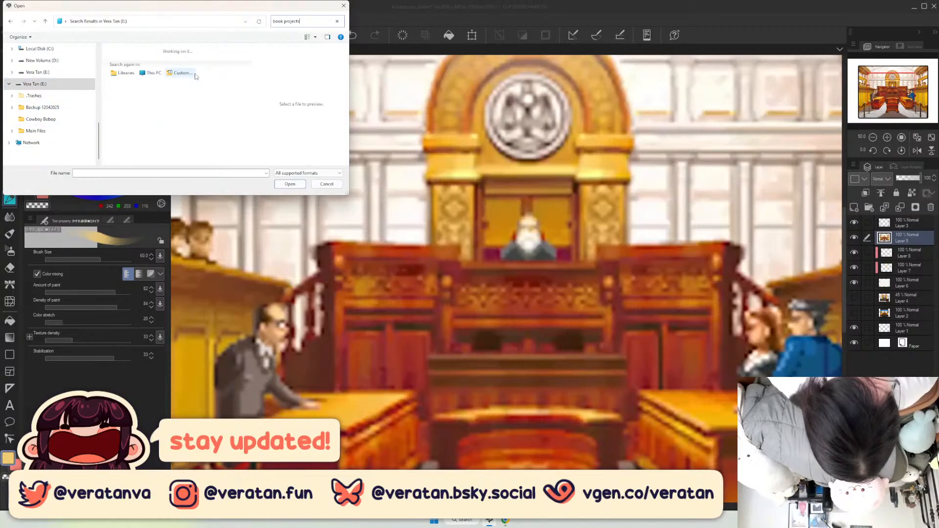
Open the Chapter 2 illustration from Book Projects, Howl's Moving Castle, in its Illustration Documents folder.
double_click(139, 55)
double_click(139, 70)
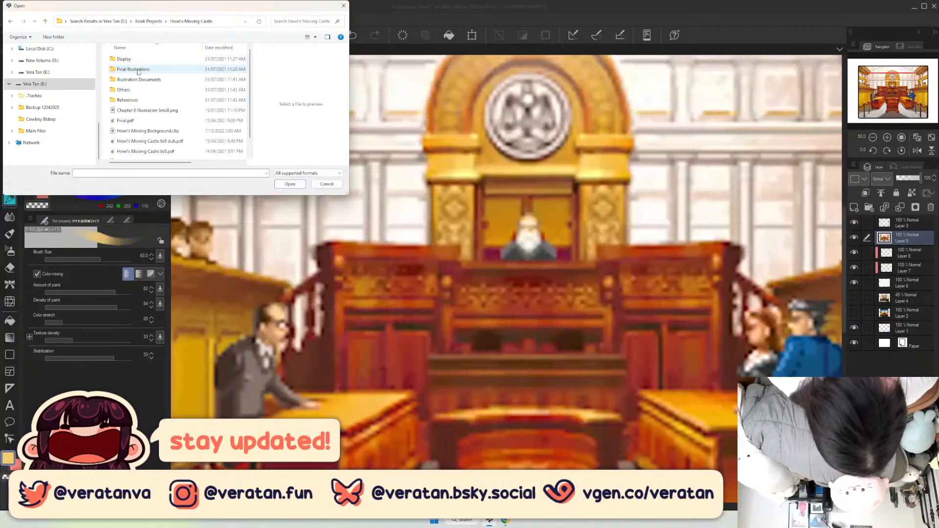
double_click(154, 80)
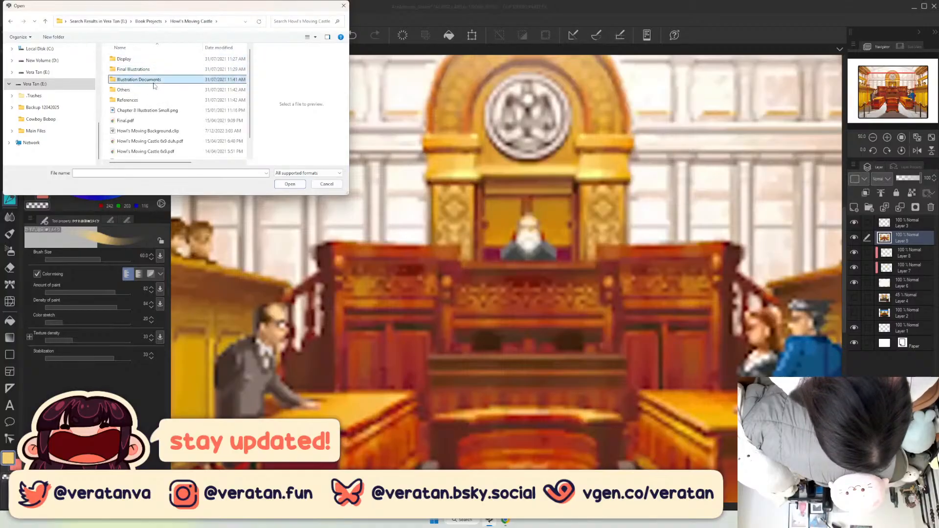
double_click(151, 80)
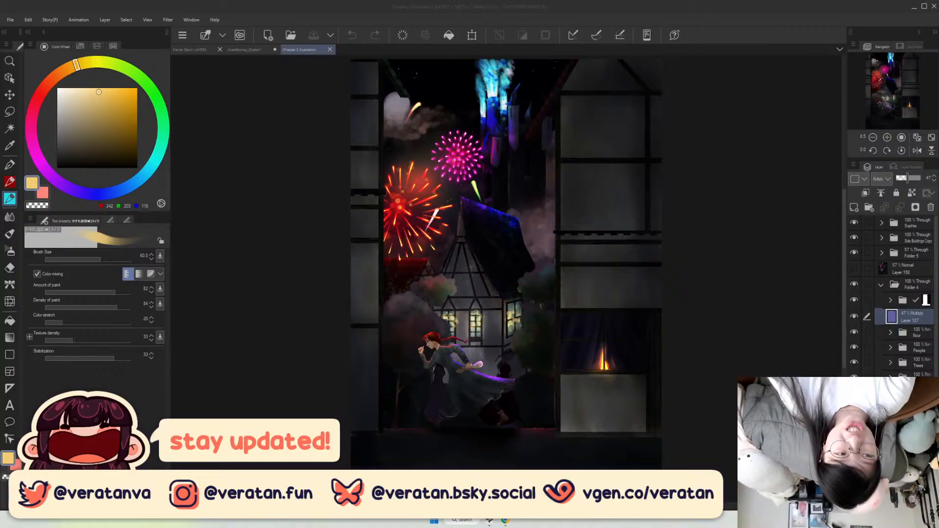
Examine the running figure and surrounding buildings, and hide the purple Multiply layer, Layer 127, to compare the lighting.
scroll(448, 368, "up", 2)
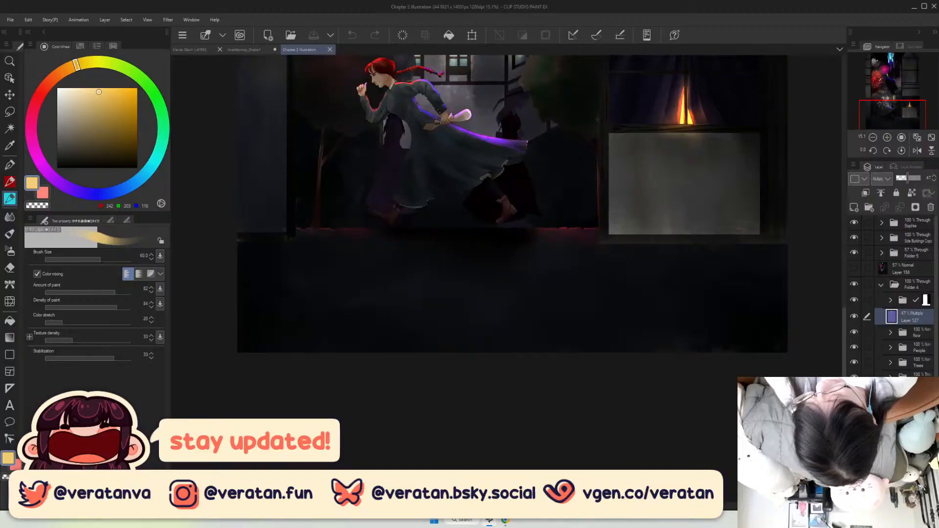
left_click_drag(441, 88, 591, 490)
scroll(507, 282, "down", 1)
left_click_drag(901, 95, 912, 104)
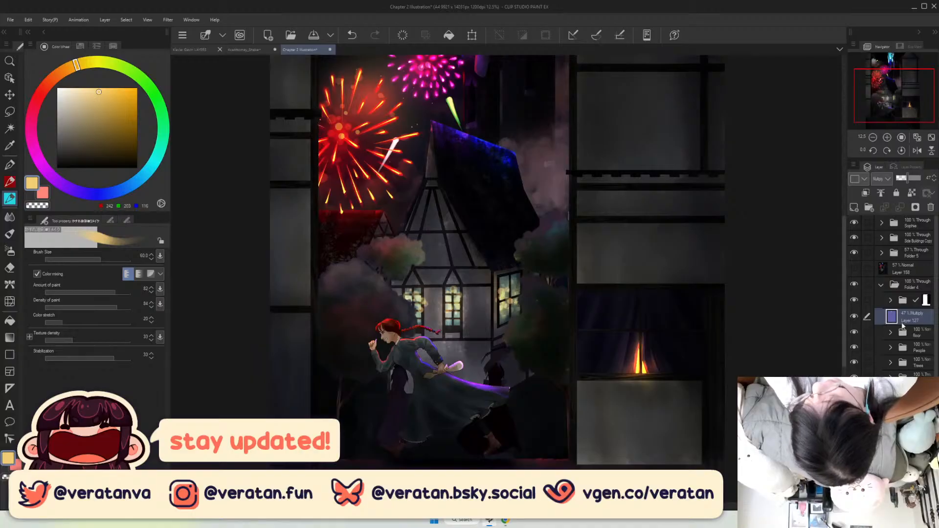
left_click(854, 317)
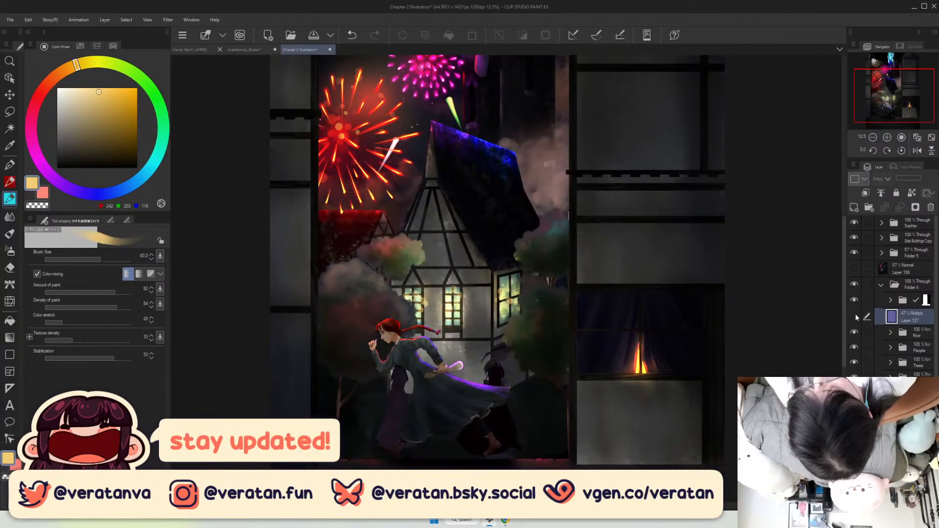
scroll(724, 288, "down", 1)
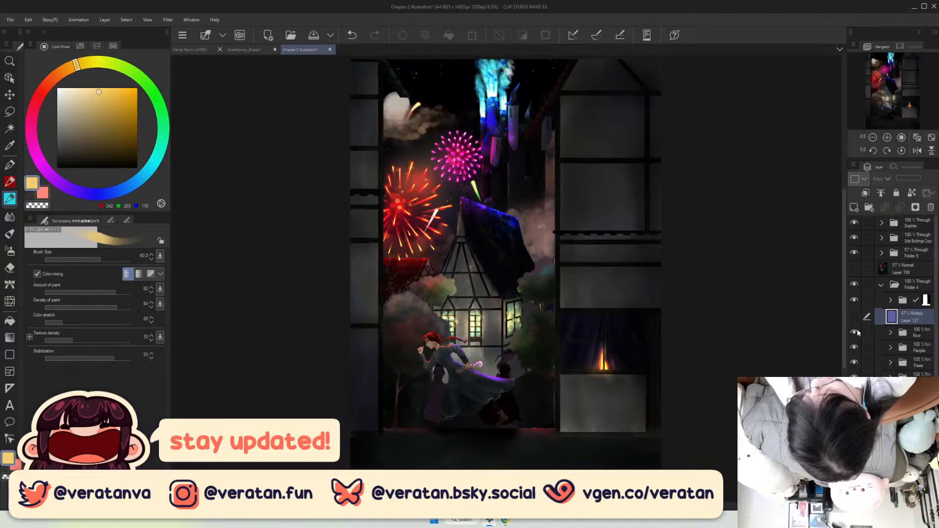
Expand the Floor folder and switch its clipped layers off and on, leaving Layer 127 hidden.
left_click(890, 332)
left_click(900, 353)
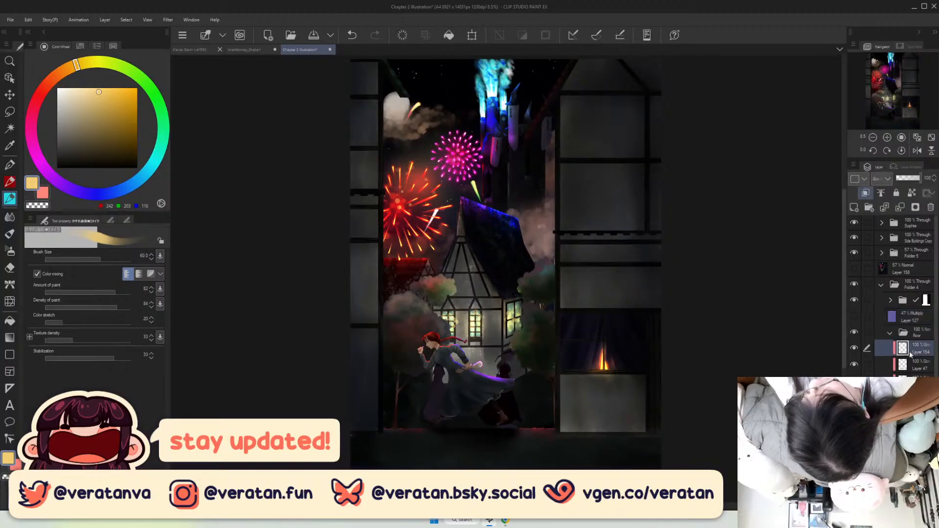
left_click_drag(855, 348, 854, 441)
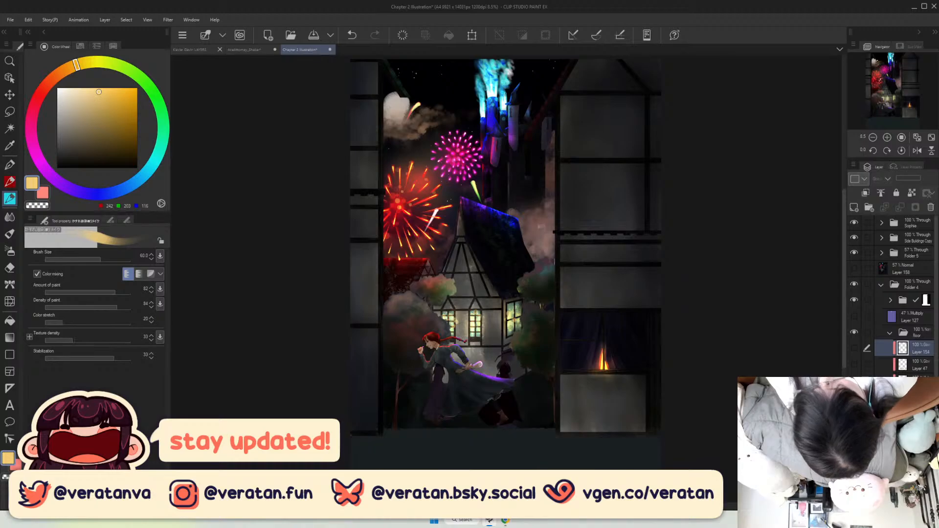
left_click_drag(854, 365, 856, 314)
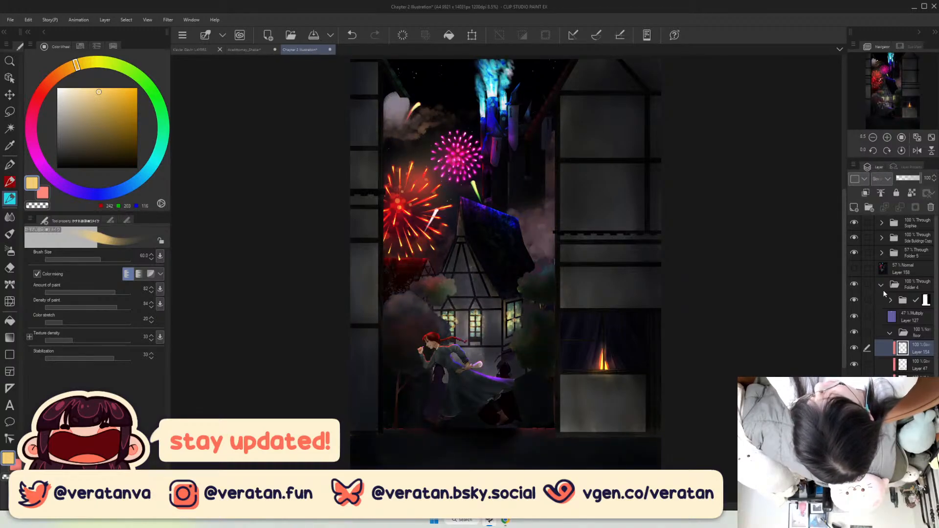
left_click(855, 316)
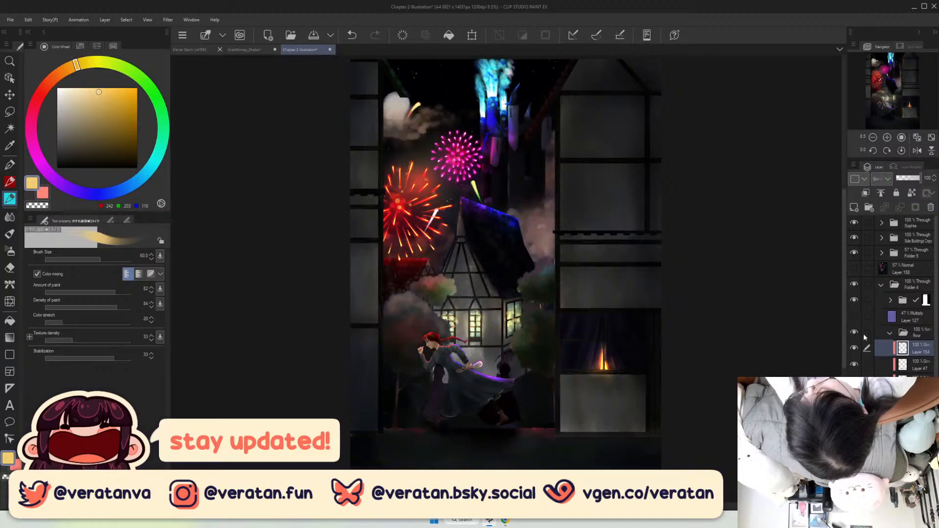
Compare the scene with the Multiply layer beneath the Side Buildings folder hidden and shown.
scroll(862, 333, "down", 5)
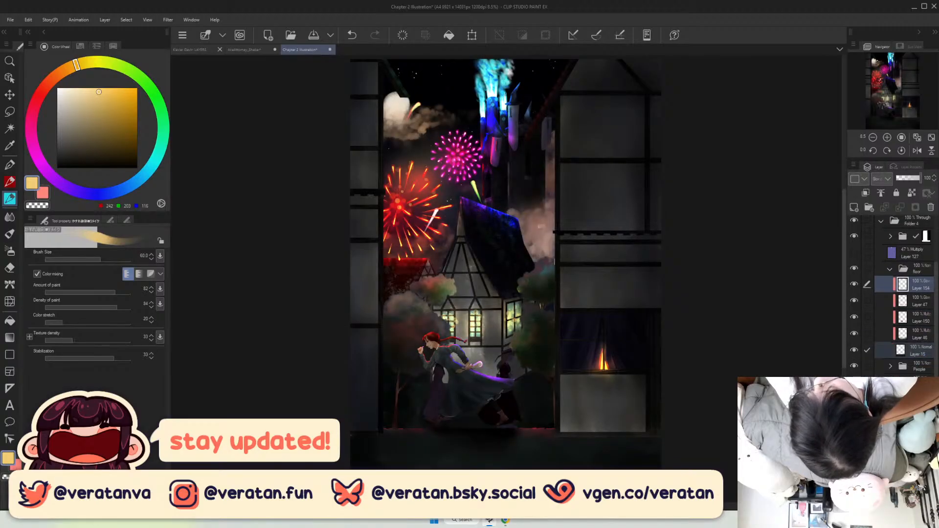
scroll(862, 333, "down", 2)
left_click(854, 395)
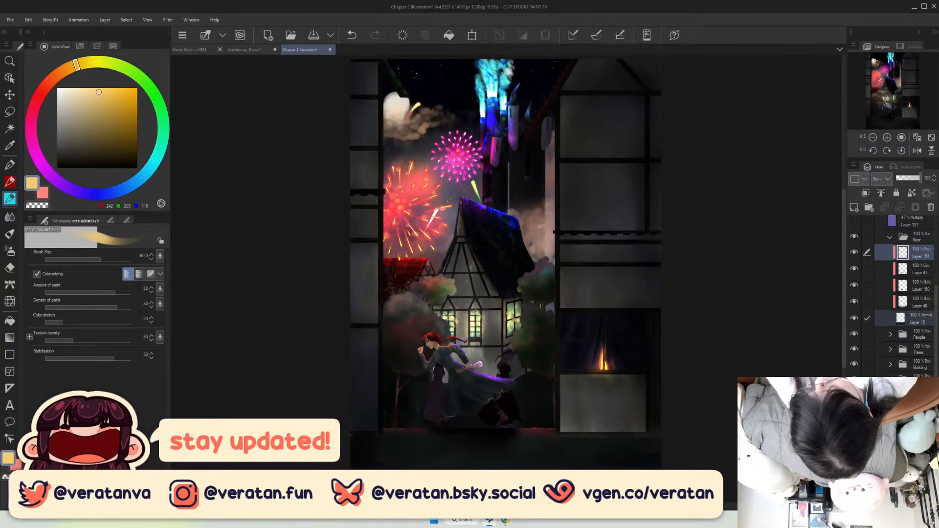
scroll(893, 293, "down", 1)
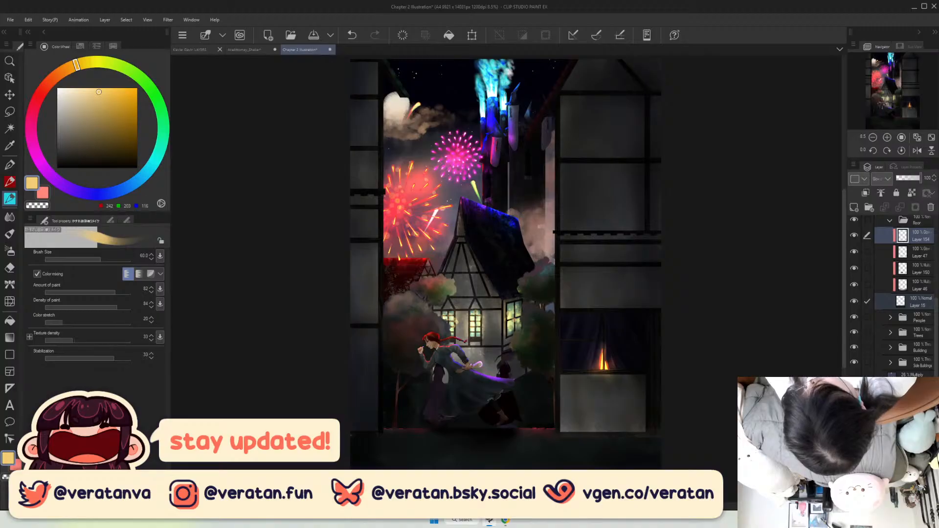
left_click(854, 378)
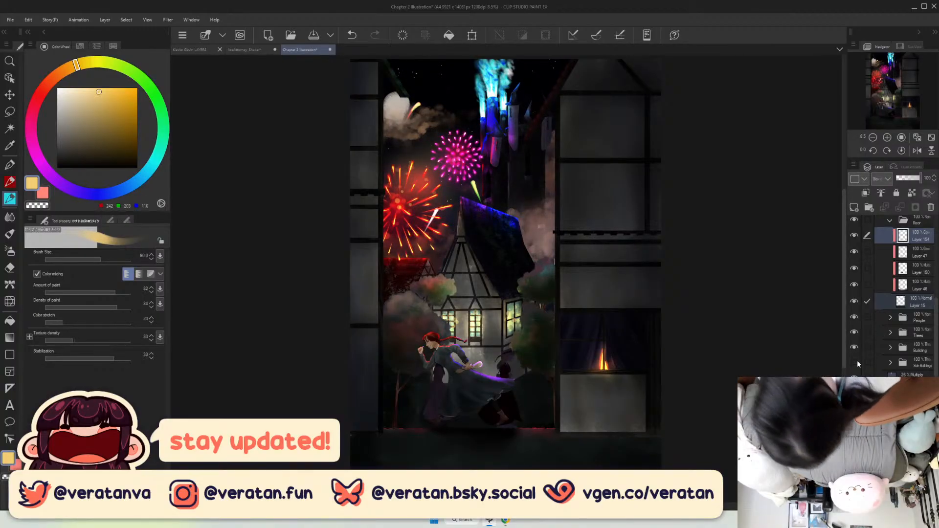
left_click(891, 363)
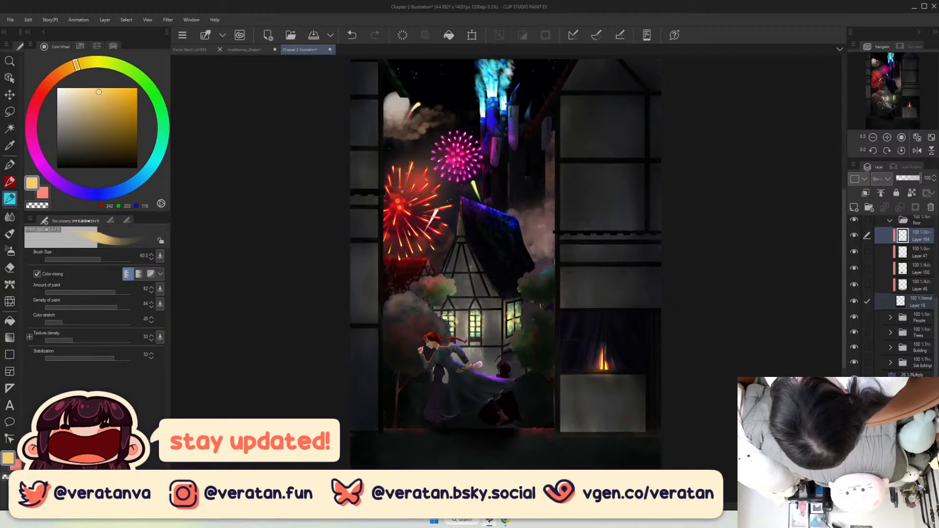
Toggle the Building folder and its clipped Layer 94 to inspect the house shading, and select Layer 94.
left_click(854, 347)
left_click(854, 348)
left_click(890, 347)
left_click(854, 362)
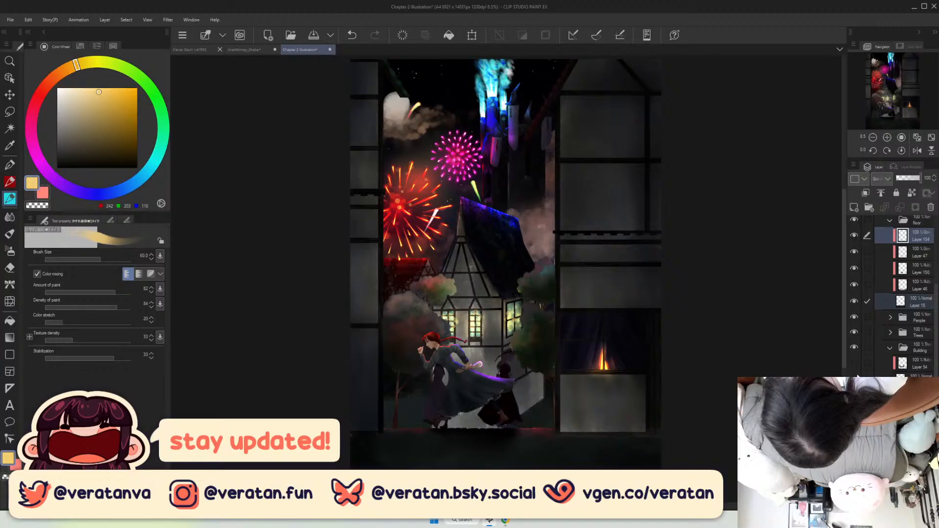
left_click(854, 362)
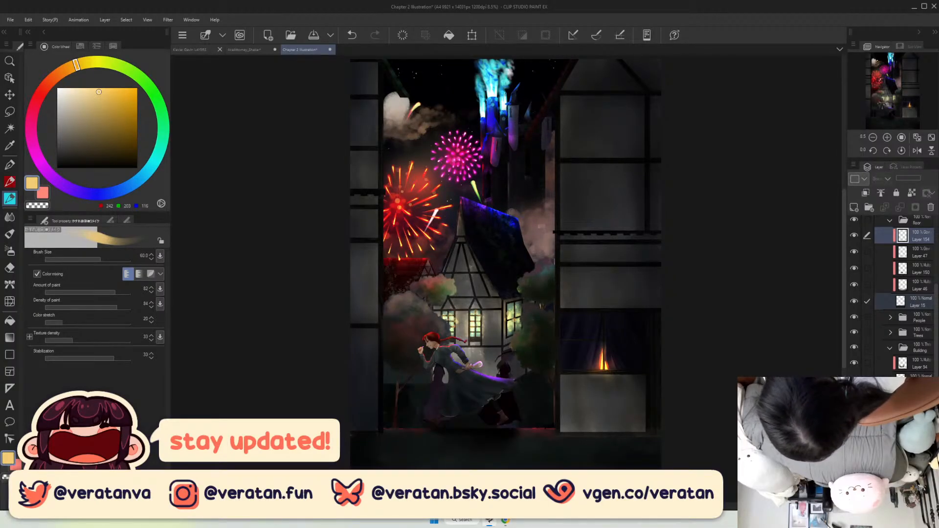
scroll(905, 303, "down", 2)
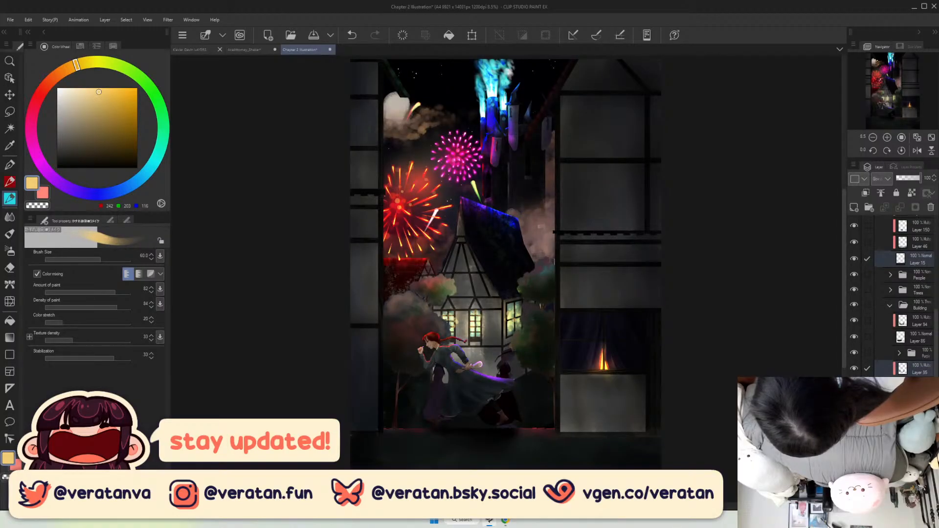
left_click(901, 324)
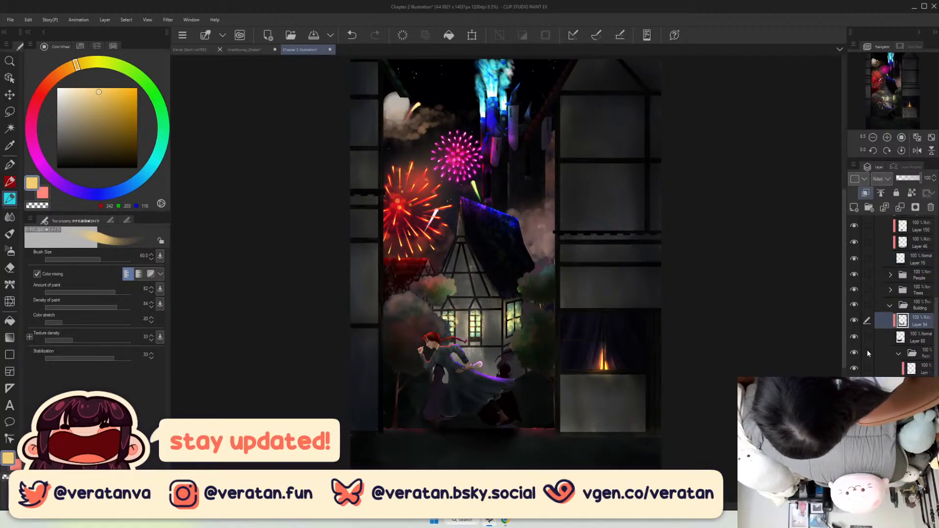
Compare the house with the clipped shading layers nested in the Building folder hidden and shown, examining the roof tiles and ivy.
left_click(854, 384)
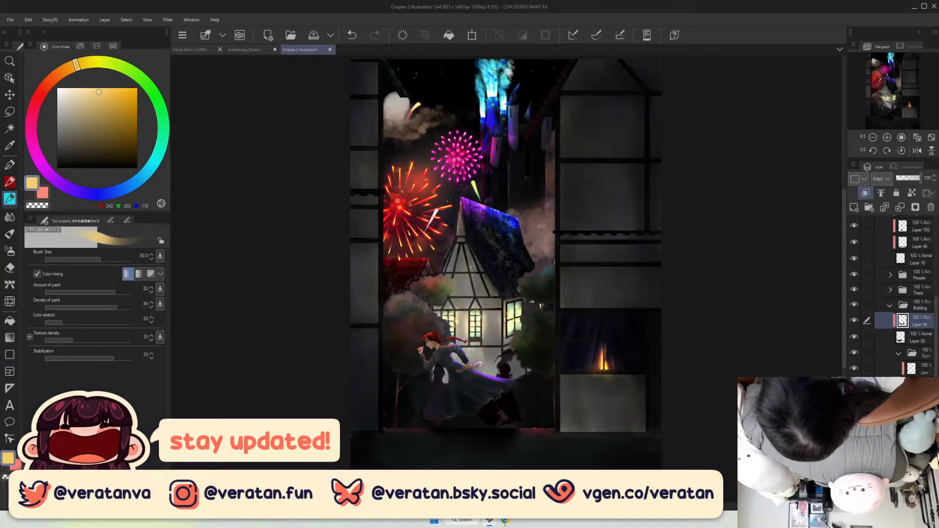
left_click(854, 400)
scroll(494, 221, "up", 1)
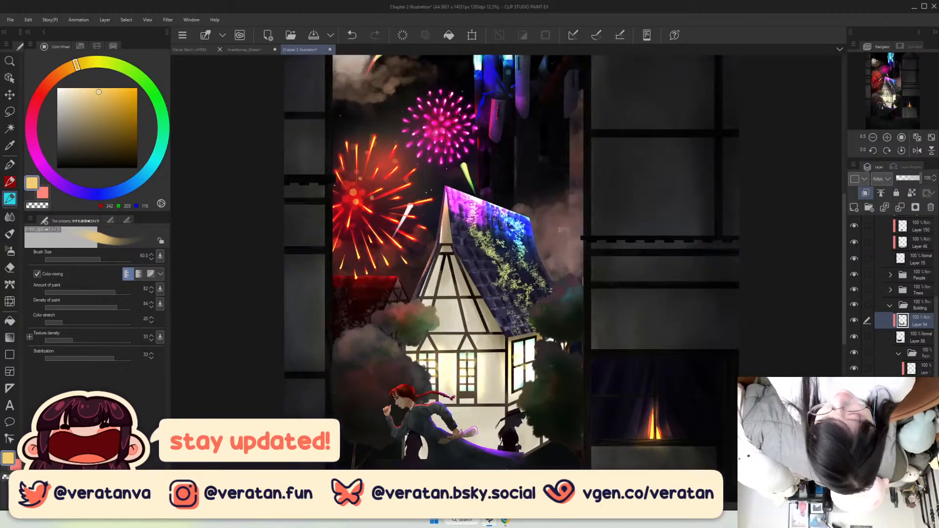
scroll(494, 220, "up", 1)
scroll(494, 221, "up", 1)
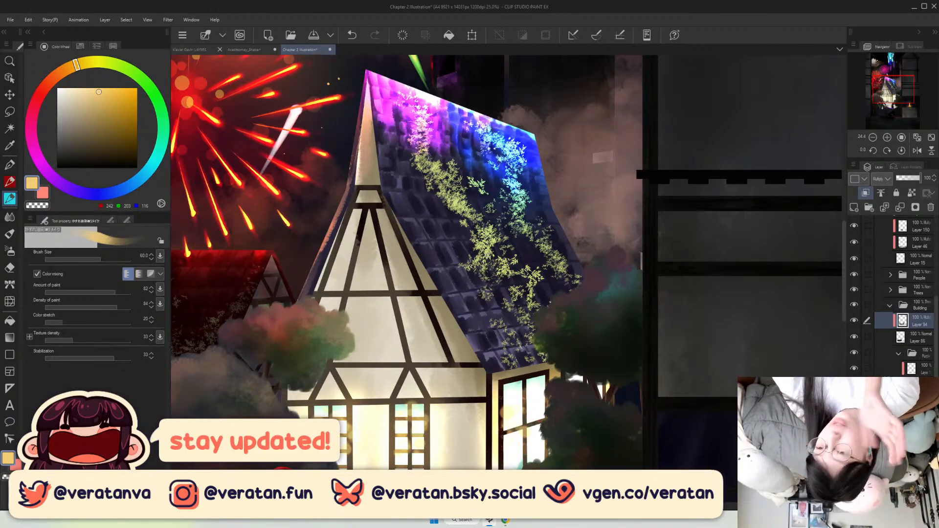
scroll(477, 201, "up", 1)
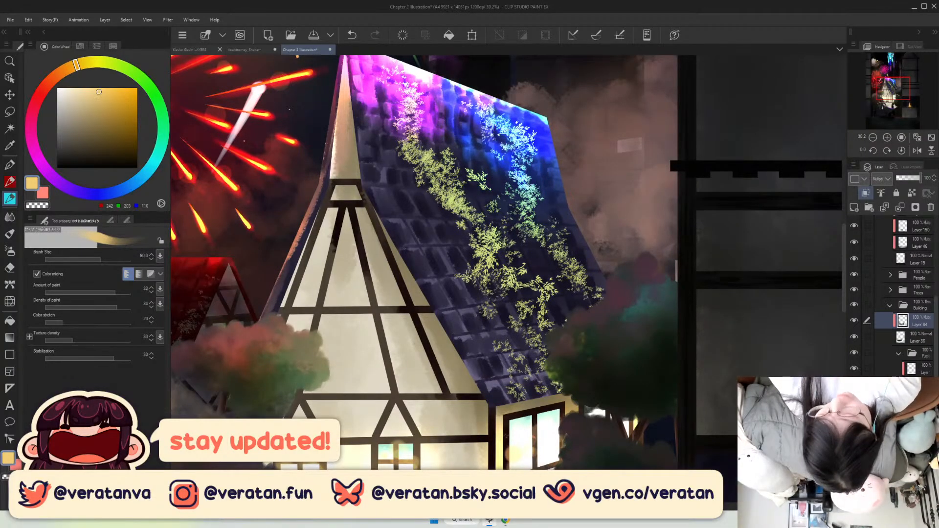
scroll(494, 269, "up", 2)
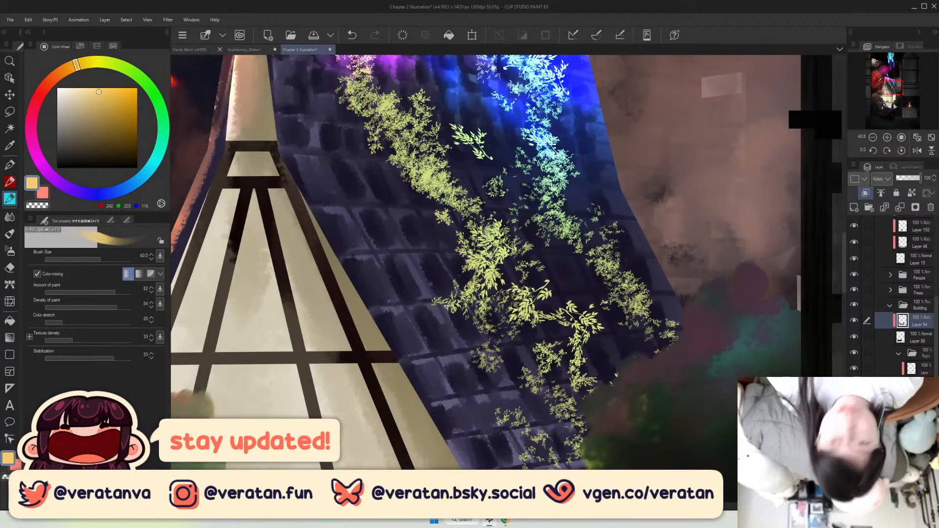
scroll(525, 243, "down", 2)
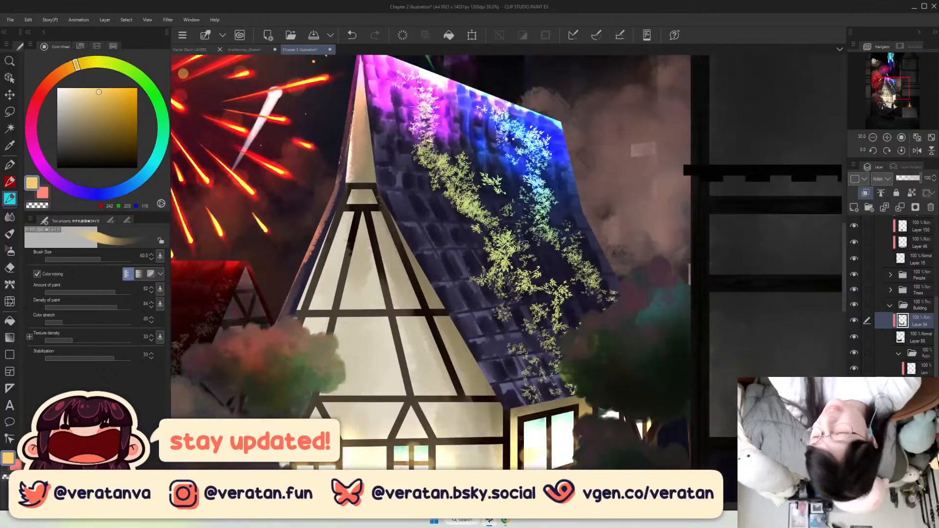
scroll(526, 242, "down", 1)
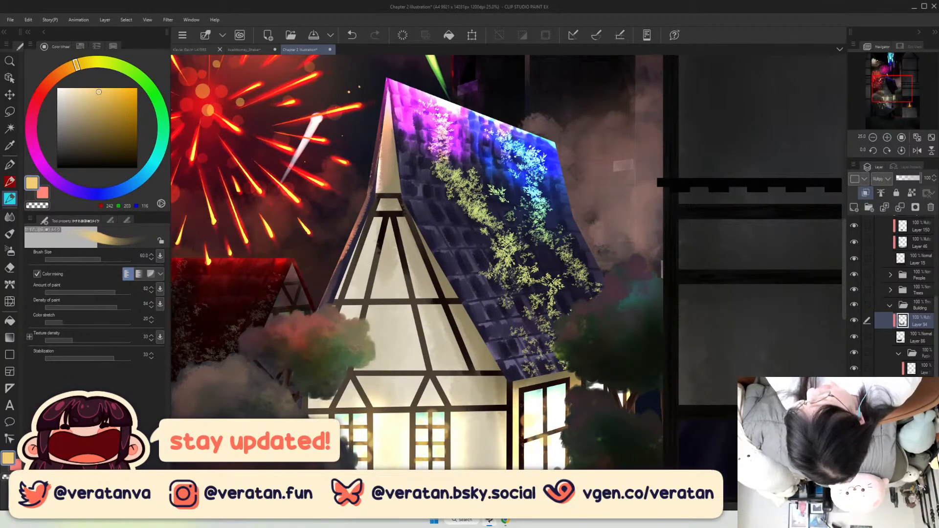
scroll(905, 294, "down", 3)
scroll(687, 310, "down", 2)
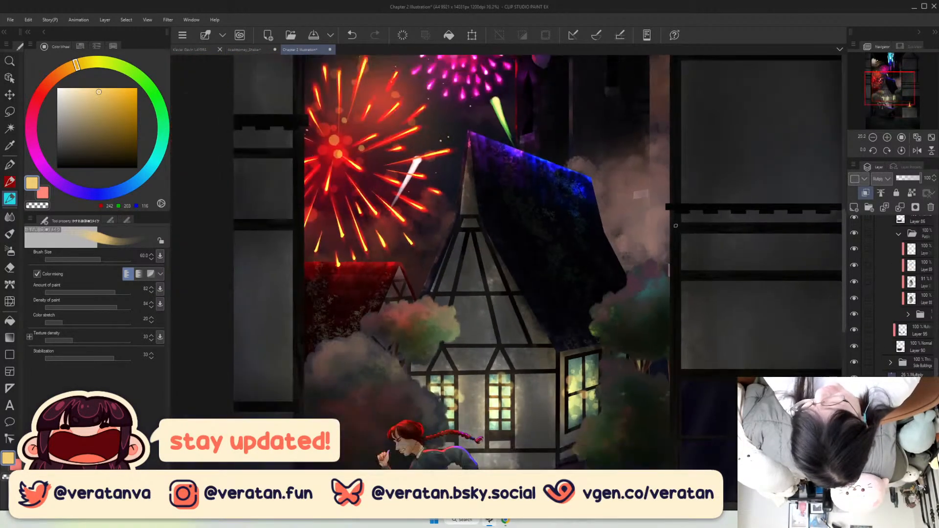
scroll(676, 225, "down", 1)
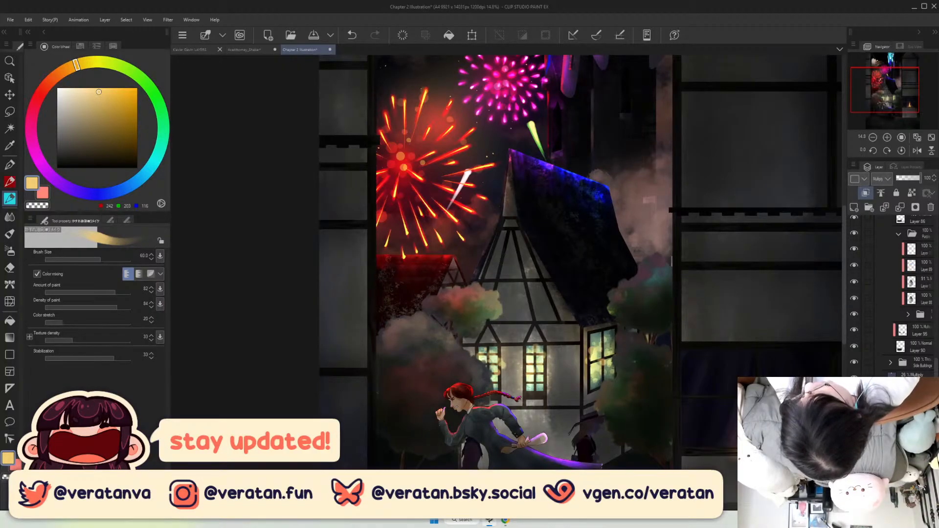
Collapse the Building folder and Folder 4, and hide Folder 4 and Layer 16 beneath it.
scroll(891, 280, "up", 2)
scroll(892, 280, "up", 2)
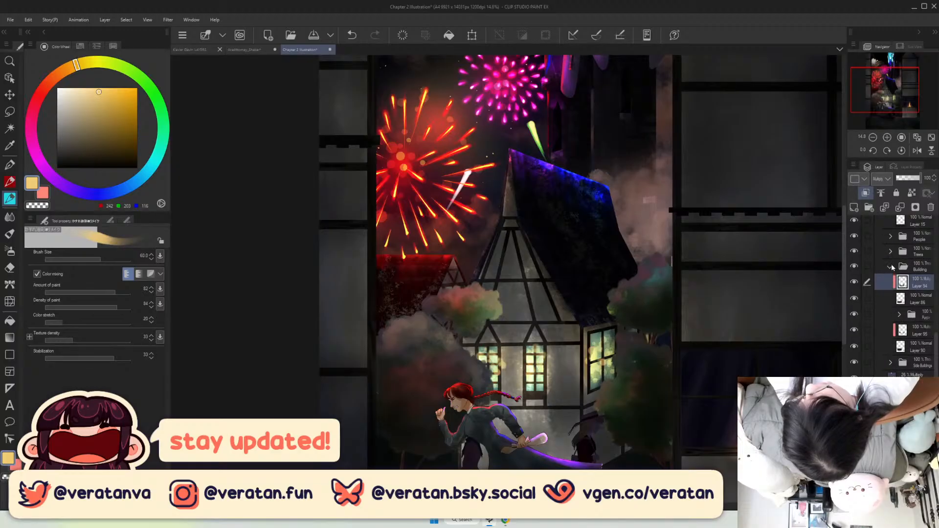
left_click(891, 267)
scroll(890, 293, "up", 7)
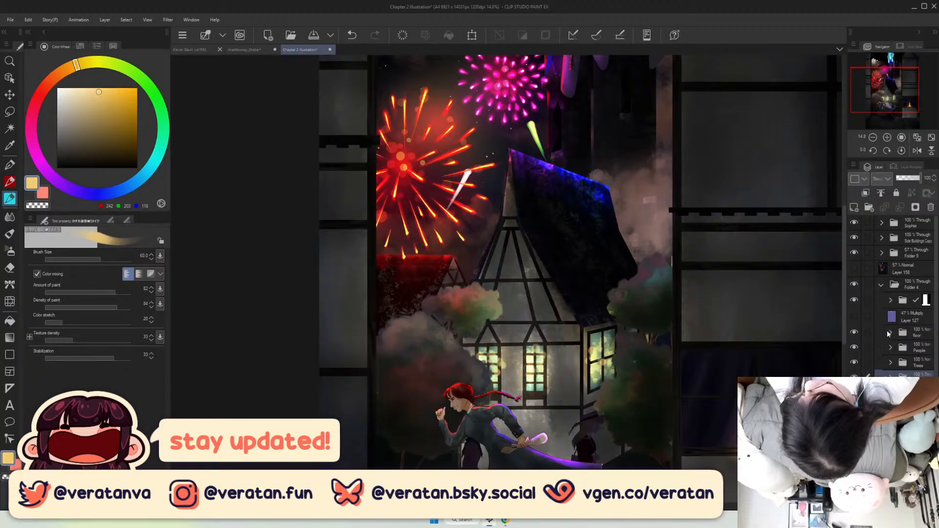
left_click(881, 285)
left_click(854, 284)
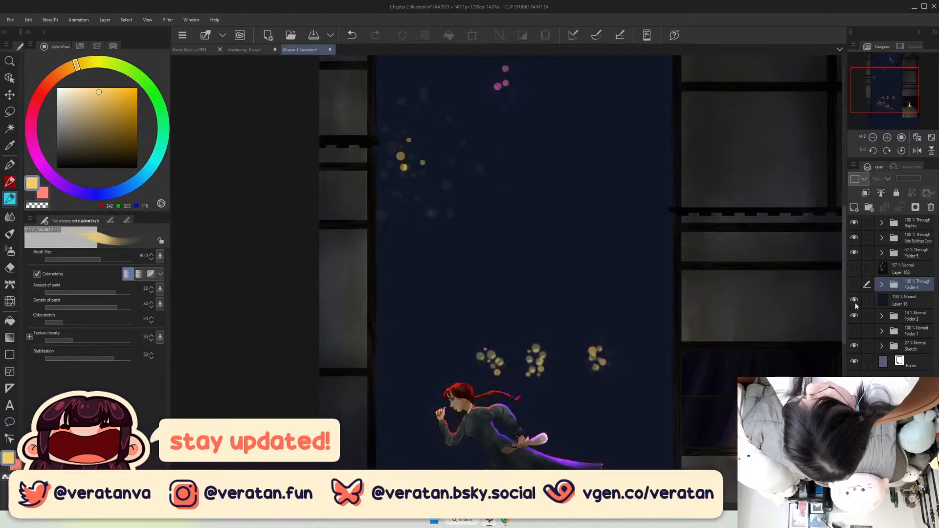
left_click(854, 300)
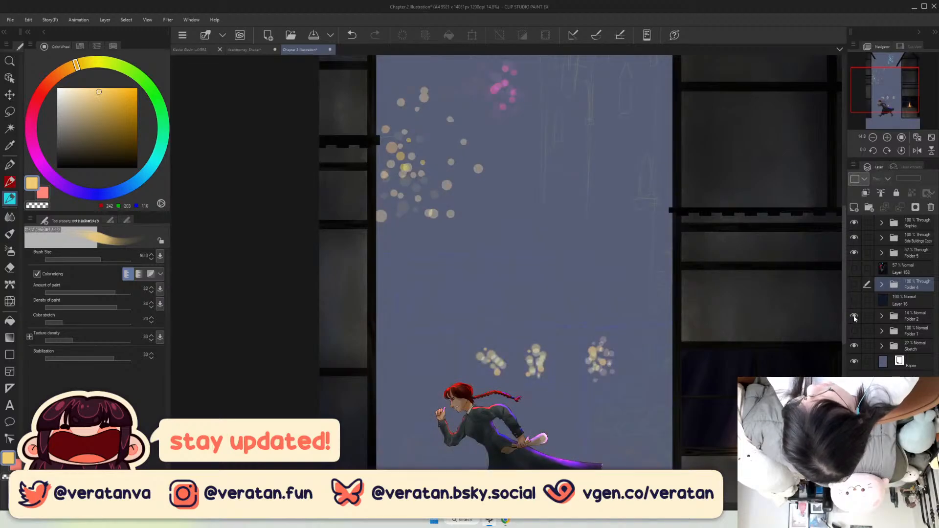
Look through the layers inside Folder 2, collapse the folder and hide it.
left_click(882, 317)
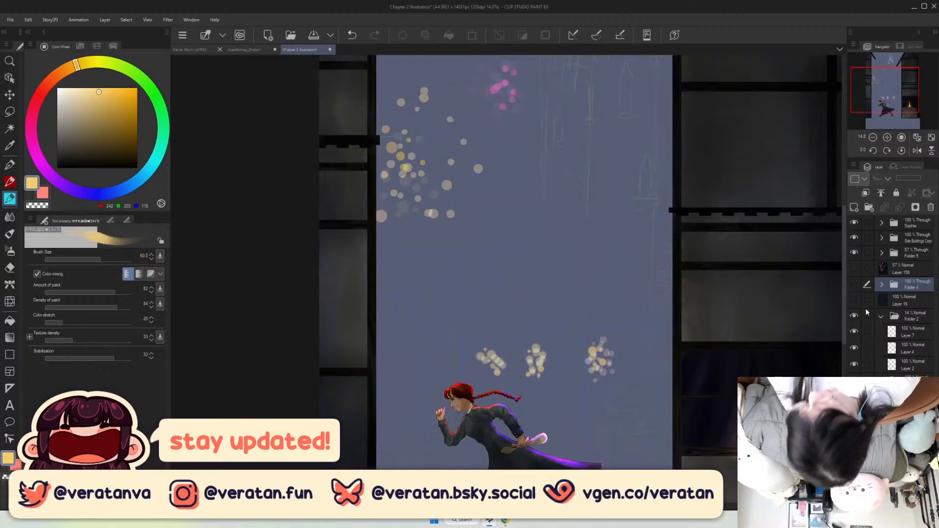
left_click(910, 336)
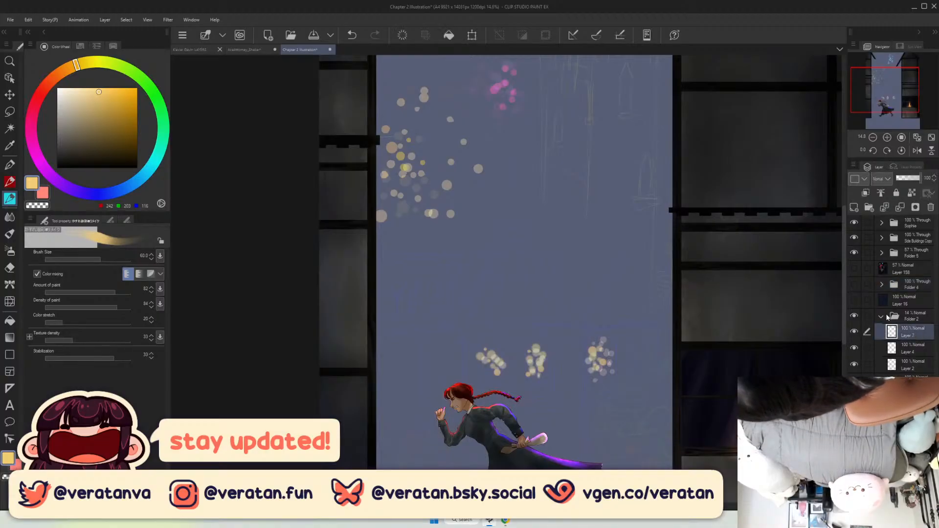
left_click(883, 317)
left_click(856, 316)
Show the town reference images in Folder 1 to examine them, and hide the folder again.
left_click(856, 330)
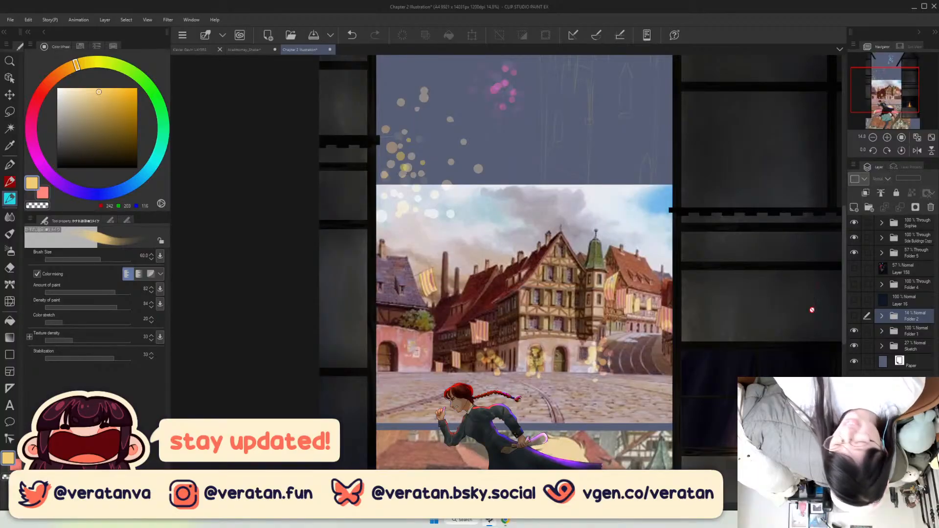
scroll(676, 293, "down", 1)
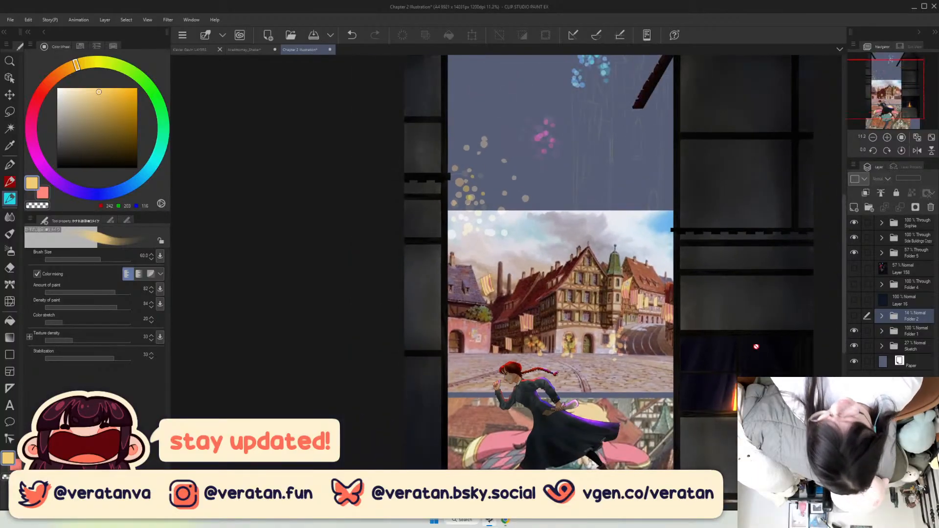
left_click(854, 331)
left_click(853, 331)
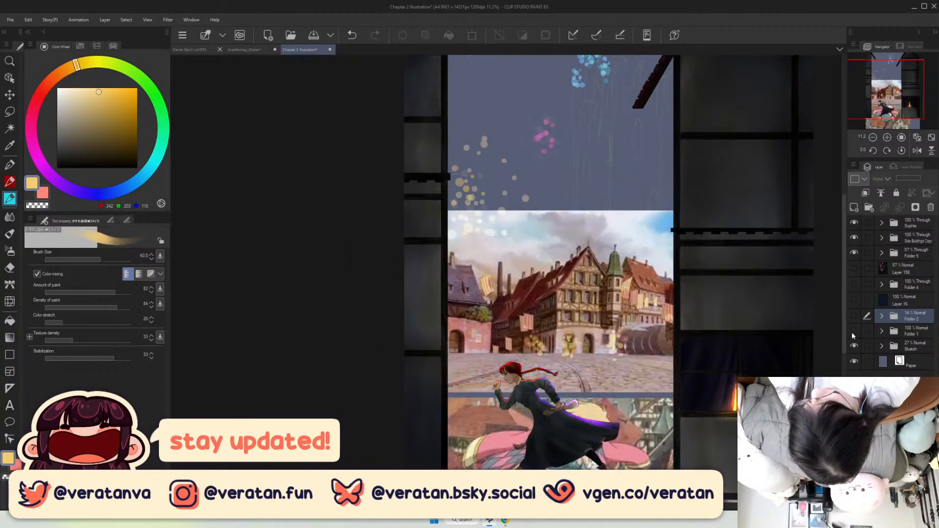
left_click(853, 332)
scroll(746, 339, "down", 2)
scroll(746, 338, "down", 1)
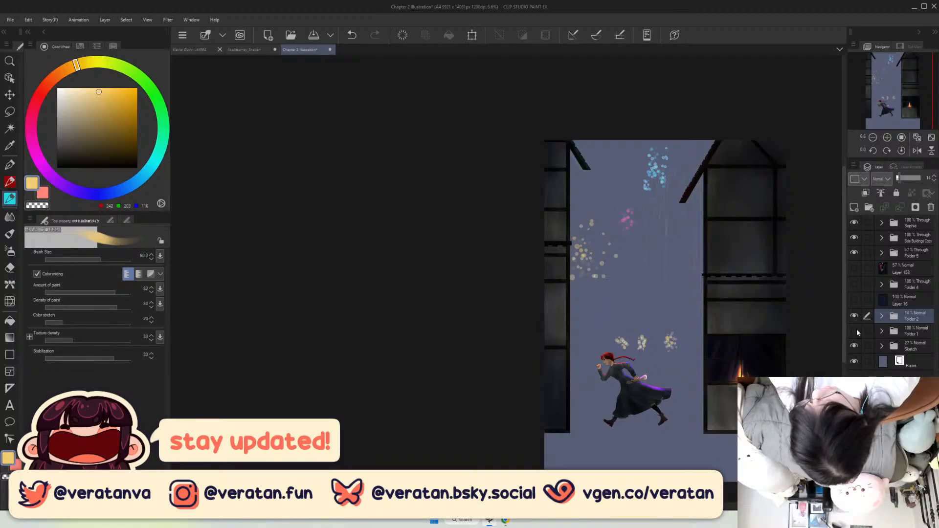
Set the Sketch folder's opacity to 100% and hide Folder 5, Side Buildings Copy and the figure's folder to isolate the sketch.
left_click(882, 346)
left_click(911, 346)
left_click_drag(911, 179, 924, 179)
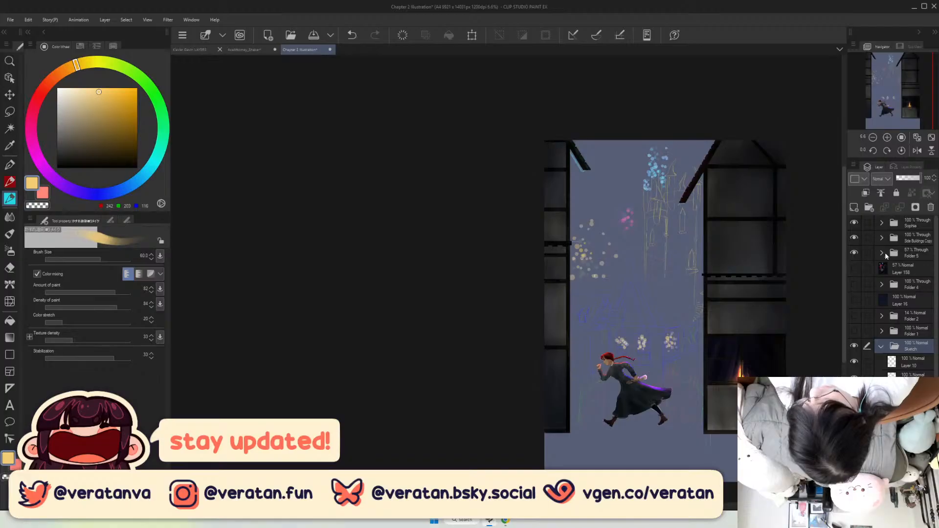
left_click(852, 254)
left_click(854, 238)
left_click(856, 222)
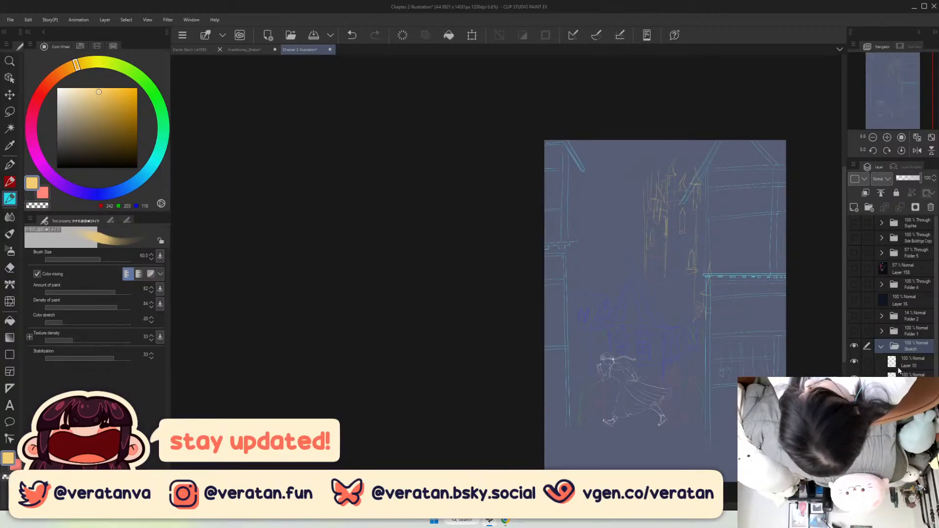
Switch the individual layers inside the Sketch folder off and on to inspect each part of the sketch.
left_click(874, 362)
left_click(873, 394)
left_click(854, 393)
left_click(854, 394)
left_click(854, 409)
left_click(855, 409)
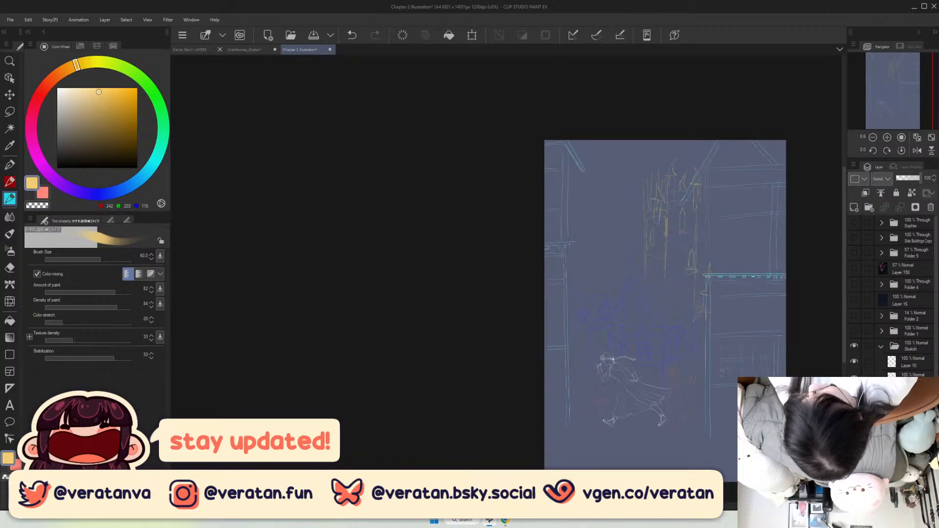
Collapse the Sketch folder and make the painting's folders and Layer 16 visible again, leaving the 57% Normal layer hidden.
left_click(880, 347)
left_click_drag(854, 331, 855, 272)
left_click(855, 253)
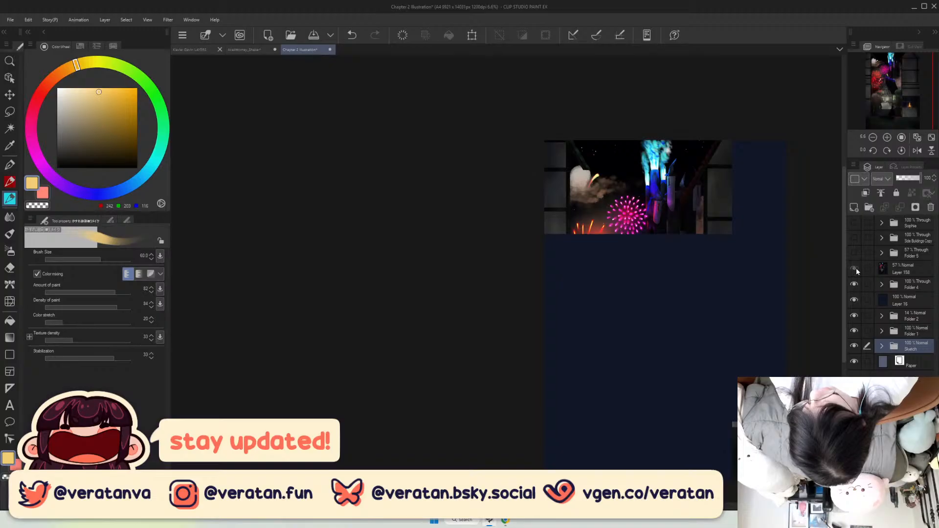
left_click(854, 269)
left_click(855, 238)
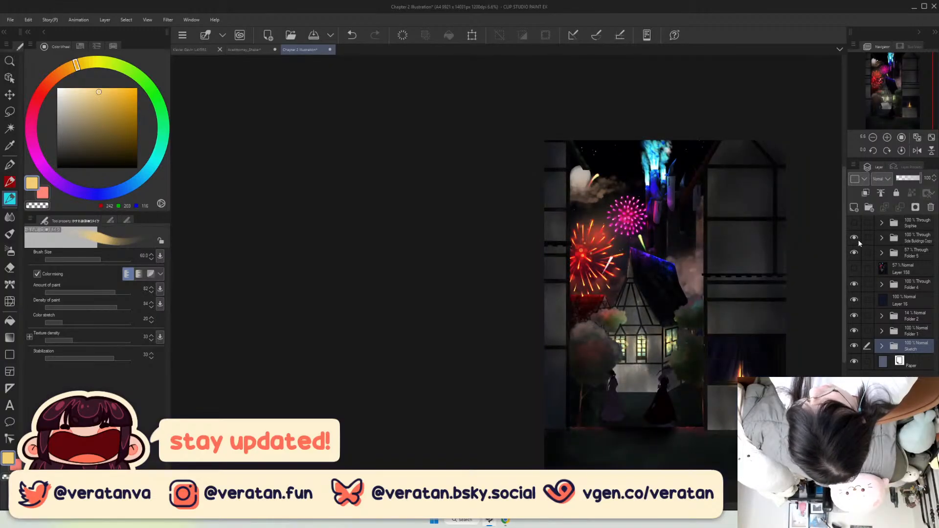
left_click(855, 223)
Toggle the 57% Normal layer above Folder 4 to compare its effect on the scene, leaving it visible.
left_click(864, 268)
left_click(856, 270)
left_click(857, 270)
left_click(857, 270)
scroll(684, 333, "up", 4)
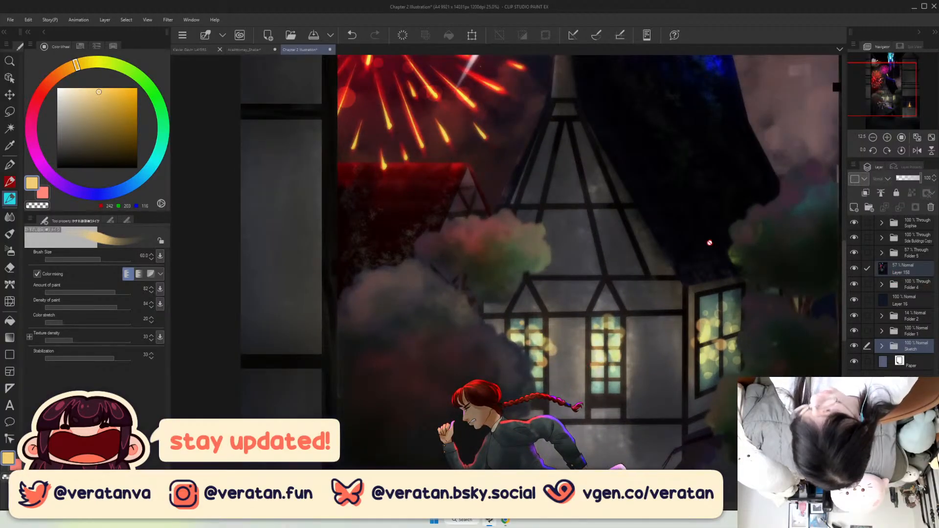
scroll(673, 250, "up", 1)
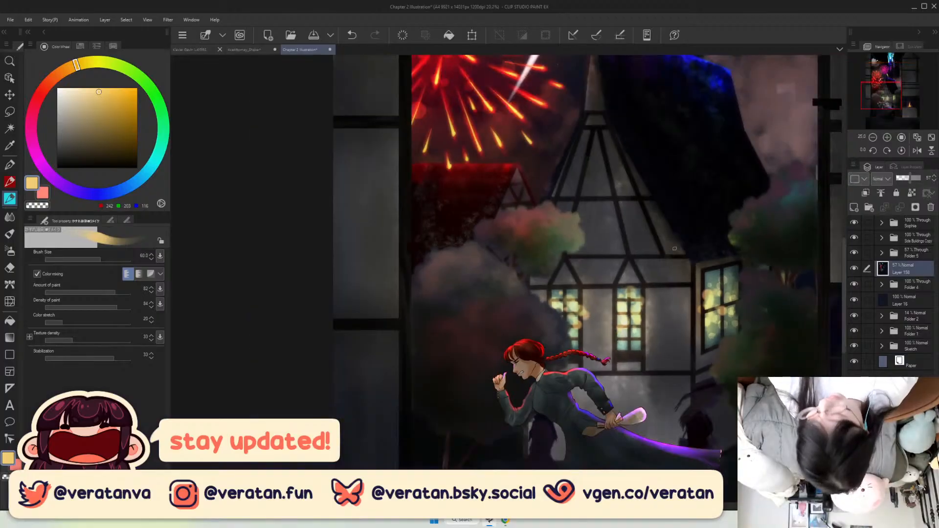
scroll(676, 249, "down", 2)
Save the Chapter 2 Illustration file, choosing to wait for the program to respond.
left_click(932, 138)
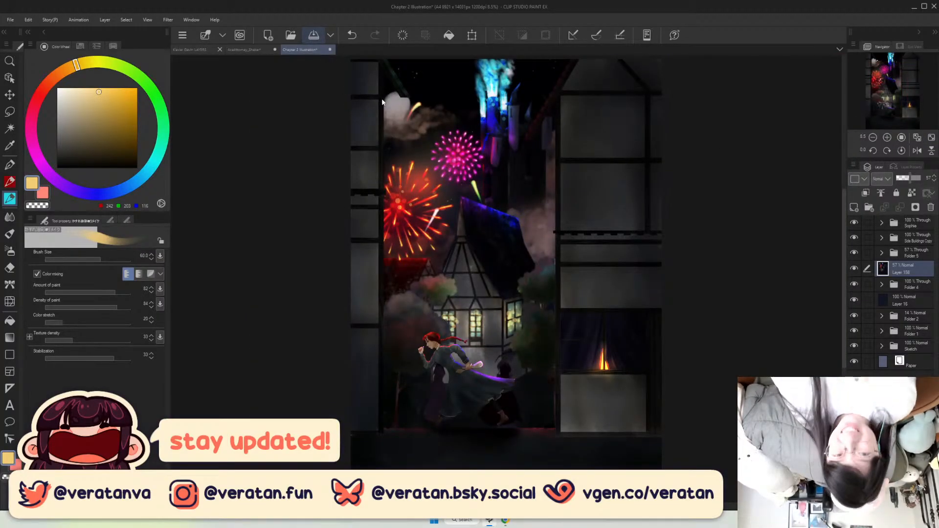
left_click(240, 51)
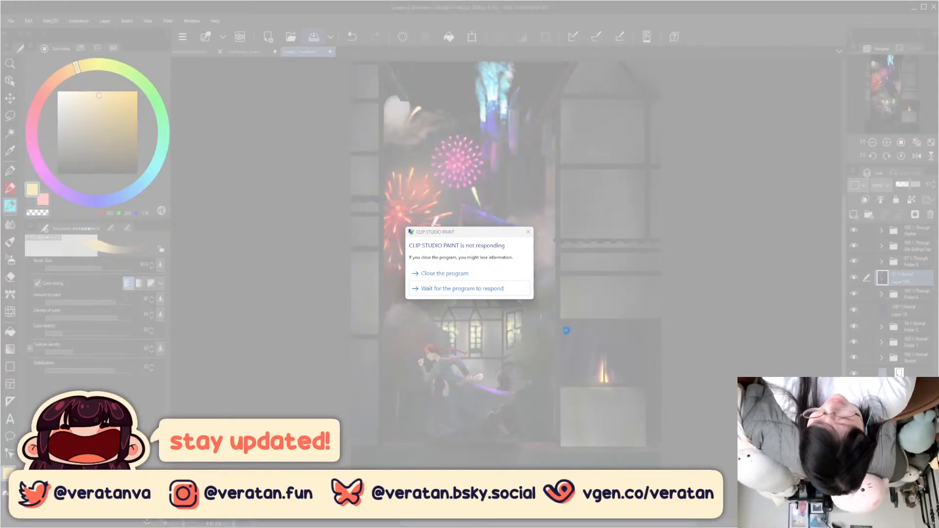
left_click(500, 288)
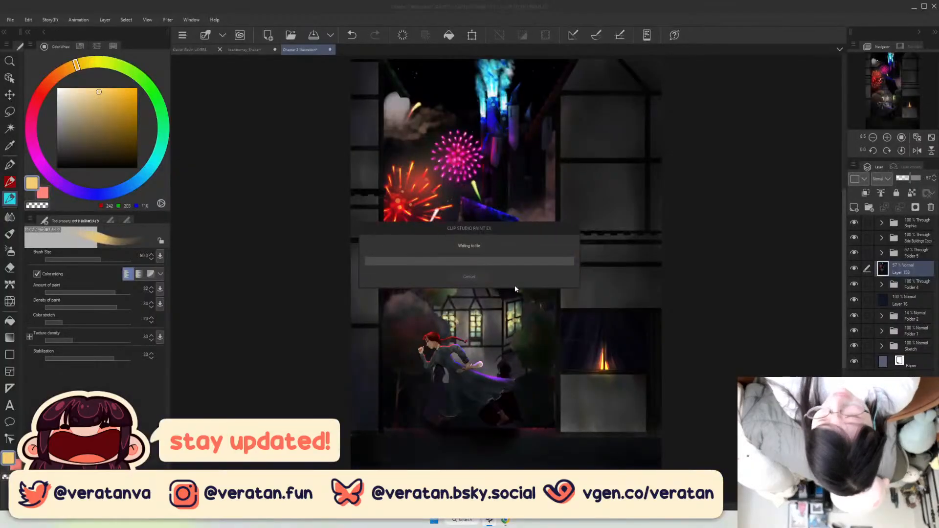
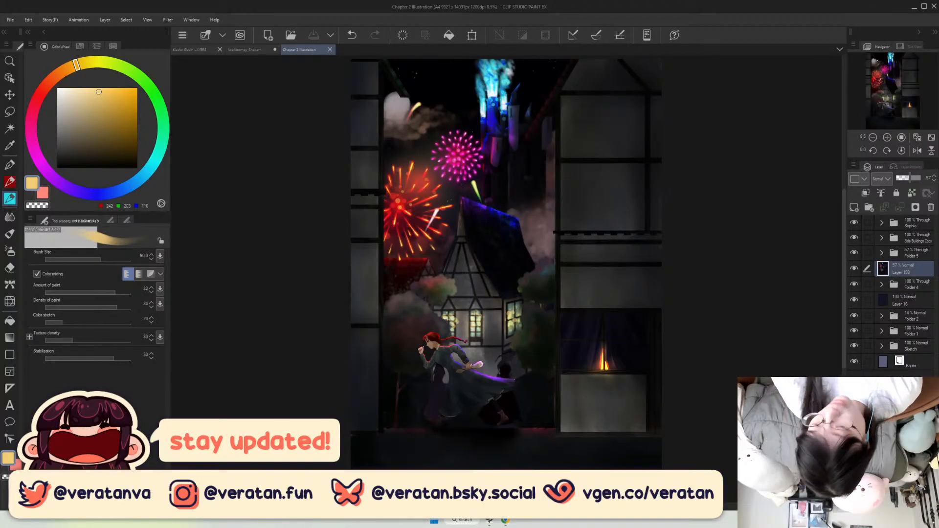
Examine the running figure's dress closely, down to the line art and ruffles at the skirt's hem.
scroll(509, 458, "up", 5)
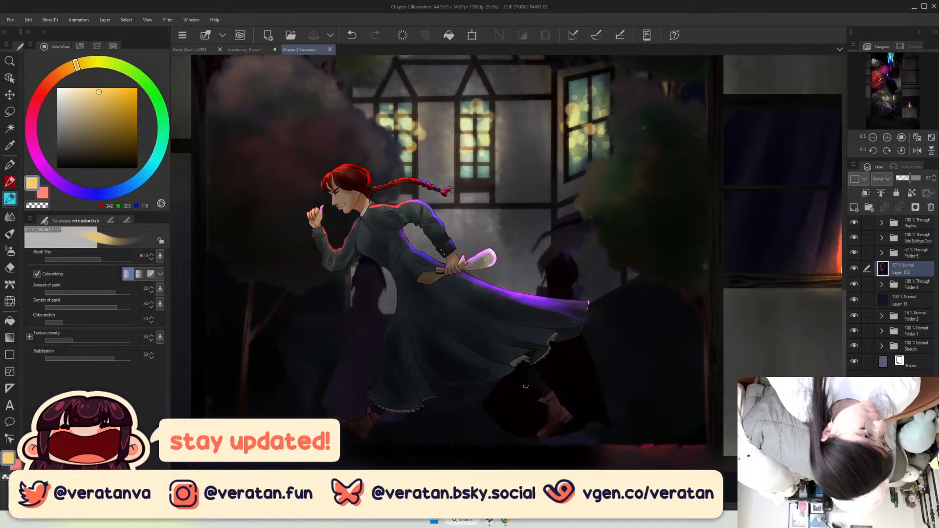
scroll(525, 386, "up", 1)
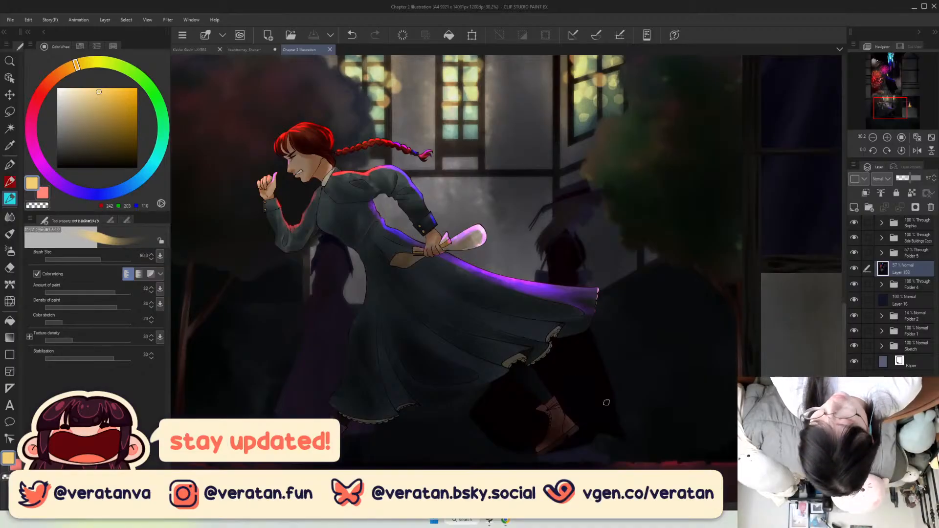
scroll(400, 306, "up", 5)
scroll(654, 441, "up", 1)
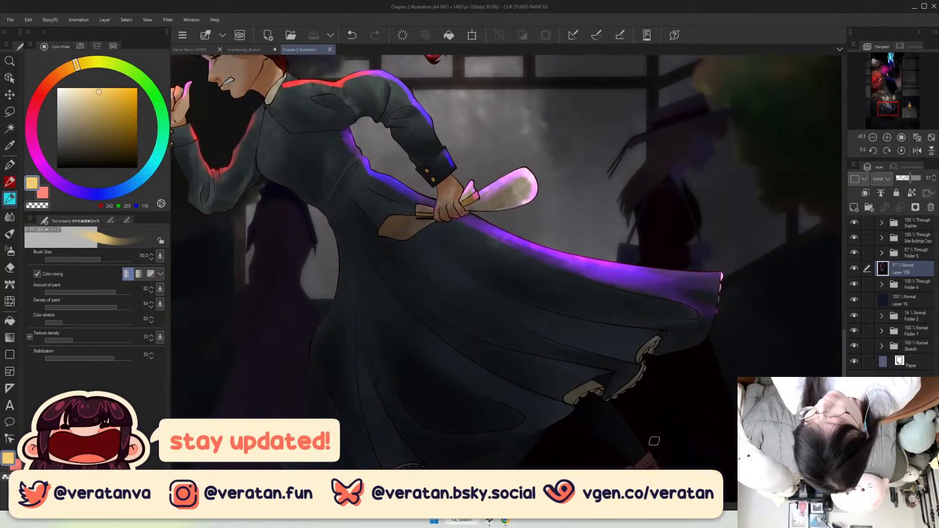
scroll(654, 441, "up", 8)
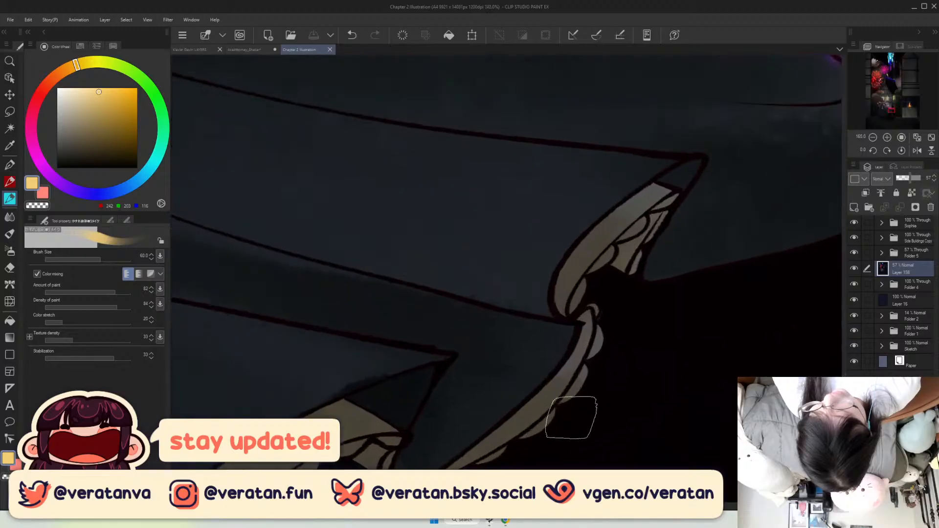
scroll(570, 417, "up", 5)
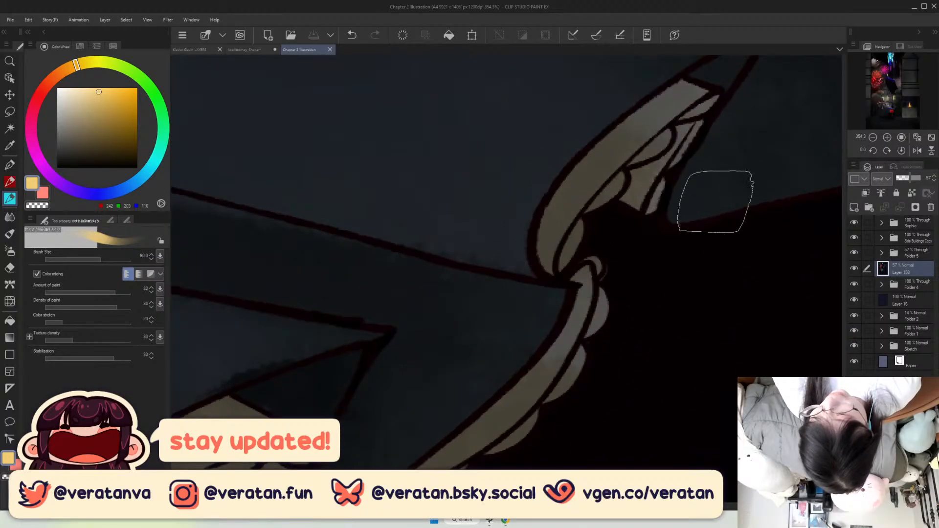
Examine the ruffled skirt hem and laced boots of the running figure closely, then the scene as a whole.
scroll(577, 304, "down", 7)
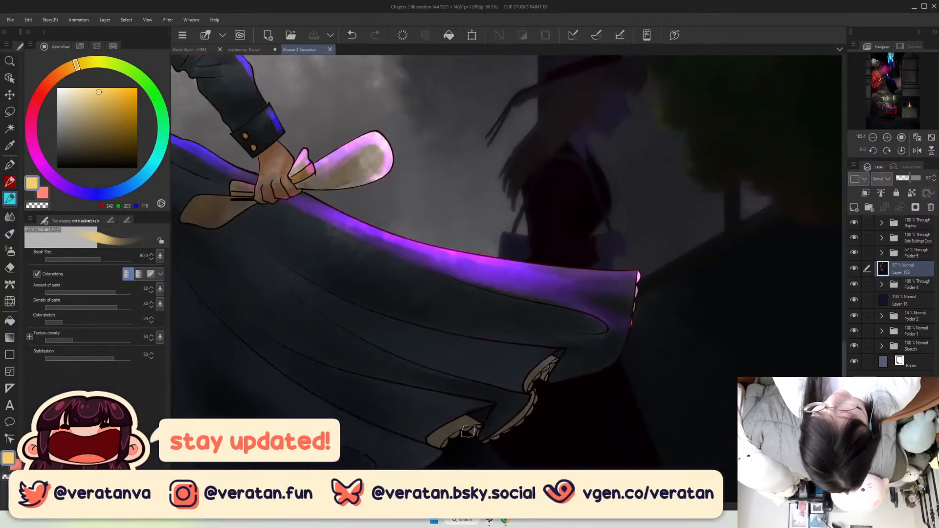
scroll(468, 431, "down", 7)
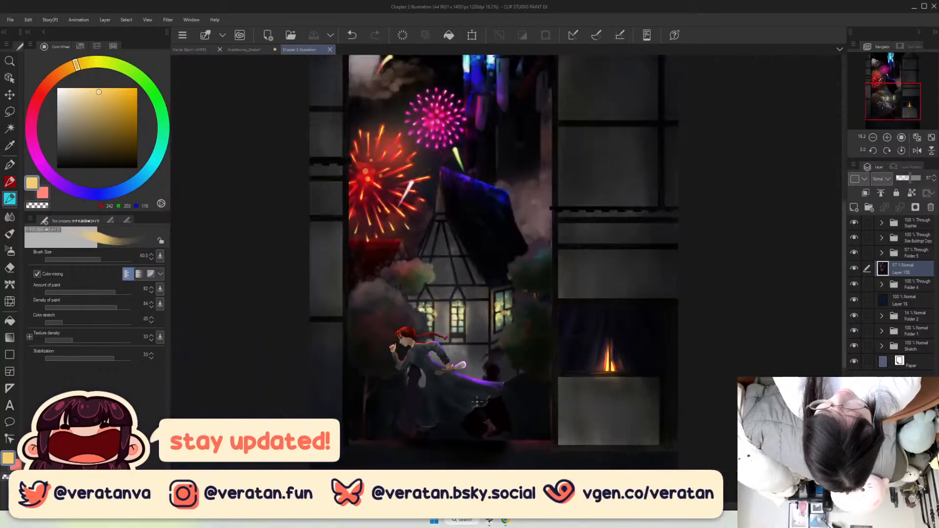
scroll(477, 402, "up", 5)
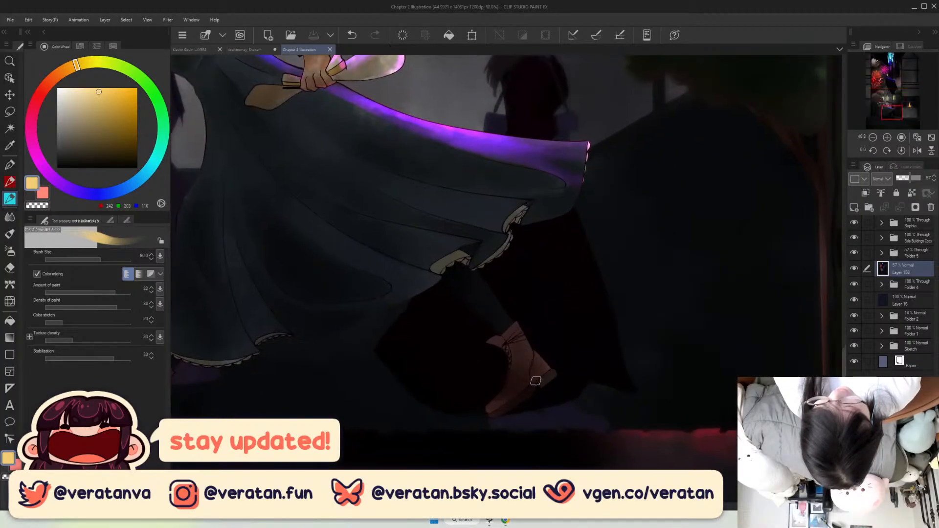
scroll(535, 381, "up", 5)
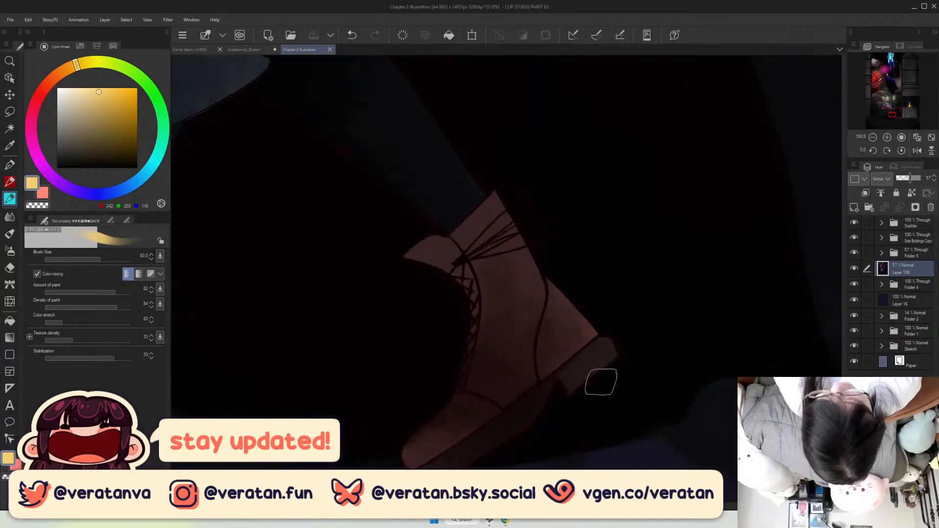
scroll(534, 403, "down", 5)
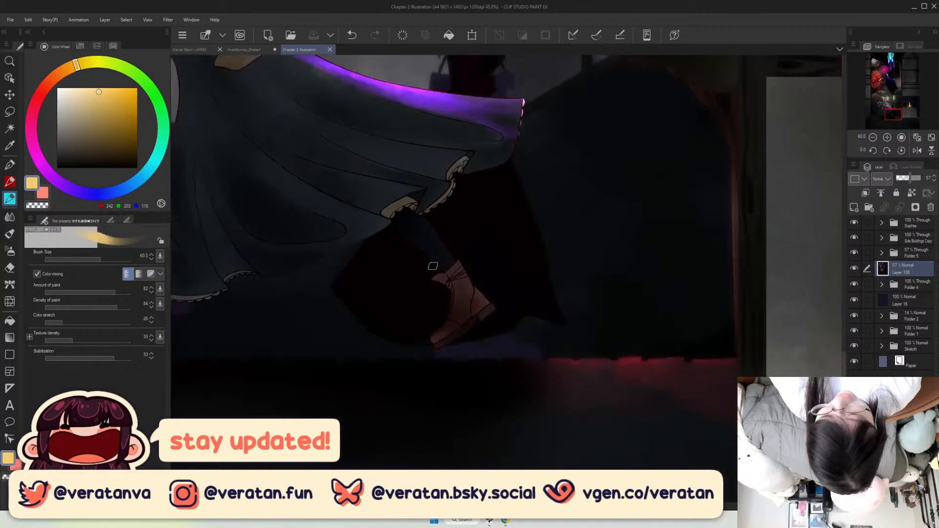
left_click_drag(384, 125, 696, 117)
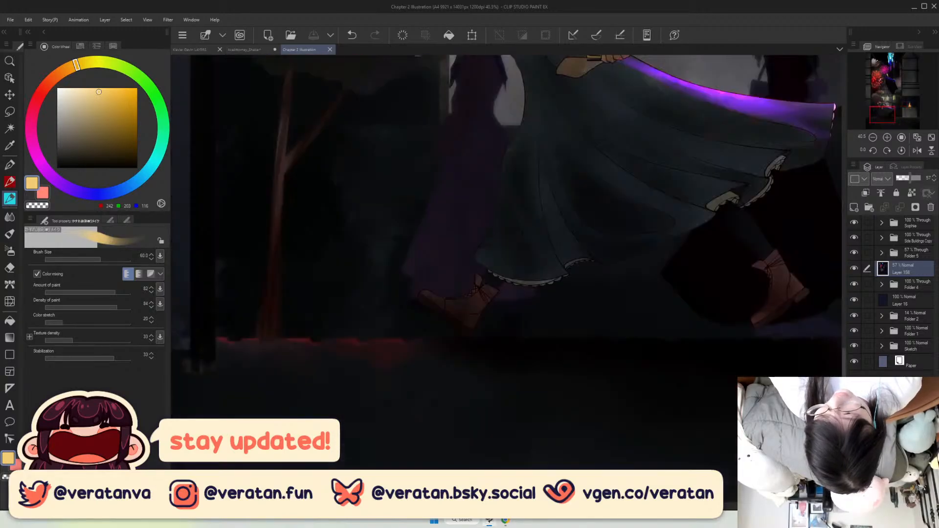
scroll(697, 118, "down", 1)
scroll(697, 117, "down", 2)
scroll(619, 215, "down", 1)
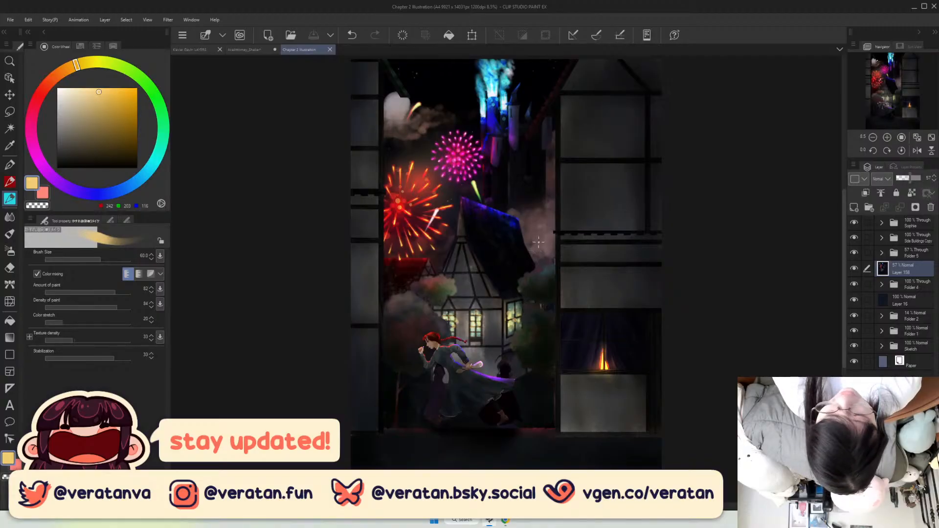
Close the Chapter 2 Illustration and toggle the courtroom reference on Layer 5 to compare it with the painted arch, leaving it visible.
left_click(330, 50)
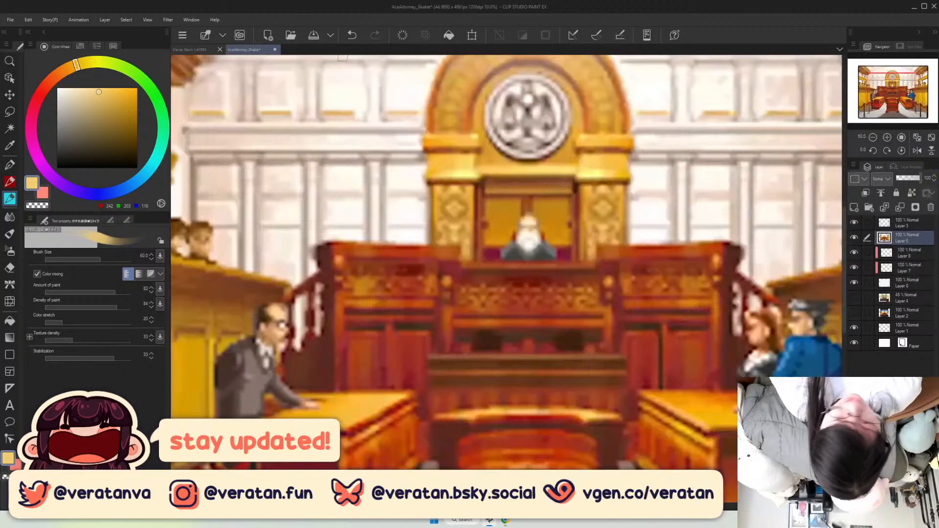
scroll(604, 224, "down", 2)
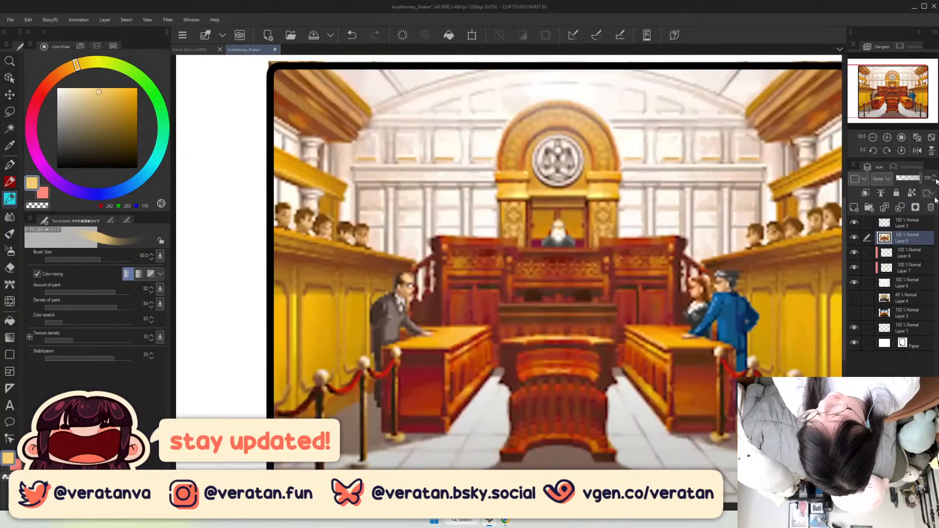
left_click(932, 138)
left_click(854, 238)
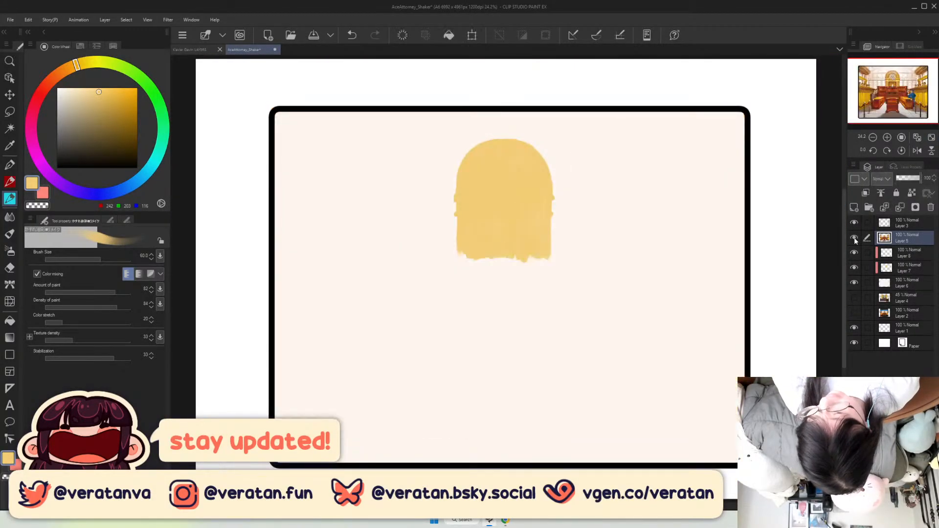
left_click(854, 238)
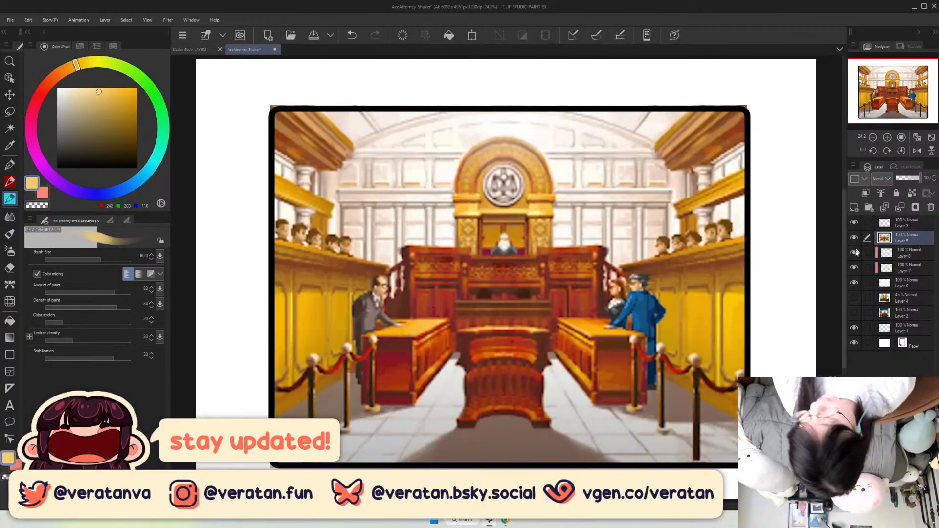
left_click(854, 238)
left_click(855, 237)
Select Layer 8 for painting and choose a medium brown, RGB 123, 78, 42, for the judge's bench.
left_click(907, 252)
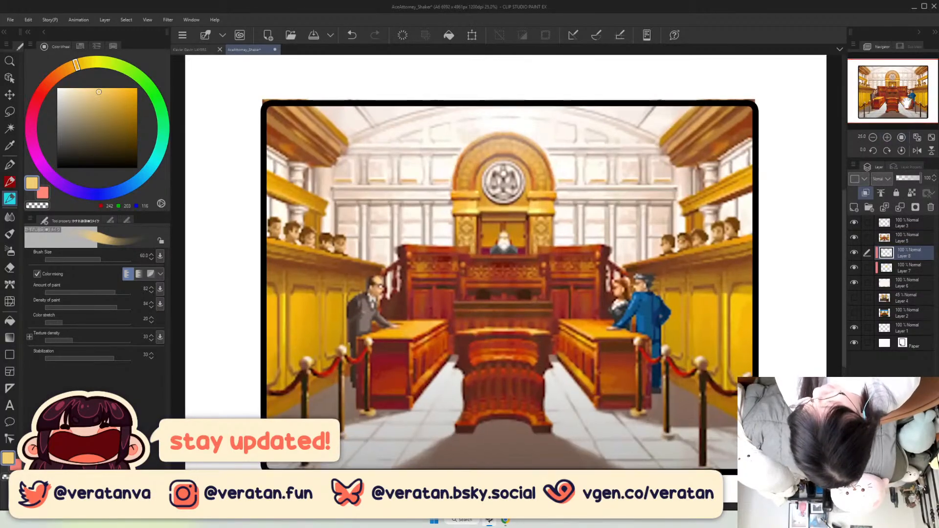
scroll(900, 95, "up", 1)
left_click(62, 74)
left_click_drag(116, 109, 109, 129)
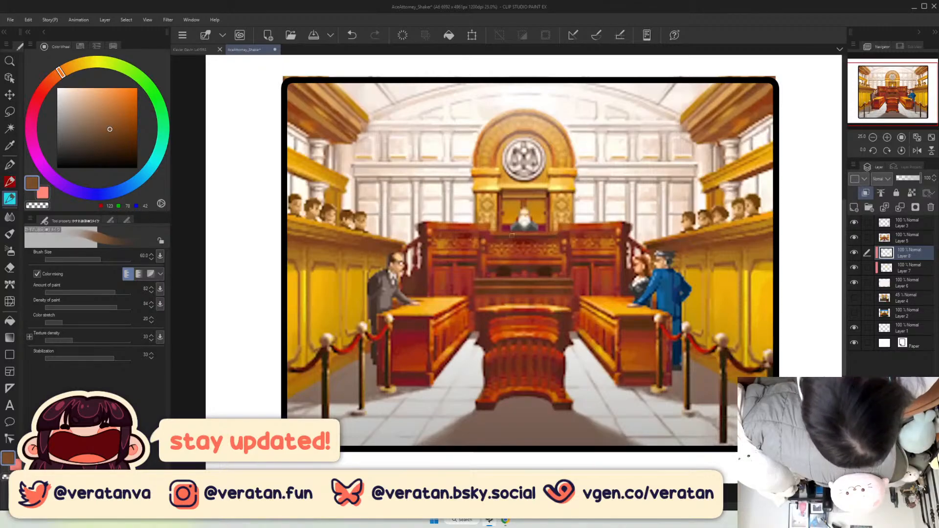
left_click(902, 138)
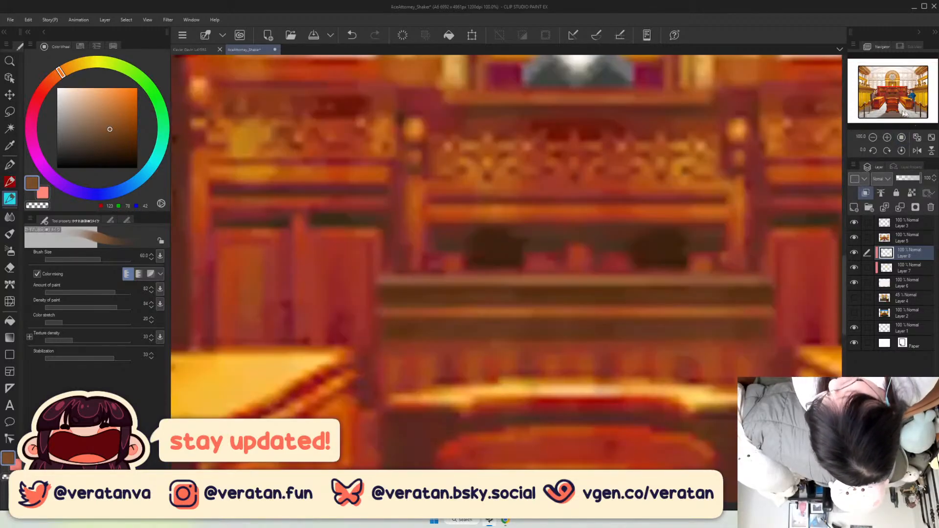
left_click(874, 138)
left_click(874, 138)
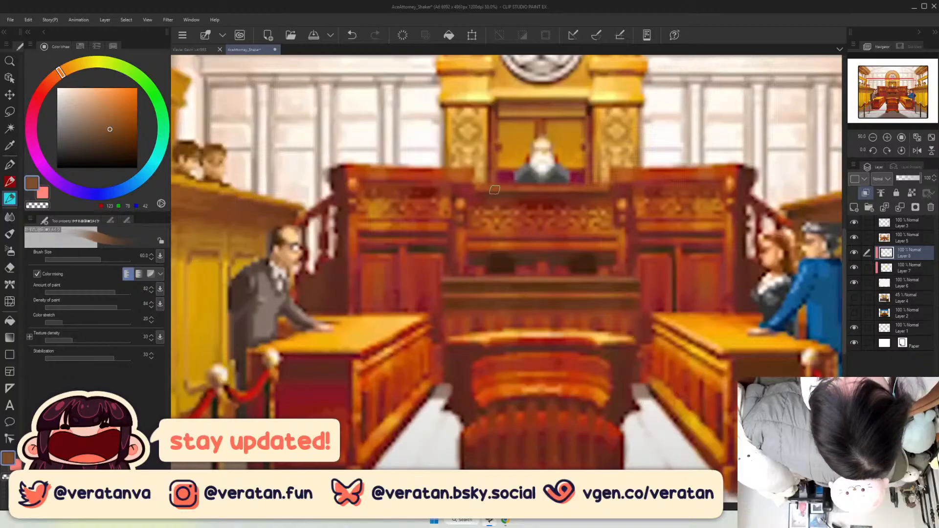
Lower the opacity of the courtroom reference on Layer 5 to 61%.
left_click(906, 240)
left_click(907, 178)
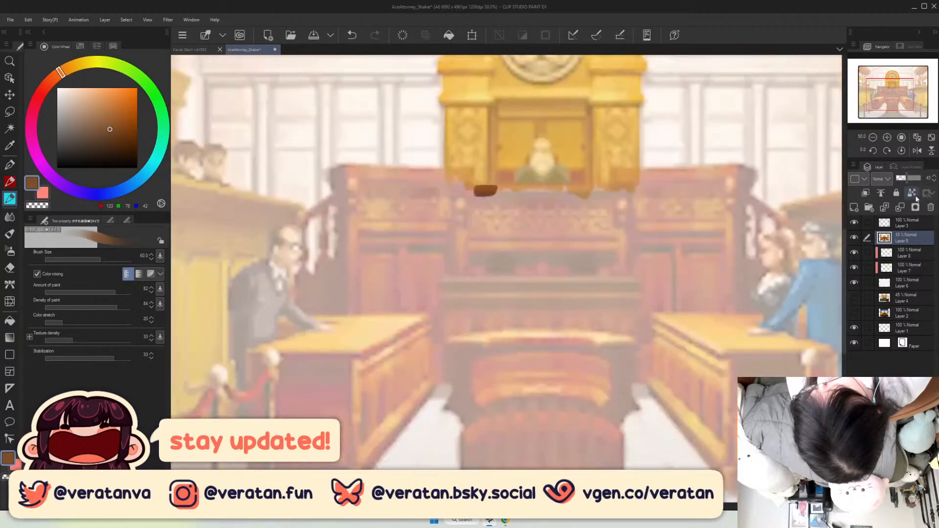
left_click(912, 178)
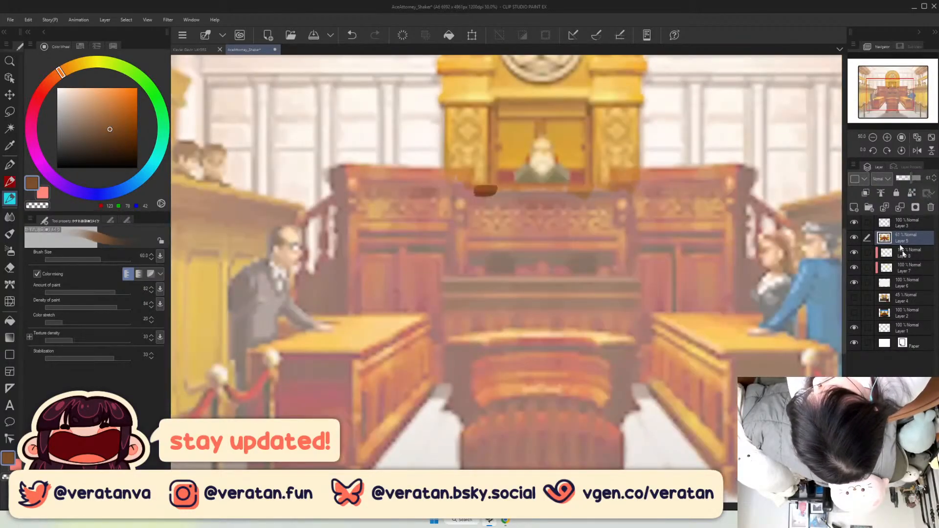
Paint the top edge of the bench's central section in brown on Layer 8, with a short upright at its right end.
left_click(905, 253)
left_click_drag(485, 189, 563, 187)
key("ctrl+z")
left_click(613, 191)
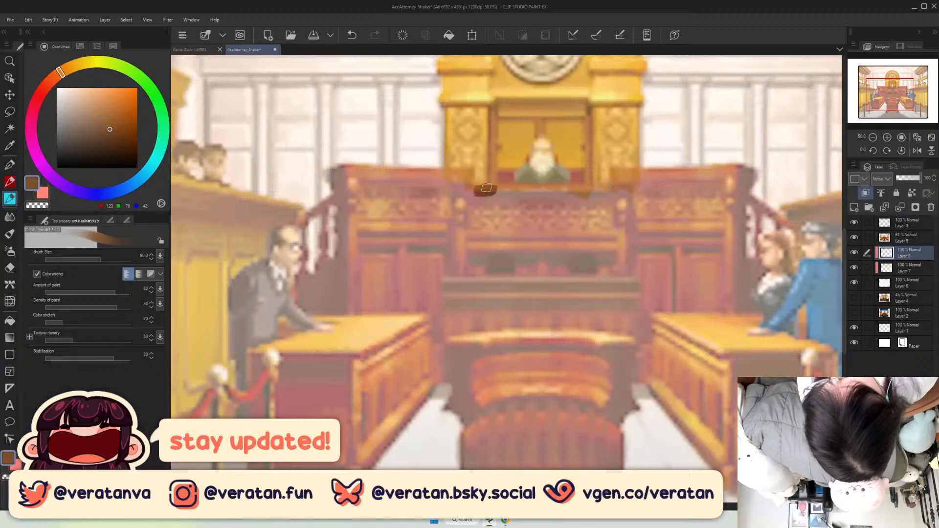
left_click_drag(495, 189, 658, 190)
left_click_drag(614, 169, 614, 196)
key("ctrl+z")
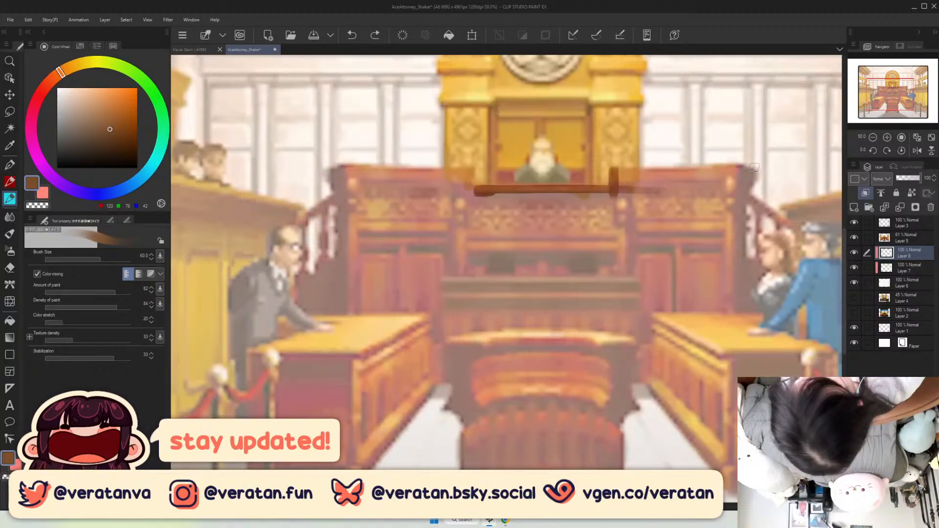
Paint the brown top rail of the bench's right section, redoing uneven strokes and thickening its lower edge.
left_click_drag(615, 170, 745, 173)
key("ctrl+z")
left_click_drag(615, 171, 753, 166)
key("ctrl+z")
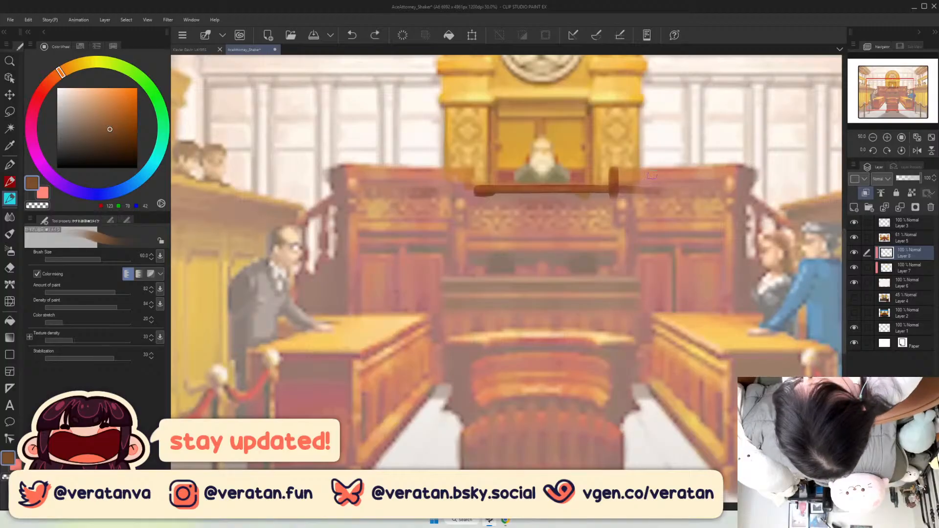
left_click(615, 171)
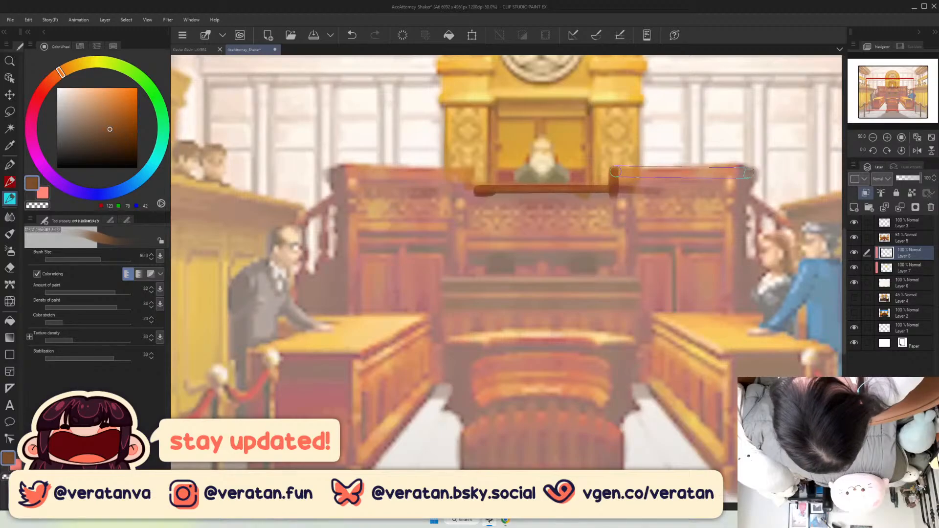
left_click(749, 173)
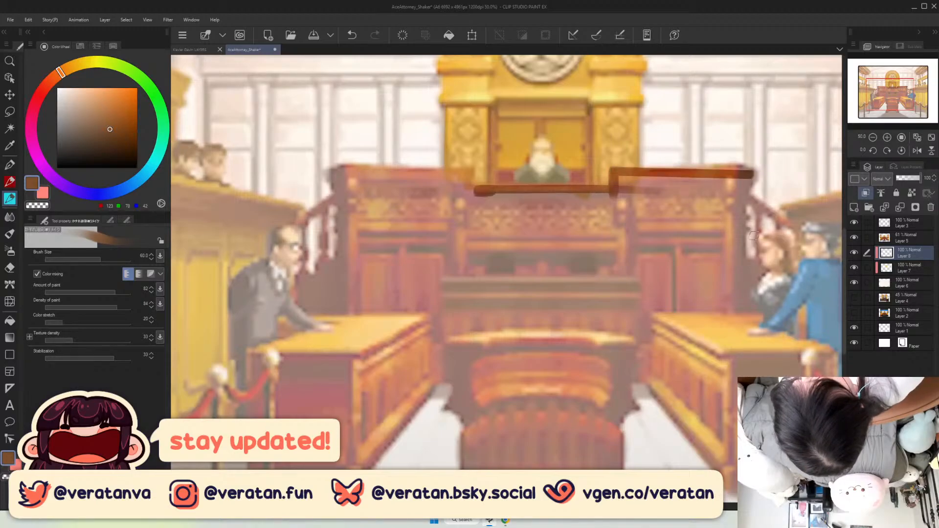
left_click_drag(750, 180, 743, 197)
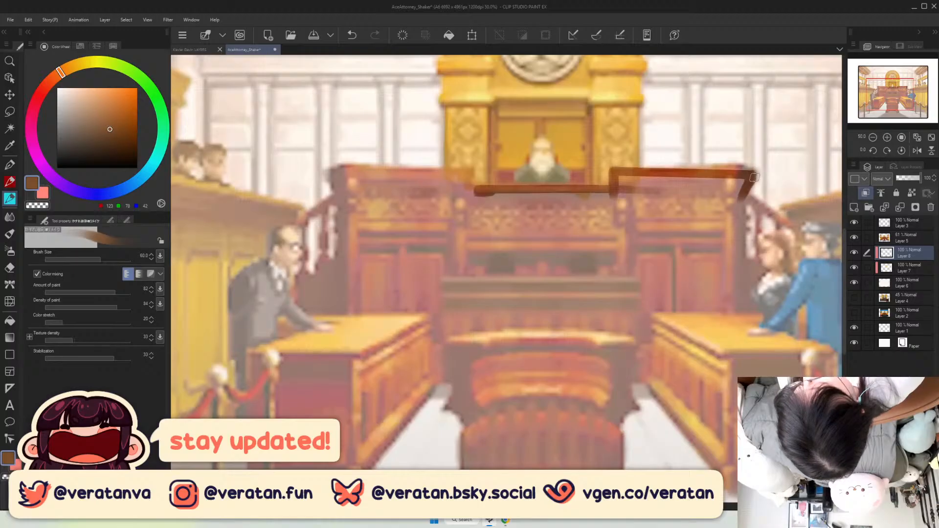
key("ctrl+z")
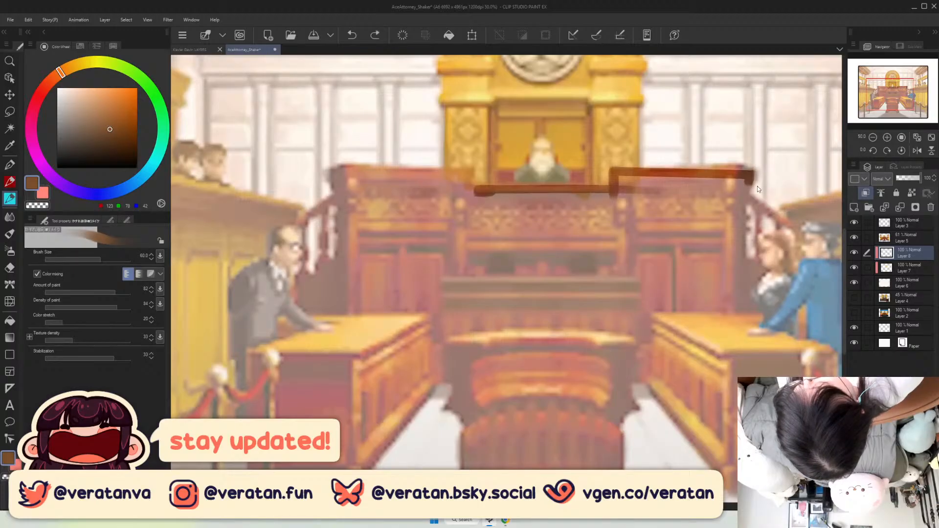
mouse_move(753, 175)
left_mouse_down()
mouse_move(734, 193)
mouse_move(617, 185)
left_mouse_up()
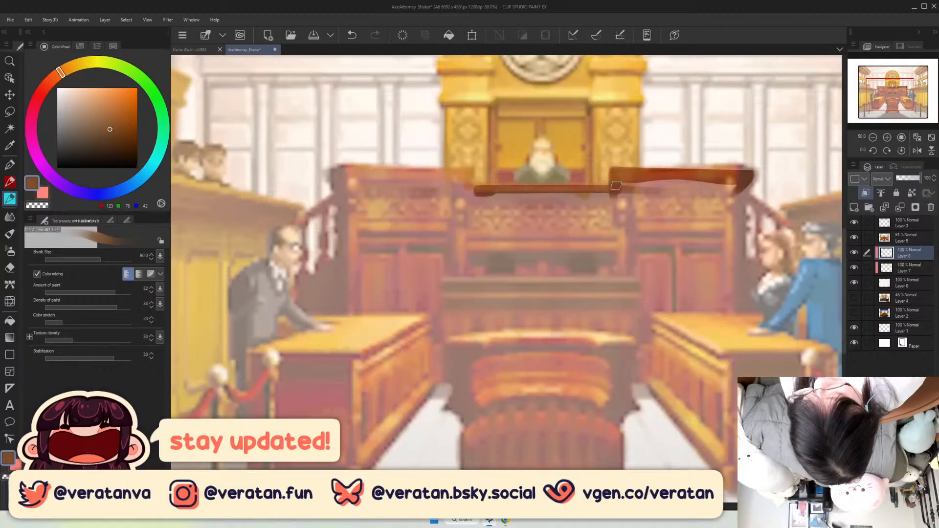
Paint a short brown upright at the outer edge of the bench's left section, undoing the extra strokes beside it.
left_click_drag(344, 209, 342, 175)
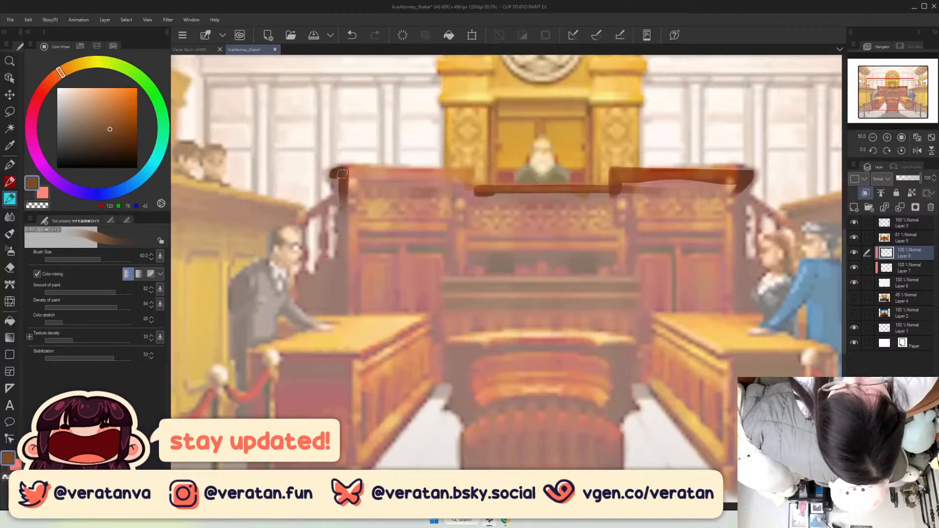
key("ctrl+z")
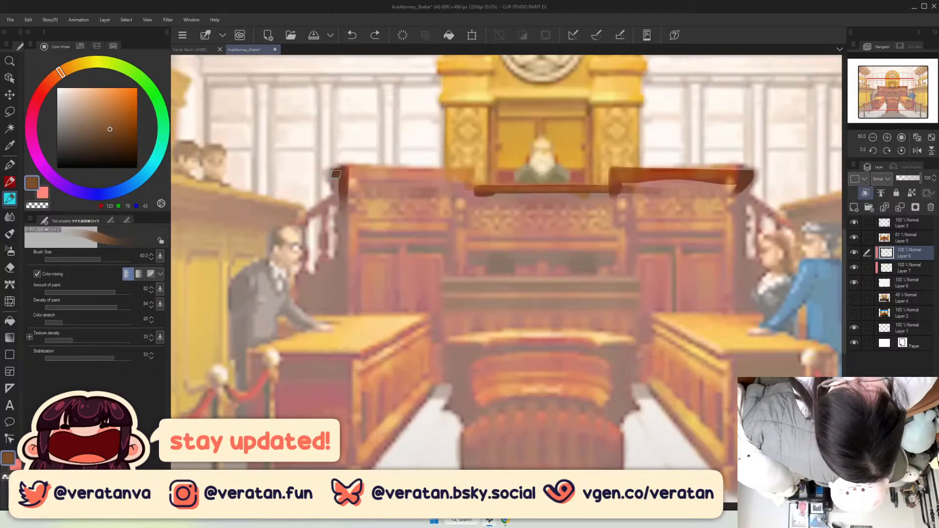
left_click_drag(336, 174, 338, 191)
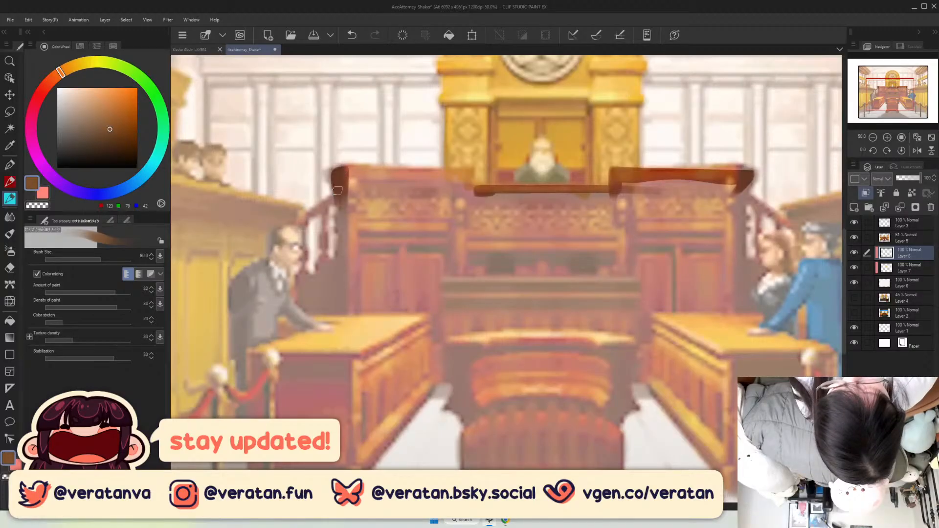
key("ctrl+z")
key("ctrl+z")
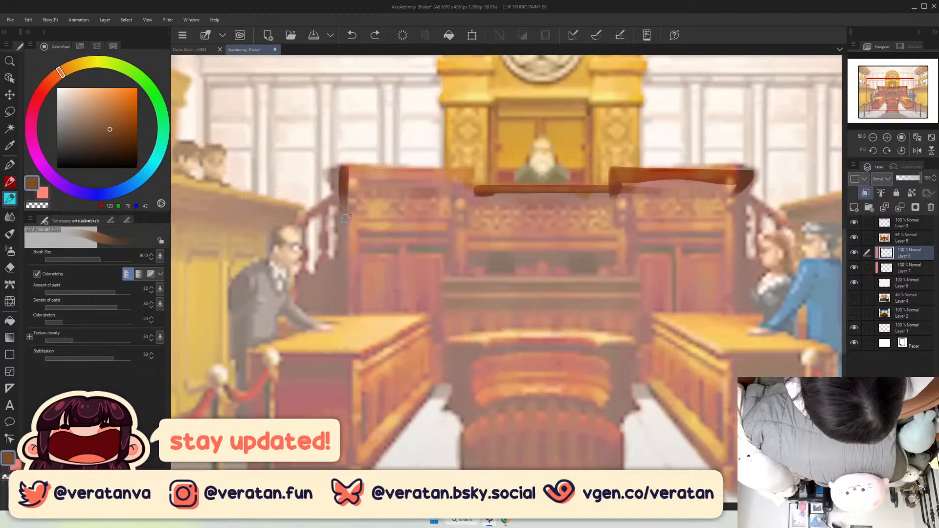
Block in the bench's central panel with rough brown strokes and paint the right section's outer edge down to the desk.
mouse_move(707, 184)
left_mouse_down()
mouse_move(625, 188)
mouse_move(620, 209)
mouse_move(477, 194)
left_mouse_up()
mouse_move(607, 192)
left_mouse_down()
mouse_move(472, 196)
mouse_move(470, 207)
left_mouse_up()
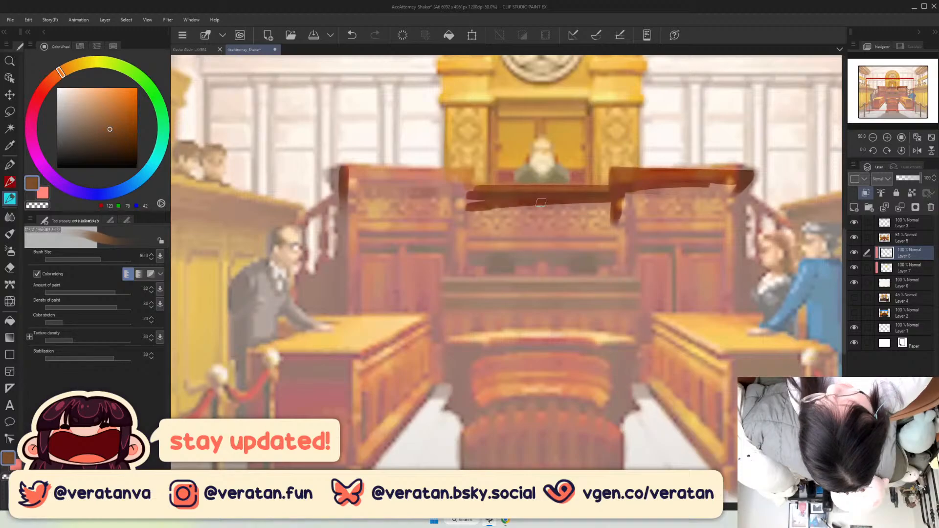
left_click_drag(644, 213, 467, 223)
mouse_move(631, 230)
left_mouse_down()
mouse_move(448, 235)
mouse_move(616, 247)
left_mouse_up()
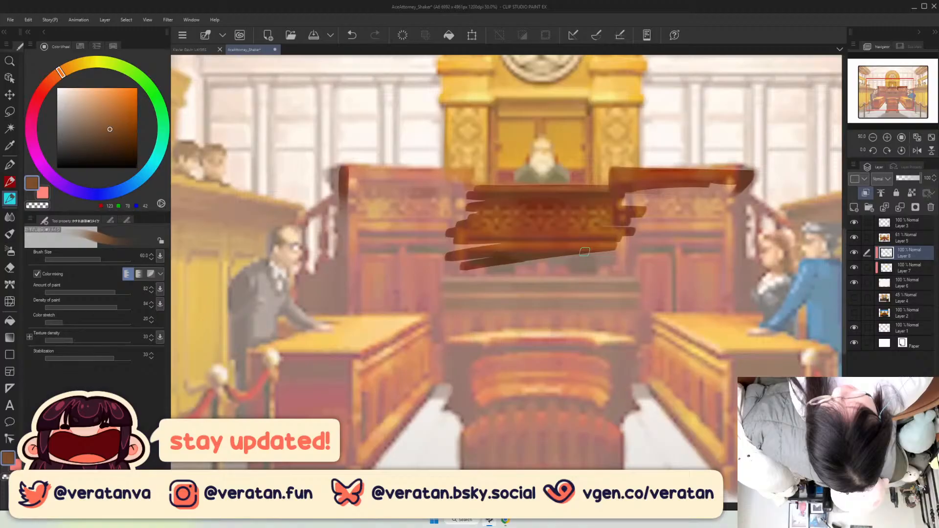
left_click_drag(741, 182, 737, 316)
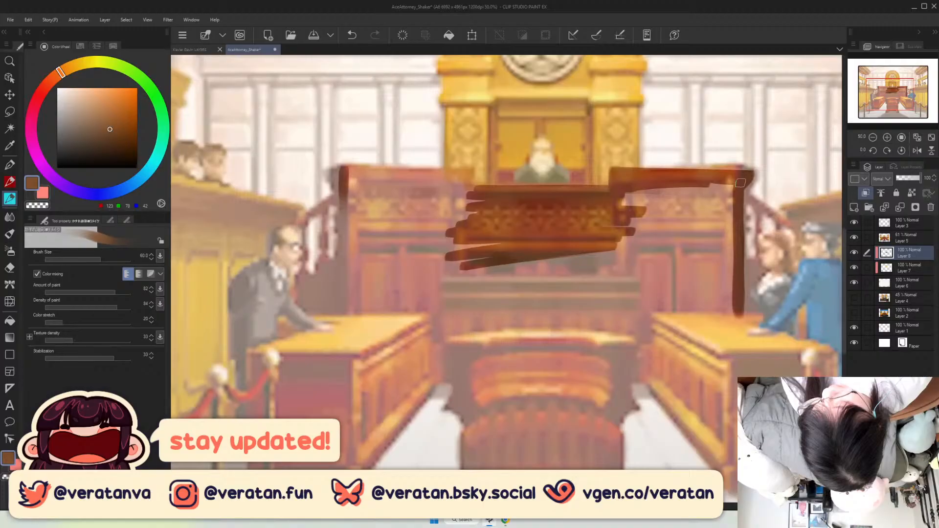
Set the reference Layer 5 to 51% opacity and return to Layer 8.
left_click(911, 238)
mouse_move(912, 179)
left_mouse_down()
mouse_move(900, 187)
mouse_move(906, 182)
left_mouse_up()
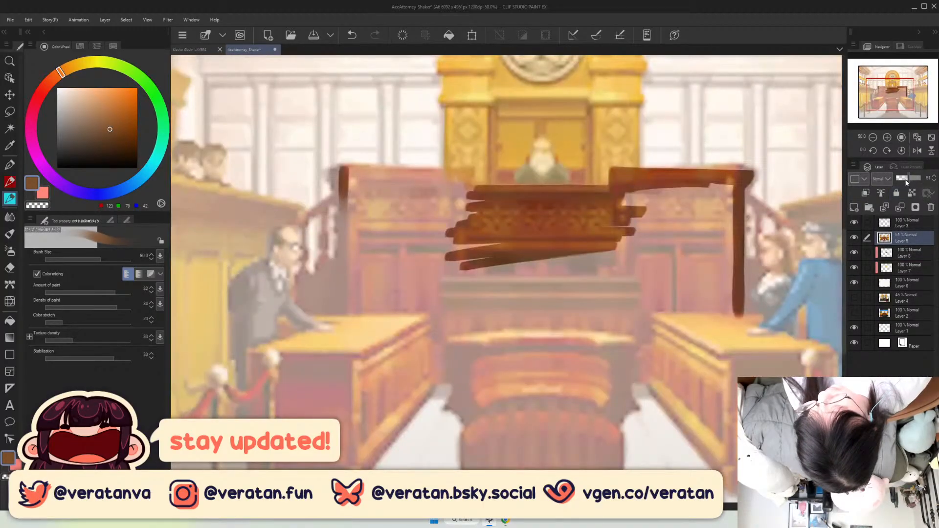
left_click(902, 253)
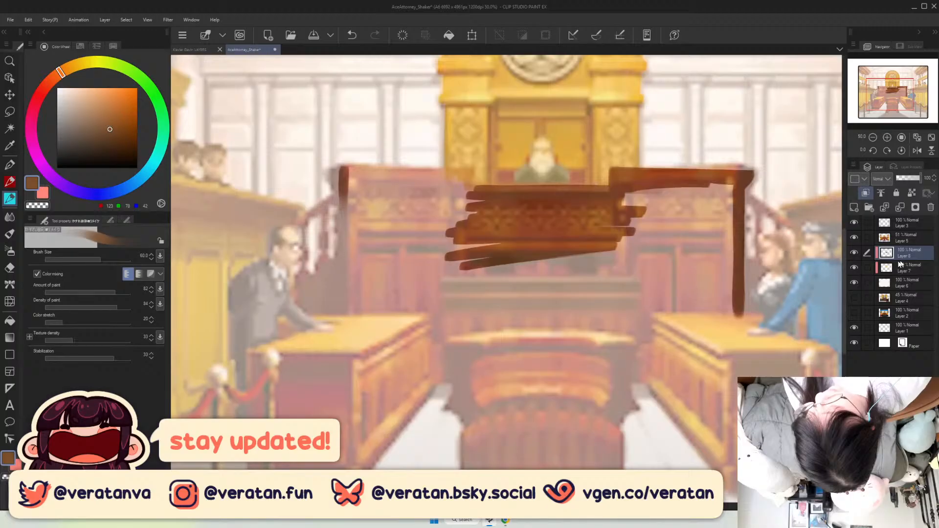
Paint the brown top rail, inner upright and outer edge of the bench's left section, plus a straight base line across the whole bench.
left_click_drag(340, 191, 329, 168)
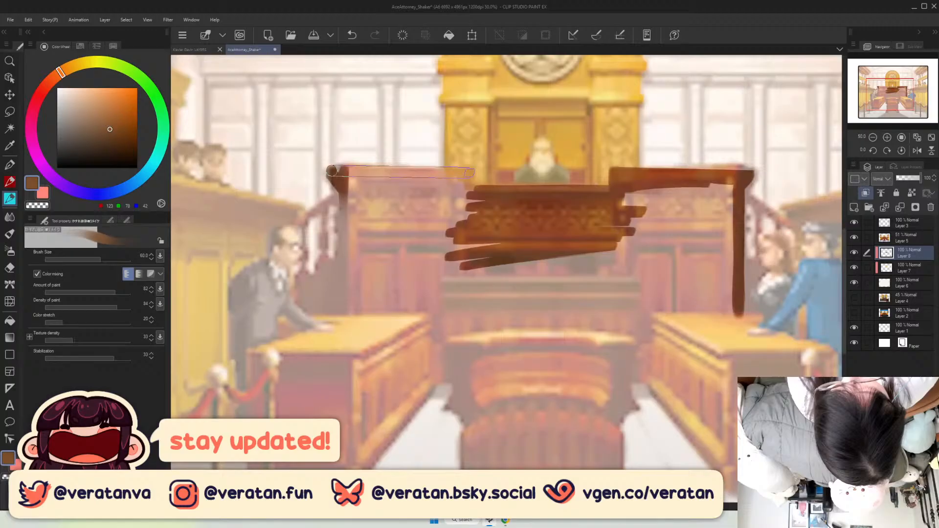
left_click(469, 173, "shift")
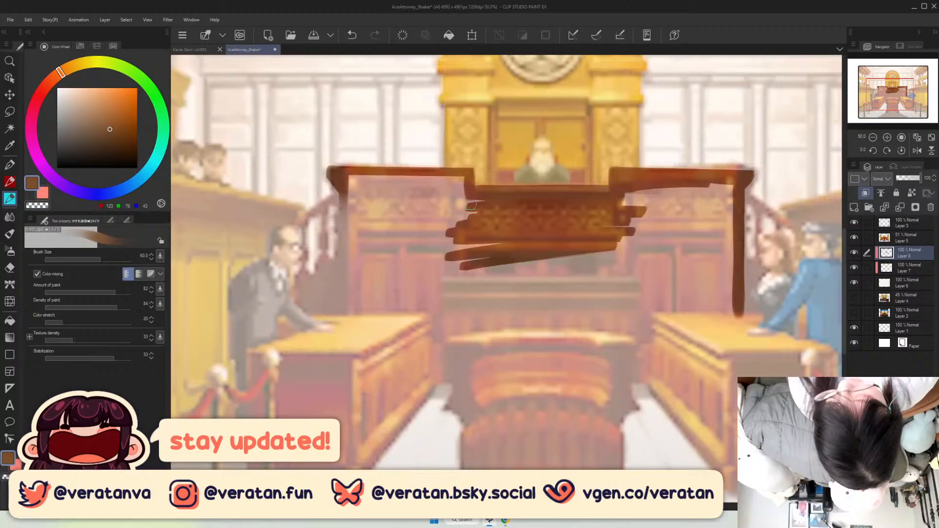
mouse_move(471, 206)
left_mouse_down()
mouse_move(401, 185)
mouse_move(351, 187)
mouse_move(345, 220)
left_mouse_up()
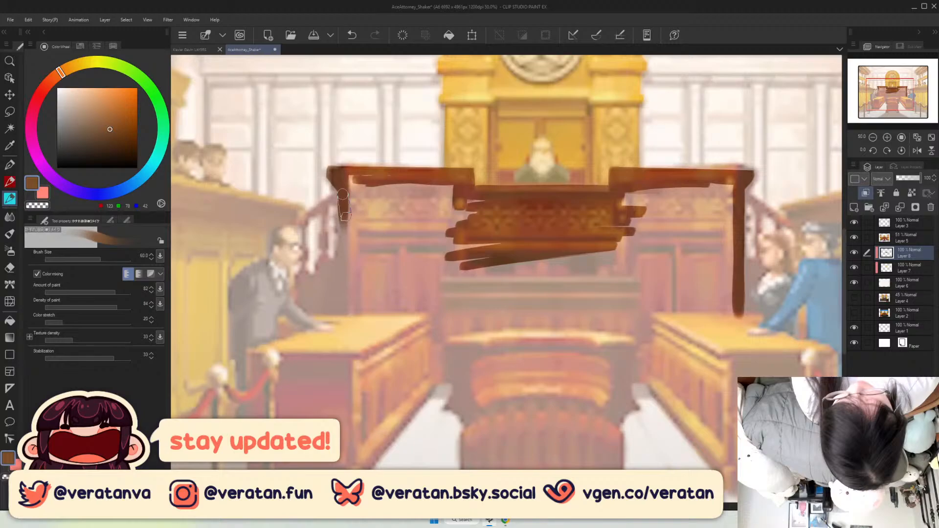
left_click(338, 324, "shift")
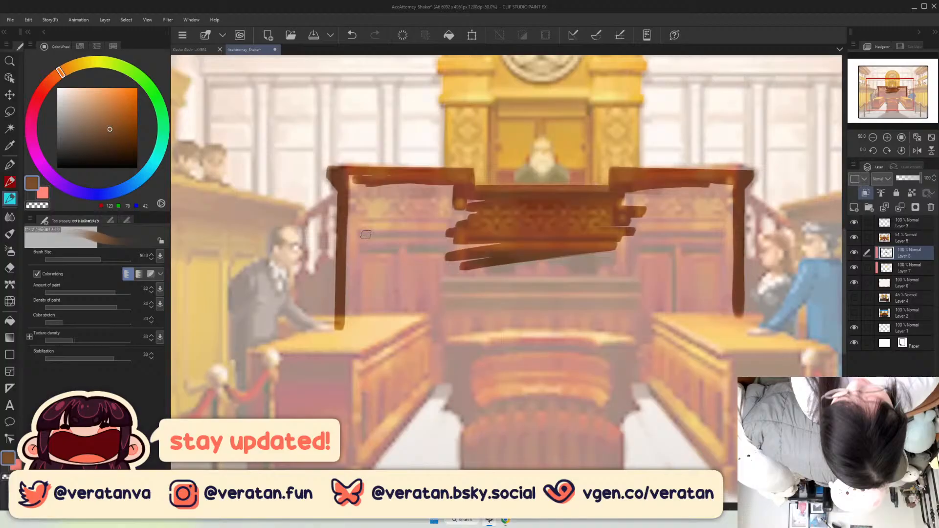
key("ctrl+z")
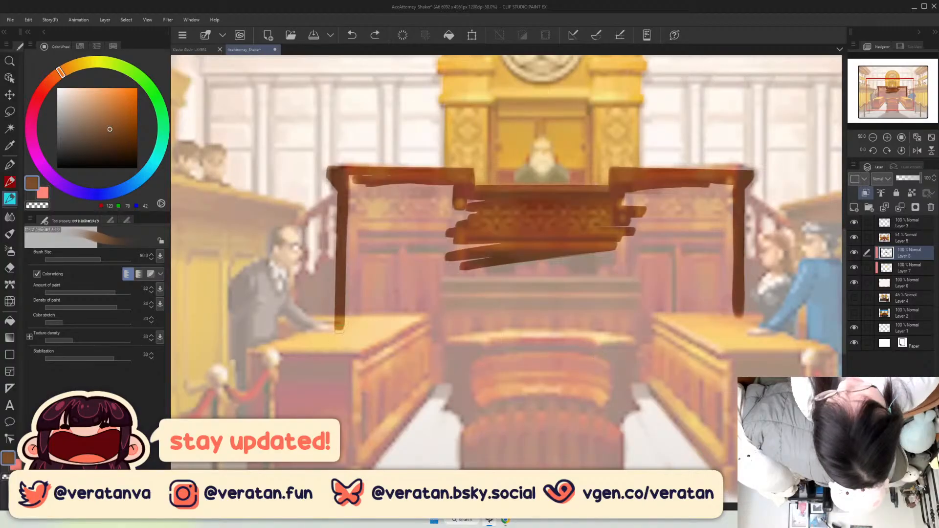
left_click(740, 328, "shift")
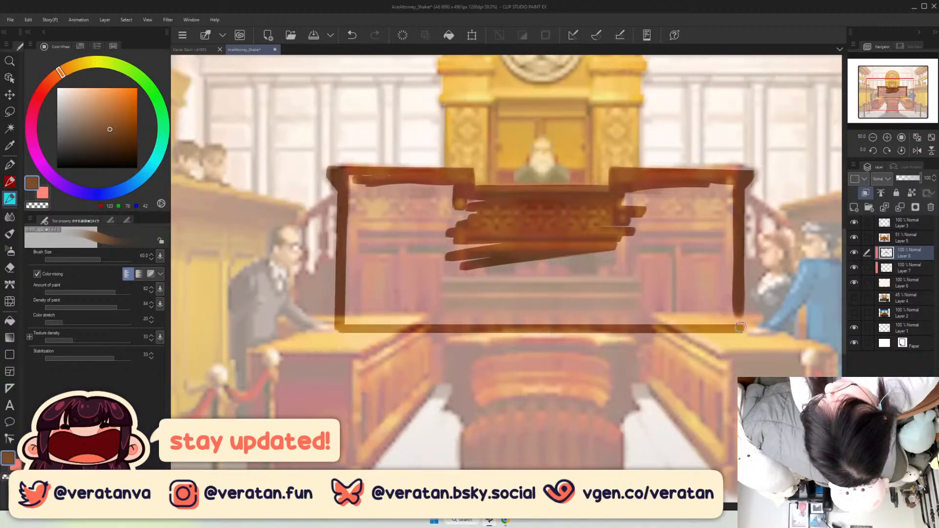
Fill the inside of the bench outline with solid brown, from the left section across to the right one.
mouse_move(344, 319)
left_mouse_down()
mouse_move(378, 189)
mouse_move(392, 252)
mouse_move(391, 196)
mouse_move(410, 243)
mouse_move(355, 250)
left_mouse_up()
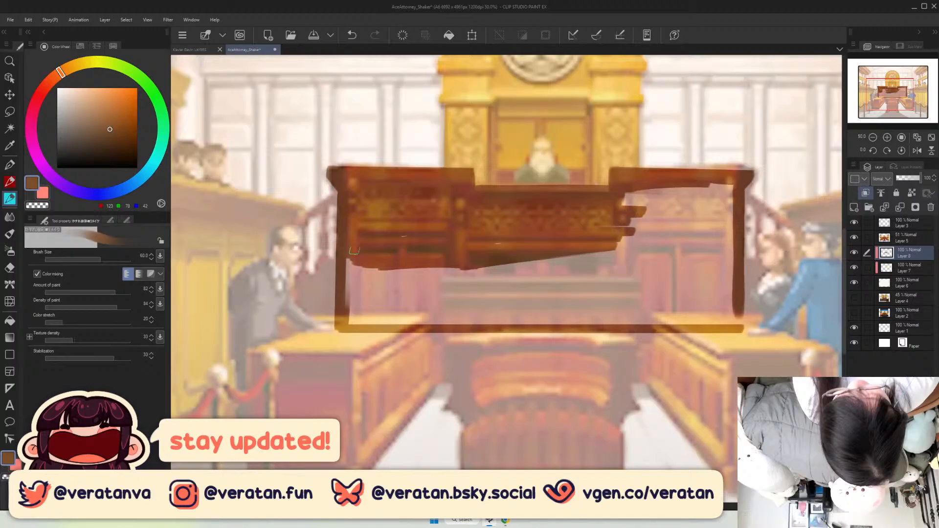
mouse_move(354, 250)
left_mouse_down()
mouse_move(423, 285)
mouse_move(431, 327)
mouse_move(452, 265)
left_mouse_up()
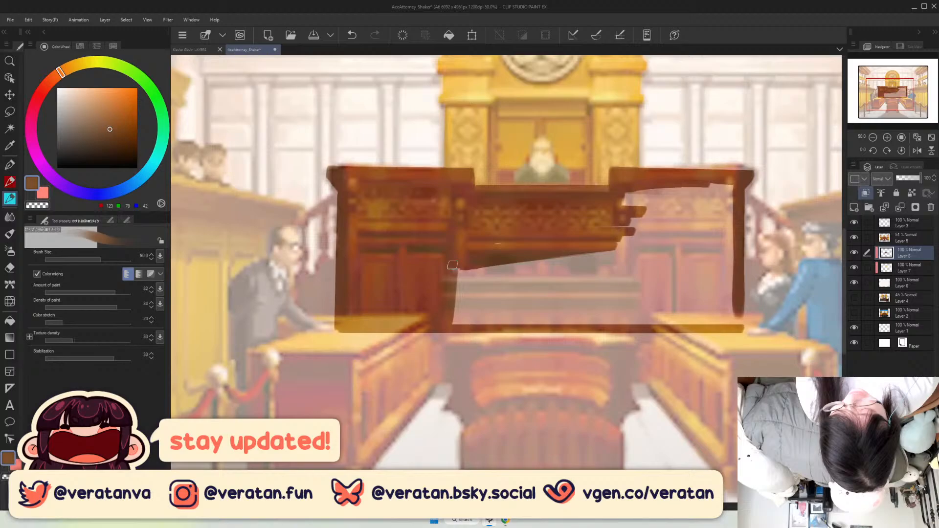
left_click_drag(453, 265, 489, 270)
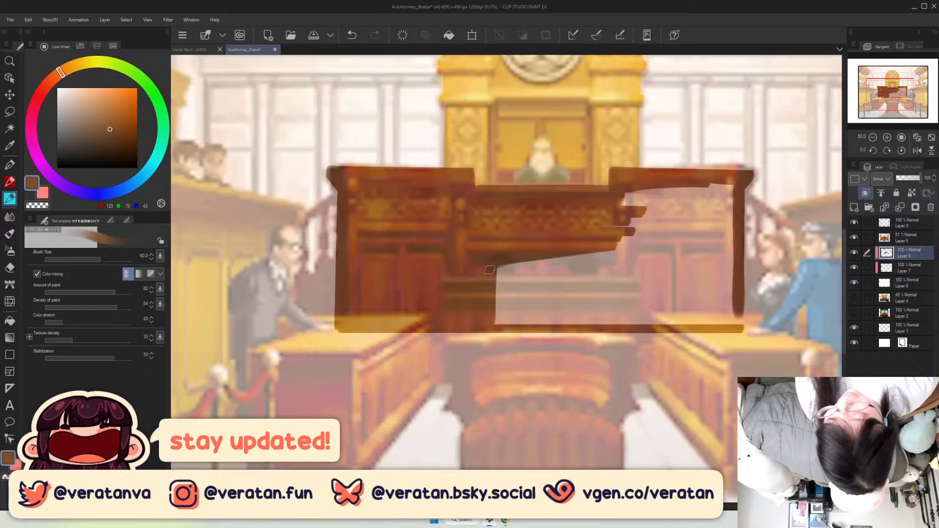
mouse_move(490, 269)
left_mouse_down()
mouse_move(640, 314)
mouse_move(654, 306)
mouse_move(690, 314)
mouse_move(727, 297)
mouse_move(738, 306)
mouse_move(710, 243)
left_mouse_up()
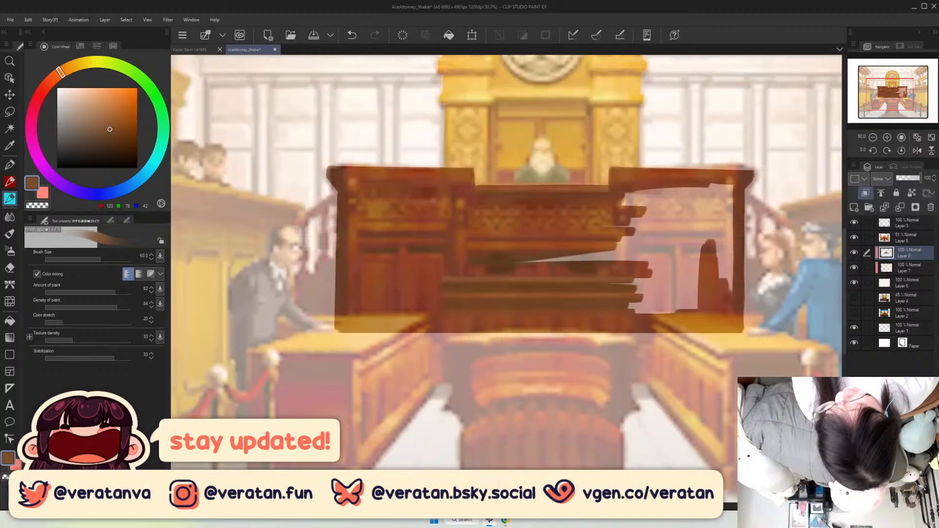
mouse_move(694, 269)
left_mouse_down()
mouse_move(664, 210)
mouse_move(665, 244)
mouse_move(690, 200)
left_mouse_up()
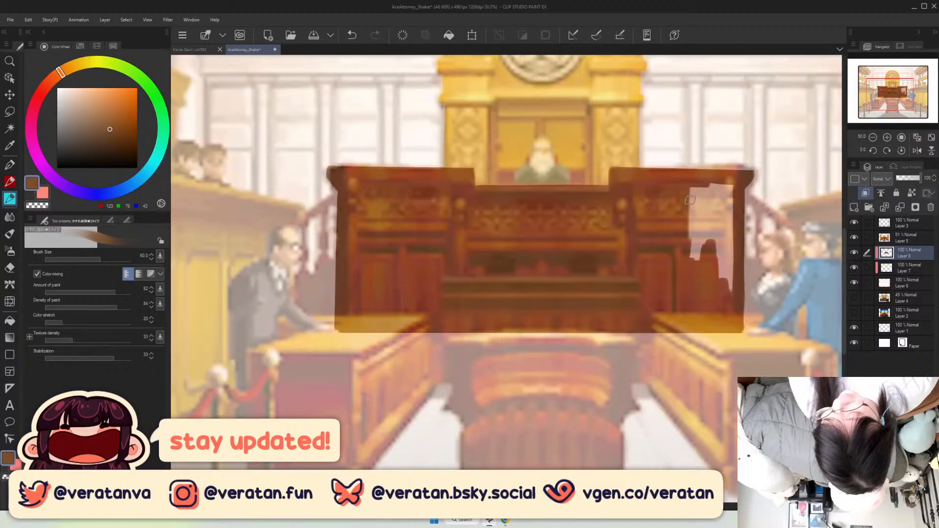
left_click_drag(690, 200, 726, 246)
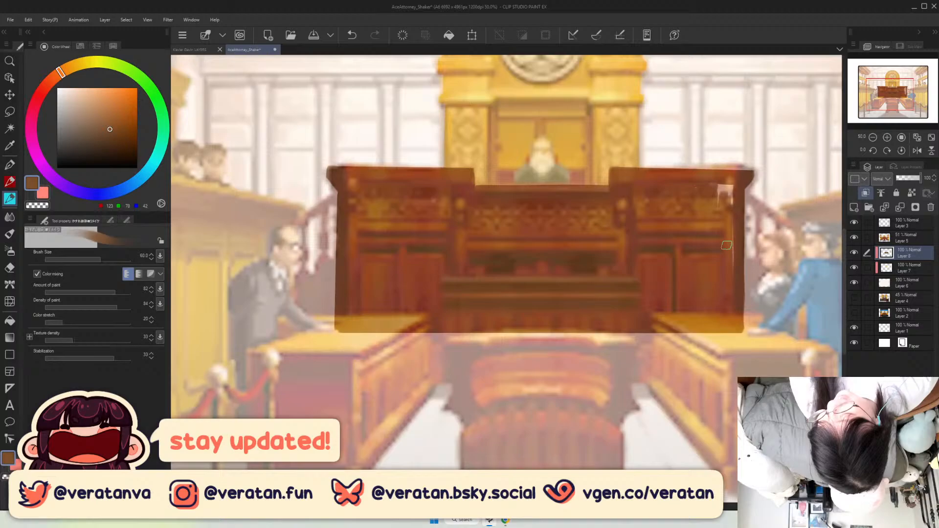
left_click_drag(727, 245, 714, 264)
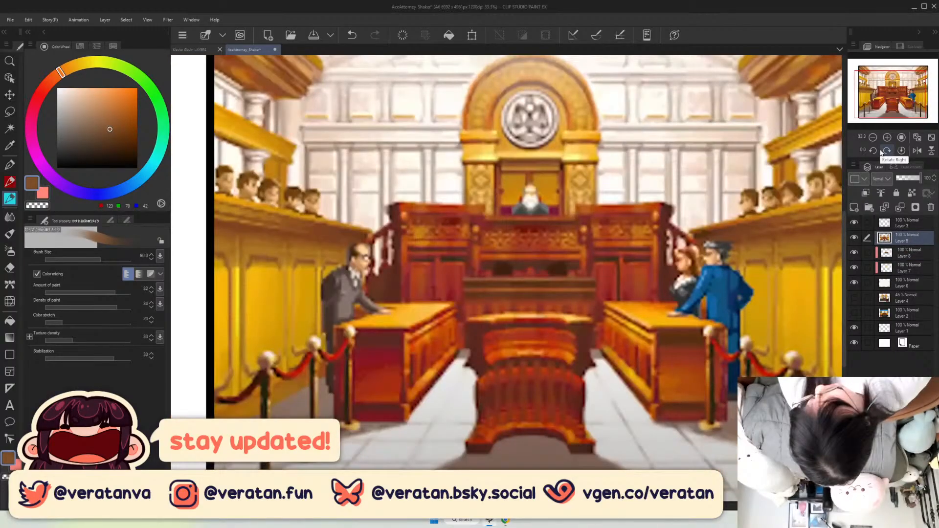
Outline the lower centre block beneath the bench in brown with two short uprights and a straight bottom edge, undoing the stray strokes.
left_click(854, 238)
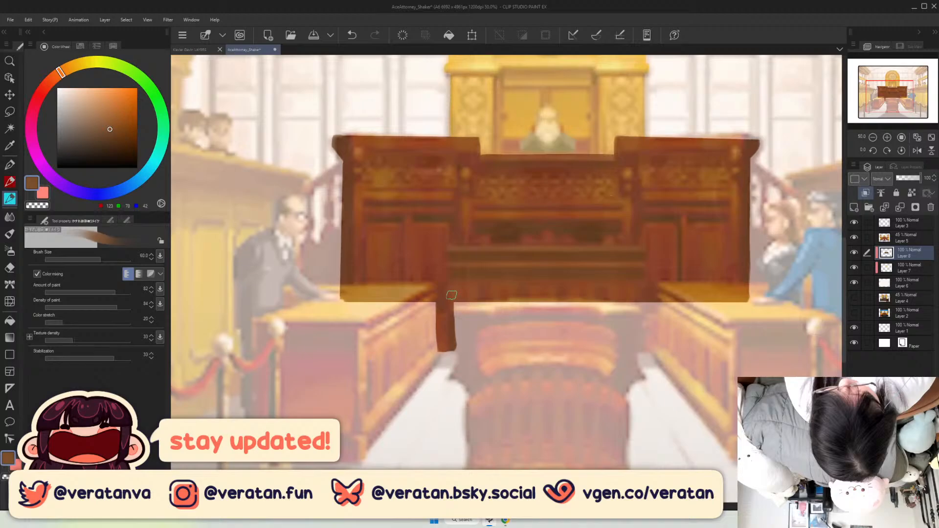
left_click_drag(451, 295, 426, 350)
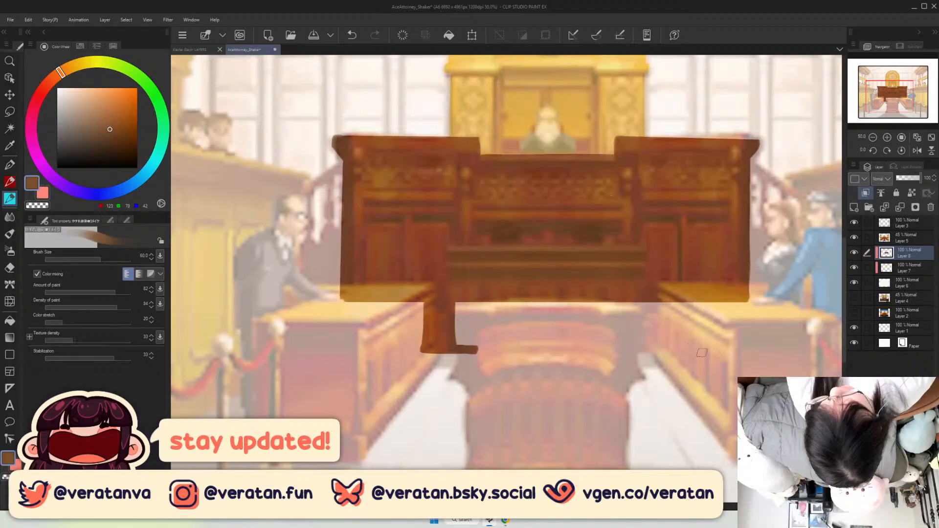
key("ctrl+z")
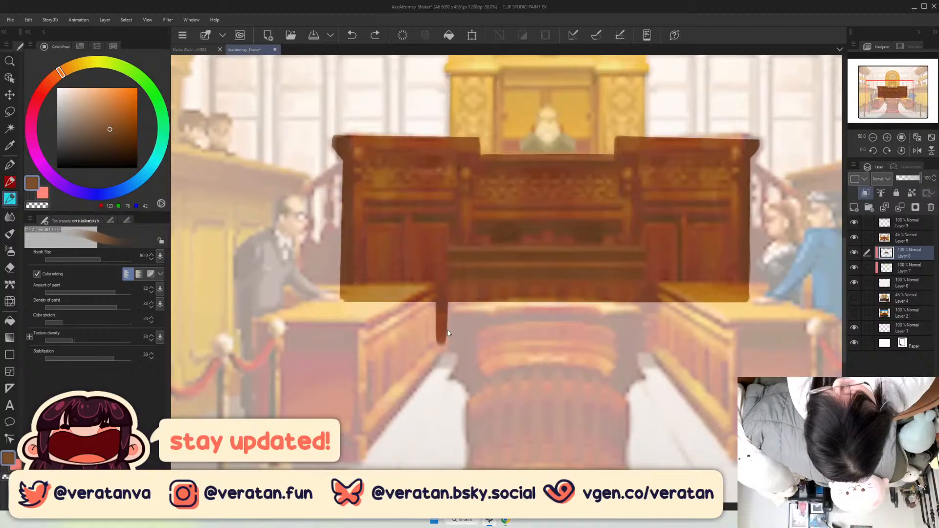
left_click_drag(448, 349, 655, 346)
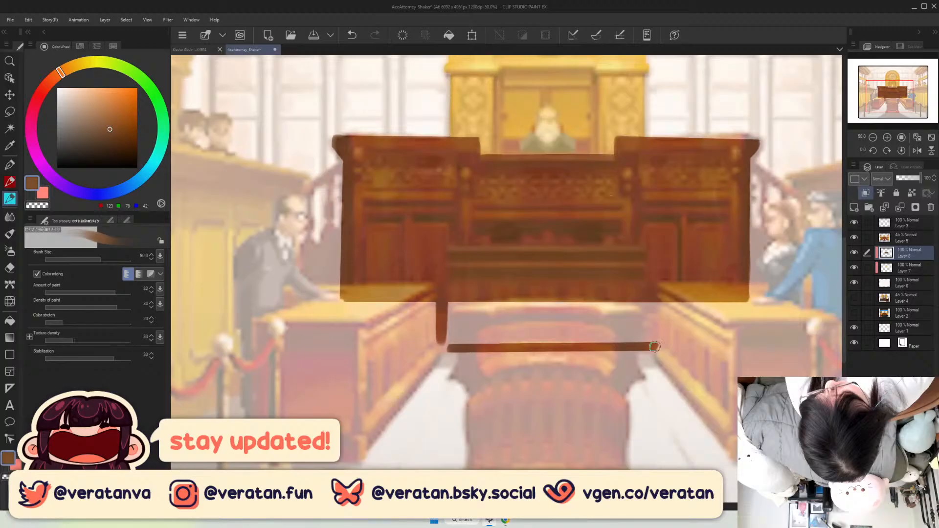
left_click_drag(659, 303, 655, 341)
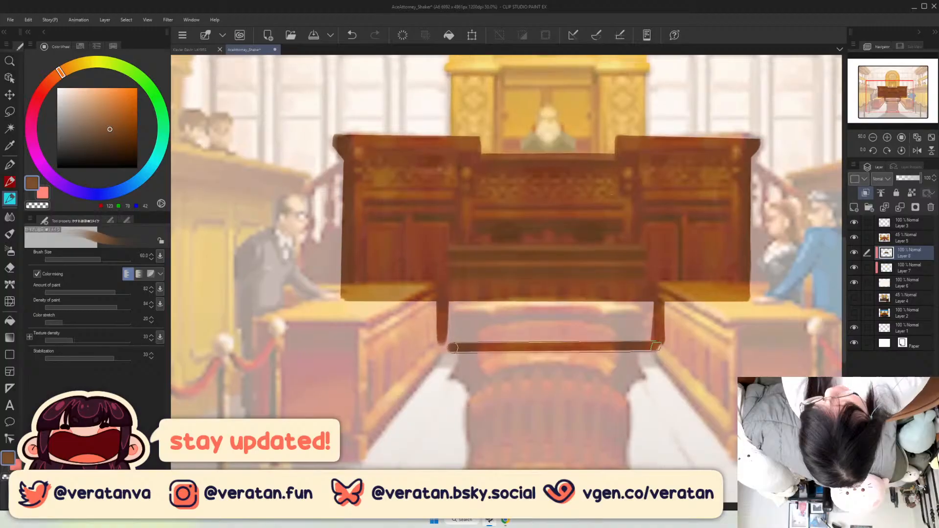
Thicken the bottom edge of the lower centre block and fill the block with solid brown out to its sides.
left_click(887, 138)
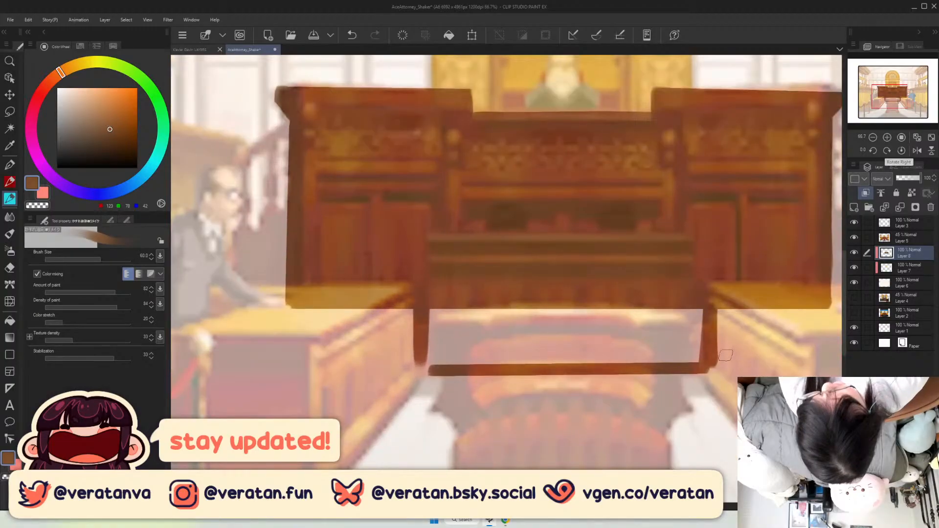
left_click_drag(704, 367, 434, 371)
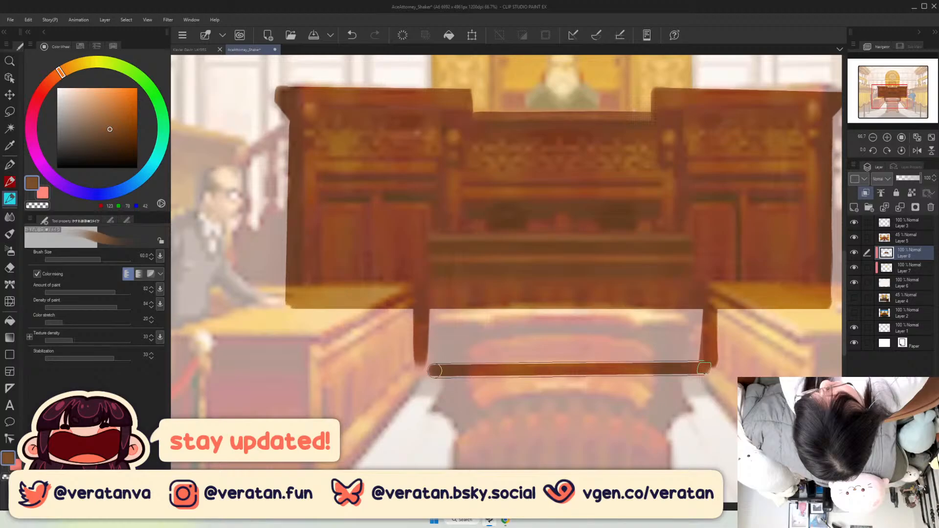
left_click(705, 368, "shift")
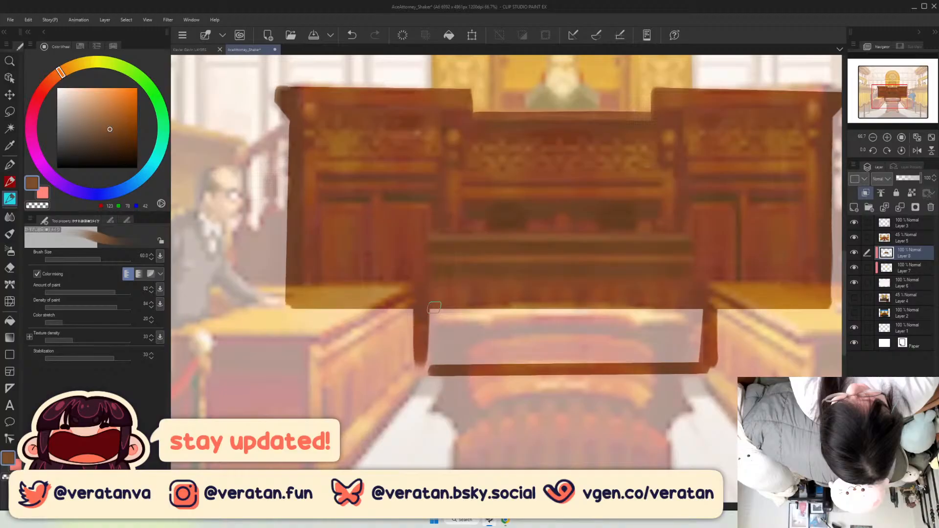
mouse_move(435, 308)
left_mouse_down()
mouse_move(574, 360)
mouse_move(647, 341)
left_mouse_up()
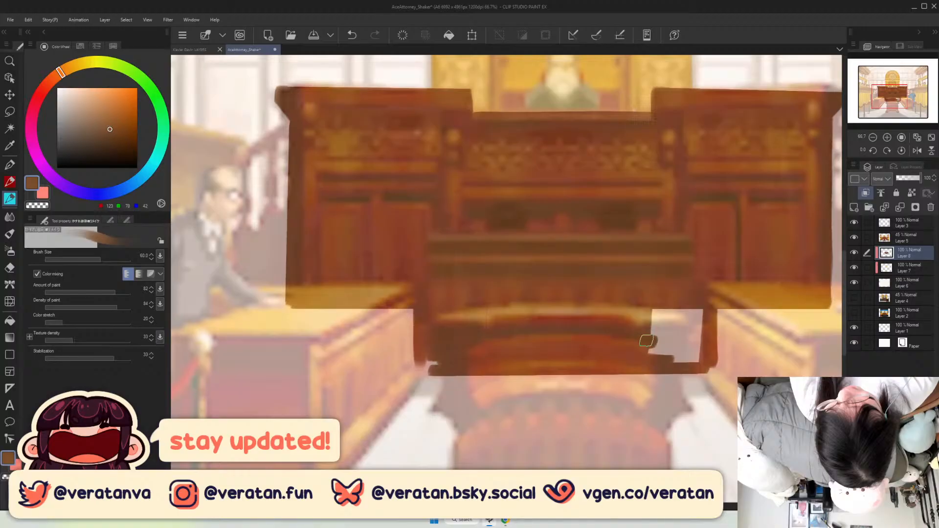
mouse_move(646, 341)
left_mouse_down()
mouse_move(721, 368)
mouse_move(427, 366)
left_mouse_up()
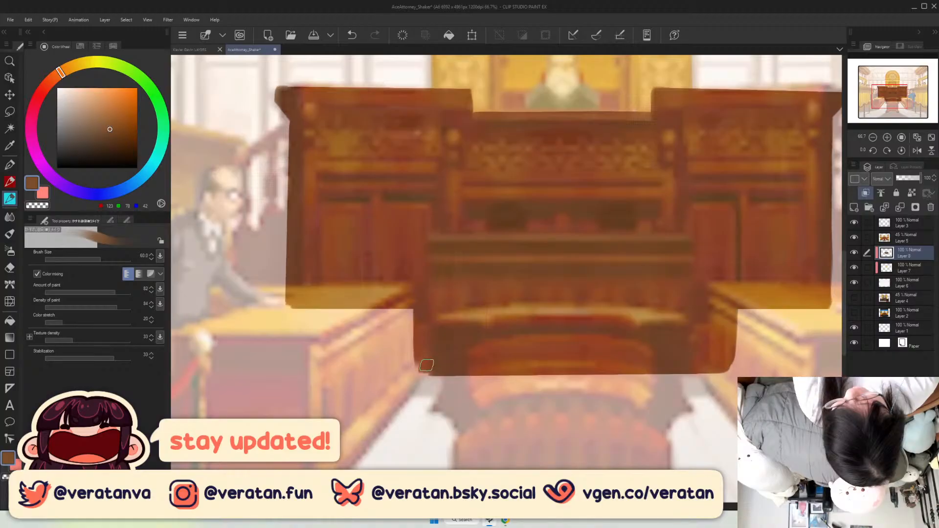
left_click_drag(427, 365, 394, 300)
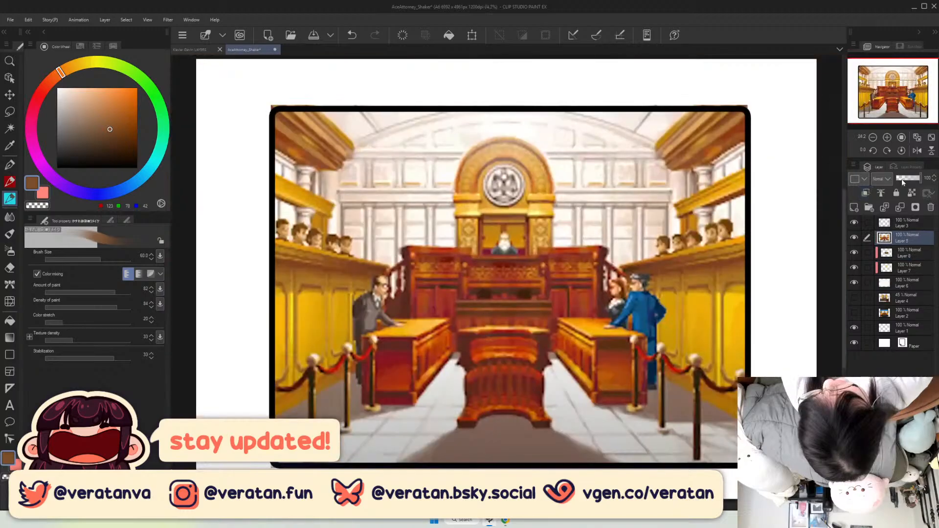
Fade reference Layer 5 to 40% opacity and recolour the judge's arch with a muted tan (RGB 217, 182, 134) fill on the clipped layer above it.
left_click_drag(904, 182, 910, 181)
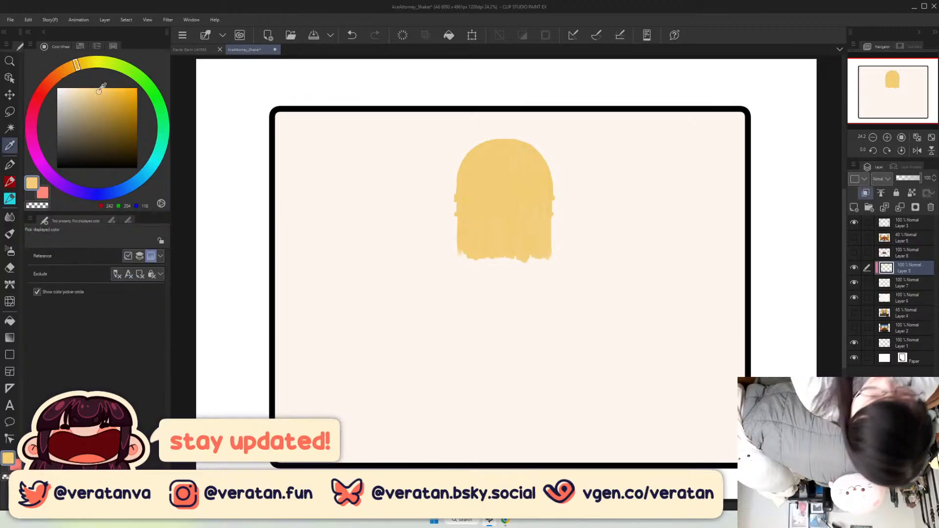
left_click_drag(99, 92, 95, 95)
left_click(71, 67)
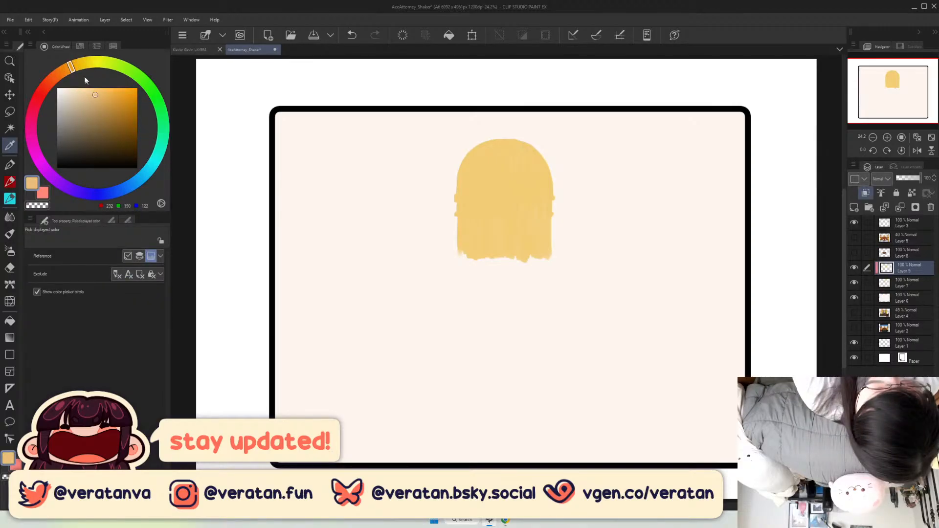
left_click(88, 99)
left_click(68, 68)
key("g")
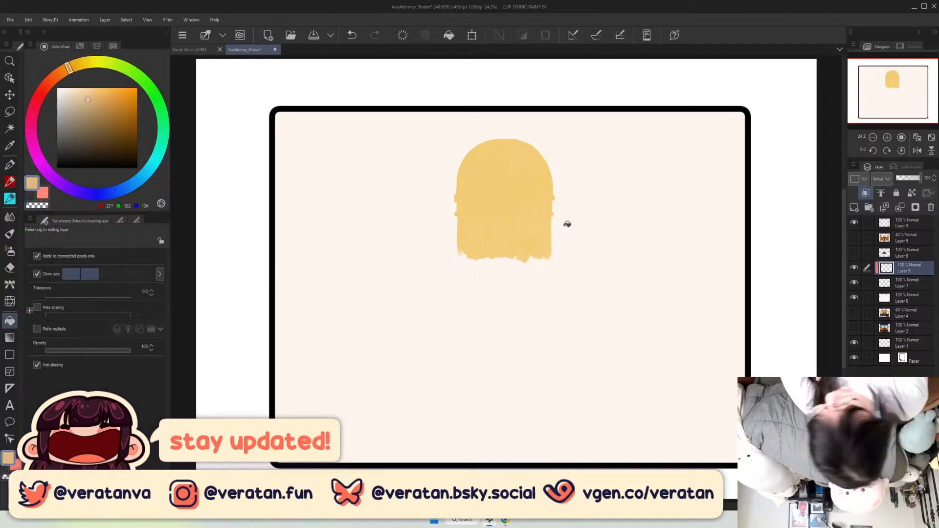
left_click(568, 224)
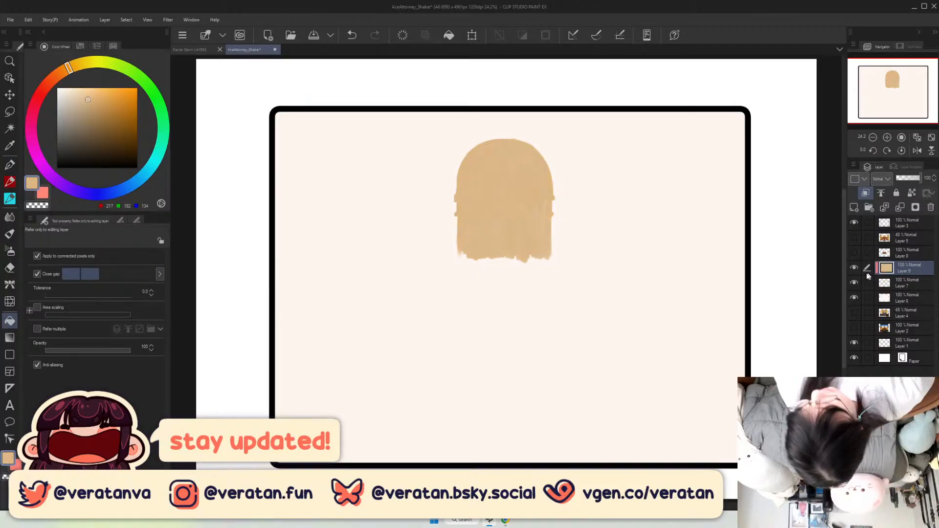
Show the brown bench layer again and reduce the brush size to 50 for painting on Layer 9 above it.
left_click(855, 253)
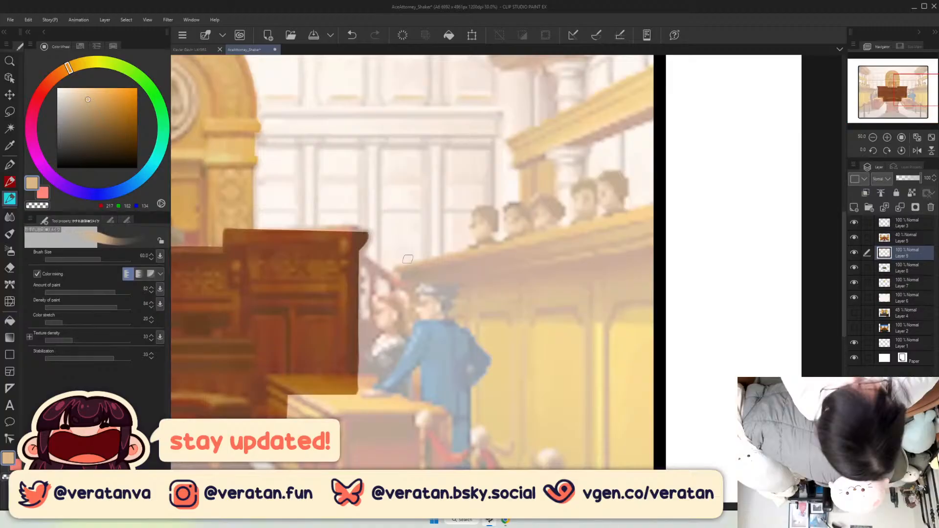
key("bracketleft")
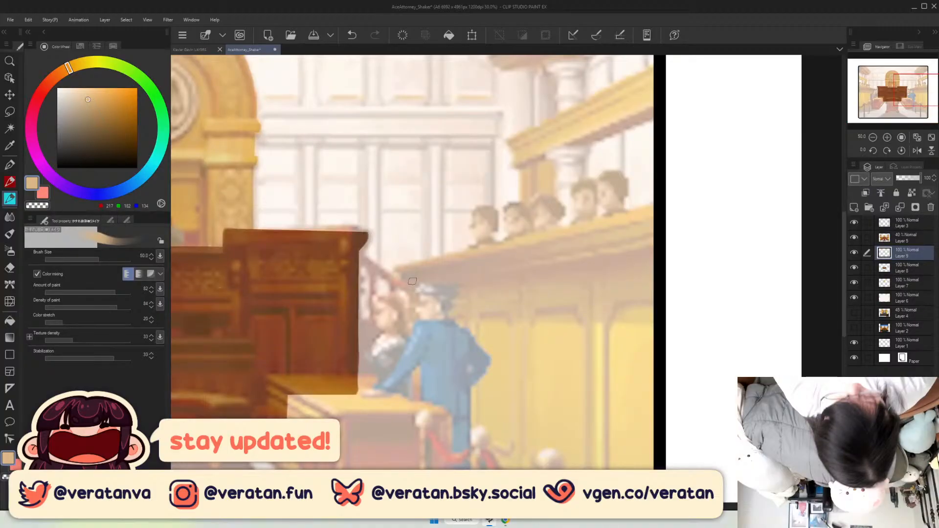
Trace the near corner and the slanted top edge of the right-hand jury box in tan on Layer 9.
left_click_drag(419, 288, 400, 270)
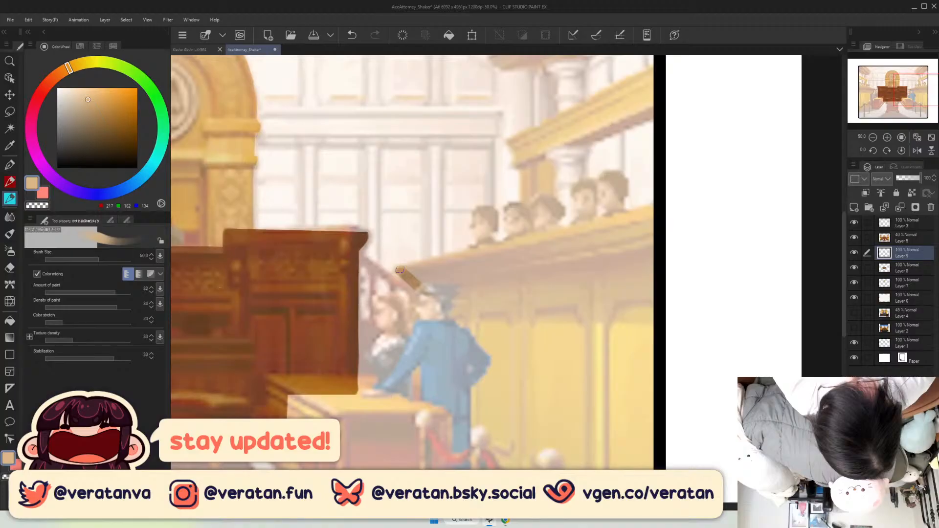
key("ctrl+z")
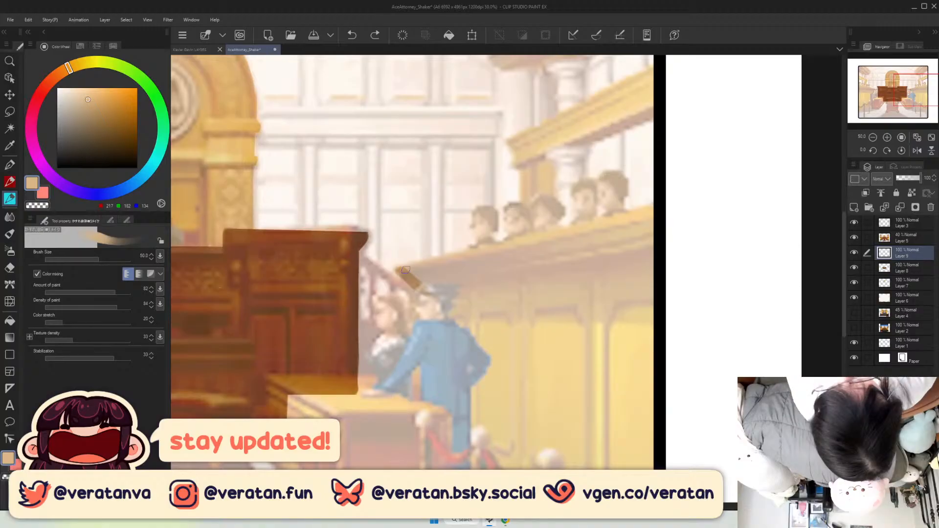
left_click_drag(406, 270, 579, 222)
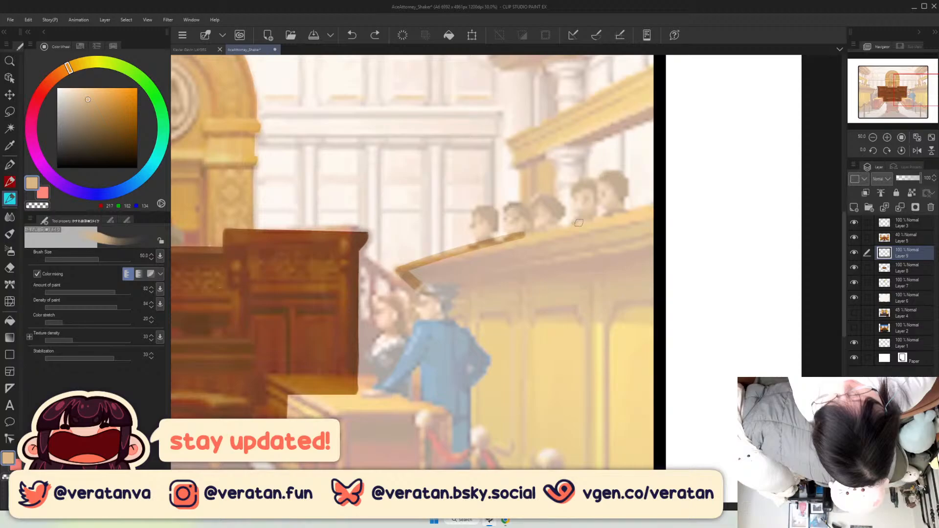
left_click_drag(579, 223, 659, 214)
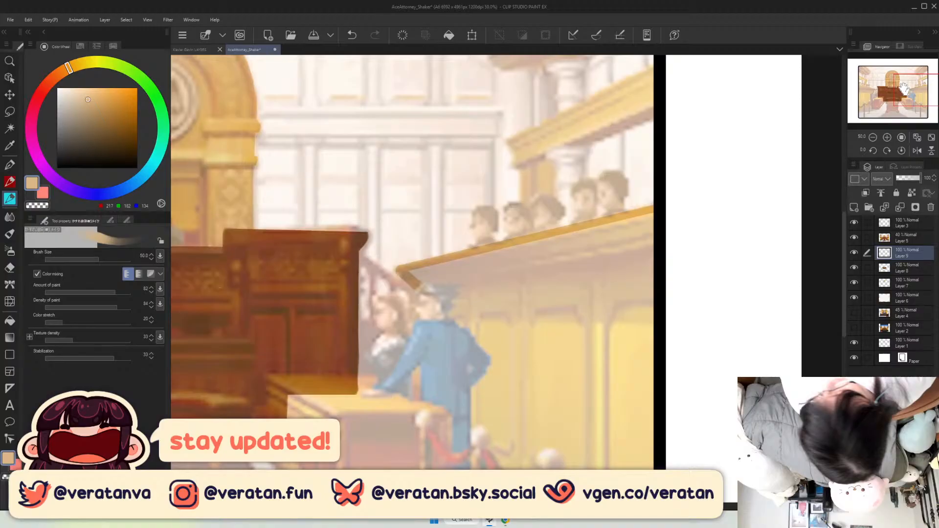
Thicken the tan painting beneath the top ledge of the right-hand jury box, around the guard's hat.
left_click_drag(905, 87, 884, 89)
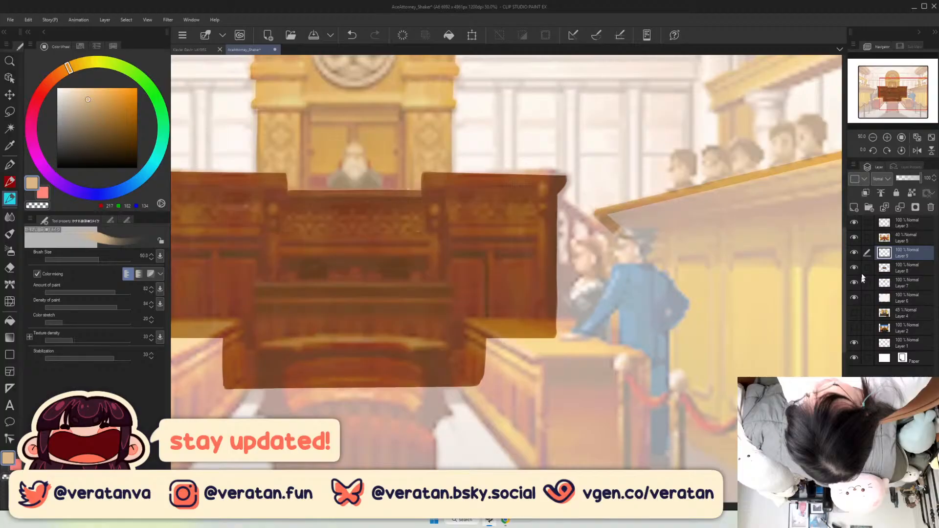
key("ctrl+0")
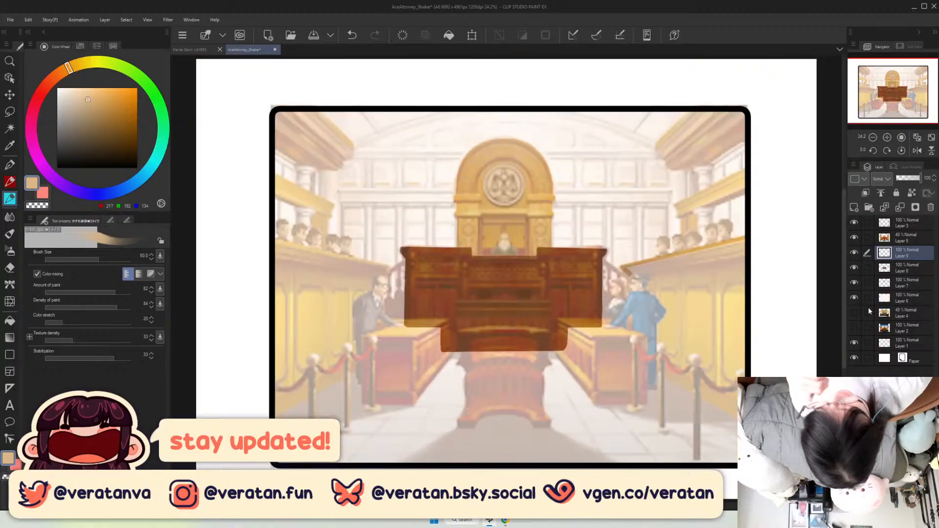
scroll(893, 109, "up", 1)
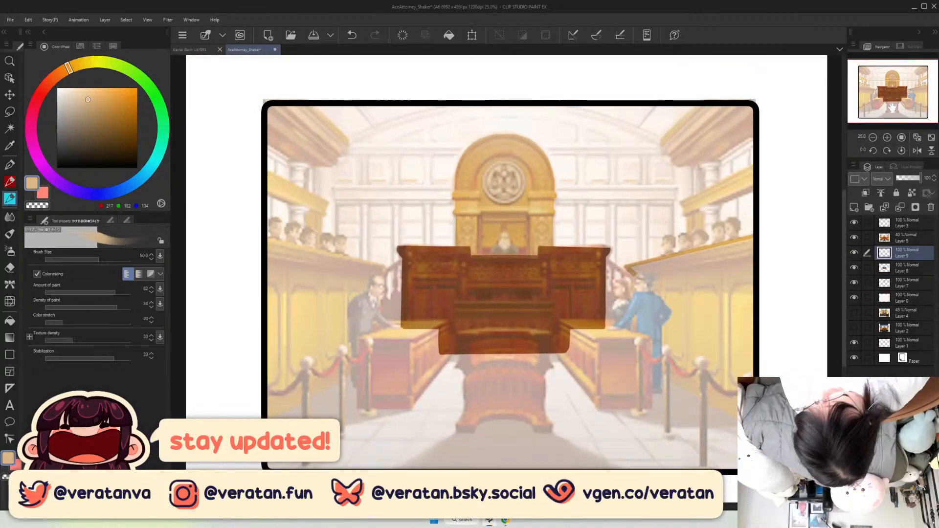
scroll(893, 108, "up", 1)
left_click(909, 97)
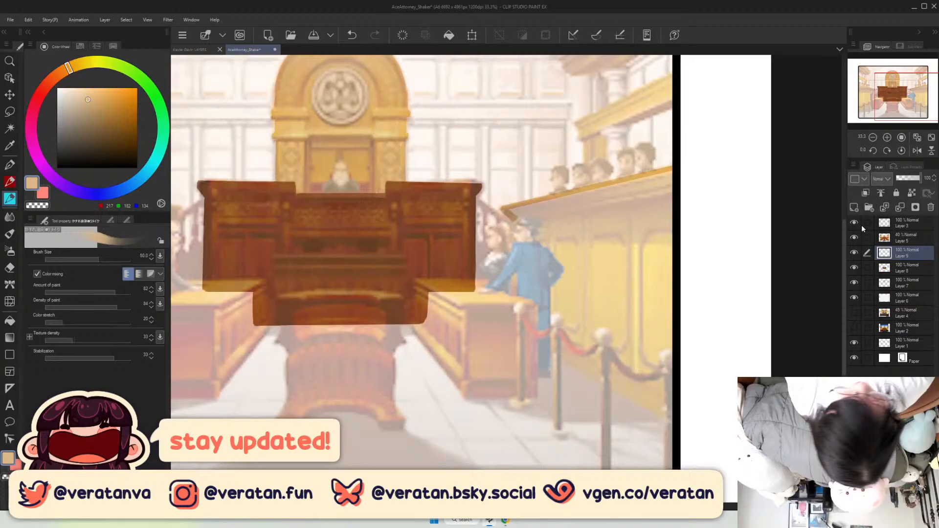
scroll(548, 155, "up", 2)
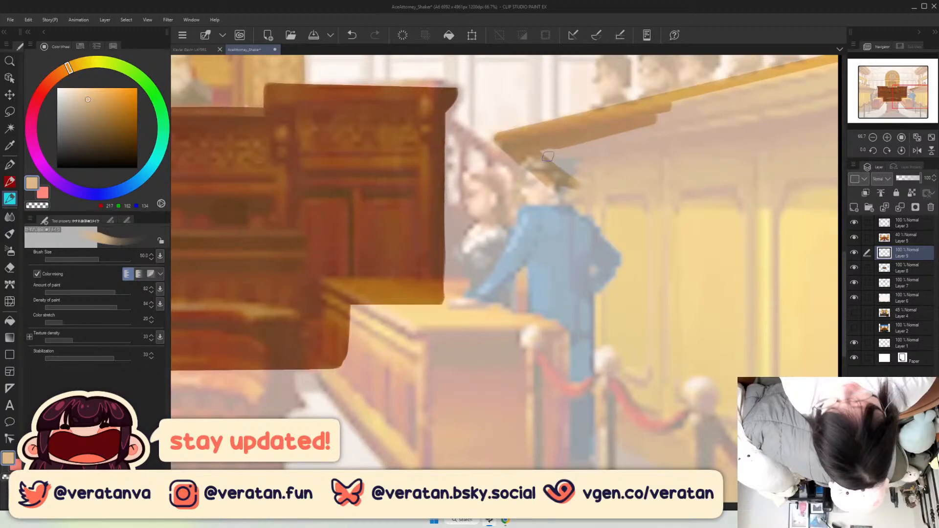
left_click_drag(548, 157, 593, 180)
Hide Layer 6 and Layer 7 and show the second courtroom reference on Layer 2.
key("ctrl+minus")
left_click(854, 298)
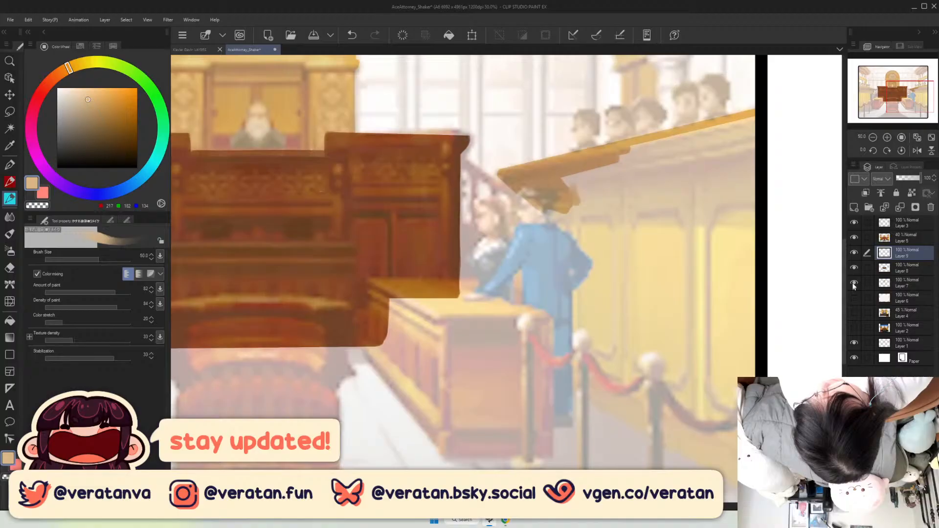
left_click(854, 283)
left_click(855, 328)
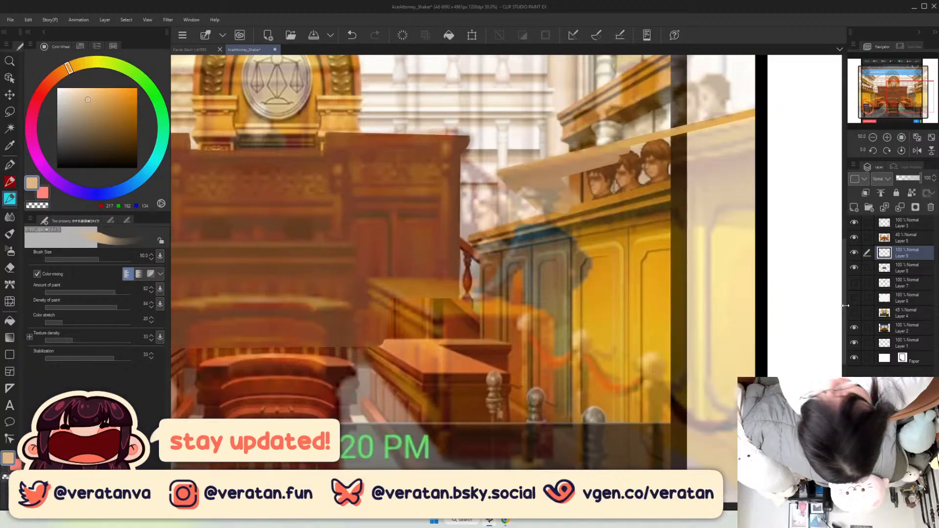
key("k")
left_click_drag(657, 301, 664, 284)
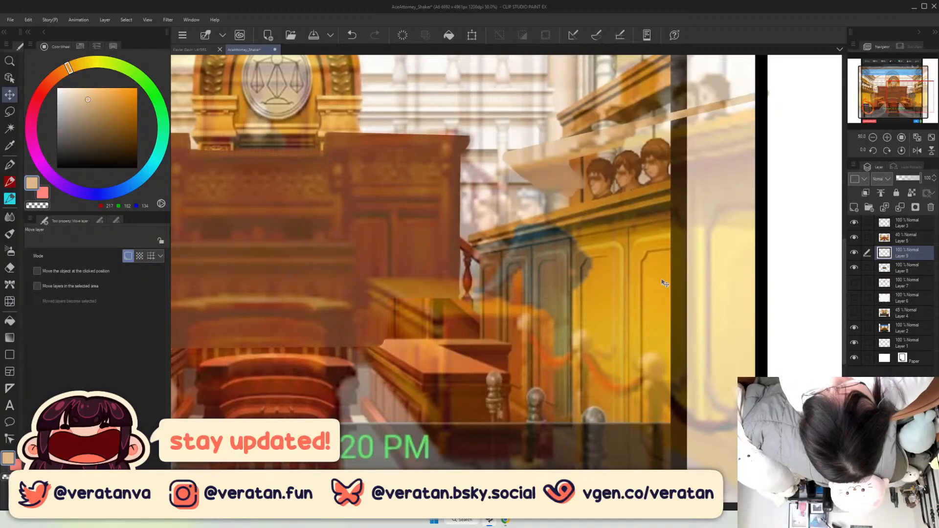
key("ctrl+z")
key("ctrl+z")
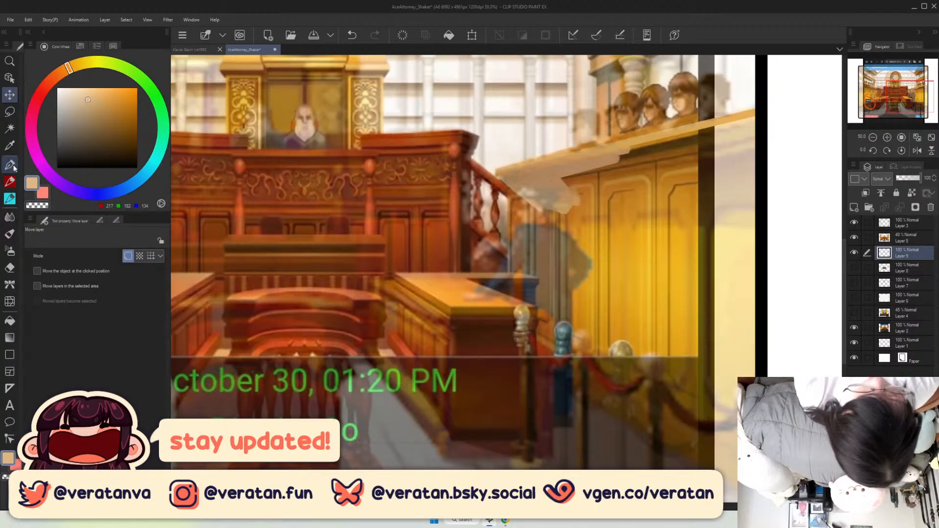
Fill the front of the right-hand jury box in tan, enlarging the brush to 100, and hide the Layer 2 reference.
left_click(10, 198)
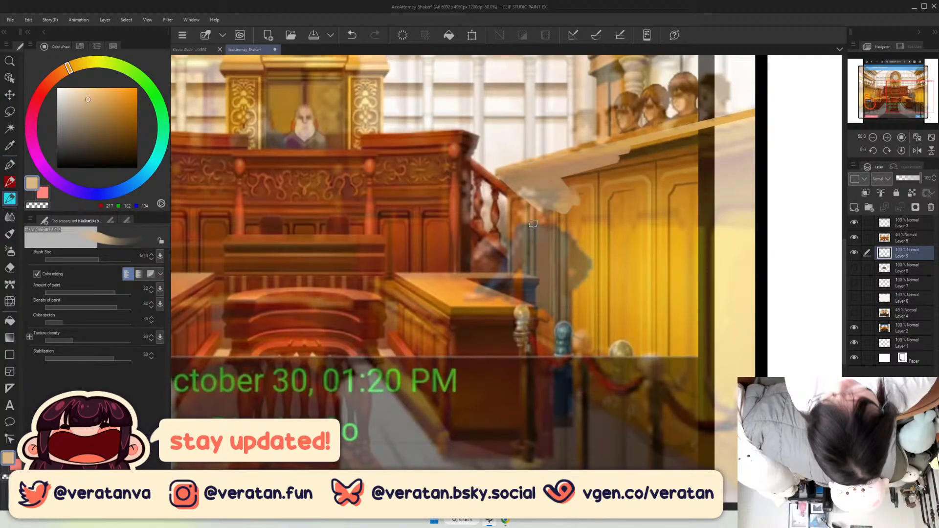
left_click_drag(511, 191, 512, 196)
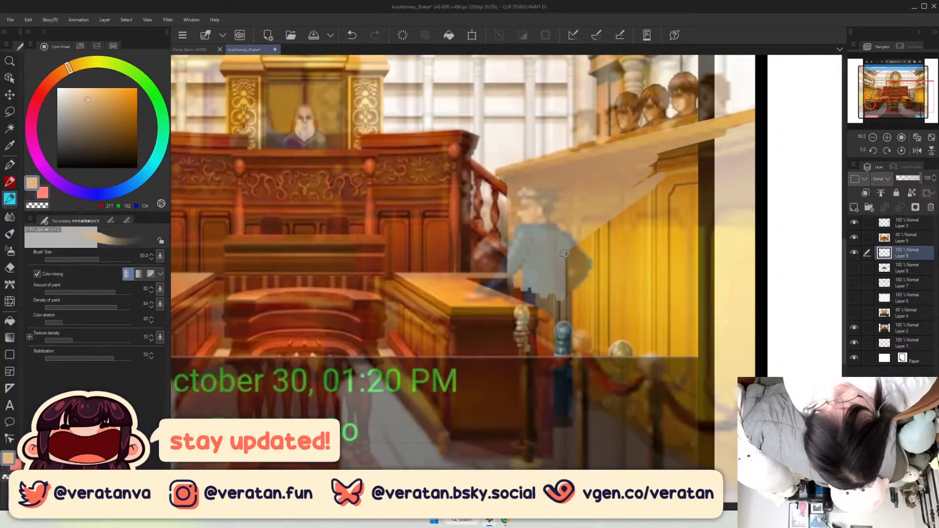
mouse_move(565, 254)
left_mouse_down()
mouse_move(512, 278)
mouse_move(522, 277)
left_mouse_up()
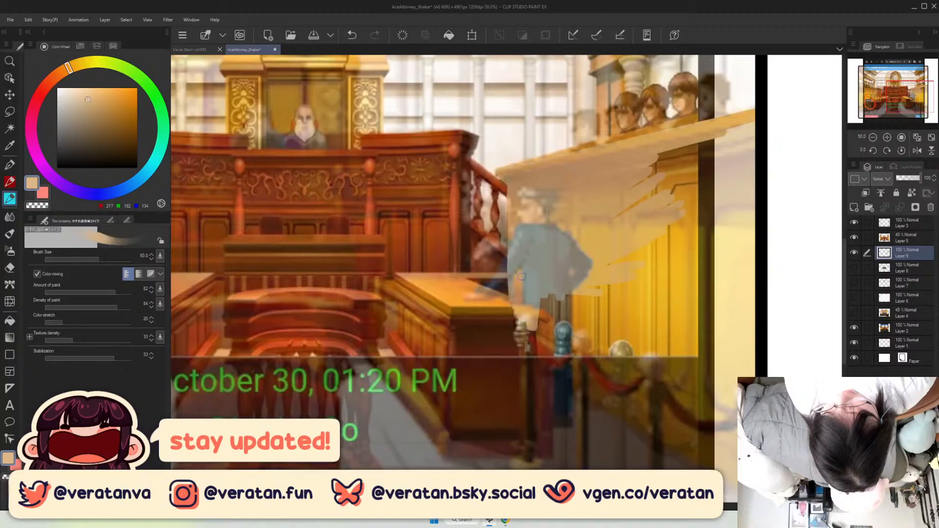
key("ctrl+z")
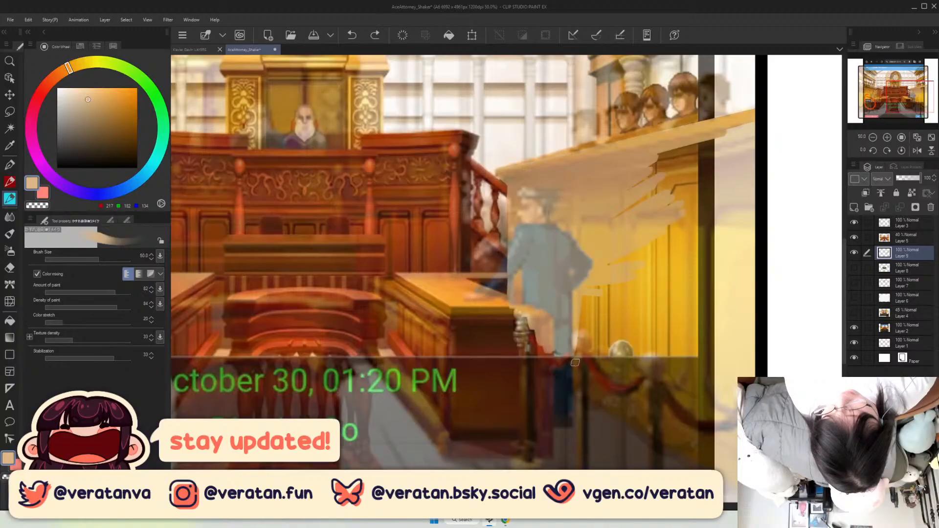
key("bracketright")
left_click_drag(576, 363, 617, 362)
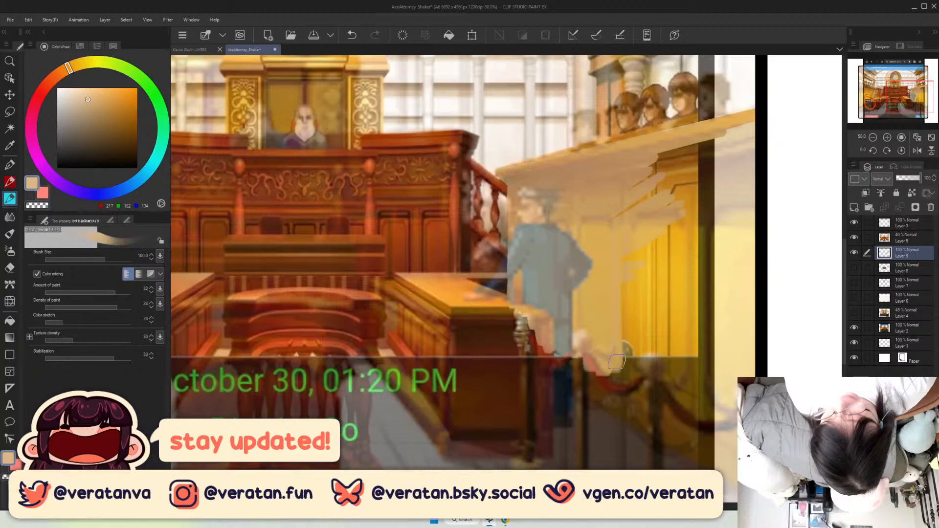
left_click(854, 327)
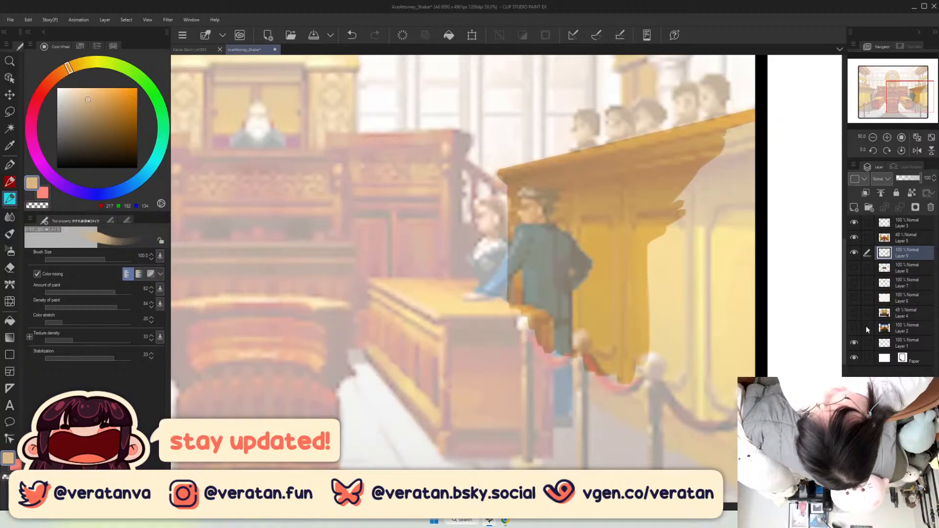
left_click_drag(516, 311, 513, 352)
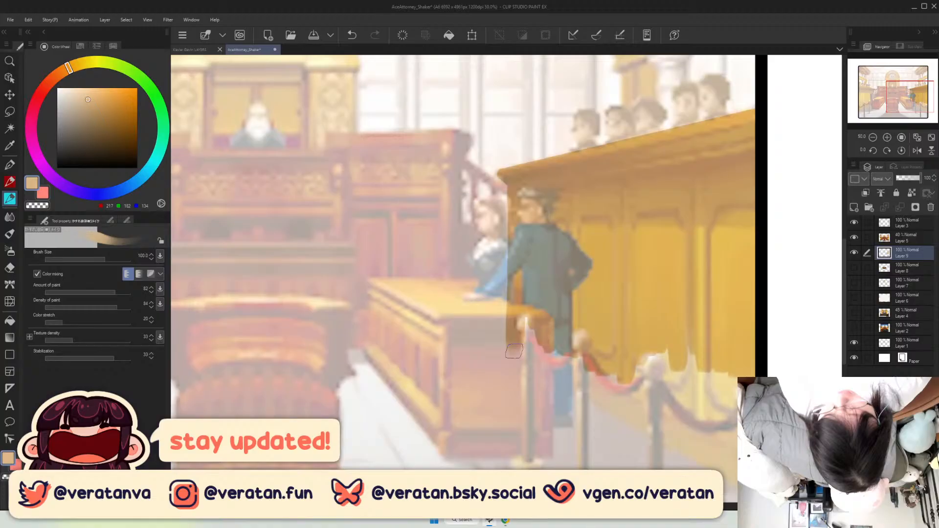
Trace the jury box's slanted bottom edge with a straight tan line at brush size 50.
key("bracketleft")
key("bracketleft")
key("bracketleft")
key("bracketleft")
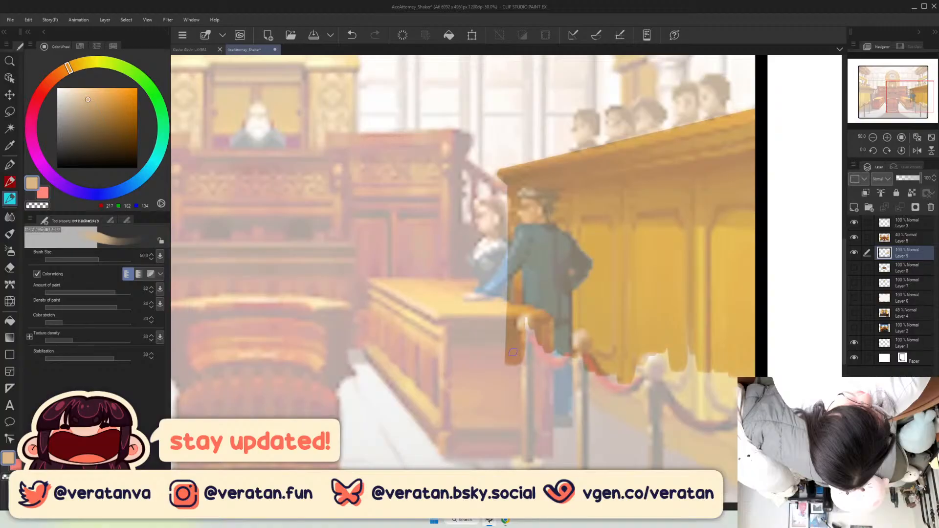
left_click_drag(513, 352, 562, 381)
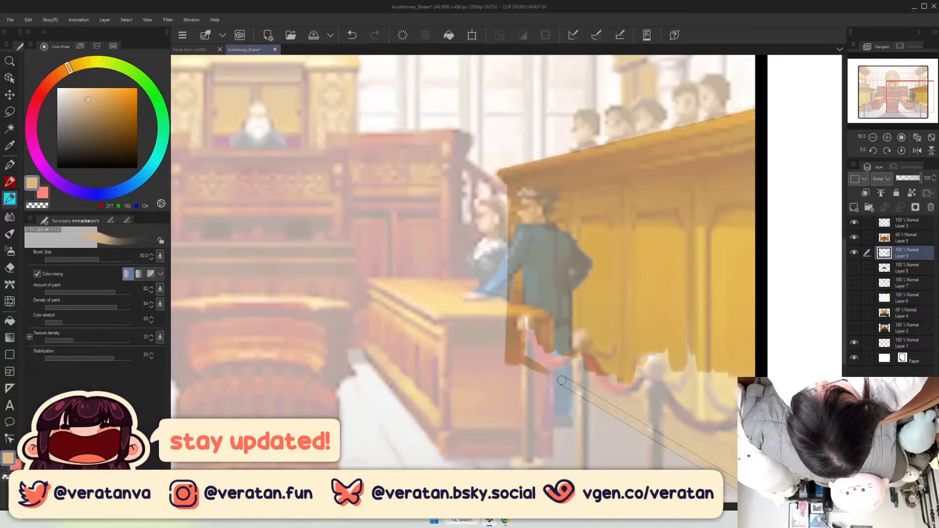
left_click(557, 378, "shift")
Trim the jury box's lower corner with transparent colour and fill the remaining gaps above the bottom edge in tan.
key("c")
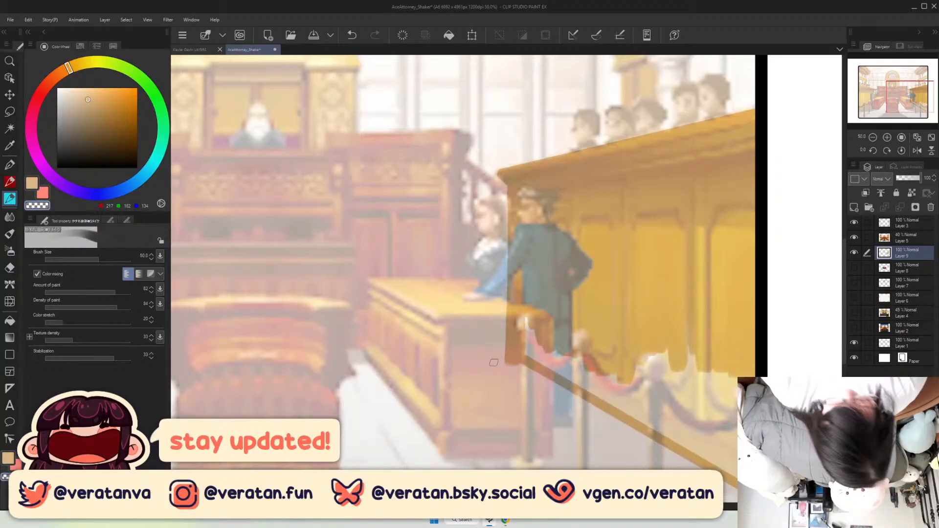
left_click(12, 167)
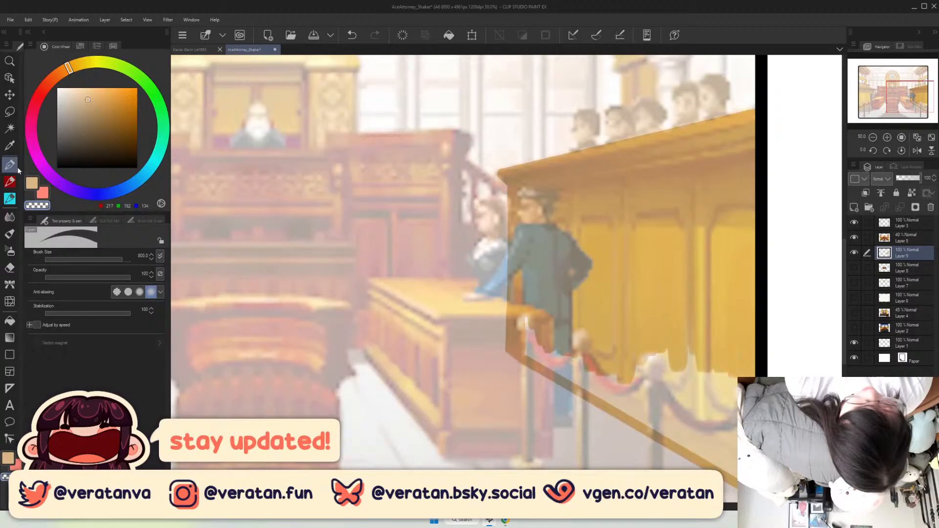
left_click(10, 198)
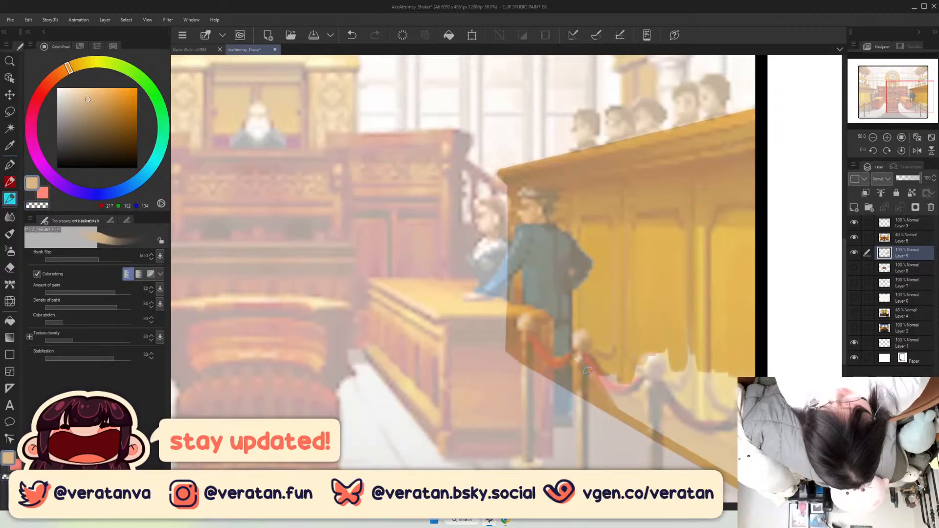
left_click_drag(588, 371, 612, 379)
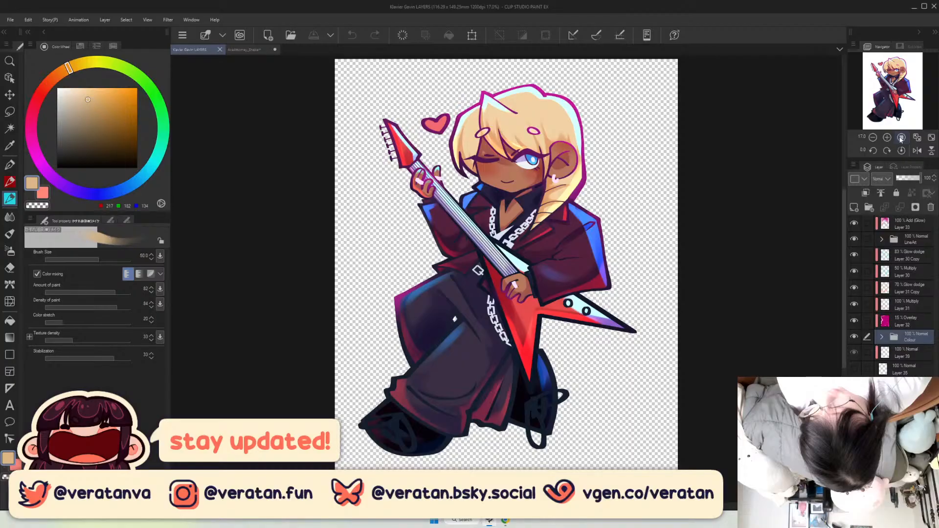
Return to the courtroom document, isolate the painted shapes, and make Layer 8 and Layer 7 solid by duplicating them and merging the copies.
key("ctrl+Tab")
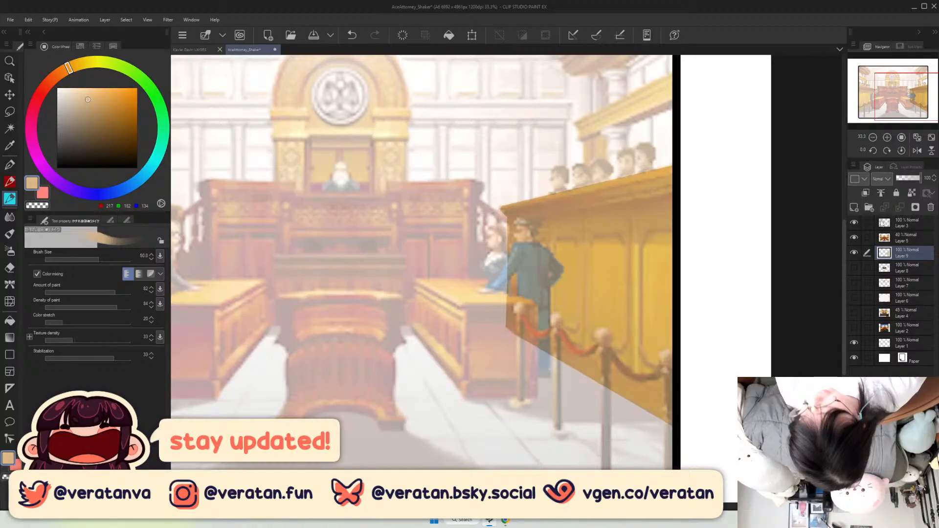
left_click(854, 252, "alt")
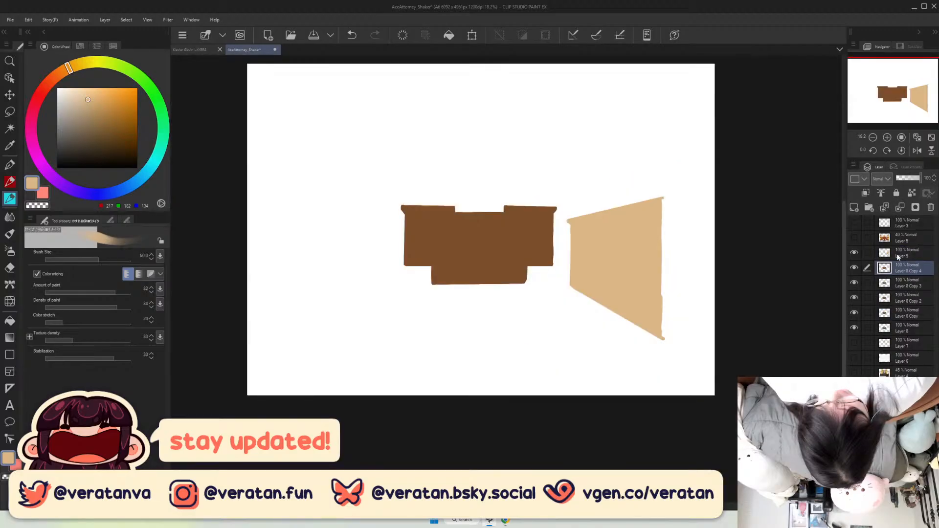
key("ctrl+e")
key("ctrl+e")
key("ctrl+e")
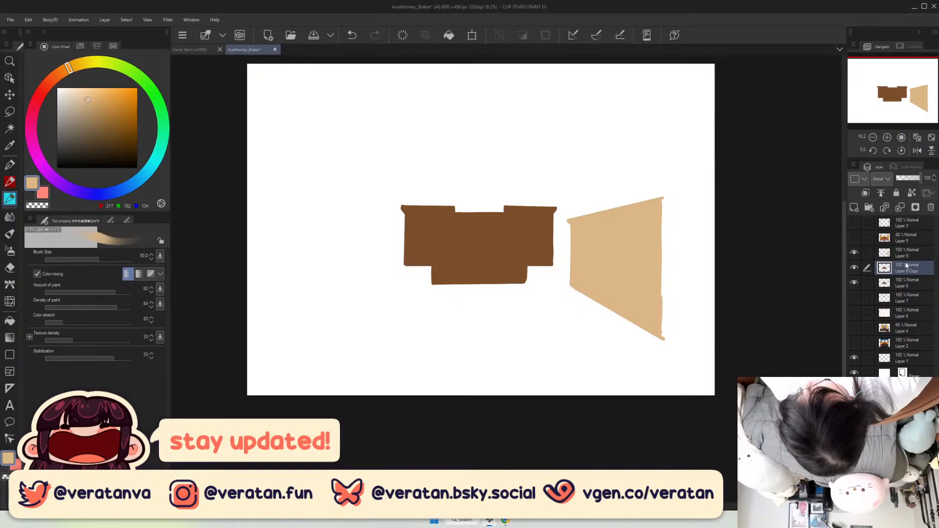
key("ctrl+e")
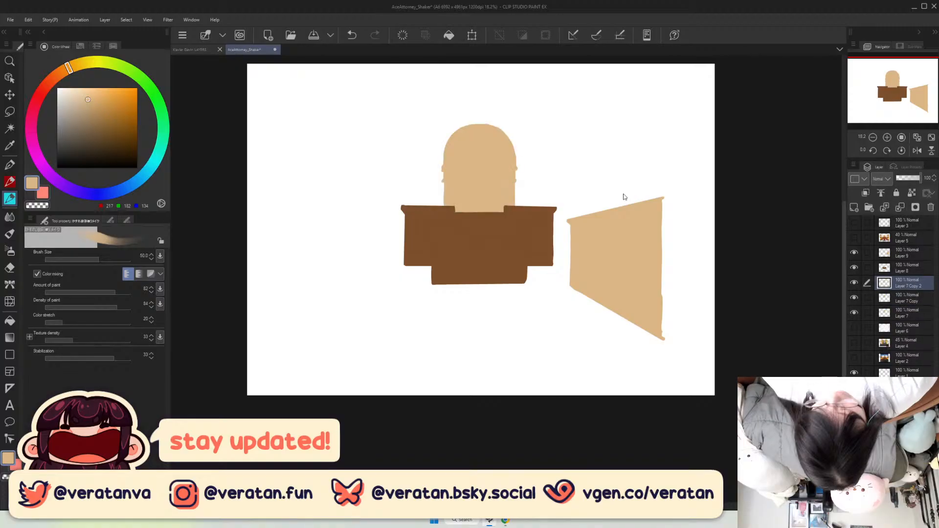
key("ctrl+e")
key("ctrl+e")
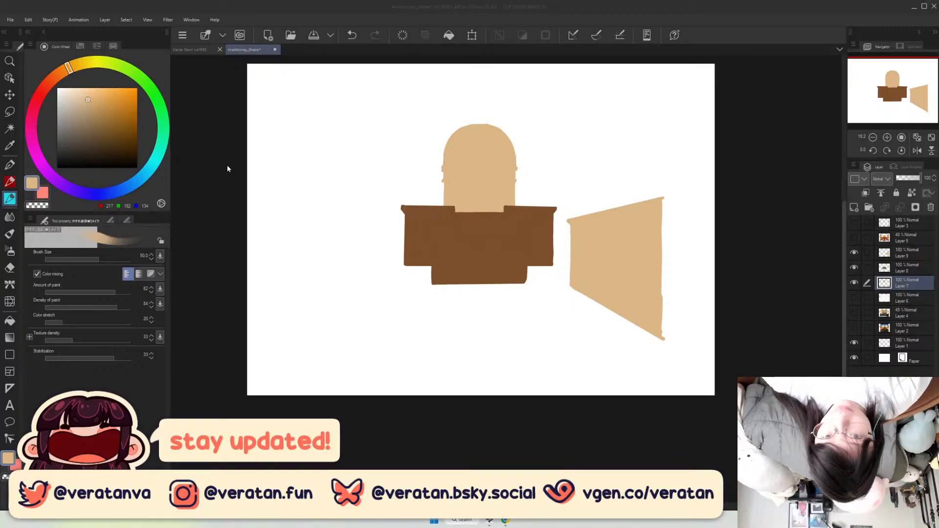
Duplicate the Layer 9 jury box, flip the copy horizontally, and place it over the opposite jury box in the Layer 5 reference.
left_click(908, 253)
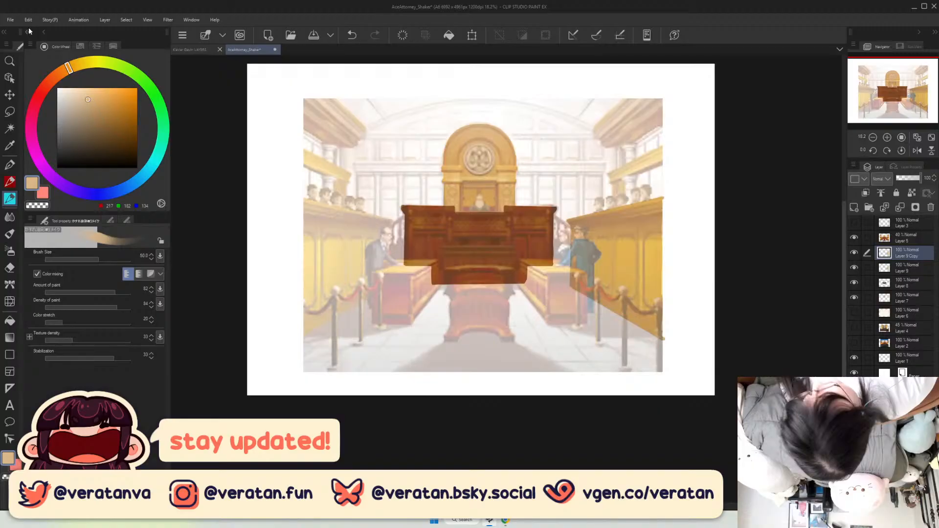
left_click(50, 20)
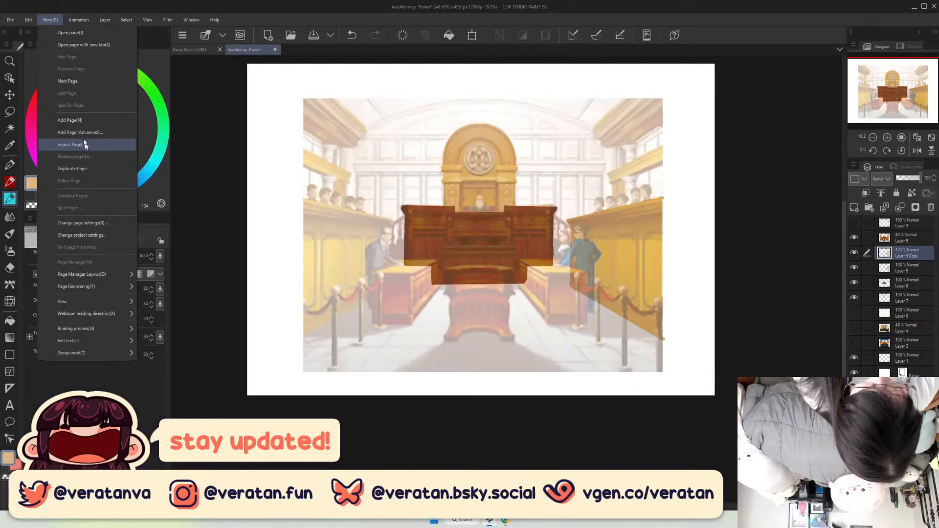
key("Escape")
key("ctrl+t")
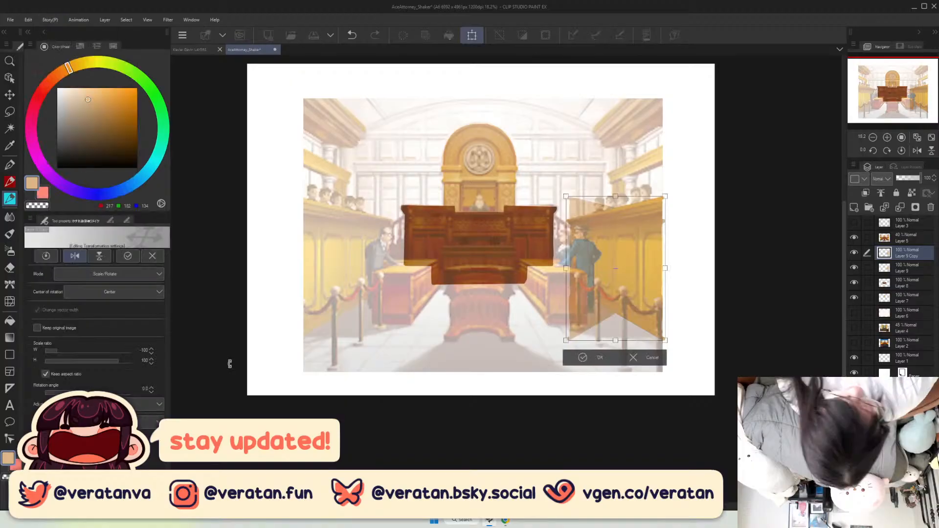
left_click_drag(615, 268, 464, 269)
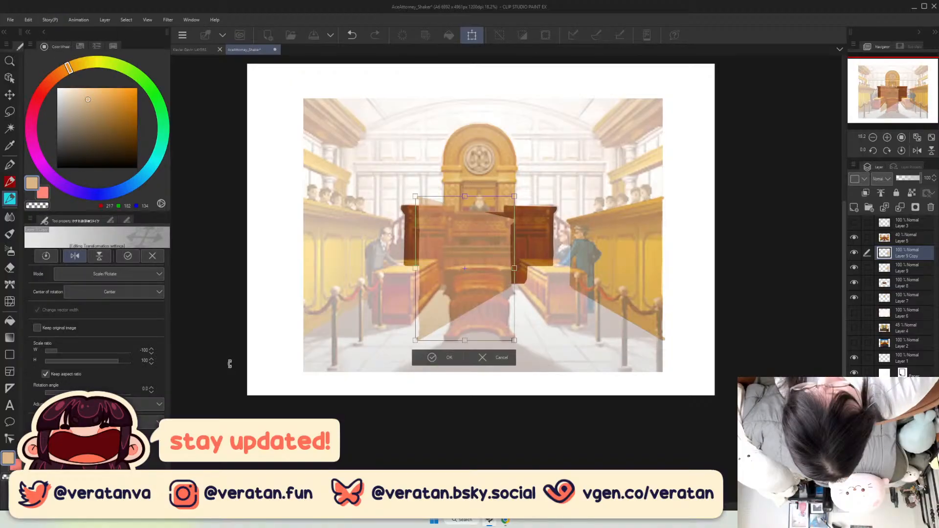
left_click_drag(465, 268, 344, 269)
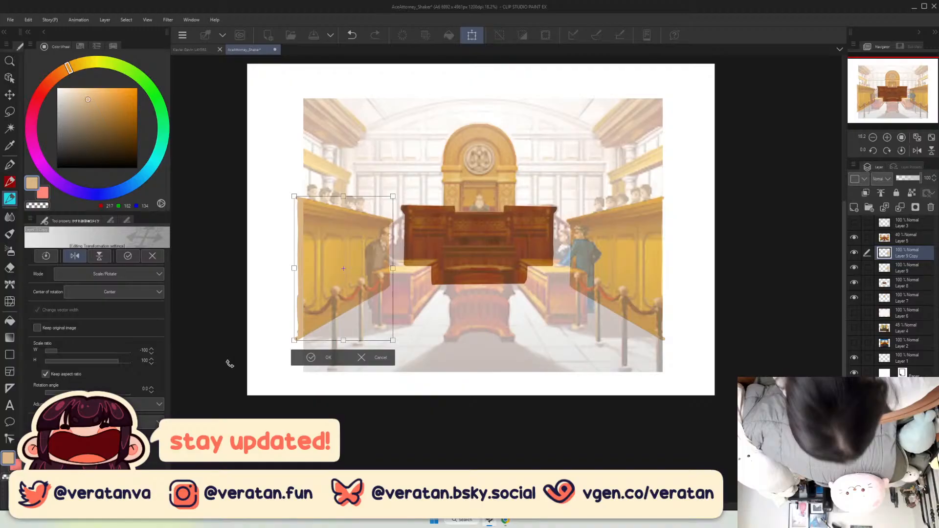
left_click(320, 358)
Show the black Layer 3 frame and set the Layer 5 reference's opacity to 31%.
scroll(335, 264, "up", 1)
left_click(855, 224)
left_click(884, 228)
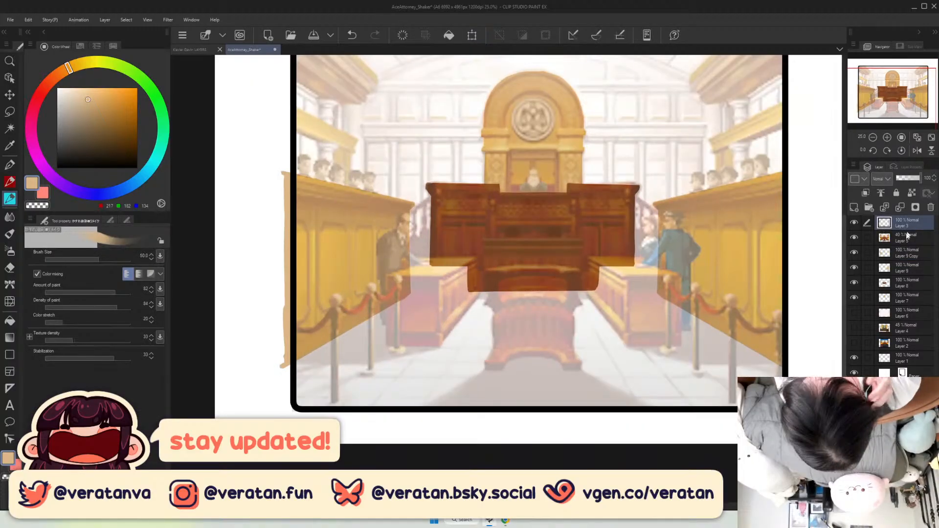
left_click(905, 253)
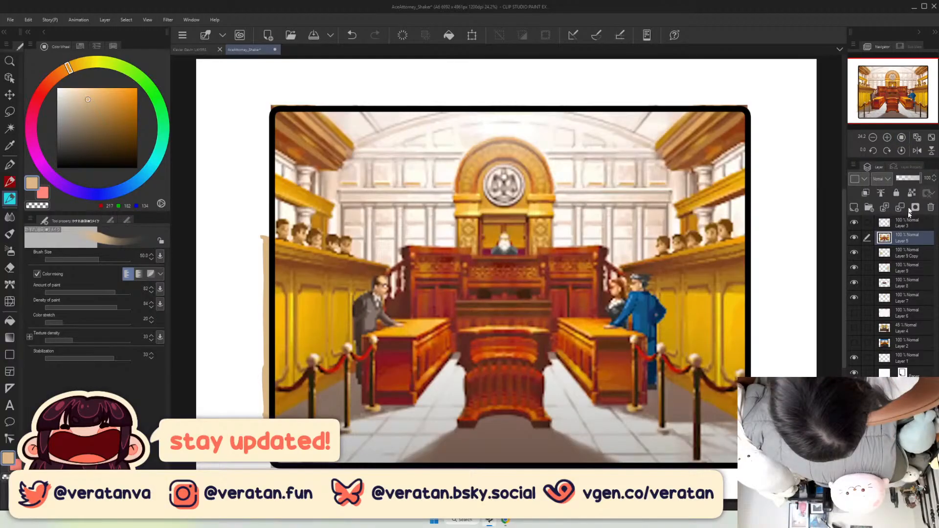
Nudge the mirrored jury box on Layer 9 Copy slightly outward to the left to balance it with the right-hand box.
left_click(15, 93)
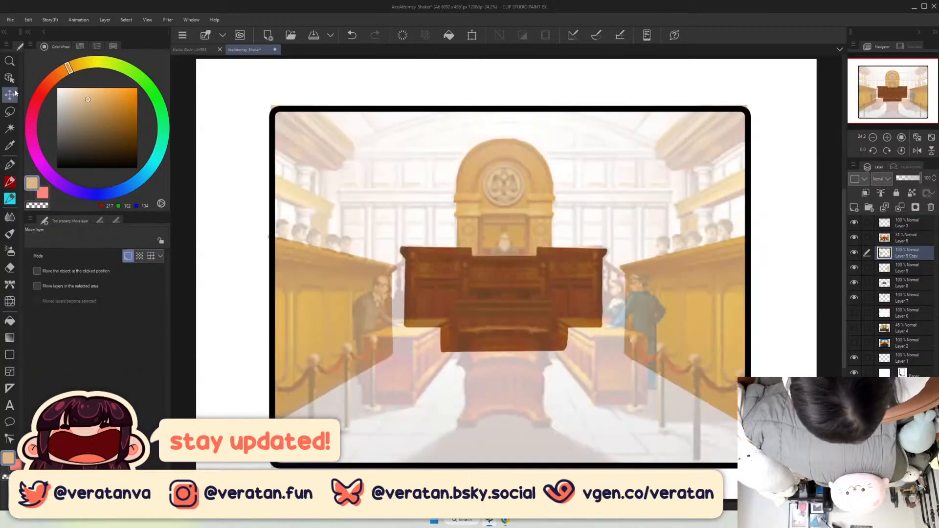
key("Left")
key("Left")
key("Left")
key("Left")
key("Left")
key("Left")
key("Left")
key("Left")
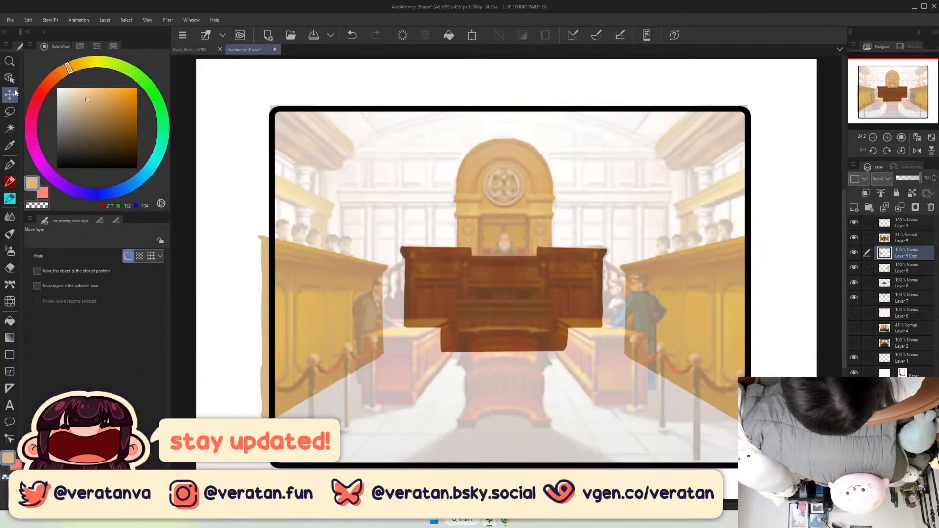
Erase the part of the mirrored jury box that sticks out beyond the frame, using the eraser at size 120.
left_click(923, 239)
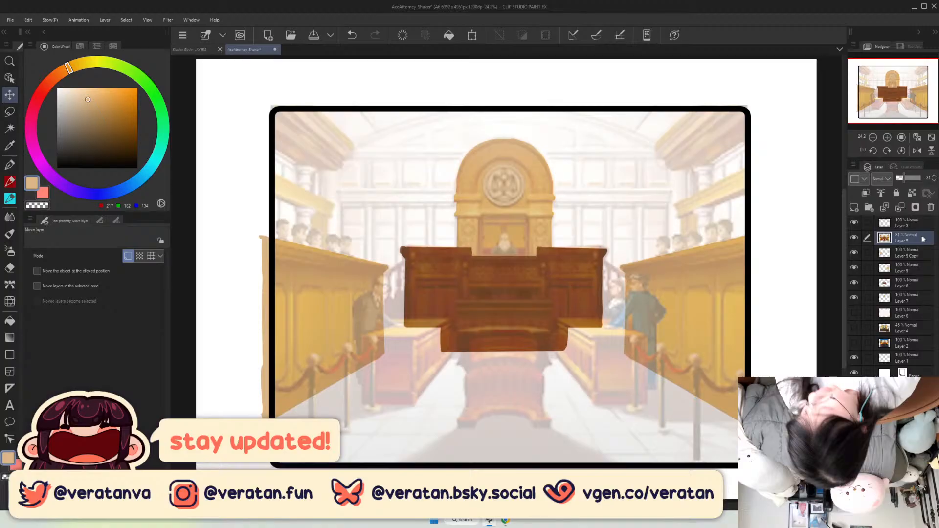
left_click(914, 253)
key("e")
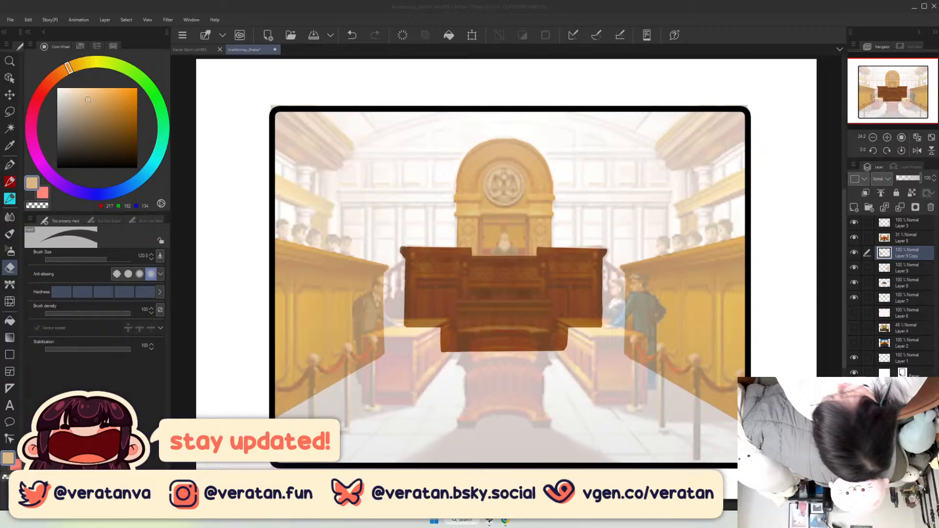
Add a new layer above Layer 9 Copy, choose a muted brown, and hide Layer 9 Copy, Layer 9 and Layer 8.
left_click(854, 207)
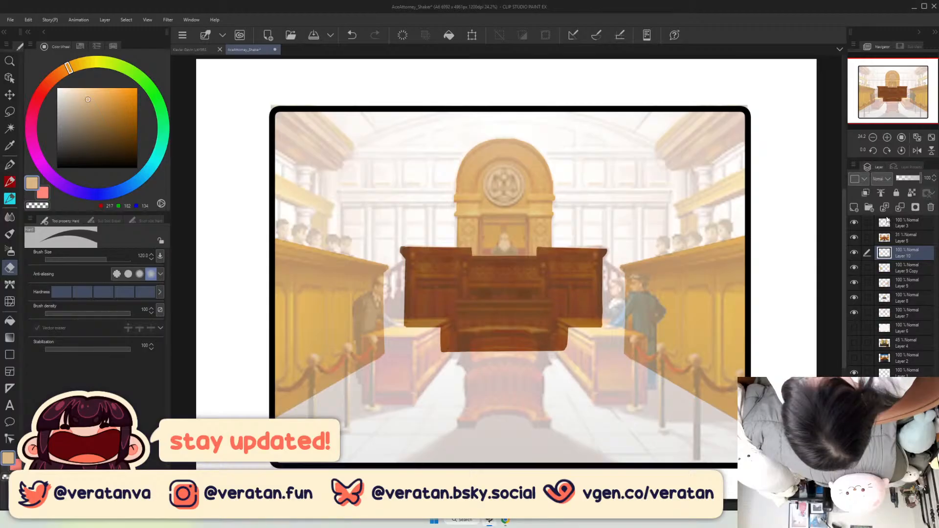
left_click(854, 238)
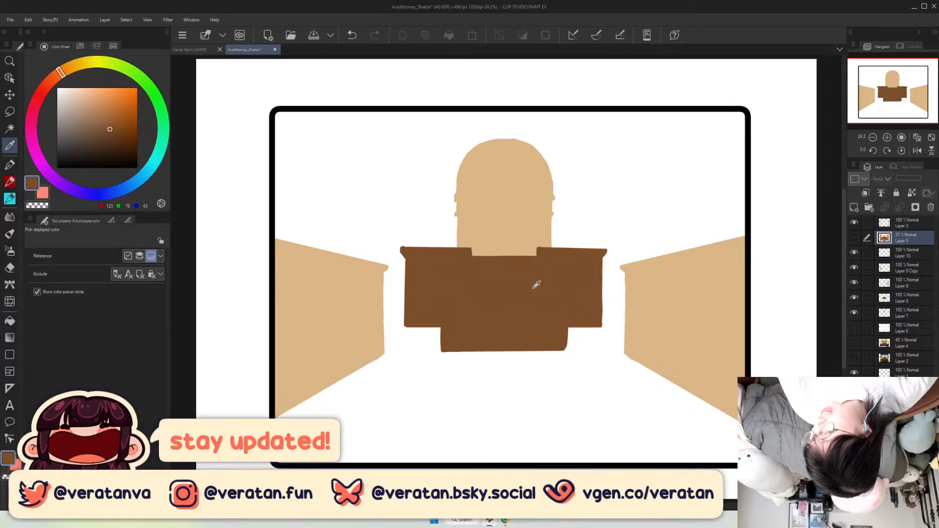
left_click(860, 258)
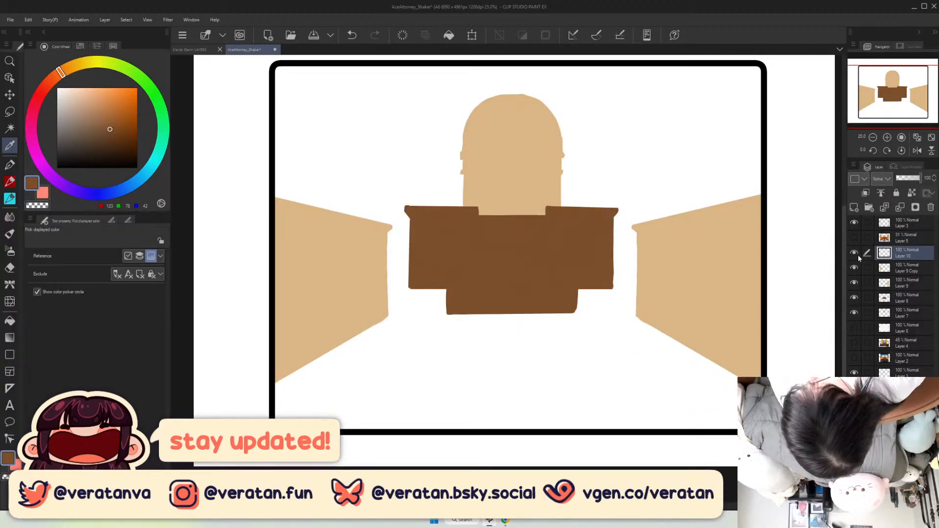
left_click(855, 238)
left_click(887, 138)
left_click_drag(899, 99, 901, 100)
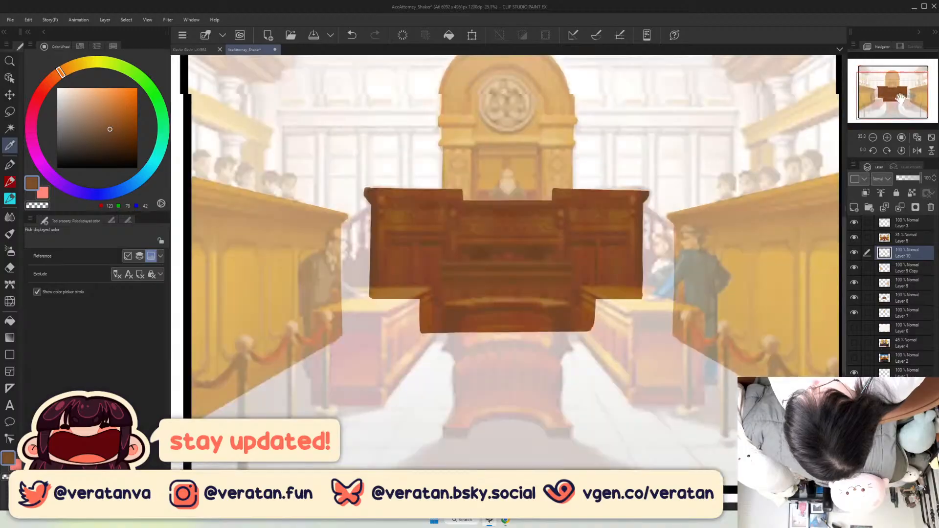
left_click(887, 138)
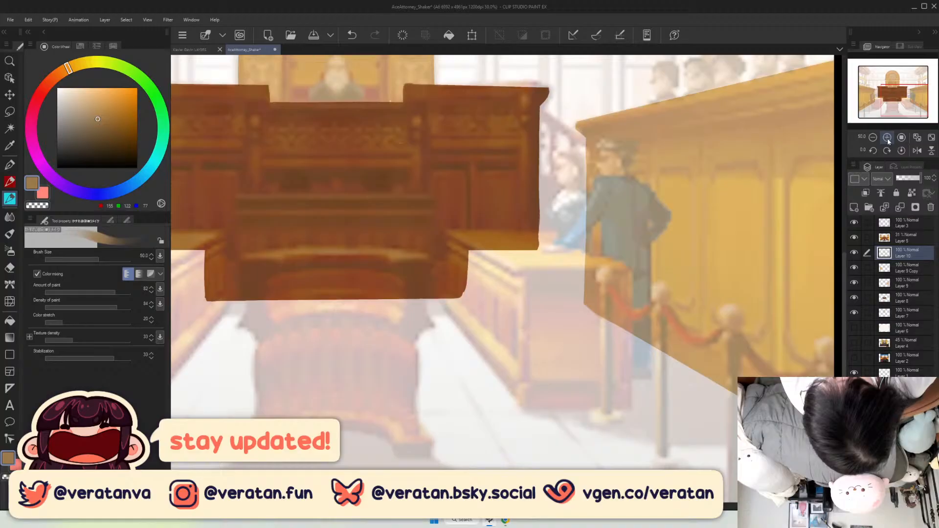
left_click(888, 139)
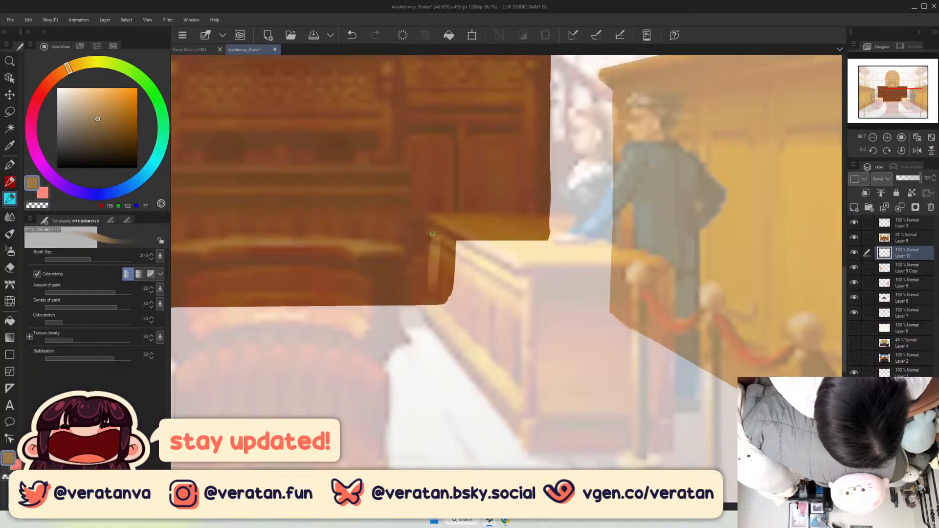
left_click_drag(854, 268, 855, 298)
Outline the right-hand desk's far-left edge in brown at brush size 20, trimming it with transparent colour and extending it to the base corner.
left_click_drag(431, 241, 430, 303)
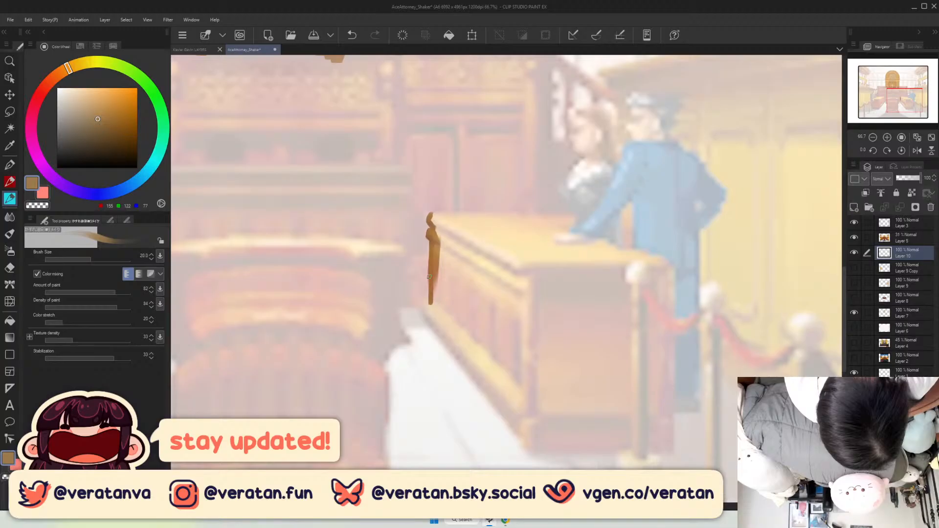
key("c")
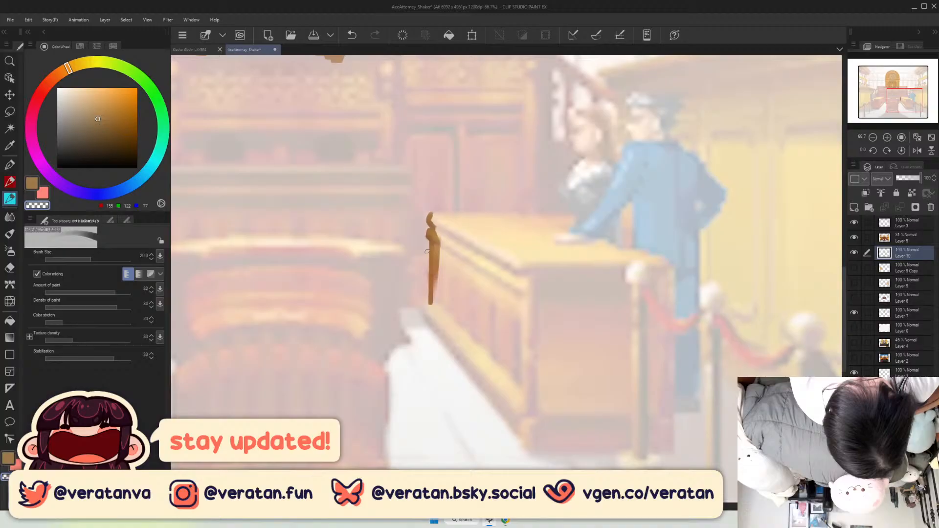
left_click_drag(431, 294, 424, 319)
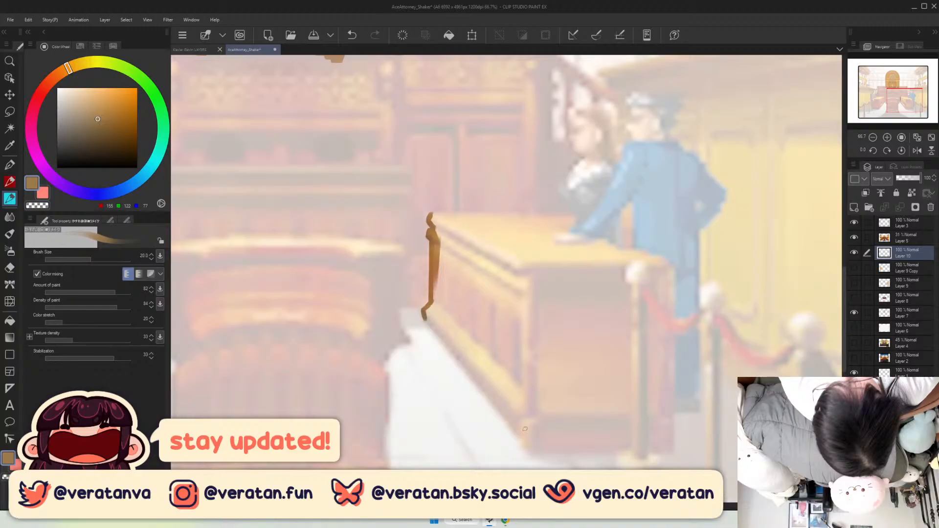
Outline the rest of the right-hand desk's base, side and tabletop with connected straight brown lines.
left_click(527, 453, "shift")
left_click(675, 451, "shift")
left_click(672, 264, "shift")
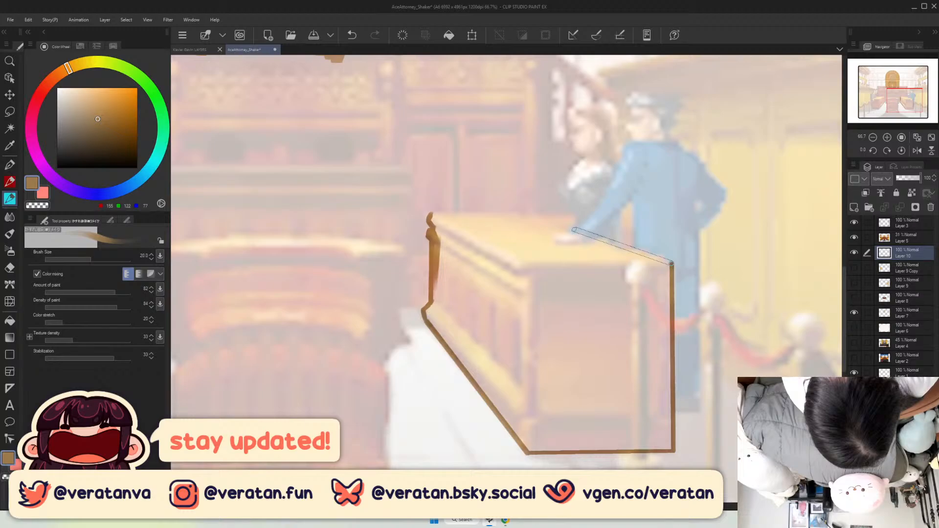
left_click(534, 225, "shift")
left_click(681, 229, "shift")
left_click(631, 212, "shift")
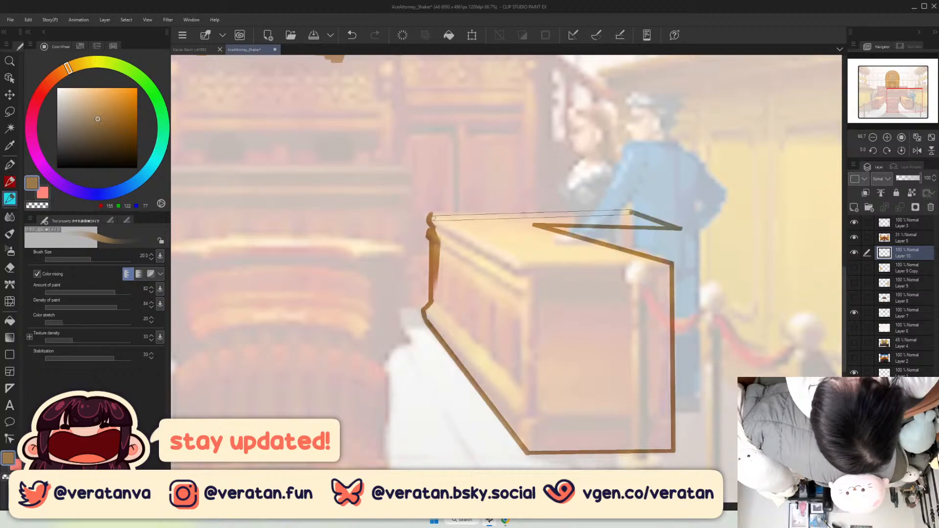
left_click(431, 217, "shift")
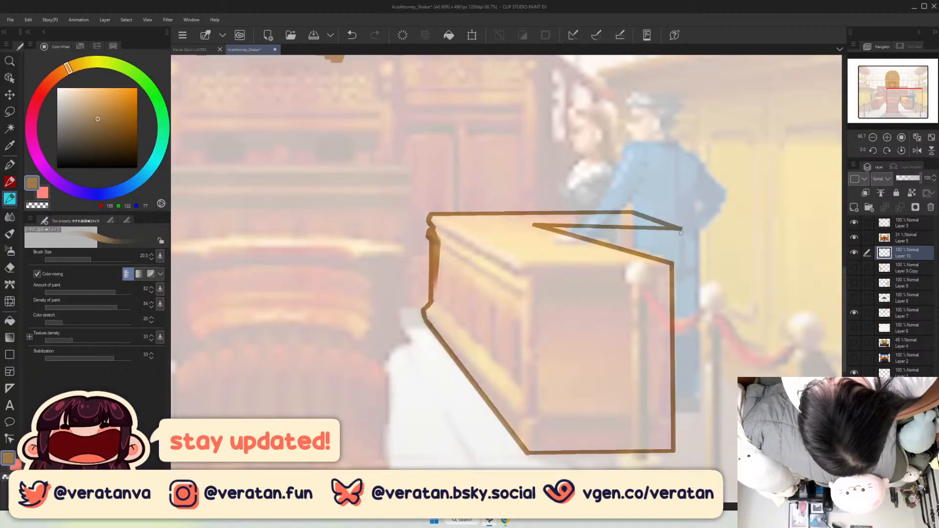
Lasso the inner tabletop lines of the desk outline, adjust them with a mesh transformation, and deselect.
key("m")
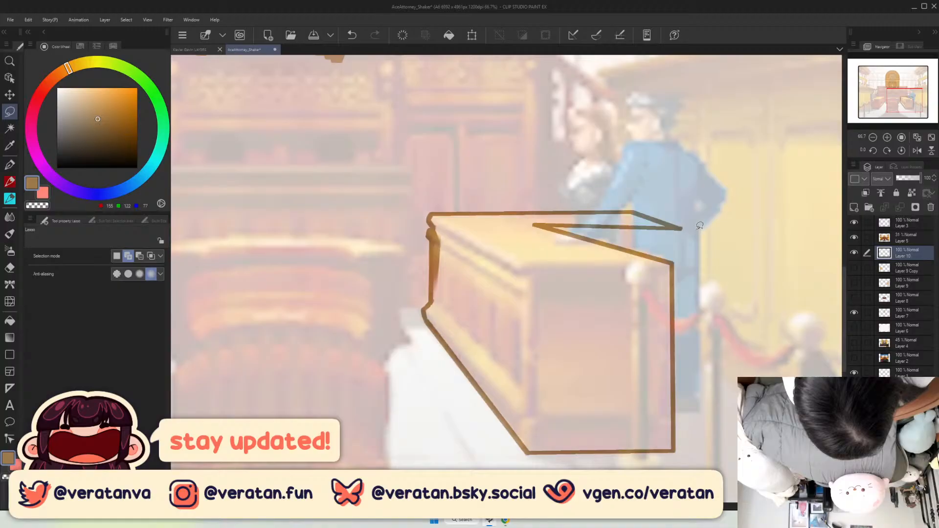
key("ctrl+t")
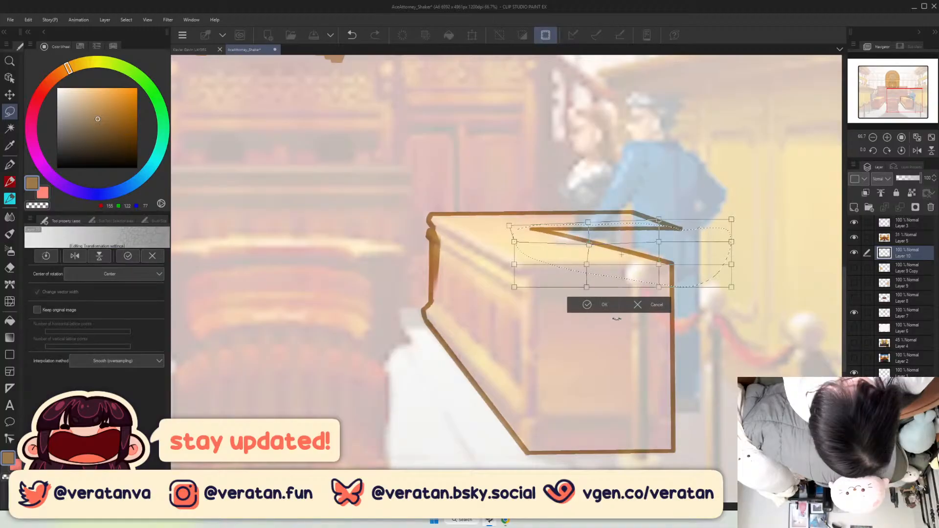
left_click(599, 305)
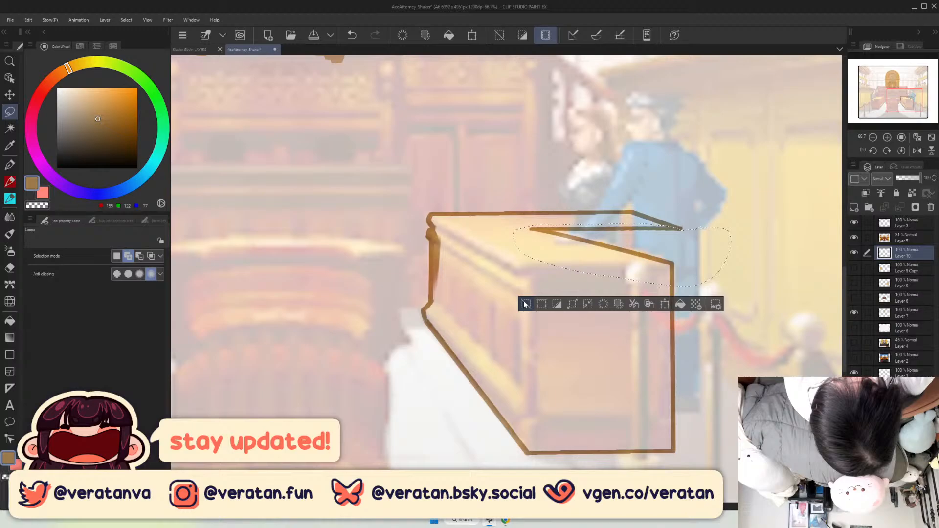
left_click(525, 304)
left_click(10, 198)
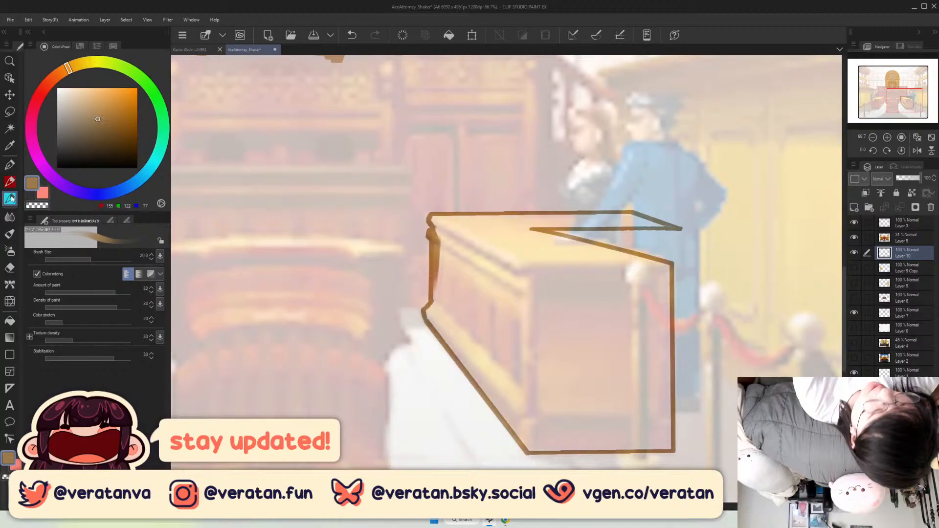
Fill the right-hand desk in solid brown and cover the remaining gaps along its left edge.
scroll(634, 220, "up", 1)
left_click_drag(437, 234, 464, 223)
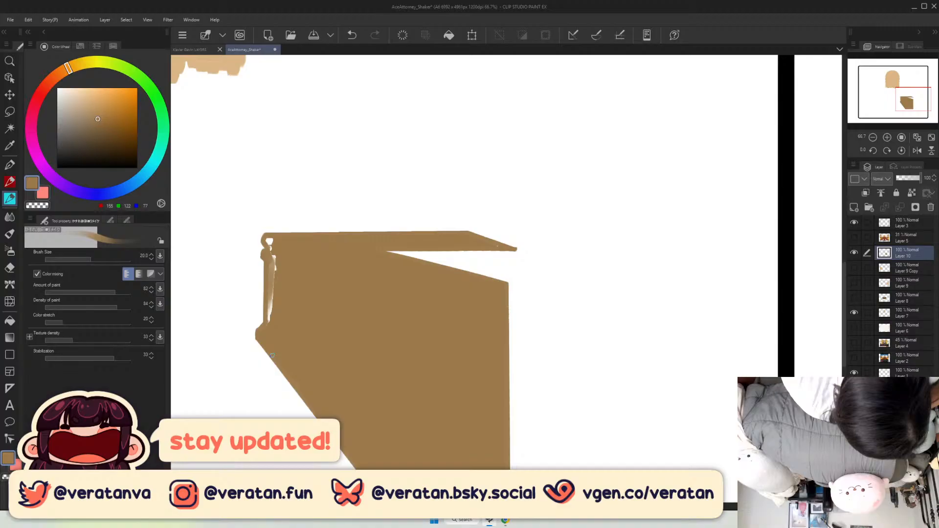
left_click_drag(272, 356, 268, 241)
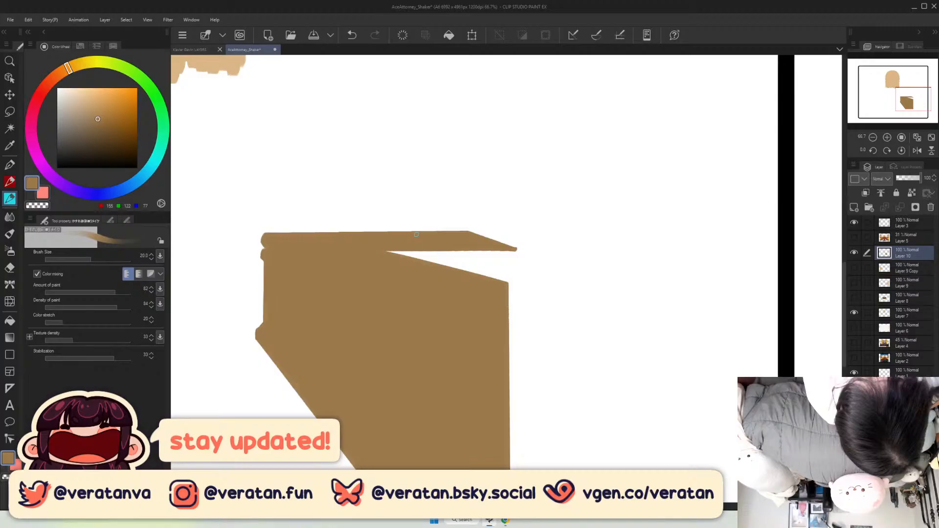
Choose a darker brown and draw a straight vertical line down from the tabletop's outer corner beside the desk.
key("ctrl+z")
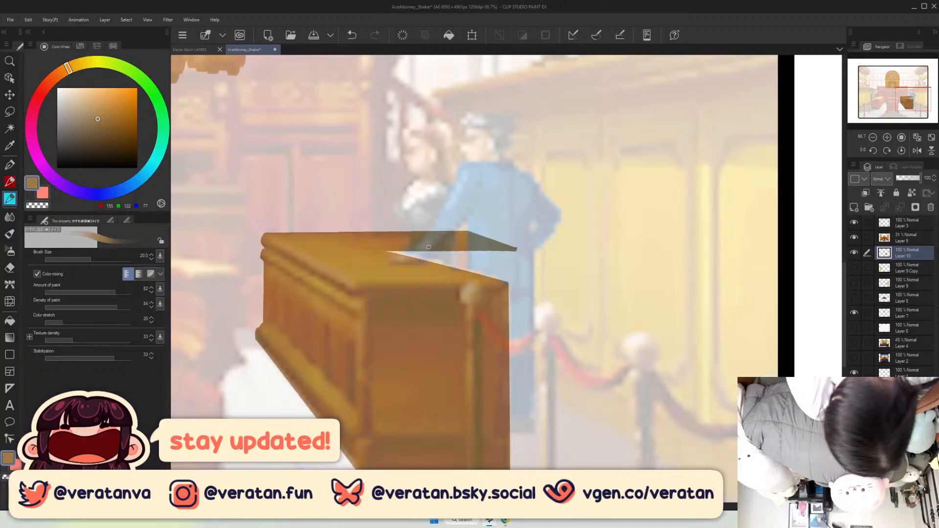
left_click(428, 247, "alt")
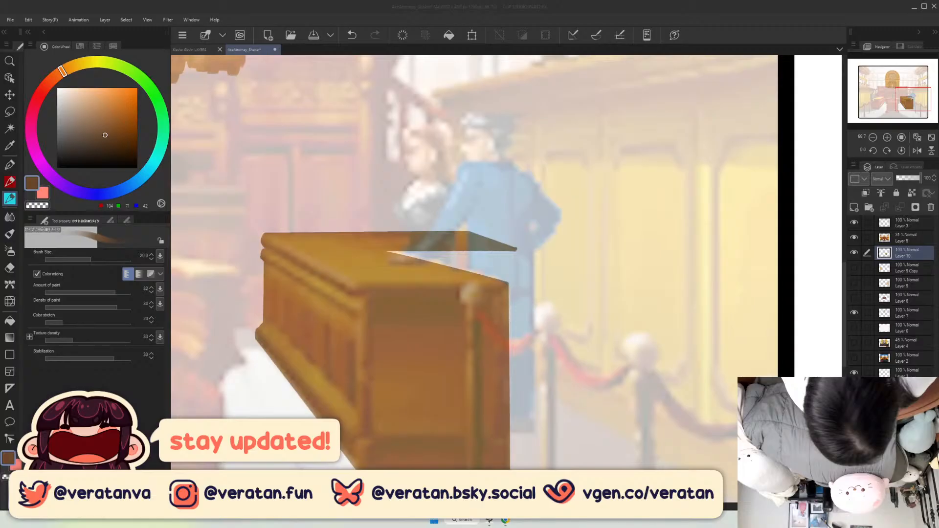
left_click_drag(514, 252, 516, 283)
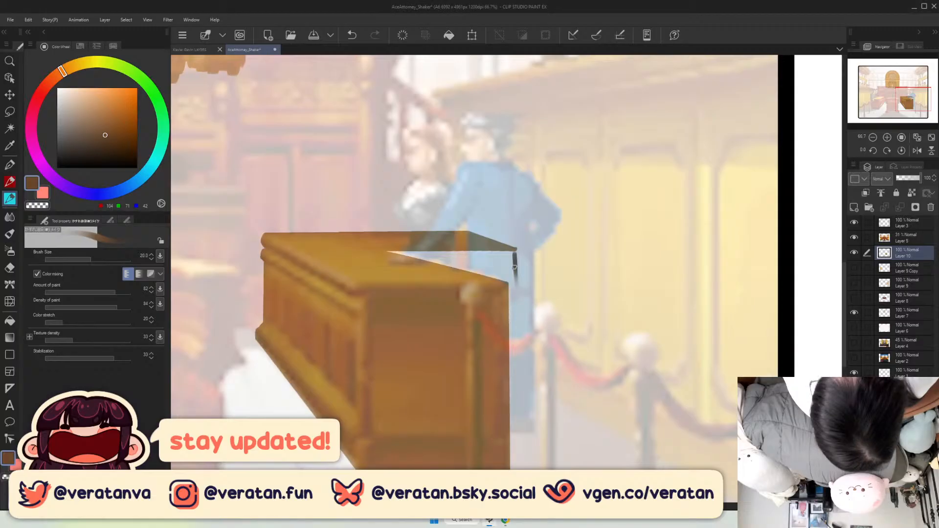
left_click_drag(514, 252, 515, 405)
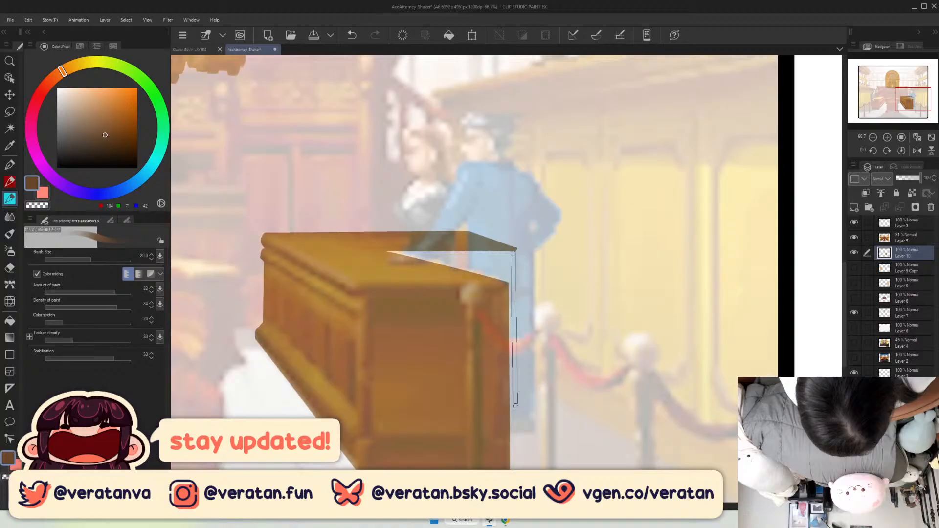
left_click(515, 405, "shift")
Hide the reference and paint a dark brown strip beneath the right-hand desk's tabletop edge, from the outer corner to the inner tip.
left_click(854, 238)
scroll(358, 268, "up", 2)
left_click_drag(705, 238, 686, 240)
left_click_drag(607, 237, 689, 234)
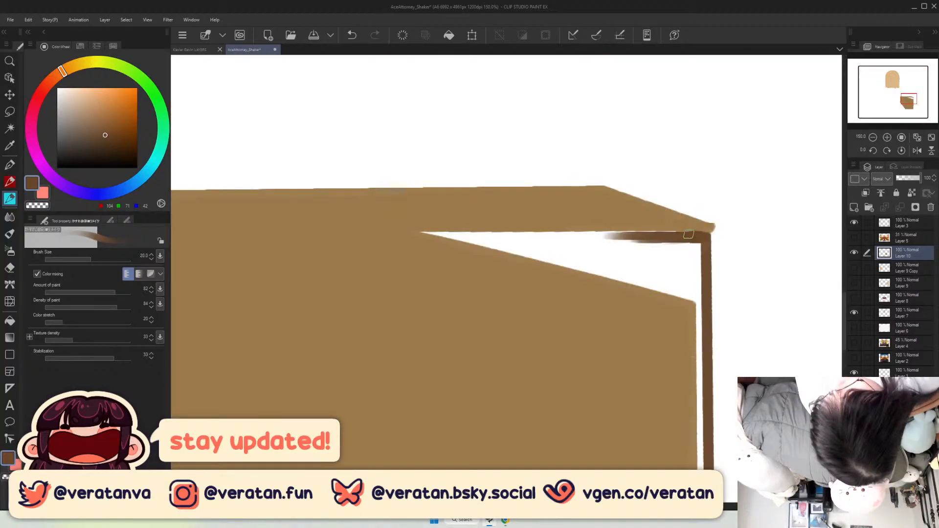
left_click_drag(588, 238, 694, 233)
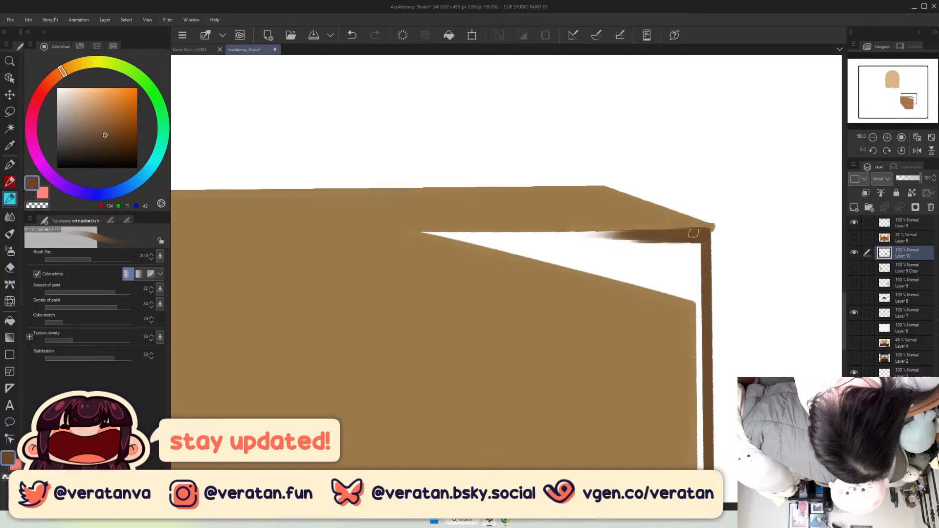
left_click_drag(694, 234, 419, 233)
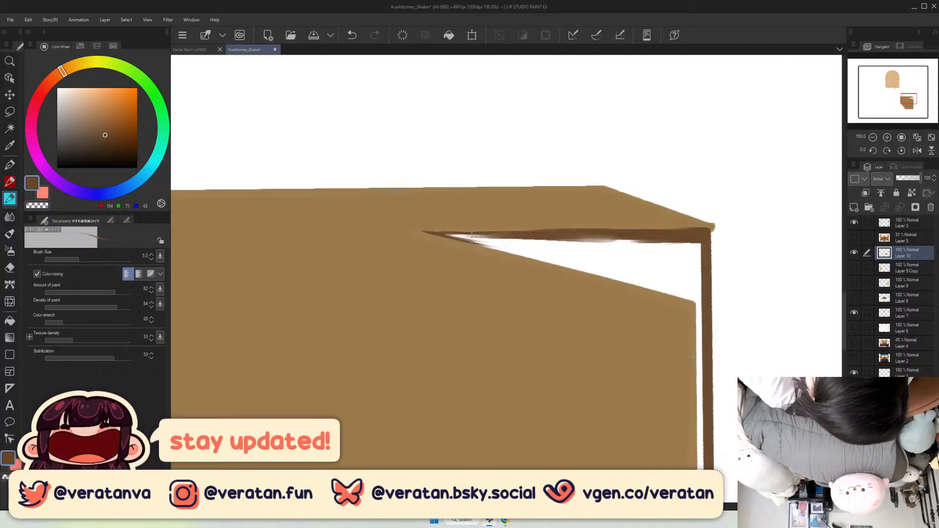
key("bracketright")
key("bracketright")
left_click_drag(473, 237, 448, 237)
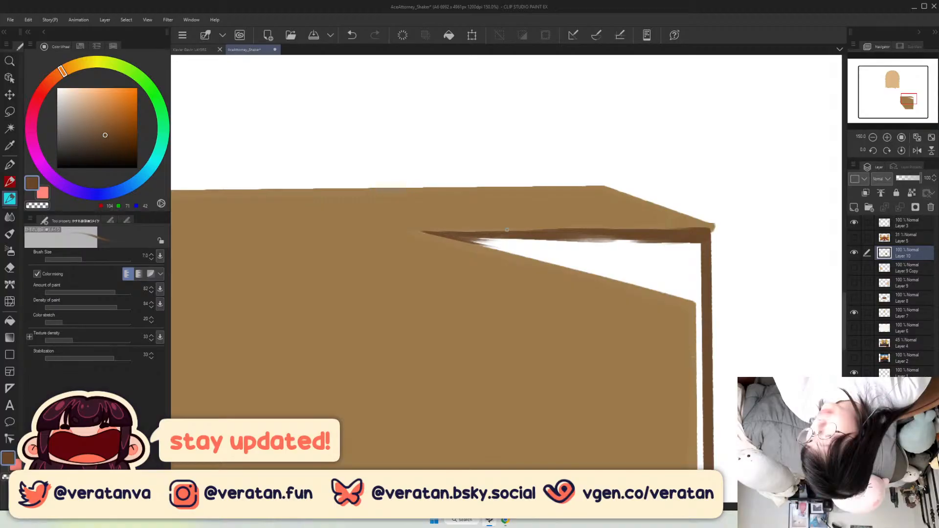
Fill the rest of the wedge under the right-hand desk's tabletop edge with dark brown, using a brush size of 15.
key("bracketright")
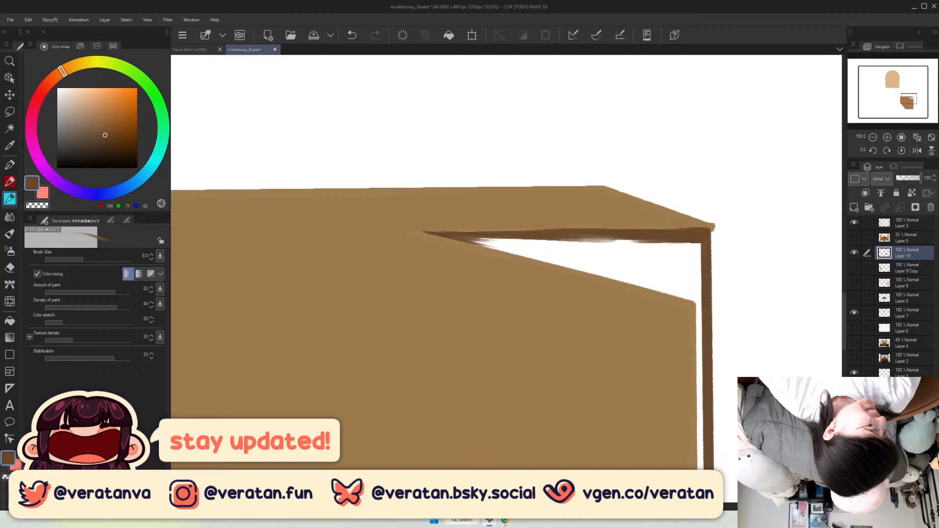
key("bracketright")
key("bracketright")
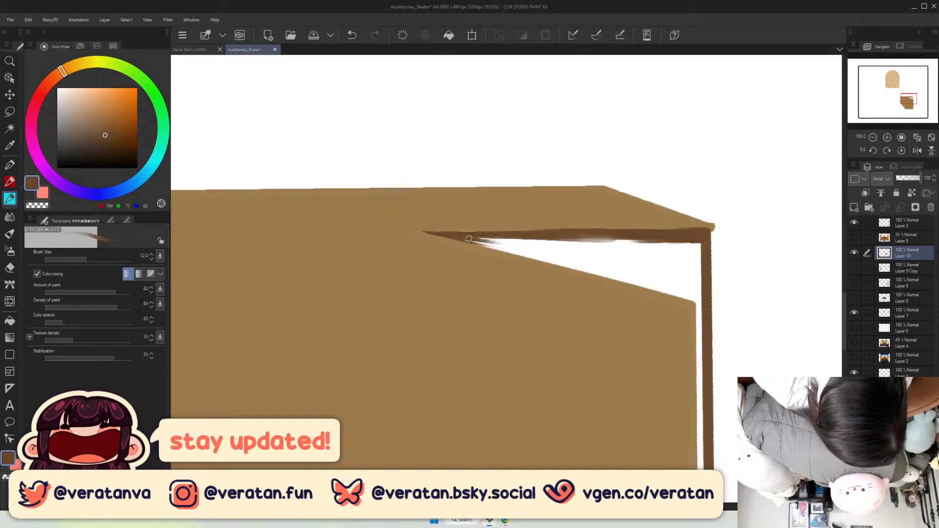
key("bracketright")
left_click_drag(469, 239, 487, 239)
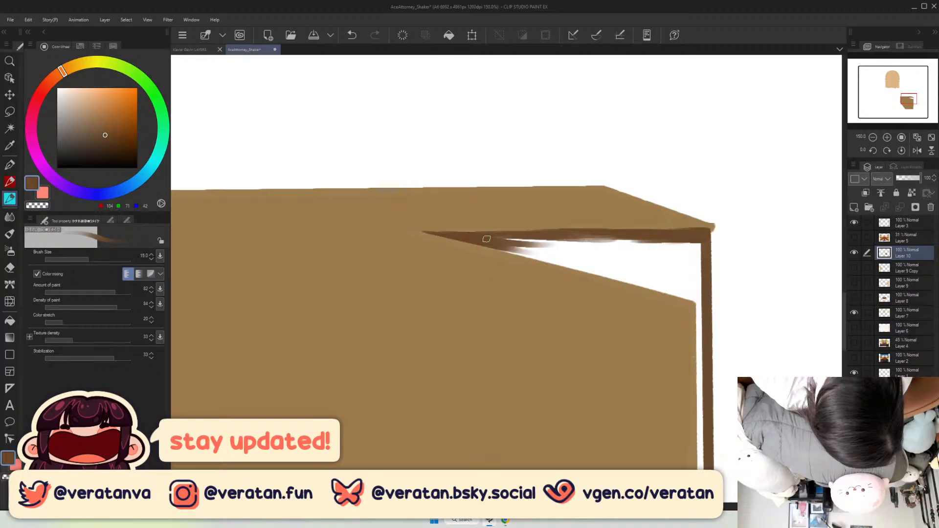
left_click_drag(486, 239, 546, 235)
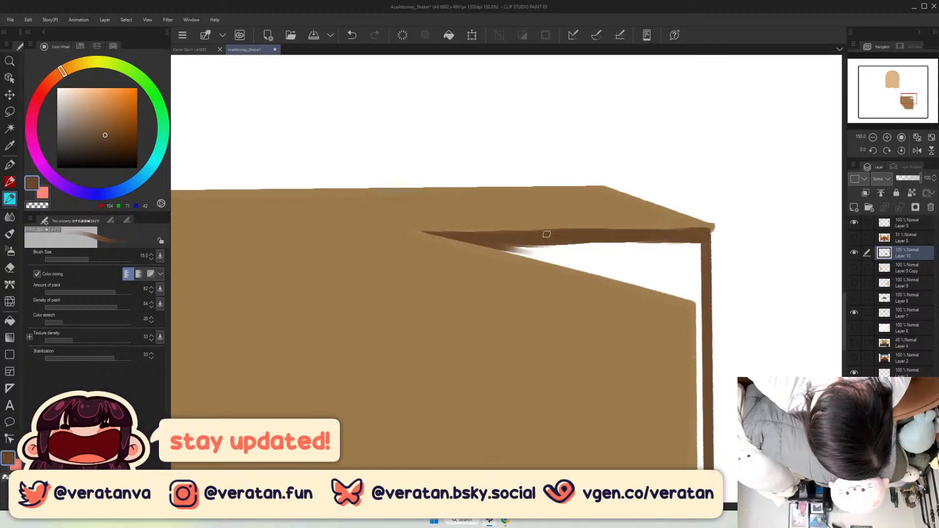
key("ctrl+z")
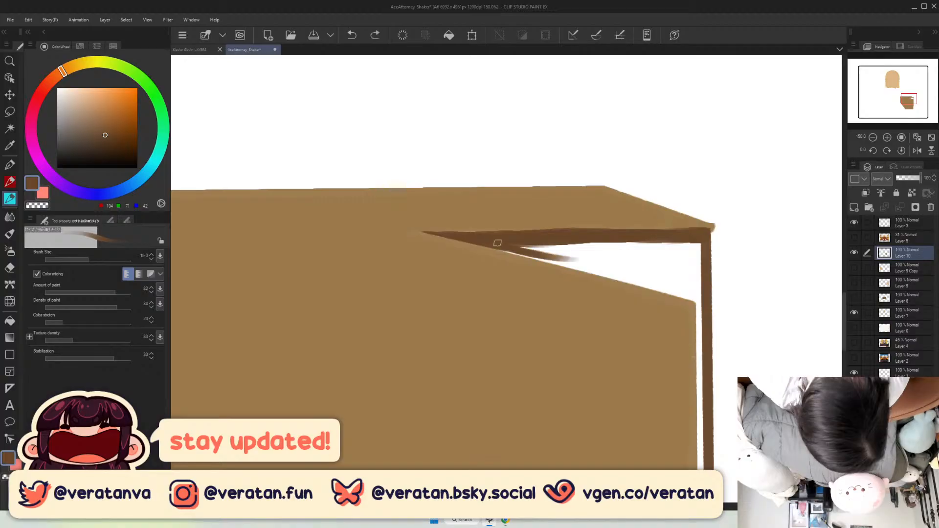
left_click_drag(498, 243, 532, 256)
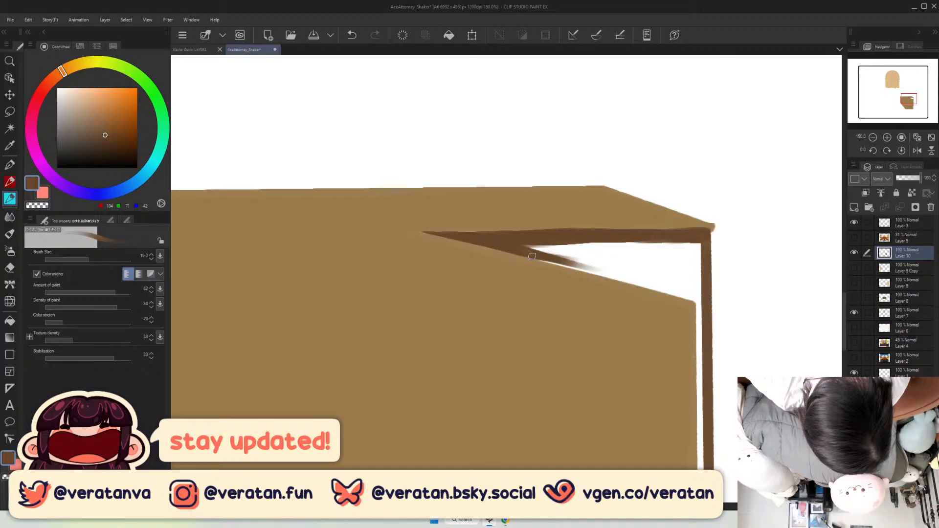
mouse_move(532, 256)
left_mouse_down()
mouse_move(602, 243)
mouse_move(673, 275)
left_mouse_up()
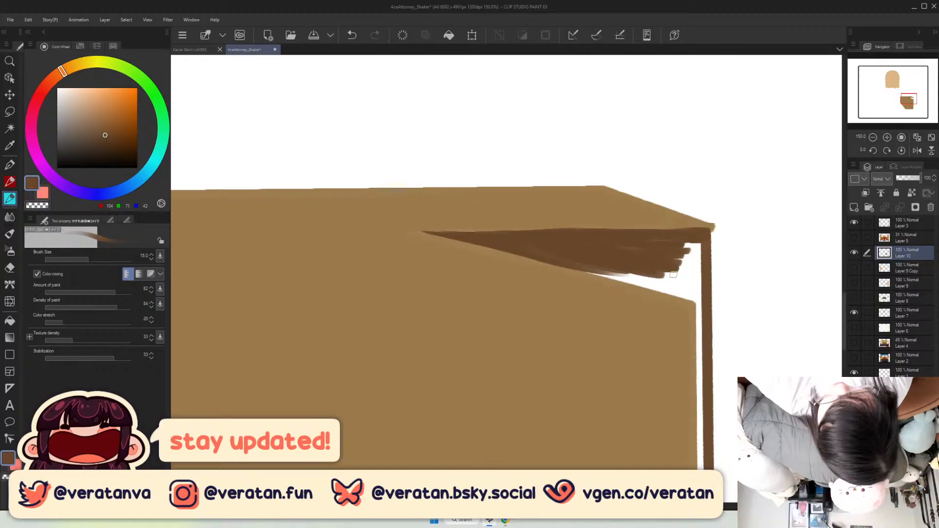
left_click_drag(674, 275, 702, 248)
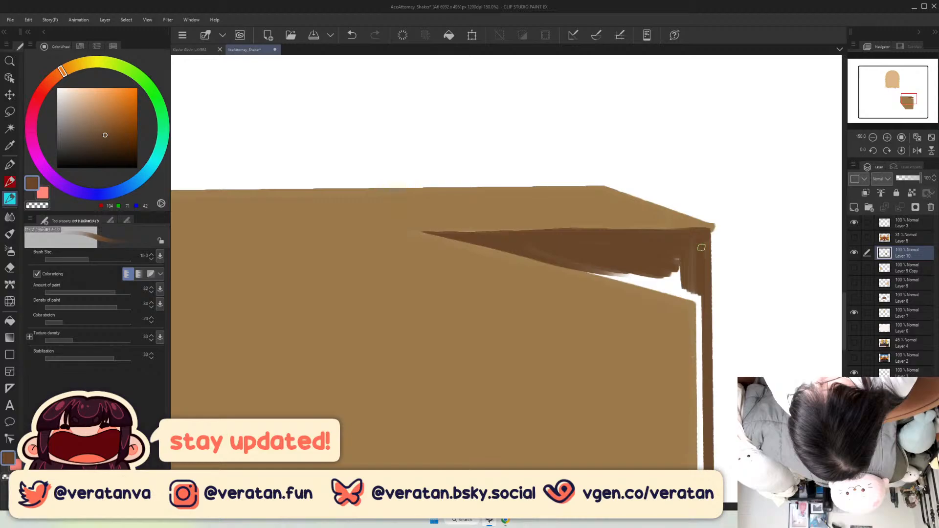
left_click_drag(702, 248, 679, 267)
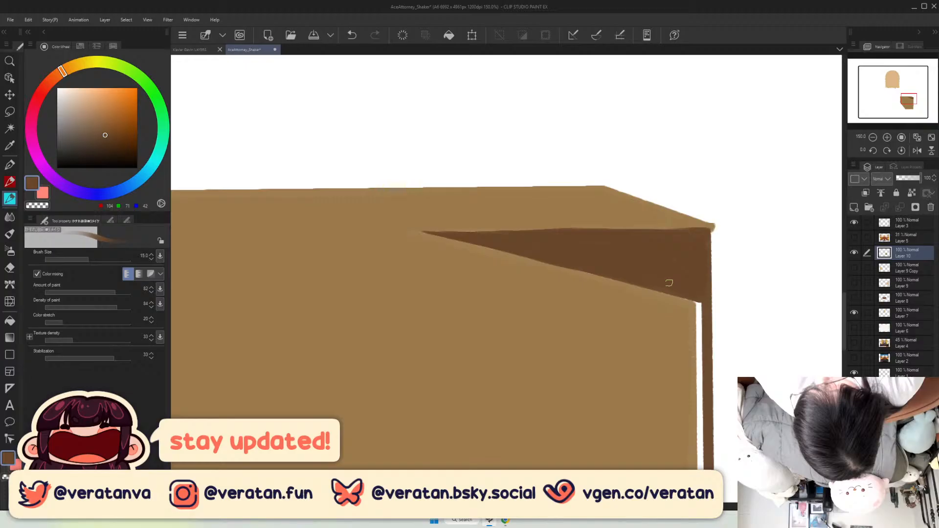
Fill the narrow vertical gap along the right-hand desk's outer side with dark brown.
left_click_drag(698, 302, 699, 407)
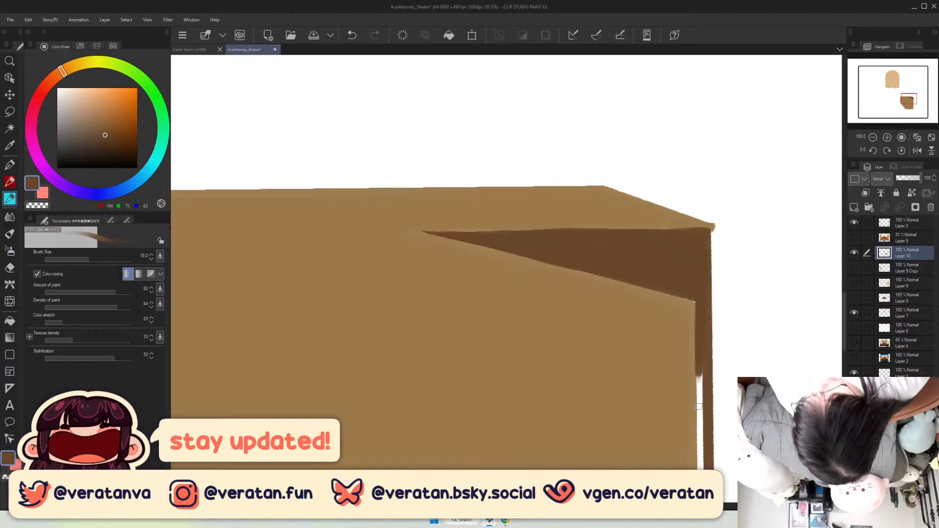
left_click_drag(699, 407, 701, 425)
mouse_move(701, 429)
left_mouse_down()
mouse_move(732, 294)
mouse_move(735, 349)
left_mouse_up()
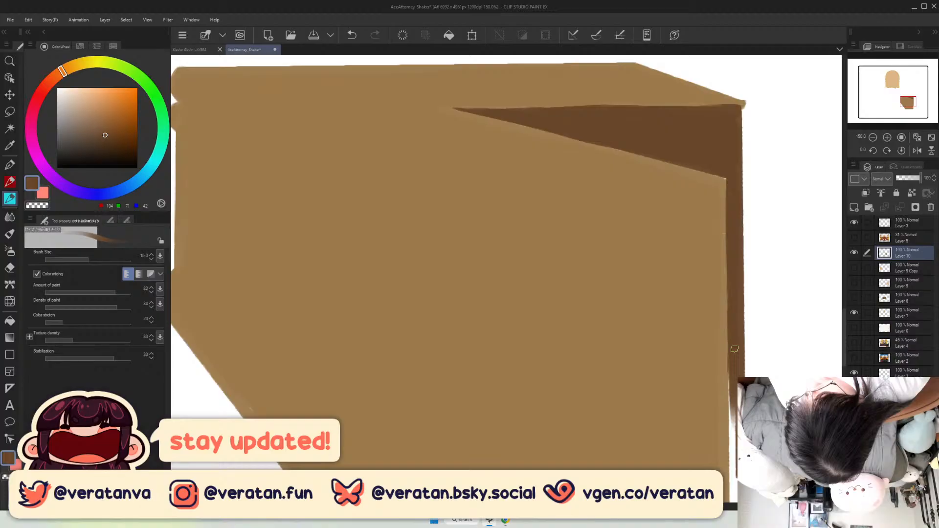
left_click_drag(734, 349, 733, 477)
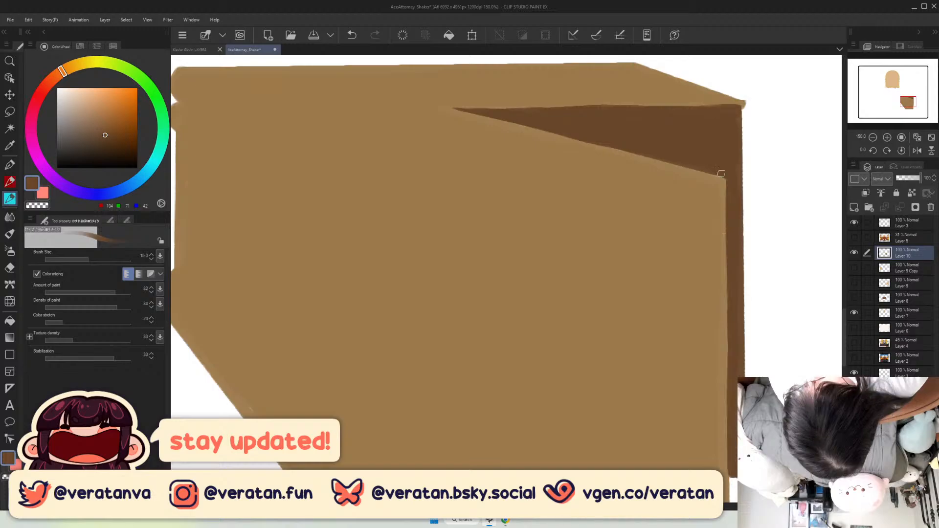
Show the courtroom reference again over the whole artwork and duplicate the right-hand desk's layer, Layer 10.
key("ctrl+minus")
key("ctrl+minus")
key("ctrl+minus")
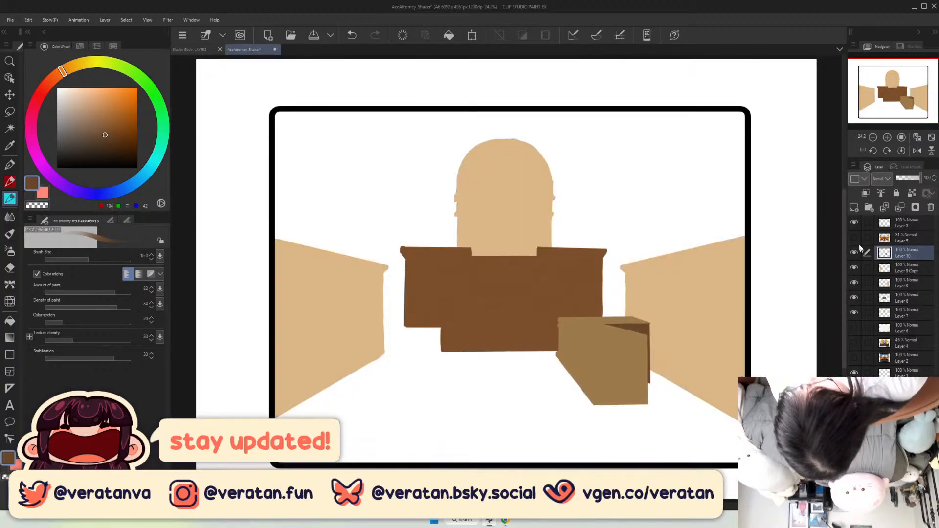
left_click(854, 239)
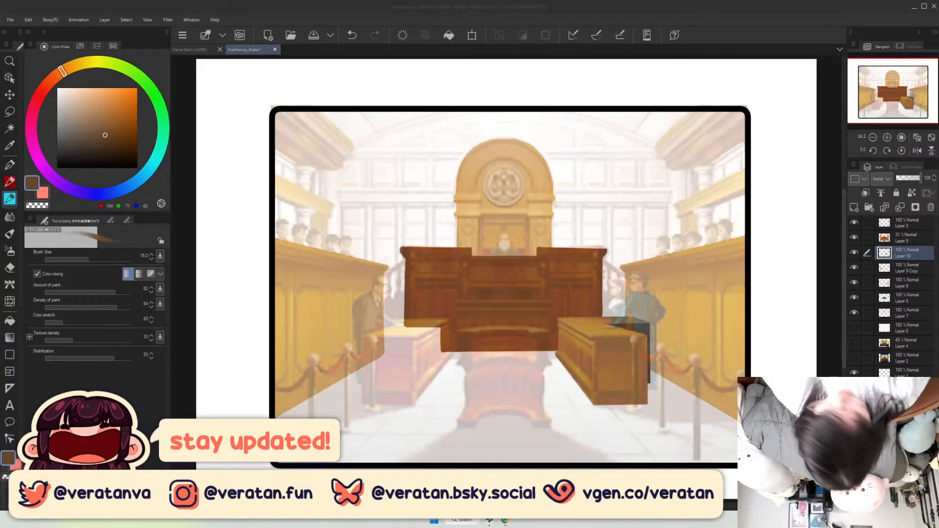
left_click(855, 254)
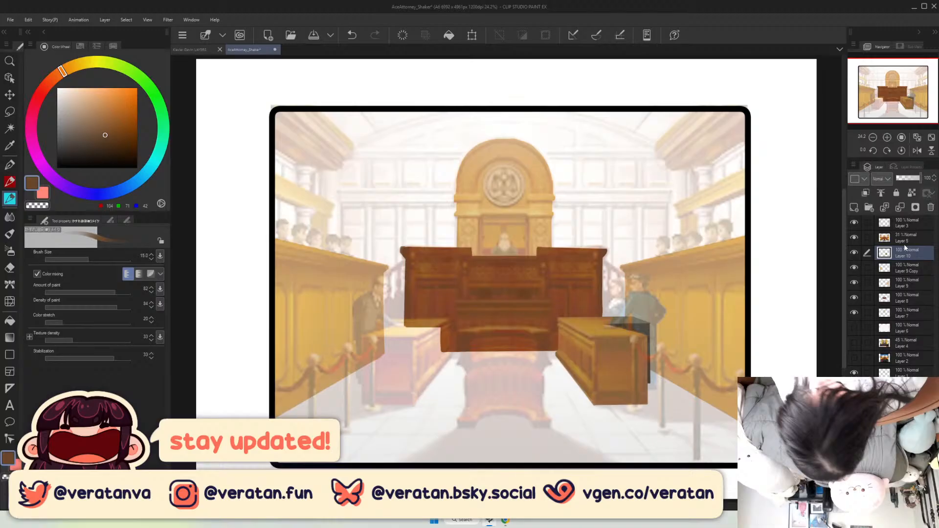
key("ctrl+v")
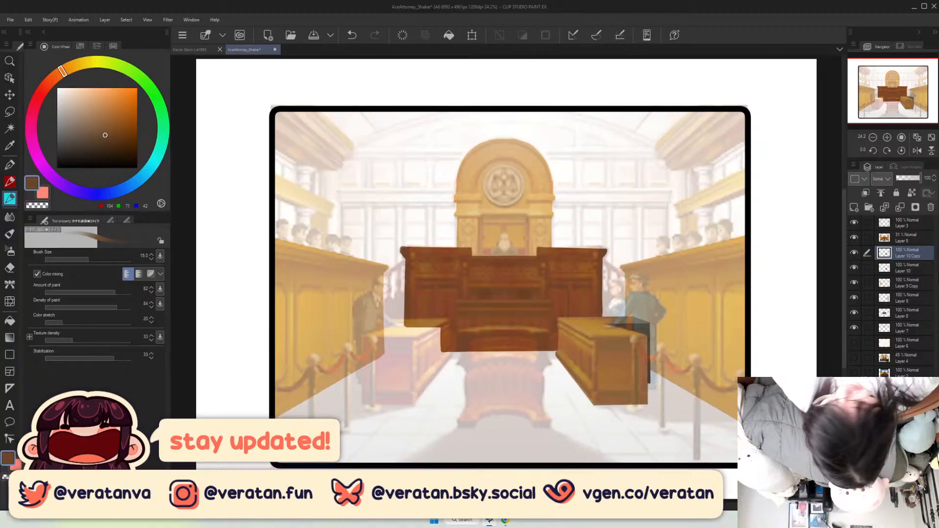
Flip the duplicated desk horizontally and place it over the left-hand desk in the reference.
left_click(27, 20)
mouse_move(83, 271)
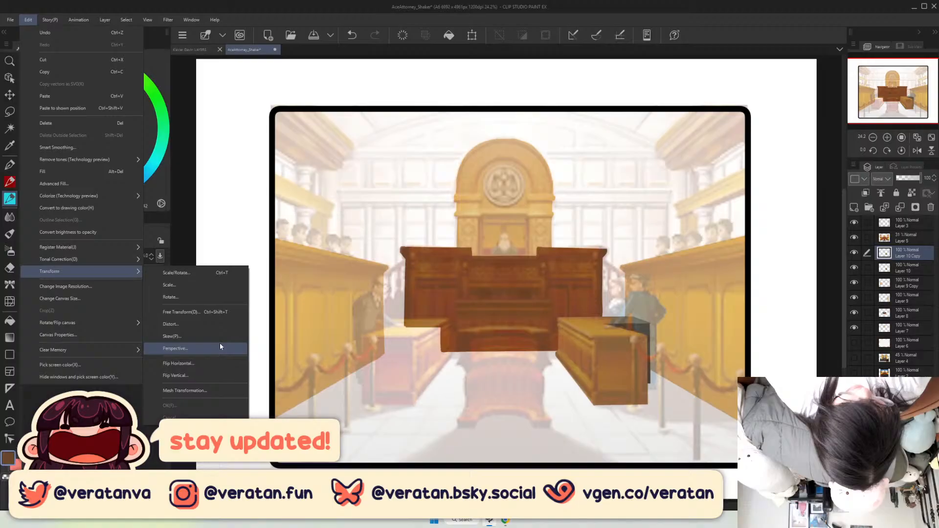
left_click(188, 363)
left_click_drag(516, 391, 355, 391)
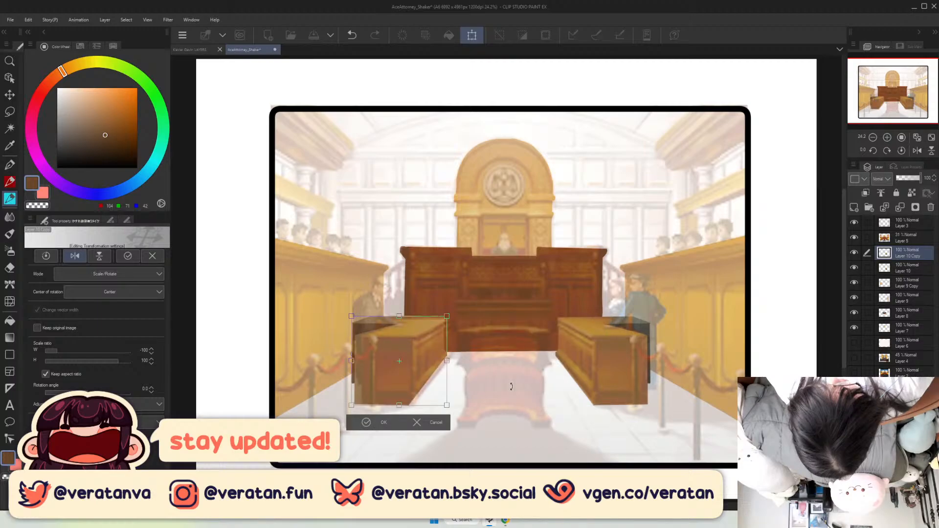
left_click_drag(401, 393, 405, 393)
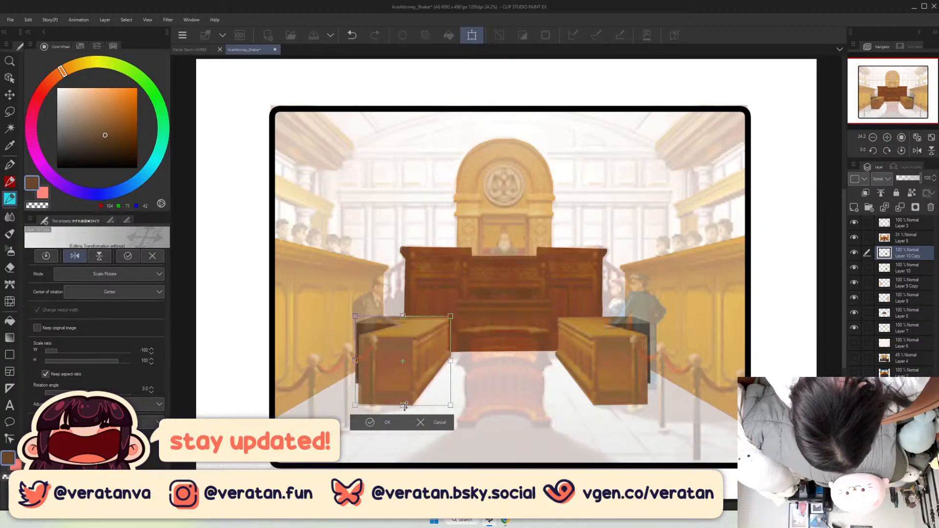
left_click(387, 422)
scroll(426, 353, "up", 5)
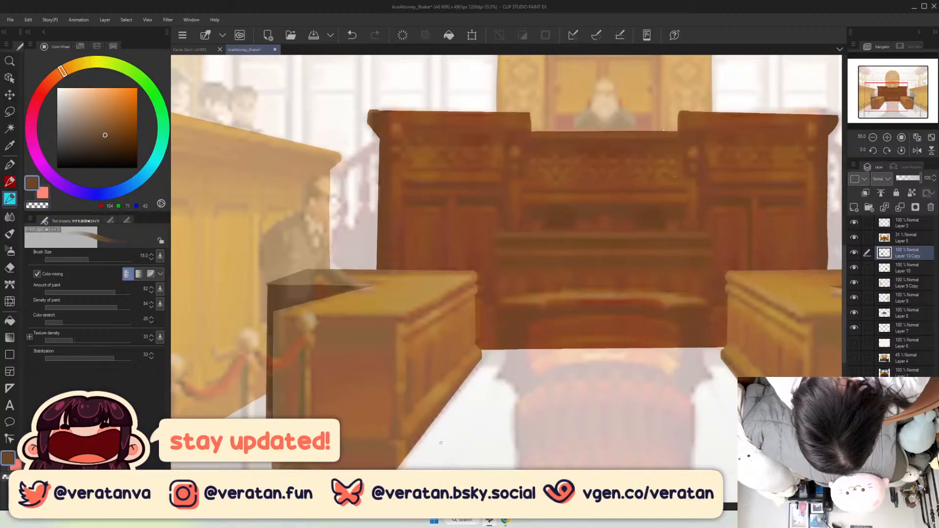
left_click(933, 138)
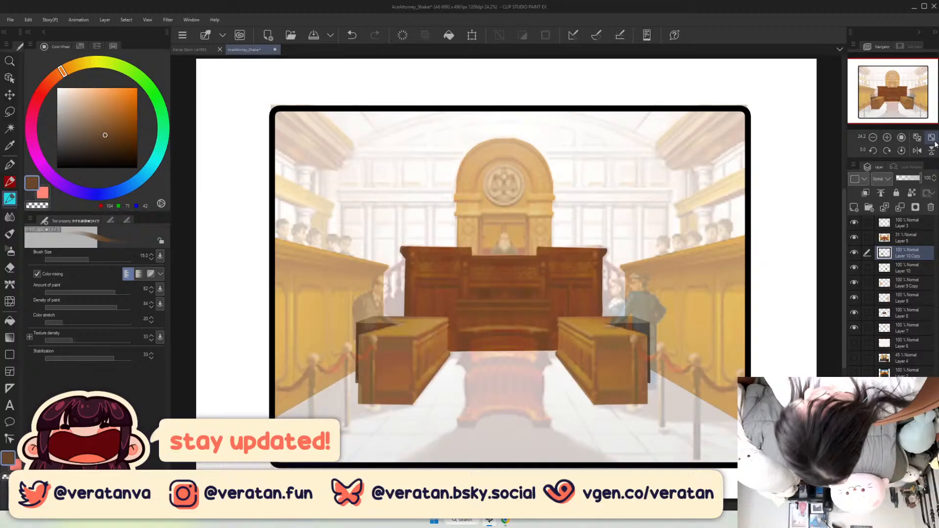
Add a new layer, hide the reference, and sample the brown of the judge's bench as the drawing colour.
left_click(854, 208)
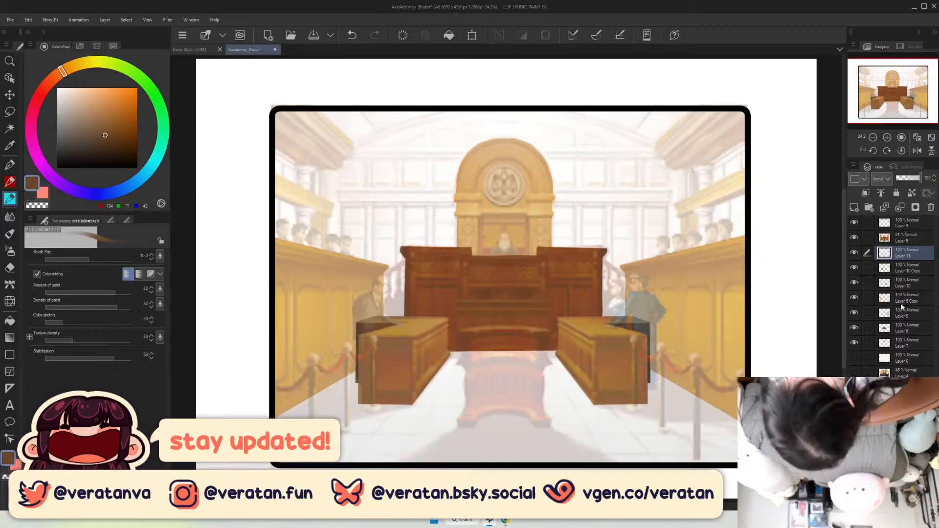
left_click(903, 326)
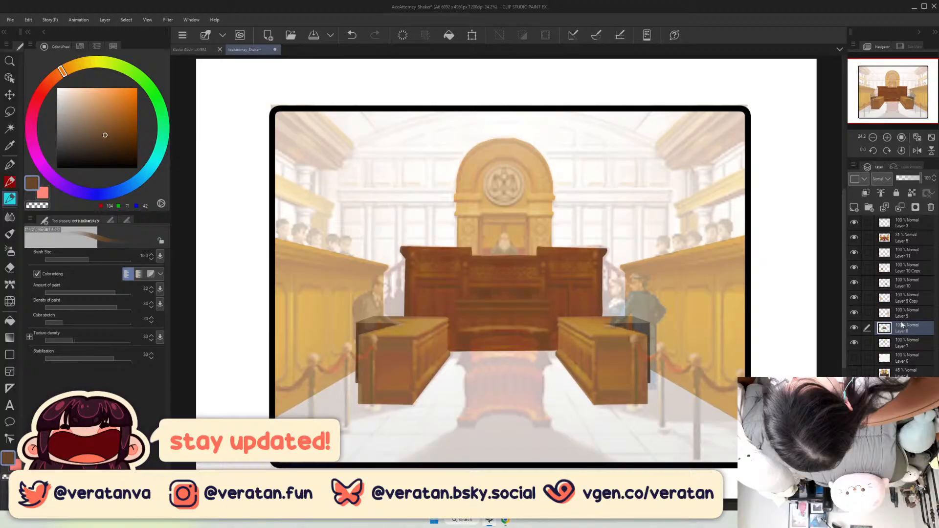
left_click(855, 237)
left_click(522, 299, "alt")
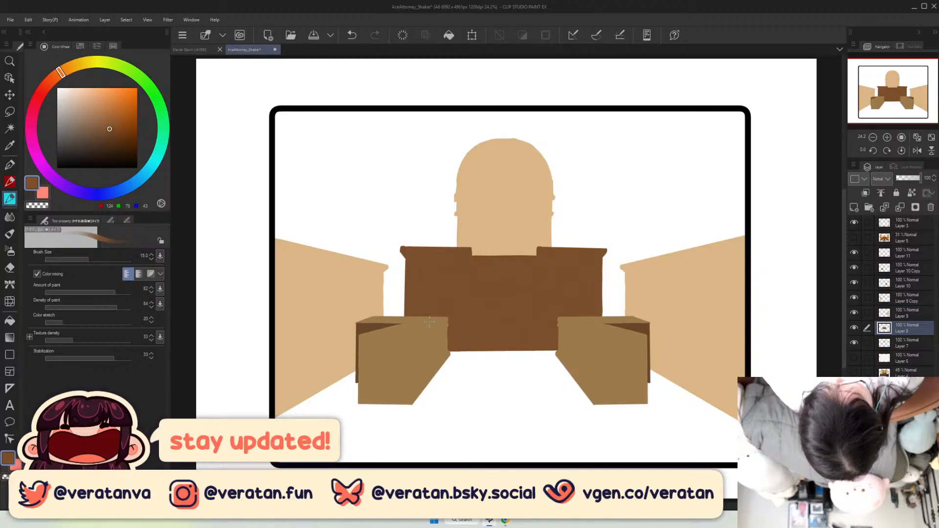
Set the visible reference layer's opacity to 20% and move the new empty layer directly beneath the judge's bench layer.
scroll(513, 301, "up", 3)
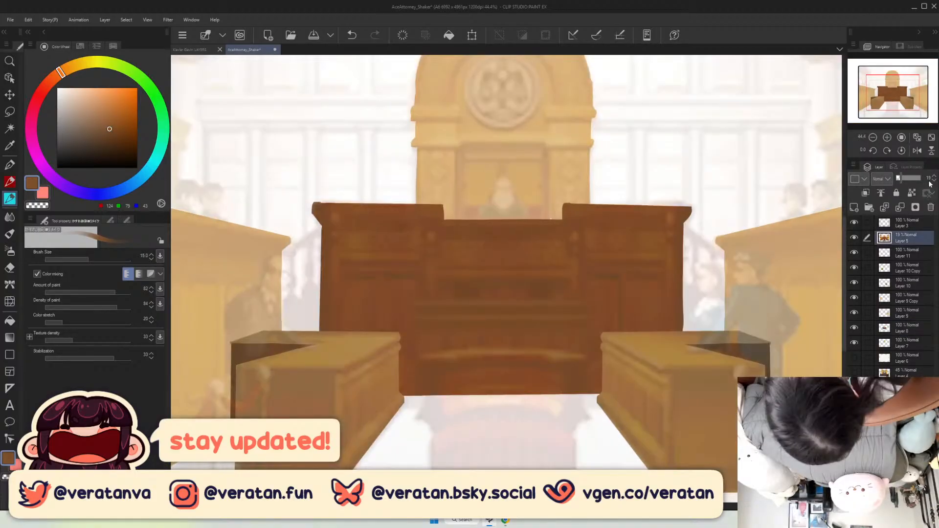
left_click(932, 177)
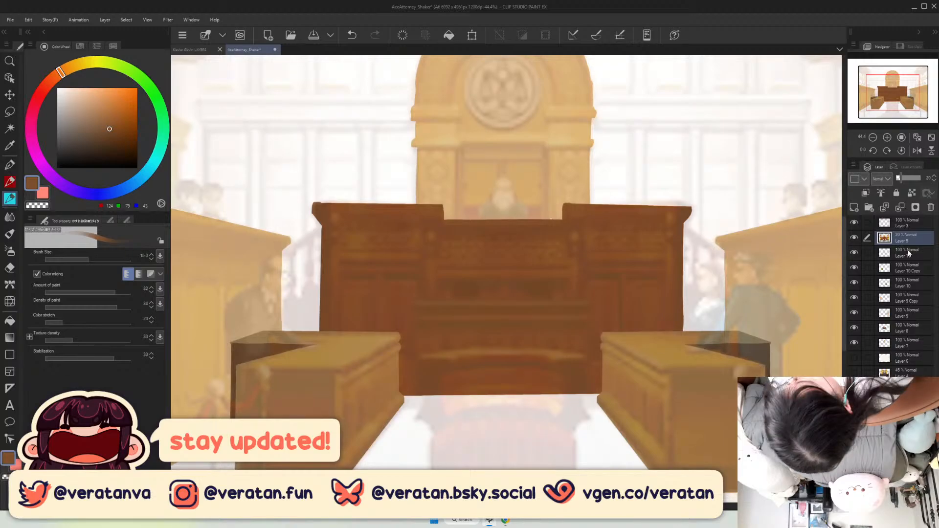
left_click(909, 253)
scroll(889, 91, "up", 2)
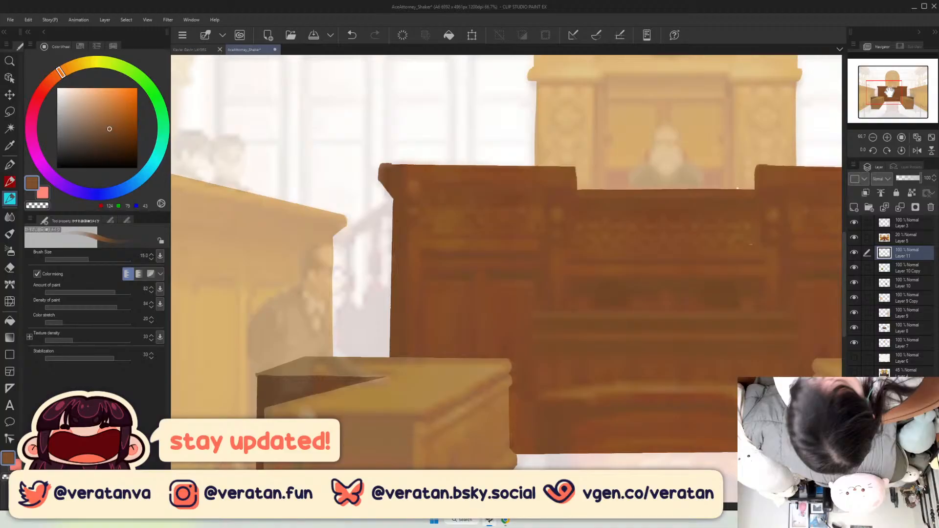
left_click_drag(890, 91, 888, 90)
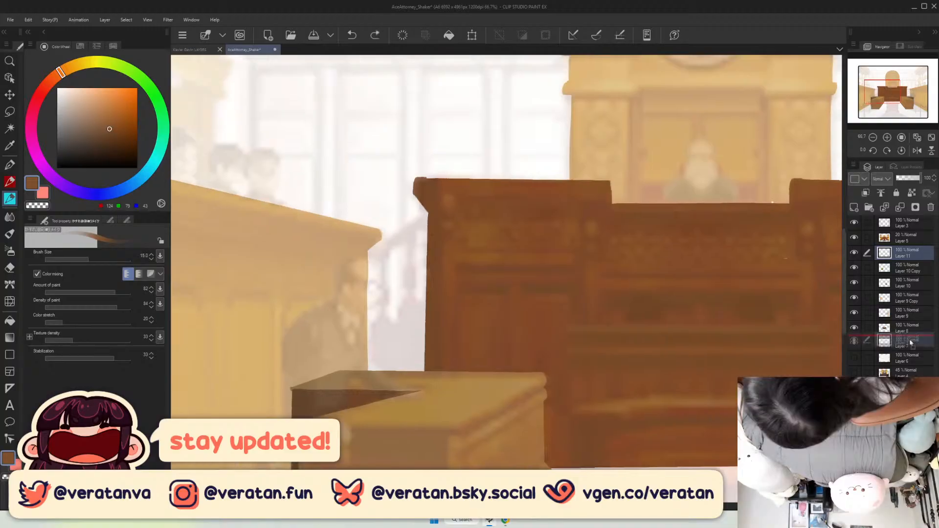
left_click_drag(905, 253, 912, 333)
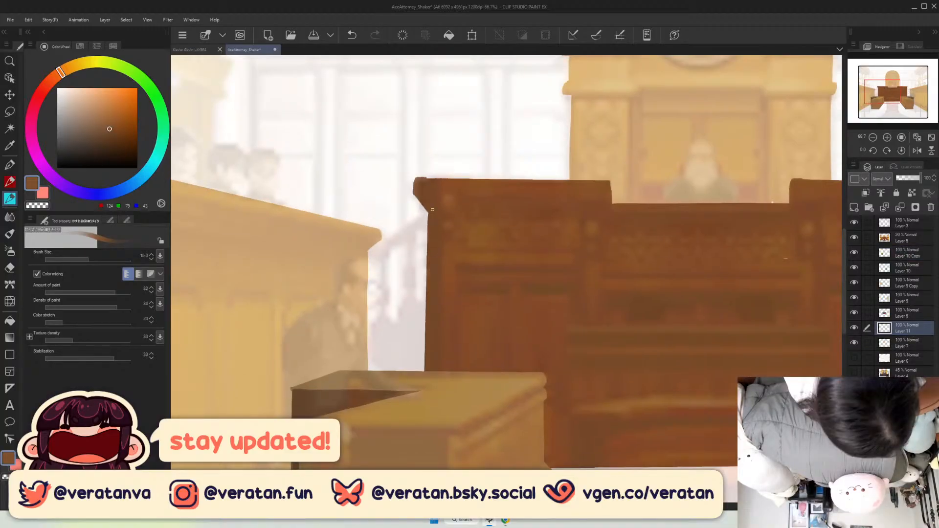
Try a straight brown railing line from the judge's bench's upper-left corner down to the left-hand jury box, and undo it.
left_click_drag(429, 211, 368, 252)
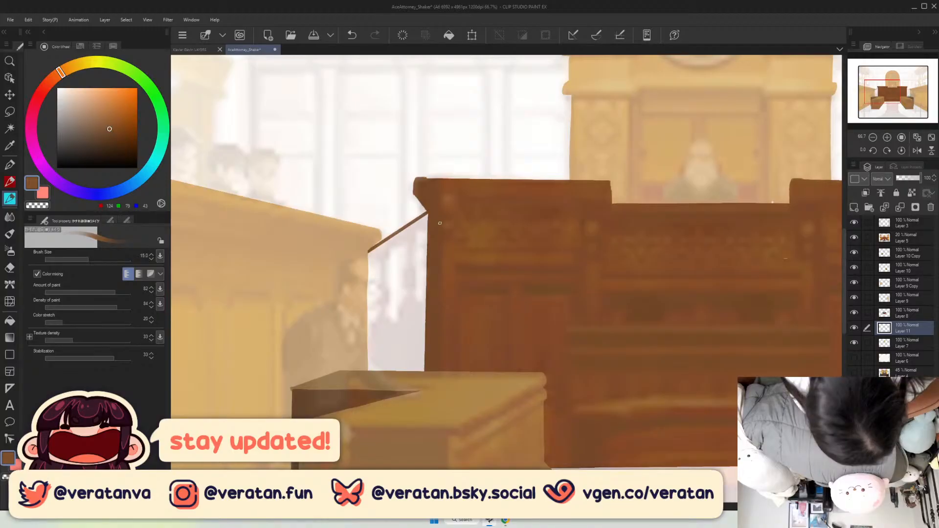
key("ctrl+z")
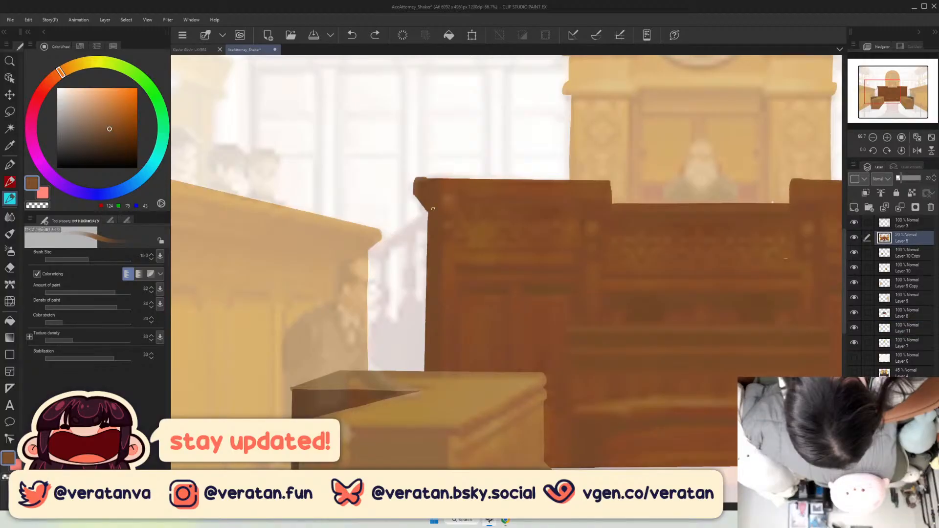
Draw a thin straight brown railing from the judge's bench's notch down to the left-hand jury box, on the layer beneath the bench.
left_click_drag(429, 213, 361, 254)
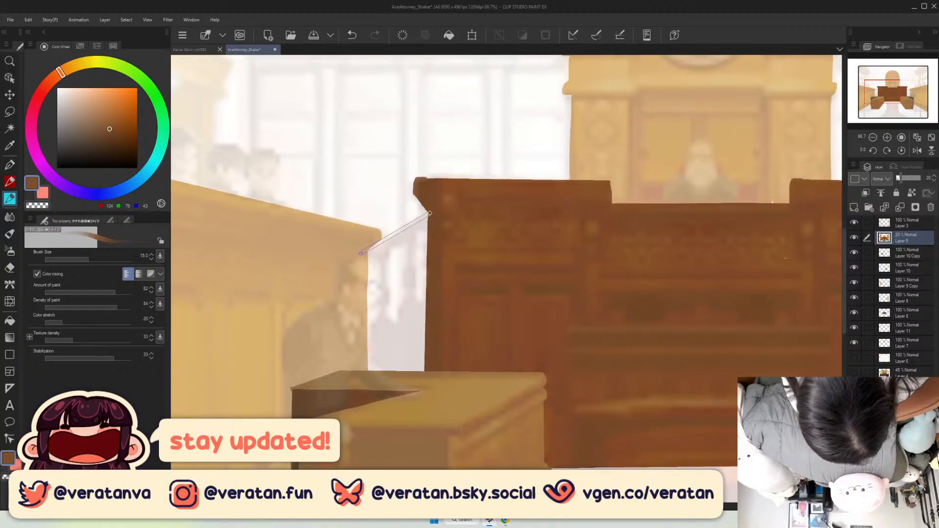
key("ctrl+z")
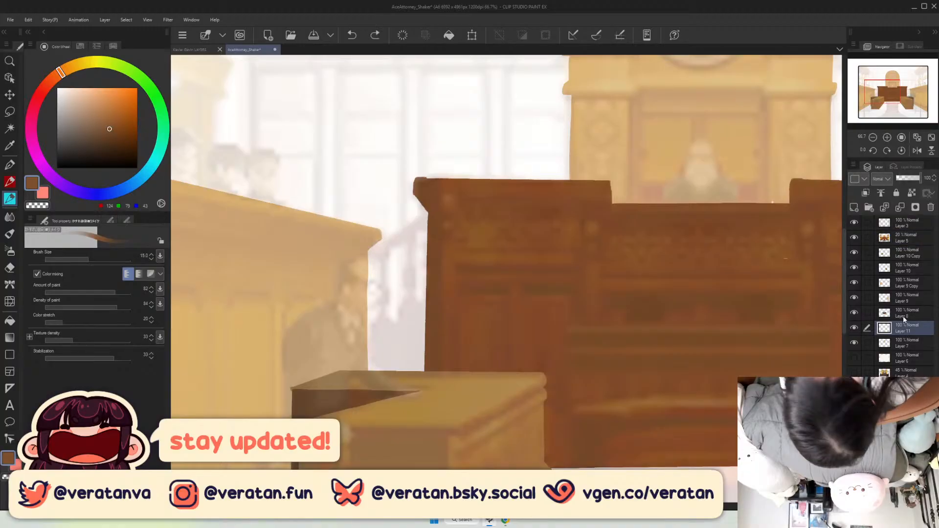
left_click_drag(428, 213, 368, 250)
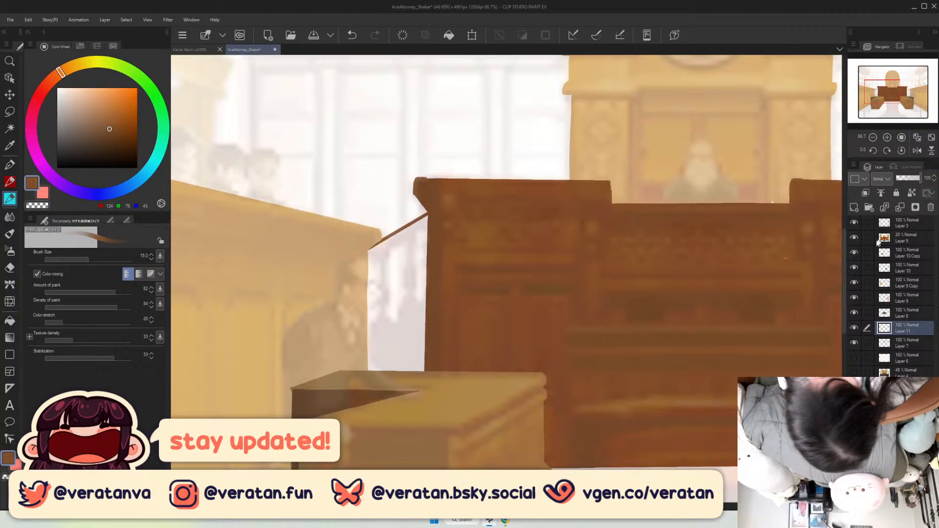
Hide the courtroom reference layer and show the cream background layer beneath the flat shapes.
left_click(854, 238)
left_click(790, 256, "ctrl+shift")
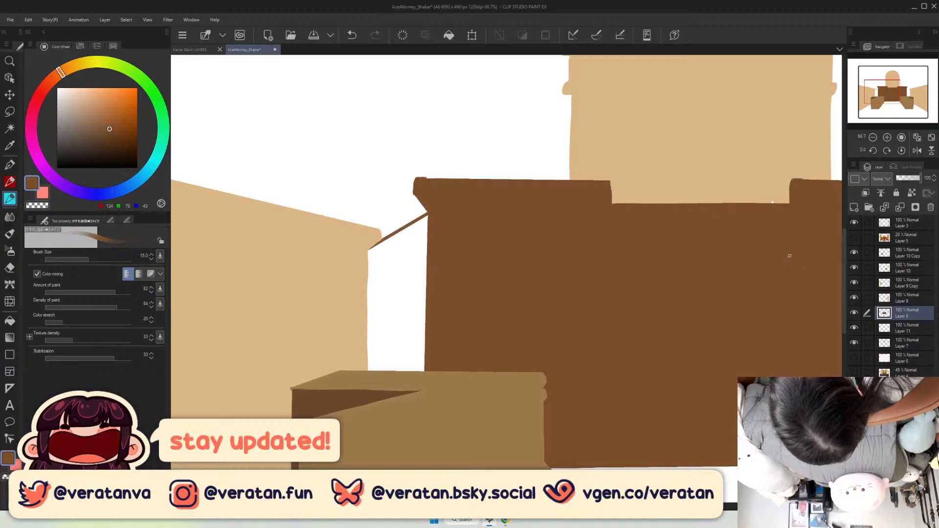
key("p")
left_click(759, 192, "ctrl+shift")
left_click(759, 192, "alt")
left_click_drag(759, 209, 771, 228)
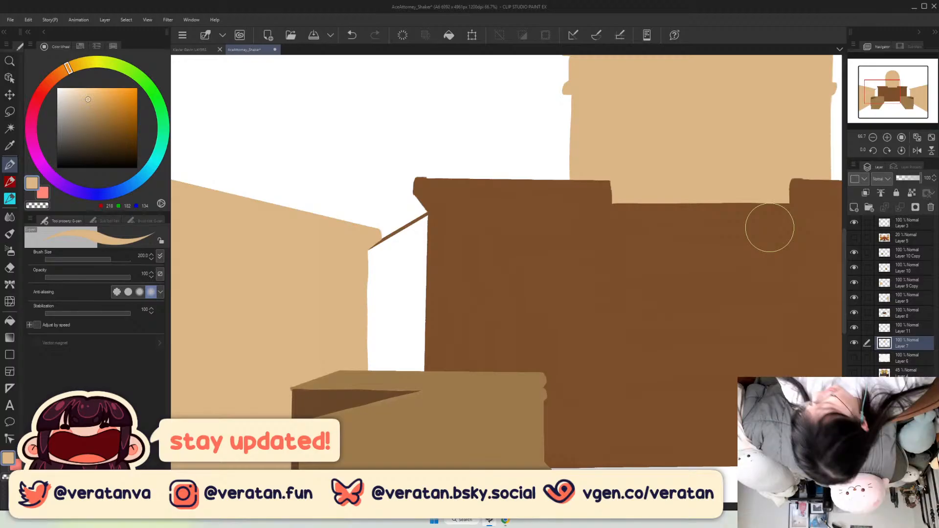
left_click(855, 358)
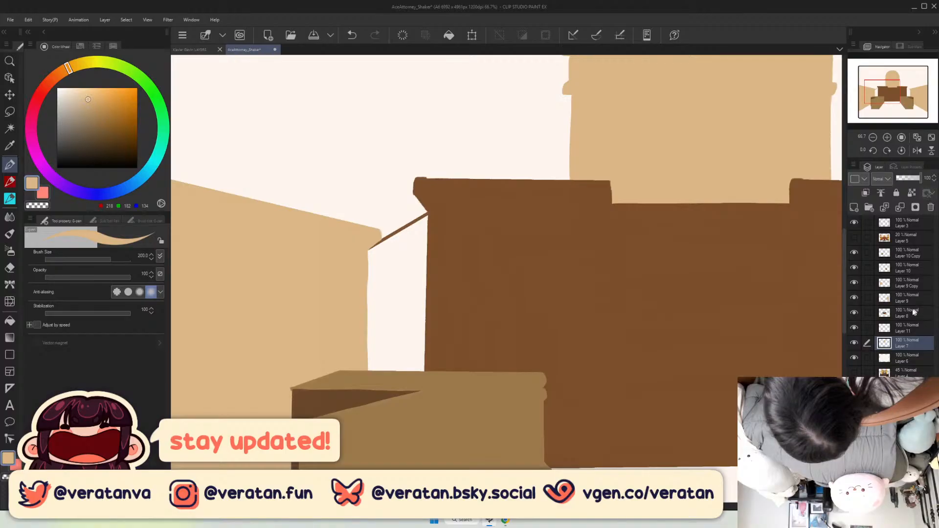
Return to the railing layer and sample the judge's bench's brown for the painting brush.
left_click(906, 328)
left_click(452, 204, "alt")
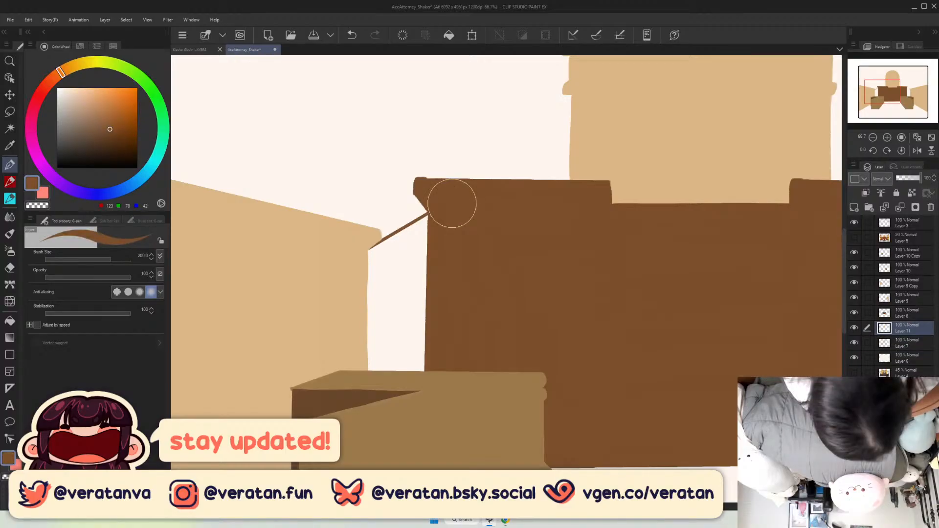
key("b")
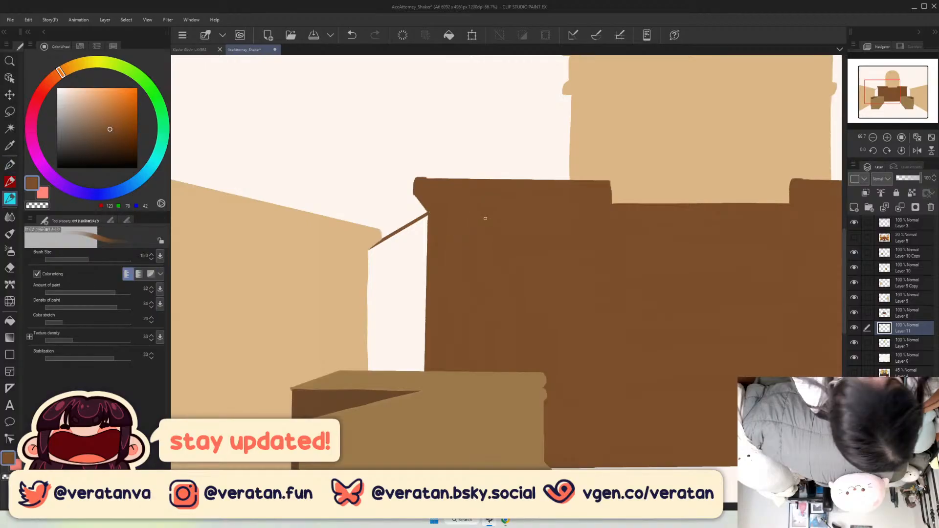
Show the courtroom reference again, check its stair railing at 100% opacity, and set its opacity to 25%.
left_click(854, 237)
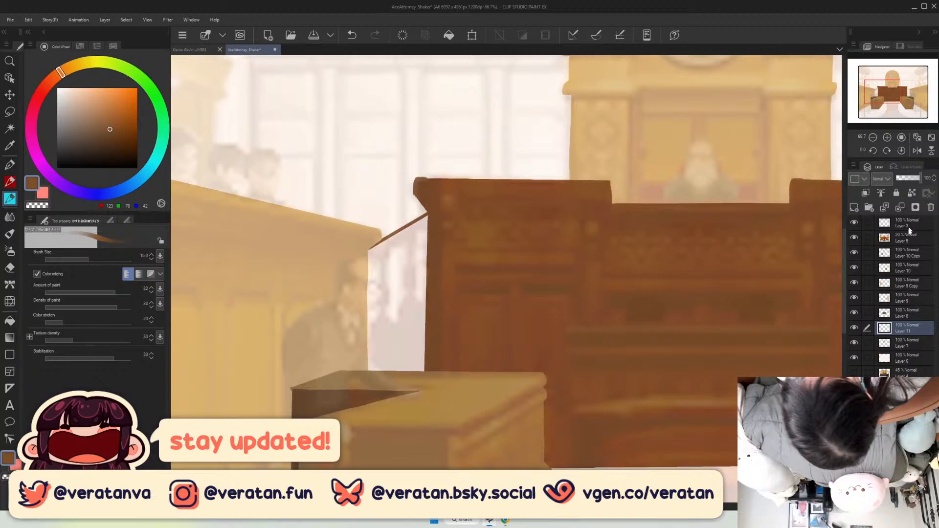
left_click(908, 238)
left_click_drag(902, 178, 921, 178)
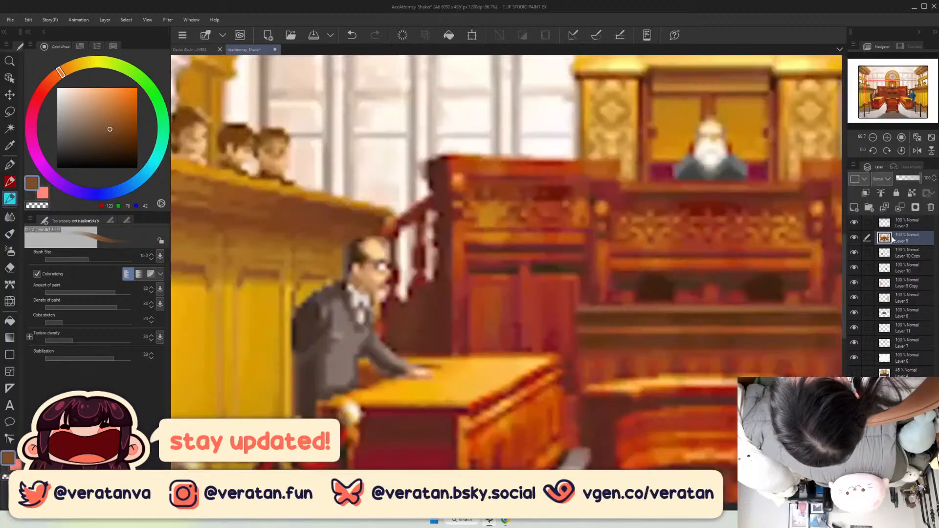
left_click(900, 179)
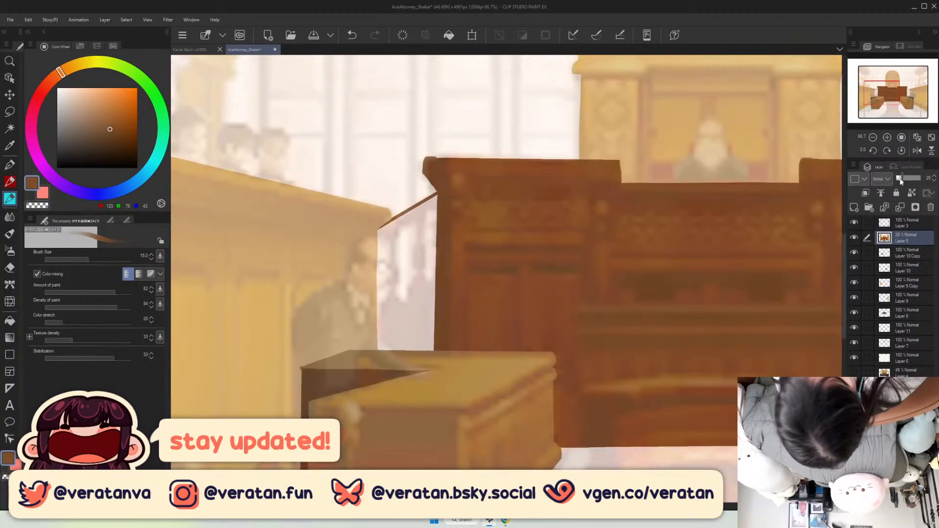
On the railing layer, paint a brown baluster with a round top knob and a body widening downward below the railing.
left_click(887, 137)
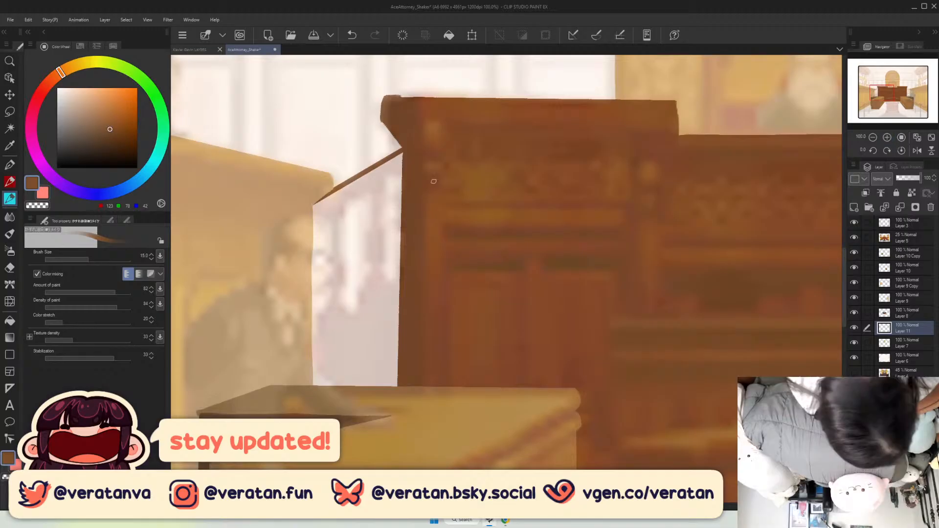
left_click(374, 196)
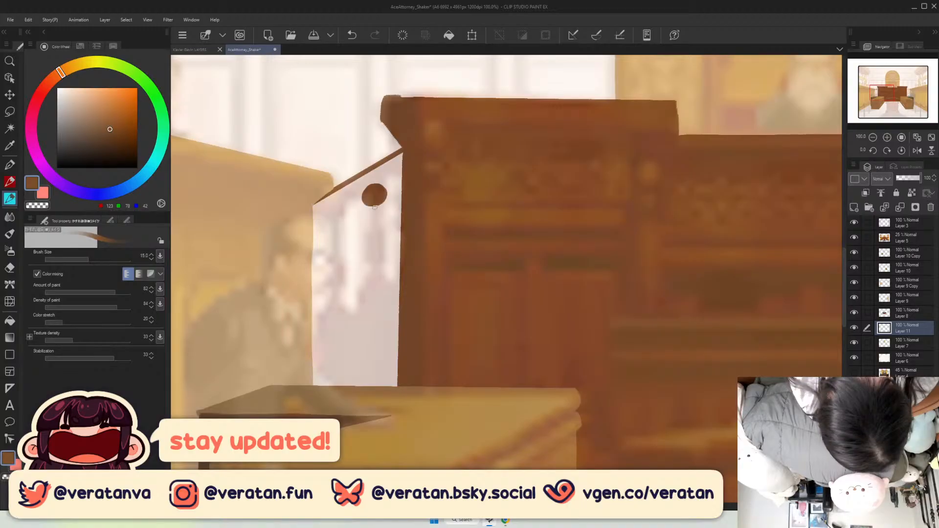
left_click_drag(375, 207, 388, 258)
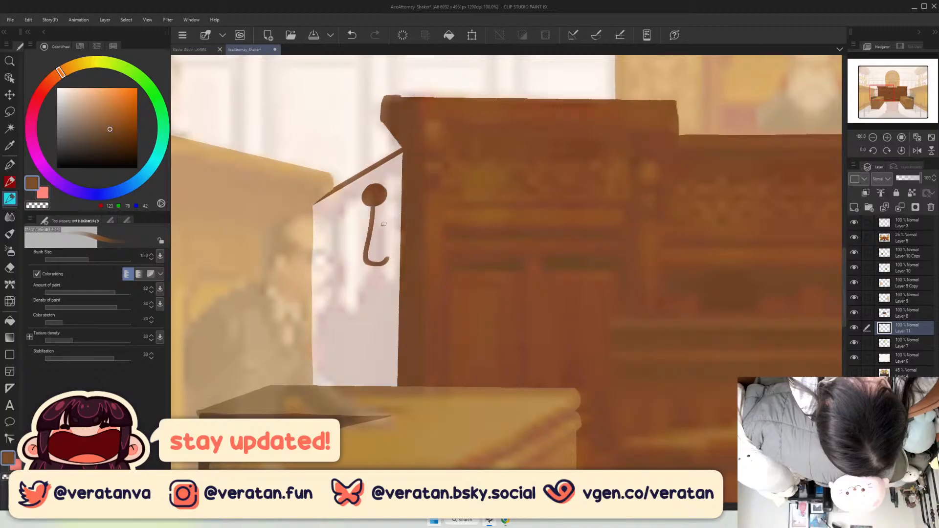
key("ctrl+z")
left_click_drag(373, 206, 366, 257)
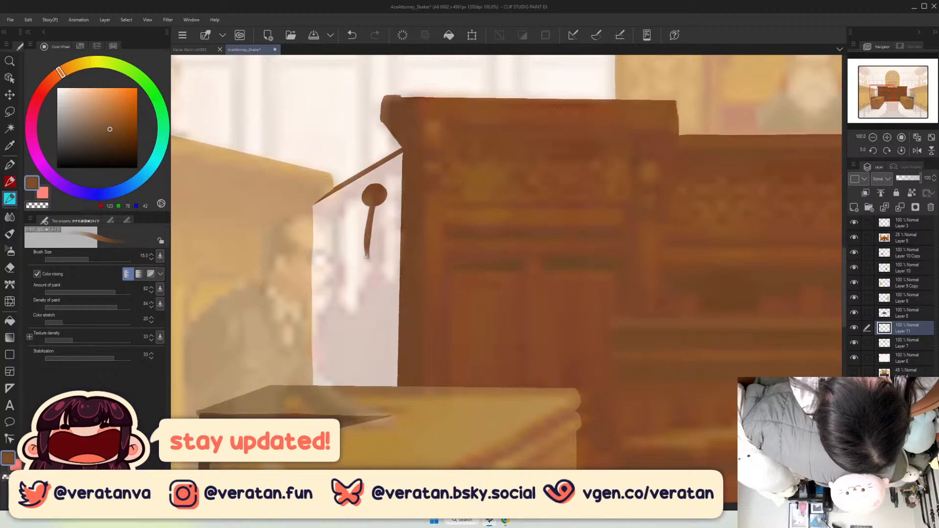
mouse_move(366, 257)
left_mouse_down()
mouse_move(370, 283)
mouse_move(379, 269)
left_mouse_up()
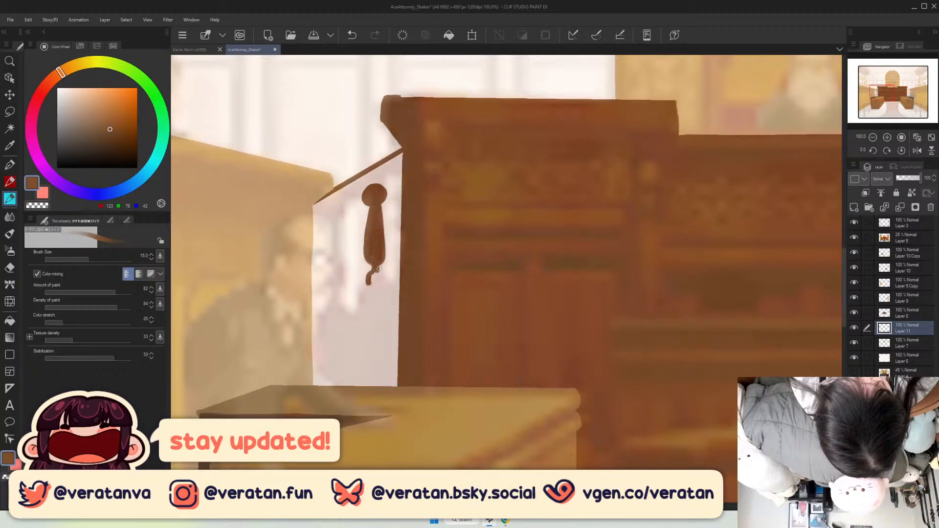
key("ctrl+z")
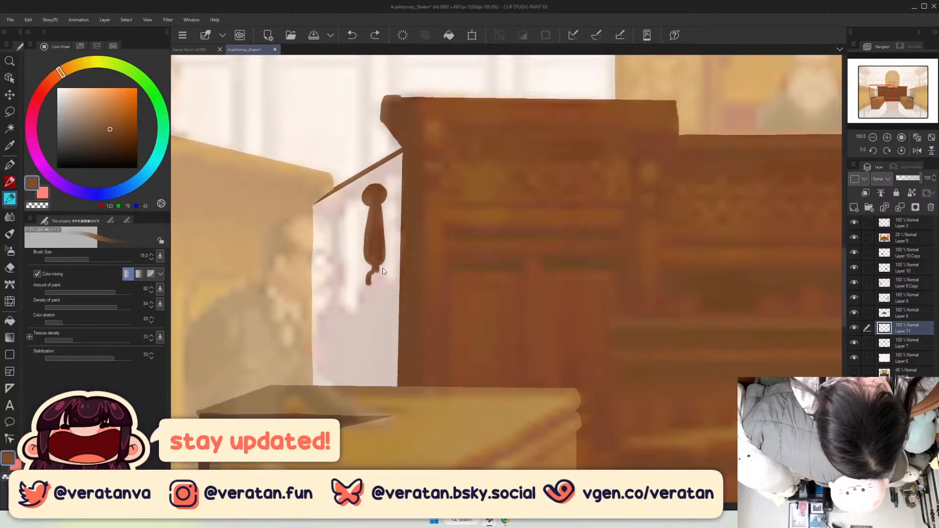
key("ctrl+z")
key("ctrl+plus")
Paint a flared base under the baluster's body and even out its outline with transparent and brown strokes.
left_click_drag(480, 259, 463, 285)
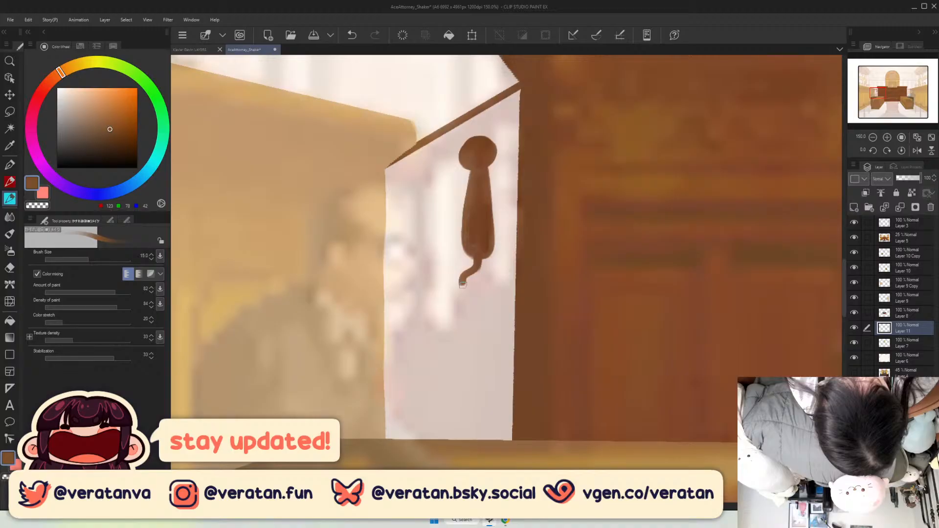
left_click_drag(463, 285, 494, 277)
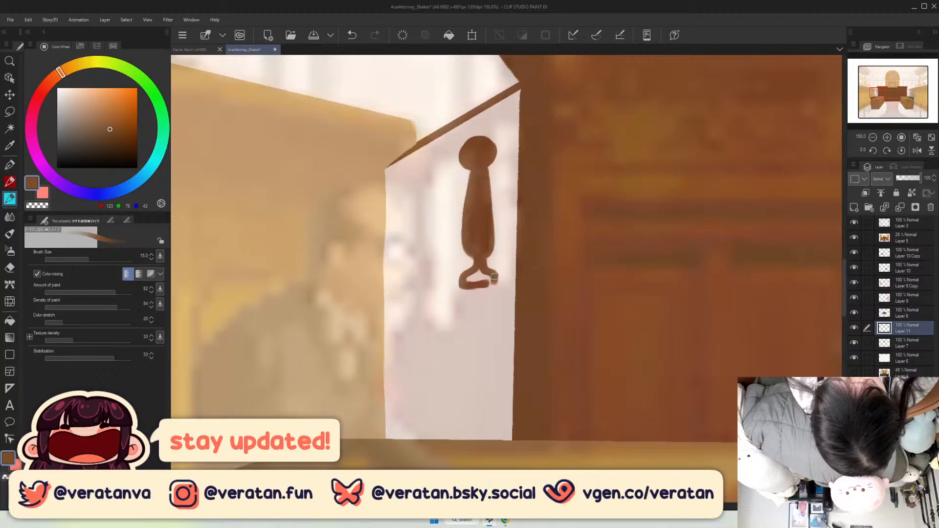
mouse_move(494, 277)
left_mouse_down()
mouse_move(470, 279)
mouse_move(490, 278)
left_mouse_up()
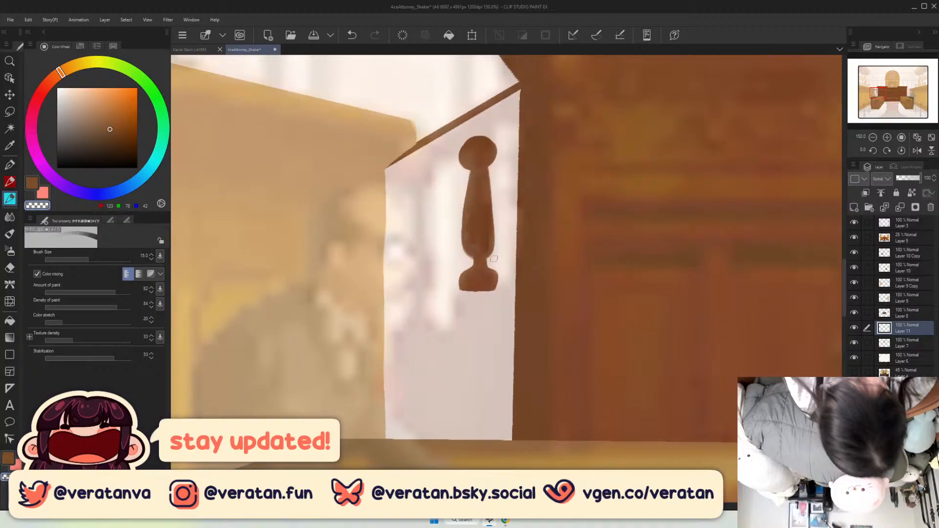
left_click_drag(494, 259, 501, 279)
key("c")
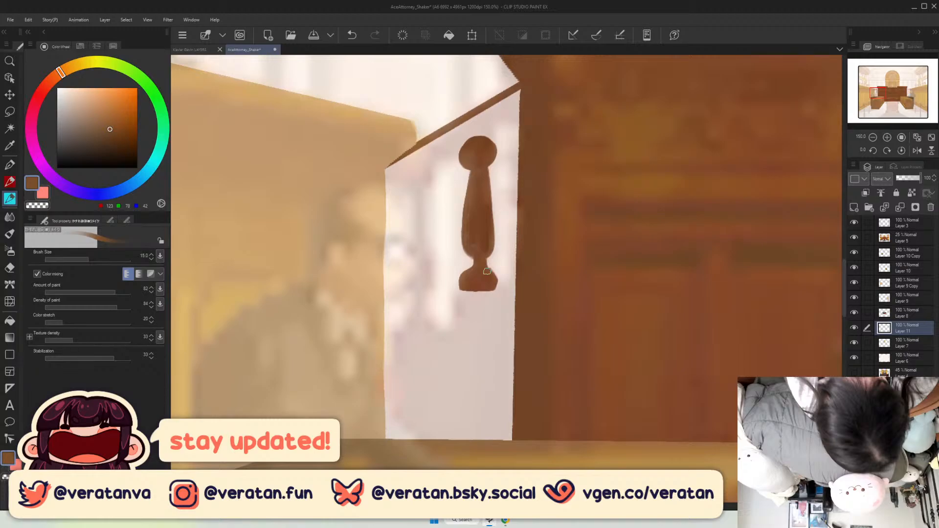
mouse_move(487, 271)
left_mouse_down()
mouse_move(493, 290)
mouse_move(500, 277)
mouse_move(468, 288)
left_mouse_up()
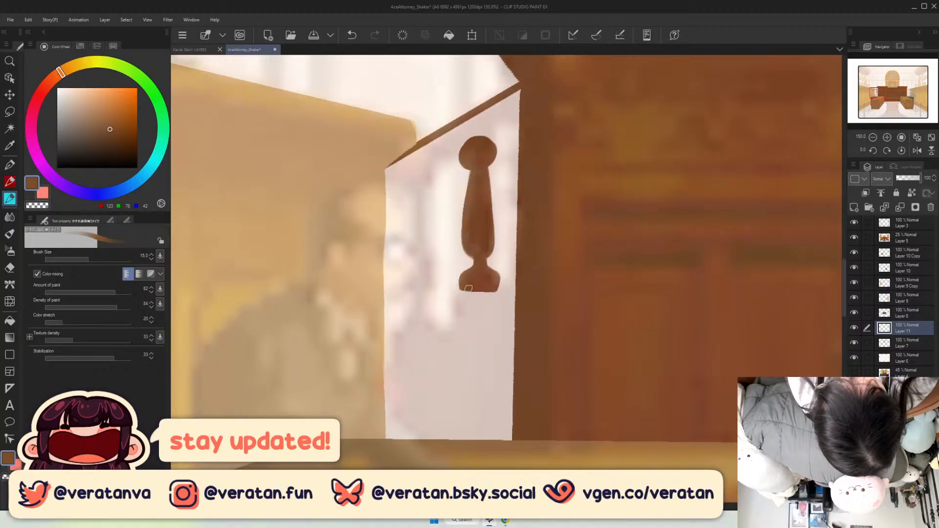
Thicken the railing with a parallel lower edge from the jury box to the judge's bench, and fill the gap brown.
left_click_drag(484, 137, 519, 113)
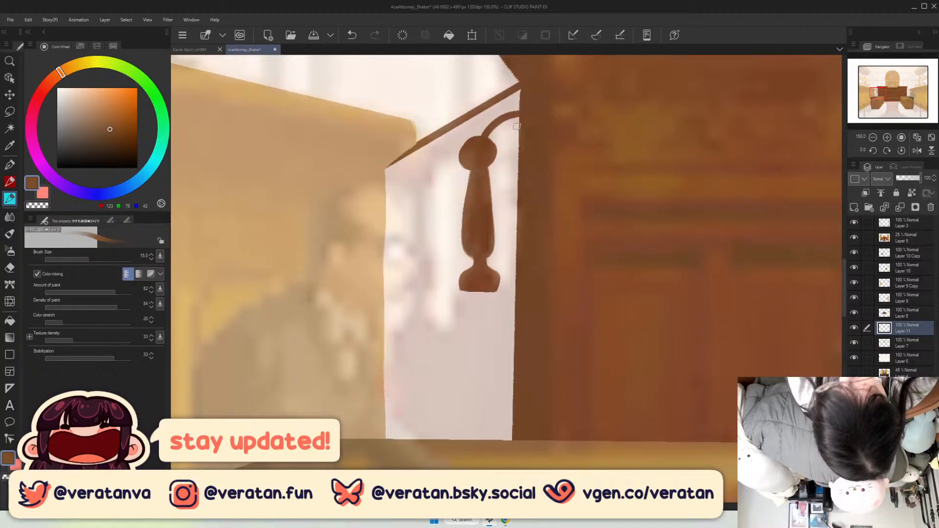
key("ctrl+z")
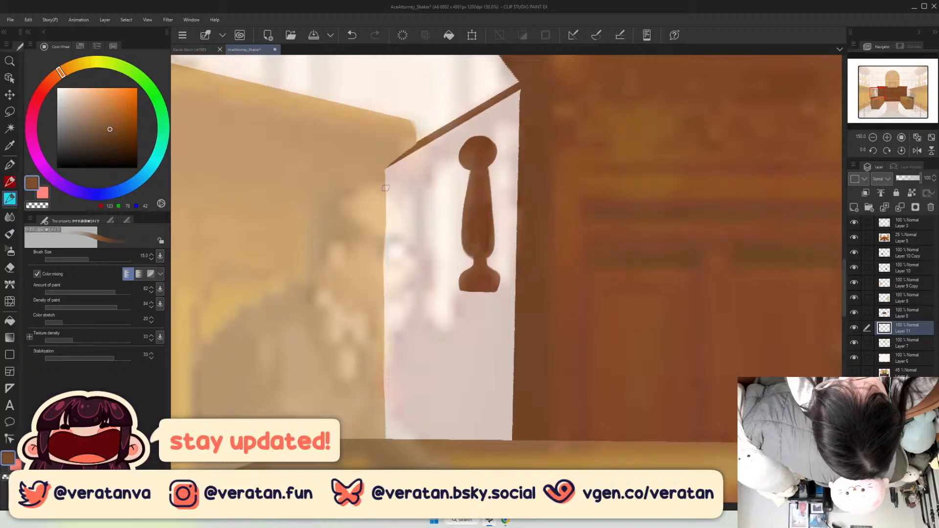
left_click_drag(385, 188, 518, 114)
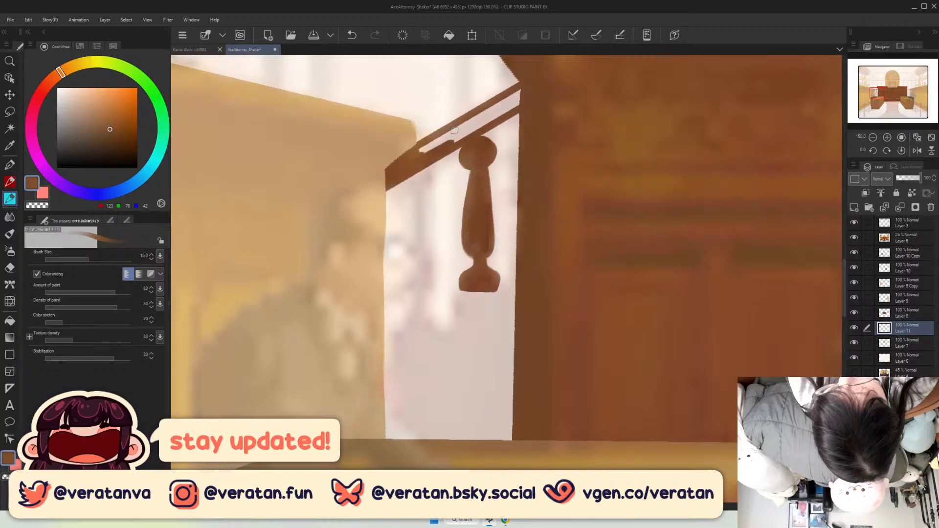
left_click_drag(455, 131, 465, 149)
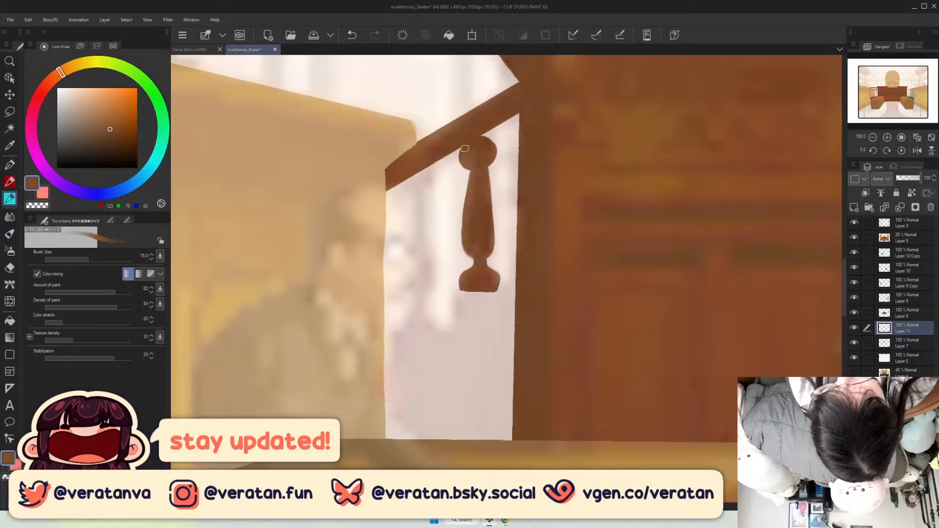
key("ctrl+z")
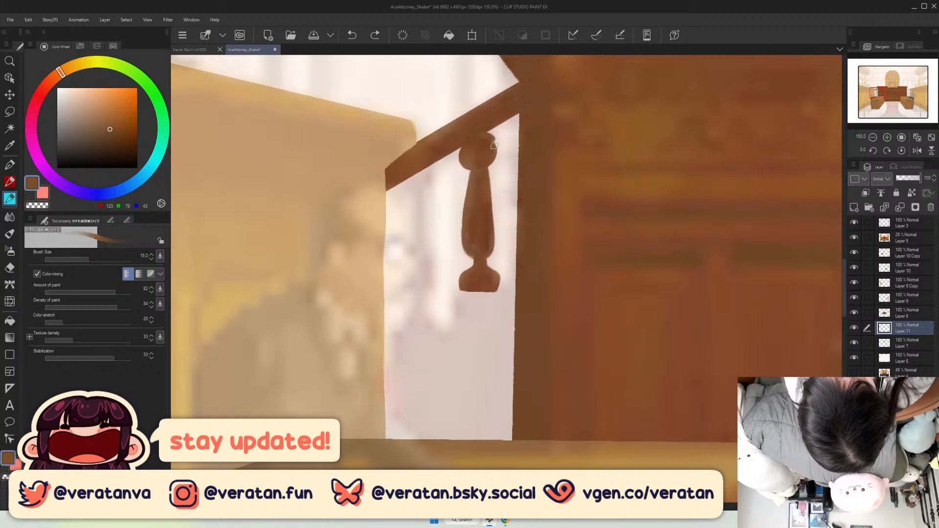
Try trimming the baluster's round knob, and restore the courtroom reference to 100% opacity and hide it.
key("c")
left_click_drag(482, 132, 497, 149)
left_click(908, 238)
left_click_drag(903, 179, 922, 179)
left_click(854, 238)
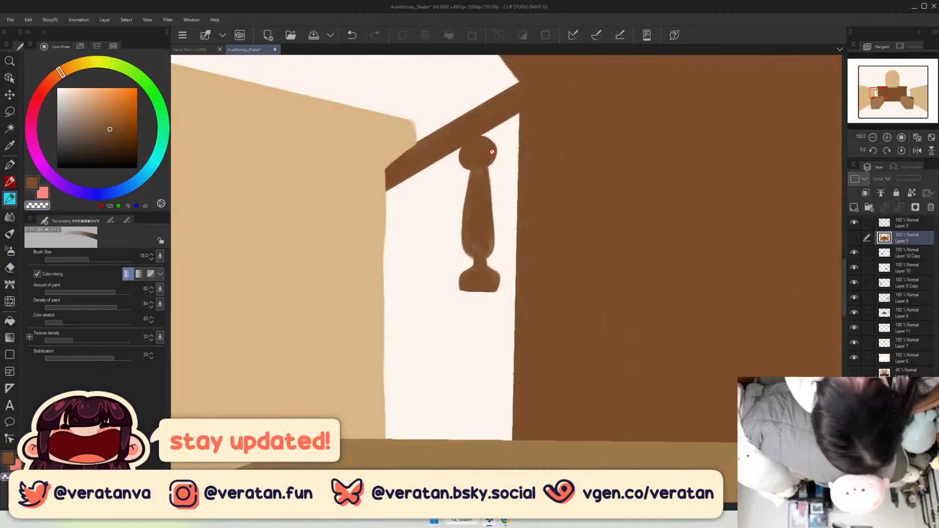
Erase both sides of the baluster's knob on the railing layer to form a tapered neck, and join it to the railing in brown.
left_click(911, 342)
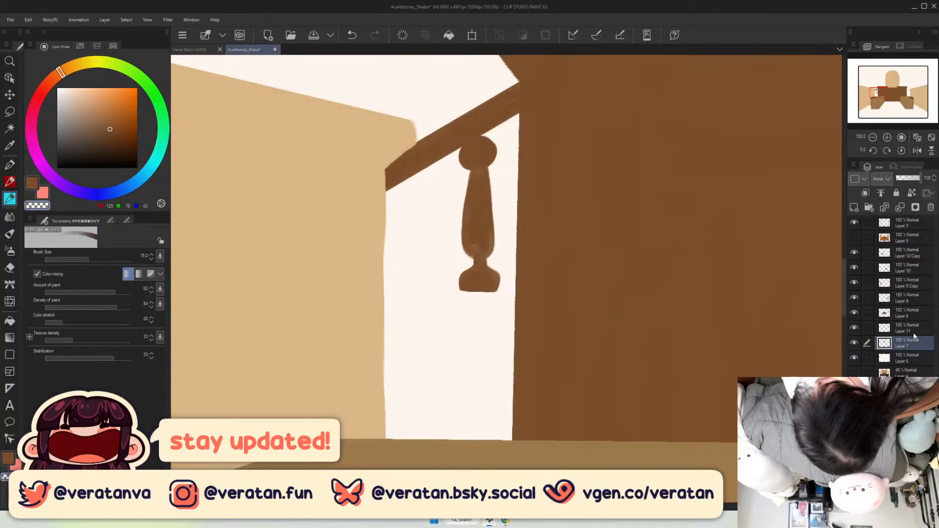
left_click(913, 331)
key("ctrl+z")
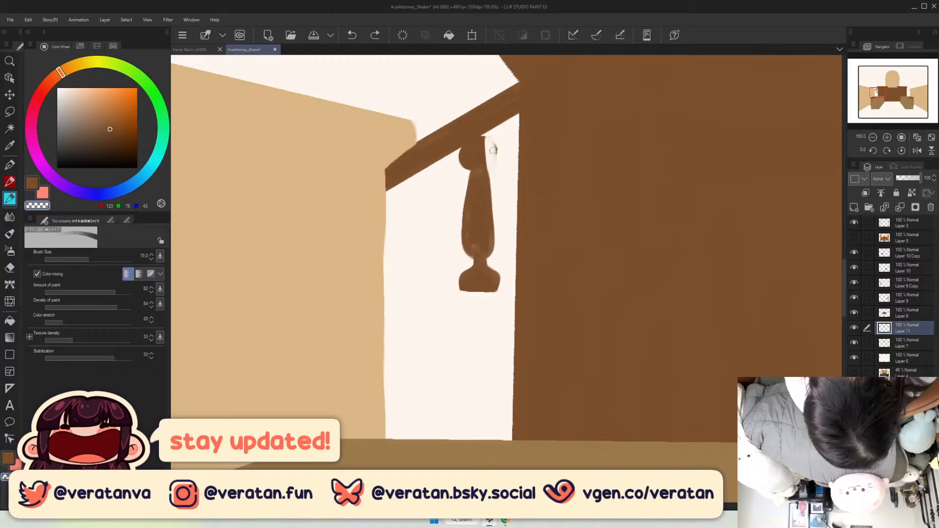
left_click_drag(493, 150, 496, 172)
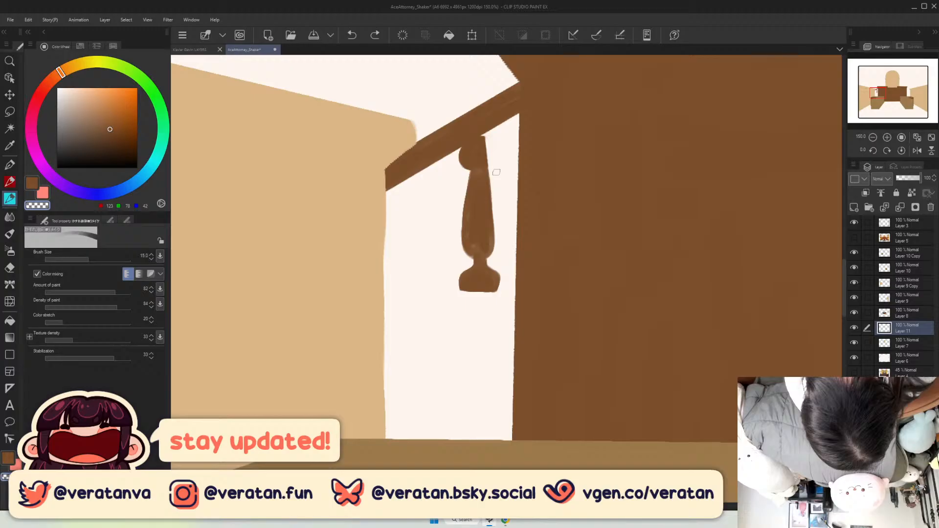
left_click_drag(463, 151, 465, 171)
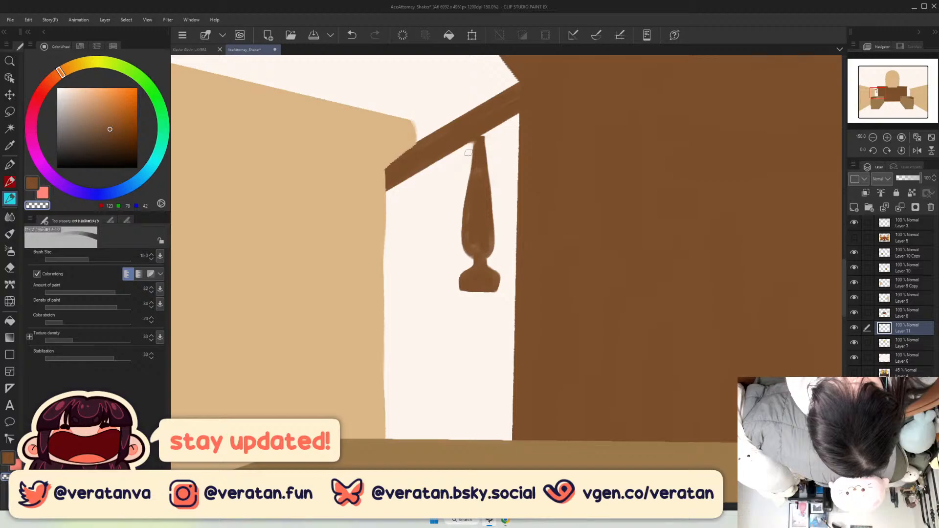
key("ctrl+z")
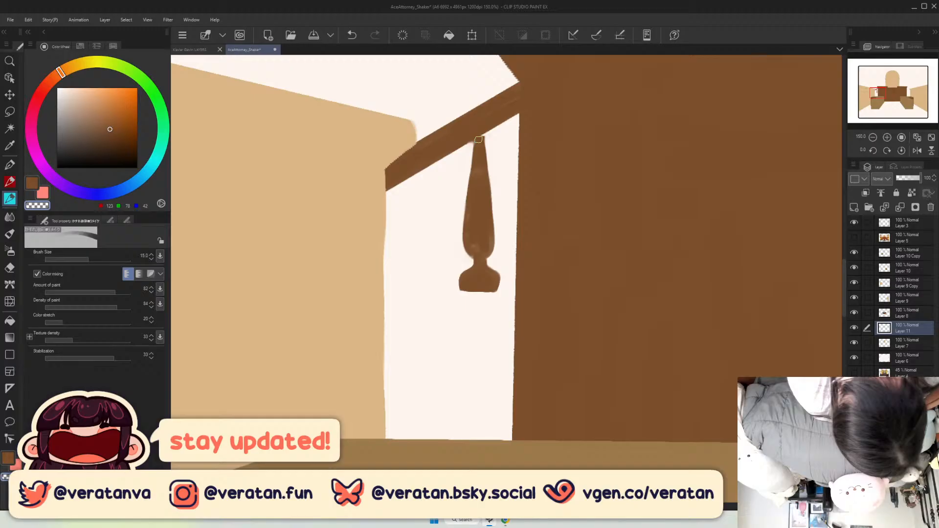
key("c")
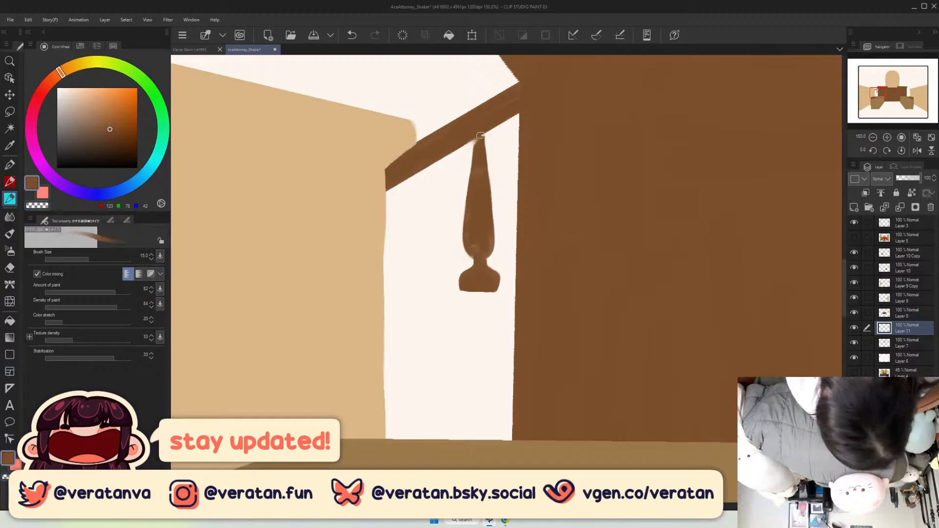
left_click_drag(480, 136, 478, 230)
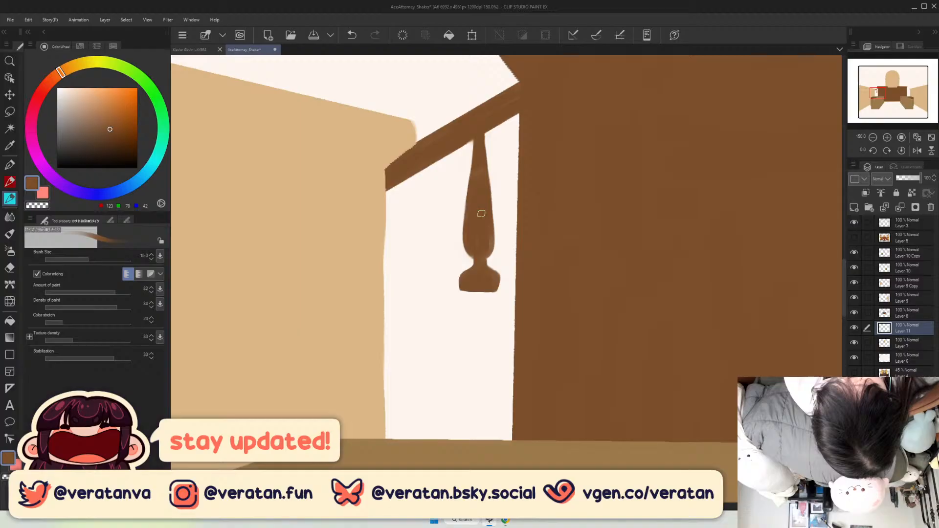
Even out the baluster's neck, lasso the baluster, and place a pasted copy of it further down the railing.
left_click_drag(487, 132, 488, 221)
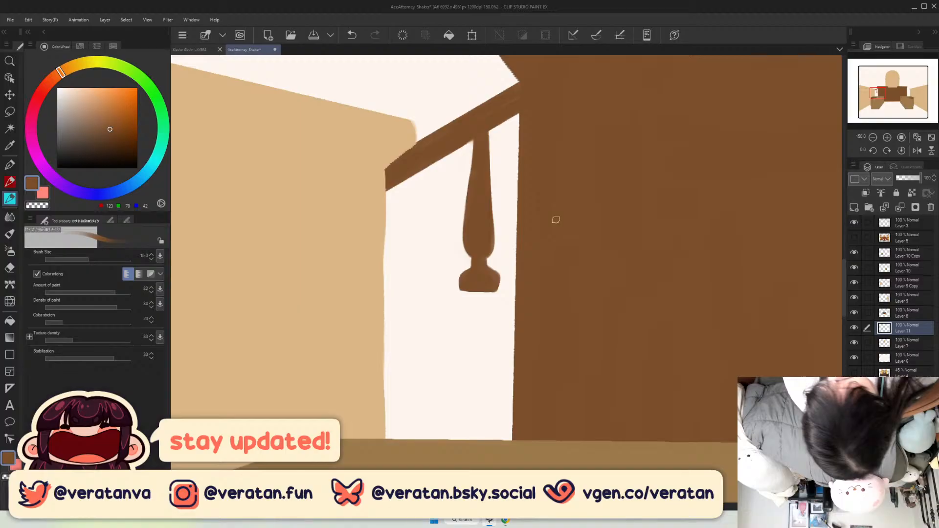
key("m")
left_click_drag(496, 126, 501, 131)
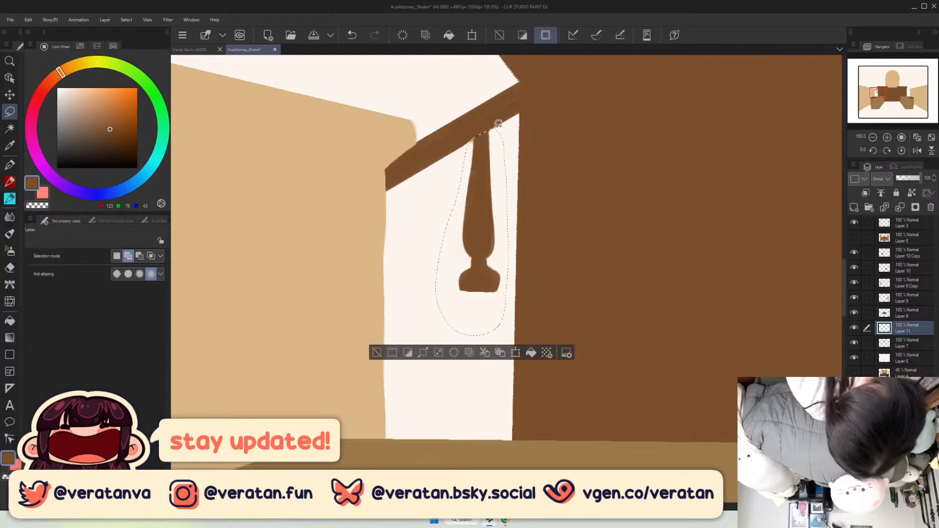
key("ctrl+c")
key("ctrl+v")
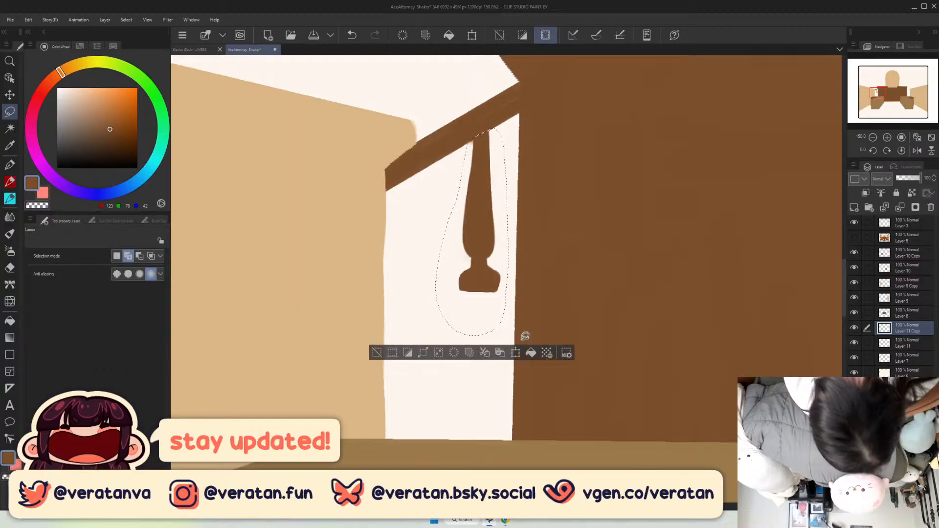
key("ctrl+t")
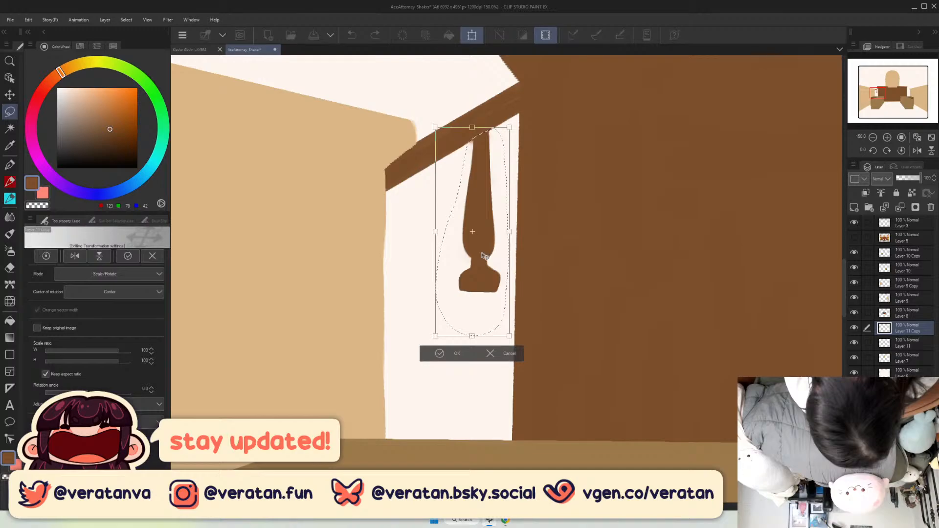
left_click_drag(484, 255, 431, 286)
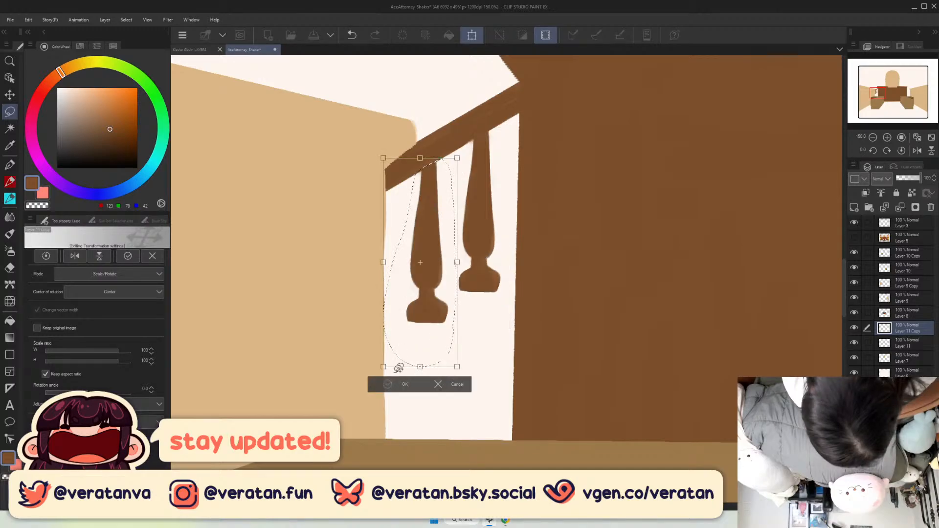
left_click(402, 383)
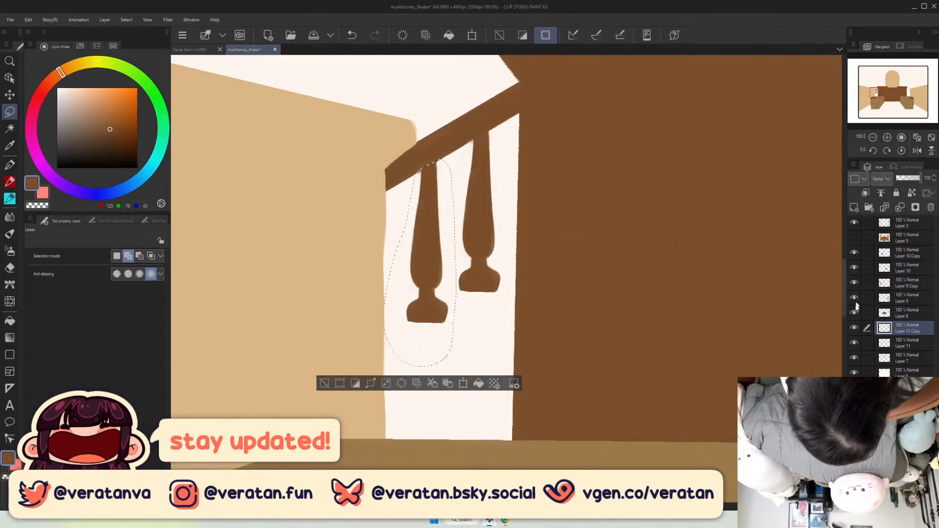
Show the courtroom reference at 31% opacity, clear the selection, and shift the copied baluster slightly further down the railing.
left_click(854, 238)
left_click(908, 238)
left_click(904, 178)
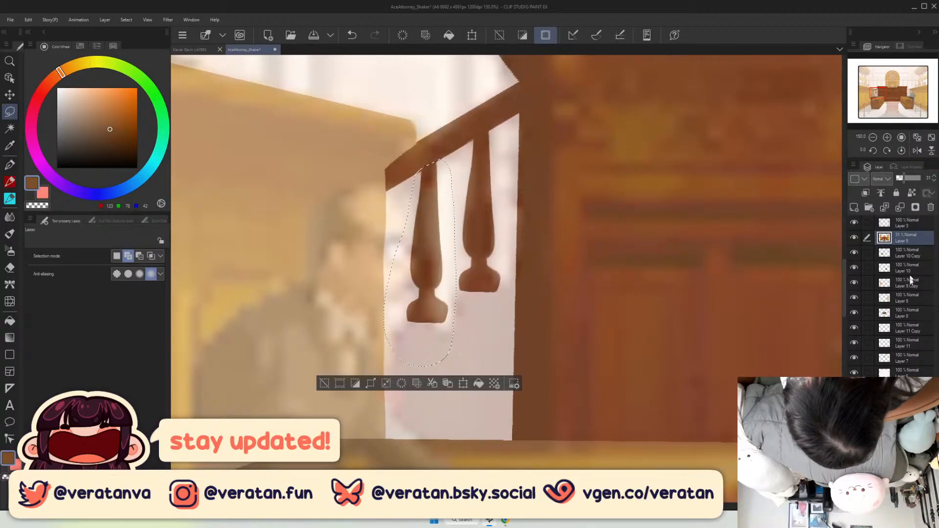
left_click(908, 328)
left_click(325, 383)
left_click(10, 95)
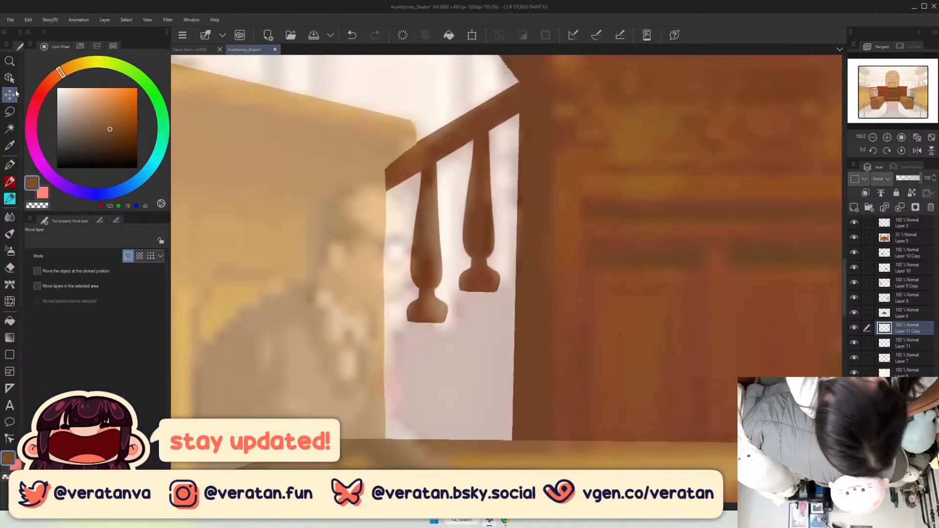
left_click_drag(535, 307, 525, 314)
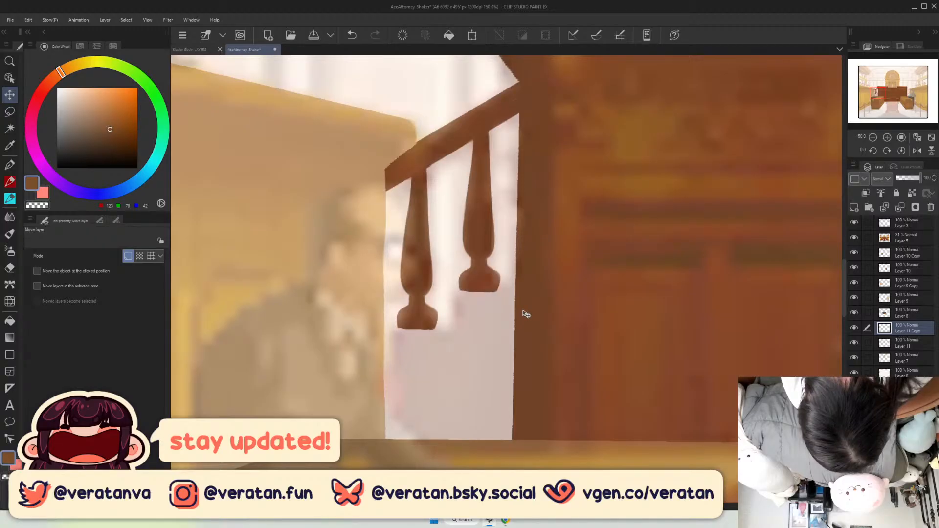
Compare the balusters with the reference at full opacity, set it to 34%, and merge the copied baluster into Layer 11.
left_click(900, 238)
left_click(909, 178)
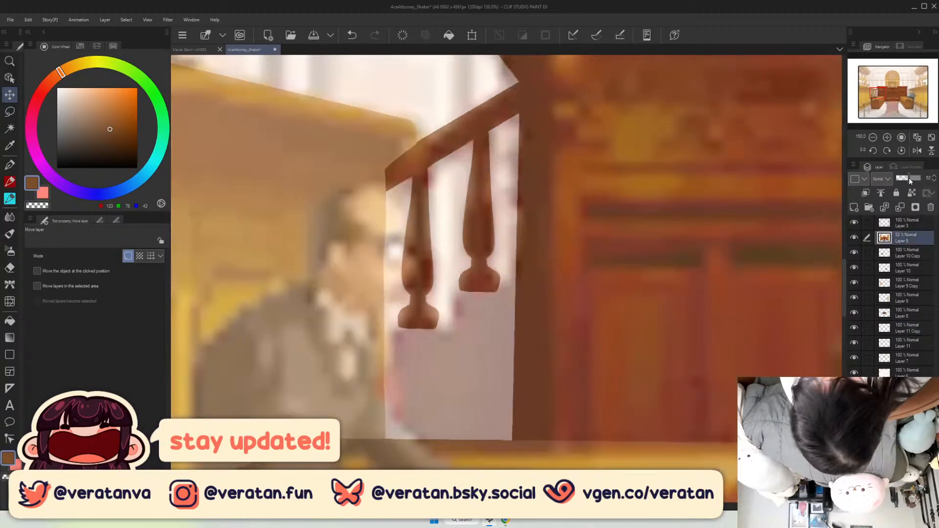
left_click(921, 178)
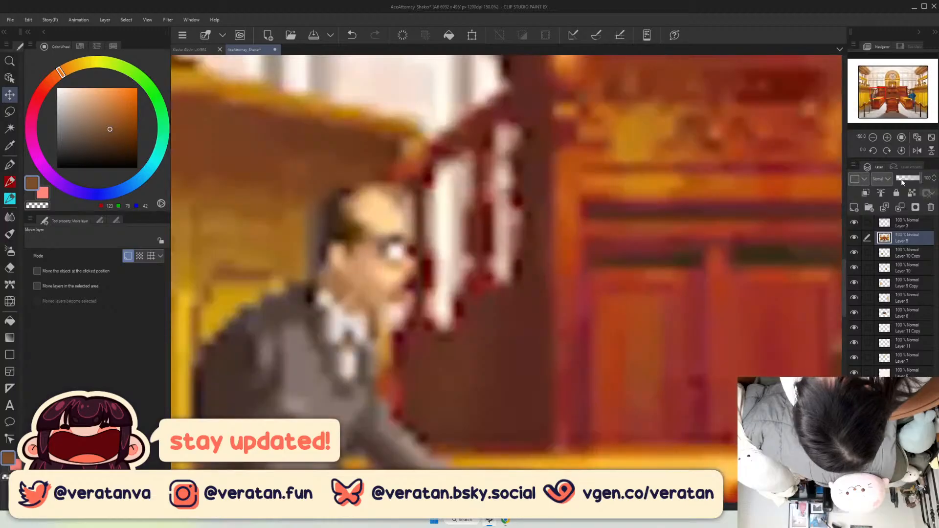
left_click(906, 179)
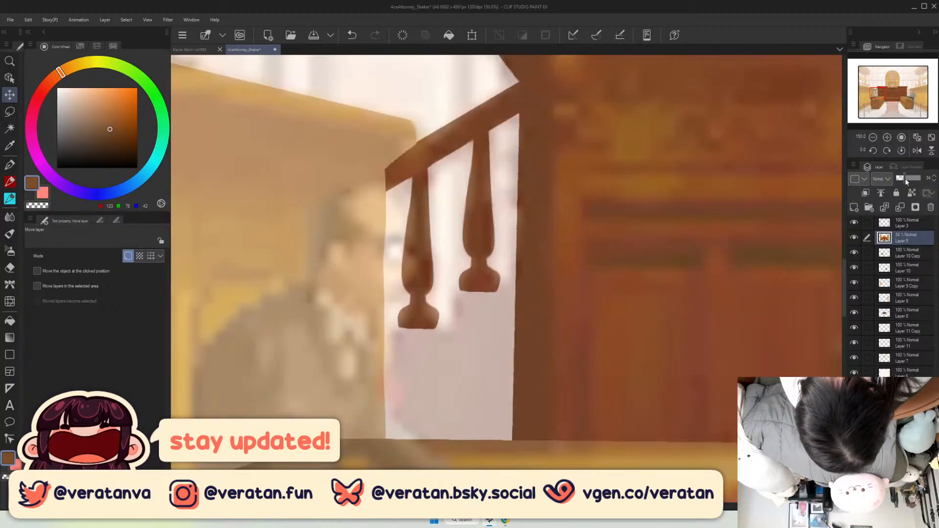
left_click(857, 326)
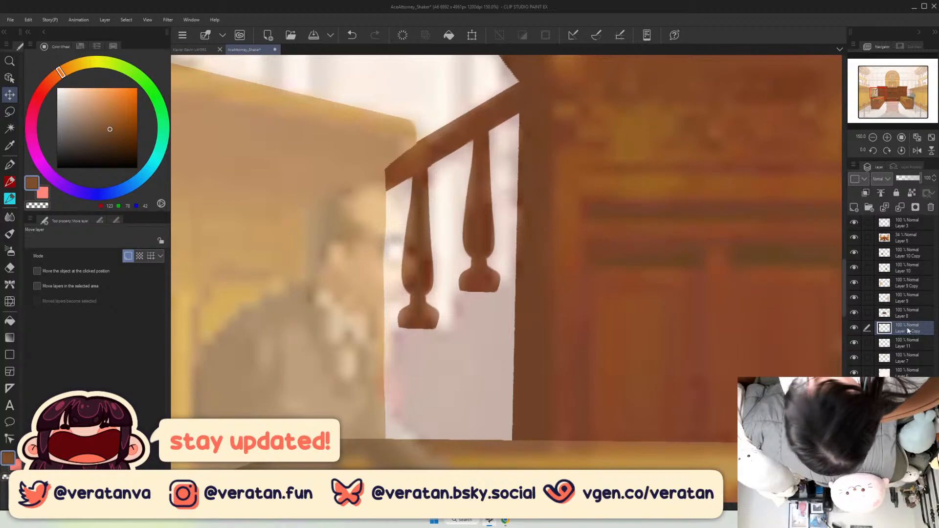
key("ctrl+e")
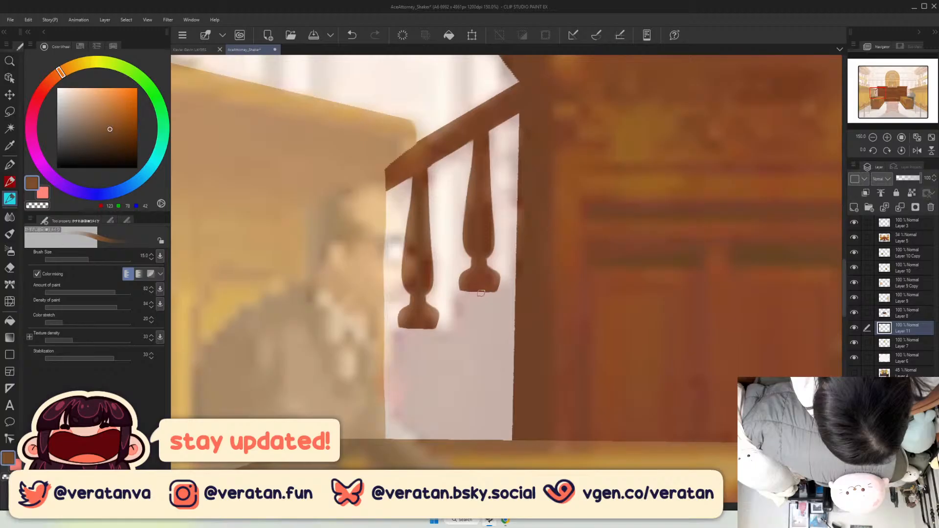
Paint the brown tread and riser of a stair step beneath the upper baluster, undoing the stroke for the lower step.
left_click_drag(515, 289, 456, 292)
left_click_drag(456, 294, 457, 367)
left_click_drag(386, 334, 450, 332)
key("ctrl+z")
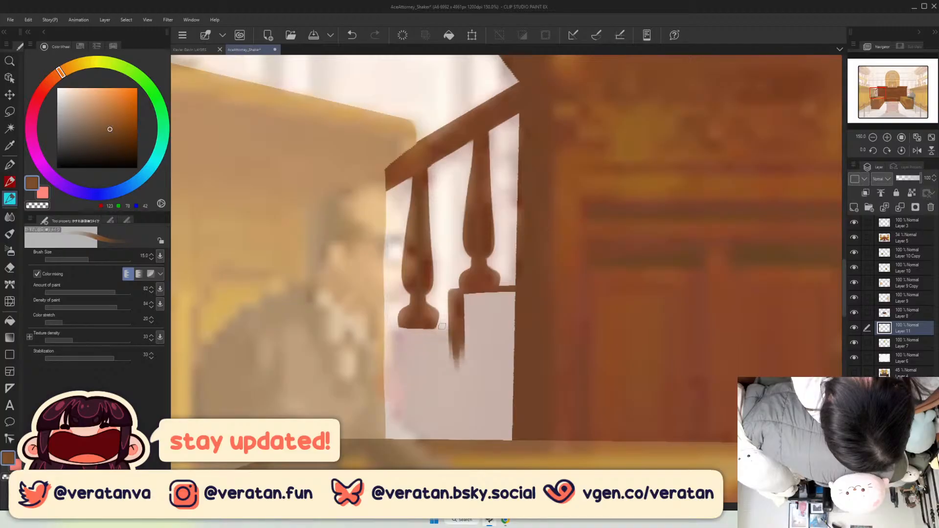
Hide the courtroom reference and straighten the bench's lower edge between the two desks with a brown fill on Layer 8.
left_click(900, 102)
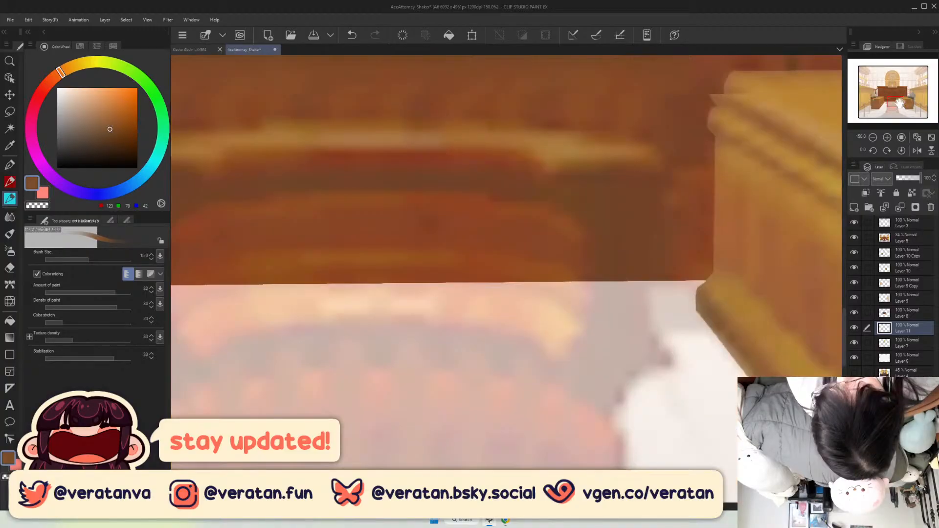
left_click_drag(900, 102, 890, 103)
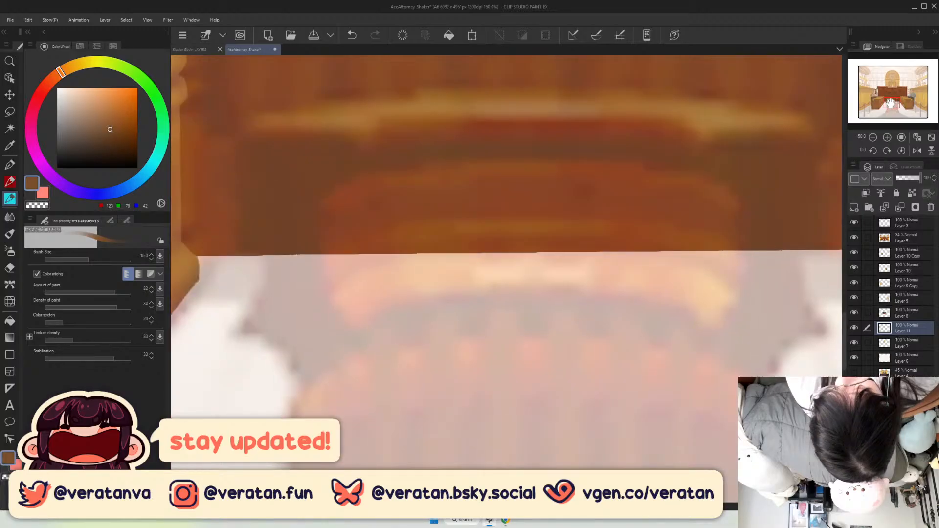
key("ctrl+z")
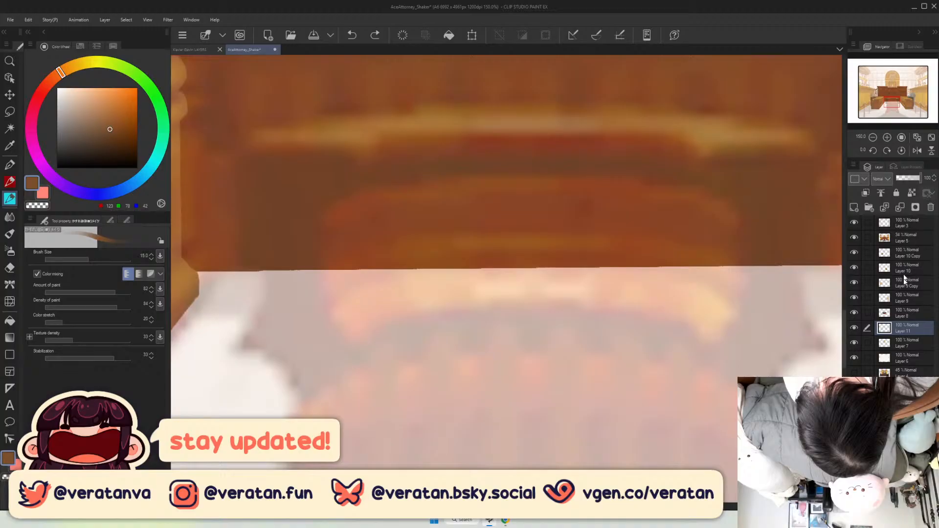
key("ctrl+z")
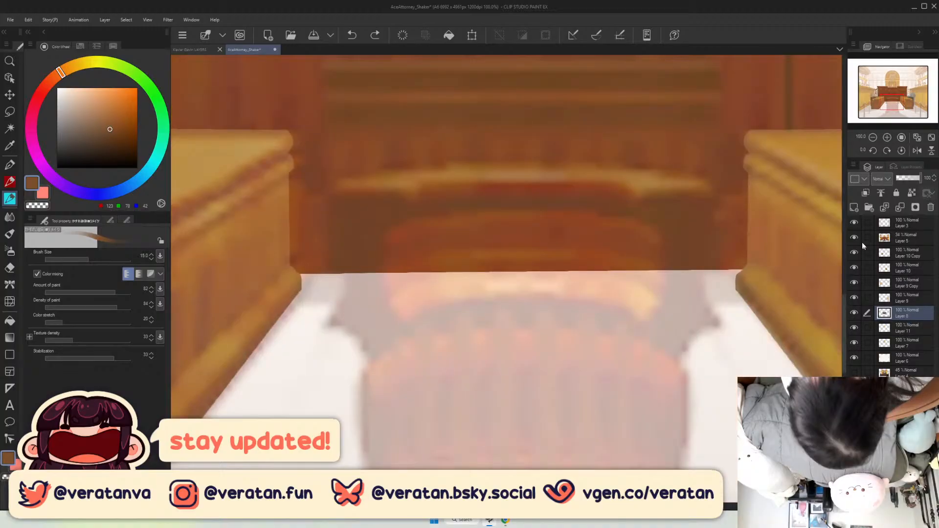
left_click(858, 238)
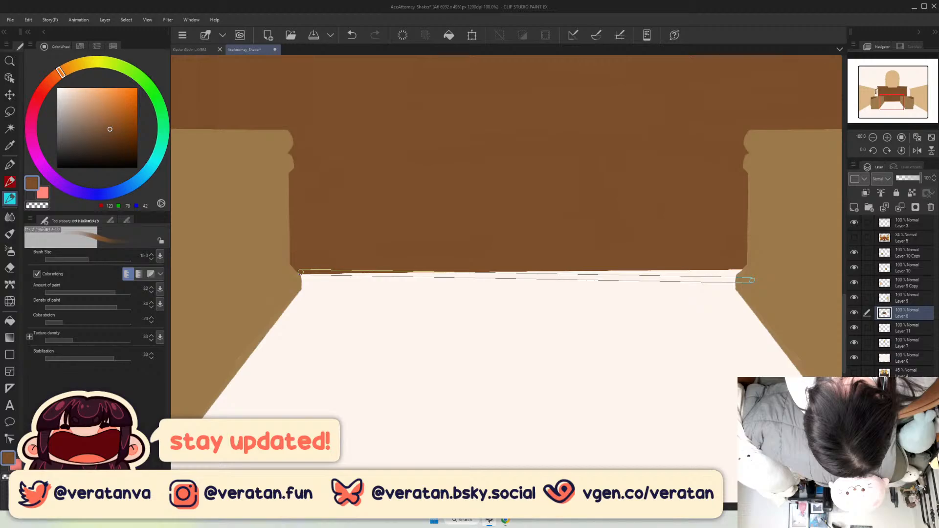
left_click_drag(300, 272, 301, 274)
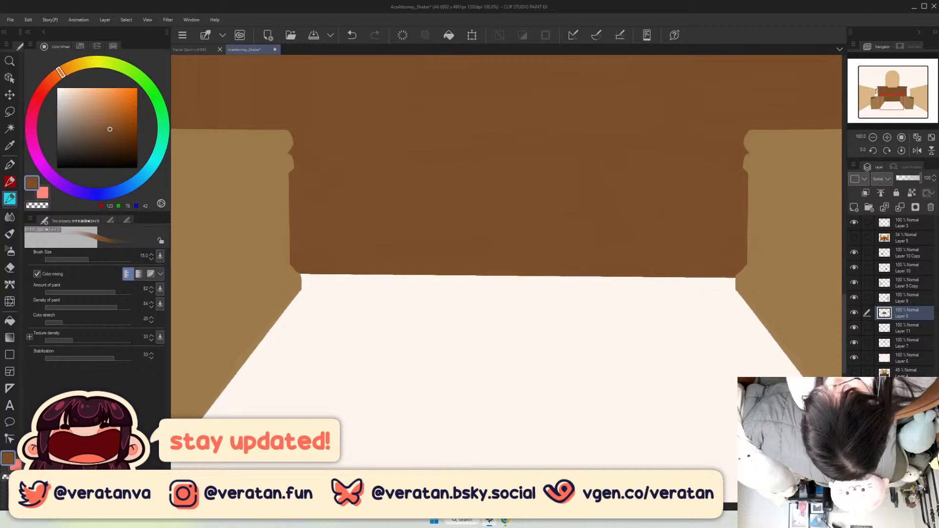
left_click(873, 137)
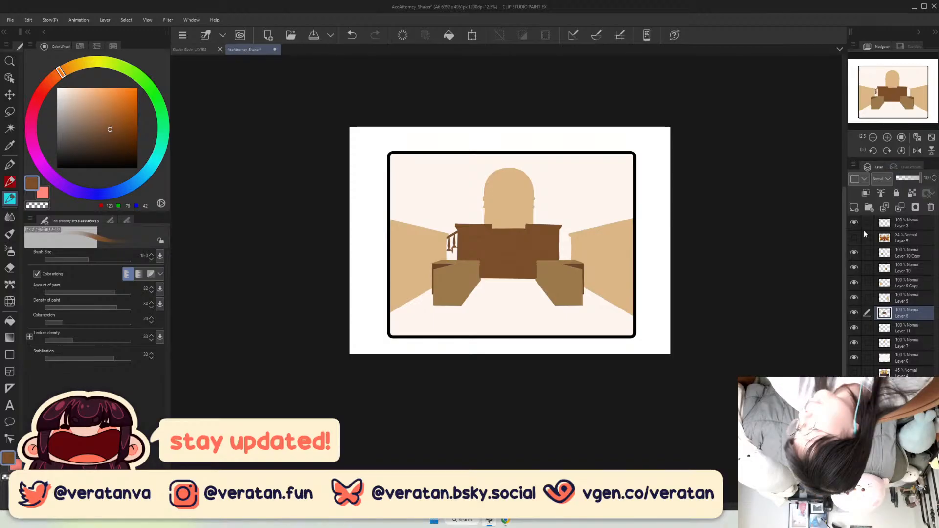
Open TADC Shaker.png from the Stickers and Keychains folder.
key("ctrl+o")
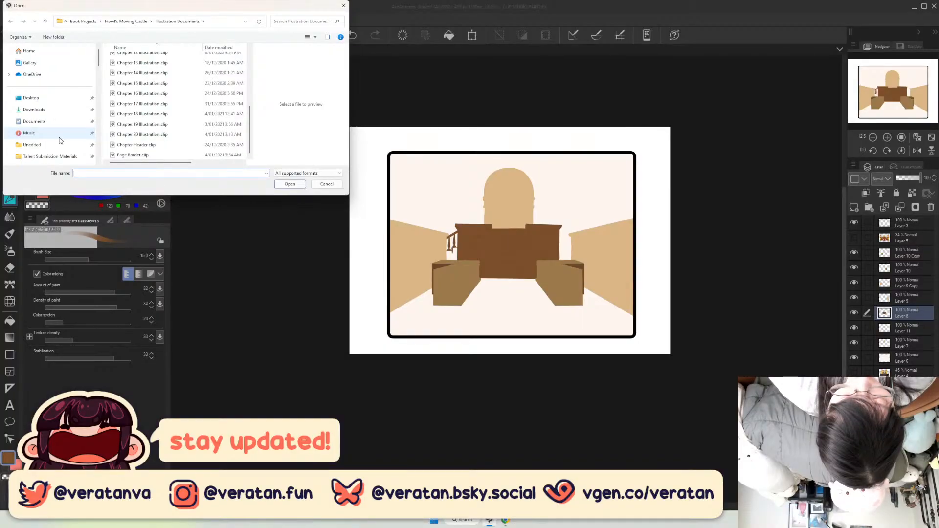
scroll(61, 141, "down", 3)
left_click(58, 142)
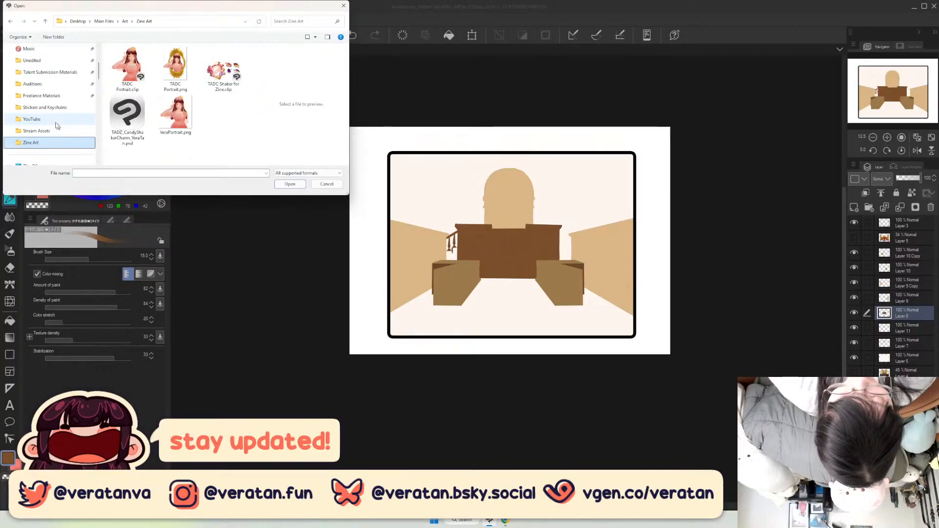
left_click(49, 107)
scroll(171, 127, "down", 3)
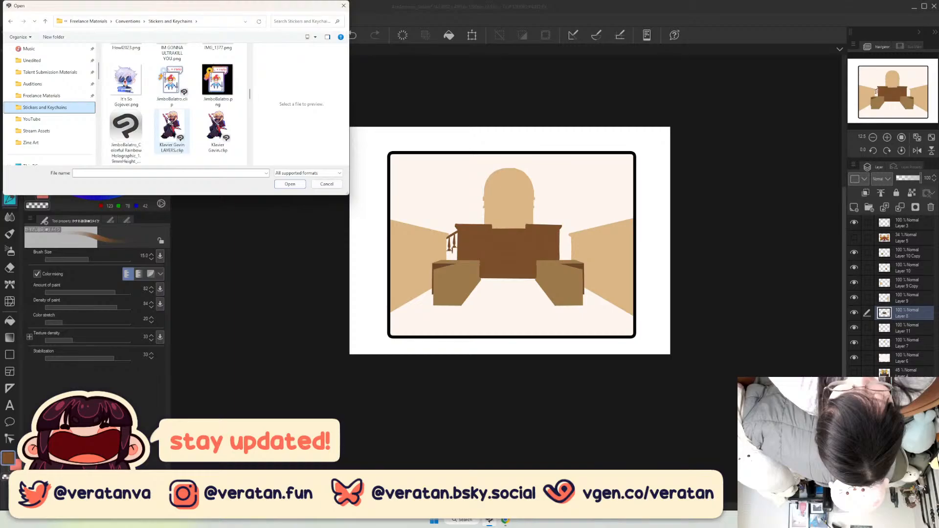
scroll(177, 108, "down", 3)
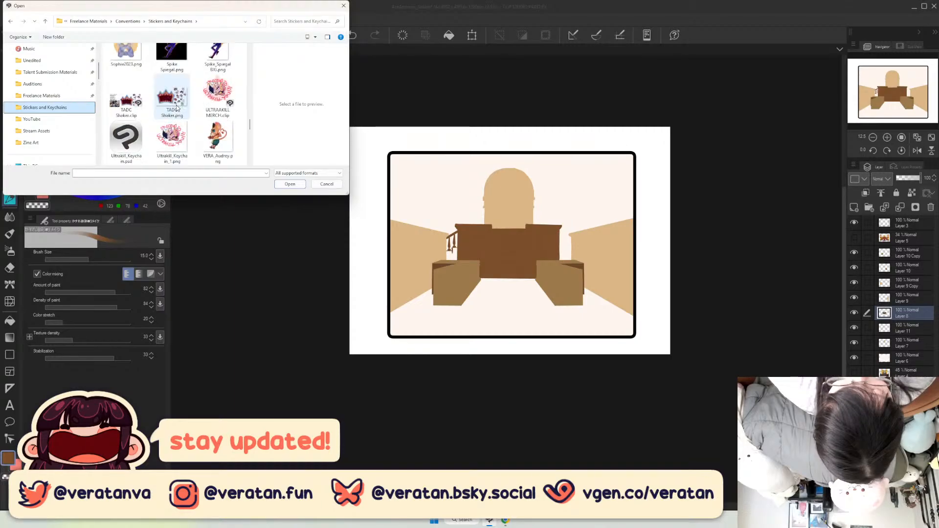
left_click(171, 104)
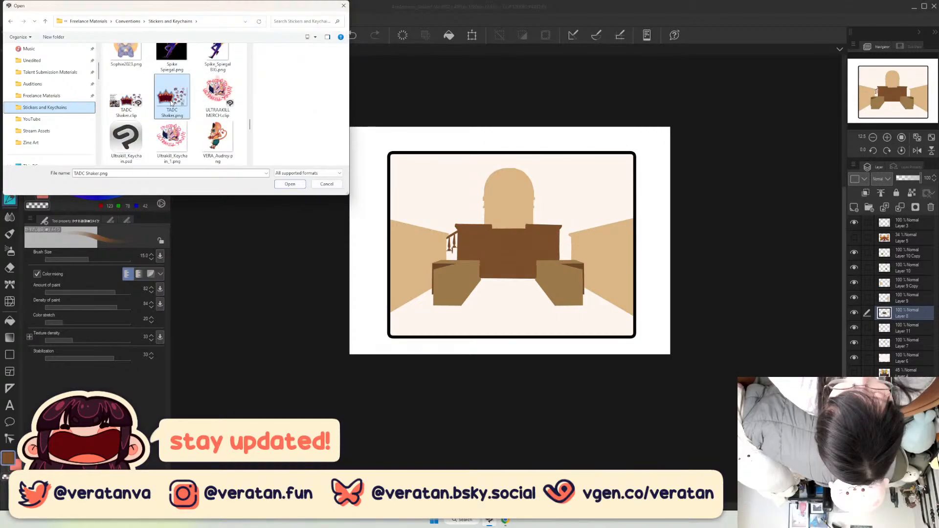
double_click(172, 104)
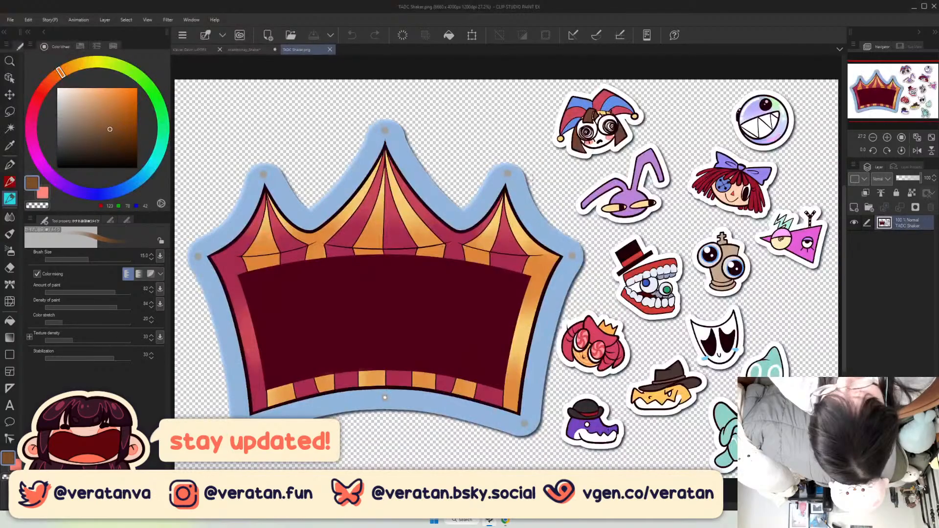
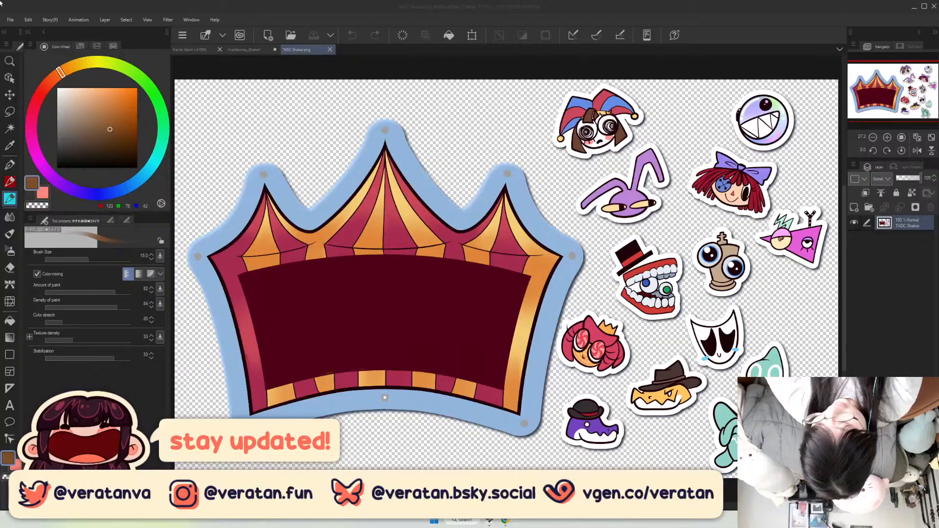
Examine the circus tent shaker design and its character charms, and close the image.
scroll(346, 277, "down", 4)
scroll(346, 277, "up", 3)
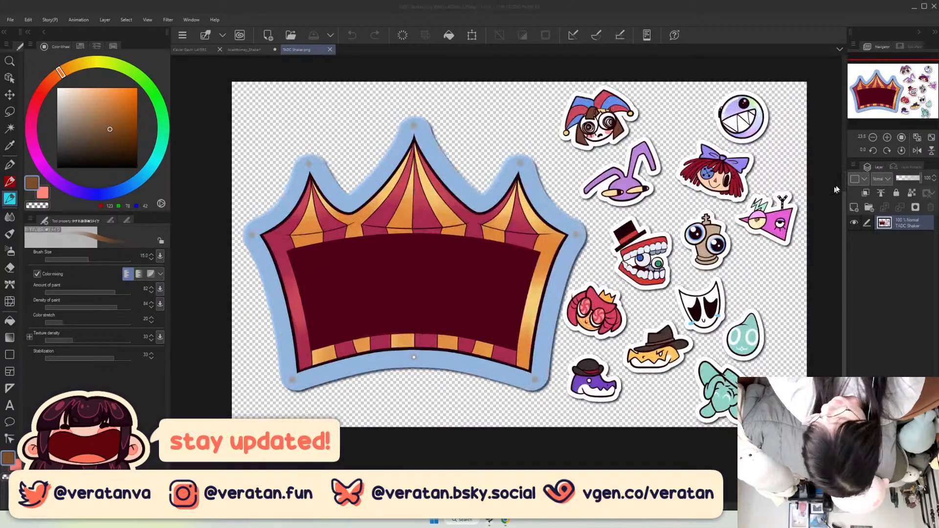
scroll(601, 101, "up", 1)
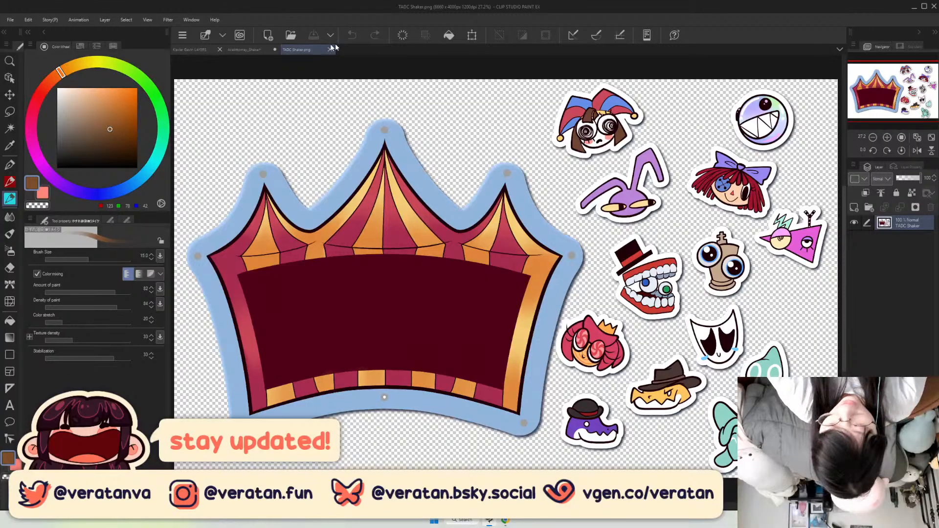
left_click(331, 49)
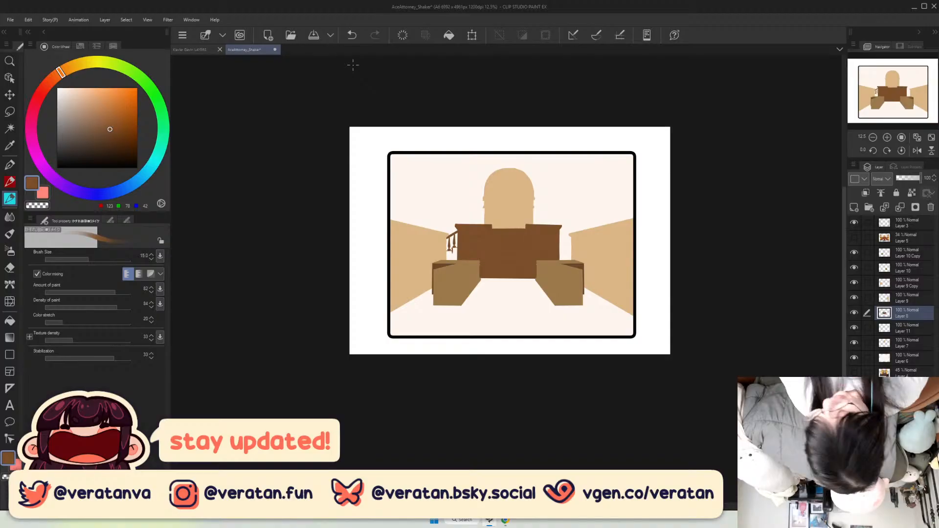
Paint the lower stair step under the second baluster on Layer 11, and fill the stair area brown down to the desk.
left_click(907, 328)
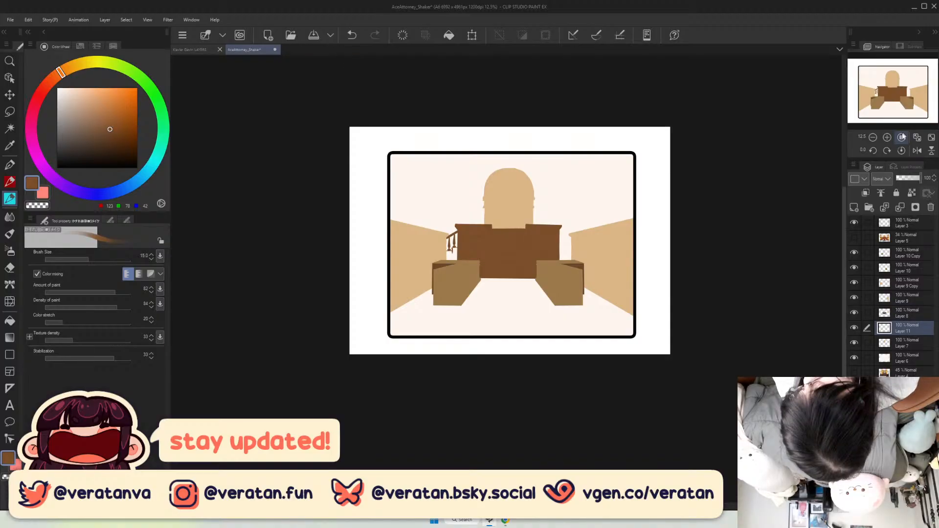
left_click(902, 137)
mouse_move(566, 196)
left_mouse_down()
mouse_move(566, 229)
mouse_move(595, 287)
left_mouse_up()
mouse_move(568, 214)
left_mouse_down()
mouse_move(567, 189)
mouse_move(577, 219)
mouse_move(590, 198)
left_mouse_up()
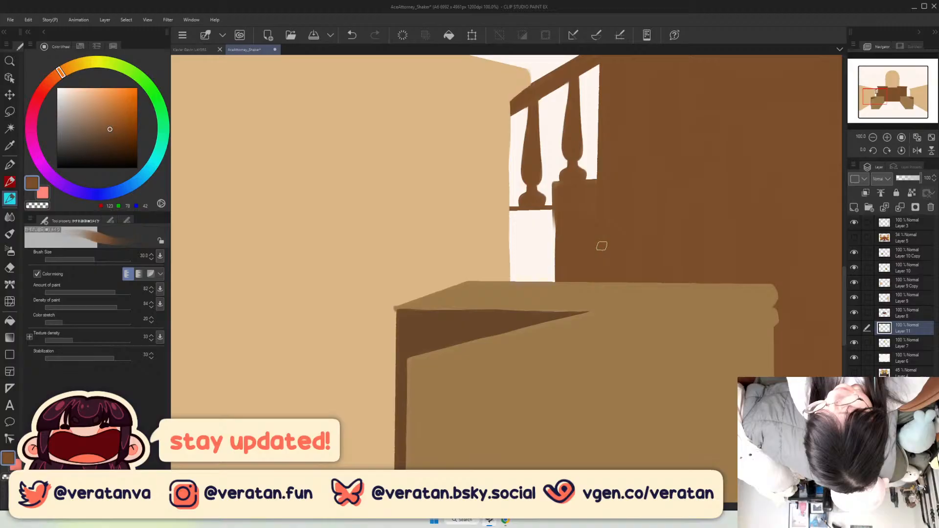
mouse_move(553, 211)
left_mouse_down()
mouse_move(528, 226)
mouse_move(569, 218)
mouse_move(501, 283)
mouse_move(559, 280)
left_mouse_up()
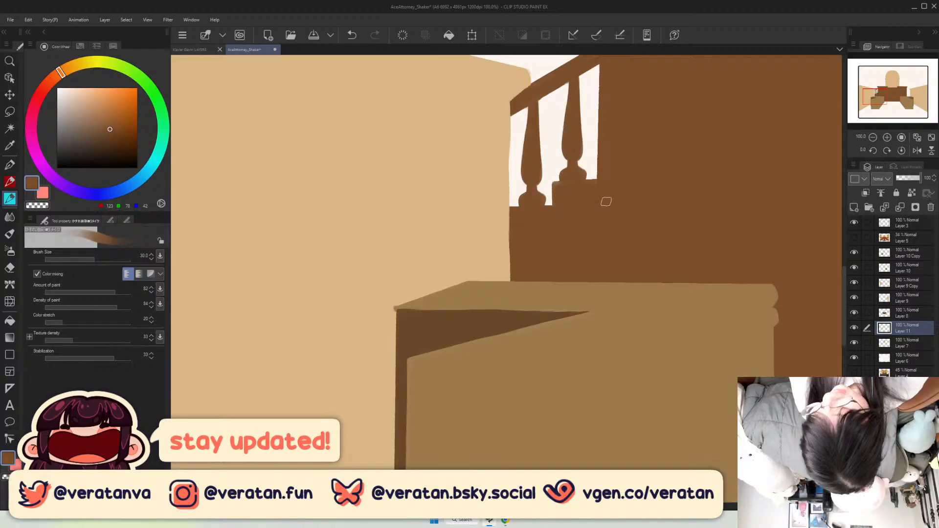
Duplicate the stair and railing layer, Layer 11, and flip the copy horizontally.
left_click(931, 137)
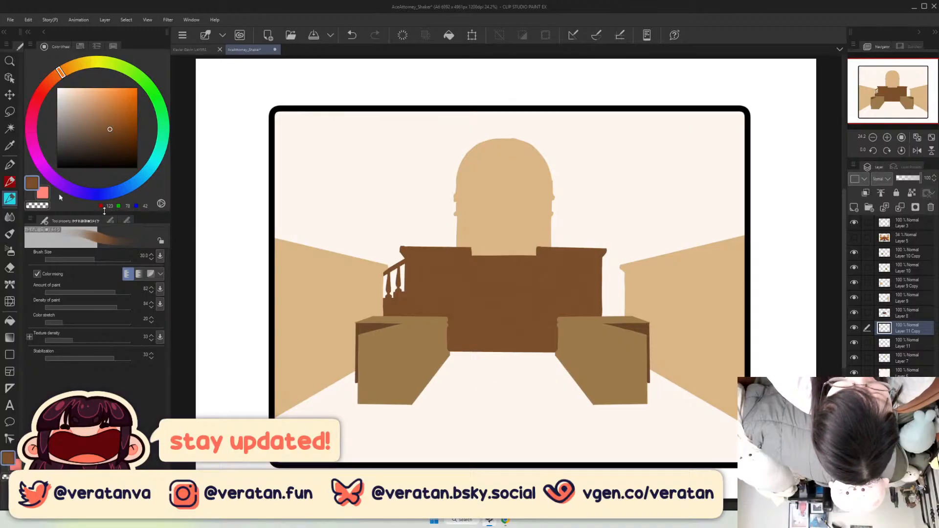
left_click(28, 19)
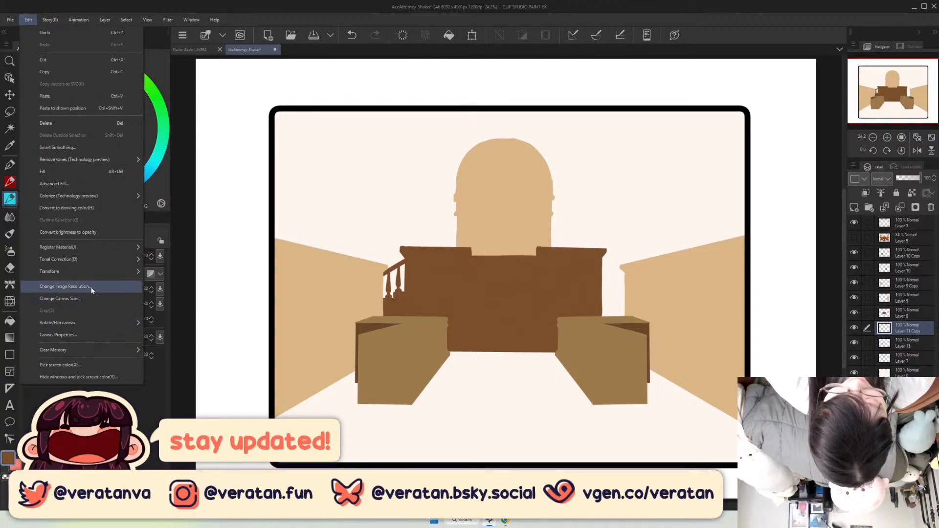
mouse_move(93, 274)
left_click(202, 364)
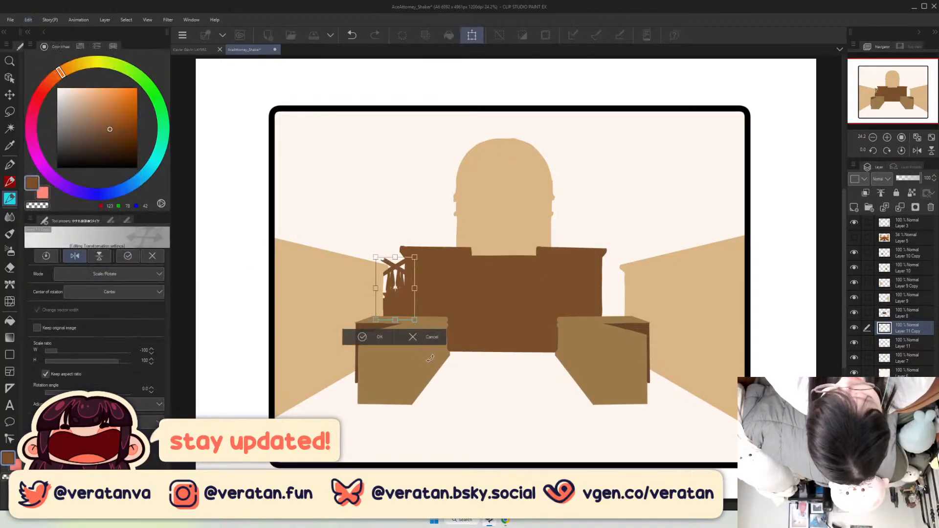
Move the flipped stair railing to the opposite end of the bench, align it against the right jury box, and apply the transformation.
key("Right")
key("Right")
key("Right")
key("Right")
key("Right")
key("Right")
key("Right")
key("Right")
key("Right")
key("Right")
key("Right")
key("Right")
key("Right")
key("Right")
key("Right")
key("Right")
key("Right")
key("Right")
key("Right")
key("Right")
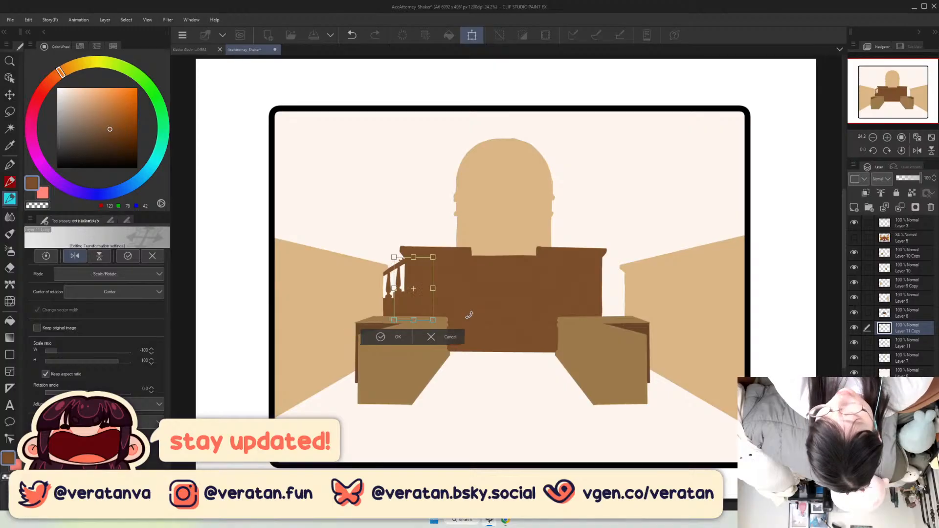
key("Right")
key("Right")
key("Right")
key("Right")
key("Right")
key("Right")
key("Right")
key("Right")
key("Right")
key("Right")
key("Right")
key("Right")
key("Right")
key("Right")
key("Right")
key("Right")
key("Right")
key("Right")
key("Right")
key("Right")
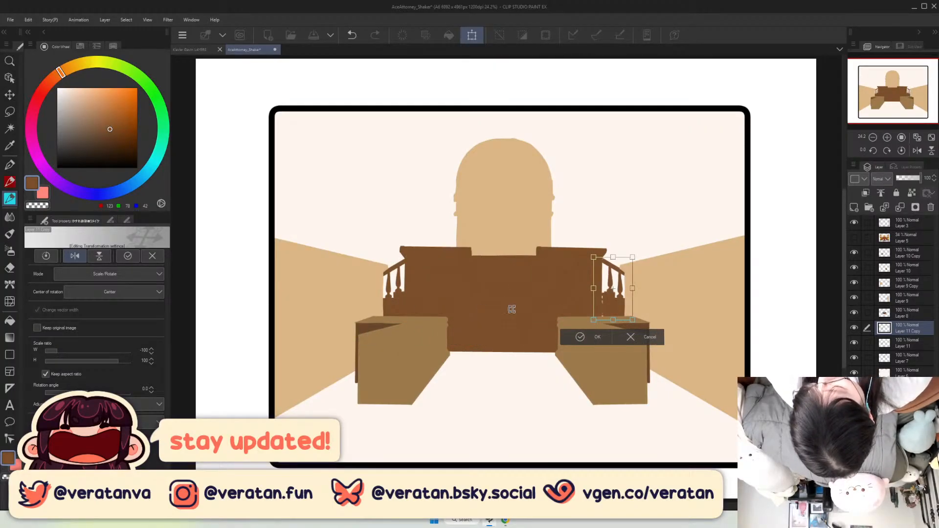
scroll(632, 287, "up", 3)
key("Left")
key("Left")
key("Left")
key("Left")
key("Left")
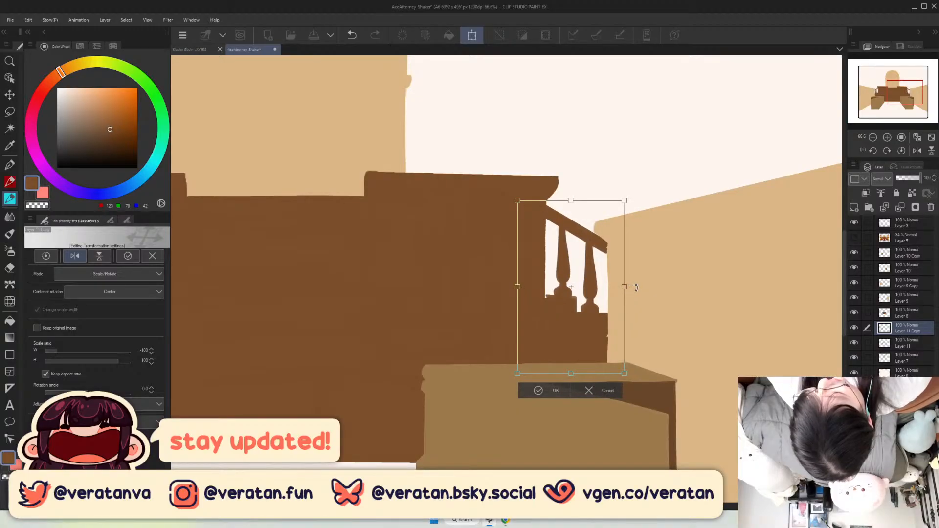
scroll(636, 287, "up", 1)
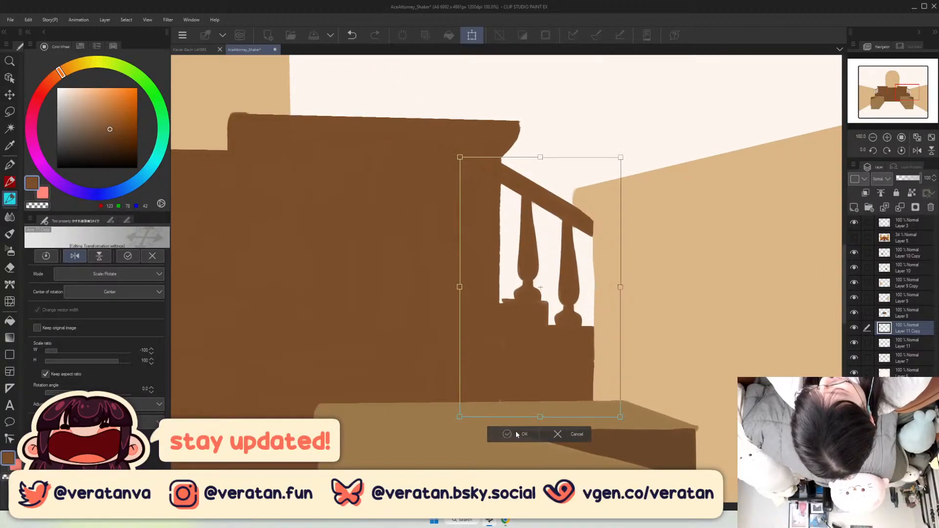
left_click(517, 434)
Solidify the right stair railing by duplicating Layer 11 Copy three times and merging the duplicates back into it, keeping it separate from Layer 11.
scroll(538, 283, "down", 3)
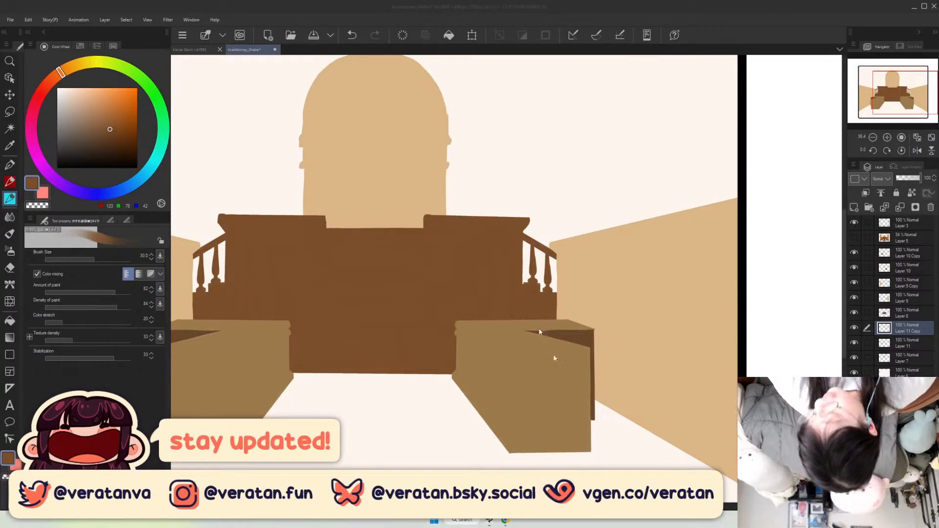
left_click(895, 328)
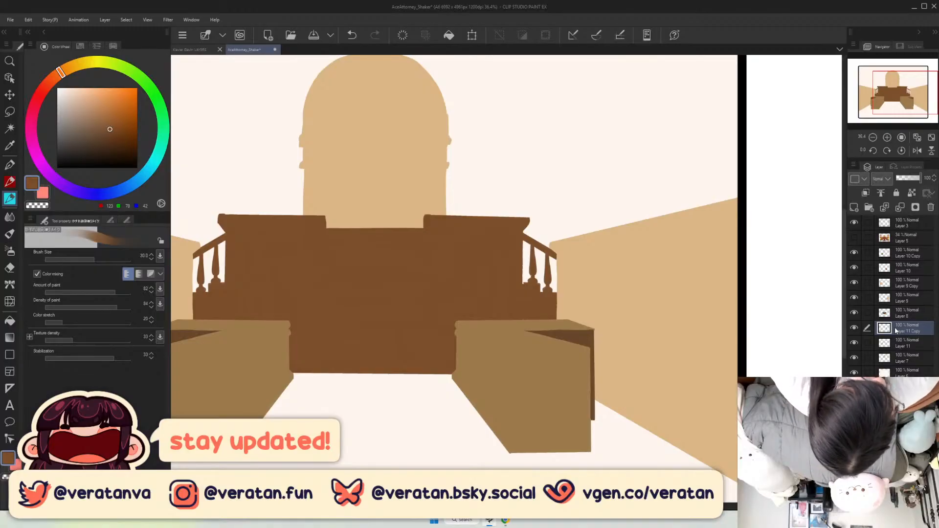
key("ctrl+v")
key("ctrl+v")
key("ctrl+v")
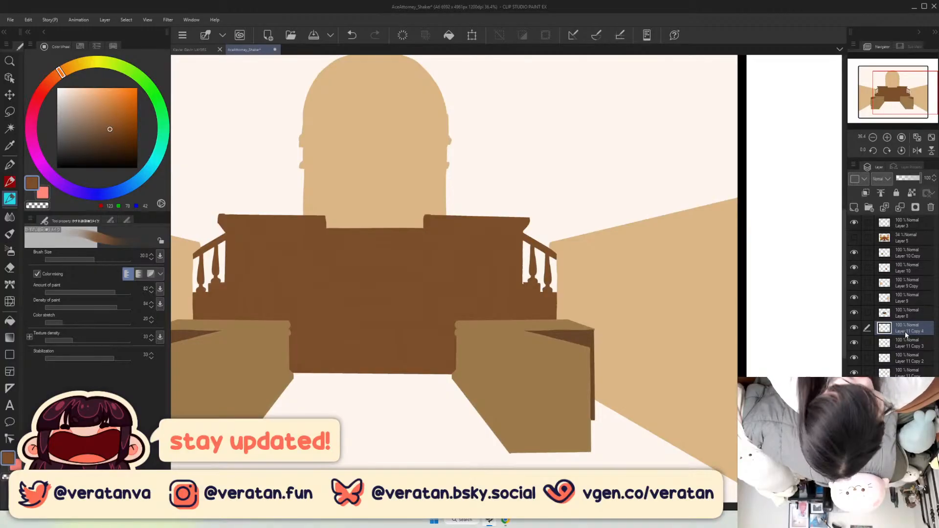
key("ctrl+e")
key("ctrl+e")
key("ctrl+e")
key("ctrl+e")
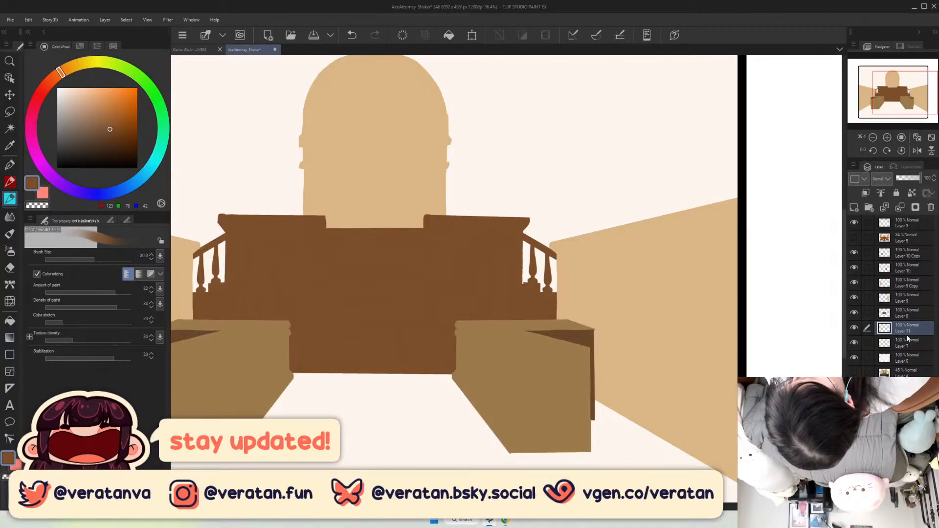
key("ctrl+z")
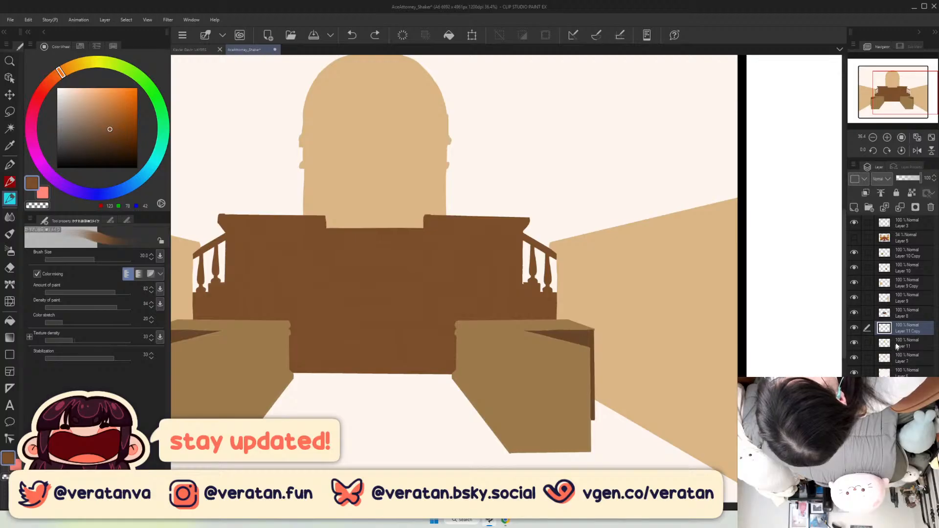
left_click(854, 326)
left_click(855, 326)
Solidify the left stair railing by pasting three duplicates of Layer 11 and merging them back into it.
left_click(918, 346)
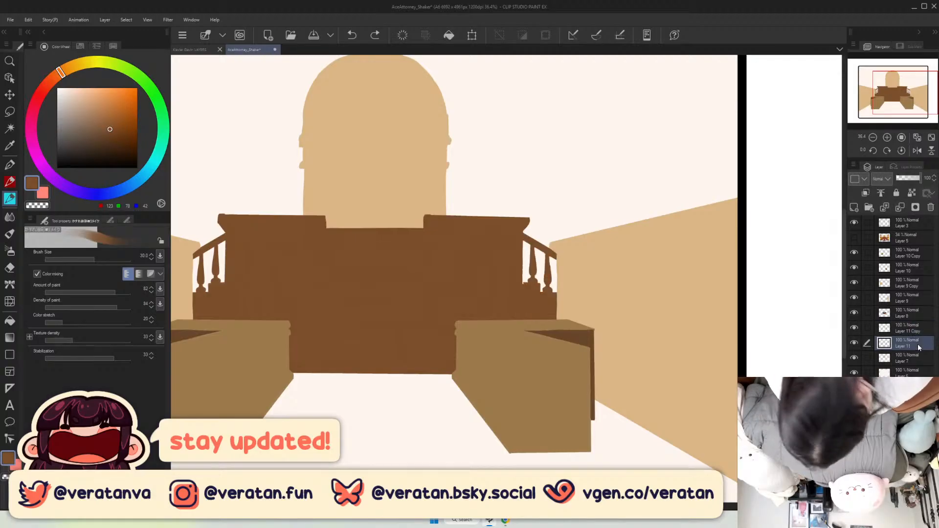
key("ctrl+c")
key("ctrl+v")
key("ctrl+v")
key("ctrl+v")
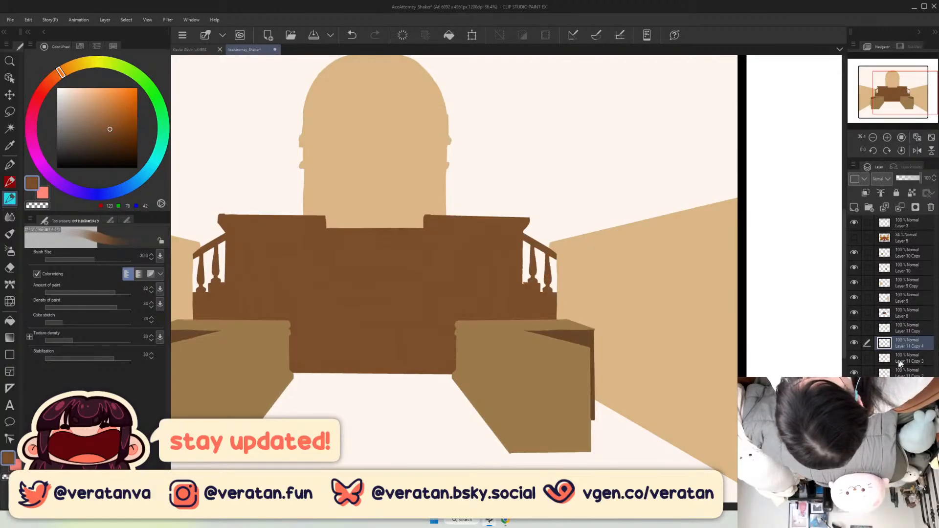
key("ctrl+e")
key("ctrl+e")
key("ctrl+e")
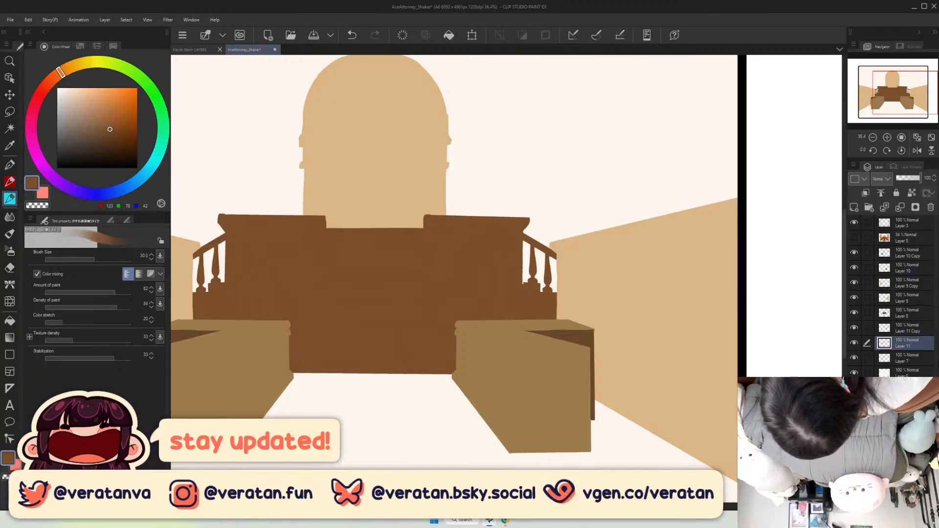
left_click(854, 343)
left_click(855, 343)
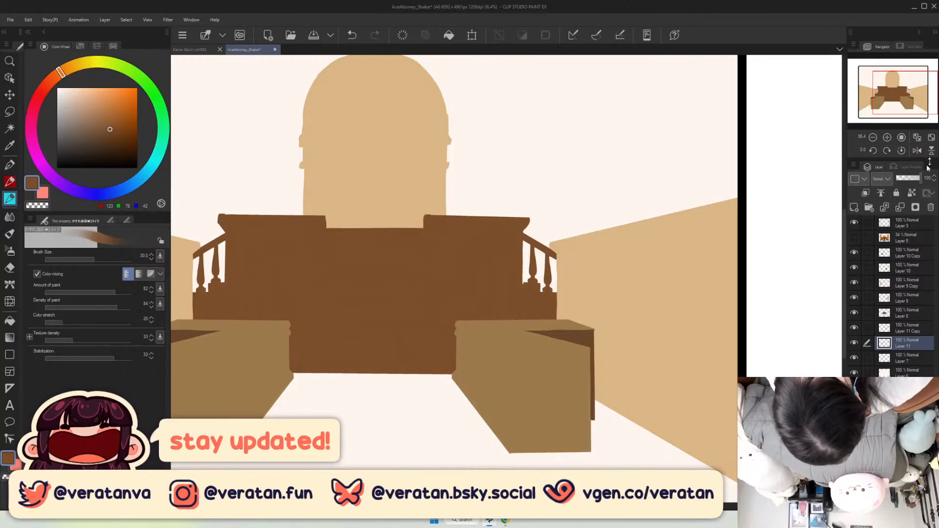
Add a new layer directly below Layer 7 and sample the arch's tan as the paint colour, with the courtroom reference shown.
left_click(931, 138)
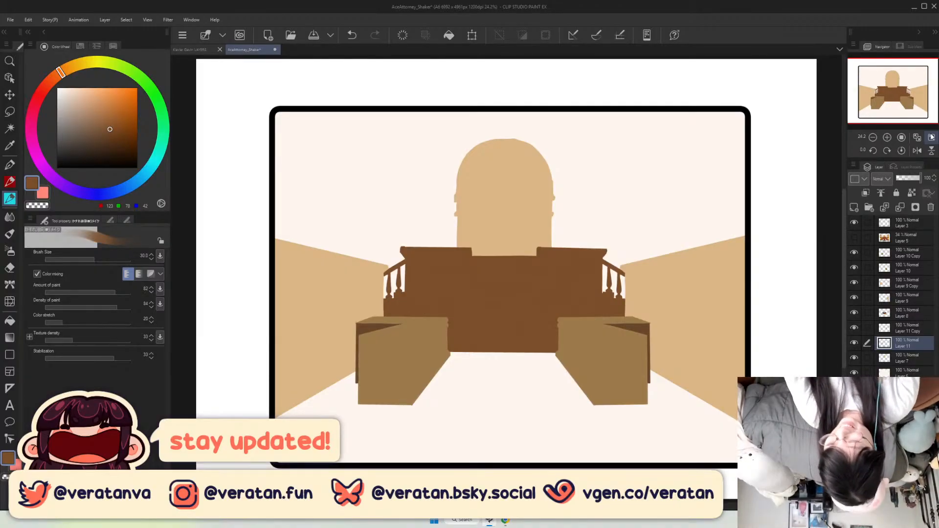
left_click(855, 238)
left_click(907, 240)
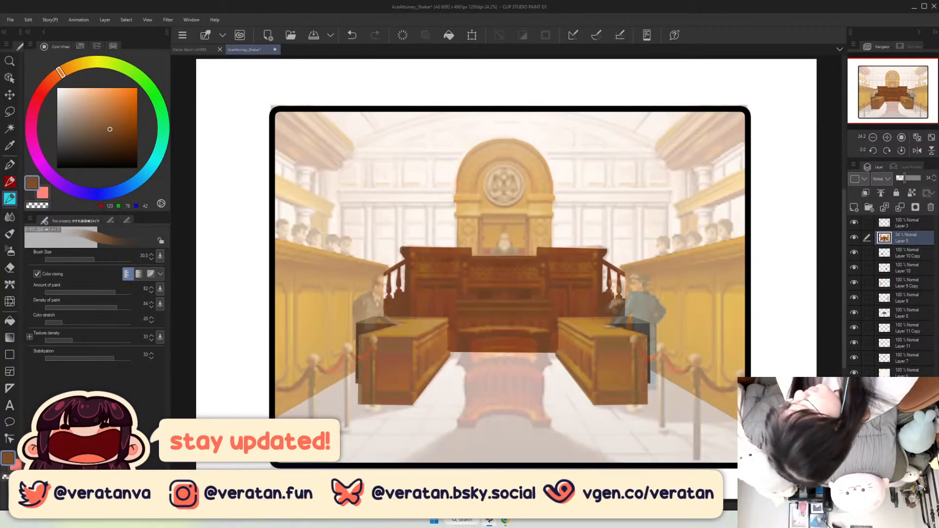
left_click(916, 370)
left_click(854, 207)
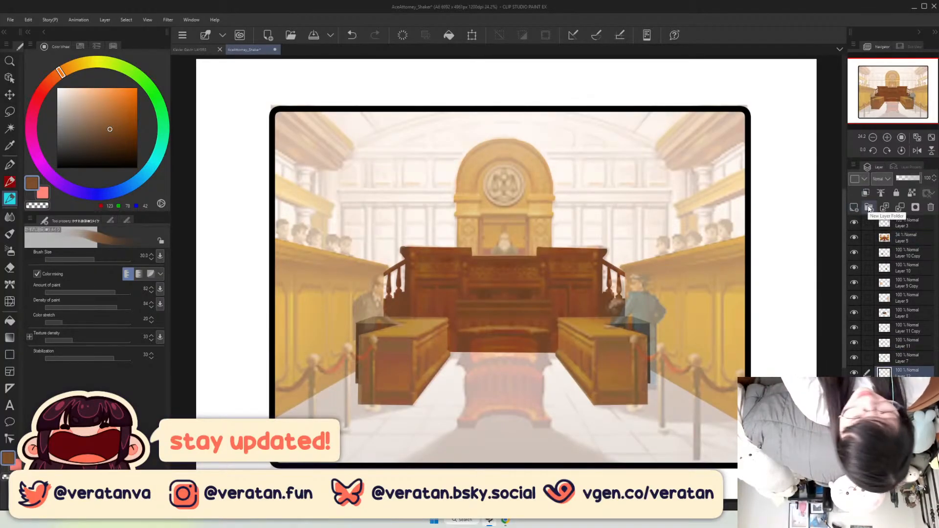
left_click(854, 238)
key("i")
left_click(503, 209)
key("b")
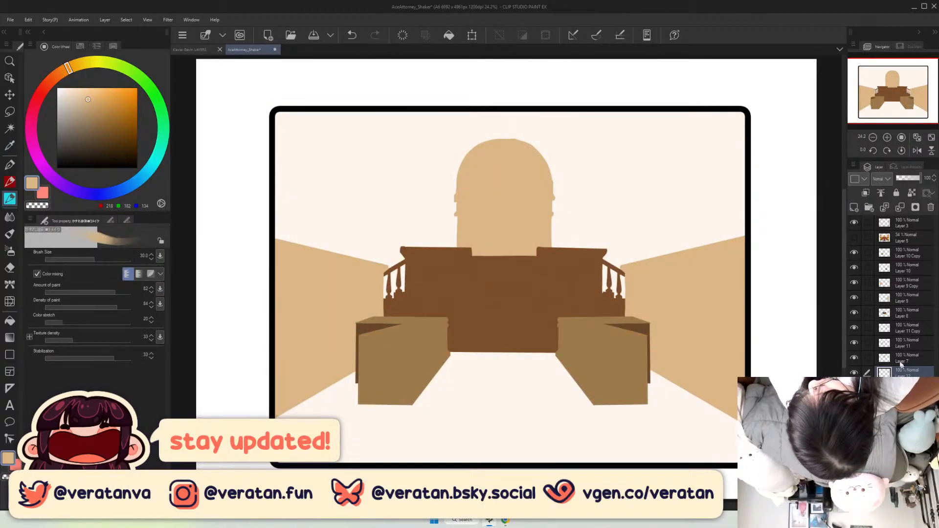
left_click(854, 238)
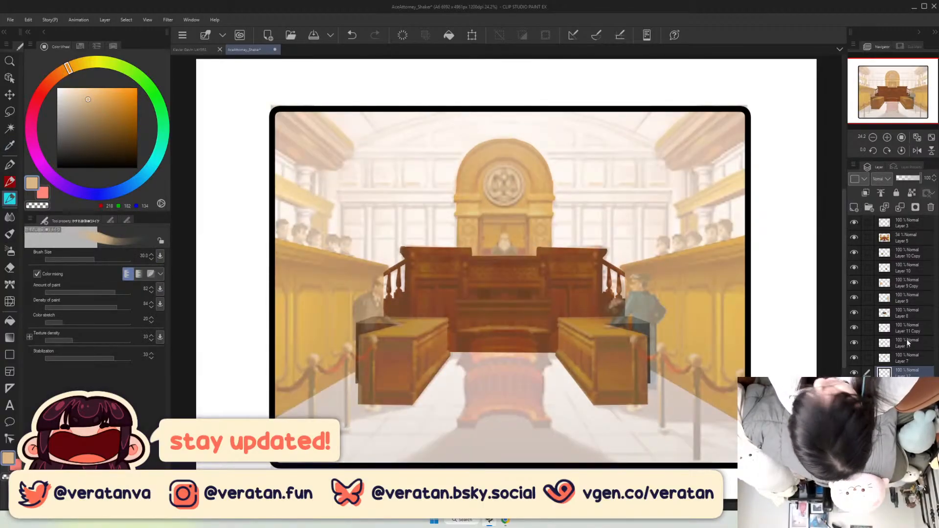
Outline and fill the front face of the upper-right balcony ledge in tan, tracing the courtroom reference.
left_click(887, 137)
left_click_drag(894, 95, 910, 84)
left_click(887, 138)
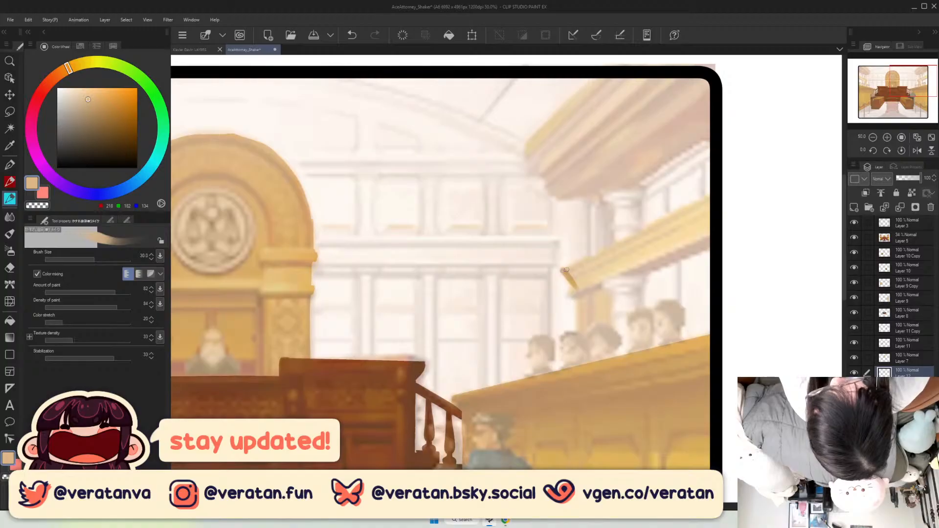
left_click_drag(563, 270, 718, 192)
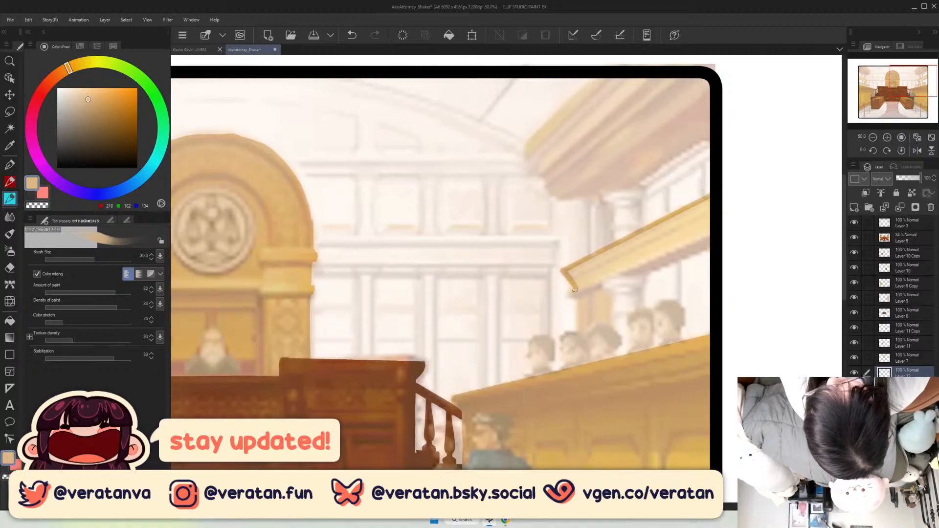
left_click_drag(576, 290, 718, 228)
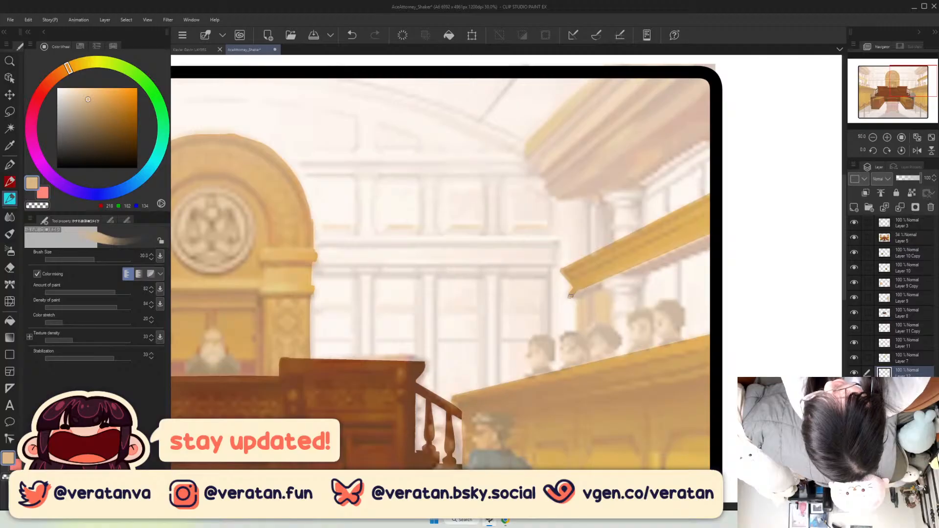
Outline the balcony ledge's underside with straight edges in a darker brown and fill its inner half.
left_click_drag(580, 298, 714, 242)
left_click(100, 113)
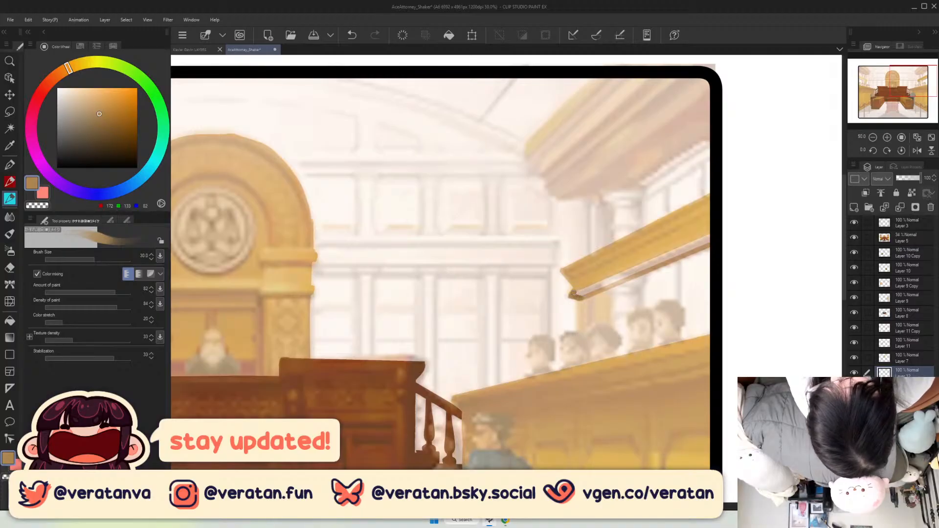
left_click_drag(576, 293, 714, 234)
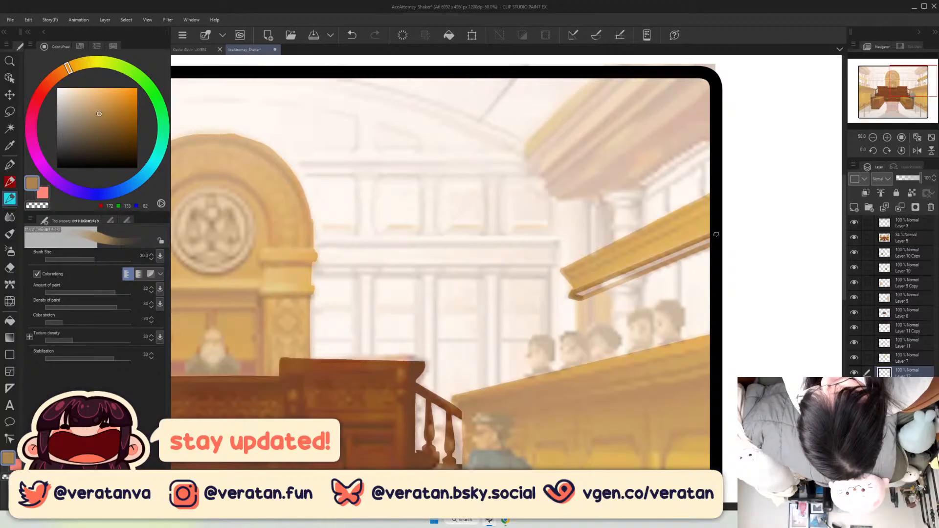
key("ctrl+z")
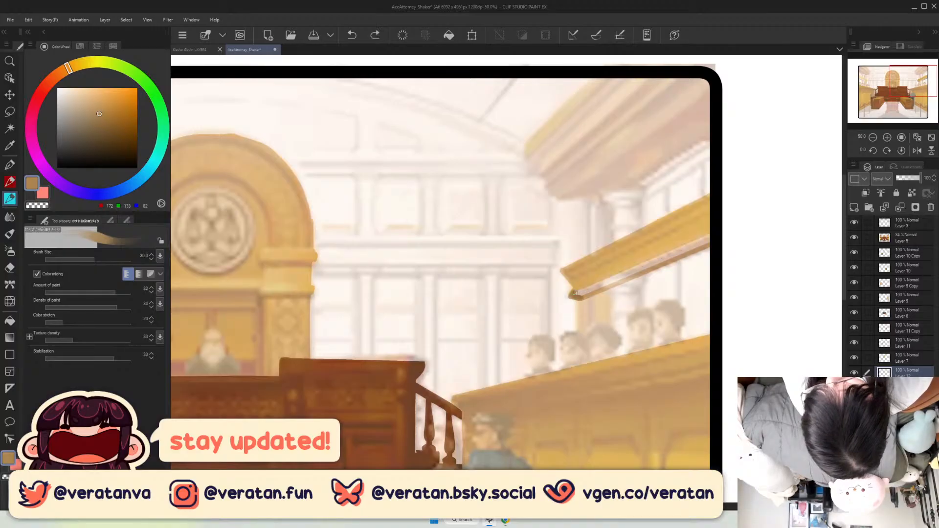
left_click(576, 291)
left_click(716, 233, "shift")
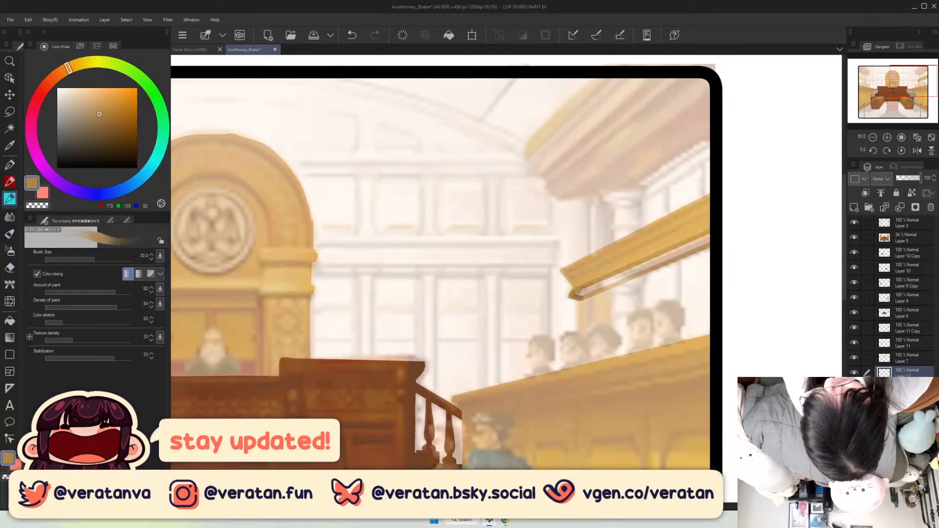
left_click_drag(577, 293, 637, 269)
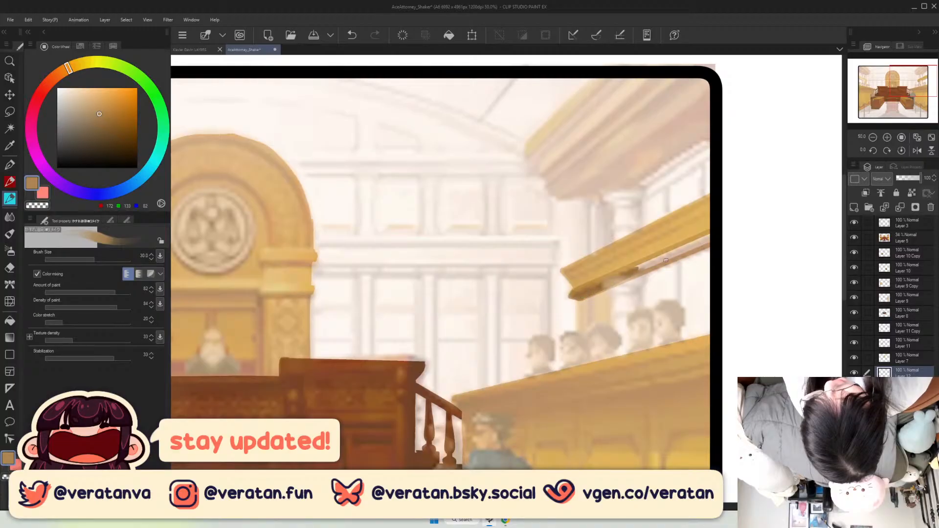
Raise the courtroom reference's opacity to 40% and fill the rest of the ledge's underside brown on the ledge layer, checking with the reference hidden.
left_click(907, 238)
mouse_move(905, 179)
left_mouse_down()
mouse_move(925, 189)
mouse_move(906, 179)
left_mouse_up()
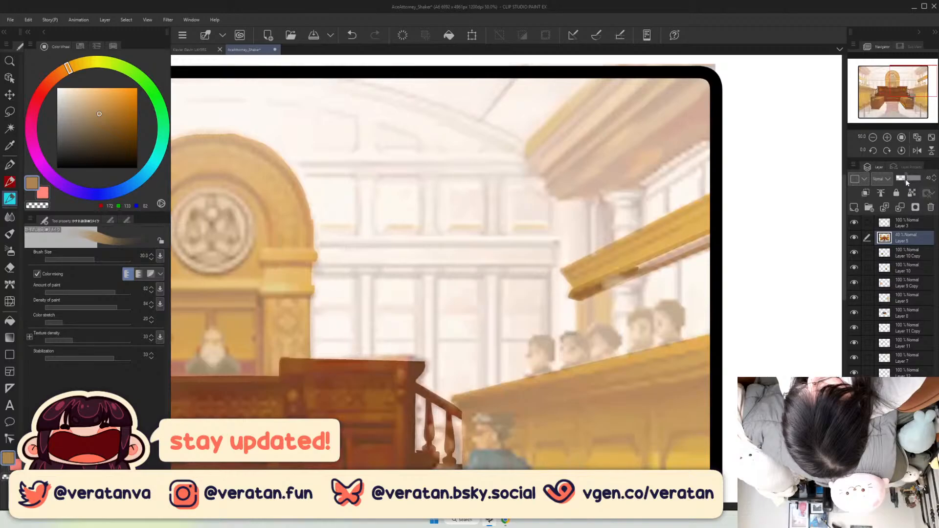
left_click(905, 328)
left_click(854, 343)
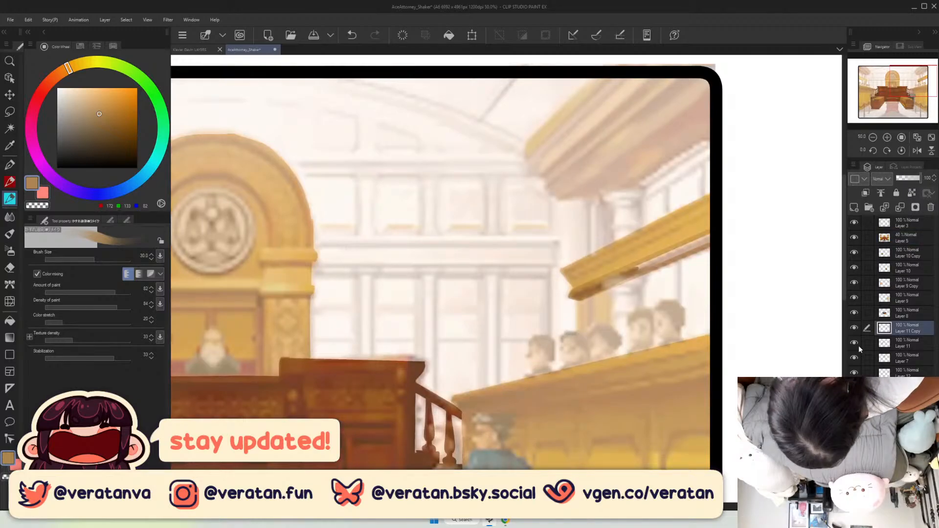
left_click(855, 343)
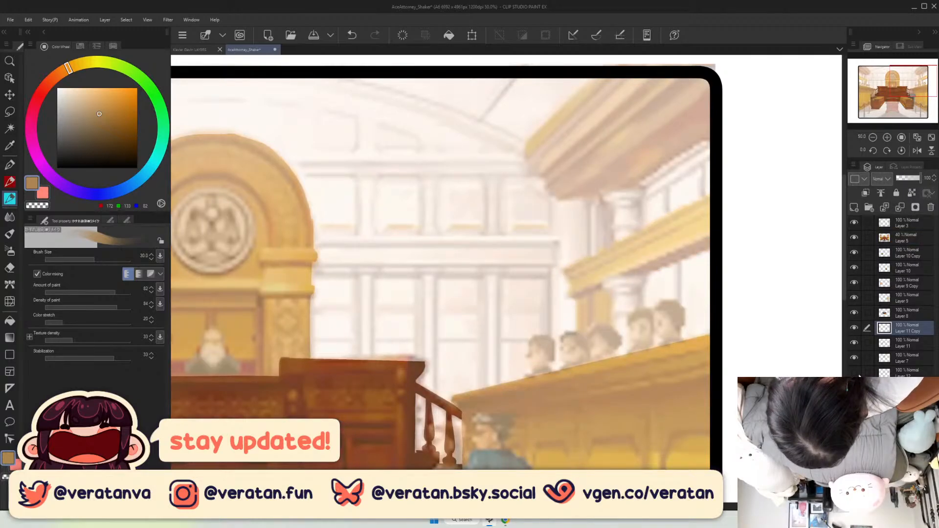
left_click(860, 372)
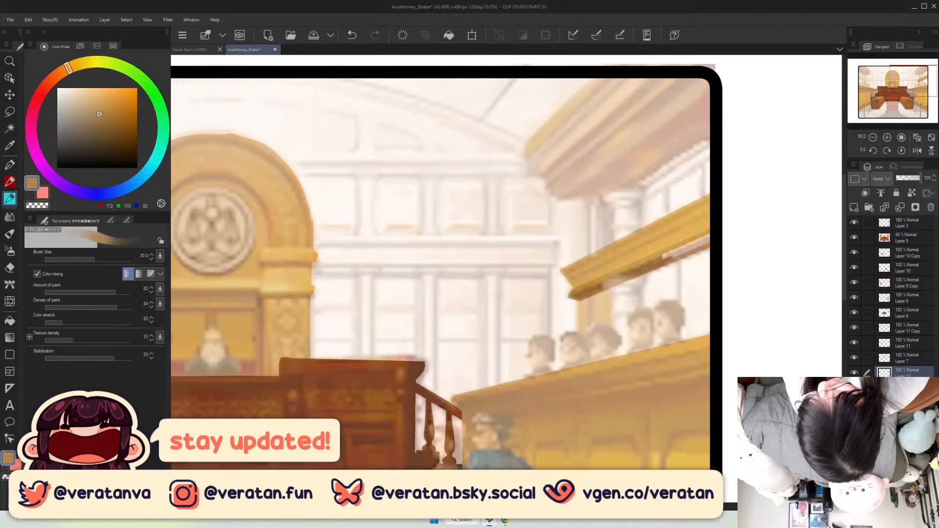
left_click_drag(645, 270, 708, 236)
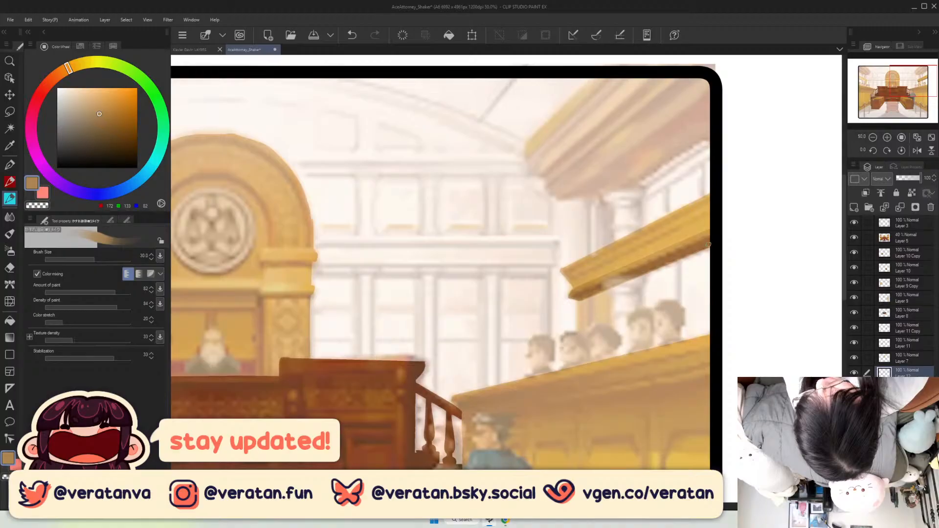
left_click(854, 238)
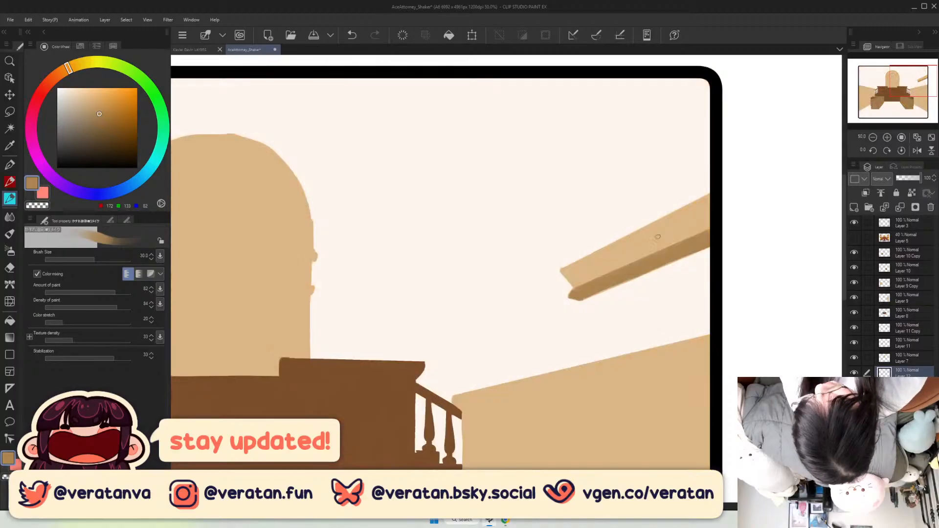
Sample the balcony ledge's light tan as the paint colour and show the courtroom reference at 37% opacity.
left_click(658, 237, "alt")
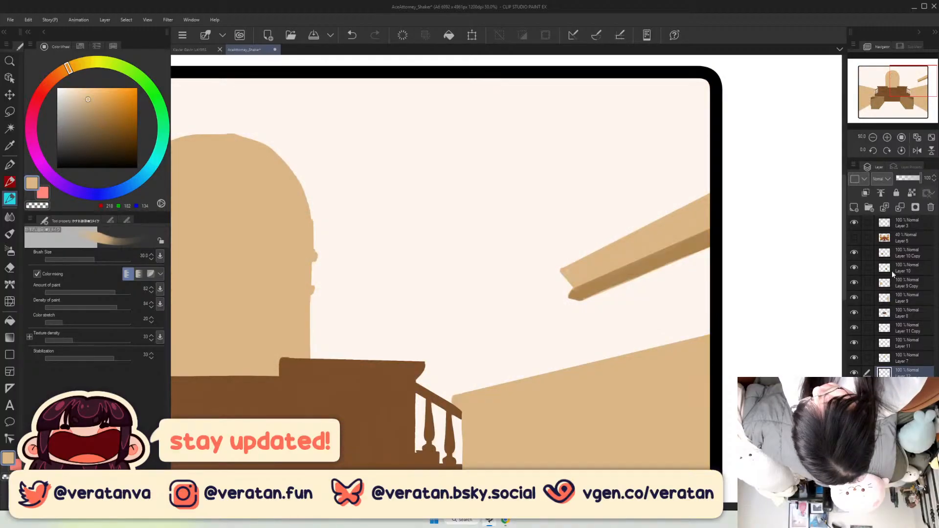
left_click(854, 386)
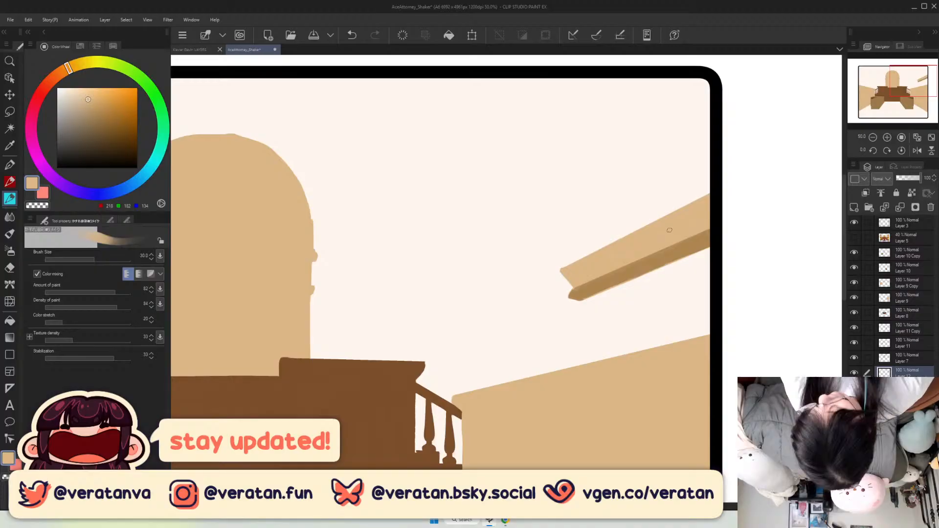
left_click(854, 373)
left_click(854, 373)
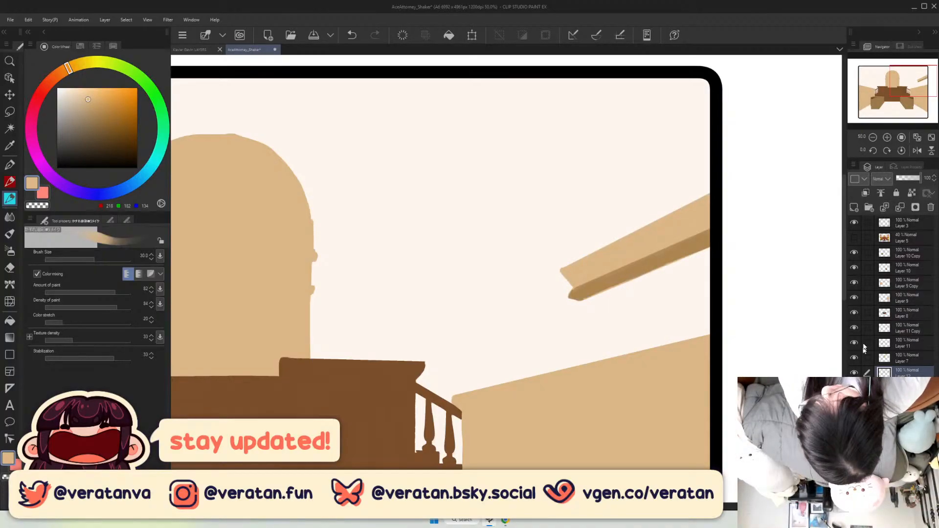
left_click(902, 241)
left_click(855, 238)
left_click_drag(899, 178, 908, 182)
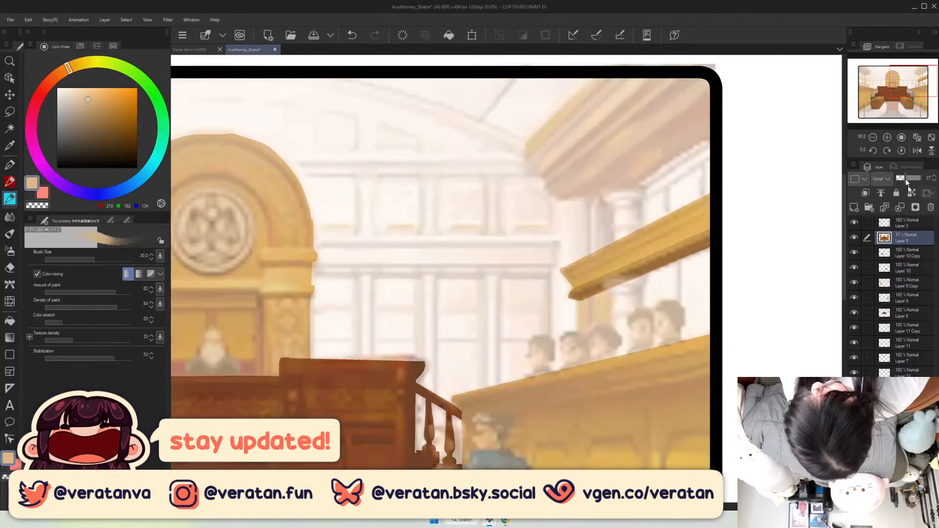
Outline and fill a tan pillar between the balcony ledge's inner end and the jury box on the ledge layer.
left_click(909, 370)
left_click_drag(580, 303, 580, 365)
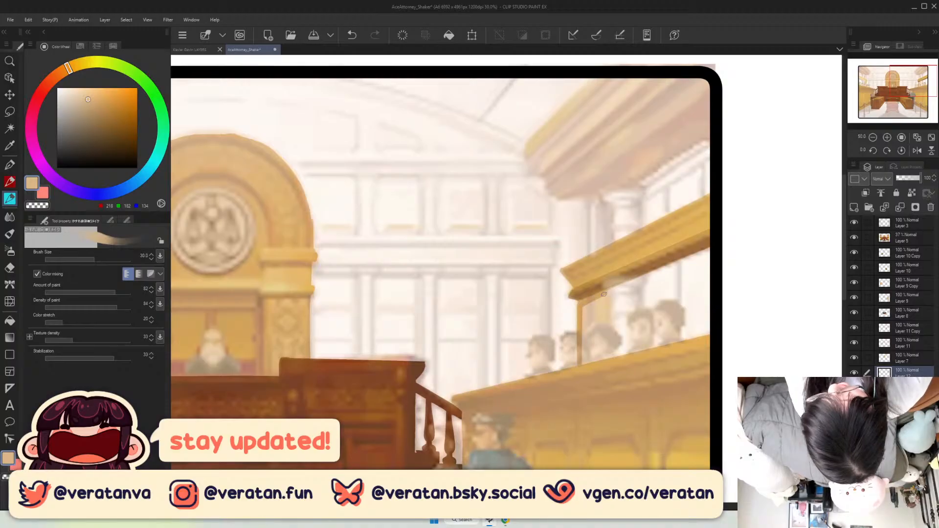
mouse_move(607, 292)
left_mouse_down()
mouse_move(608, 368)
mouse_move(611, 304)
left_mouse_up()
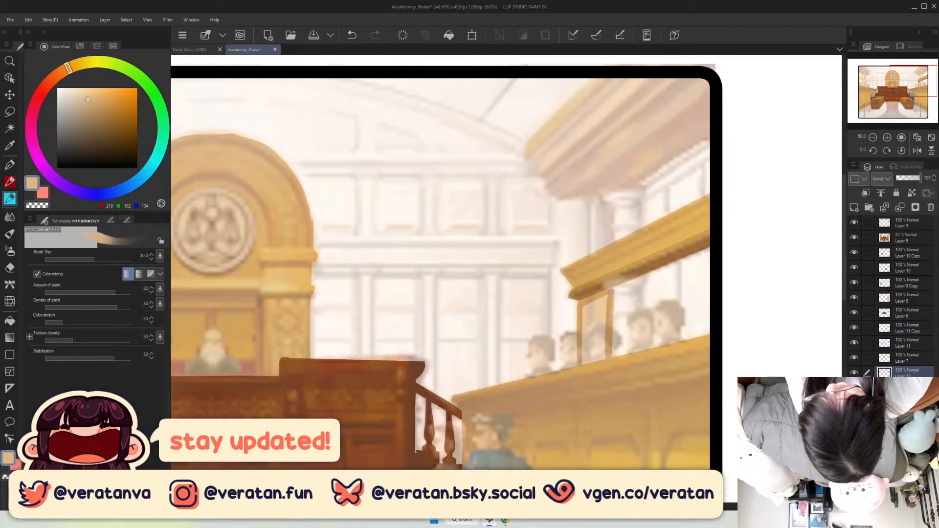
mouse_move(613, 354)
left_mouse_down()
mouse_move(612, 296)
mouse_move(587, 363)
mouse_move(589, 312)
left_mouse_up()
left_click_drag(601, 361, 602, 296)
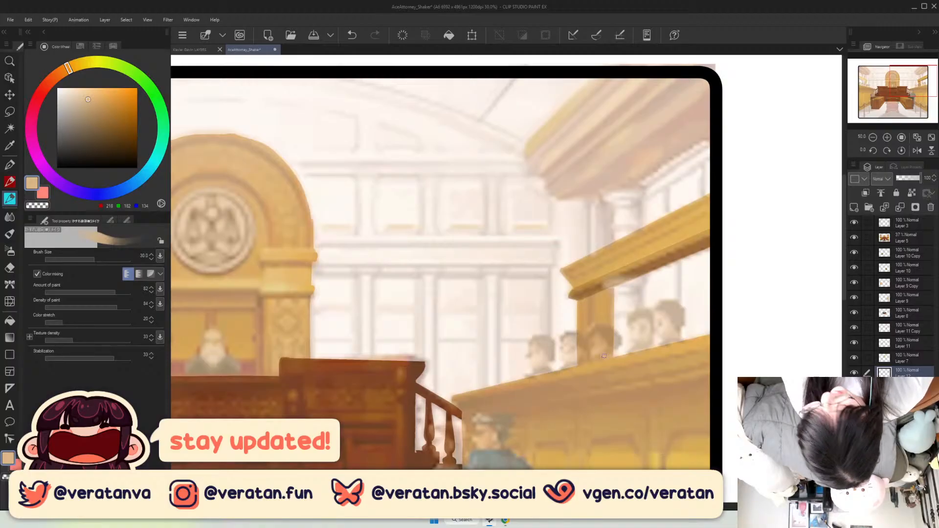
Study the upper-right corner of the courtroom reference at full opacity, set it to 57% opacity, and reselect the ledge layer.
left_click(886, 236)
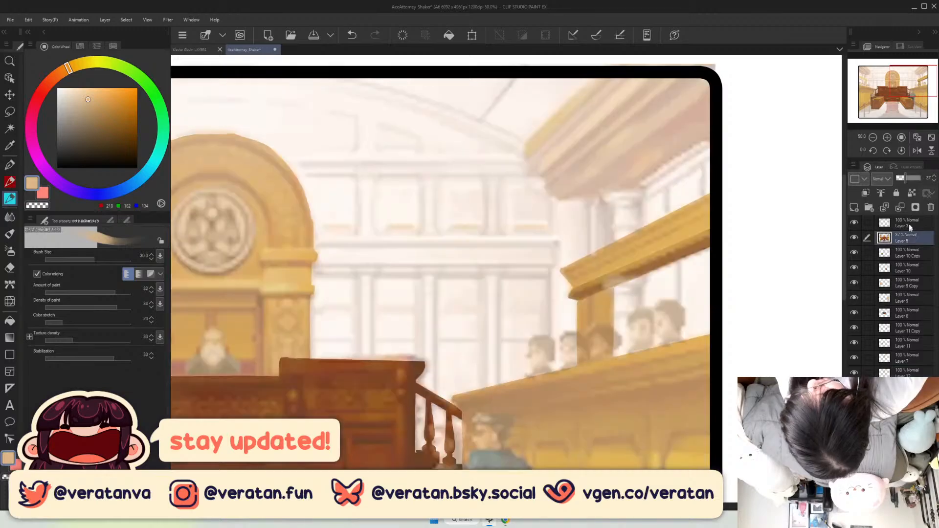
left_click_drag(911, 178, 922, 178)
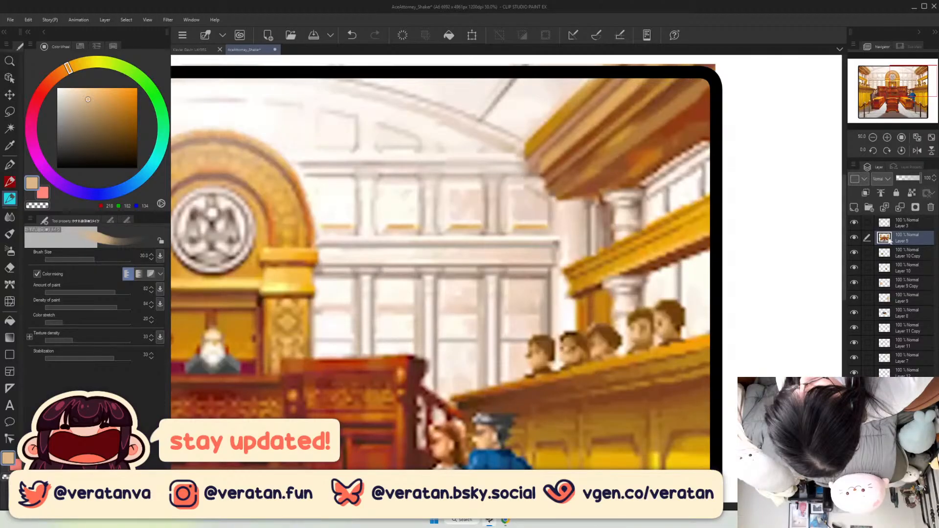
left_click(906, 179)
left_click(908, 372)
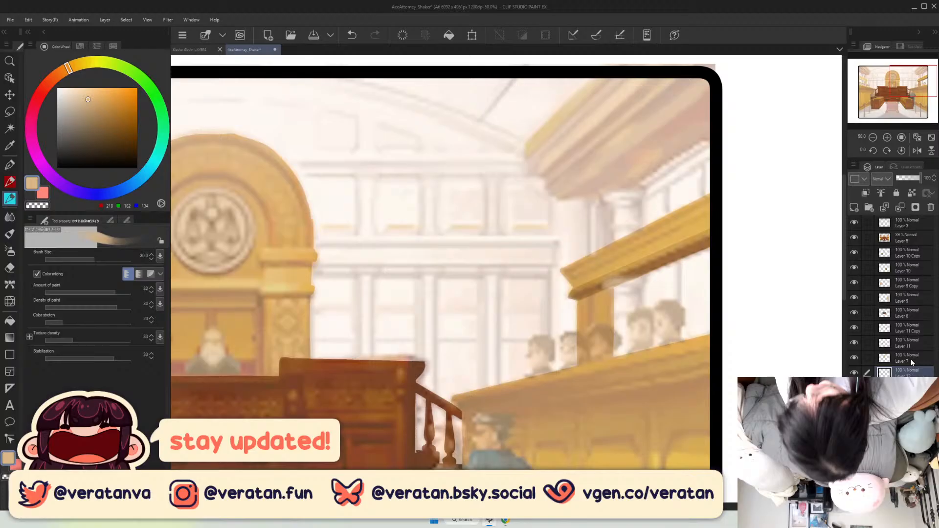
left_click(914, 74)
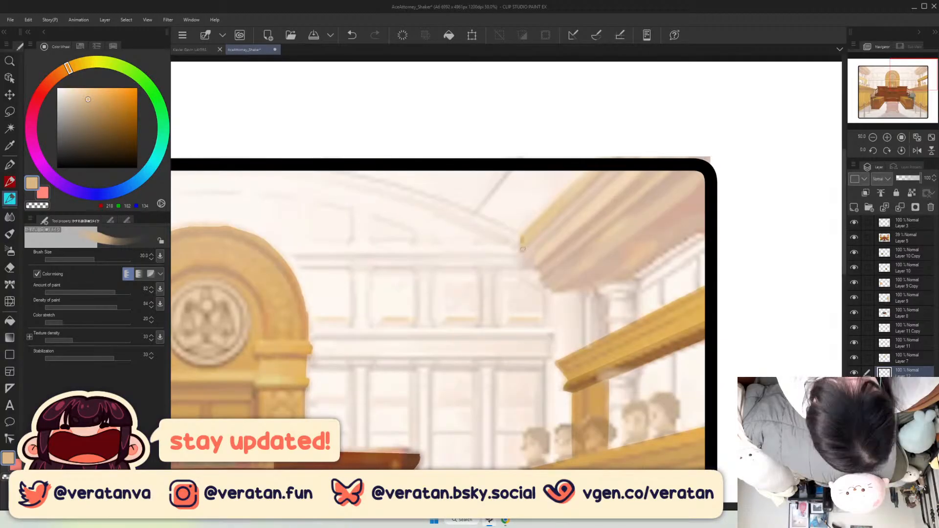
left_click(905, 238)
left_click(916, 179)
left_click_drag(916, 180, 937, 180)
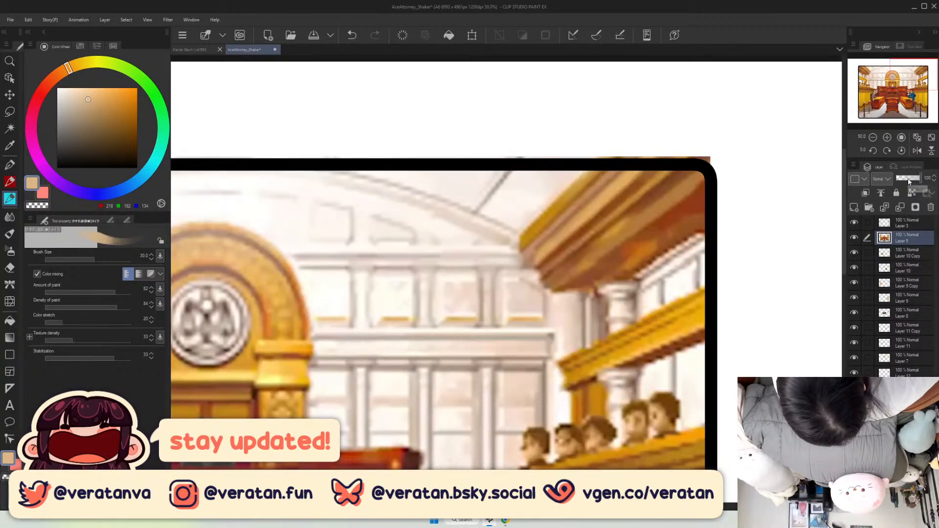
left_click(912, 180)
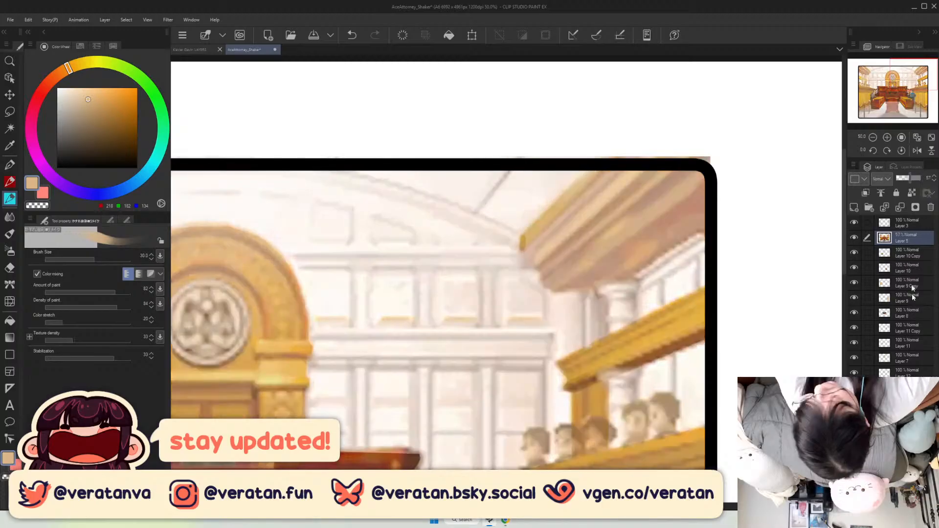
left_click(909, 372)
Trace the upper-right ceiling cornice's outer edge, stepped end profile and short lower edge in tan, redoing stray strokes.
left_click_drag(532, 249, 601, 163)
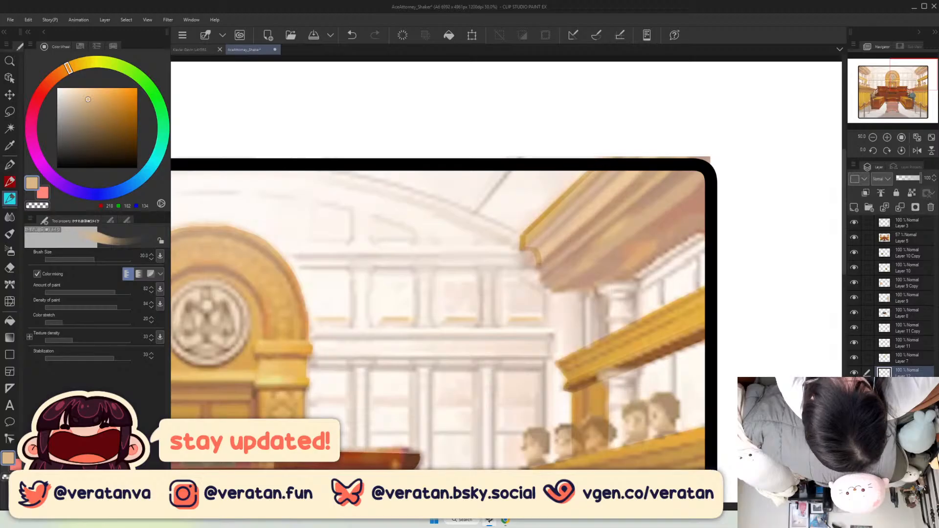
left_click_drag(563, 246, 540, 274)
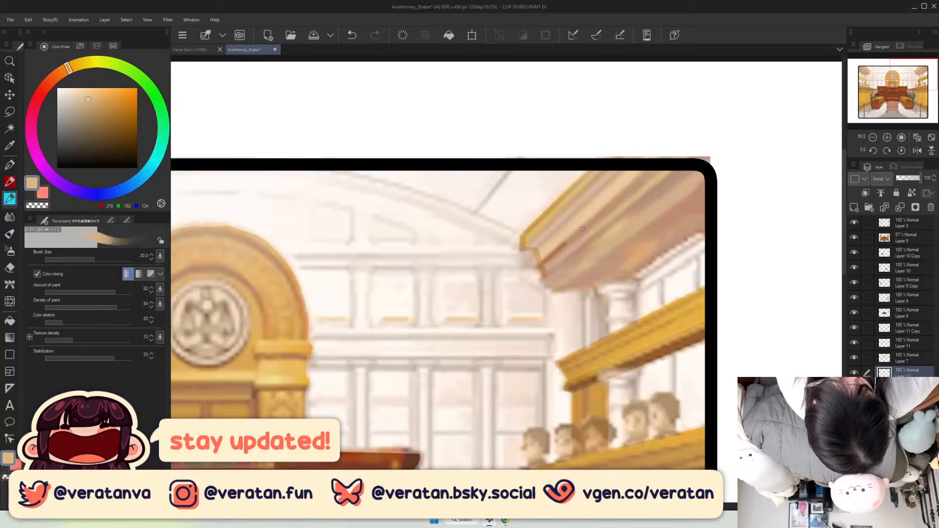
key("ctrl+z")
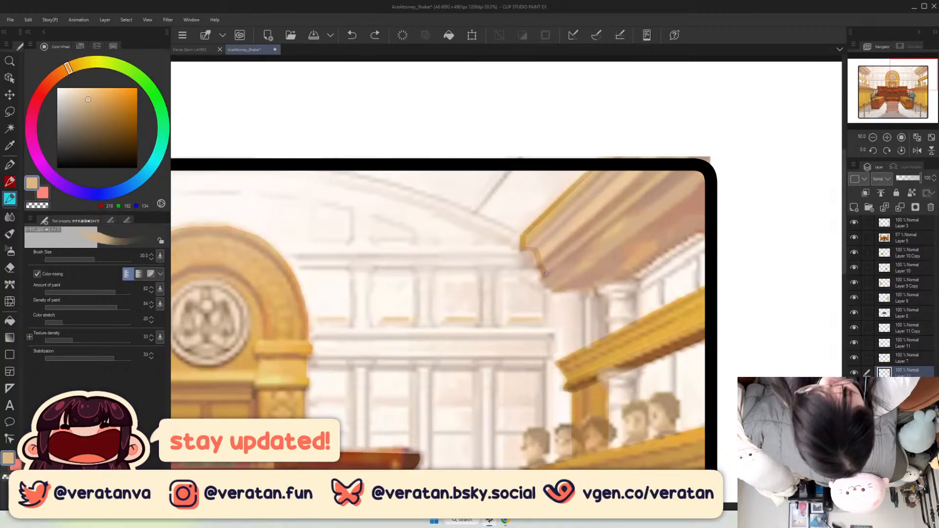
left_click_drag(543, 278, 551, 283)
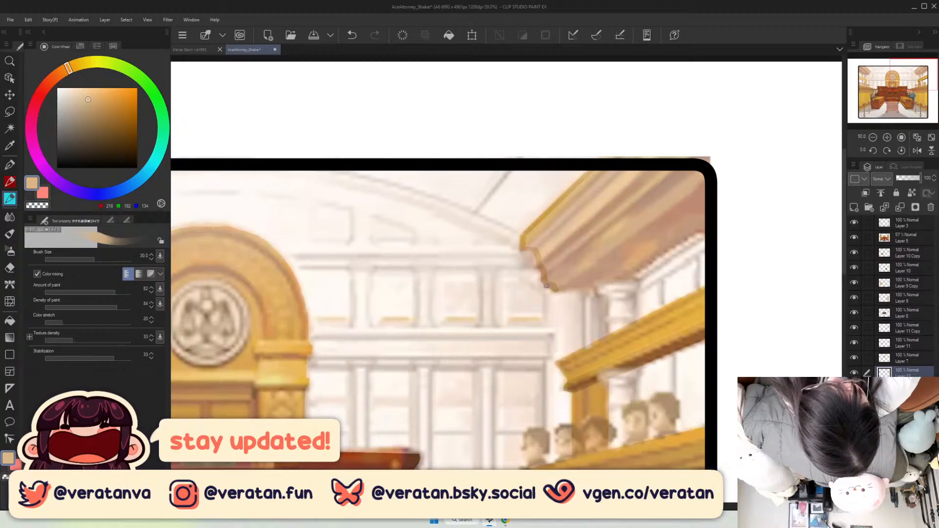
left_click_drag(547, 286, 597, 287)
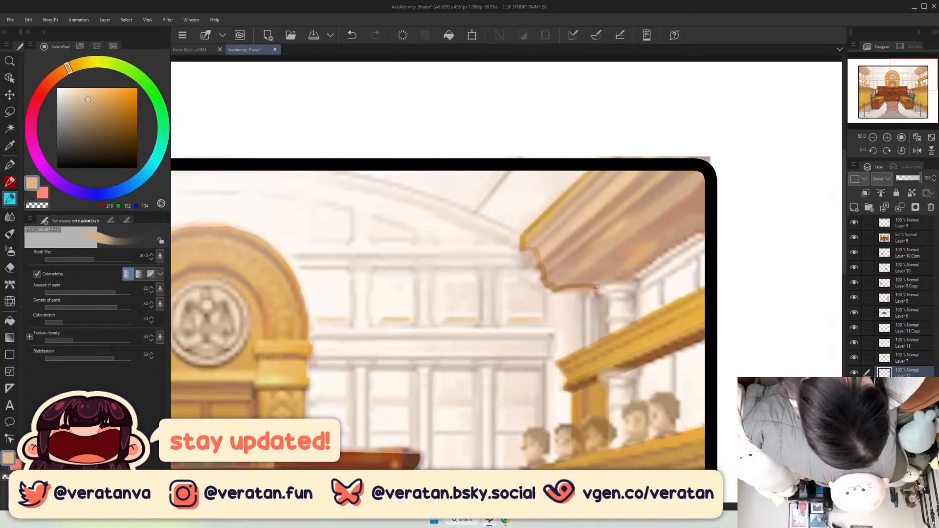
key("ctrl+z")
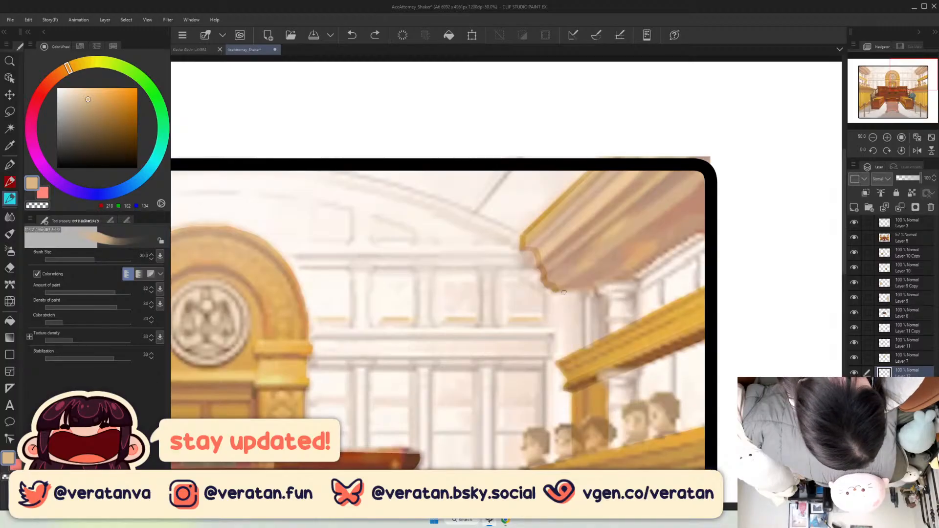
left_click_drag(564, 292, 621, 289)
left_click_drag(561, 292, 605, 291)
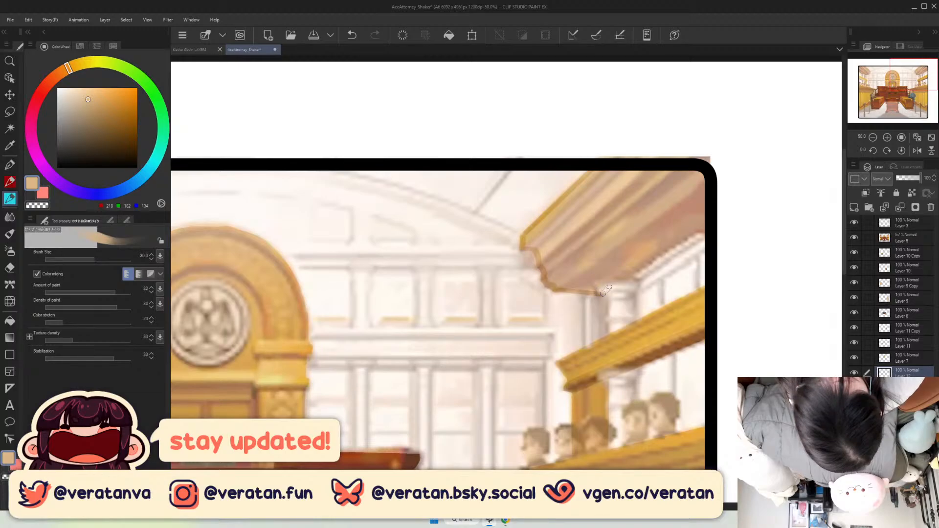
Set the reference to 46% opacity and draw the cornice's straight lower edge and inner ridge lines on the ledge layer.
left_click(855, 238)
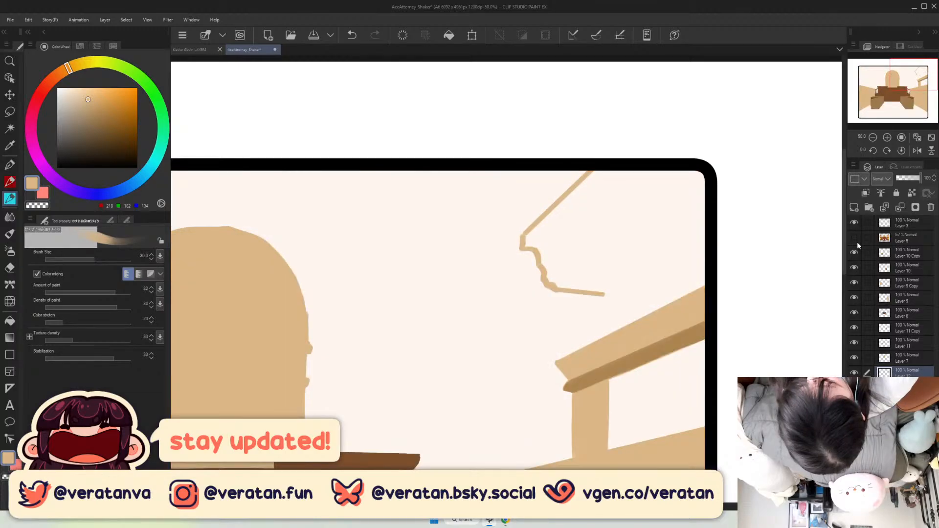
left_click(854, 238)
left_click(908, 238)
left_click_drag(911, 189, 913, 181)
left_click(910, 371)
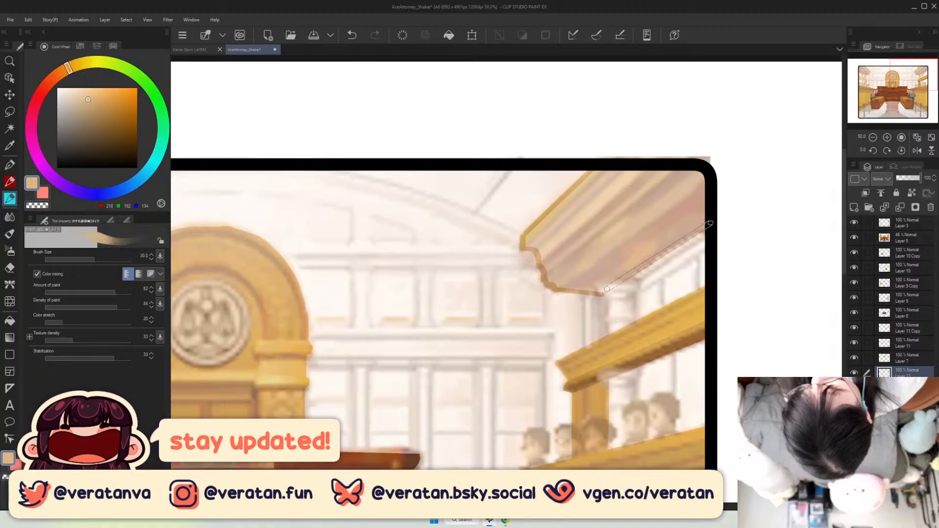
left_click(710, 223, "shift")
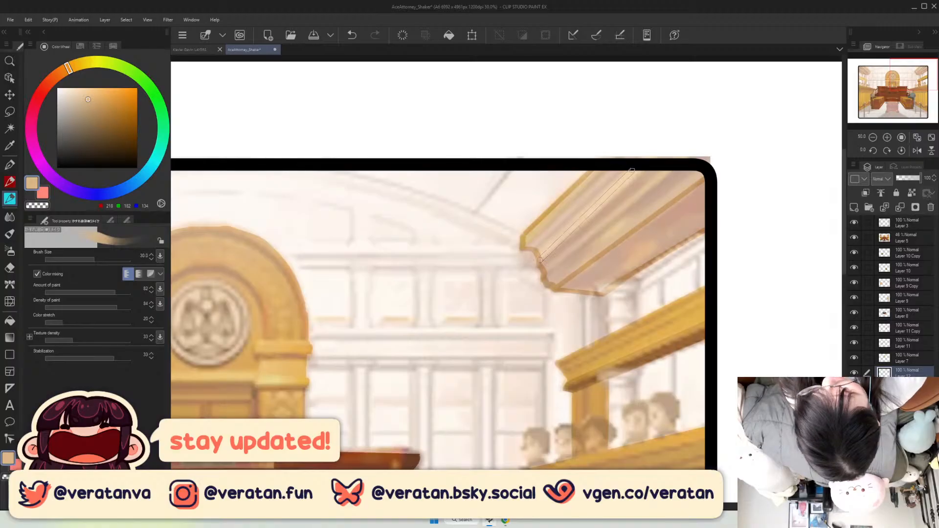
left_click(650, 166, "shift")
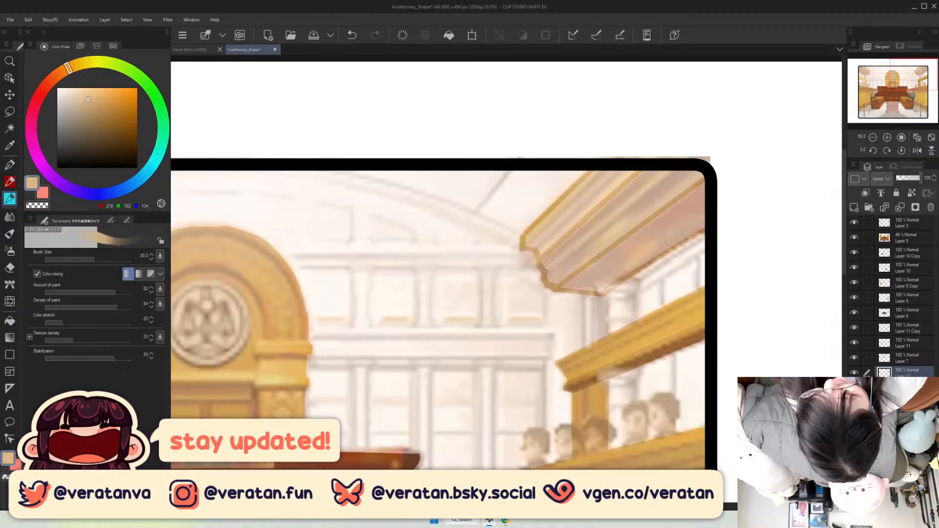
left_click(546, 272)
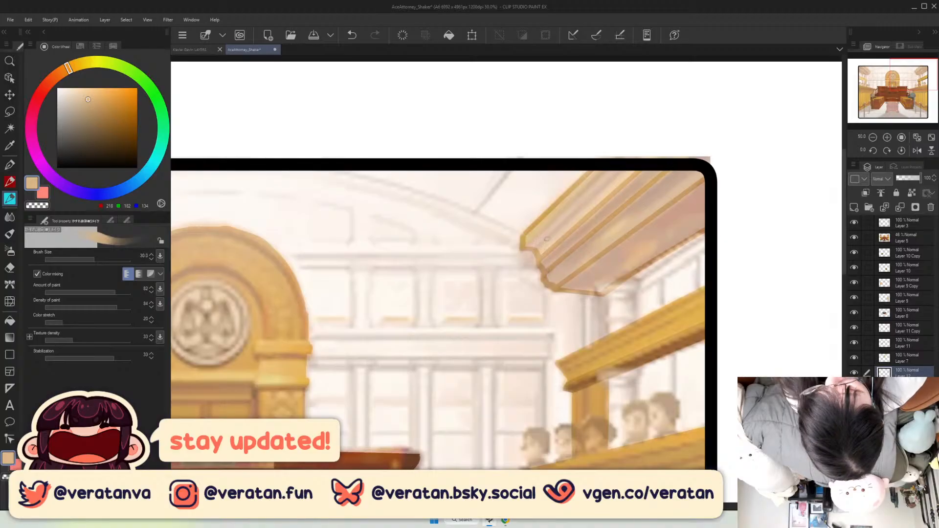
Compare the cornice outline with the courtroom reference at 100% opacity, leaving the reference hidden.
left_click(908, 238)
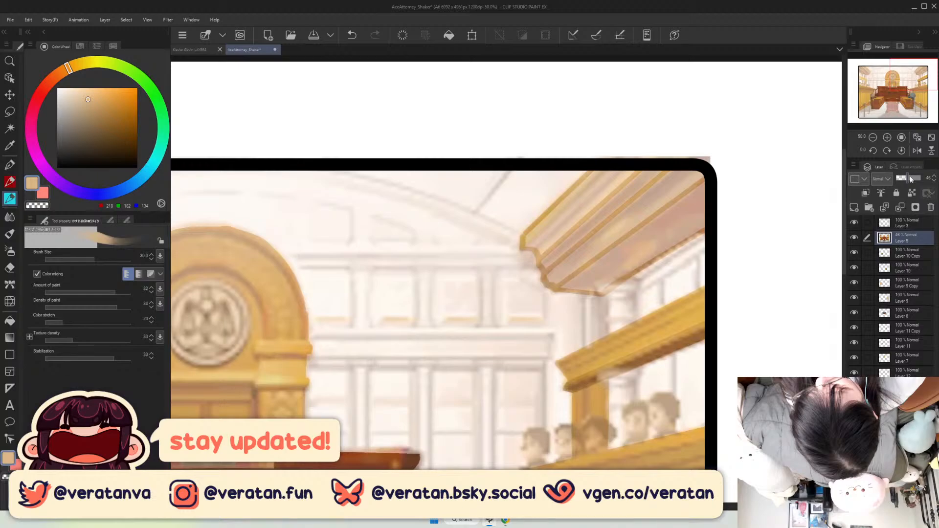
left_click_drag(911, 180, 922, 179)
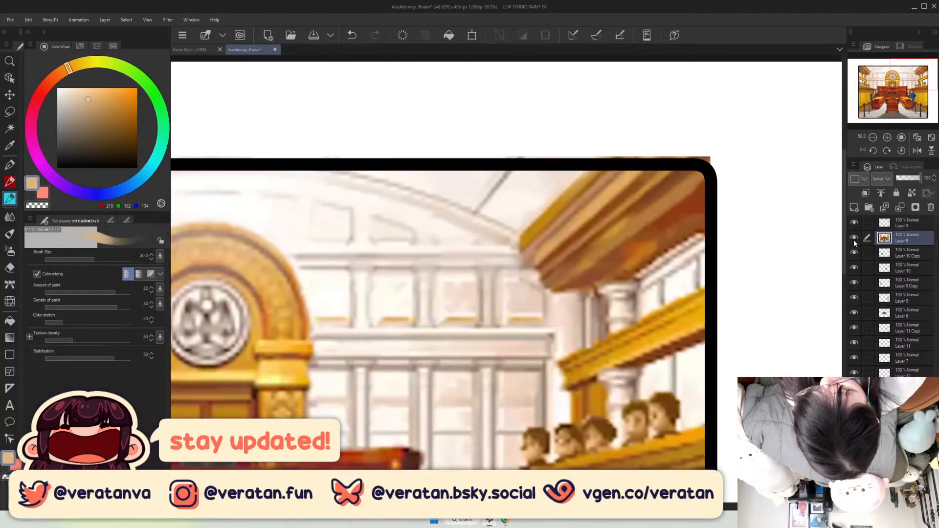
left_click(854, 237)
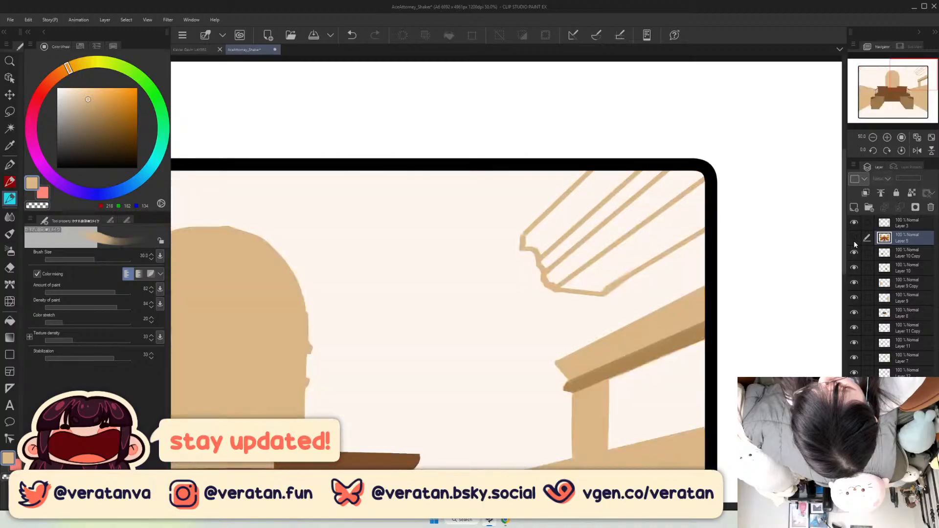
left_click(854, 238)
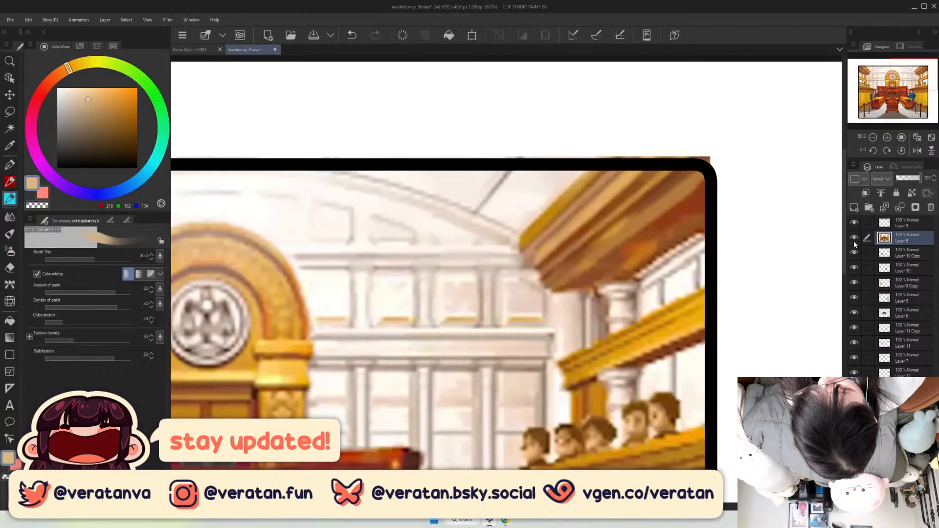
left_click(854, 237)
left_click(854, 237)
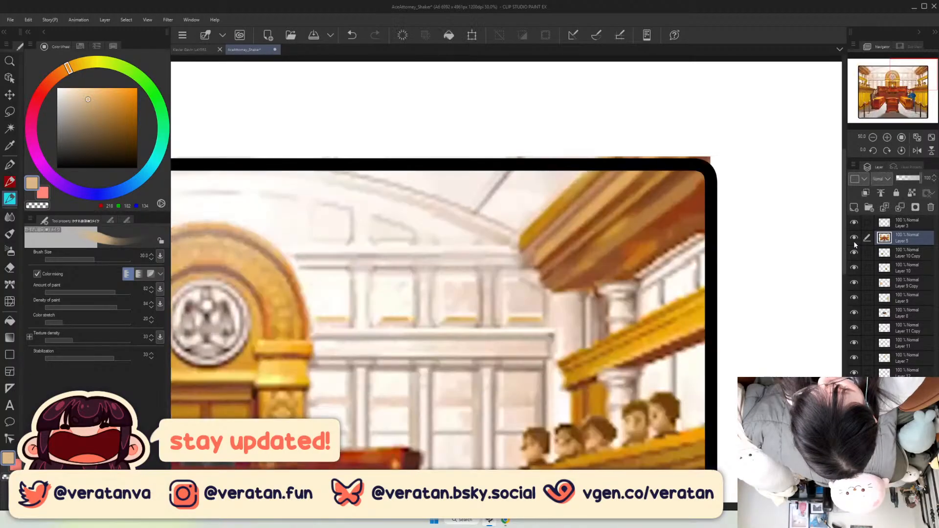
left_click(854, 240)
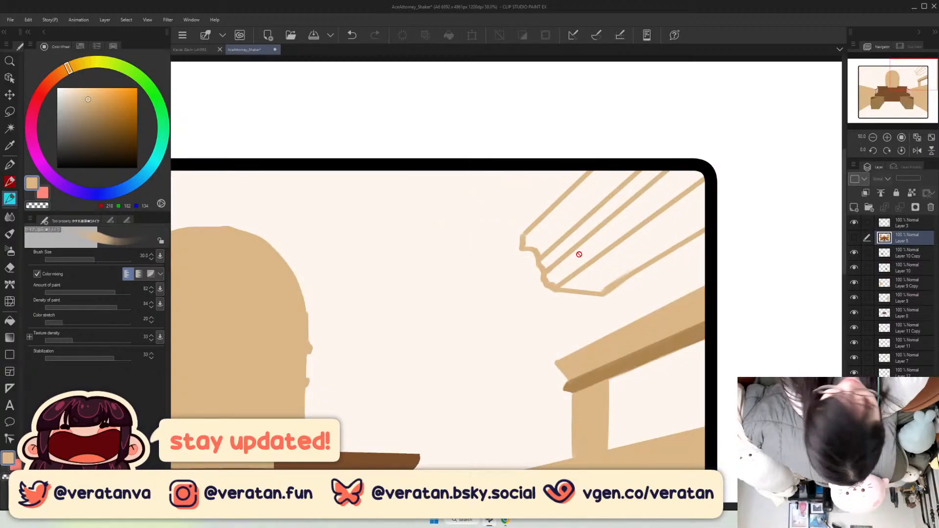
Fill the cornice's wide middle band in tan with the G-pen at size 200, undoing the oversized stroke on the outer band.
left_click(9, 165)
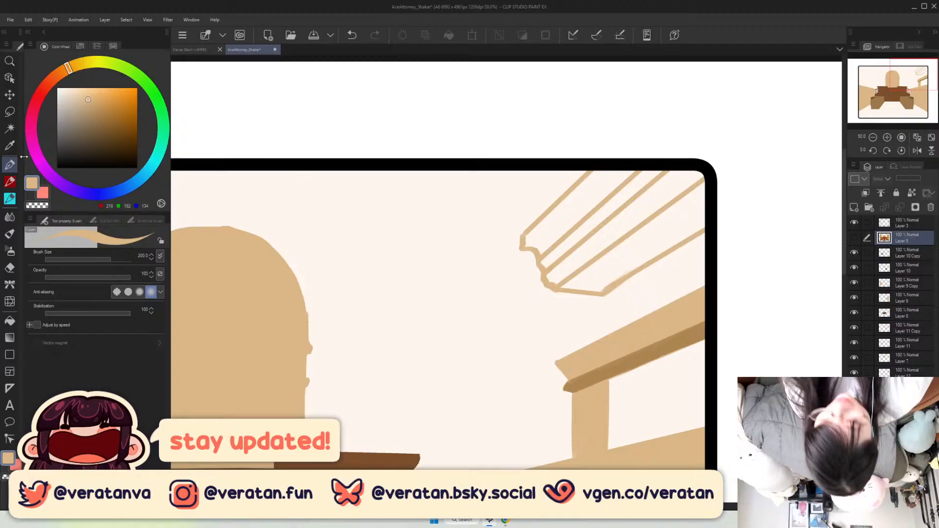
left_click(913, 371)
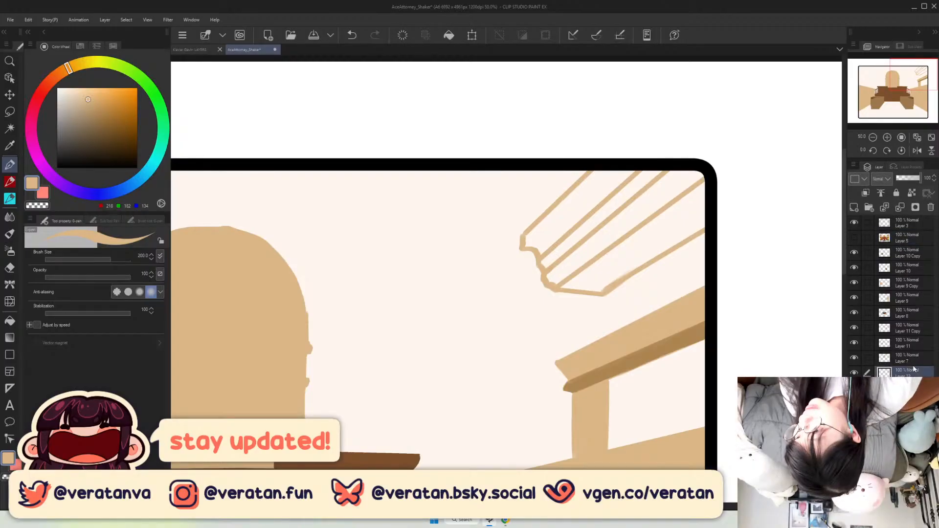
mouse_move(558, 276)
left_mouse_down()
mouse_move(601, 247)
mouse_move(558, 282)
mouse_move(680, 183)
mouse_move(616, 217)
mouse_move(698, 179)
left_mouse_up()
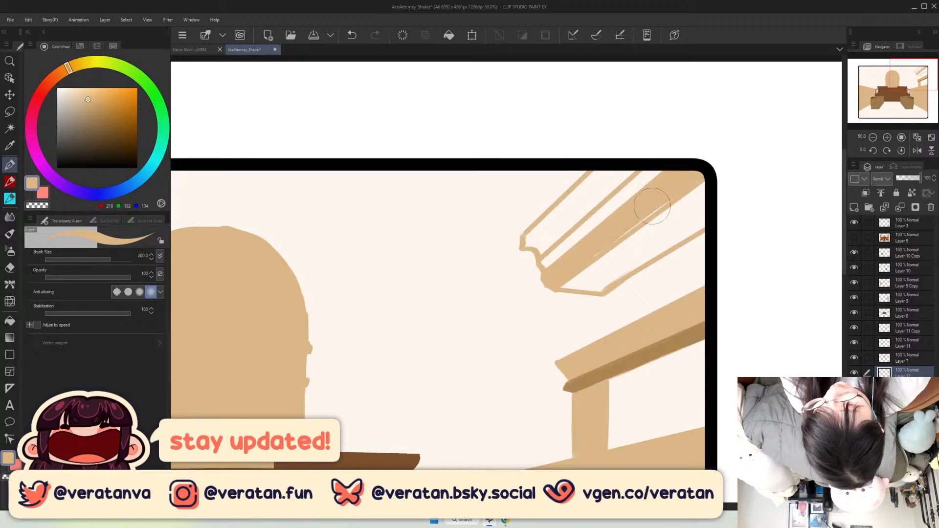
mouse_move(529, 238)
left_mouse_down()
mouse_move(538, 249)
mouse_move(634, 168)
left_mouse_up()
key("ctrl+z")
Reduce the pen to size 80 and fill the cornice's outer band in tan, leaving the narrow strip beside it unpainted.
key("bracketleft")
key("bracketleft")
key("bracketleft")
key("bracketleft")
key("bracketleft")
left_click_drag(545, 252, 631, 170)
left_click_drag(555, 230, 607, 171)
mouse_move(555, 211)
left_mouse_down()
mouse_move(527, 241)
mouse_move(562, 233)
mouse_move(566, 217)
mouse_move(522, 236)
mouse_move(586, 188)
left_mouse_up()
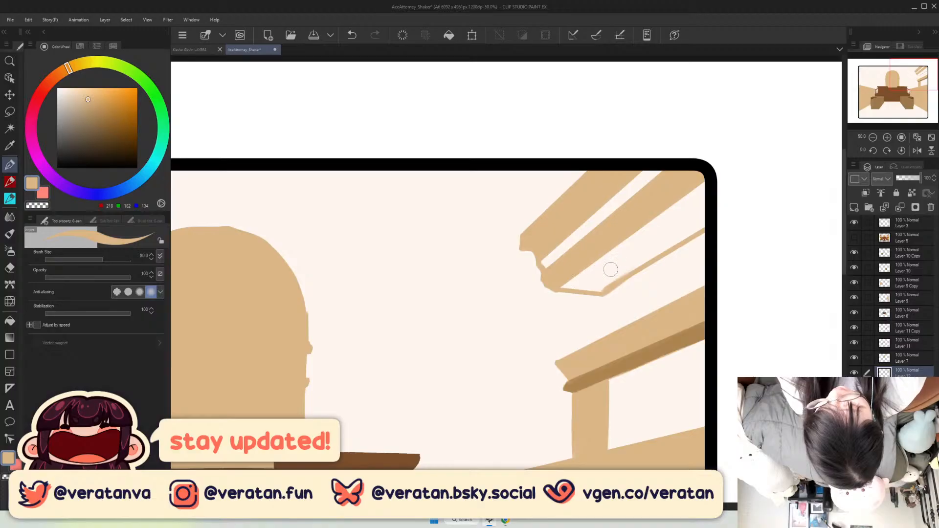
Sample the ledge's darker brown and paint the open strip beside the cornice's tan bands with the color-mixing brush at size 30.
left_click(648, 355, "alt")
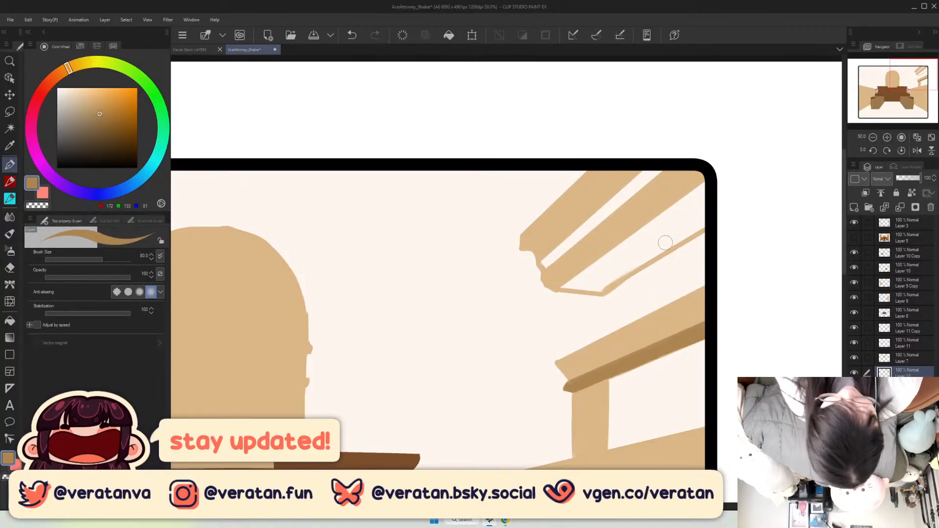
key("b")
left_click(902, 137)
left_click_drag(915, 77, 917, 73)
mouse_move(730, 186)
left_mouse_down()
mouse_move(561, 309)
mouse_move(568, 318)
left_mouse_up()
left_click_drag(739, 196, 558, 338)
left_click_drag(710, 235, 573, 333)
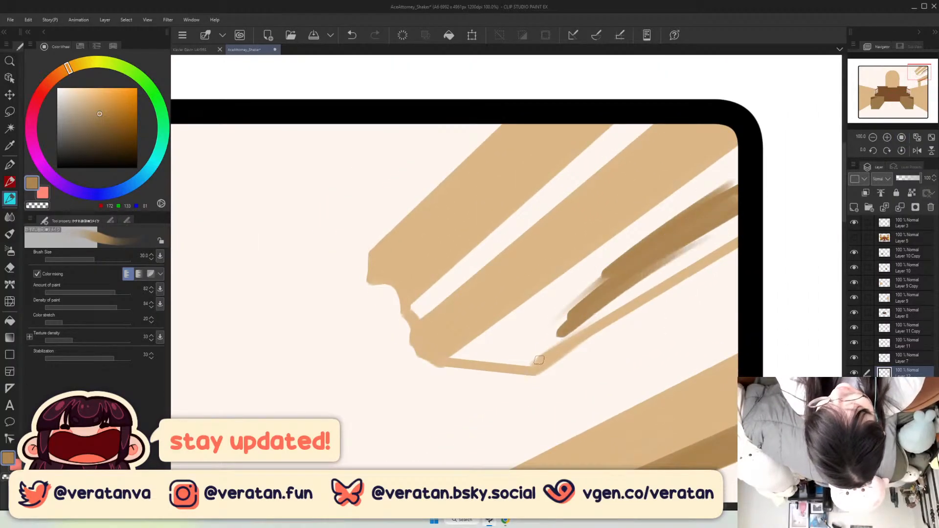
mouse_move(744, 235)
left_mouse_down()
mouse_move(531, 365)
mouse_move(695, 242)
mouse_move(607, 311)
left_mouse_up()
left_click_drag(732, 177, 591, 278)
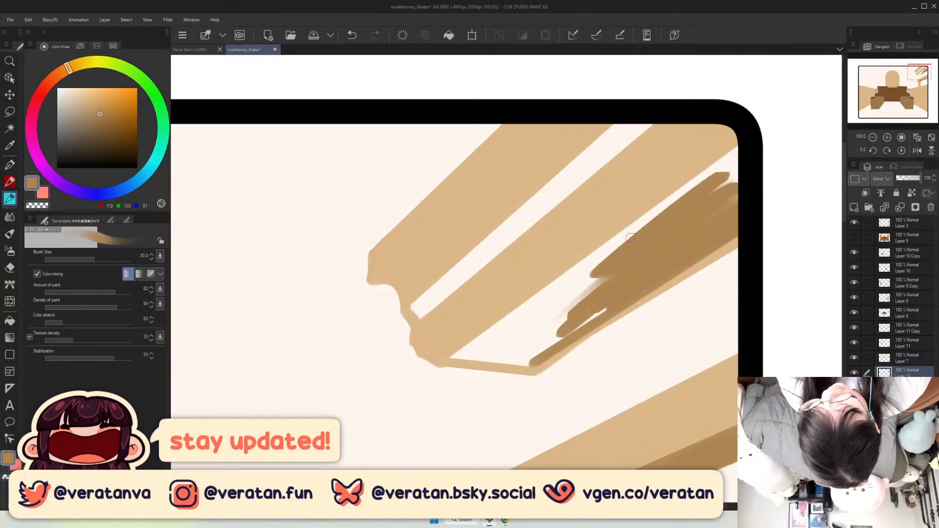
Draw straight dark brown edges along the strip's border with the tan band and across its short end, using size 15 for the end.
left_click_drag(741, 148, 482, 343)
left_click_drag(711, 164, 451, 363)
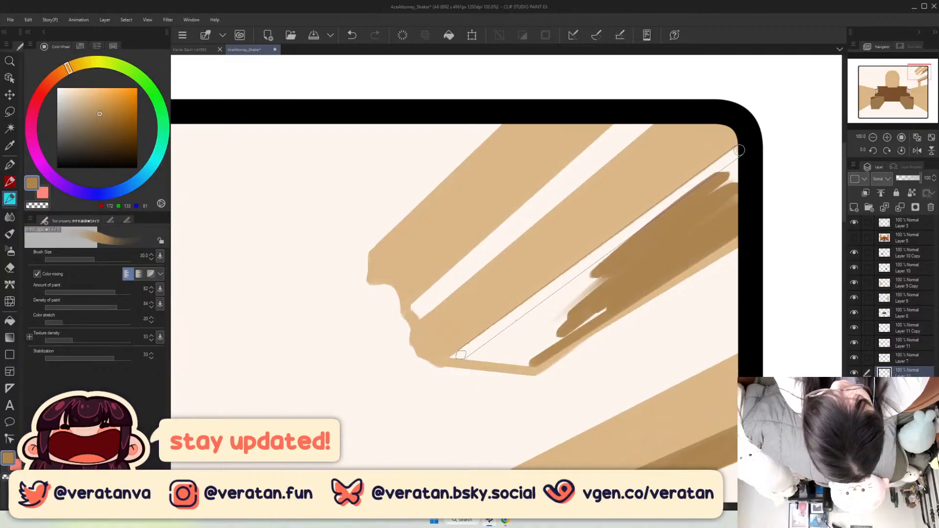
left_click_drag(744, 145, 458, 357)
key("ctrl+plus")
key("bracketleft")
key("bracketleft")
key("bracketleft")
key("bracketleft")
mouse_move(439, 386)
left_mouse_down()
mouse_move(423, 399)
mouse_move(488, 392)
mouse_move(427, 397)
left_mouse_up()
key("ctrl+z")
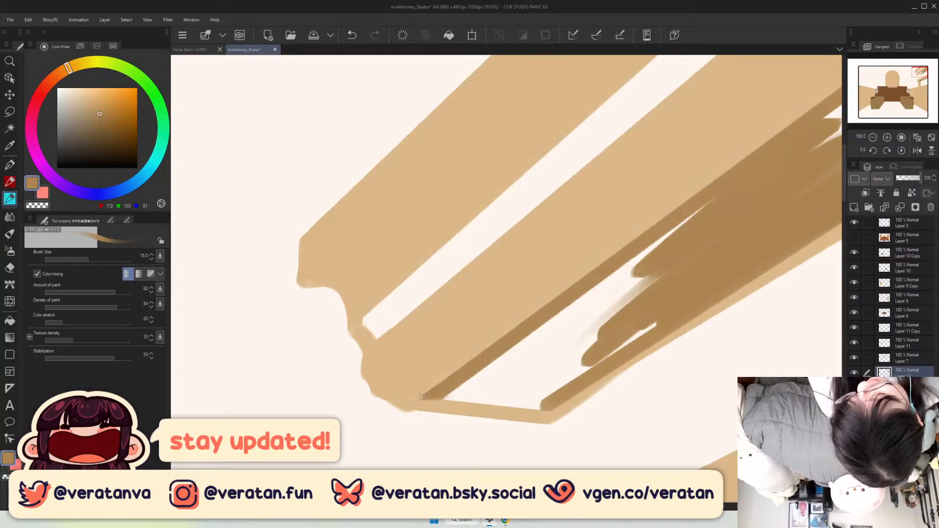
left_click(549, 408, "shift")
left_click_drag(445, 397, 523, 396)
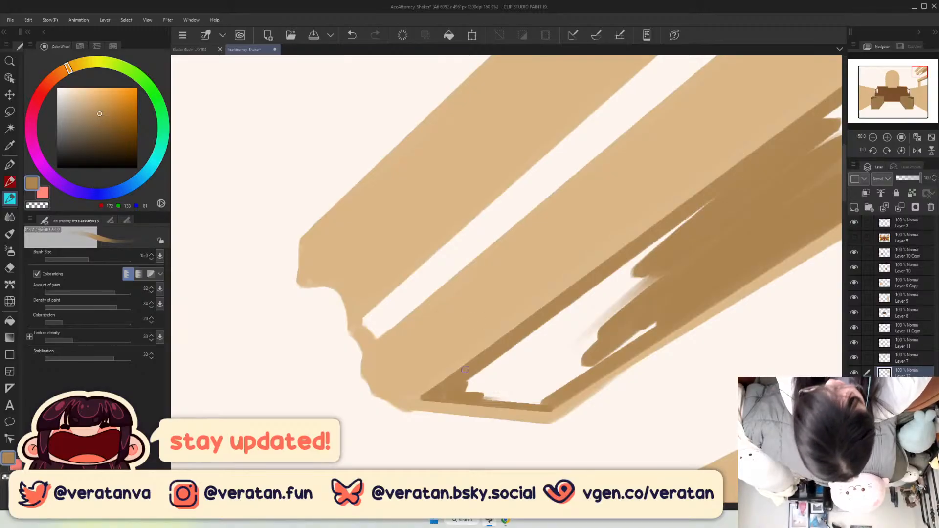
key("ctrl+z")
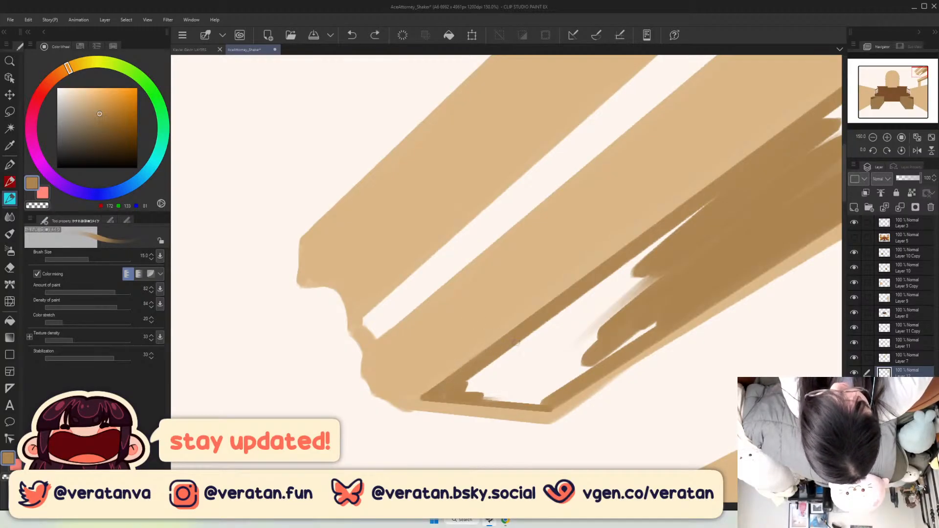
Fill the remaining gaps inside the cornice's dark strip at brush size 30, including the corner beside the black frame.
mouse_move(676, 224)
left_mouse_down()
mouse_move(685, 221)
mouse_move(582, 324)
left_mouse_up()
key("]")
key("]")
key("]")
key("]")
mouse_move(636, 284)
left_mouse_down()
mouse_move(678, 263)
mouse_move(696, 265)
mouse_move(670, 254)
mouse_move(692, 229)
mouse_move(508, 354)
mouse_move(467, 394)
mouse_move(540, 394)
mouse_move(514, 353)
mouse_move(494, 388)
mouse_move(586, 338)
mouse_move(660, 317)
left_mouse_up()
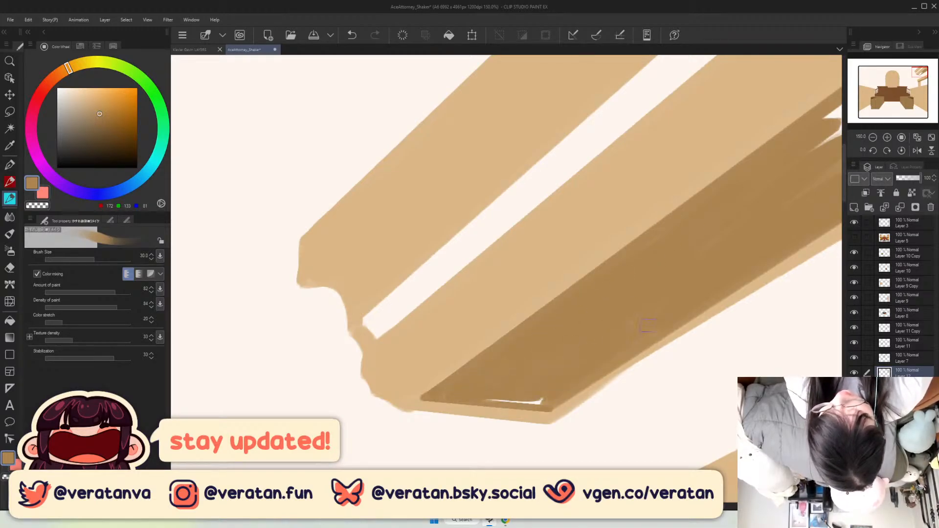
left_click_drag(487, 390, 554, 402)
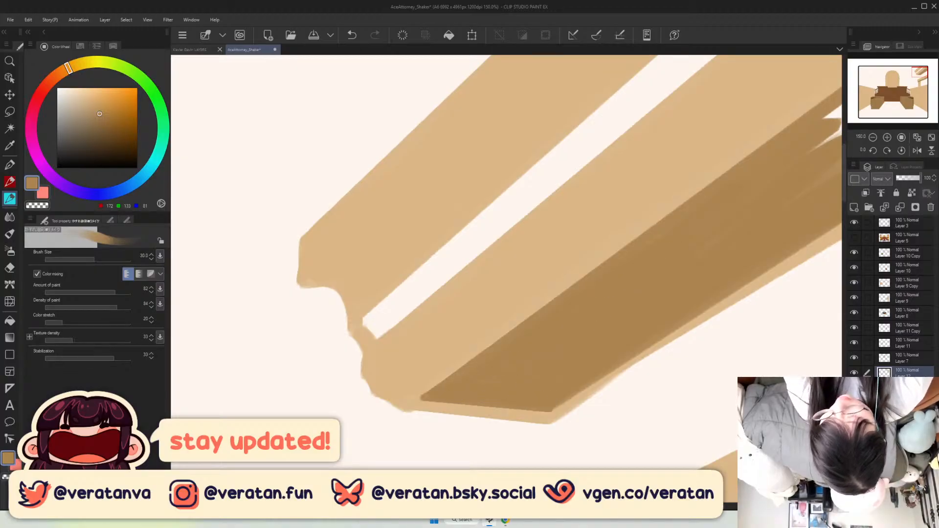
left_click_drag(913, 75, 923, 70)
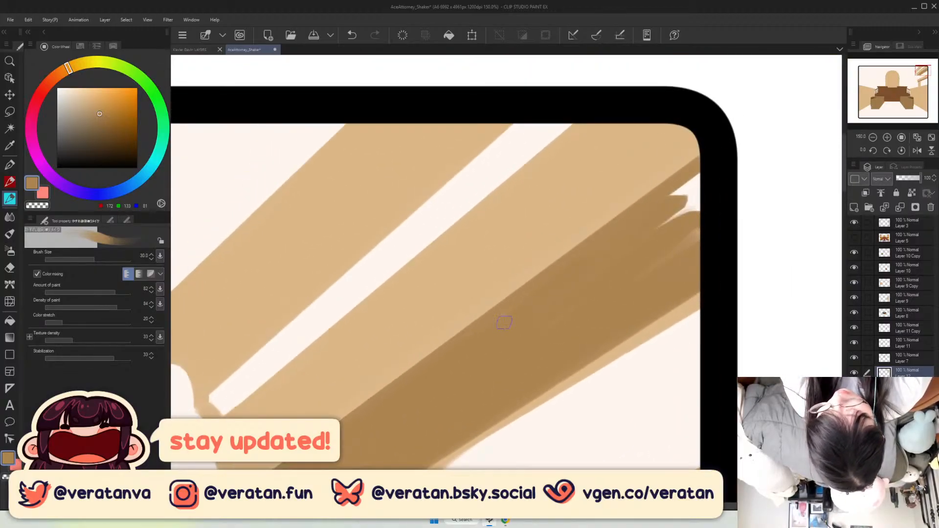
mouse_move(693, 208)
left_mouse_down()
mouse_move(650, 232)
mouse_move(678, 194)
mouse_move(724, 181)
mouse_move(690, 240)
left_mouse_up()
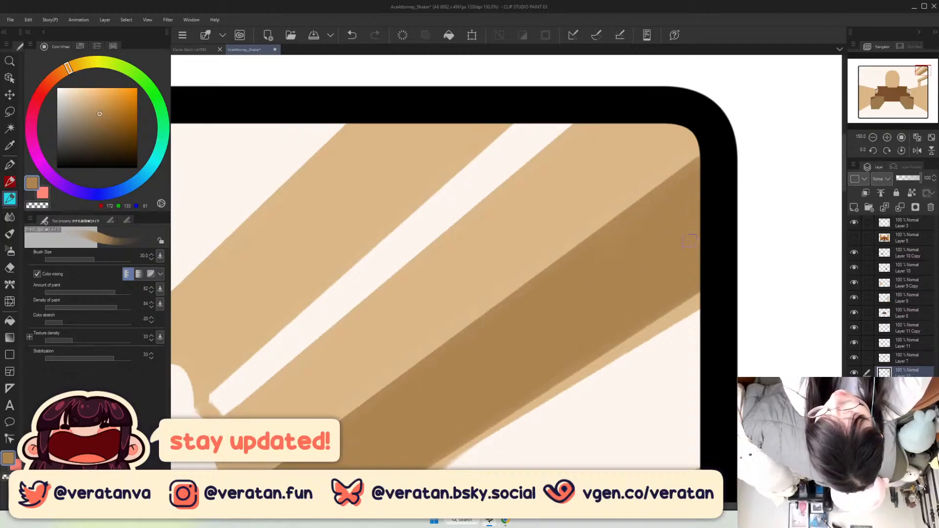
Paint the narrow gap between the two tan cornice bands in dark brown, undoing the last stroke along its edge.
left_click(873, 137)
left_click_drag(546, 168, 431, 262)
left_click(887, 138)
left_click_drag(920, 71, 916, 71)
mouse_move(694, 131)
left_mouse_down()
mouse_move(701, 119)
mouse_move(413, 386)
mouse_move(470, 333)
left_mouse_up()
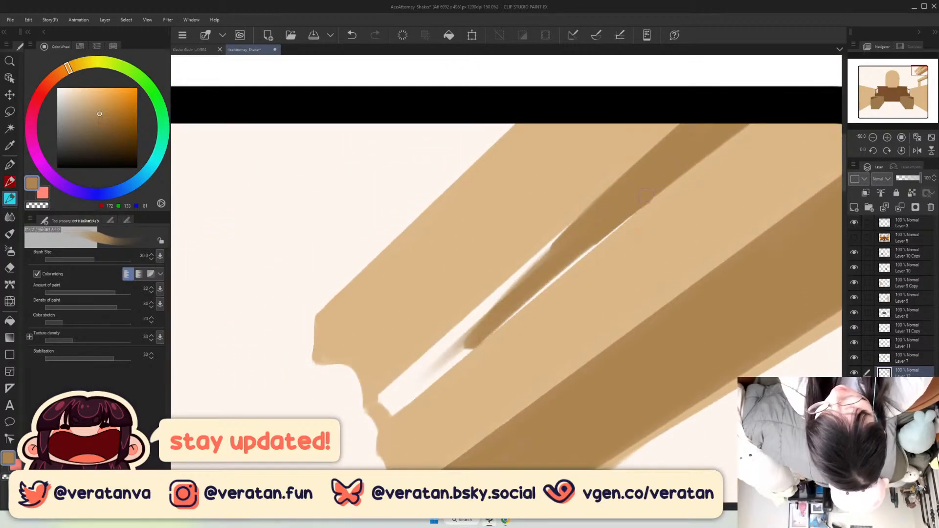
left_click_drag(634, 212, 557, 265)
key("ctrl+z")
Reduce the brush to size 17 and fill the rest of the narrow gap in dark brown down to the cornice's curved end.
key("bracketleft")
key("bracketleft")
key("bracketleft")
mouse_move(648, 202)
left_mouse_down()
mouse_move(385, 418)
mouse_move(399, 411)
mouse_move(380, 397)
mouse_move(382, 414)
mouse_move(399, 384)
mouse_move(519, 276)
left_mouse_up()
key("ctrl+z")
left_click_drag(421, 367, 552, 252)
mouse_move(443, 347)
left_mouse_down()
mouse_move(552, 245)
mouse_move(540, 254)
left_mouse_up()
left_click_drag(587, 216, 508, 282)
left_click_drag(421, 367, 496, 293)
left_click_drag(401, 386, 476, 329)
mouse_move(392, 398)
left_mouse_down()
mouse_move(501, 306)
mouse_move(395, 397)
left_mouse_up()
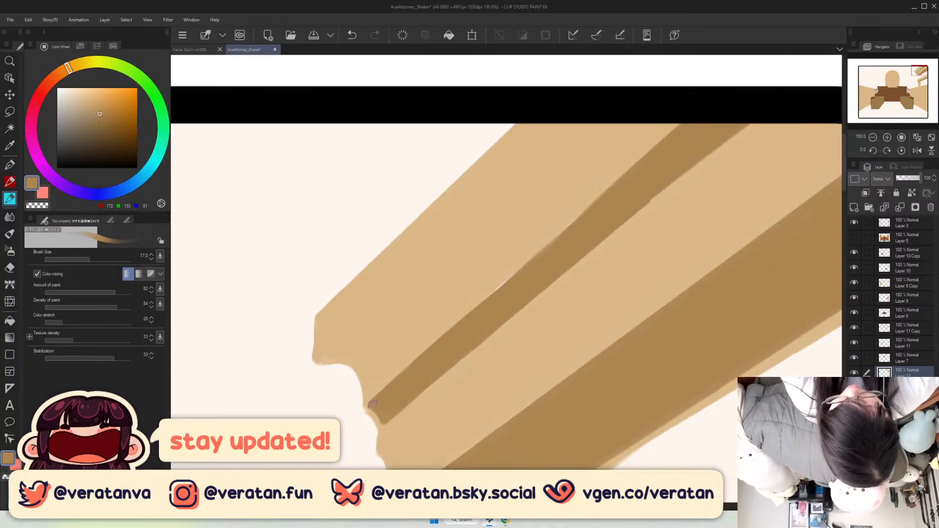
mouse_move(373, 408)
left_mouse_down()
mouse_move(383, 421)
mouse_move(371, 407)
left_mouse_up()
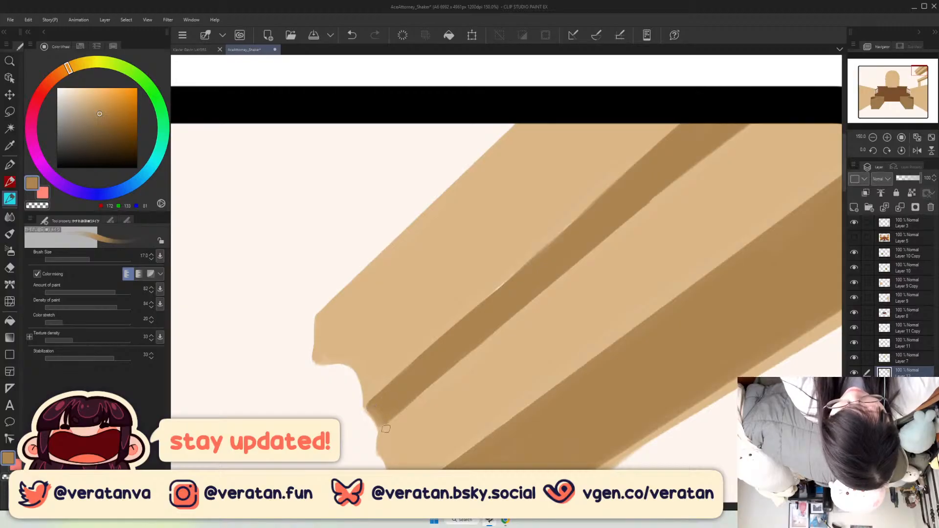
left_click_drag(490, 295, 545, 257)
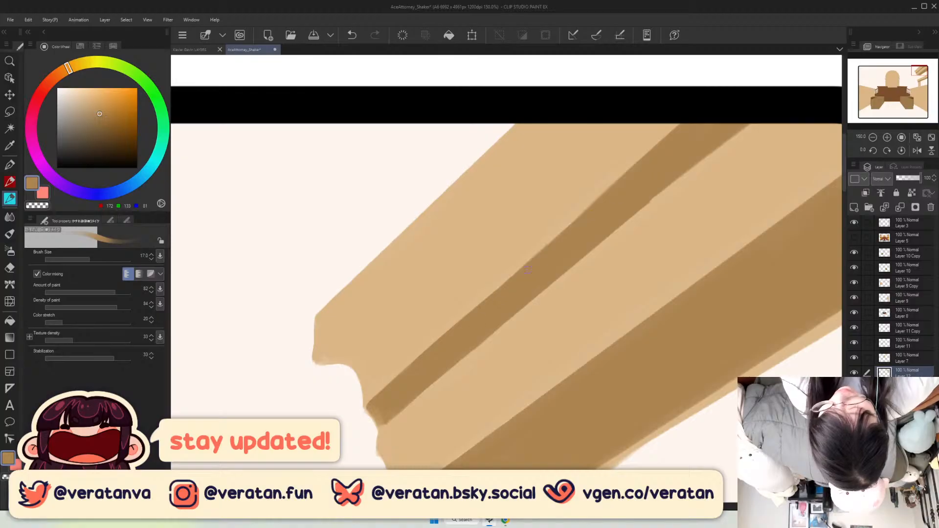
Retouch the lower edge of the narrow dark strip near the frame, undoing the misplaced strokes.
left_click_drag(913, 73, 916, 72)
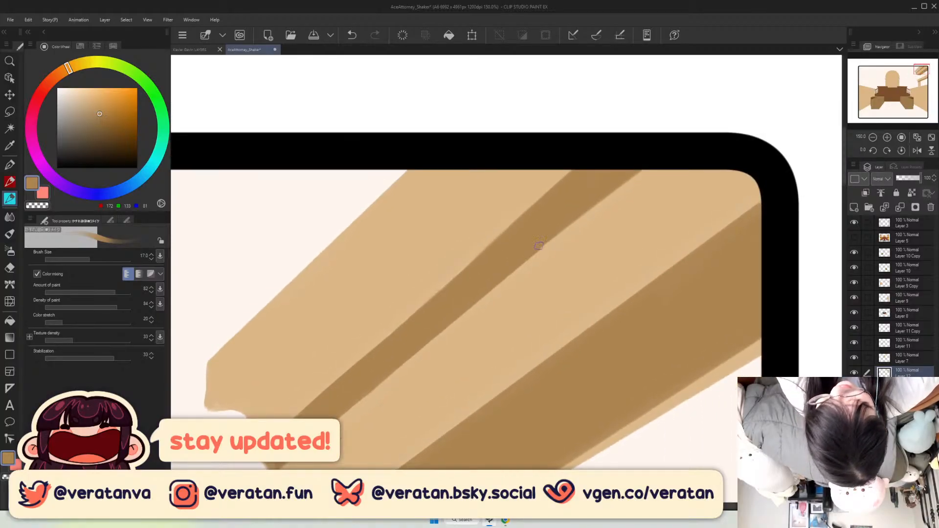
left_click_drag(640, 168, 523, 266)
key("ctrl+z")
mouse_move(611, 198)
left_mouse_down()
mouse_move(658, 158)
mouse_move(520, 269)
left_mouse_up()
key("ctrl+z")
key("ctrl+z")
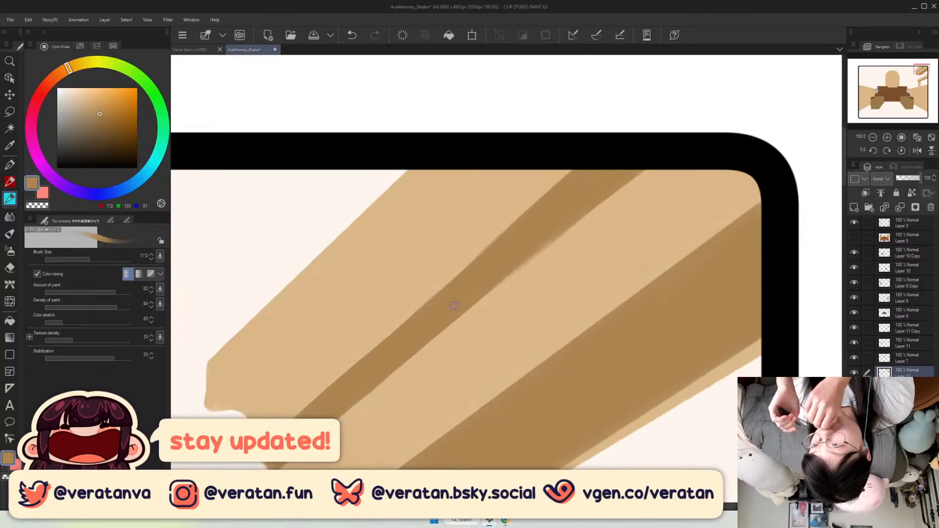
Cover the thin tan rim along the cornice's short end and long lower edge with dark brown up to the frame.
left_click_drag(921, 71, 919, 74)
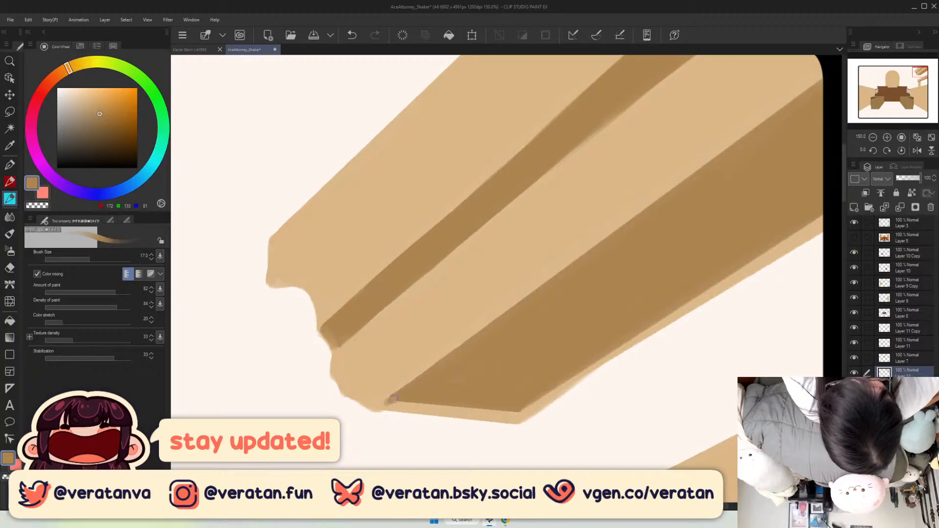
mouse_move(390, 401)
left_mouse_down()
mouse_move(430, 410)
mouse_move(390, 404)
mouse_move(530, 410)
mouse_move(522, 403)
mouse_move(491, 417)
mouse_move(503, 419)
mouse_move(480, 417)
mouse_move(517, 414)
mouse_move(521, 383)
mouse_move(580, 366)
mouse_move(509, 414)
mouse_move(572, 377)
mouse_move(527, 415)
left_mouse_up()
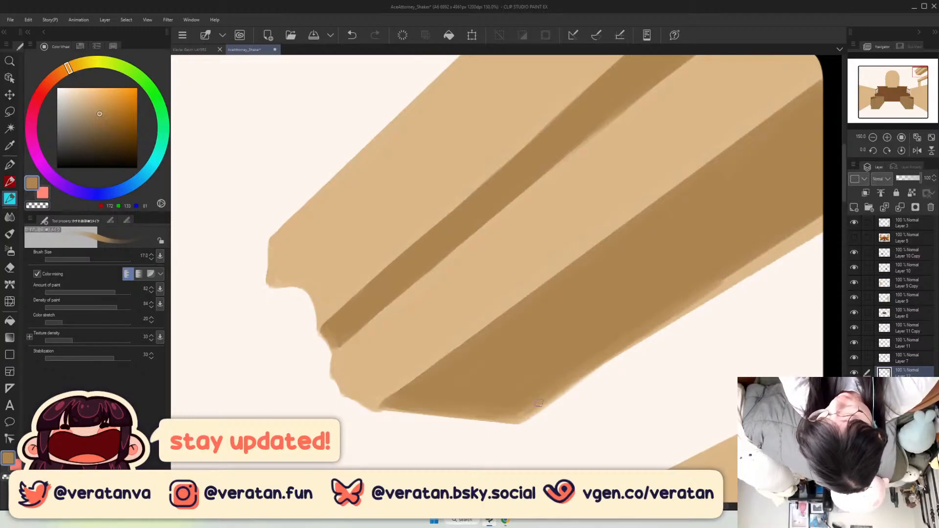
left_click_drag(916, 76, 917, 74)
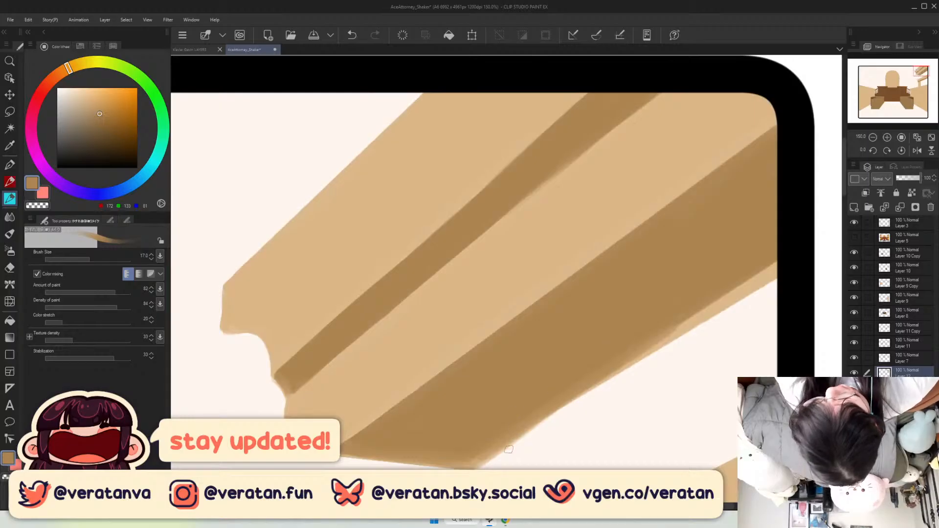
left_click_drag(472, 468, 787, 258)
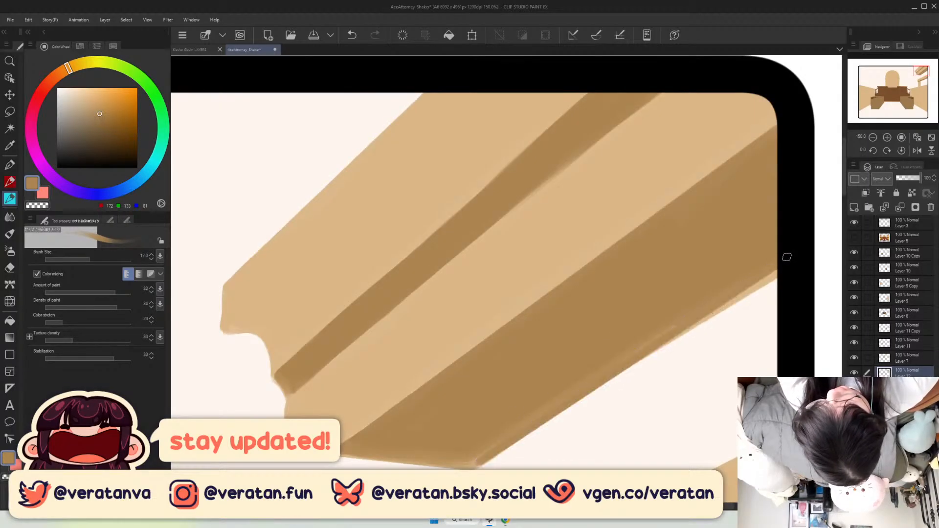
mouse_move(477, 465)
left_mouse_down()
mouse_move(568, 388)
mouse_move(685, 309)
mouse_move(569, 392)
mouse_move(690, 320)
left_mouse_up()
left_click_drag(784, 265, 765, 278)
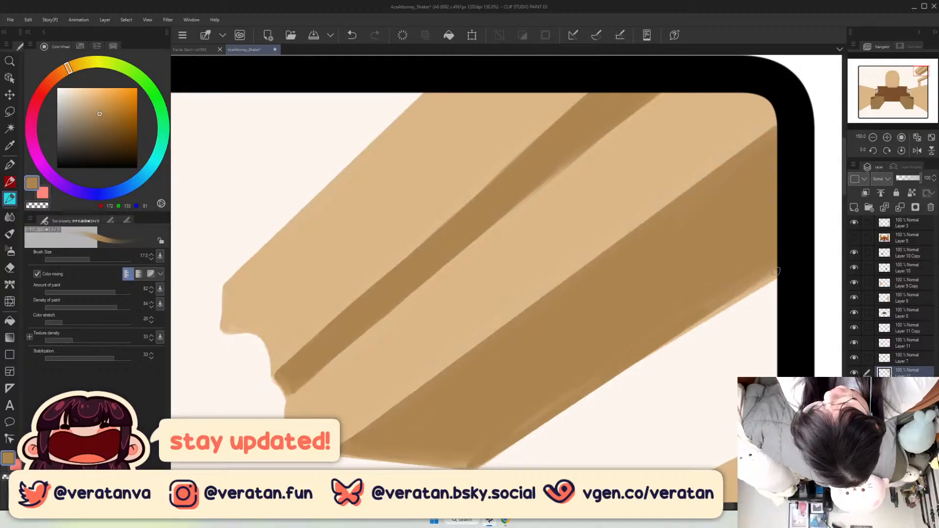
key("ctrl+z")
left_click_drag(667, 330, 787, 263)
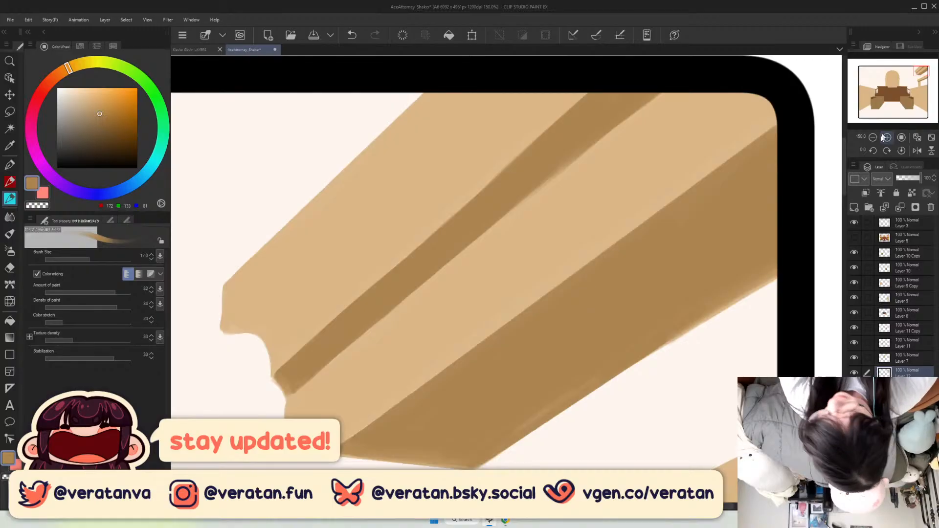
Compare the whole blocked-in scene with the courtroom reference, leaving the reference shown.
double_click(874, 138)
left_click(900, 87)
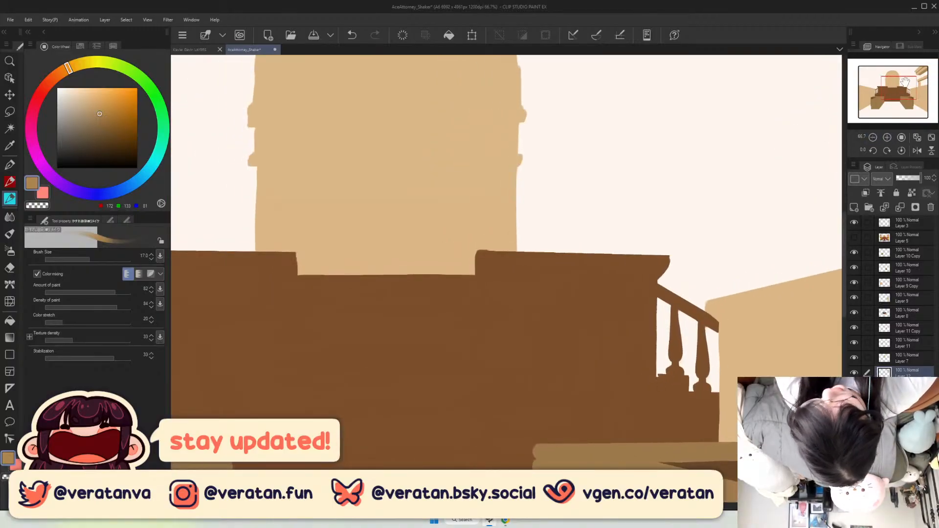
left_click(932, 137)
left_click(855, 239)
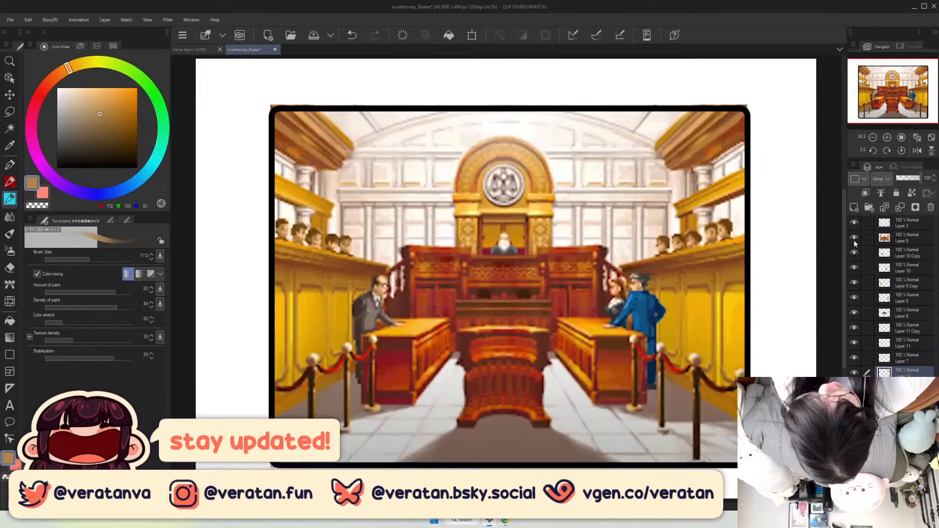
left_click(854, 240)
left_click(855, 239)
left_click(855, 239)
left_click(855, 240)
left_click(855, 241)
left_click(855, 240)
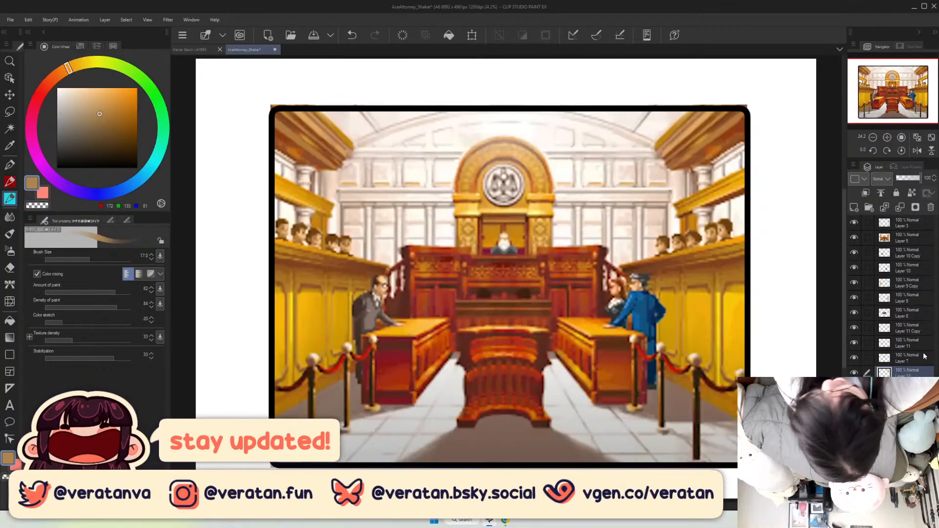
Duplicate the cornice and ledge layer, flip the copy horizontally, and hide the courtroom reference.
key("ctrl+c")
key("ctrl+v")
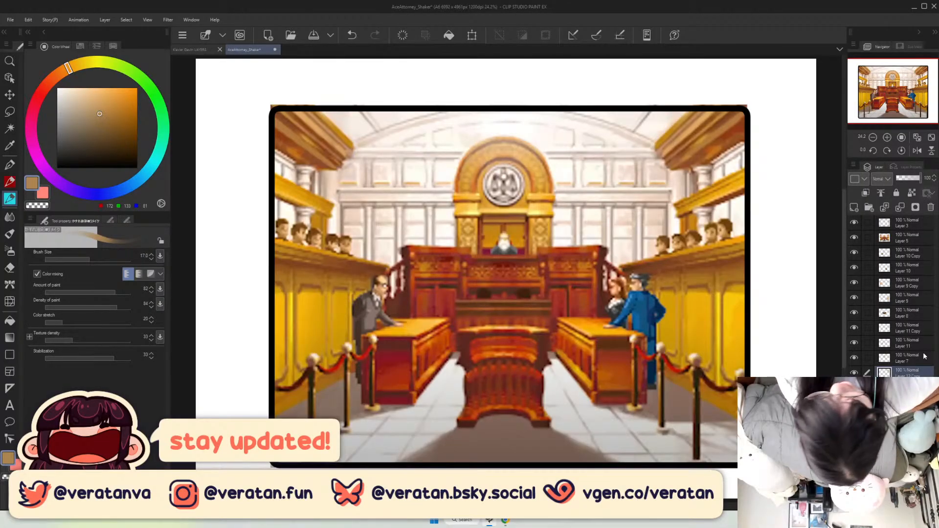
left_click(28, 22)
left_click(206, 365)
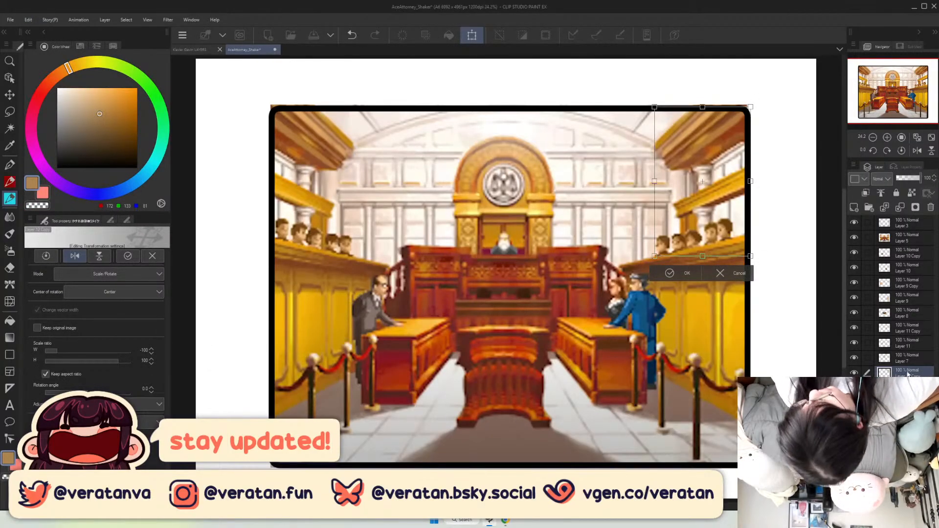
left_click(856, 250)
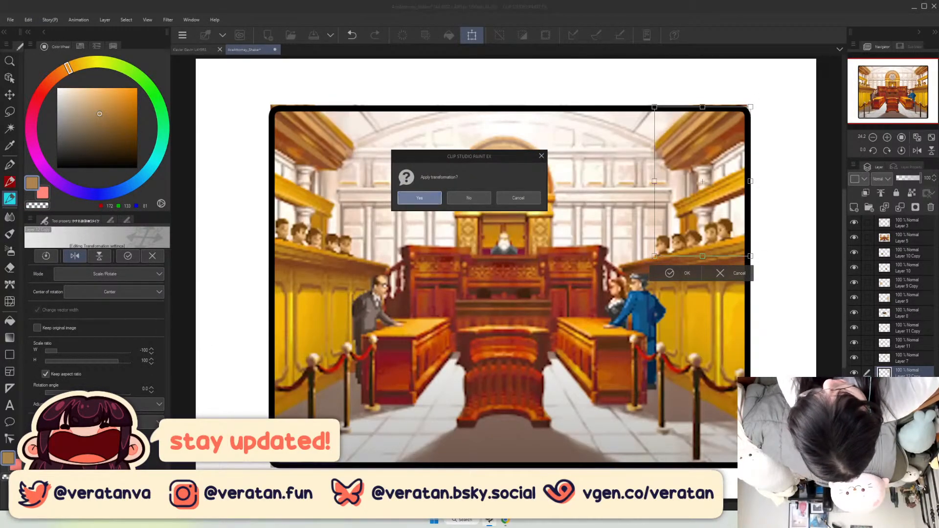
left_click(419, 198)
left_click(855, 238)
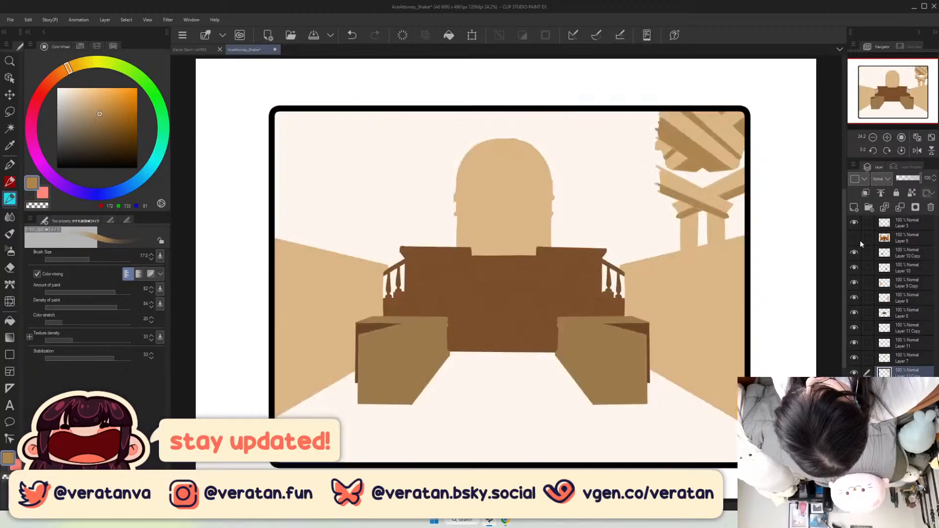
Move the mirrored cornice and ledge copy leftward across the canvas, clear of the original.
left_click(9, 94)
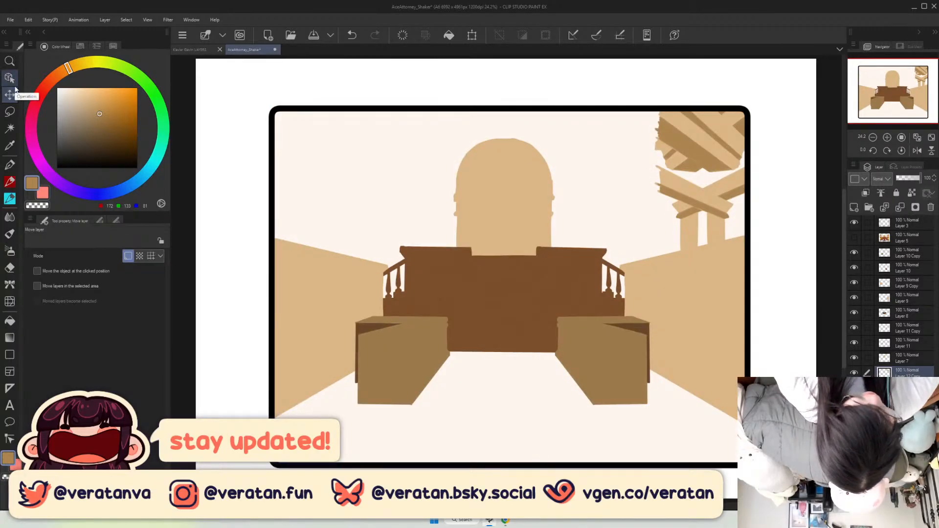
key("Left")
key("Left")
key("Left")
key("Left")
key("Left")
key("Left")
key("Left")
key("Left")
key("Left")
key("Left")
key("Left")
key("Left")
key("Left")
key("Left")
key("Left")
key("Left")
key("Left")
key("Left")
key("Left")
key("Left")
Show the courtroom reference over the drawing at 37% opacity.
left_click(912, 239)
left_click(855, 238)
left_click(905, 178)
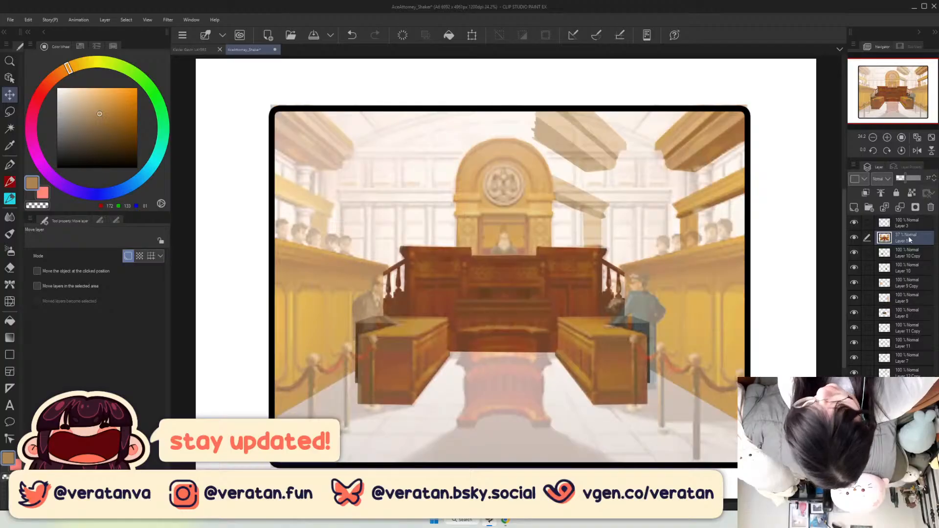
key("Left")
key("Down")
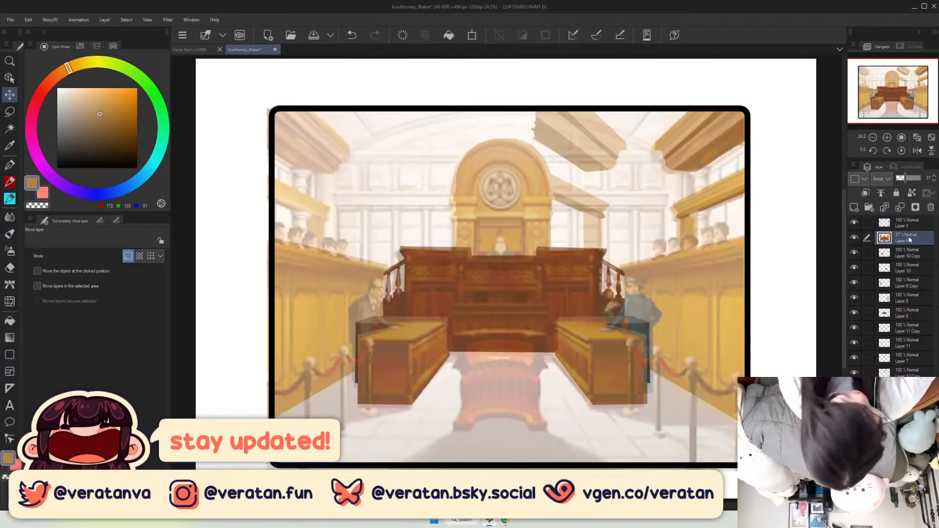
key("ctrl+z")
key("ctrl+z")
key("ctrl+z")
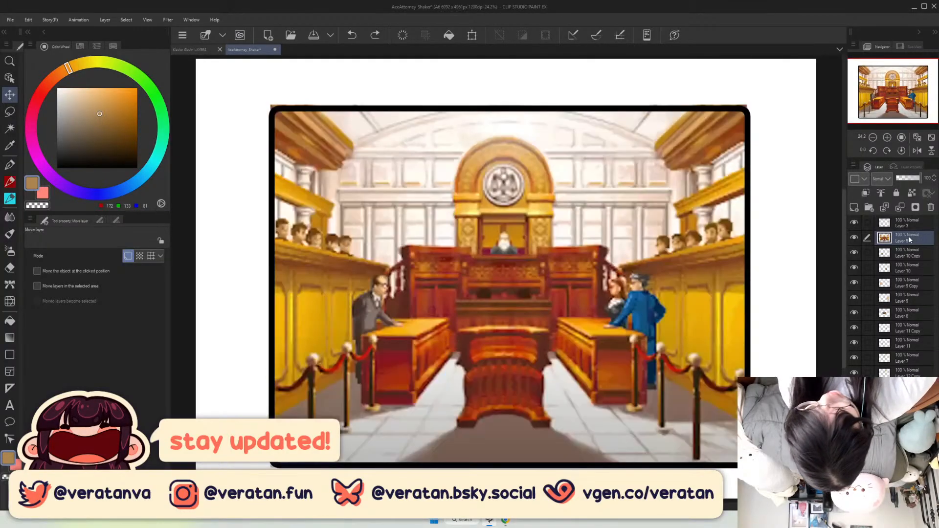
Lower the reference to 37% opacity again and select the mirrored cornice copy's layer.
left_click(907, 180)
left_click(918, 372)
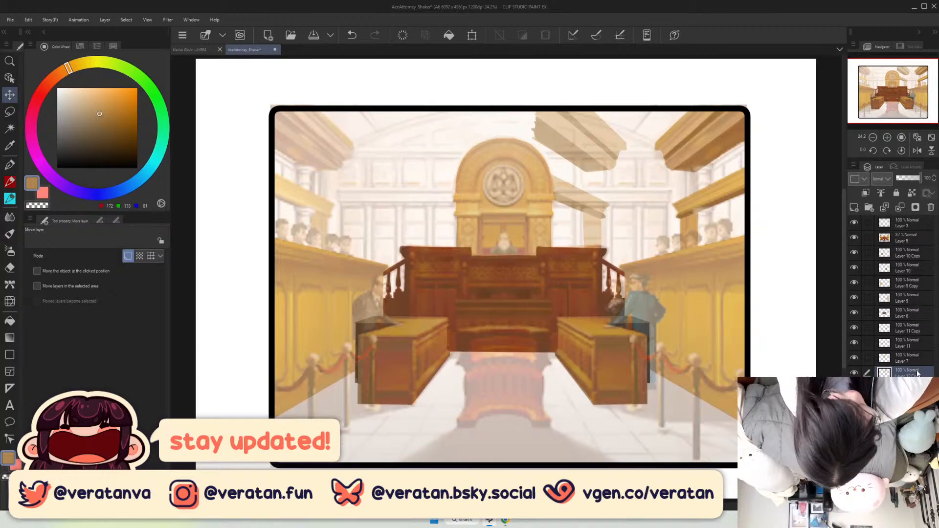
Nudge the mirrored cornice and ledge copy left across the canvas until it lines up with the reference's left wall.
key("Left")
key("Left")
key("Left")
key("Left")
key("Left")
key("Left")
key("Left")
key("Left")
key("Left")
key("Left")
key("Left")
key("Left")
key("Left")
key("Left")
key("Left")
key("Left")
key("Left")
key("Left")
key("Left")
key("Left")
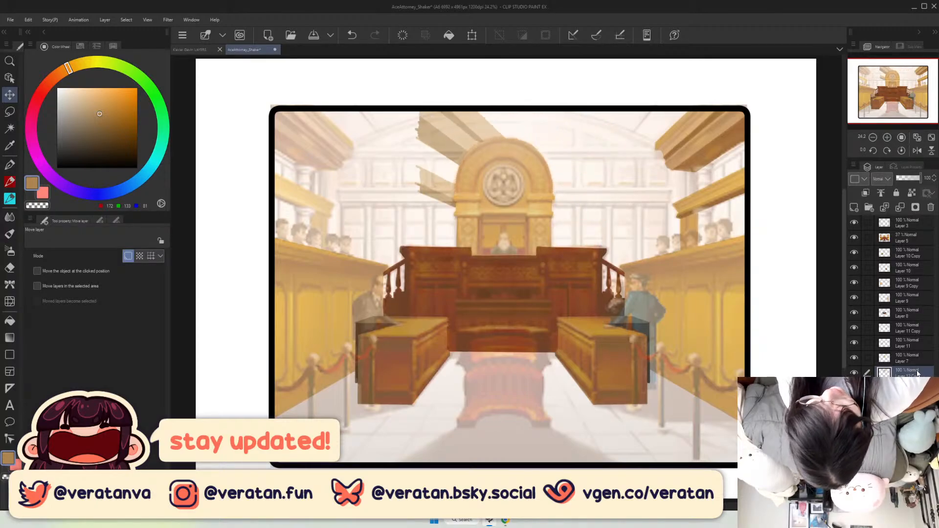
key("Left")
key("Left")
key("Left")
key("Left")
key("Left")
key("Left")
key("Left")
key("Left")
key("Left")
key("Left")
key("Left")
key("Left")
key("Left")
key("Left")
key("Left")
key("Left")
key("Left")
key("Left")
key("Left")
key("Left")
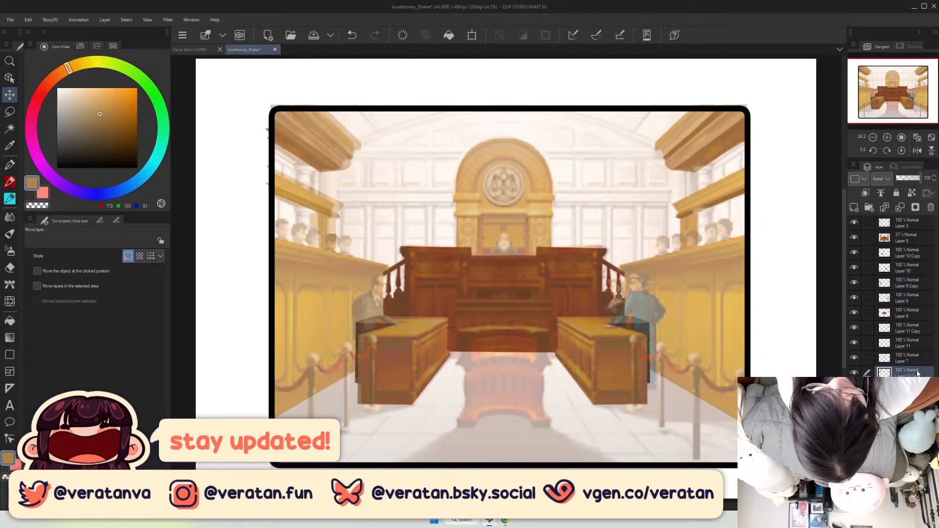
key("Left")
key("Left")
key("Left")
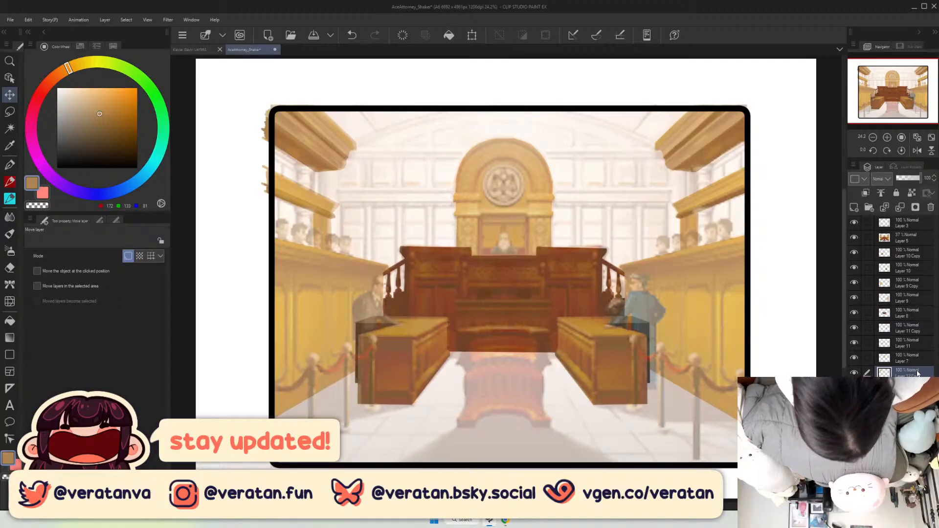
key("Left")
key("Left")
key("Left")
key("Left")
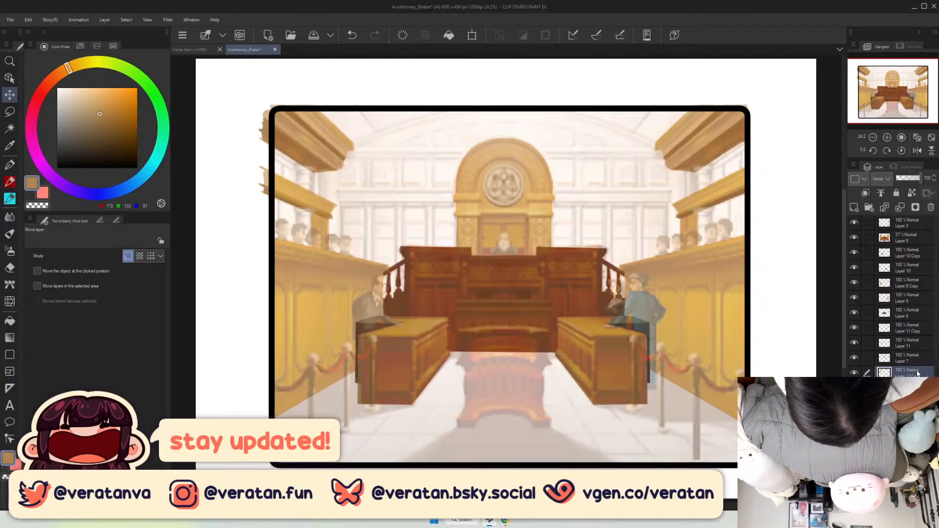
key("Left")
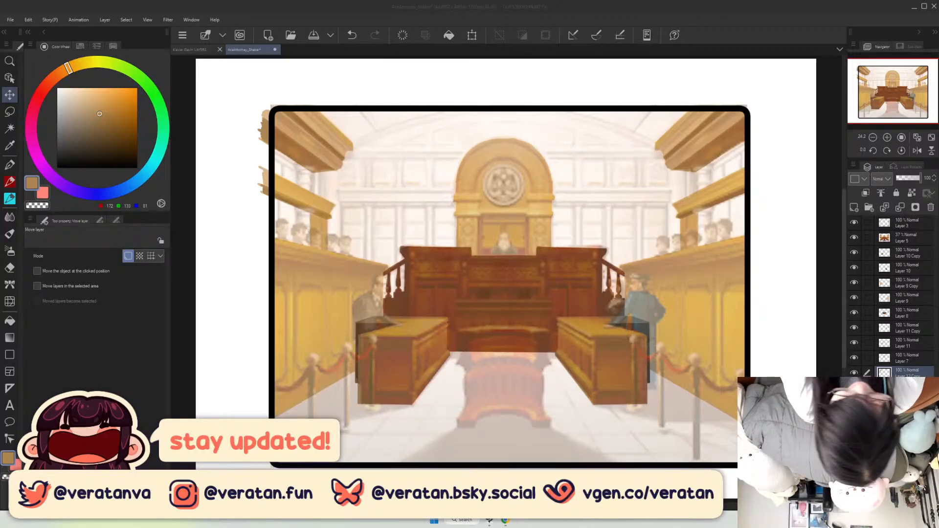
Erase the parts of the mirrored cornice and ledge that stick out past the frame's left border.
left_click(10, 268)
mouse_move(266, 113)
left_mouse_down()
mouse_move(265, 225)
mouse_move(262, 165)
left_mouse_up()
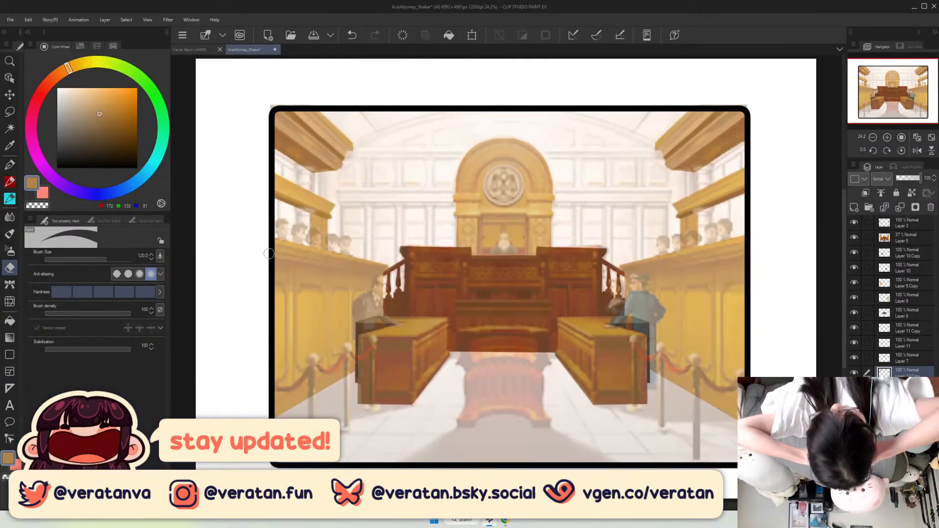
Compare the flat shapes with the courtroom reference at 85% opacity and examine the judge's arch and emblem up close.
left_click(906, 237)
left_click_drag(904, 178, 917, 179)
left_click(855, 238)
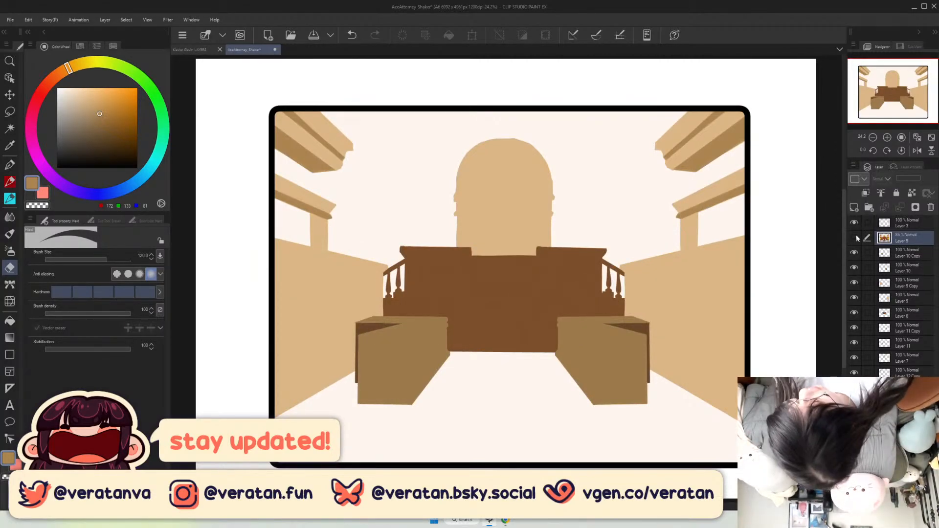
left_click(855, 237)
left_click(887, 137)
left_click(887, 137)
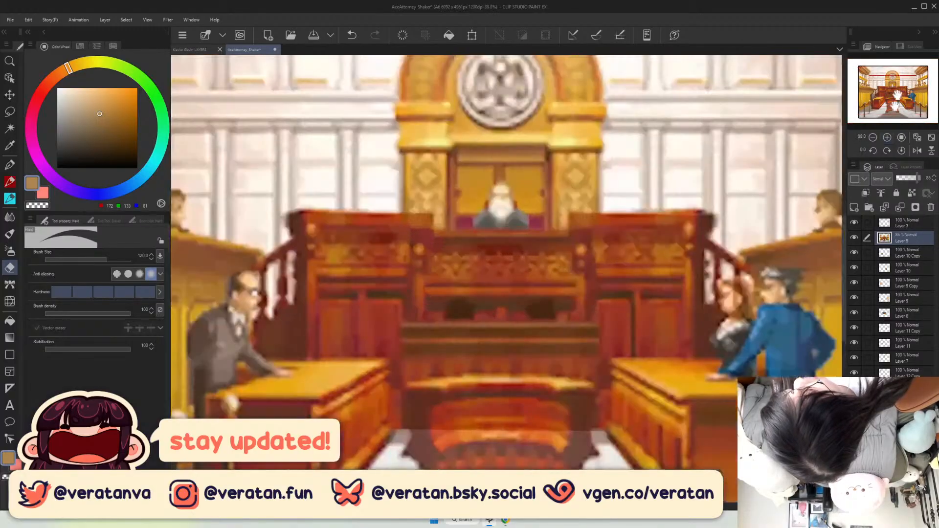
left_click_drag(893, 90, 897, 80)
left_click(887, 138)
left_click(895, 81)
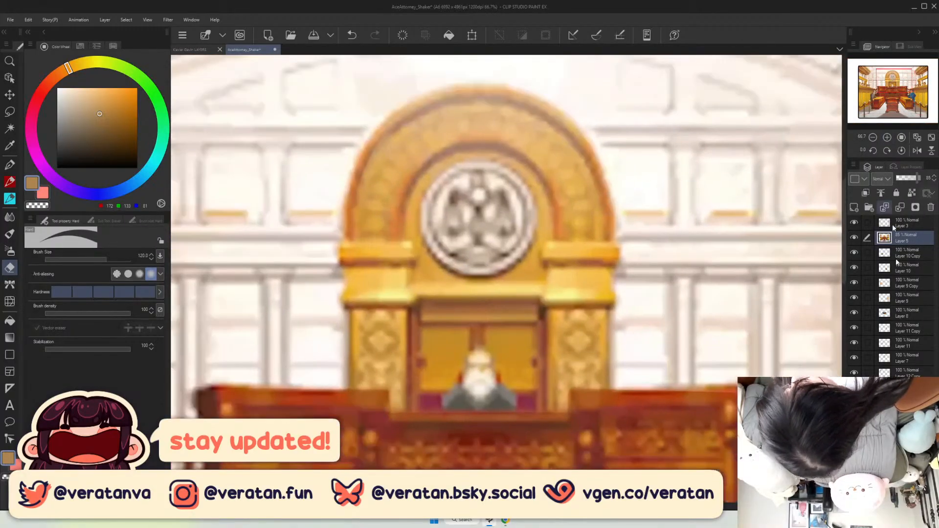
Lower the courtroom reference to 39% opacity and add a new layer directly above the arch's layer.
left_click(909, 282)
left_click(904, 372)
left_click(903, 359)
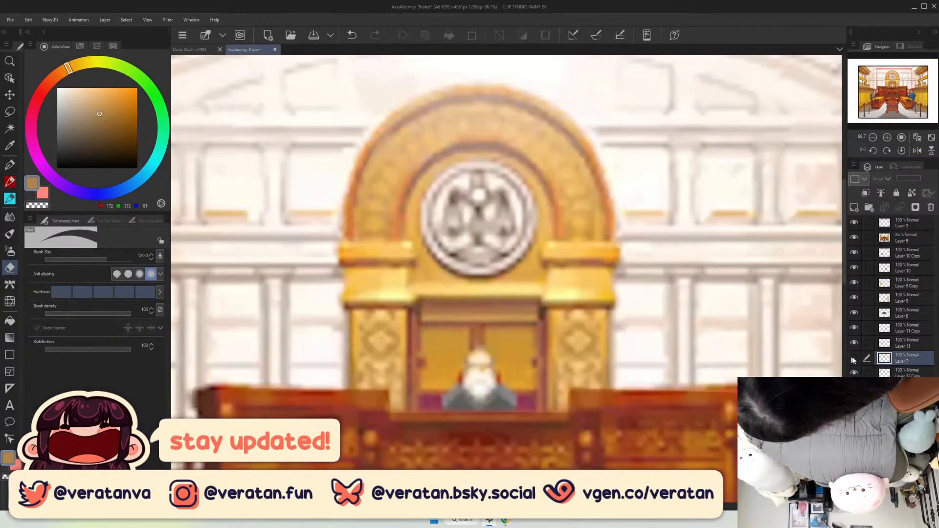
left_click(908, 237)
left_click(907, 178)
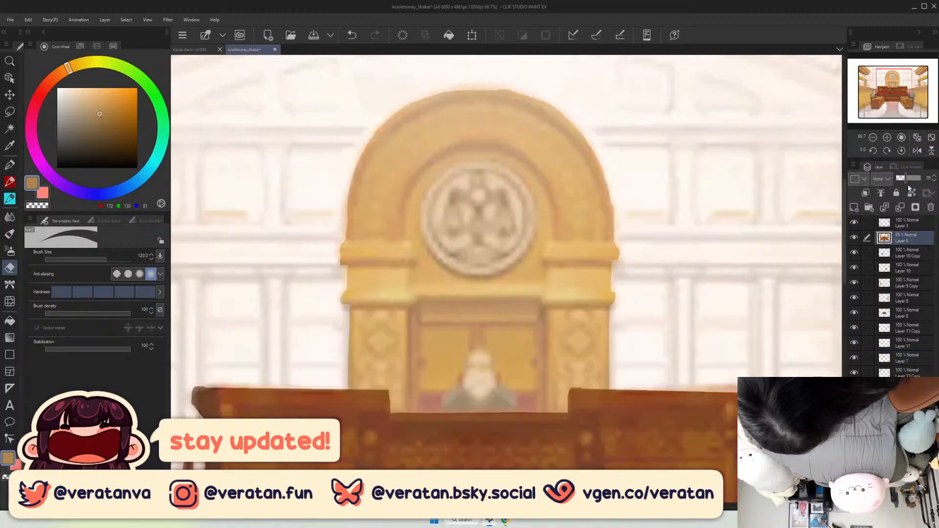
left_click(903, 359)
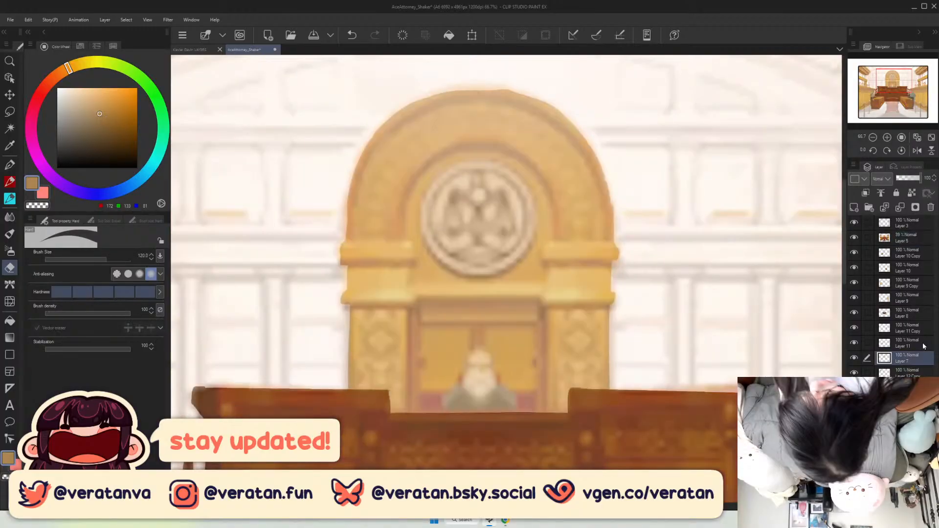
left_click(869, 206)
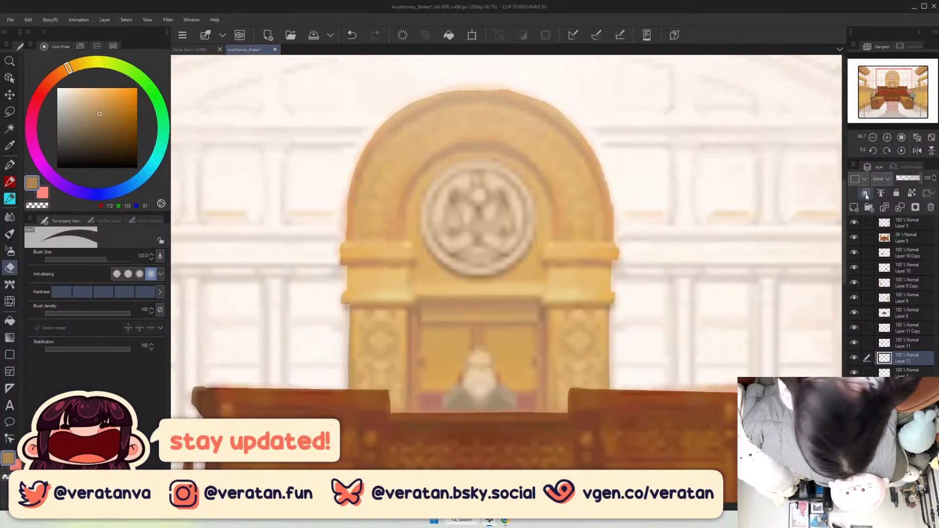
Raise the reference to 100% opacity, sample an off-white from it for the emblem, and hide the reference.
left_click(11, 355)
left_click(117, 222)
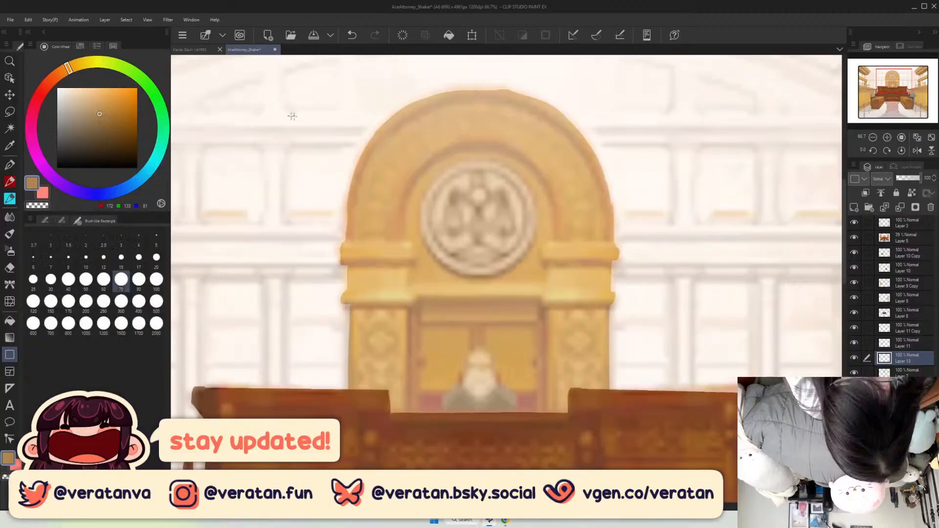
left_click(854, 237)
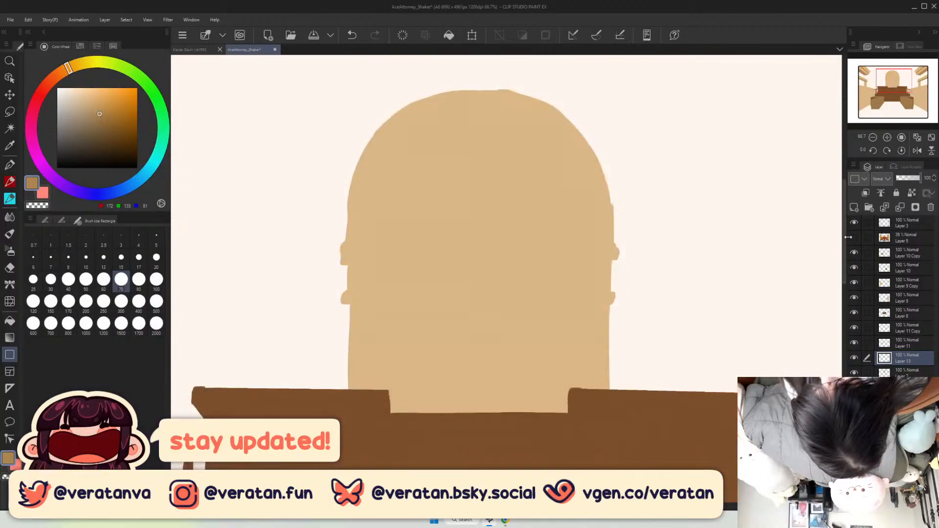
left_click(900, 239)
left_click(854, 238)
left_click_drag(911, 179, 923, 178)
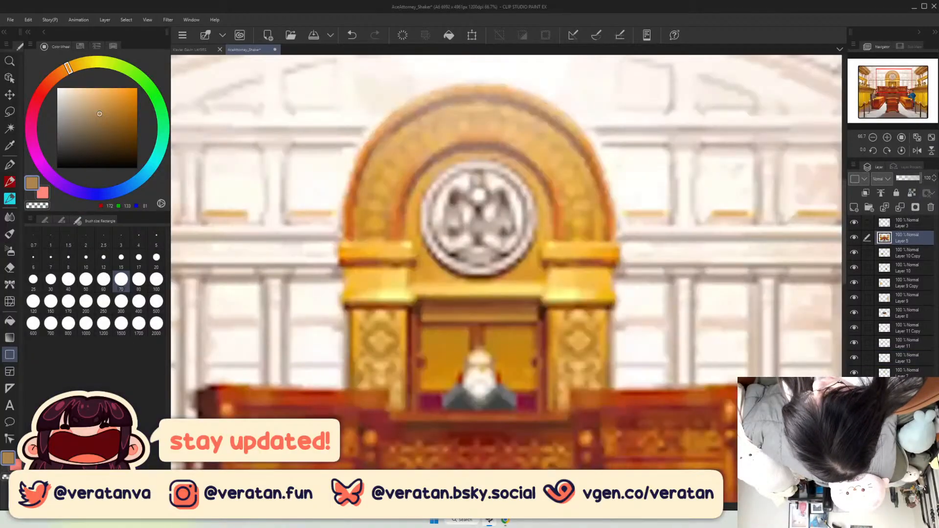
left_click(493, 183, "alt")
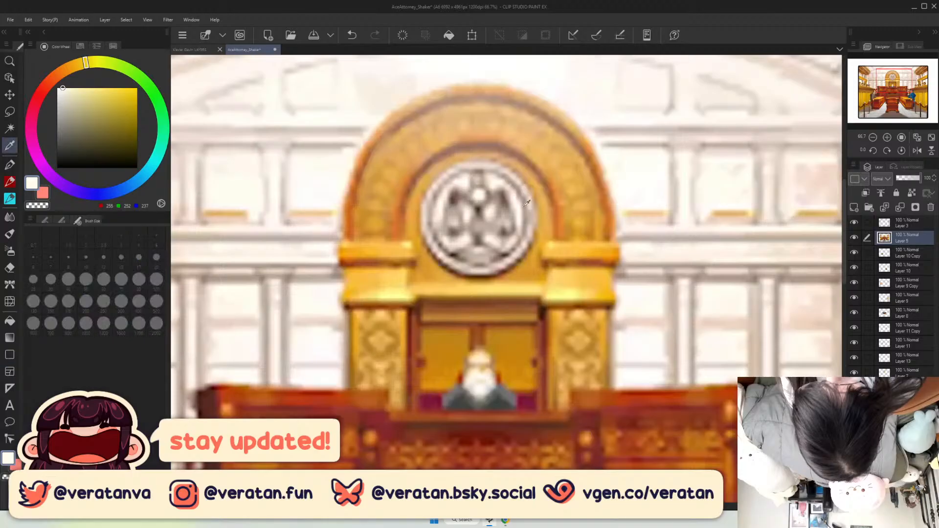
left_click_drag(529, 202, 570, 82)
left_click(855, 237)
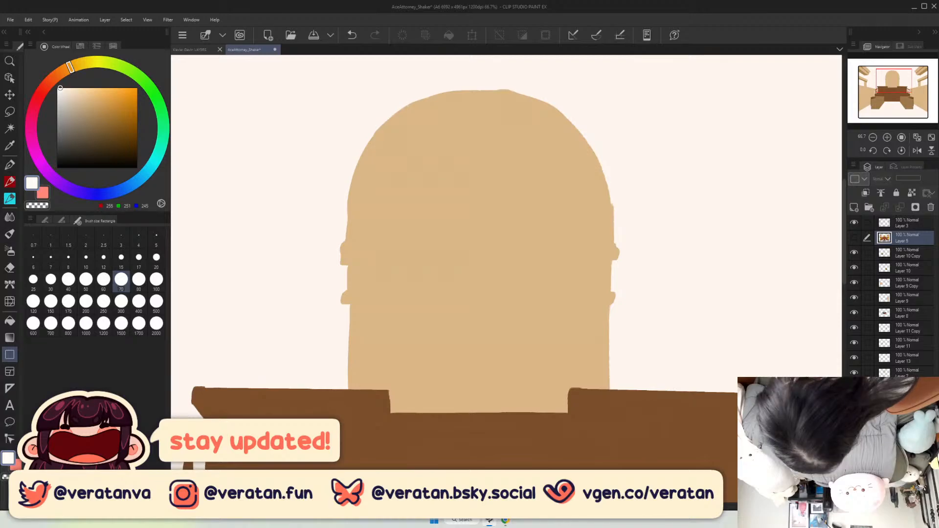
Select the empty layer above the arch and set the Ellipse tool to a solid fill with a specified aspect ratio.
left_click(908, 418)
left_click(908, 374)
left_click(908, 361)
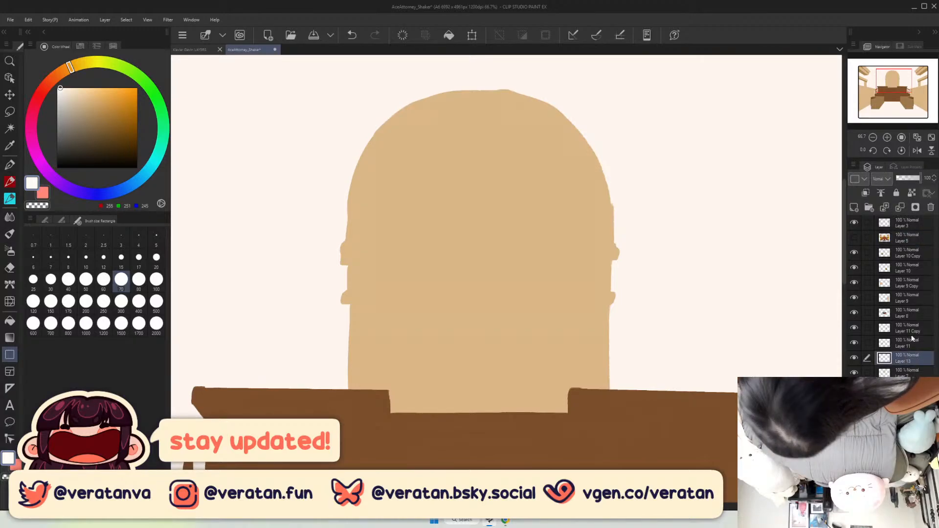
left_click(906, 372)
left_click(915, 359)
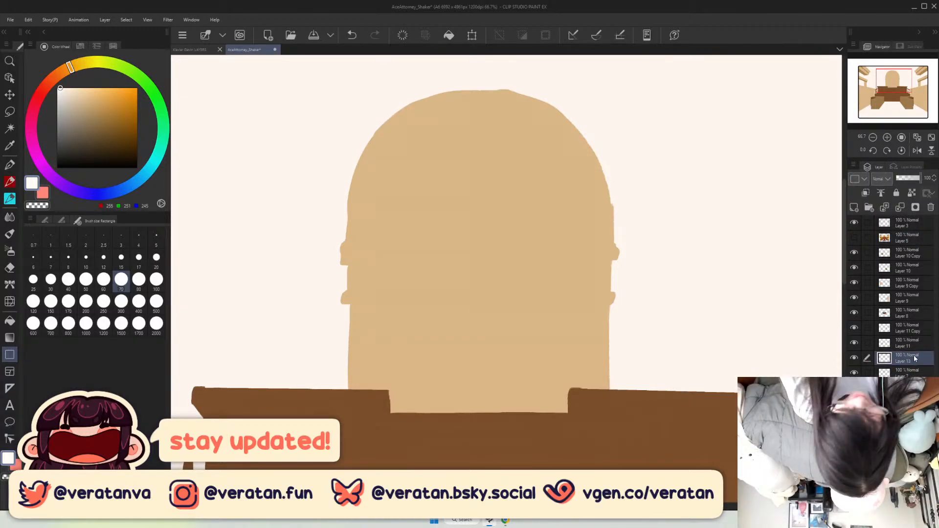
left_click(114, 221)
left_click(135, 309)
left_click(64, 220)
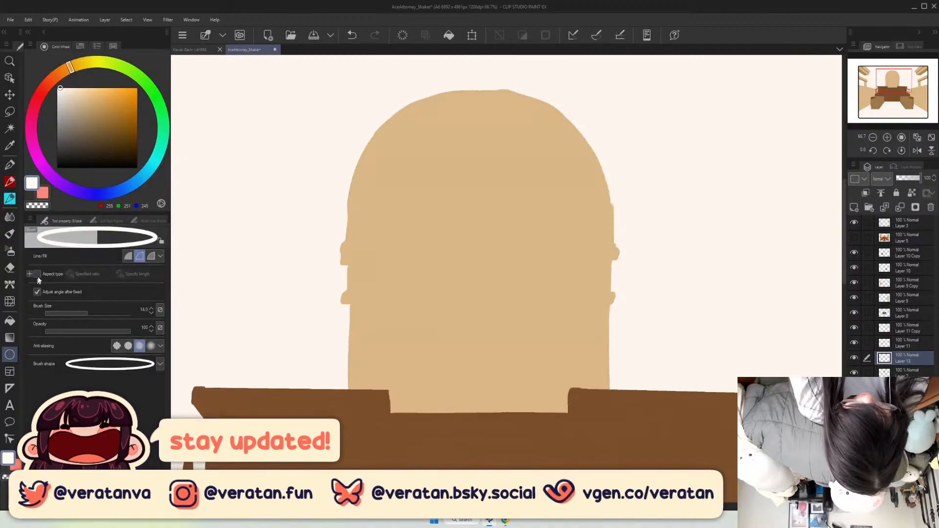
left_click(128, 256)
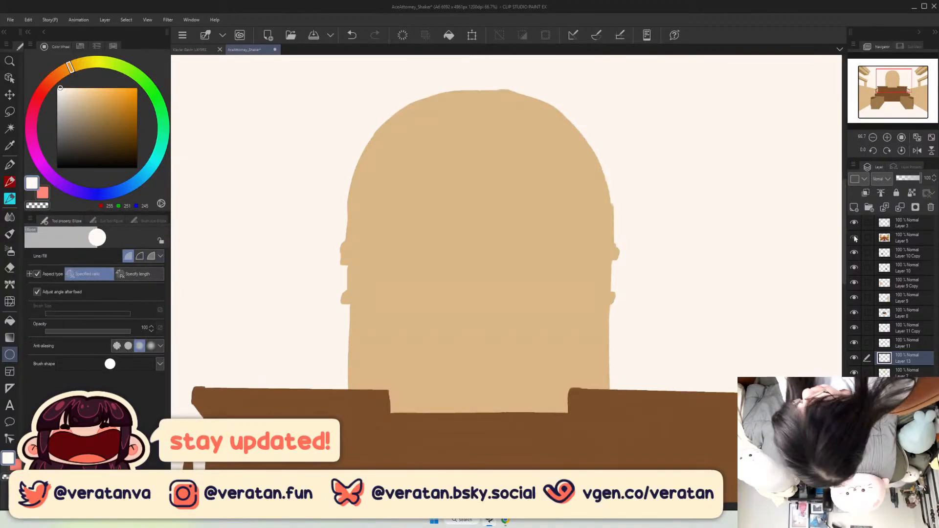
Show the reference at 28% opacity and draw a filled off-white circle over the arch's emblem.
left_click(855, 239)
left_click(907, 239)
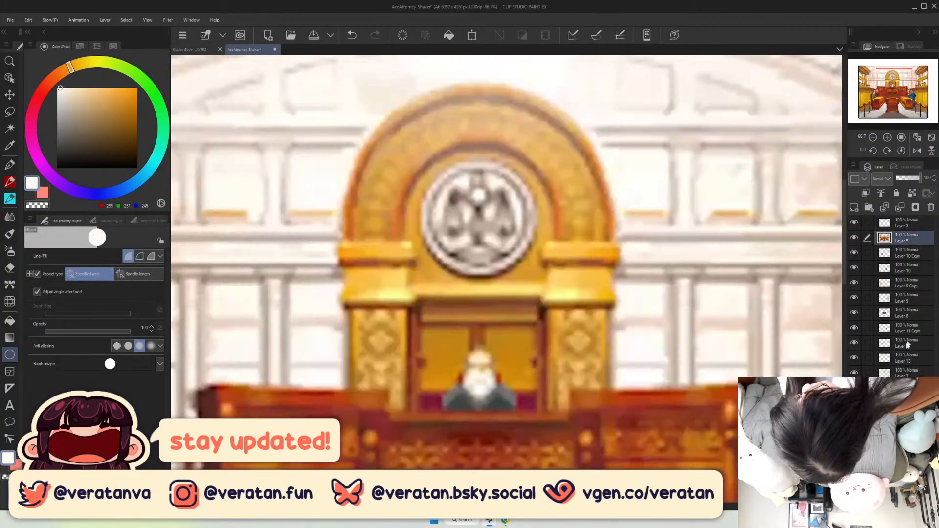
left_click(903, 178)
left_click(911, 365)
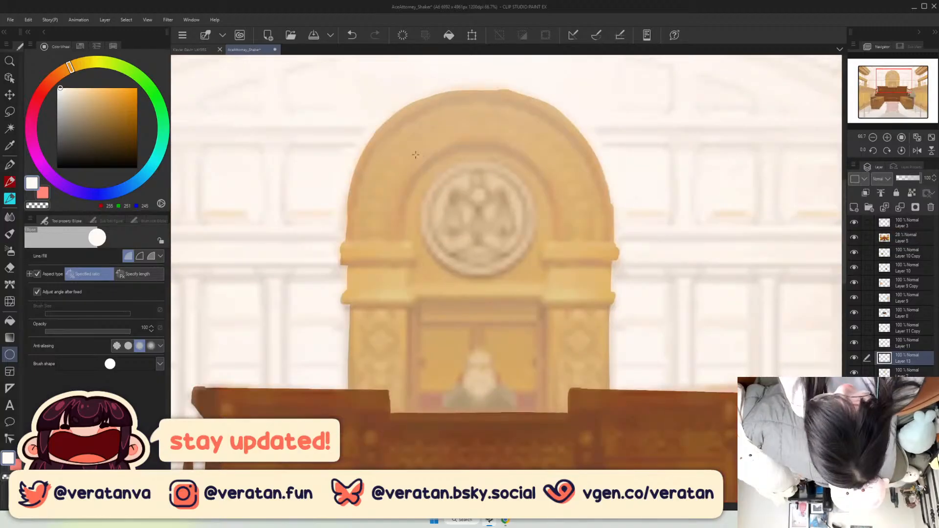
mouse_move(414, 156)
left_mouse_down()
mouse_move(521, 259)
mouse_move(538, 248)
mouse_move(589, 262)
mouse_move(584, 268)
left_mouse_up()
Enlarge the off-white circle proportionally to match the emblem's outline in the reference.
key("k")
key("ctrl+t")
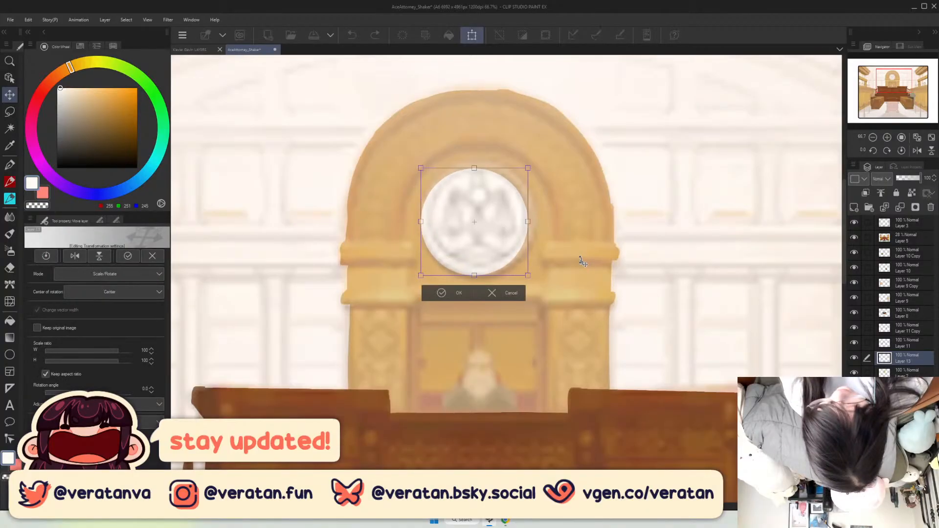
left_click_drag(532, 179, 542, 159)
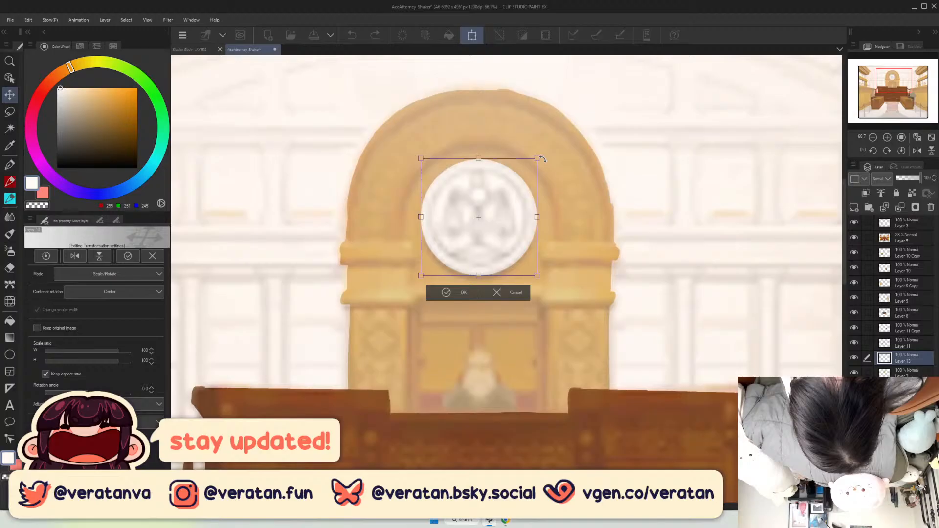
left_click(465, 293)
Select the arch's layer, hide the reference, sample the arch's tan colour, and switch to the painting brush.
scroll(899, 86, "down", 2)
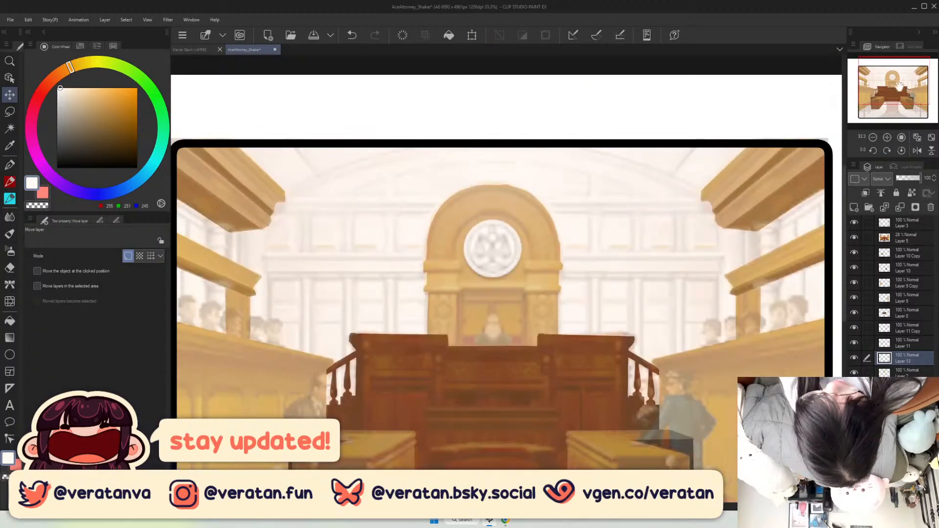
left_click_drag(900, 86, 898, 84)
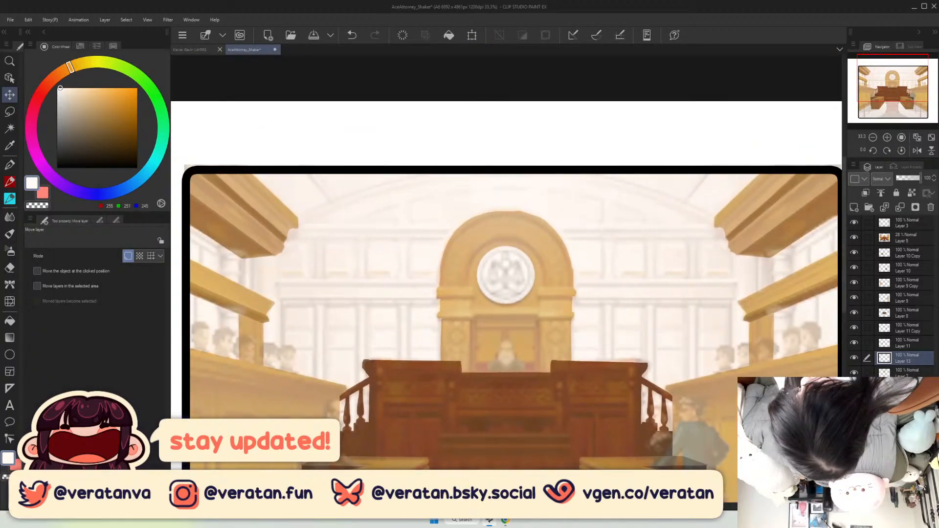
scroll(898, 84, "up", 1)
left_click(905, 373)
left_click(854, 237)
key("i")
left_click(529, 201)
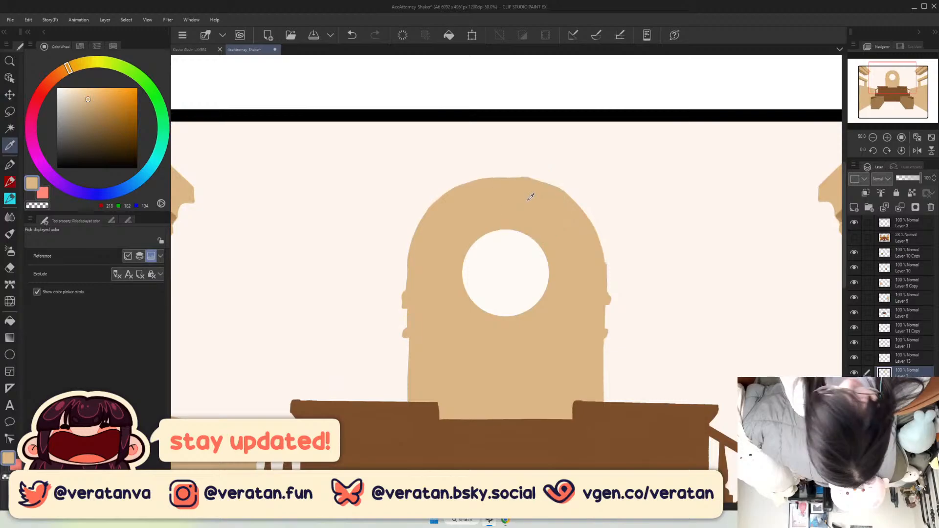
left_click(10, 198)
Show the courtroom reference over the arch again at 43% opacity.
left_click(855, 238)
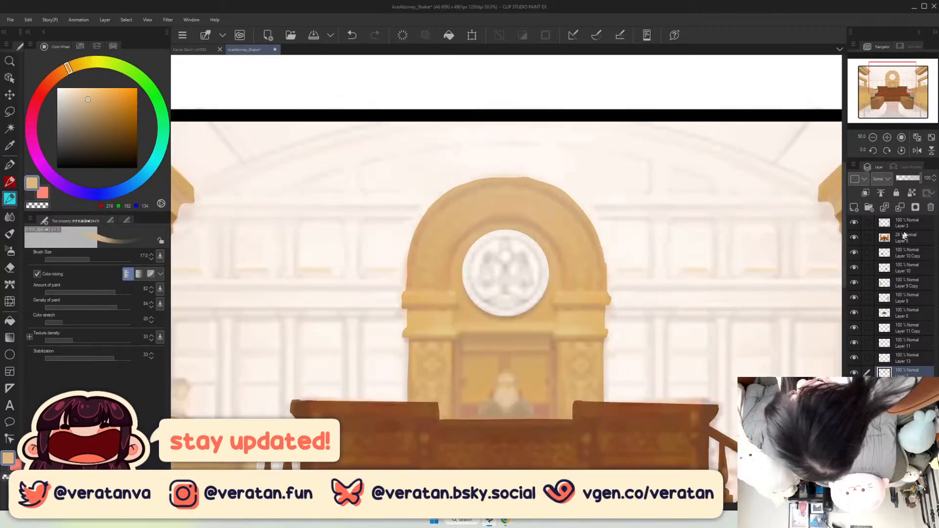
left_click(905, 238)
left_click(907, 178)
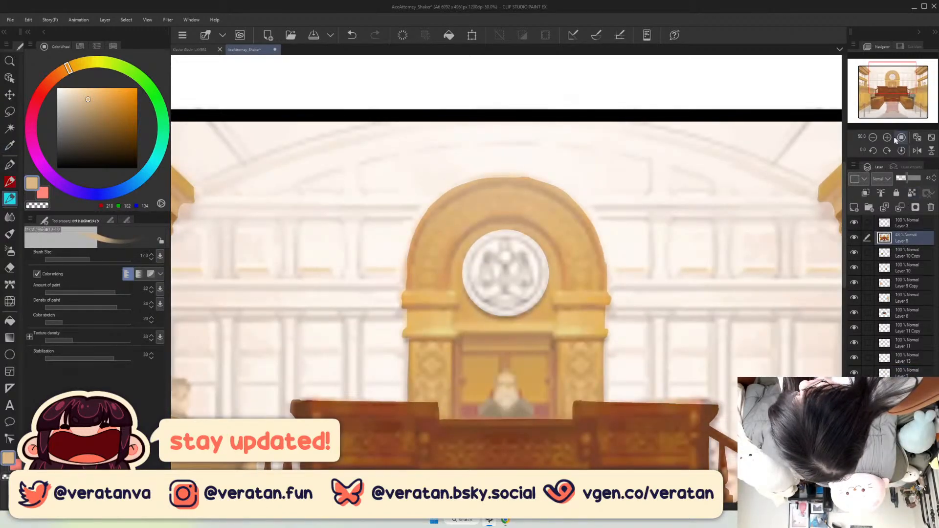
Undo the stray stroke on the reference layer, select the arch's flat-colour layer and repaint the arch's lower-left outer edge.
scroll(896, 80, "up", 1)
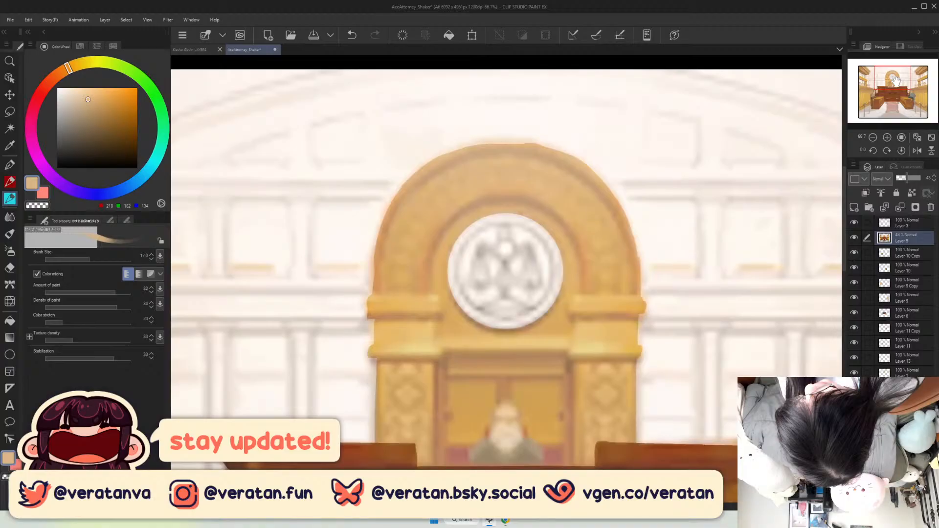
left_click_drag(895, 81, 895, 78)
left_click(888, 140)
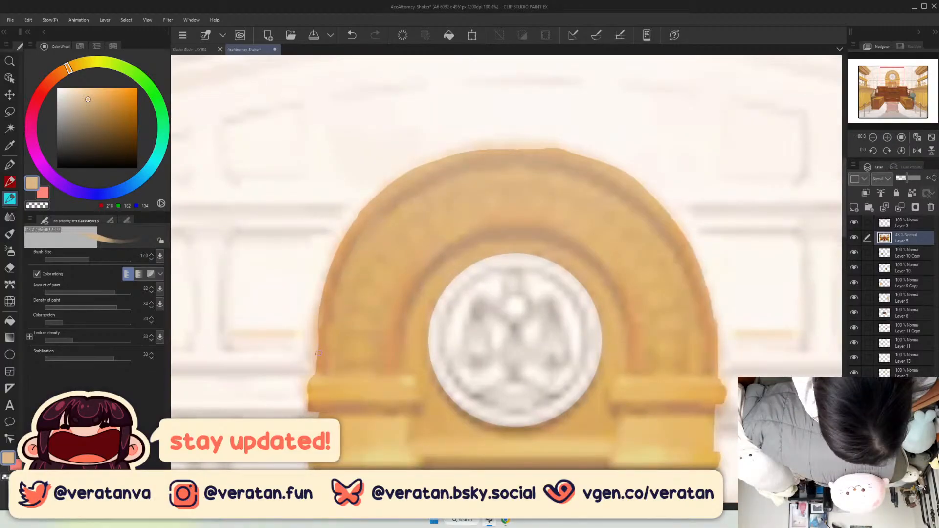
key("ctrl+z")
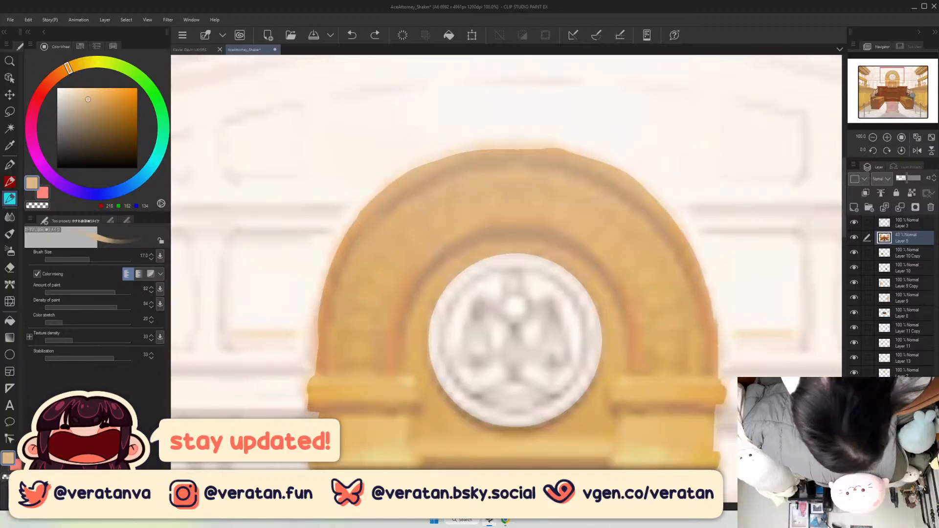
left_click(910, 390)
left_click(911, 371)
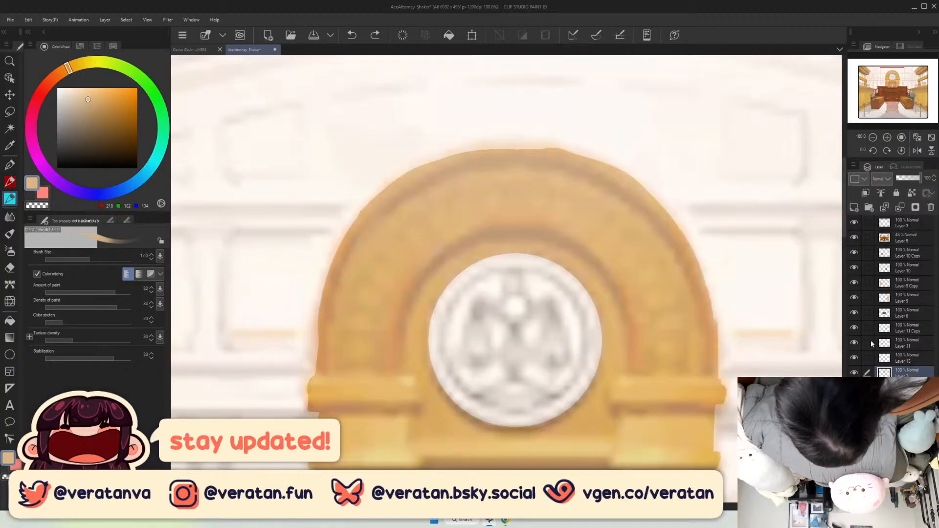
left_click_drag(326, 296, 318, 375)
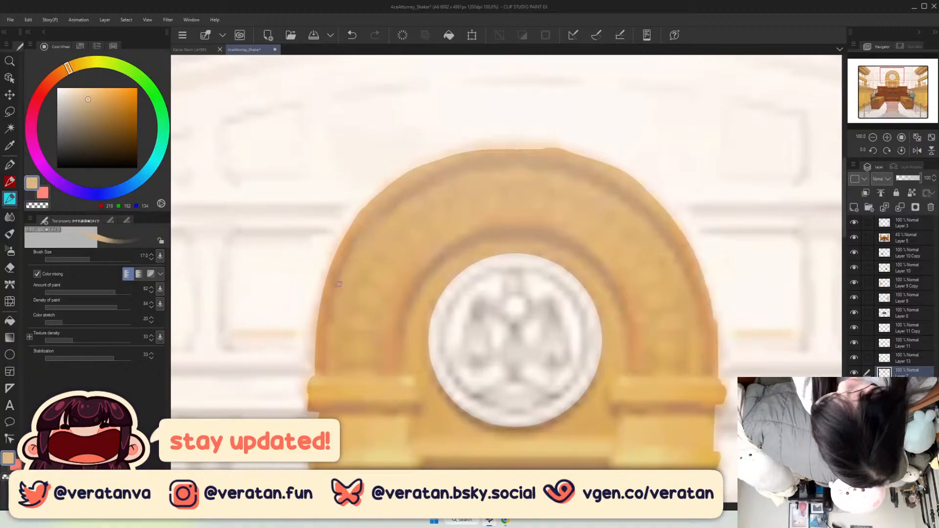
Rotate the canvas, undo the last stroke and repaint the arch's outer curve at its upper left in tan.
left_click(874, 151)
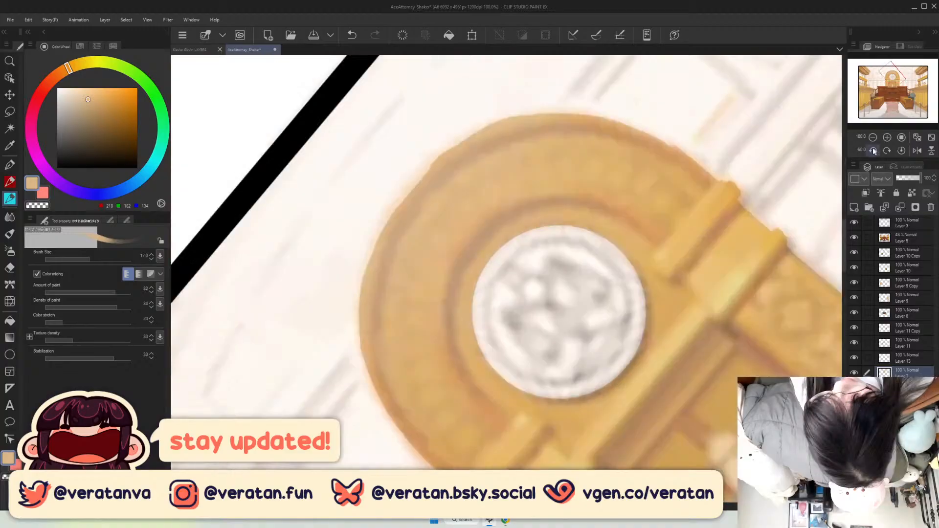
left_click(874, 150)
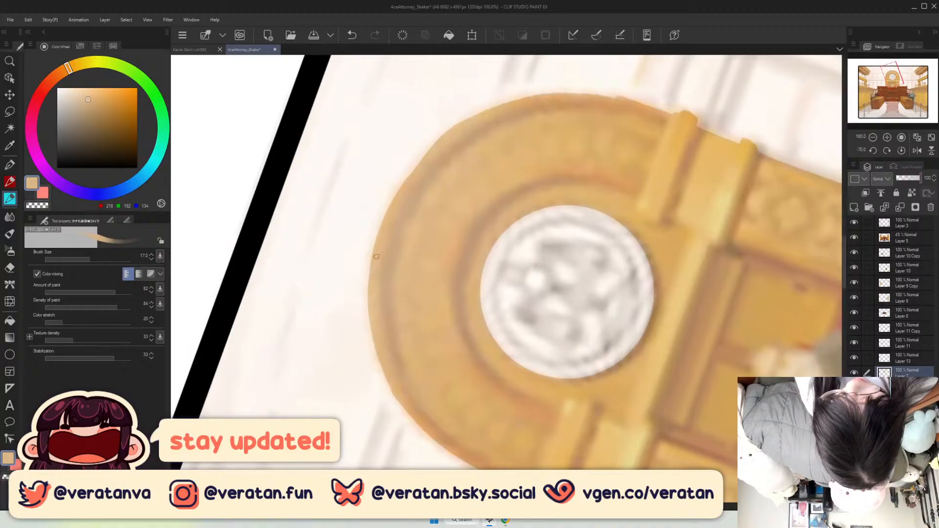
key("ctrl+z")
left_click_drag(375, 323, 415, 406)
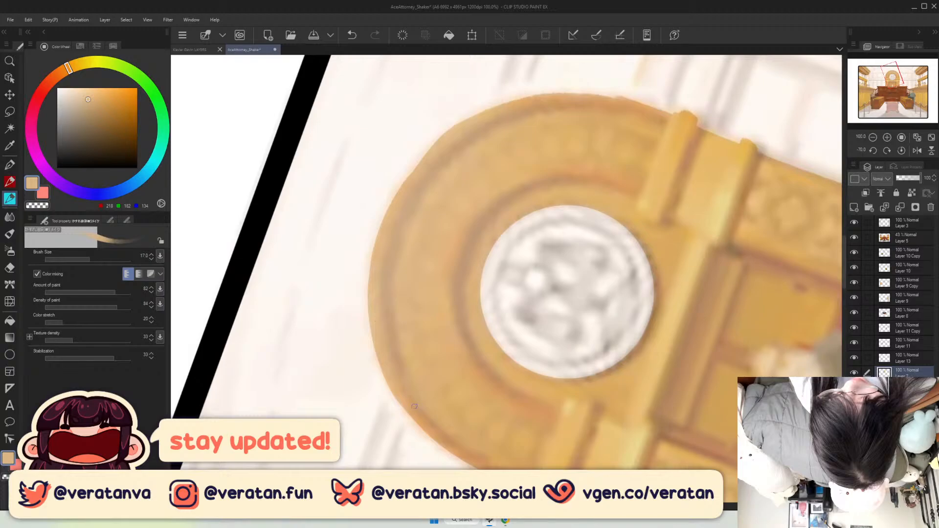
Raise the brush stabilization to 45 and smooth the arch's upper-right outer curve with tan strokes on the rotated canvas.
left_click(893, 151)
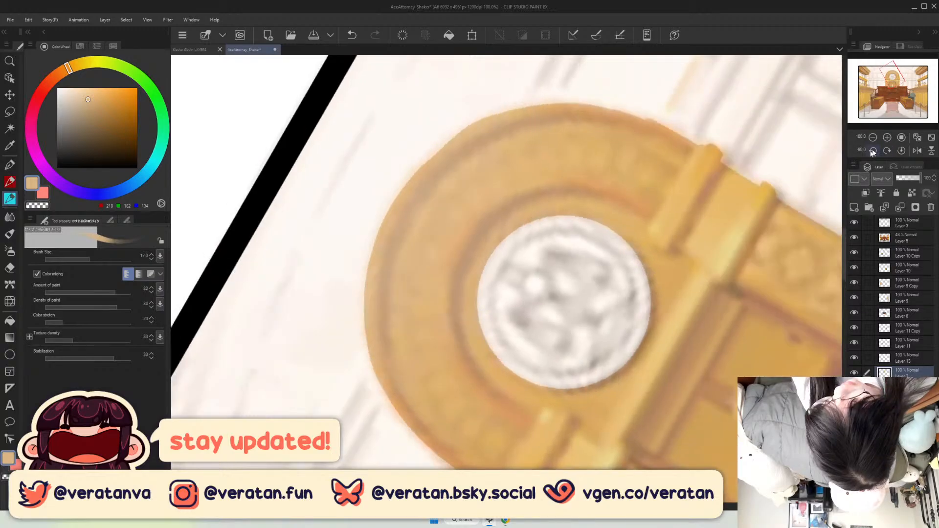
left_click(874, 151)
left_click(873, 151)
left_click(873, 150)
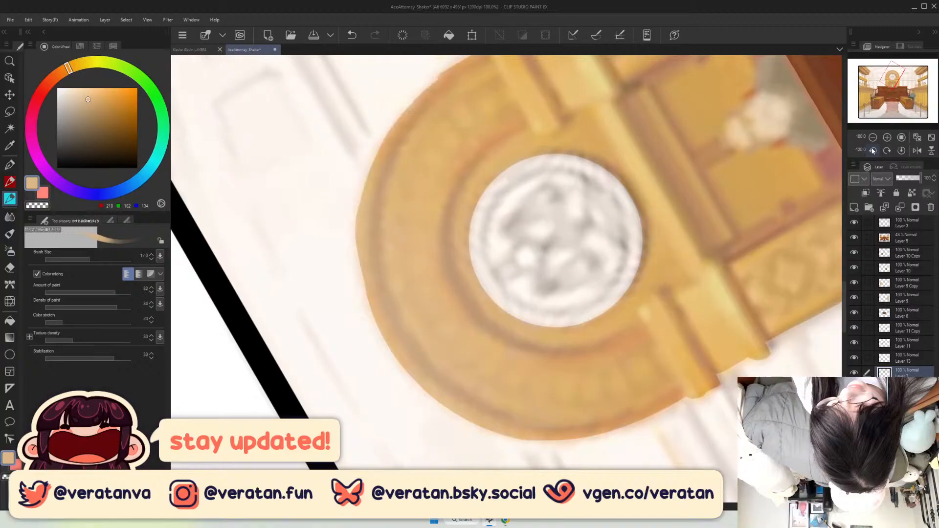
left_click(874, 152)
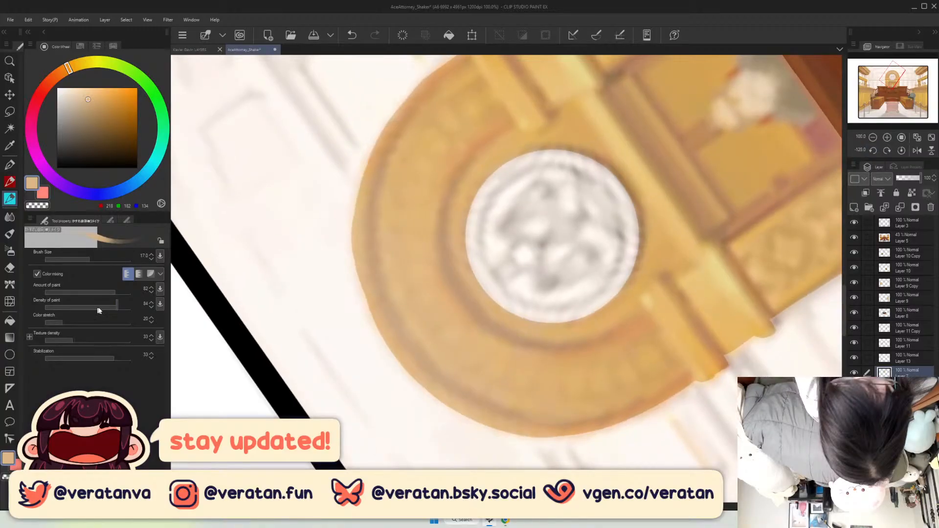
left_click(118, 358)
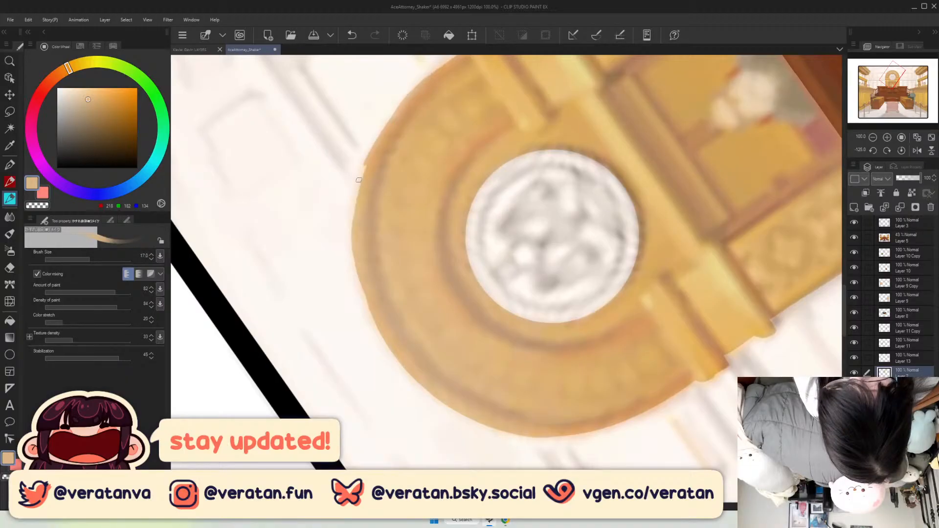
key("ctrl+z")
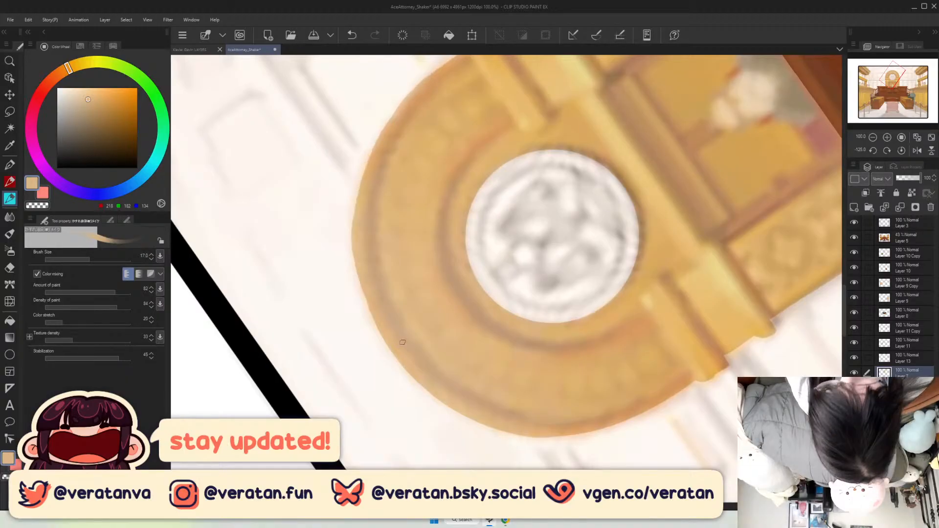
left_click_drag(355, 259, 376, 327)
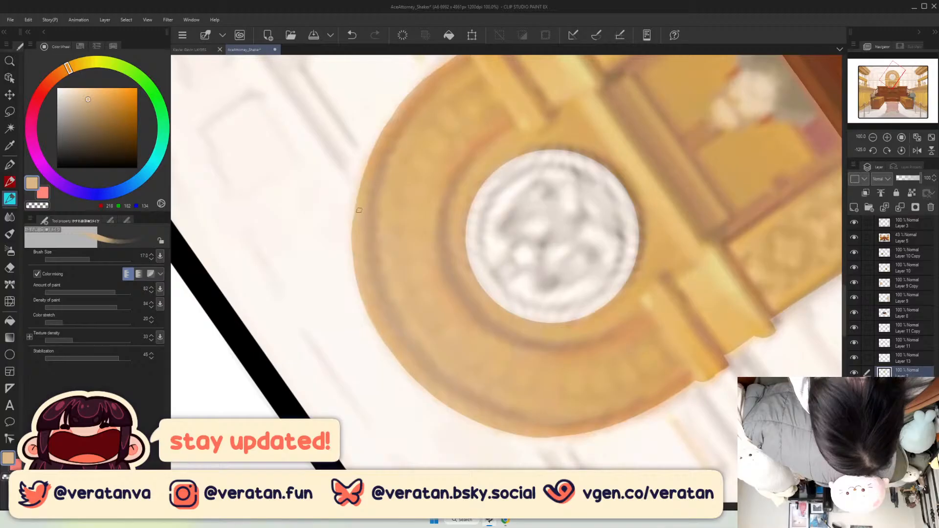
left_click_drag(353, 250, 391, 352)
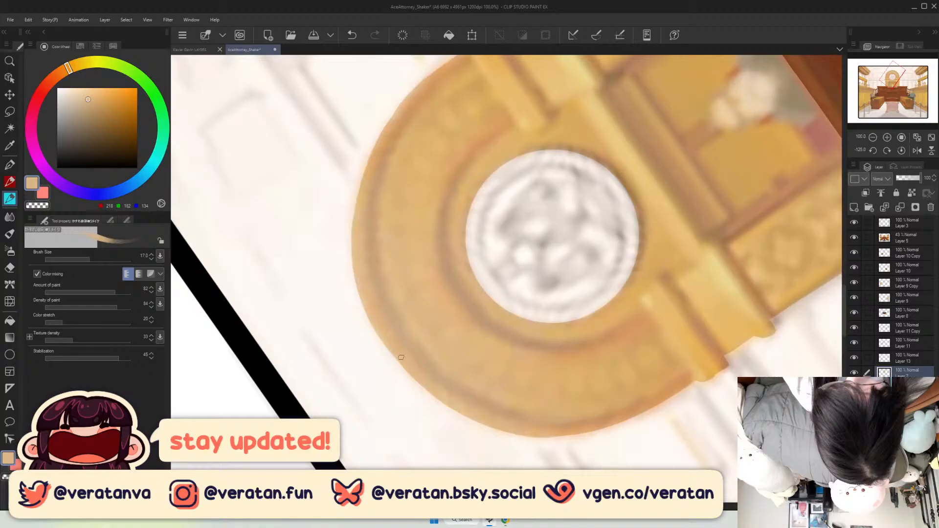
Paint long tan strokes along the arch's right shoulder to even out its outer edge.
left_click(891, 80)
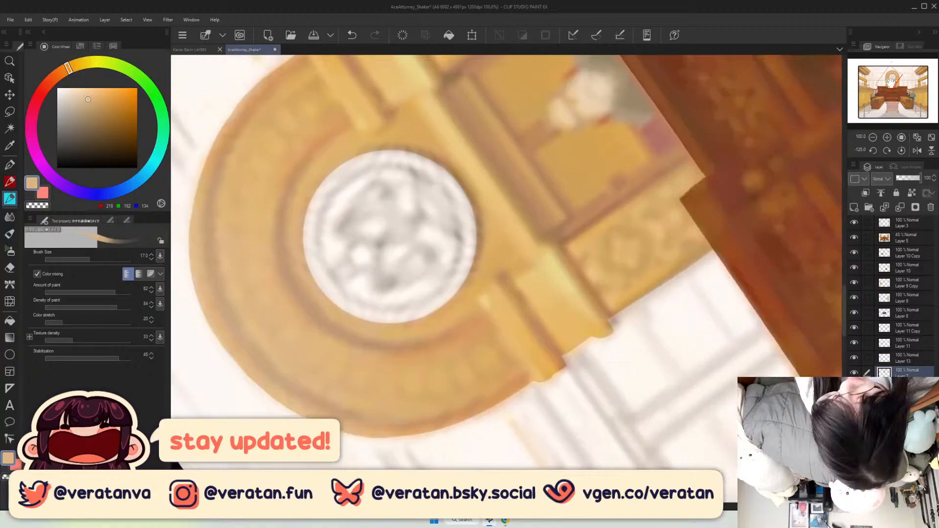
left_click_drag(891, 82, 893, 81)
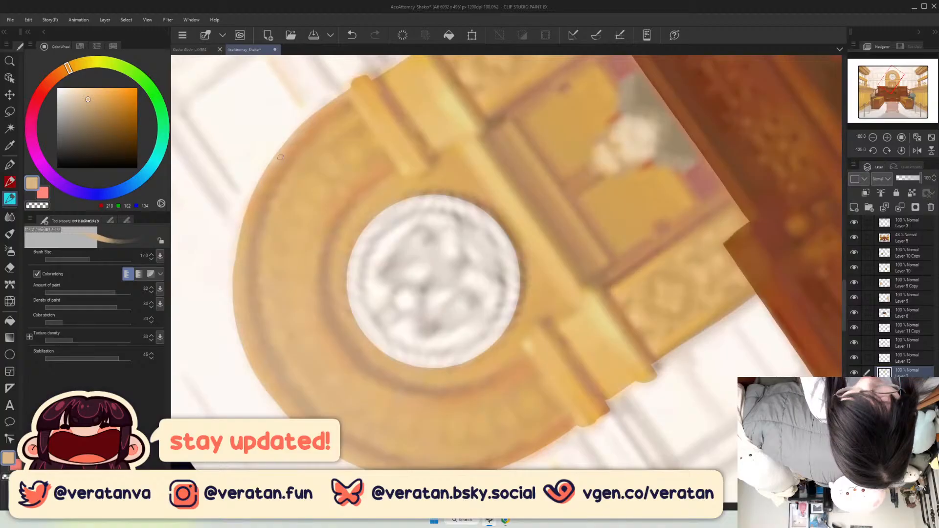
left_click_drag(258, 180, 234, 277)
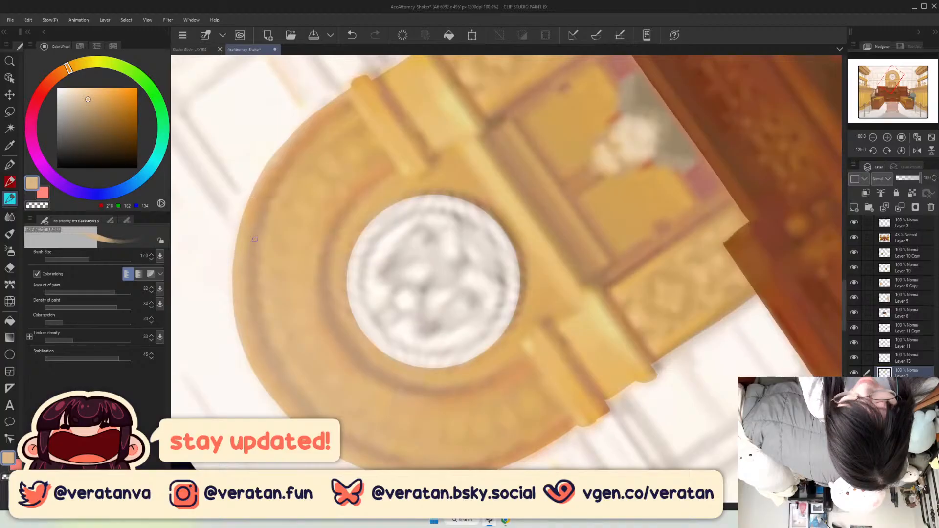
left_click_drag(257, 182, 234, 280)
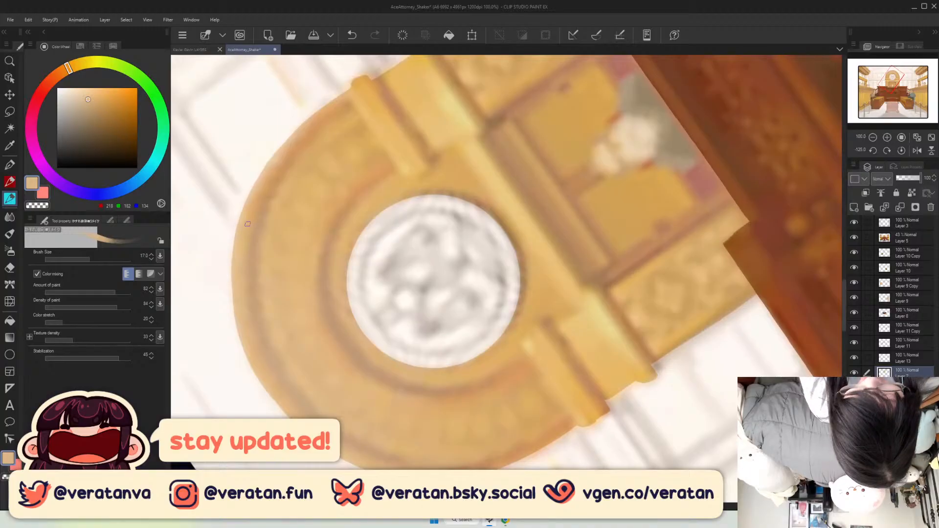
left_click_drag(247, 224, 234, 306)
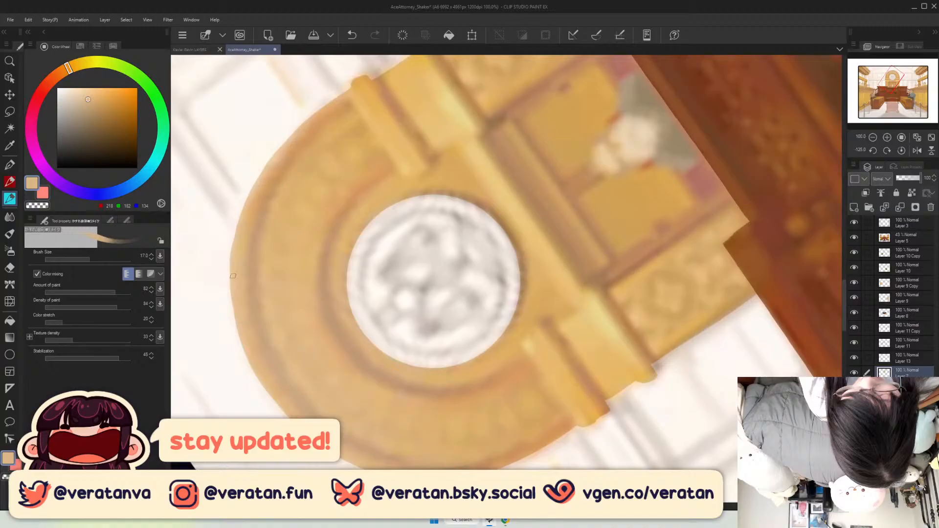
Straighten and fit the canvas, hide the courtroom reference to examine the flat-colour arch, and show the reference again.
left_click(13, 170)
left_click(919, 142)
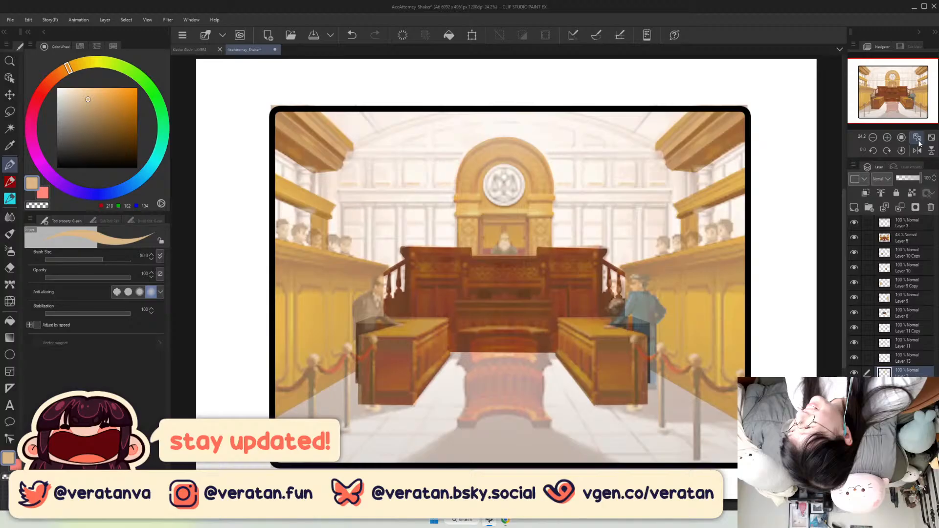
left_click(854, 237)
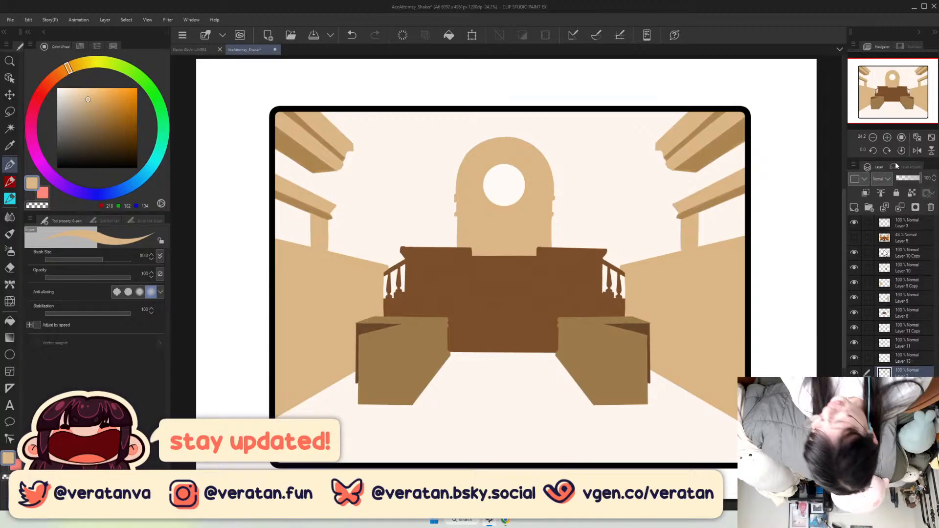
scroll(896, 81, "up", 3)
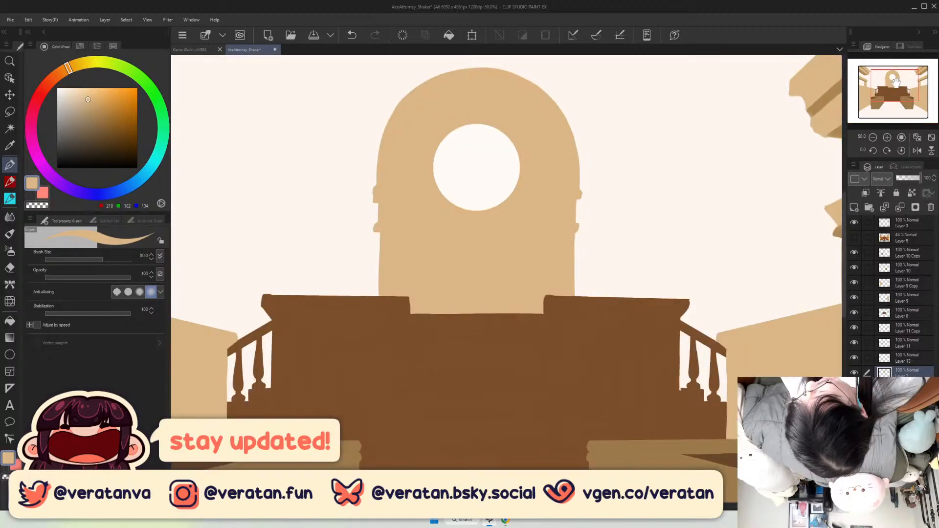
scroll(896, 82, "up", 1)
left_click(854, 237)
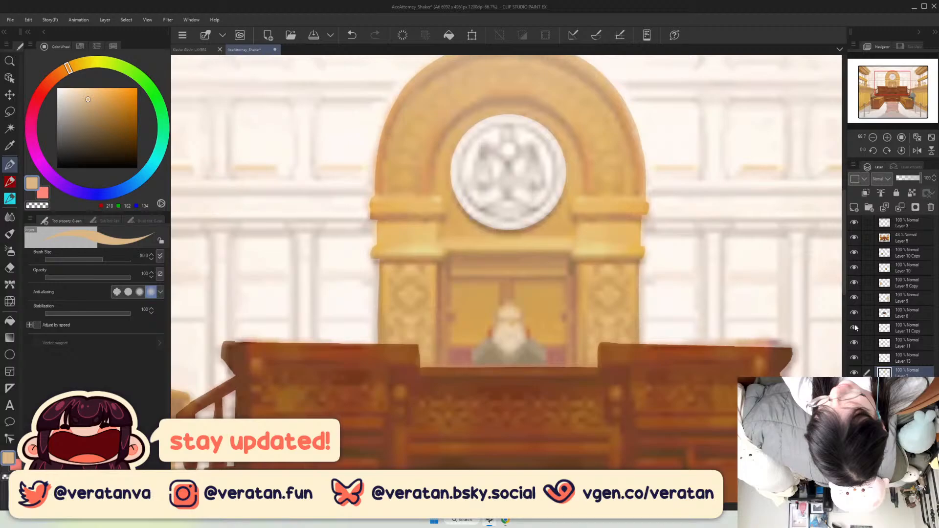
Undo the last stroke on the arch's upper ledge and repaint the ledge's left end in tan with squared corners.
key("b")
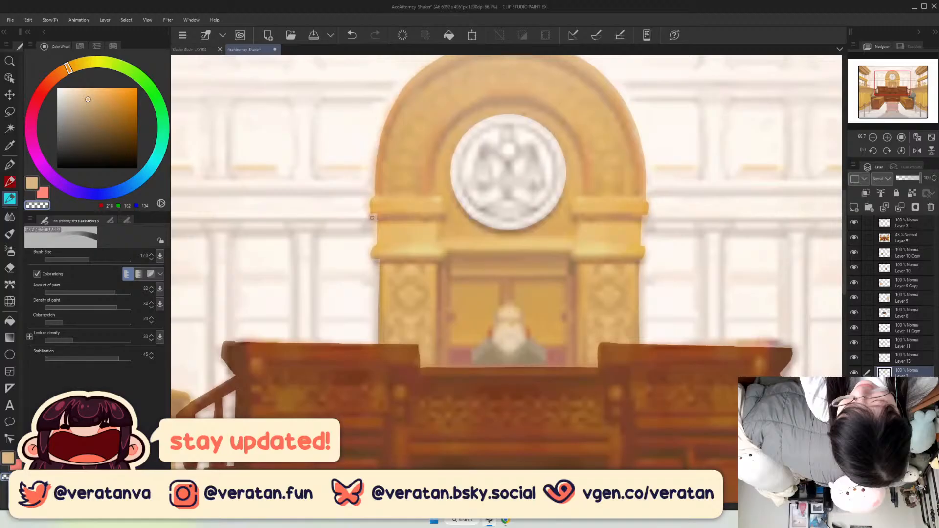
key("ctrl+plus")
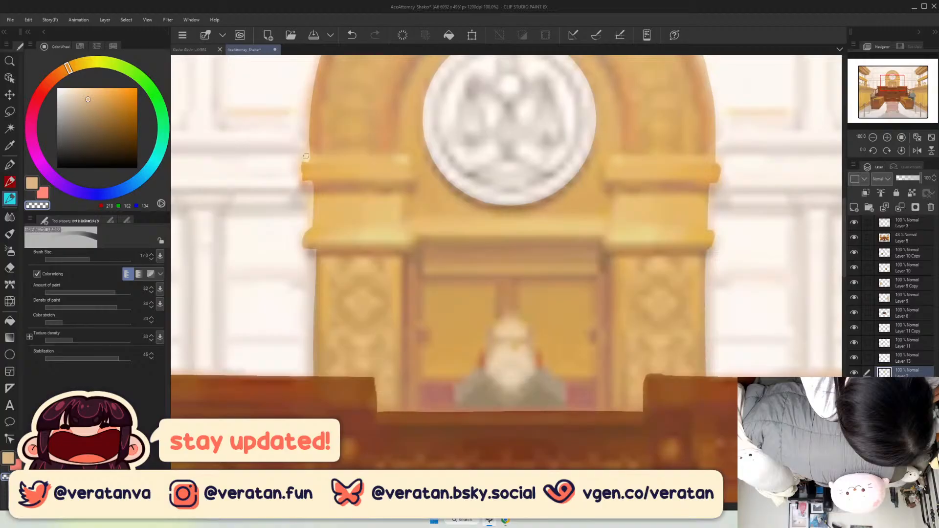
key("ctrl+z")
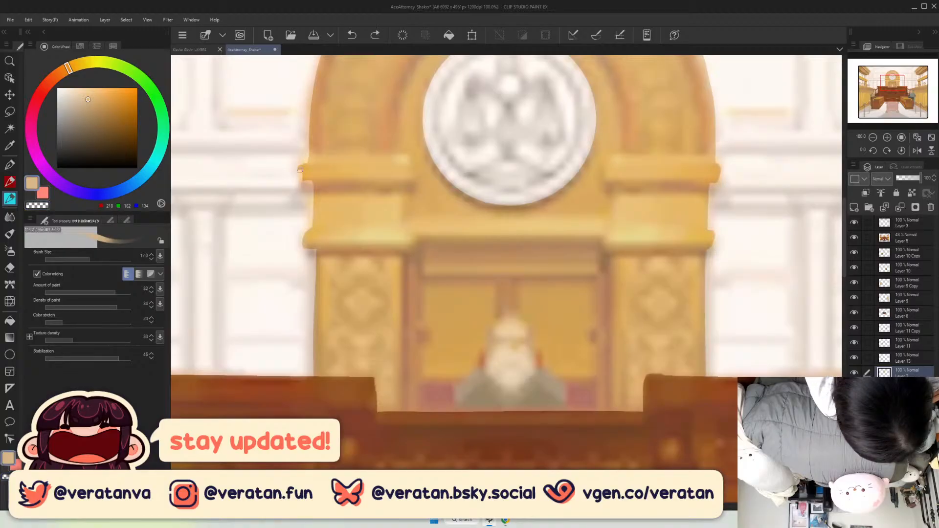
left_click_drag(300, 170, 309, 160)
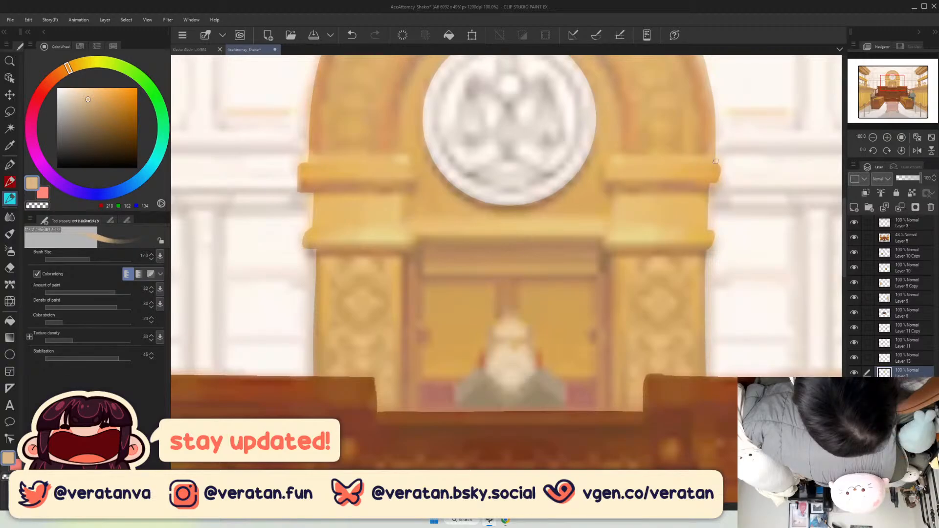
Extend and square off the right end of the arch's upper ledge in tan to match the reference.
left_click_drag(716, 162, 717, 194)
key("ctrl+z")
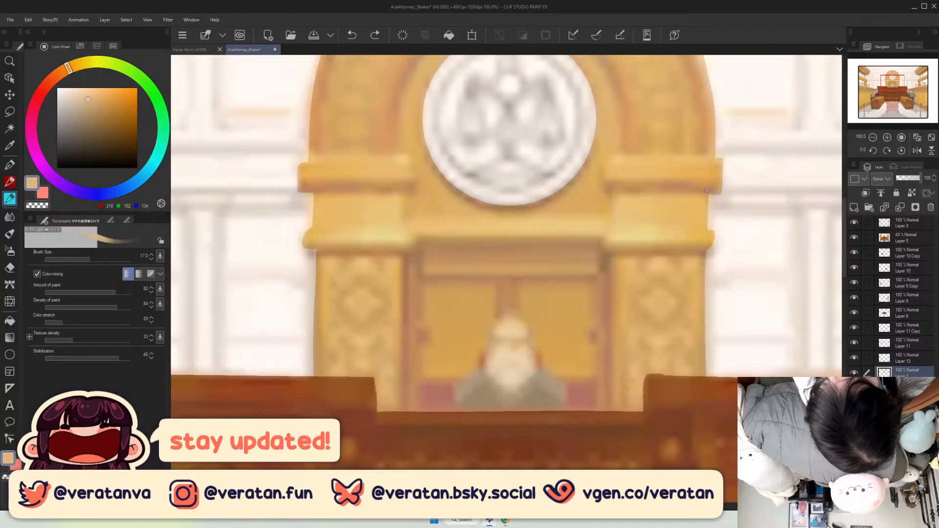
left_click_drag(707, 191, 723, 175)
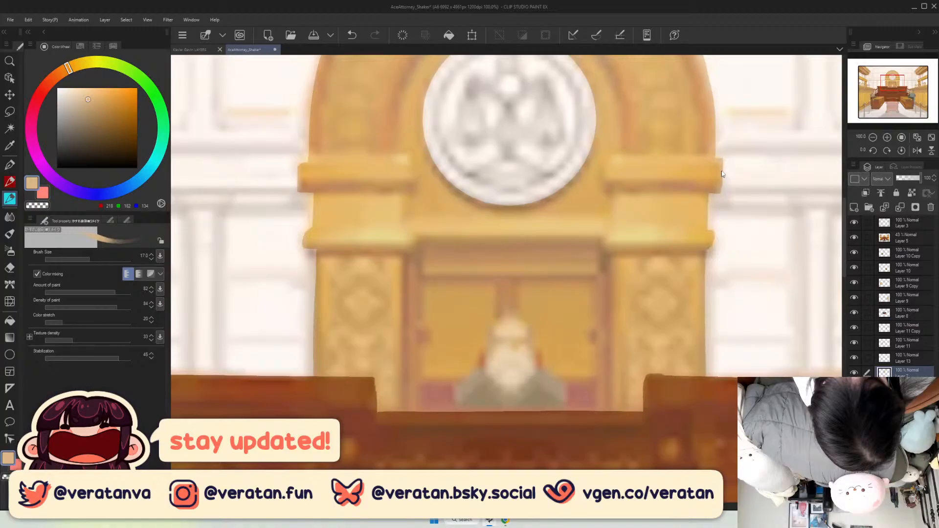
left_click_drag(717, 168, 302, 167)
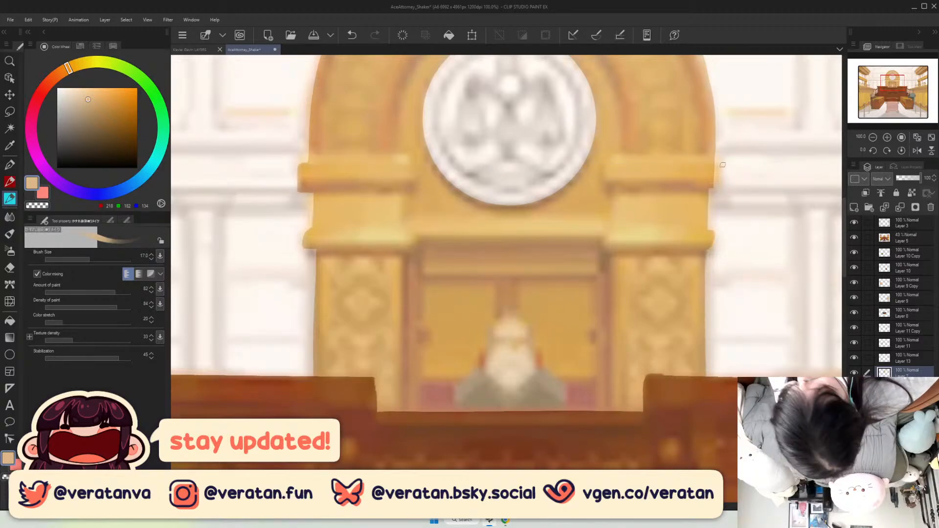
Set the courtroom reference layer's opacity to 63%, and hide it with the arch's flat-colour layer active.
left_click(908, 238)
left_click_drag(908, 178, 926, 179)
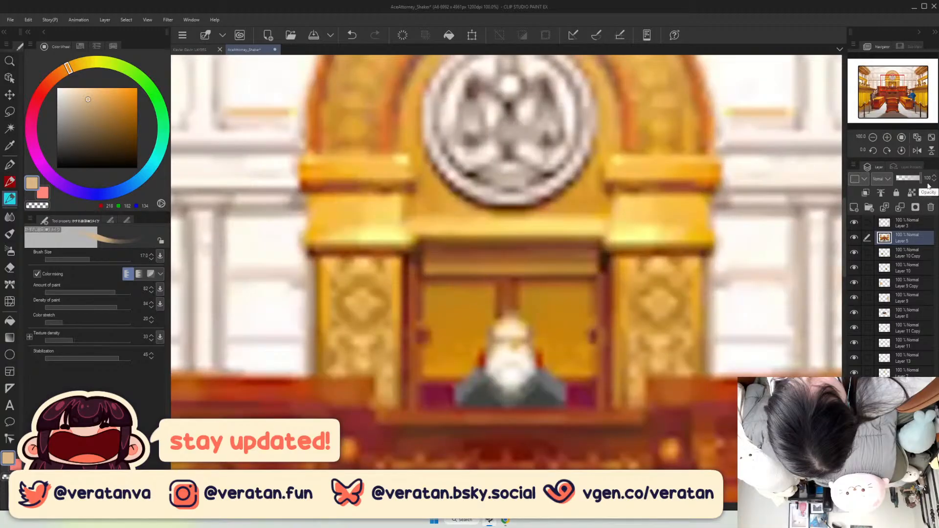
left_click(913, 178)
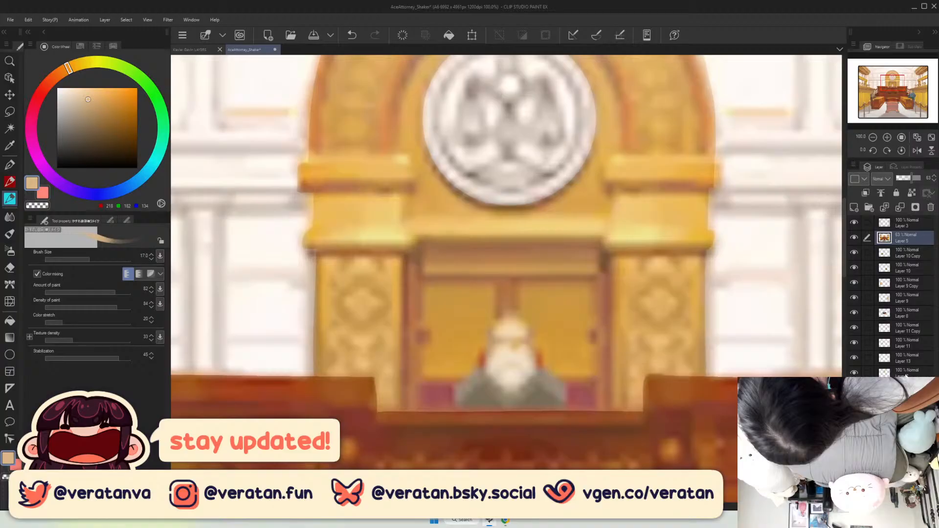
left_click(907, 374)
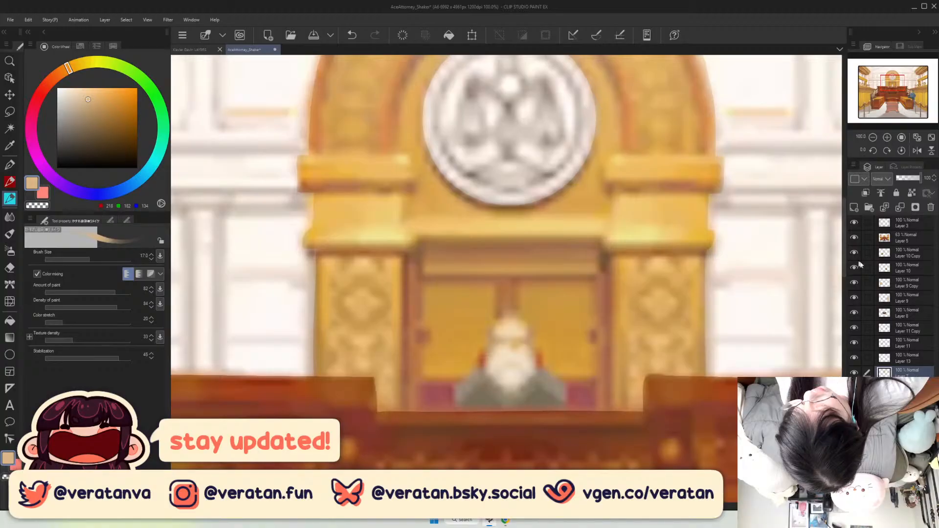
left_click(853, 237)
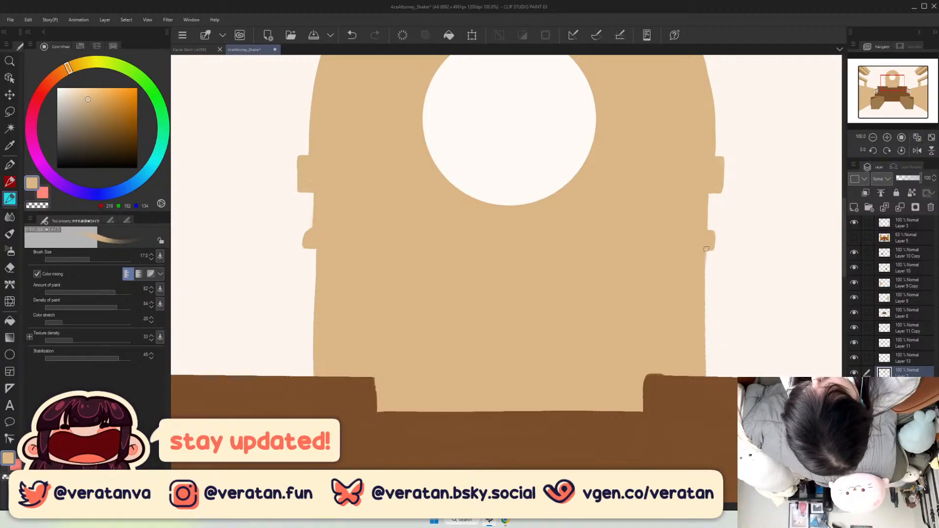
Square off the left end of the arch's lower ledge in tan and compare the whole picture with the courtroom reference.
left_click_drag(305, 228, 309, 243)
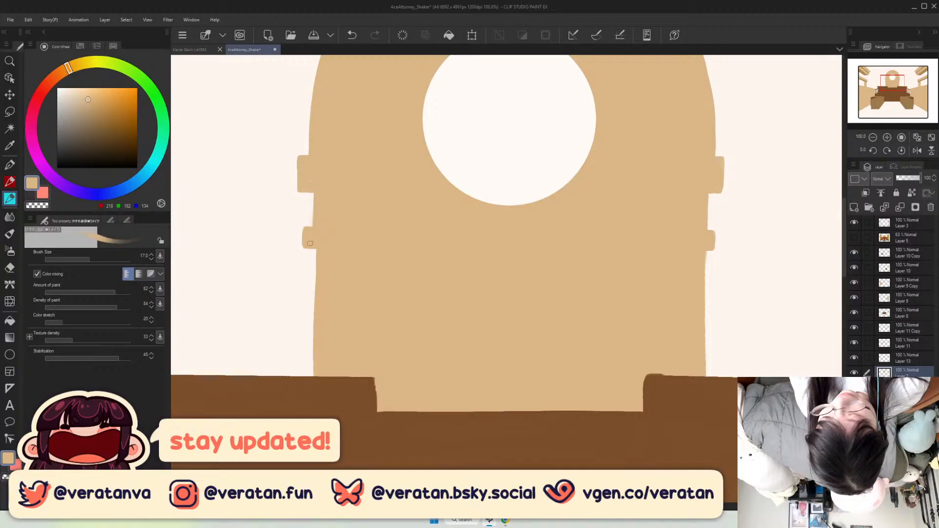
key("ctrl+0")
left_click(854, 238)
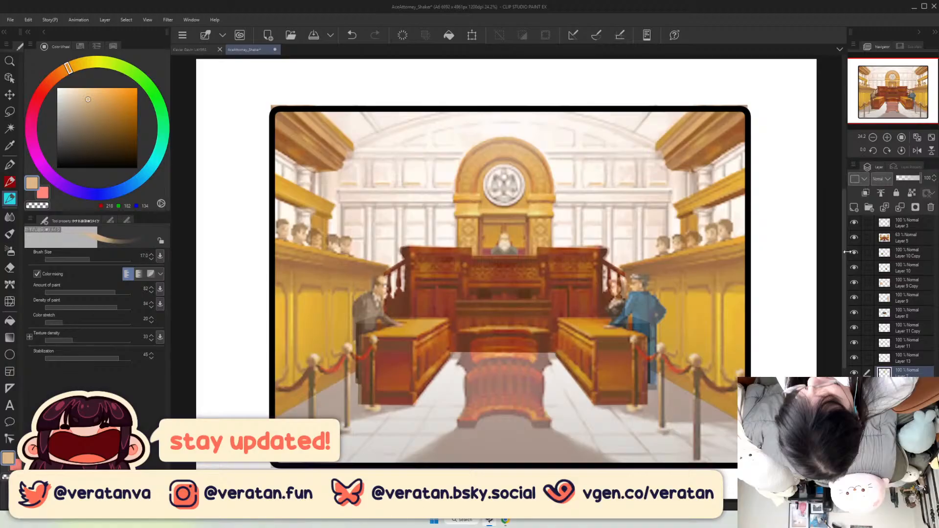
left_click(855, 238)
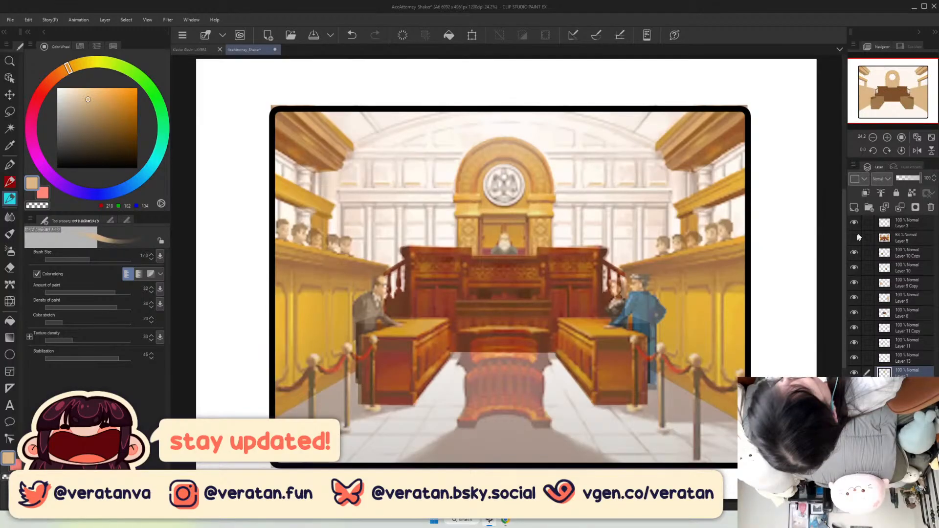
Pick the judge's bench brown as the painting colour, show the reference, and add a new layer above Layer 10 Copy.
left_click(537, 304, "alt")
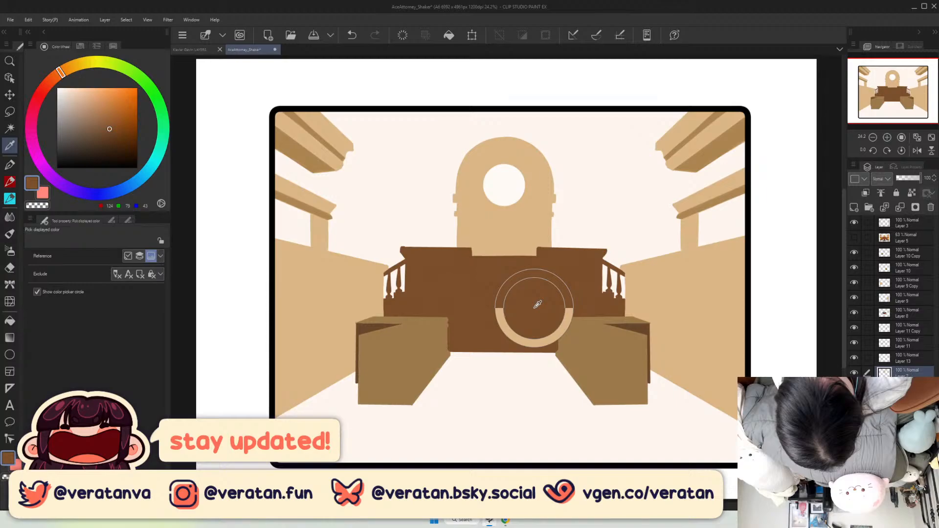
left_click(854, 237)
left_click(907, 253)
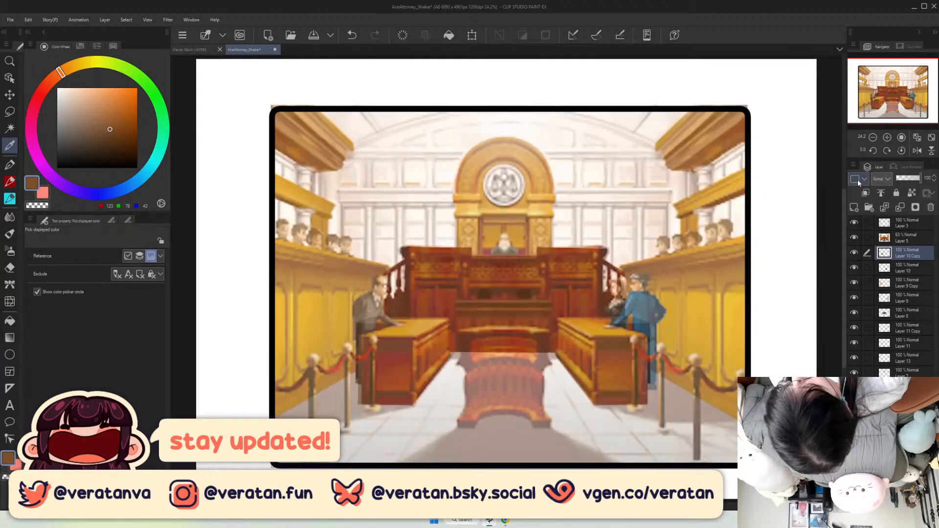
key("ctrl+shift+n")
Set the courtroom reference layer's opacity to 66% and hide the judge's bench base layer around the witness stand.
left_click(887, 137)
left_click(888, 138)
left_click(888, 138)
left_click(888, 138)
left_click_drag(899, 95, 895, 107)
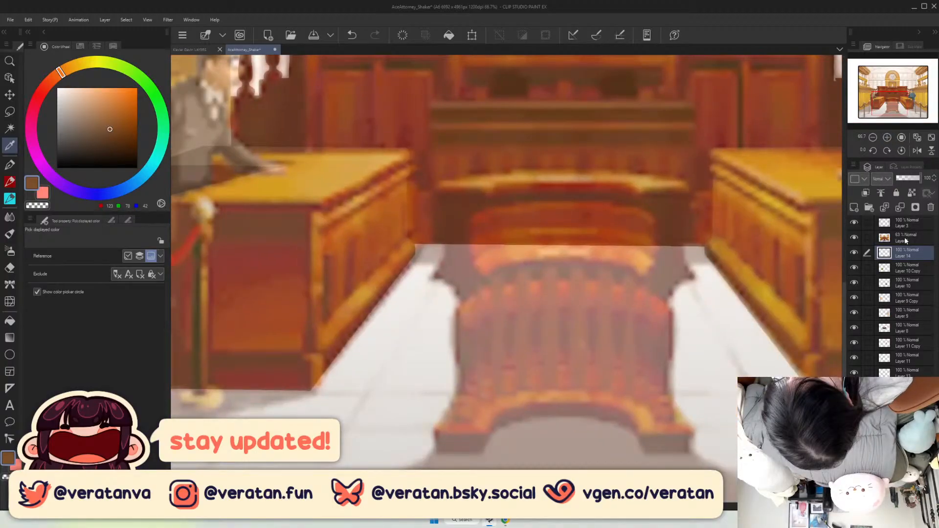
left_click(906, 239)
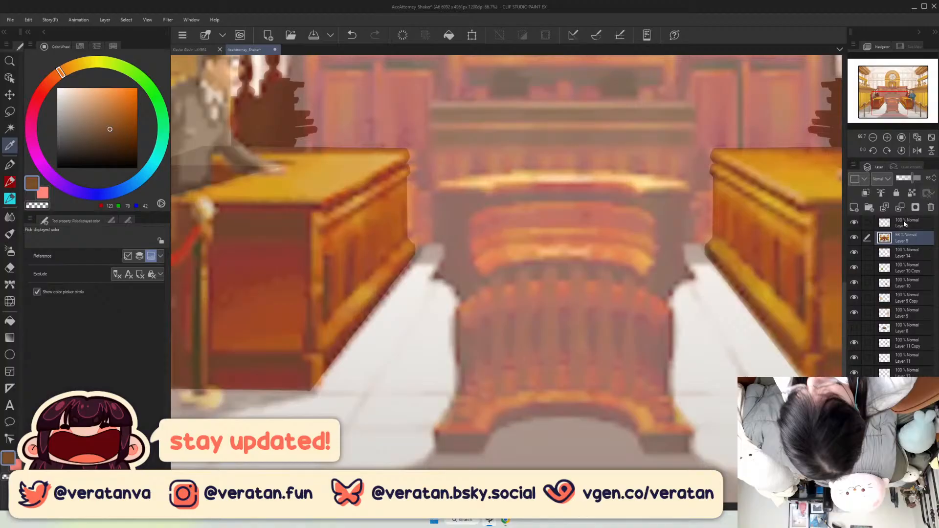
Draw a straight brown line on Layer 14 along the upper edge of the witness stand.
key("ctrl+z")
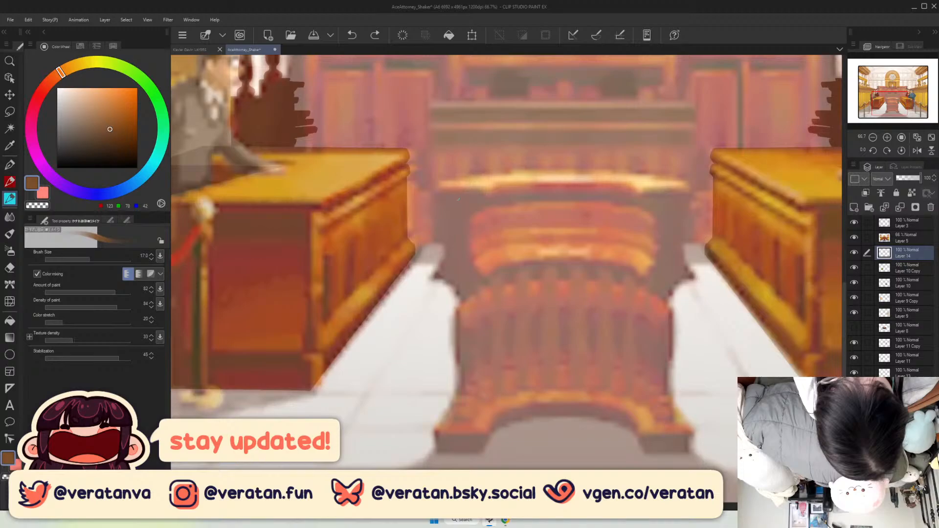
left_click_drag(436, 191, 688, 192)
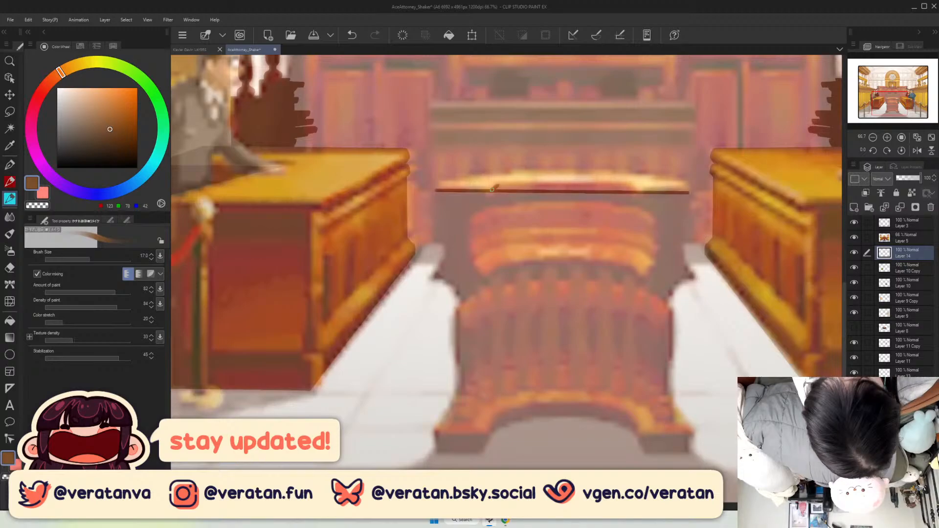
key("ctrl+z")
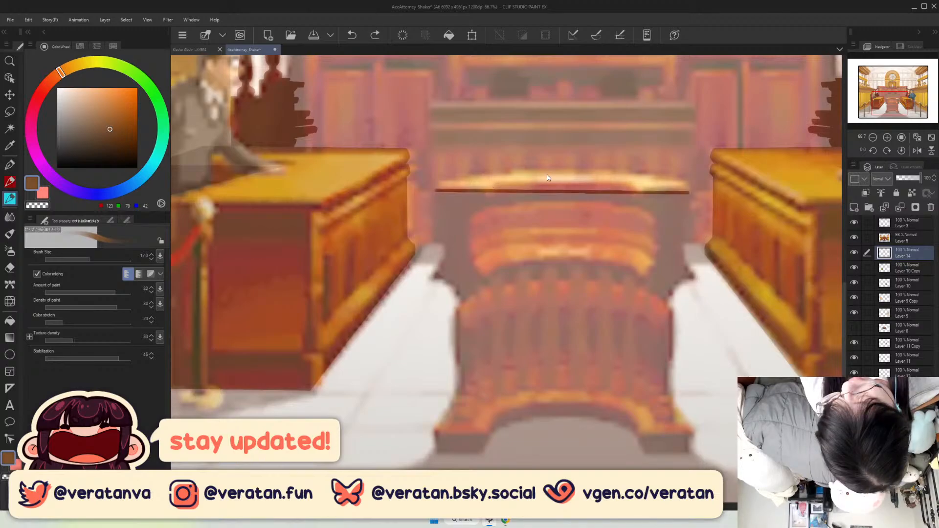
Paint a low, solid brown curve rising above the middle of the witness stand's top line, following the reference.
scroll(548, 178, "up", 2)
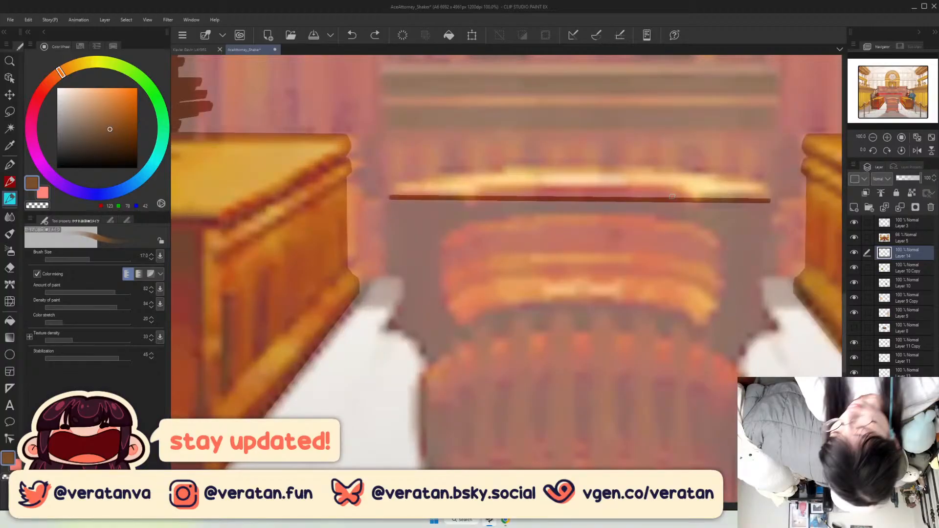
left_click_drag(691, 198, 511, 184)
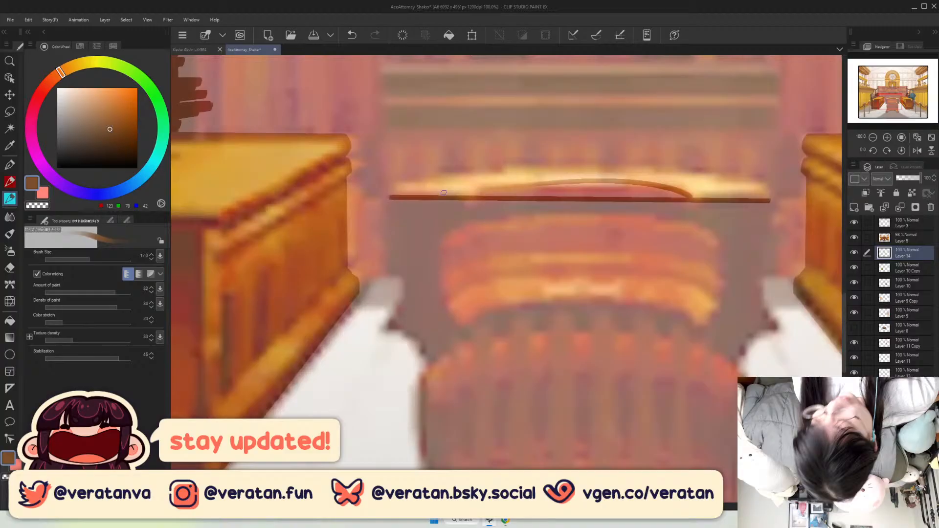
key("ctrl+z")
left_click(874, 151)
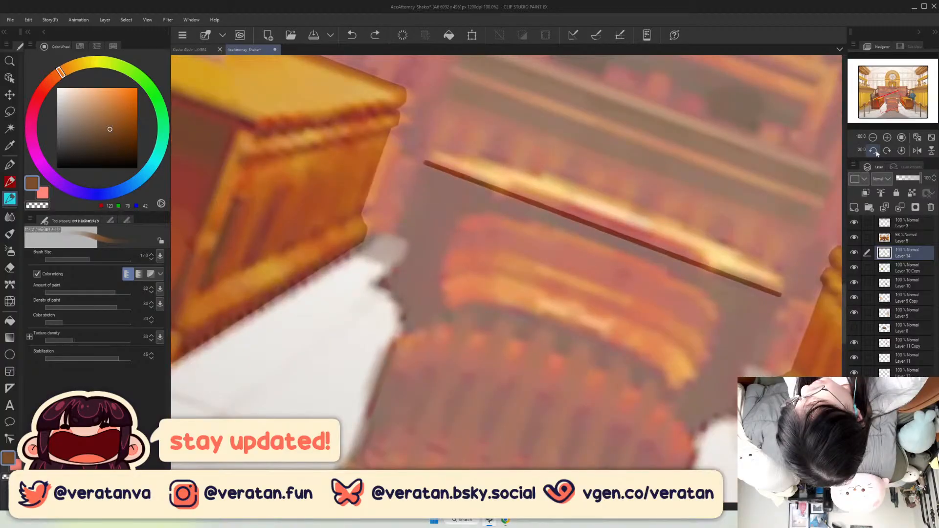
left_click(875, 151)
left_click(894, 95)
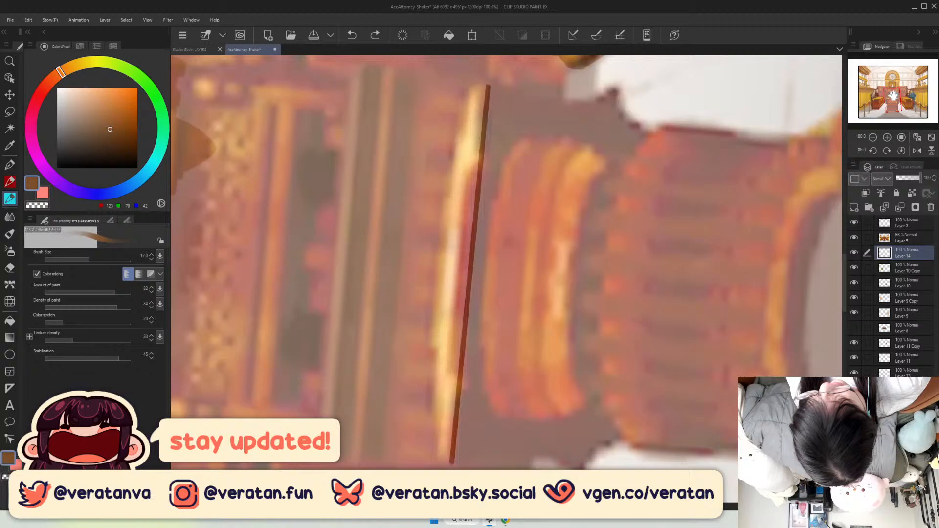
left_click_drag(478, 164, 454, 374)
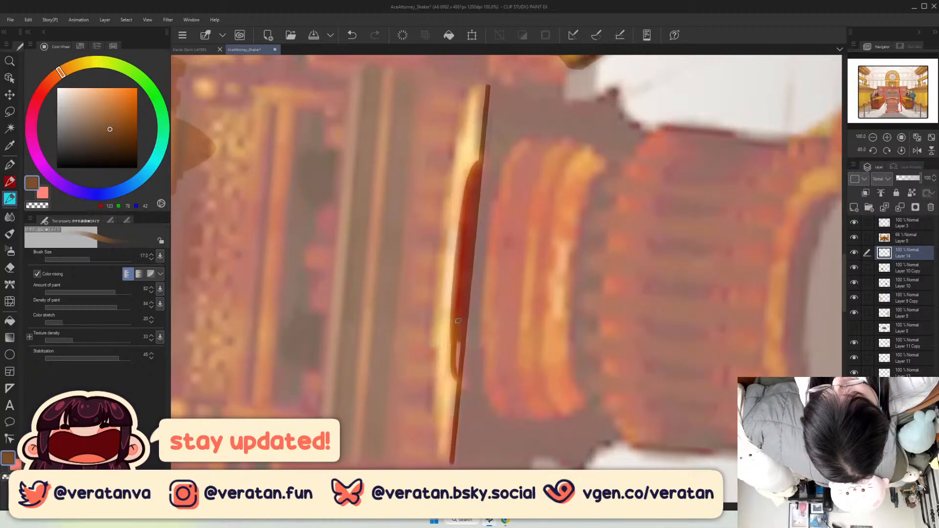
left_click_drag(455, 376, 465, 292)
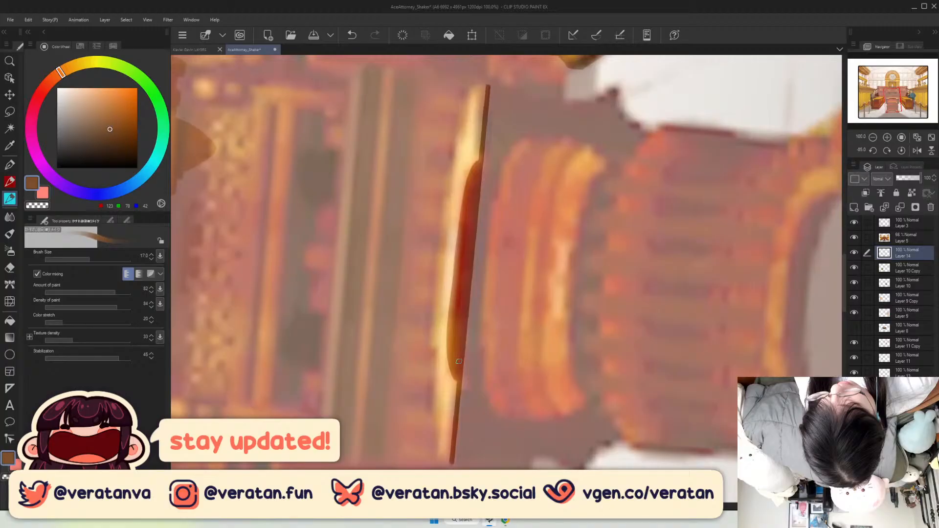
Straighten the canvas, view the reference at full opacity, and set it to 64% with Layer 14 active for tracing.
left_click(902, 151)
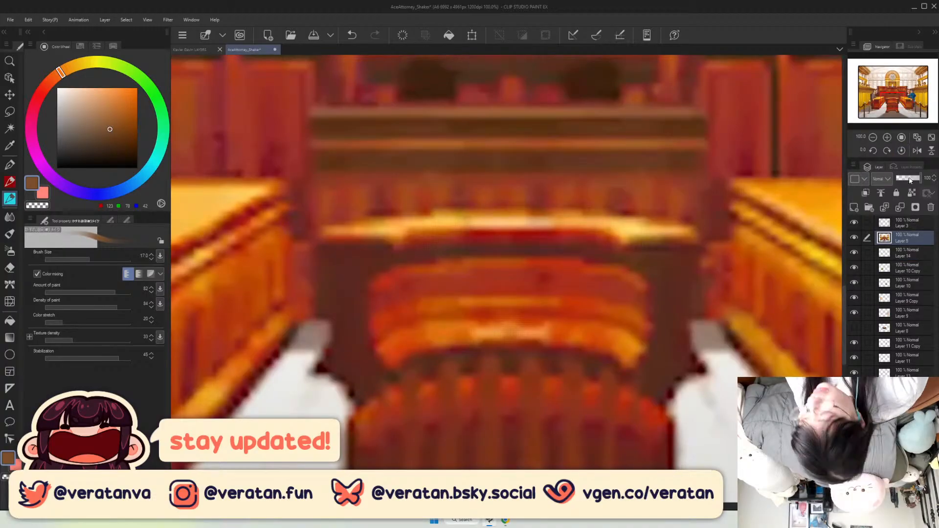
left_click(910, 179)
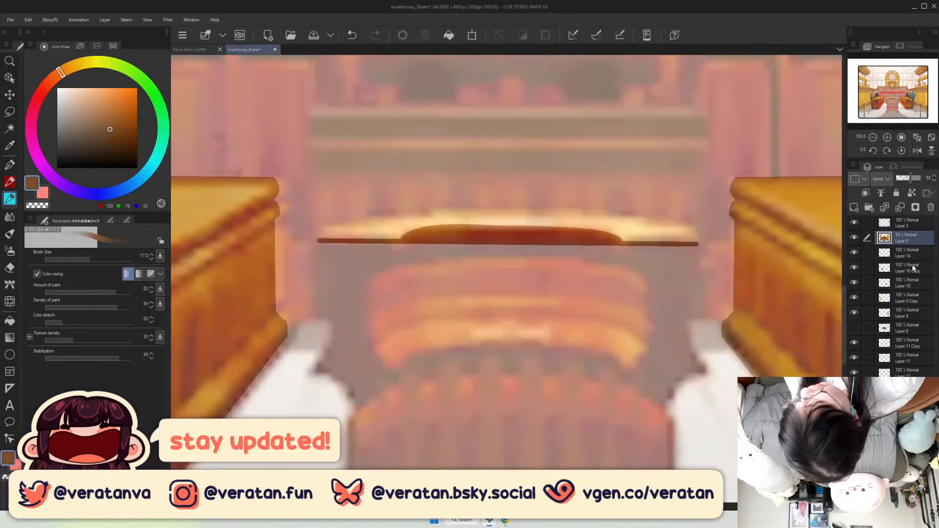
left_click(908, 253)
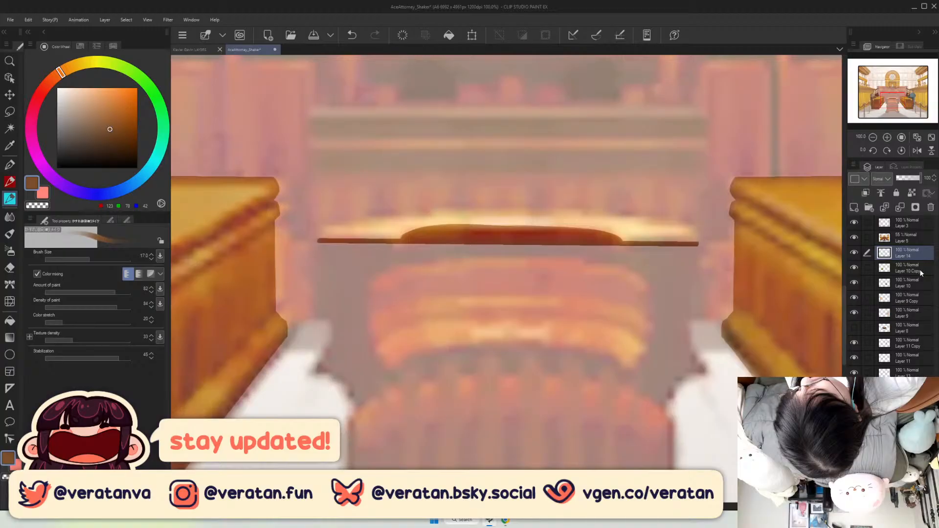
left_click(921, 239)
left_click(921, 178)
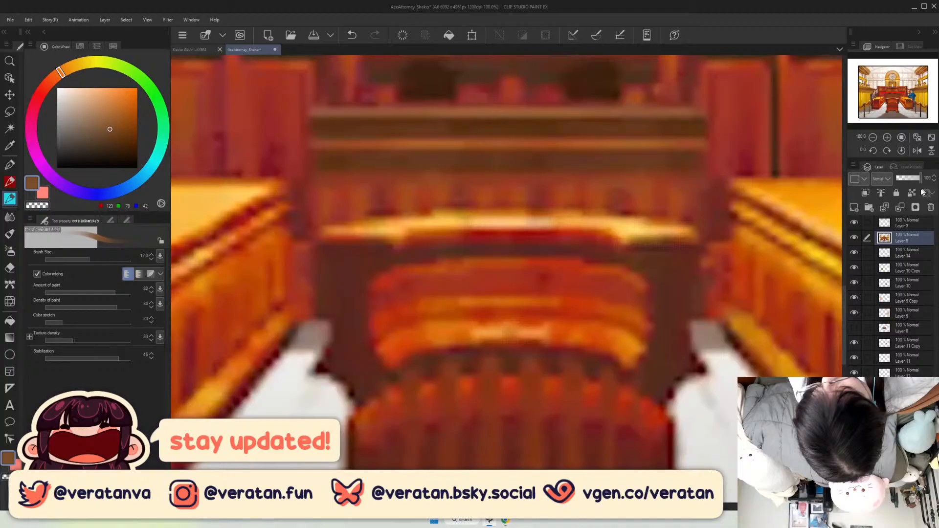
left_click_drag(921, 179, 912, 178)
left_click(908, 253)
Trace the witness stand's left side in brown, from the upper panel and inner curve through the moulding to the body's edge.
left_click_drag(332, 320, 318, 373)
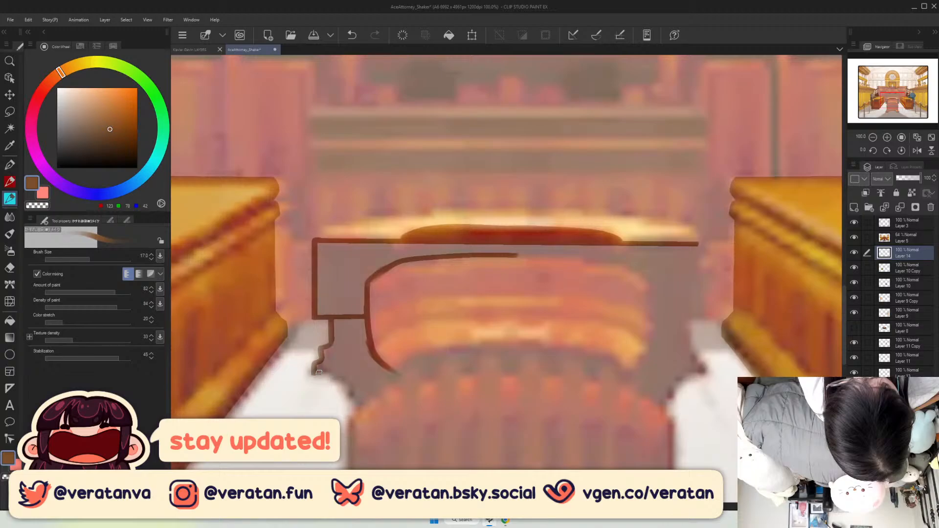
left_click_drag(317, 371, 365, 410)
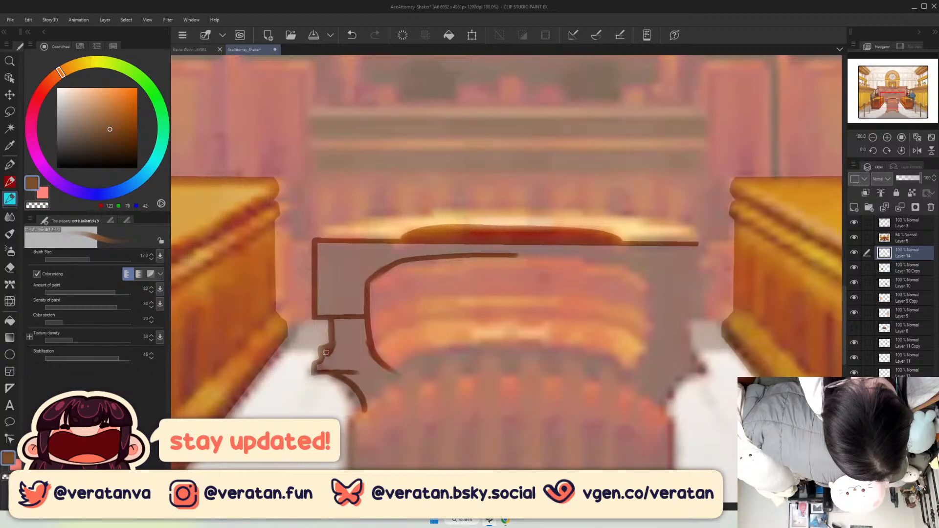
left_click_drag(326, 353, 339, 351)
mouse_move(353, 391)
left_mouse_down()
mouse_move(457, 237)
mouse_move(452, 269)
left_mouse_up()
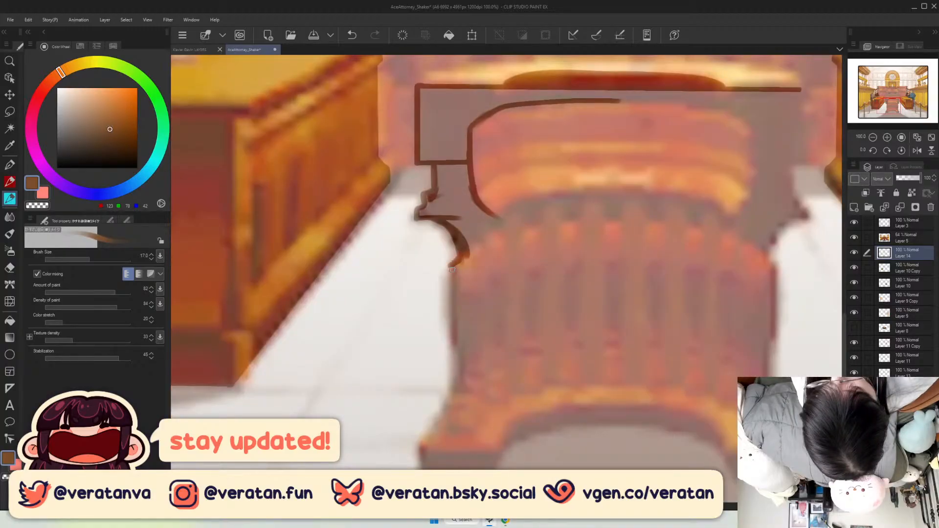
left_click_drag(452, 269, 446, 345)
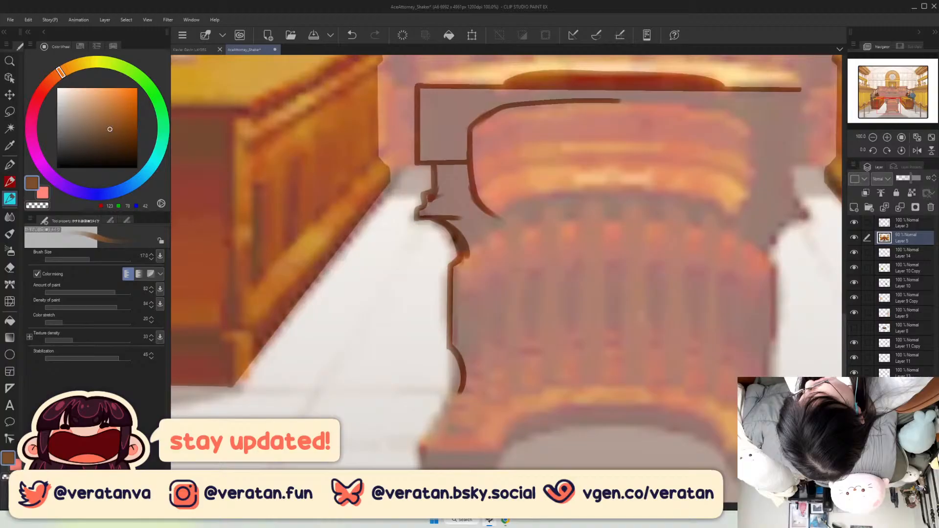
Trace the witness stand's left foot, the arch between its feet, and the curved lower edge of its upper opening in brown.
left_click(906, 253)
left_click_drag(461, 392, 433, 440)
left_click_drag(417, 443, 431, 468)
left_click_drag(495, 469, 642, 430)
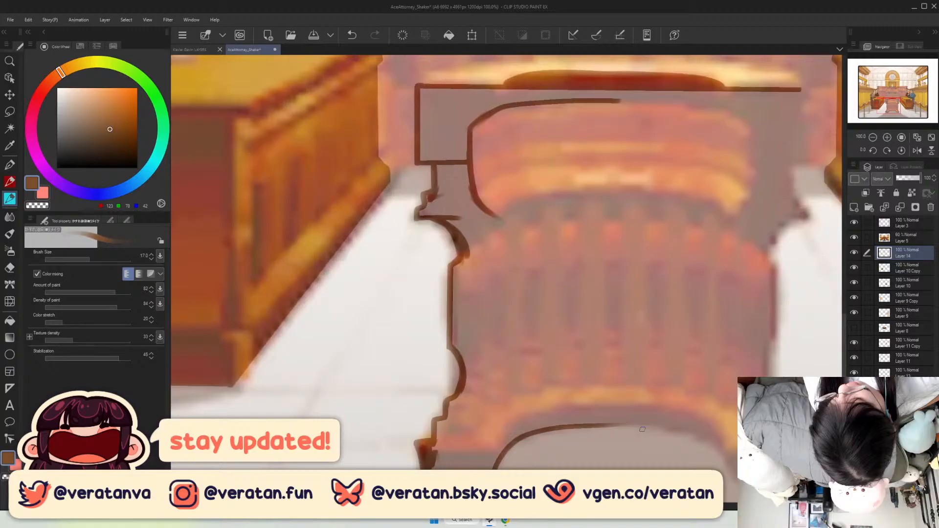
key("ctrl+z")
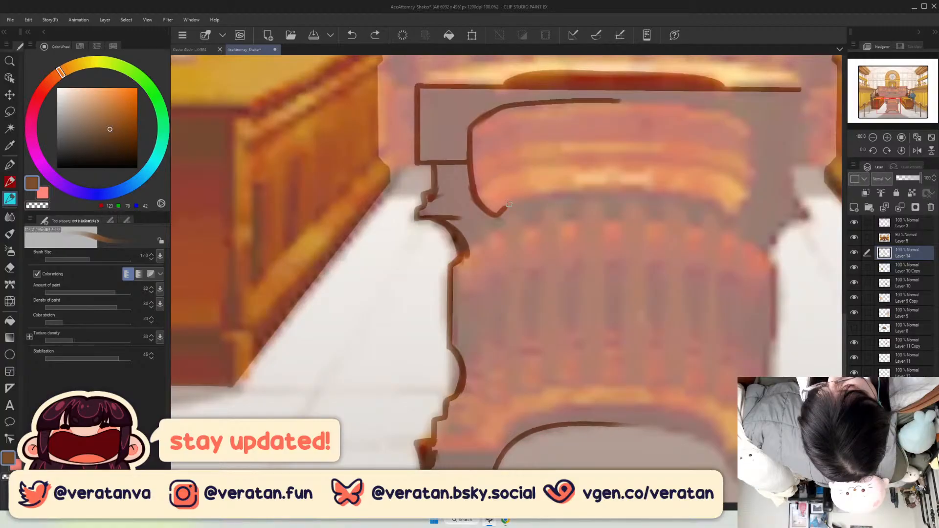
left_click_drag(509, 204, 751, 200)
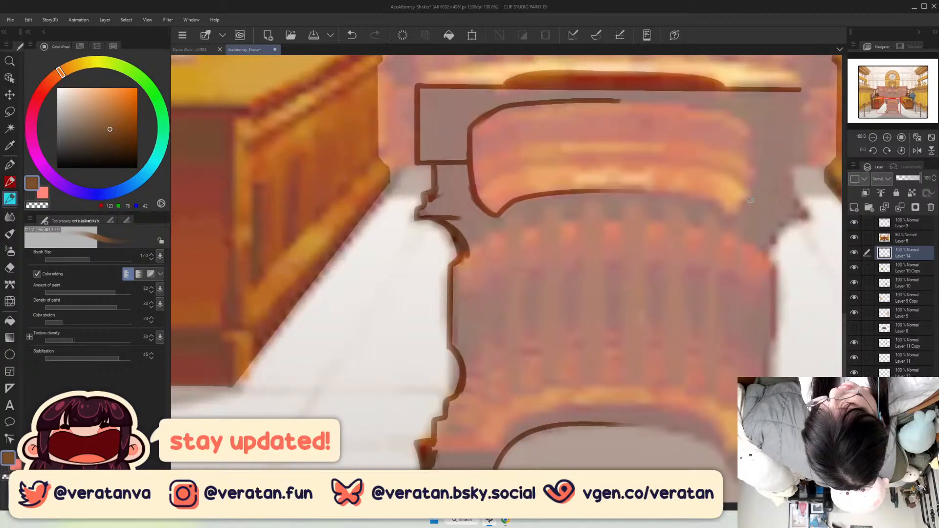
Duplicate the traced left half, mirror it horizontally to complete the witness stand, and fill the merged silhouette's body with brown.
key("ctrl+0")
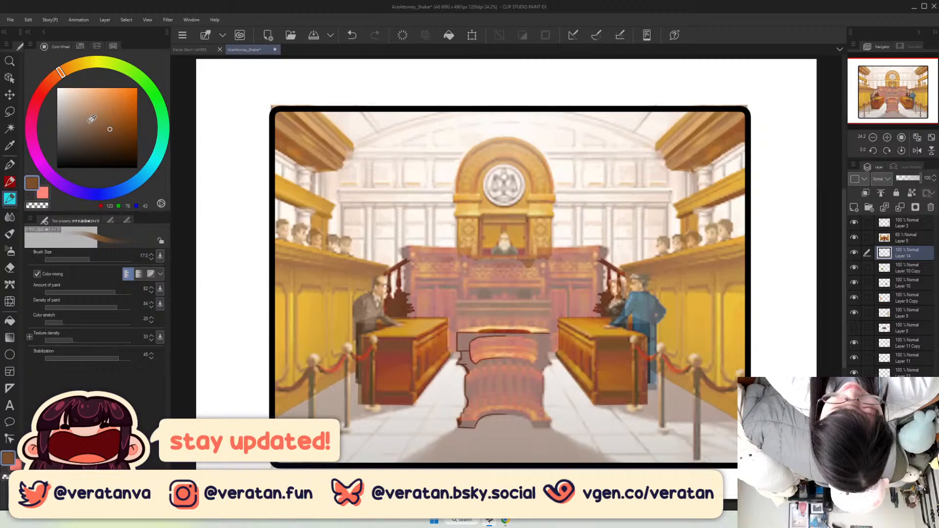
key("ctrl+v")
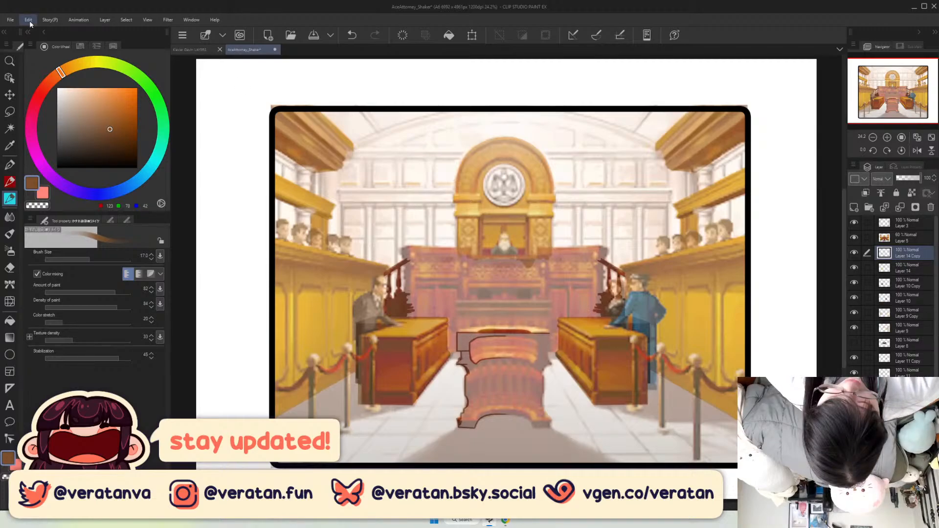
key("ctrl+t")
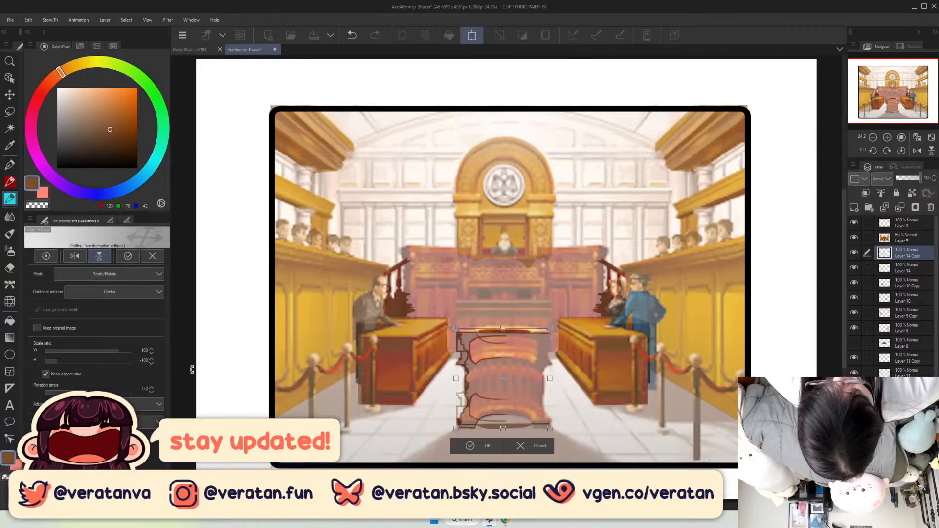
key("ctrl+z")
left_click(28, 20)
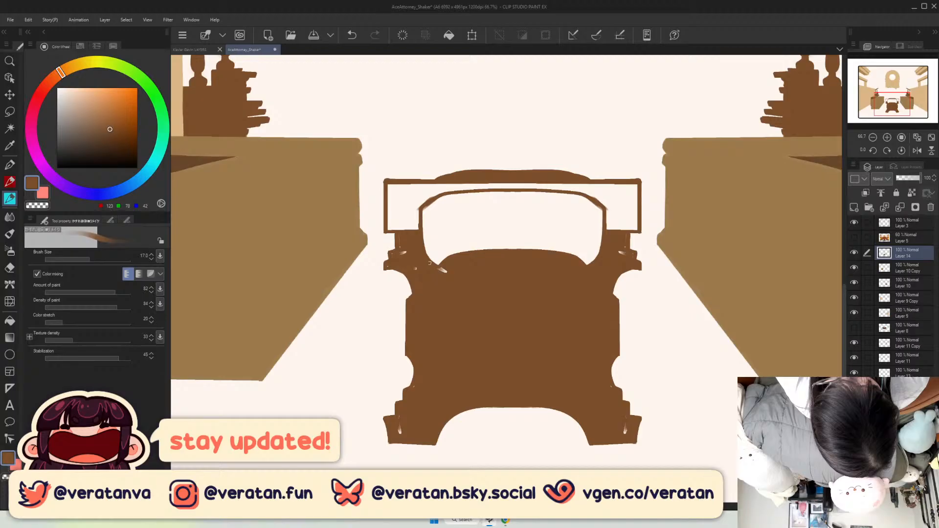
Fill the gaps in the witness stand's left moulding and feet with brown, and join the feet with a straight base line.
left_click_drag(430, 263, 405, 251)
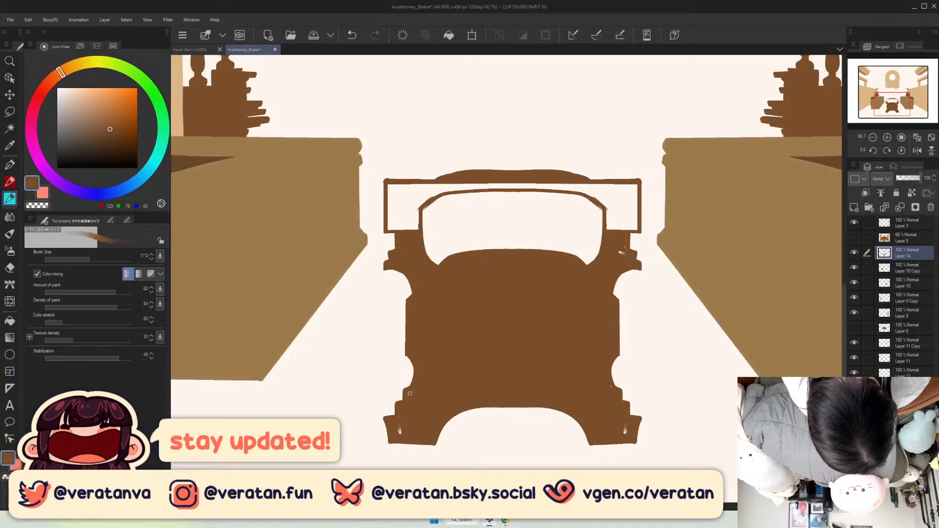
left_click_drag(400, 423, 400, 434)
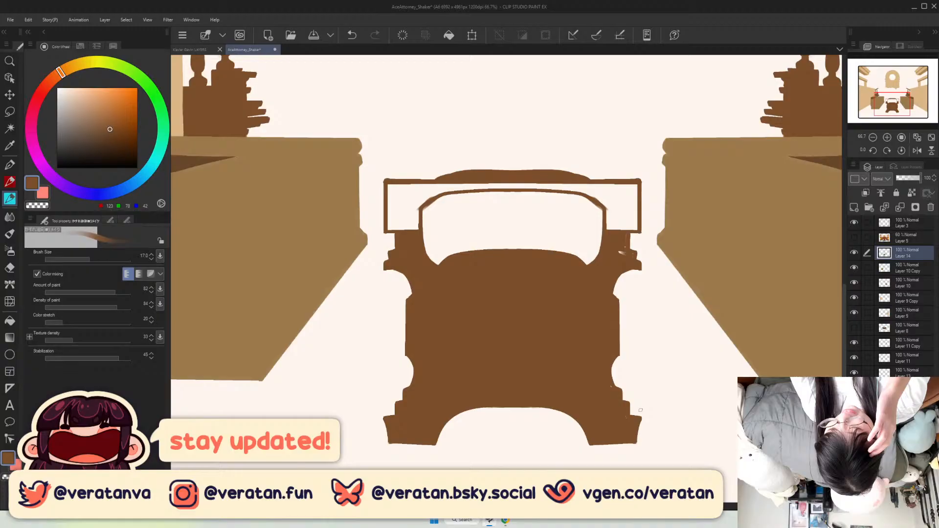
left_click_drag(638, 443, 390, 440)
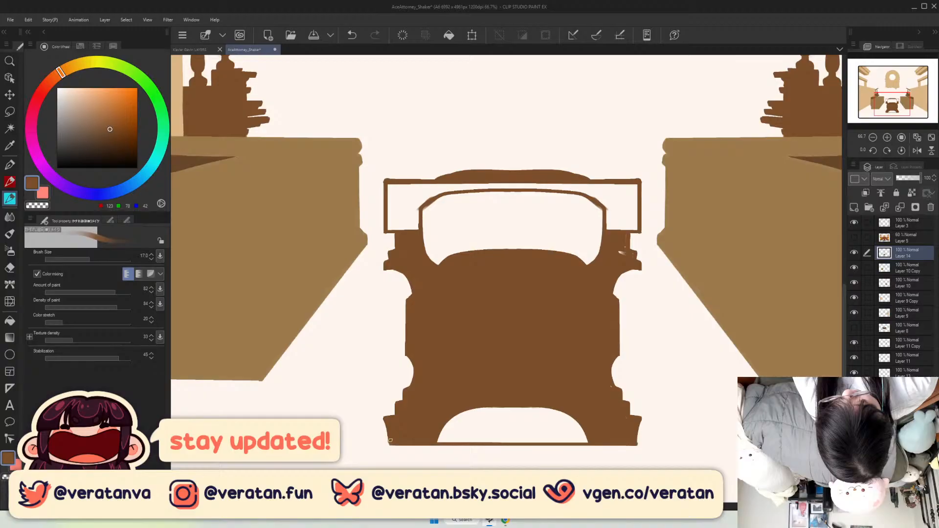
left_click(932, 138)
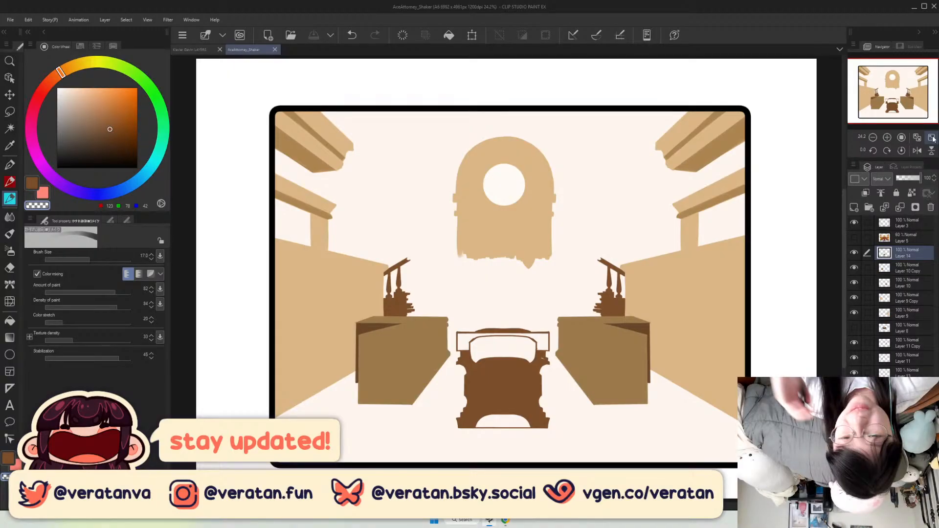
Fill the remaining gaps in the witness stand's right upper moulding with brown.
left_click(888, 138)
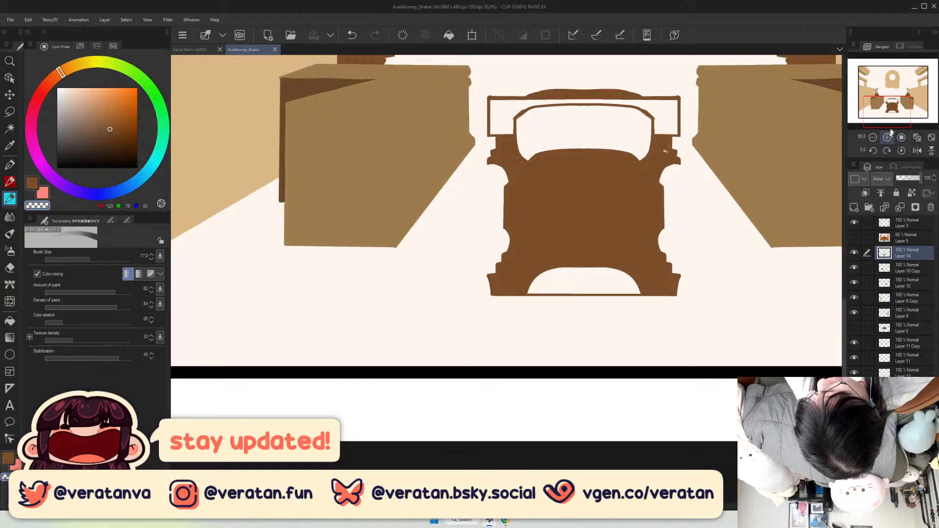
left_click(890, 135)
left_click(891, 106)
key("ctrl+z")
key("c")
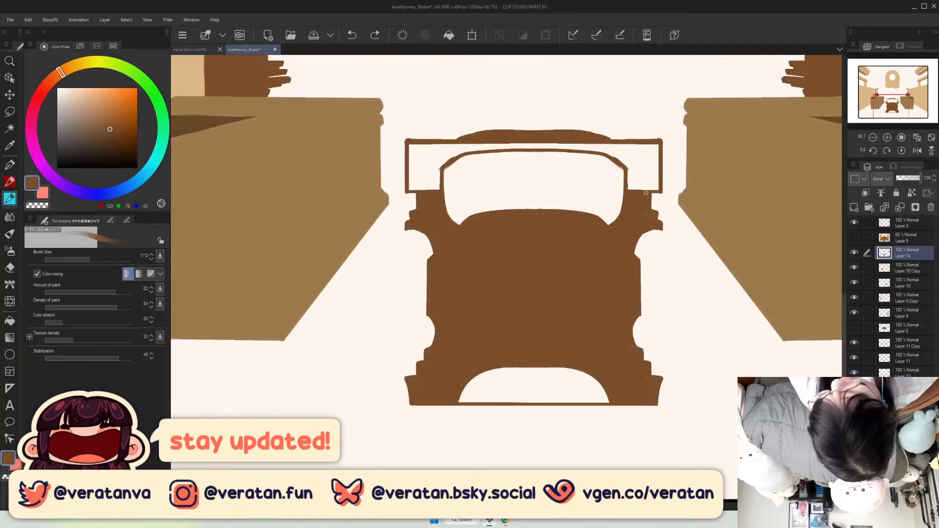
left_click_drag(646, 193, 647, 217)
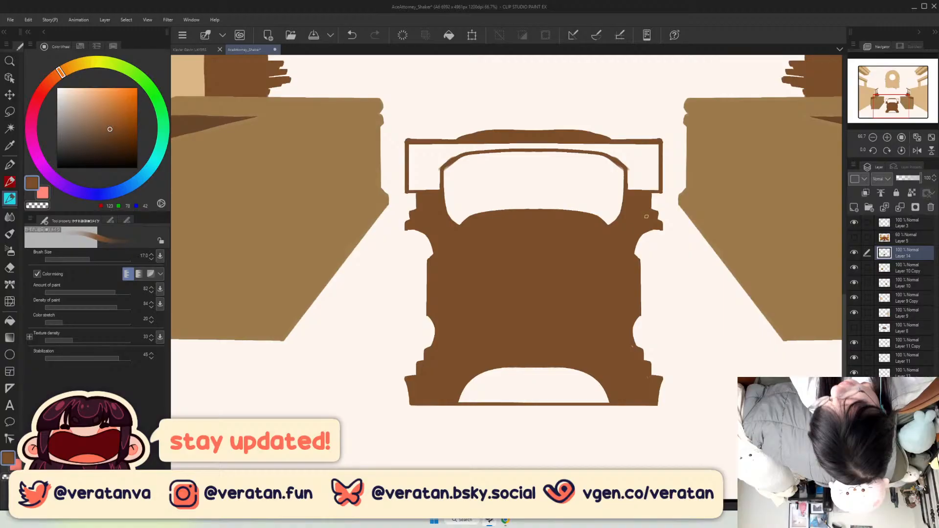
scroll(646, 216, "up", 2)
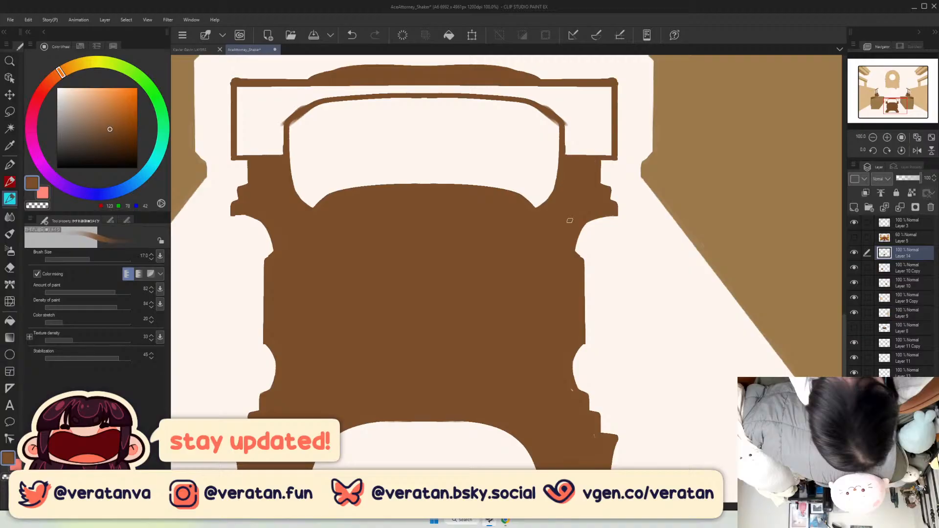
Erase the straight base line between the witness stand's feet, leaving the arch open and the right foot's inner corner clean.
left_click_drag(570, 221, 622, 66)
key("ctrl+plus")
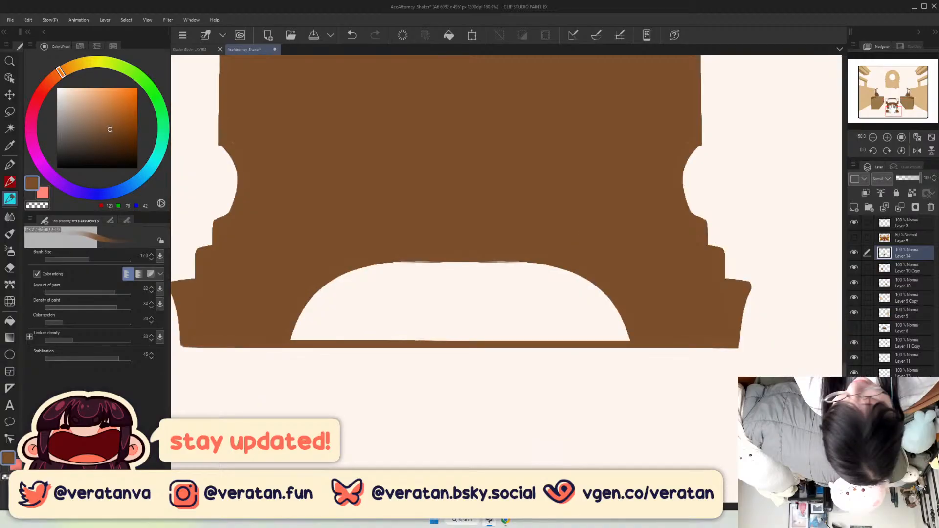
mouse_move(291, 344)
left_mouse_down()
mouse_move(367, 332)
mouse_move(436, 350)
left_mouse_up()
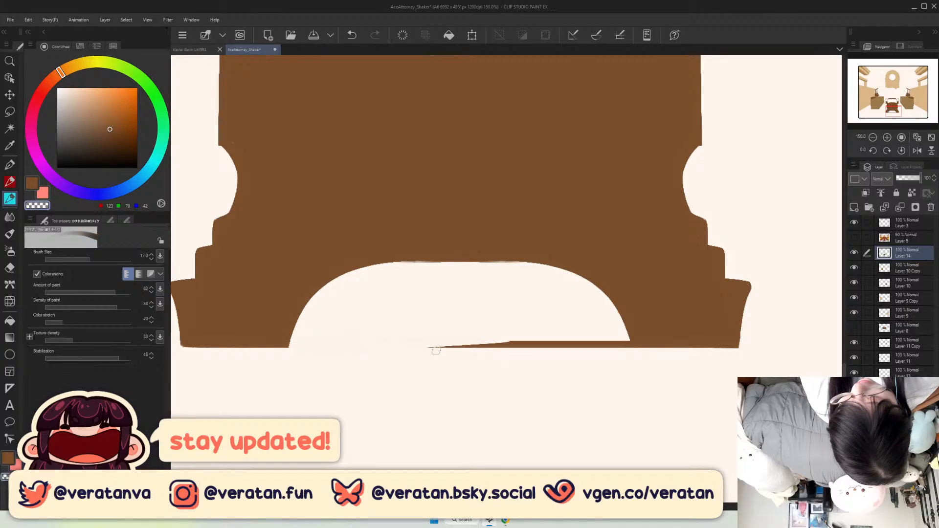
left_click_drag(436, 351, 567, 355)
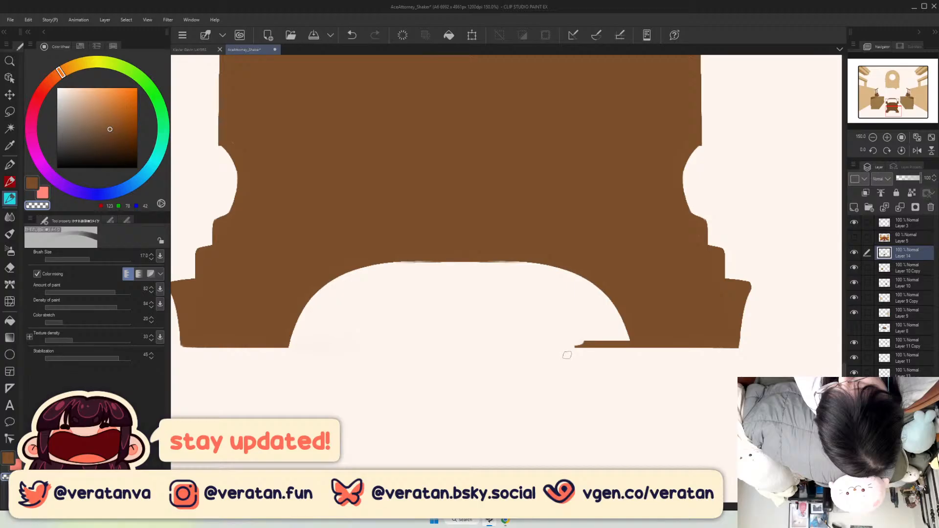
left_click_drag(567, 356, 624, 352)
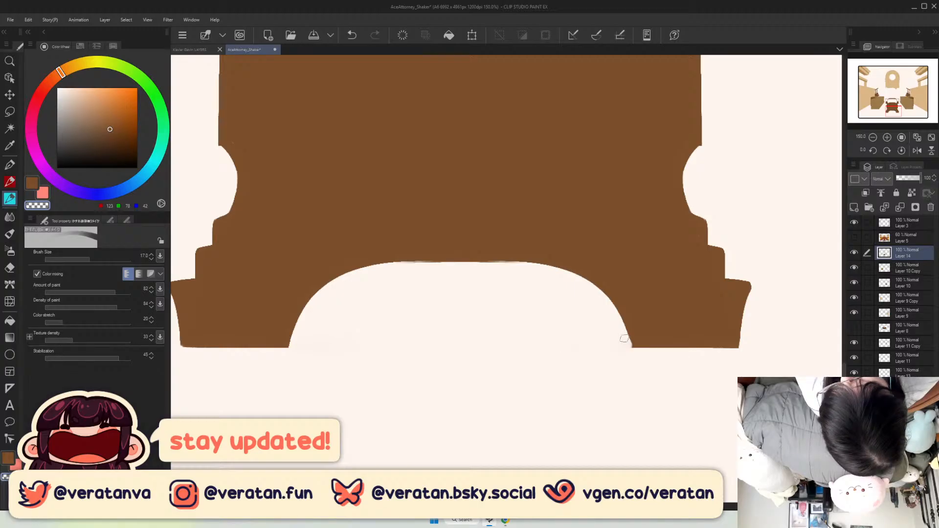
key("ctrl+z")
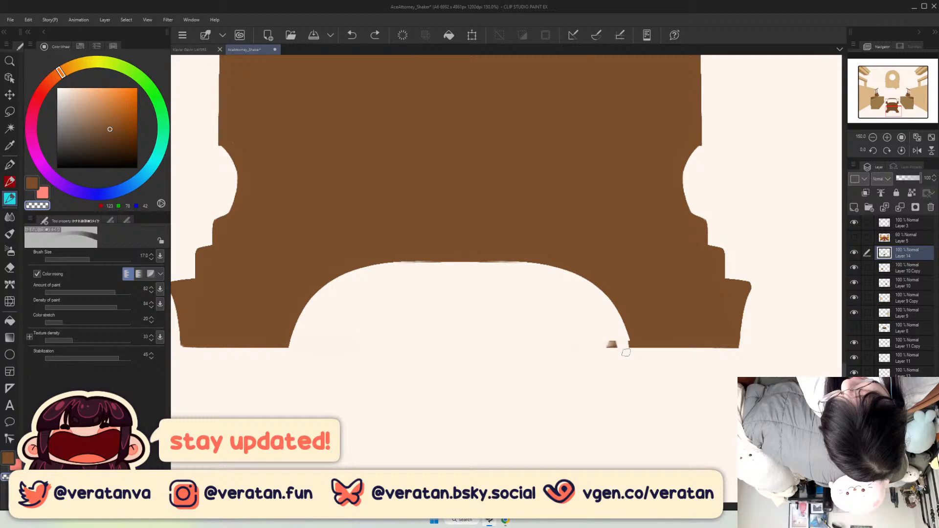
key("ctrl+y")
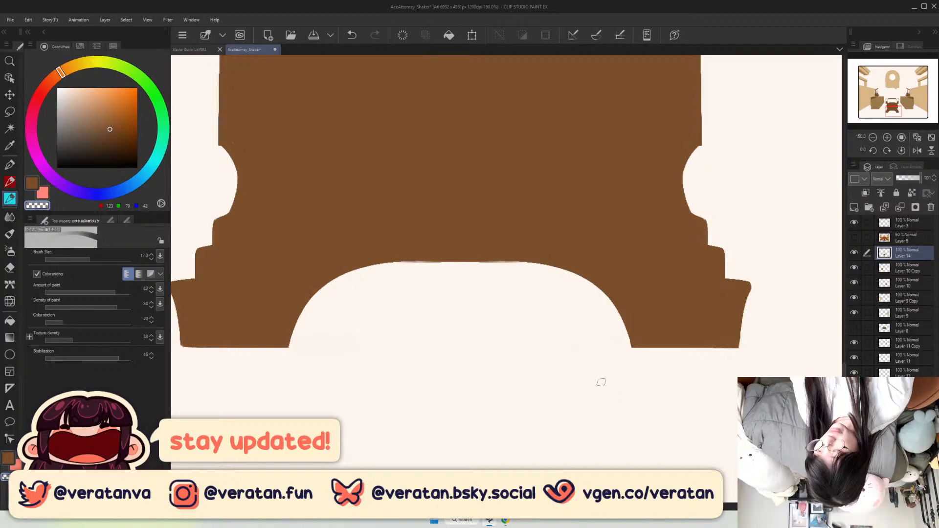
View other finished character illustrations, including LUOSHENFINAL.png, and return to the courtroom drawing.
key("ctrl+o")
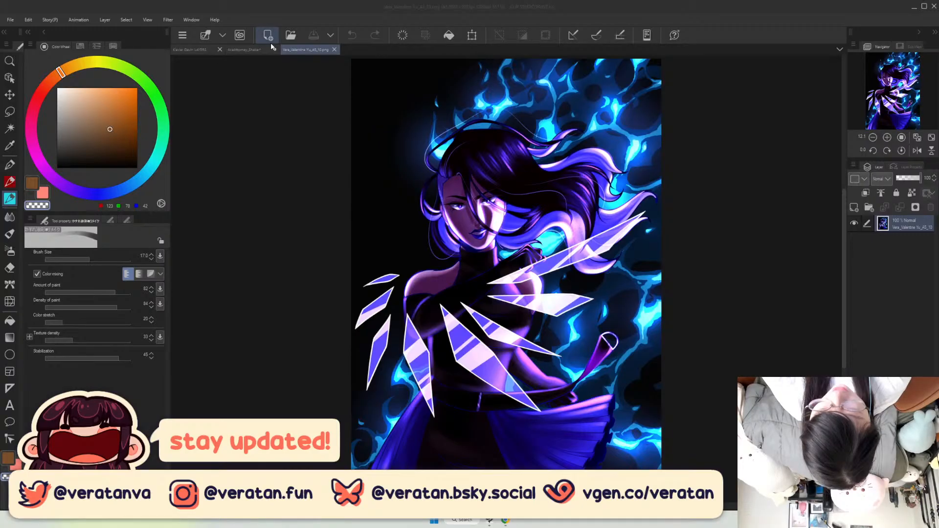
left_click(335, 49)
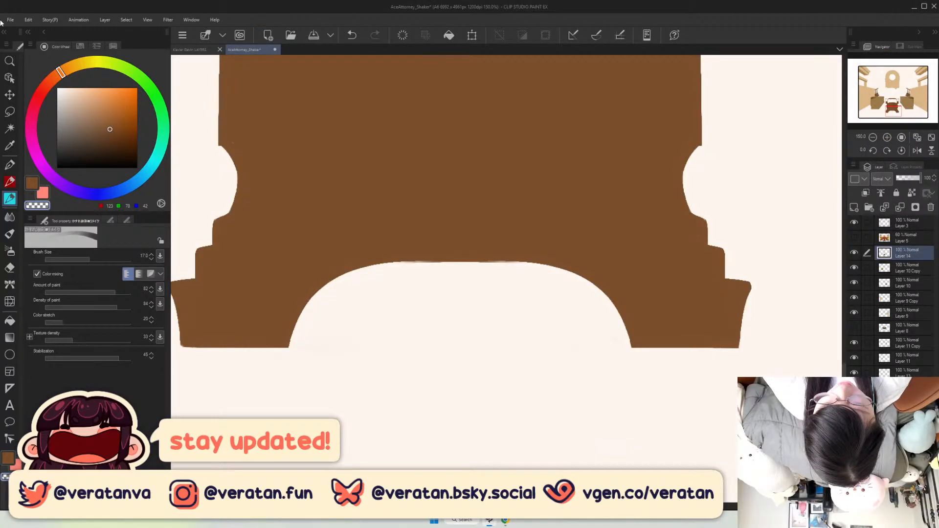
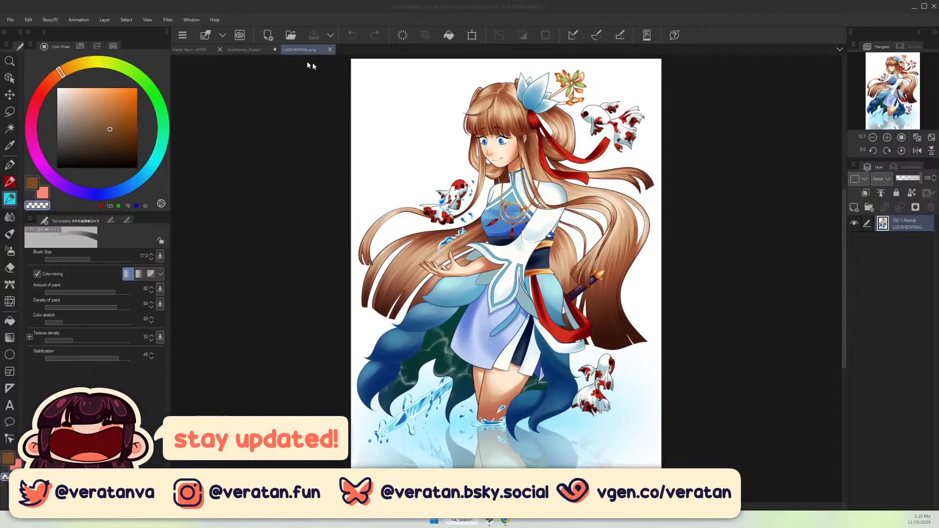
left_click(259, 50)
Show the courtroom reference layer over the drawing around the witness stand.
left_click(855, 237)
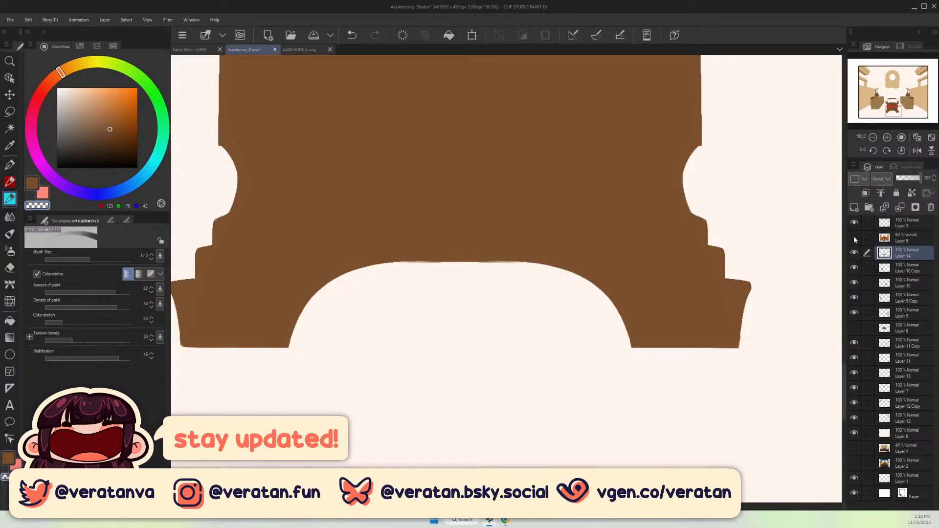
left_click(906, 243)
scroll(897, 107, "down", 4)
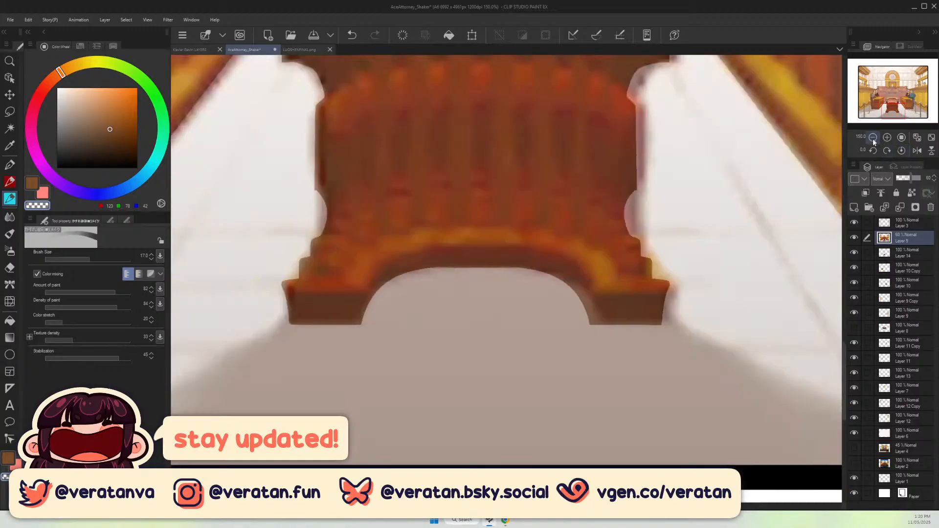
mouse_move(897, 107)
left_mouse_down()
mouse_move(900, 96)
mouse_move(890, 97)
left_mouse_up()
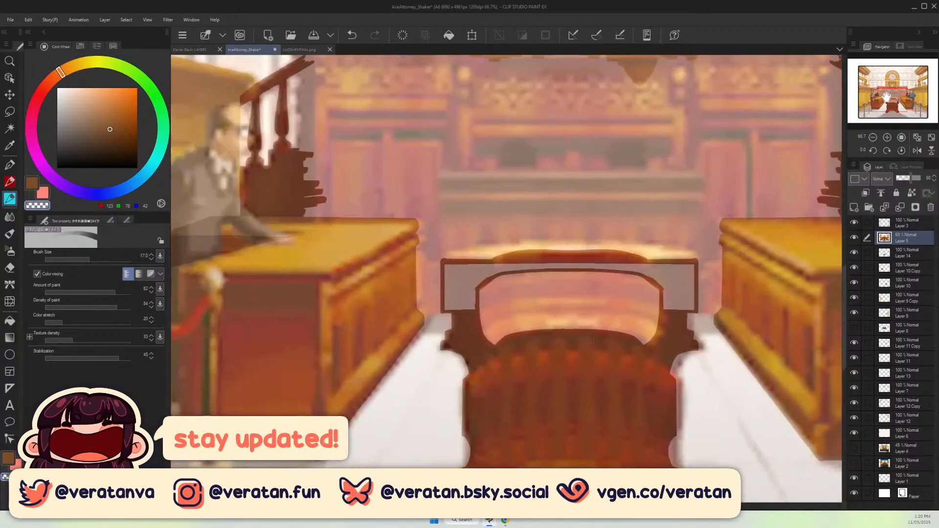
Fill the side panels and top rail of the witness stand's upper frame with brown on its own layer, using the G-pen.
left_click(16, 166)
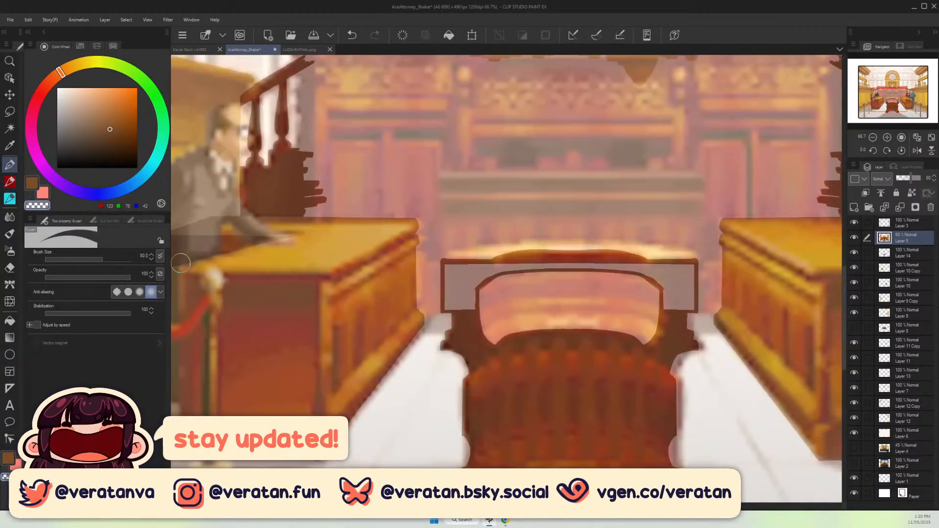
left_click(11, 459)
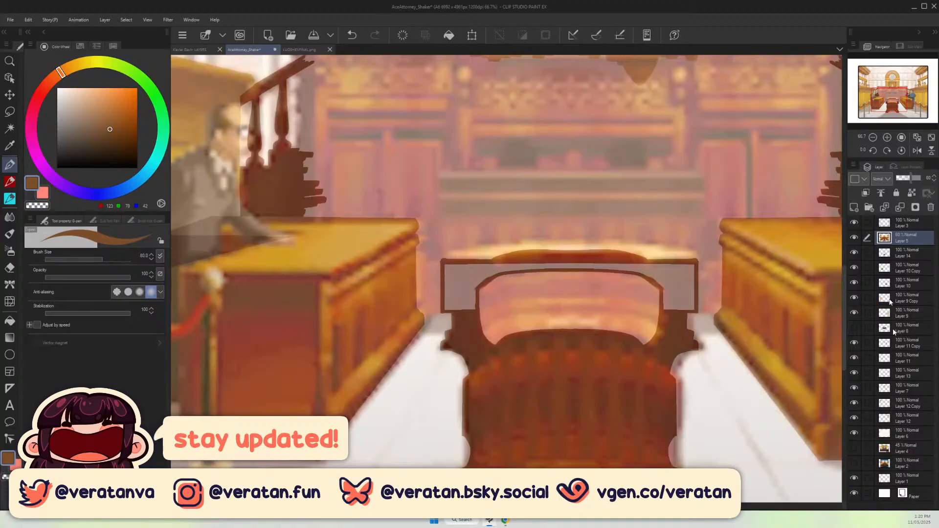
left_click(909, 250)
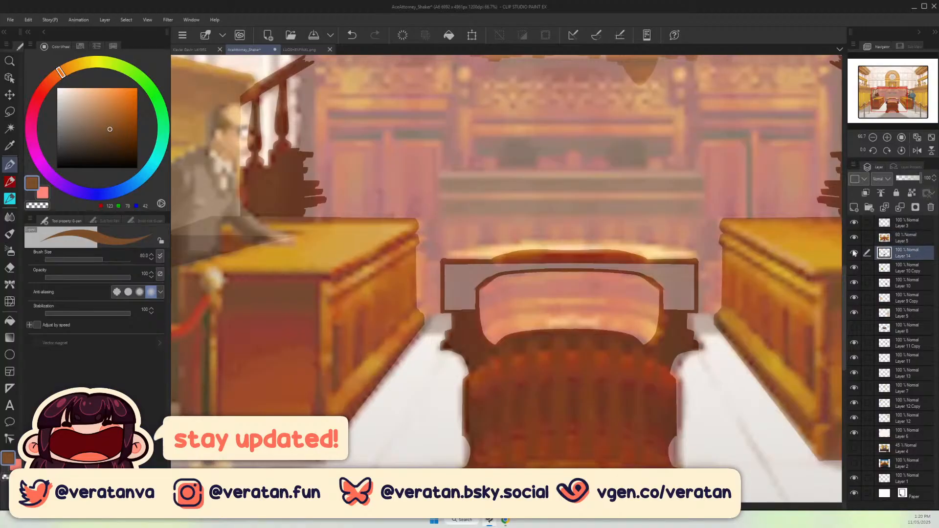
mouse_move(656, 291)
left_mouse_down()
mouse_move(669, 312)
mouse_move(668, 271)
mouse_move(668, 306)
mouse_move(681, 266)
mouse_move(693, 305)
left_mouse_up()
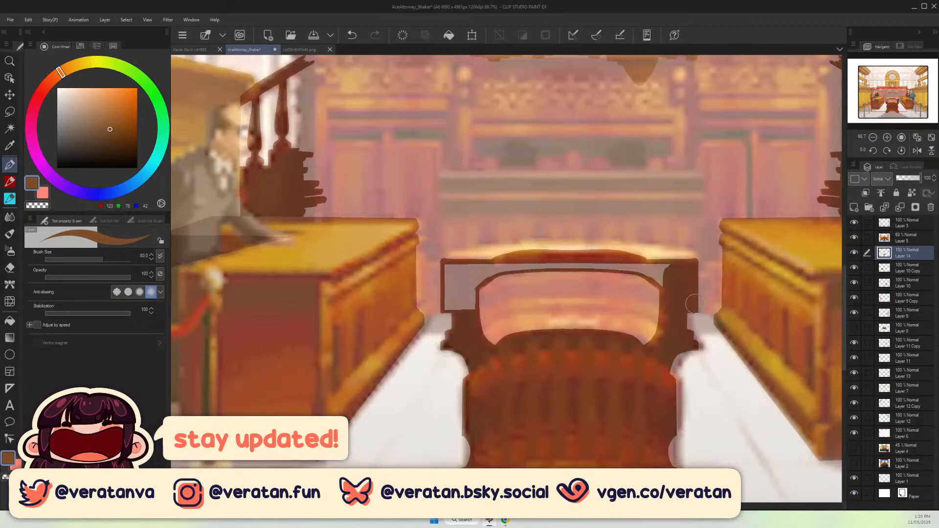
mouse_move(647, 269)
left_mouse_down()
mouse_move(675, 270)
mouse_move(534, 260)
left_mouse_up()
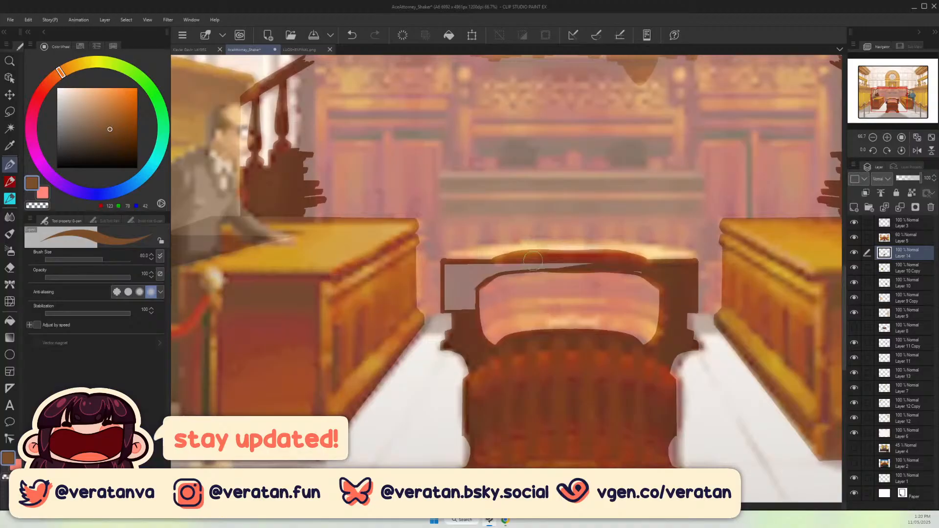
key("ctrl+z")
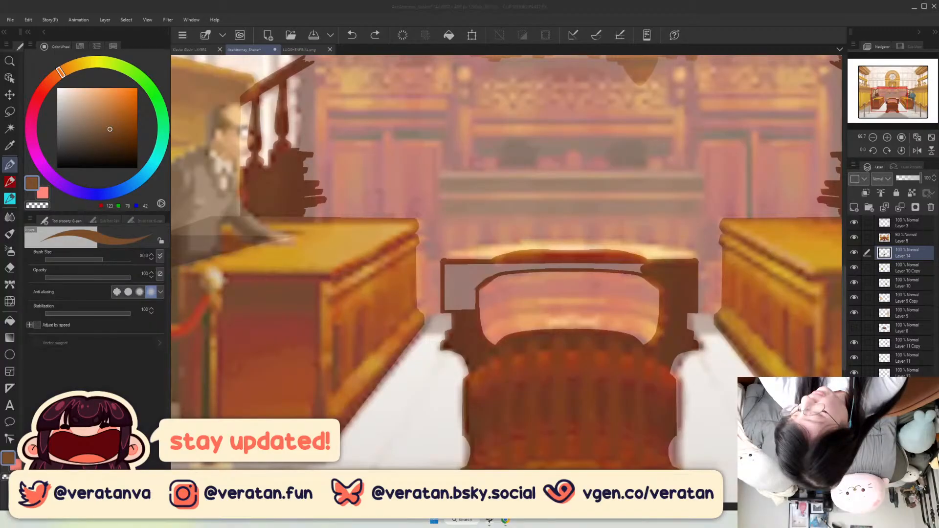
left_click_drag(455, 274, 458, 301)
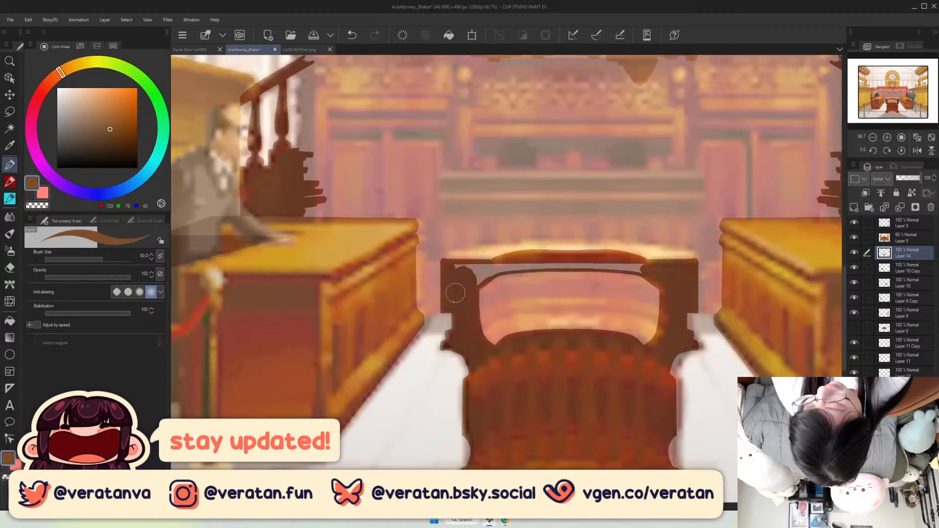
left_click_drag(455, 292, 490, 269)
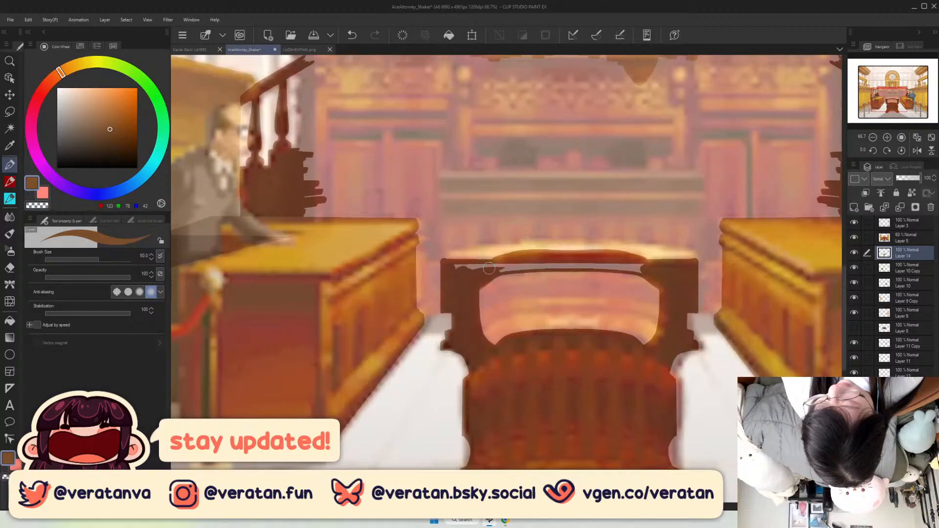
left_click_drag(489, 268, 644, 269)
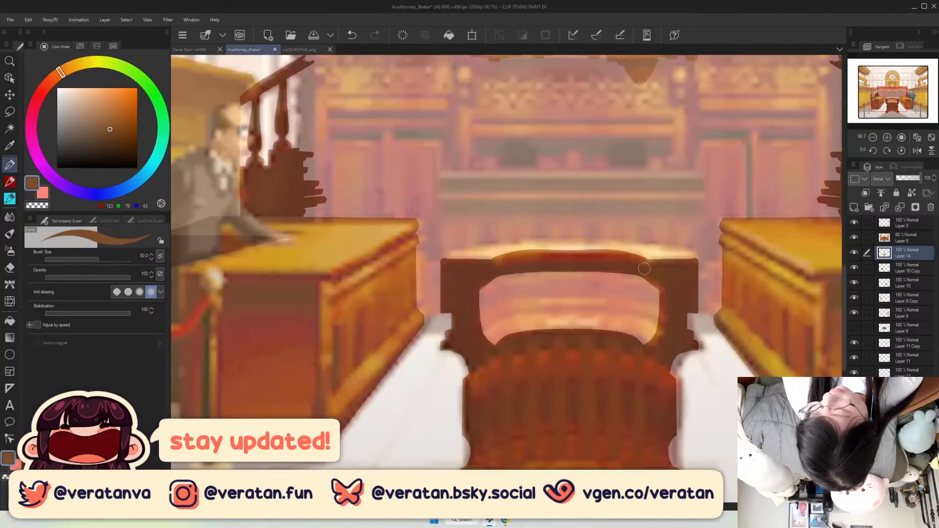
Lower the reference layer's opacity to 24% and sample the desk's lighter brown for the color-mixing brush.
left_click_drag(895, 98, 897, 102)
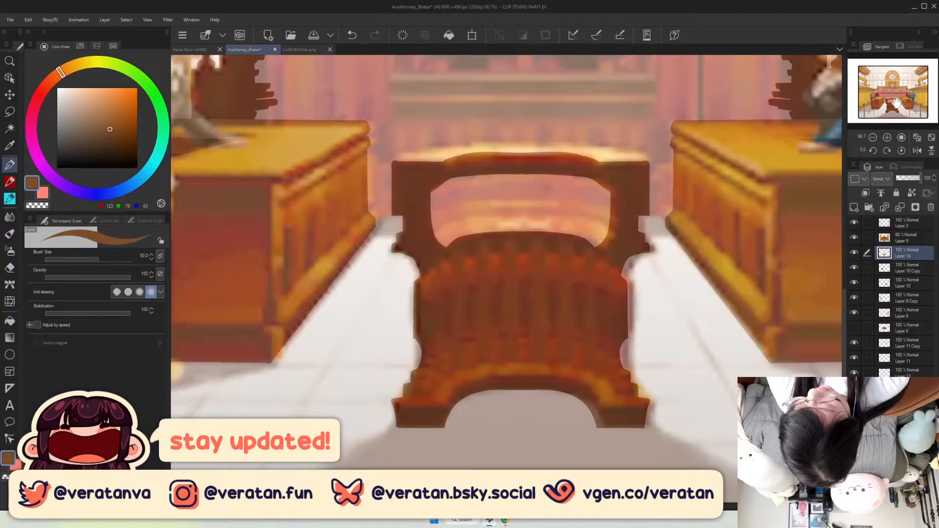
left_click_drag(897, 101, 899, 98)
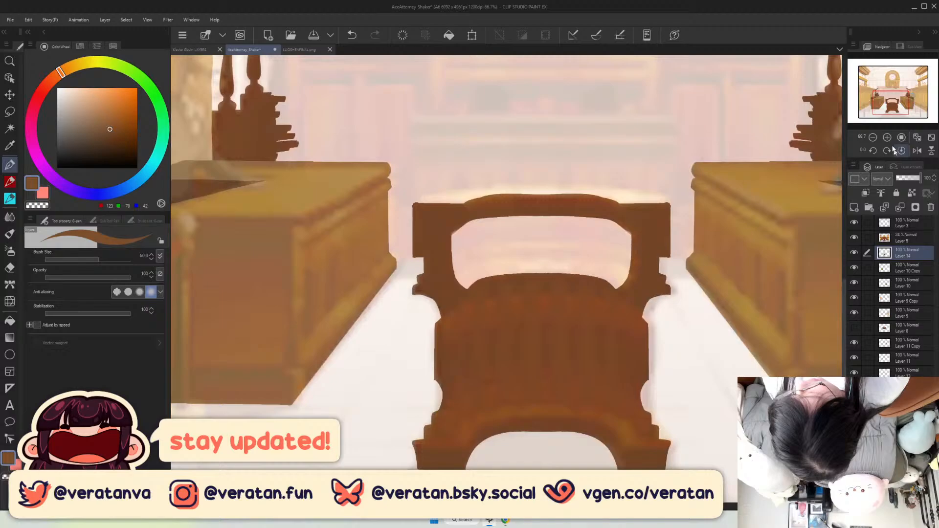
scroll(894, 102, "up", 3)
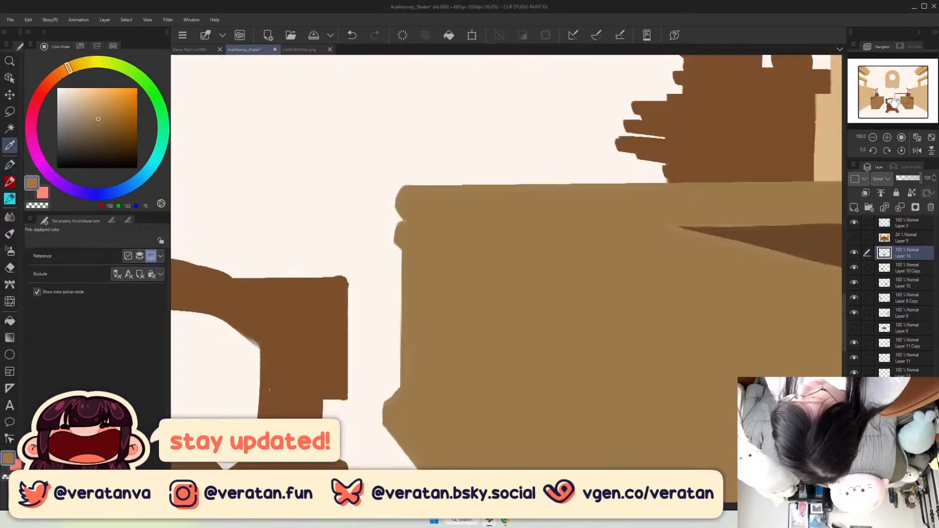
left_click_drag(892, 98, 890, 99)
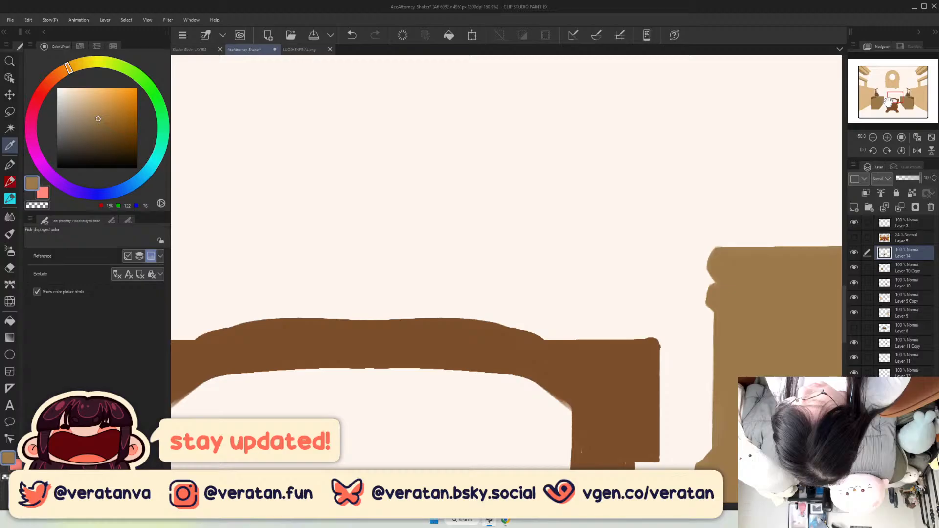
left_click(10, 198)
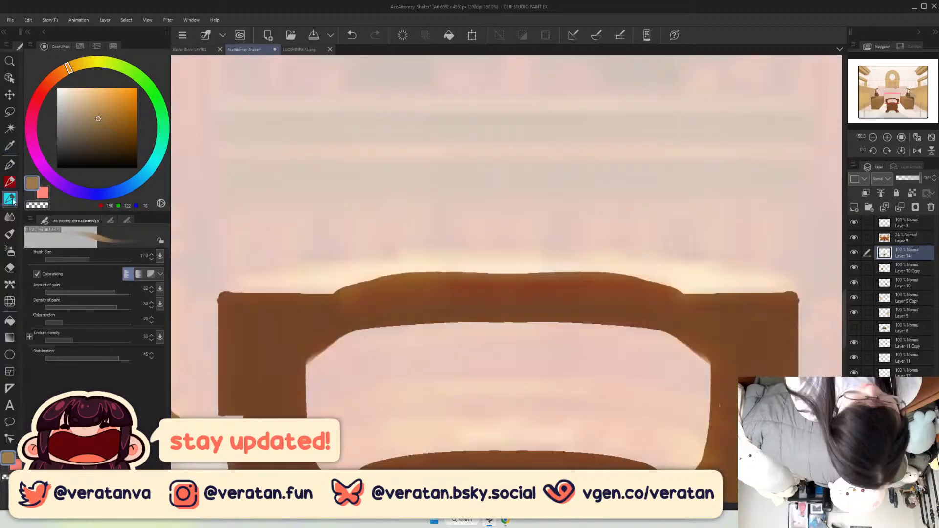
left_click(888, 151)
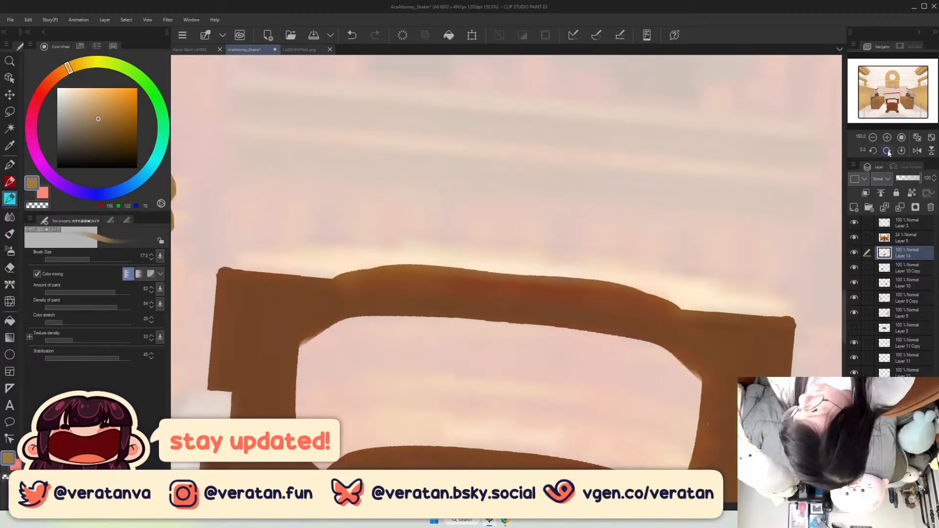
left_click(877, 152)
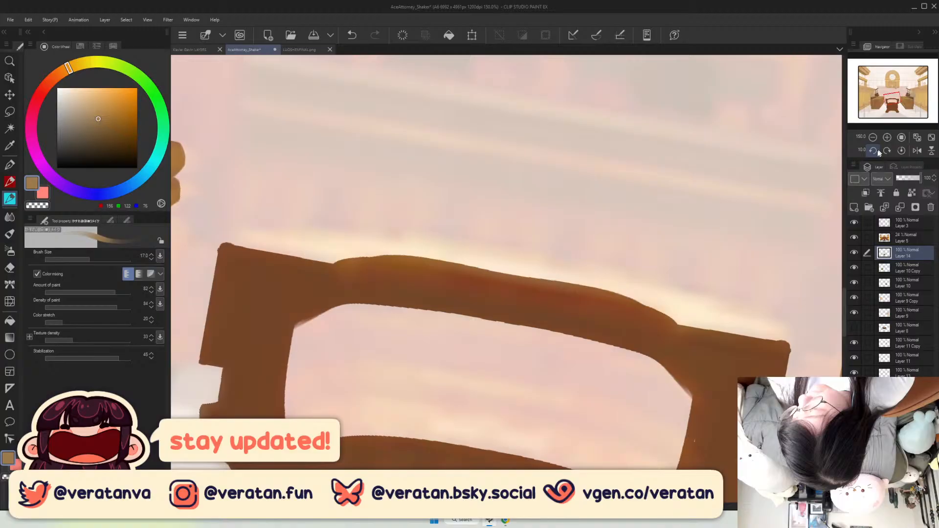
left_click(876, 152)
Try to paint a light brown edge along the pale surface behind the witness stand's top rail.
left_click_drag(526, 227, 704, 114)
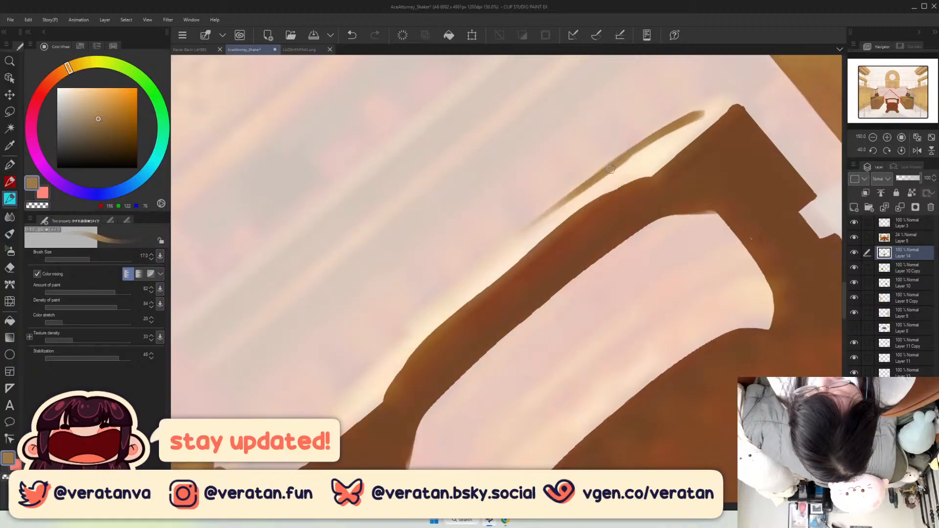
key("ctrl+z")
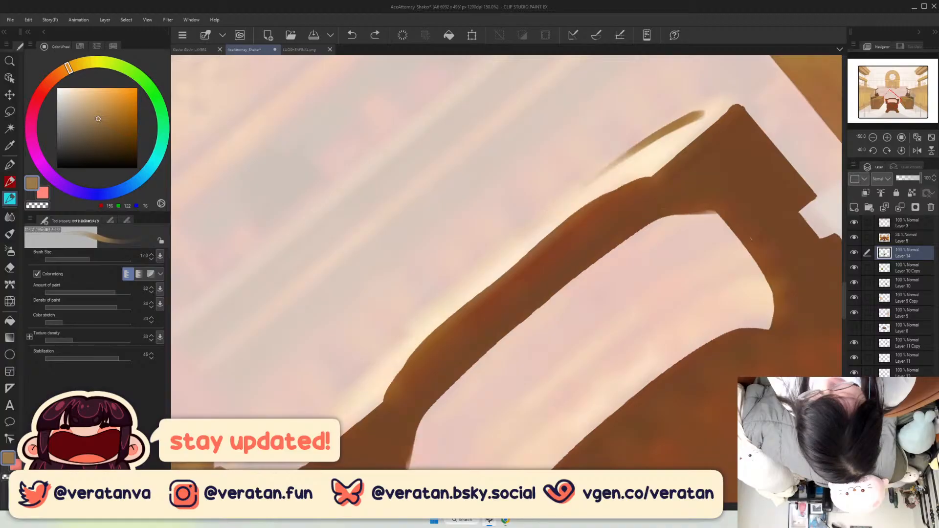
key("ctrl+z")
Add a new layer beneath the witness stand's layer and raise the reference layer's opacity to 55%.
left_click(854, 207)
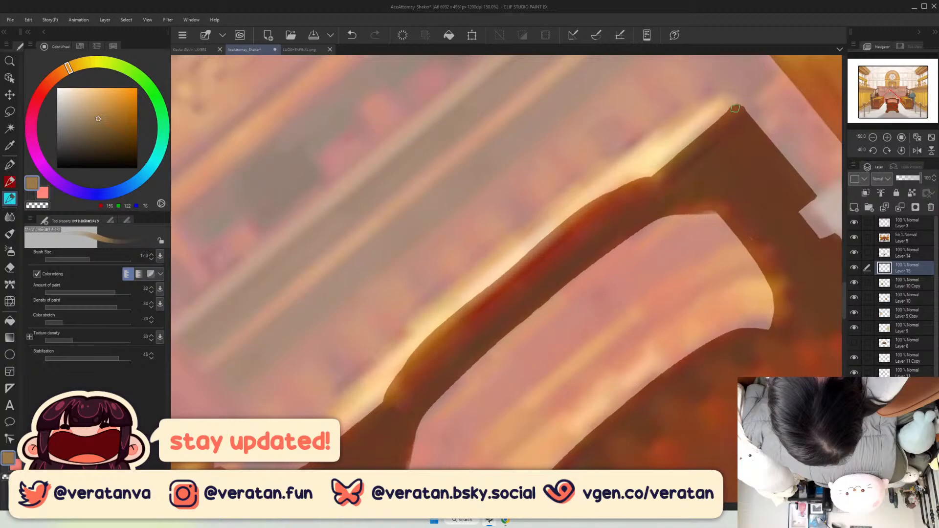
Repaint half of the light brown outline behind the witness stand's top rail and align a horizontally flipped copy as its other half.
key("ctrl+z")
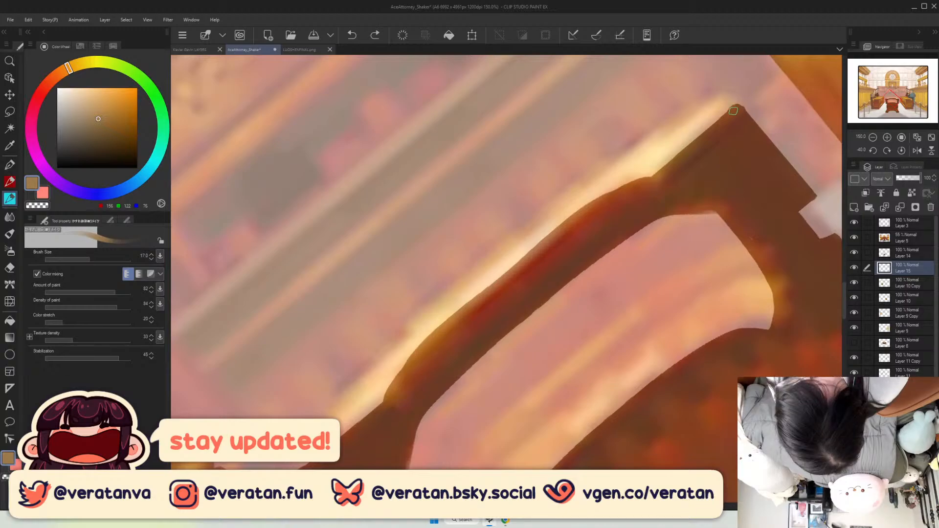
left_click_drag(733, 111, 453, 294)
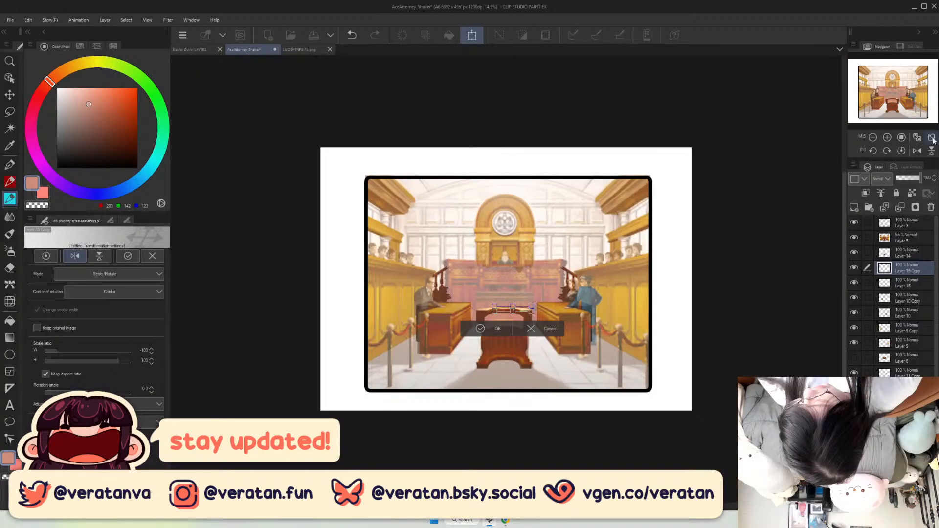
left_click(932, 138)
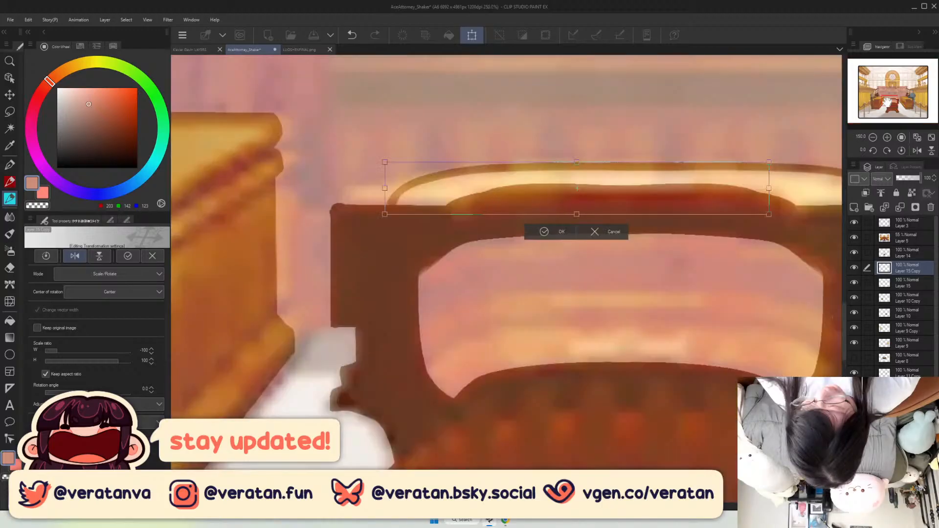
key("Left")
key("Left")
key("Left")
key("Left")
key("Left")
key("Left")
key("Left")
key("Left")
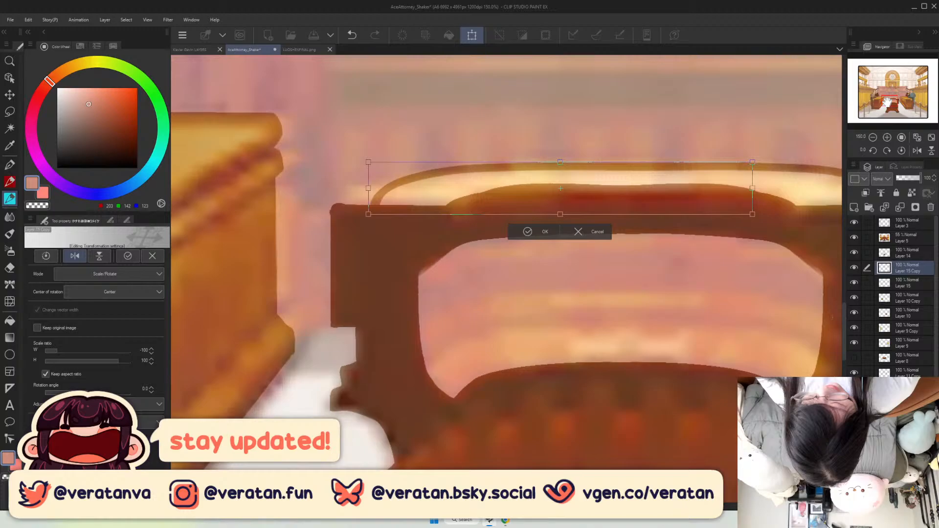
key("Return")
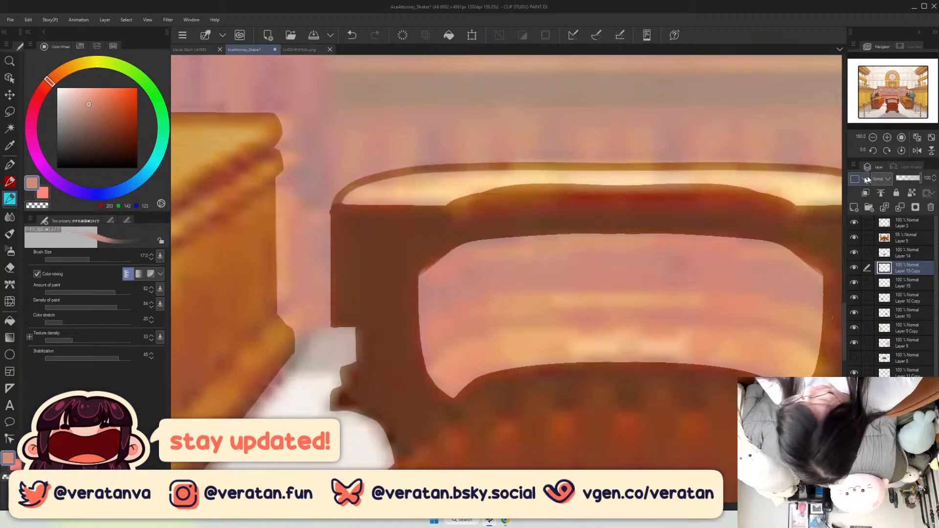
key("ctrl+0")
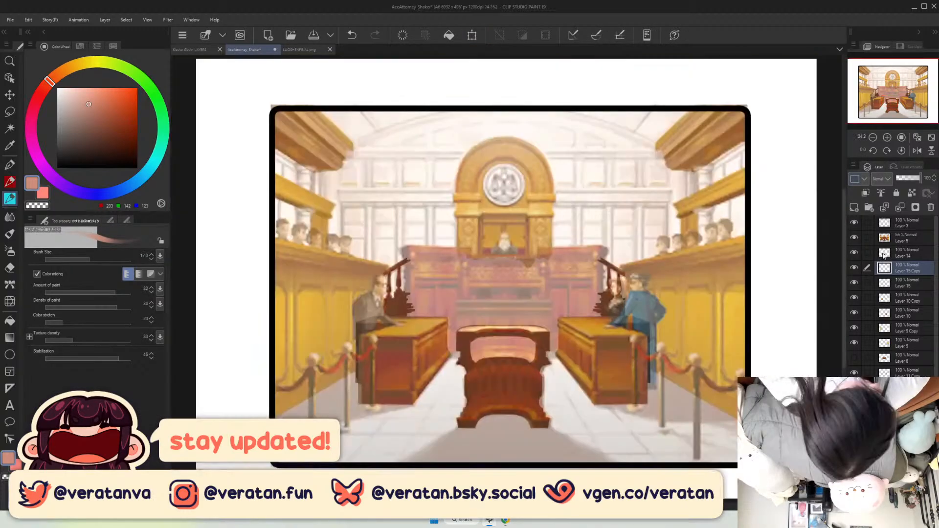
key("ctrl+v")
key("ctrl+v")
key("ctrl+v")
key("ctrl+v")
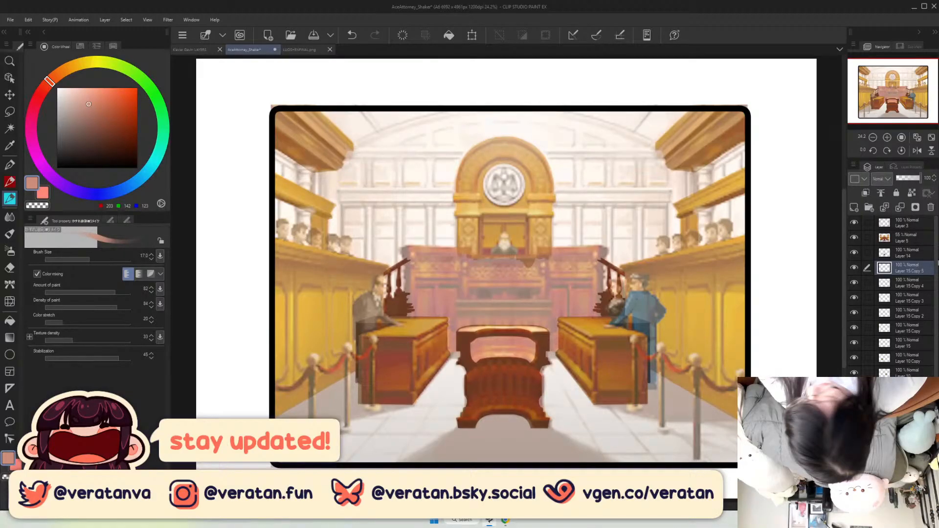
key("ctrl+z")
key("ctrl+z")
key("ctrl+z")
key("ctrl+z")
key("ctrl+z")
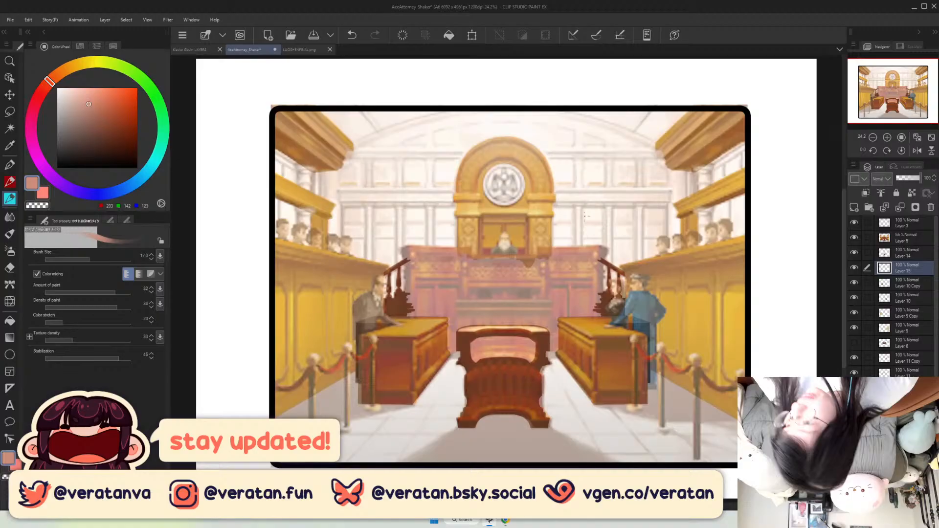
Hide the reference and fill the outlined surface behind the top rail with the sampled light brown, using the G-pen.
scroll(501, 335, "up", 8)
left_click(854, 239)
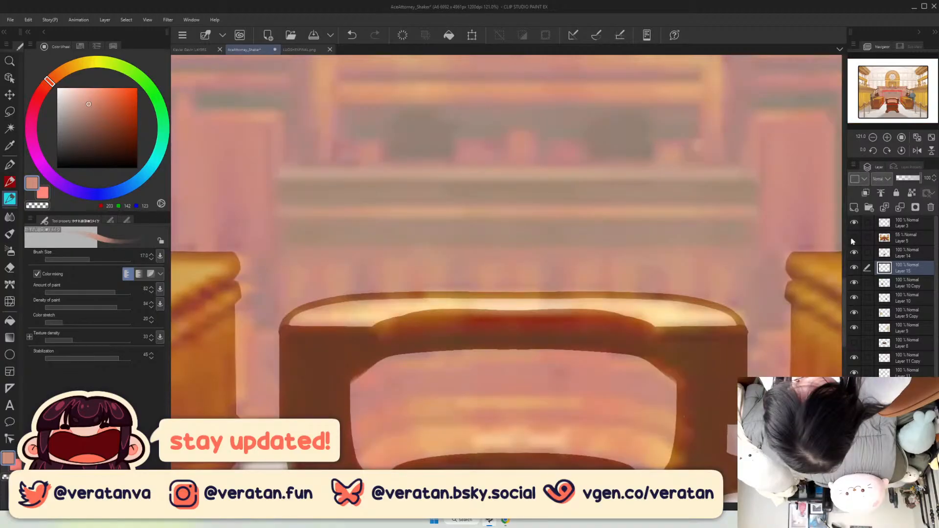
left_click(635, 294, "alt")
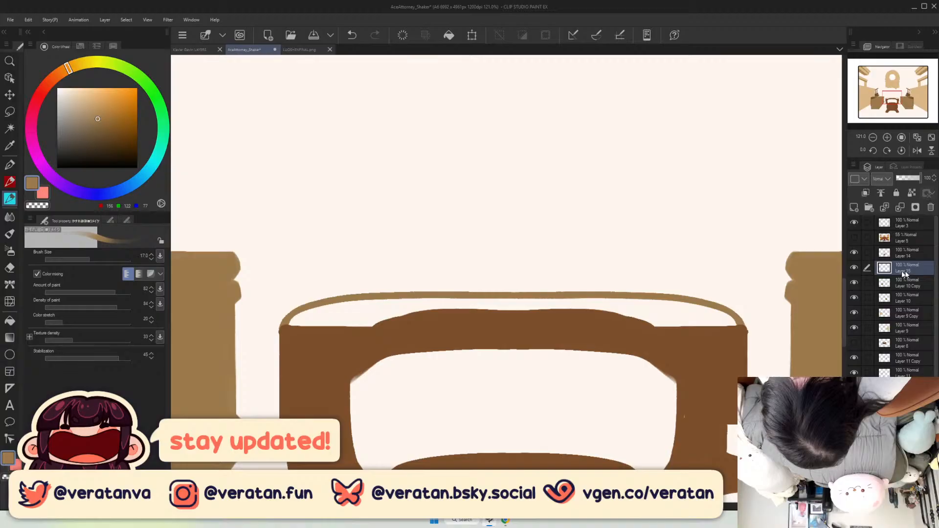
key("p")
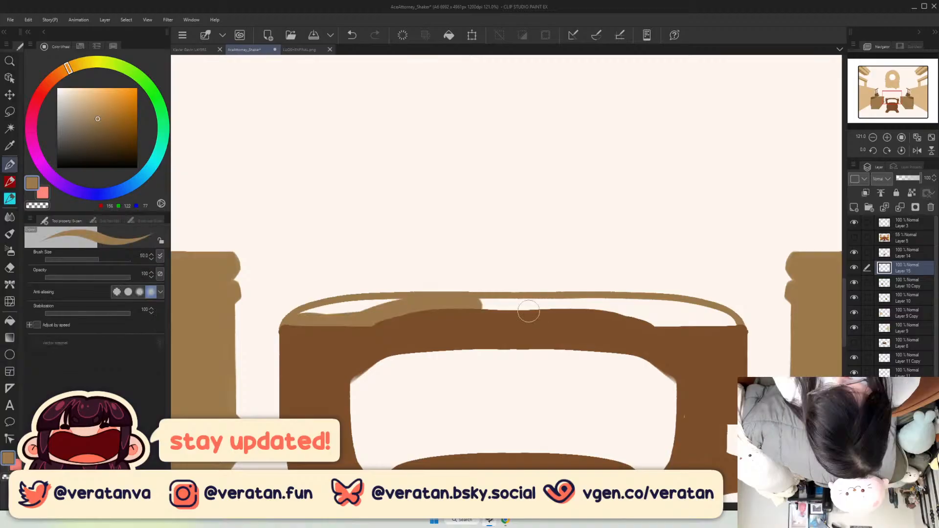
left_click_drag(372, 314, 683, 321)
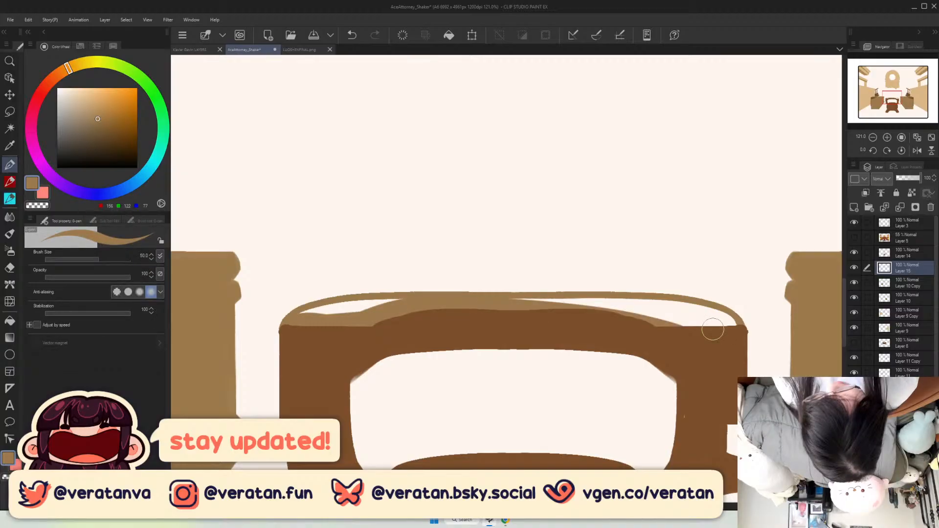
left_click_drag(526, 304, 702, 331)
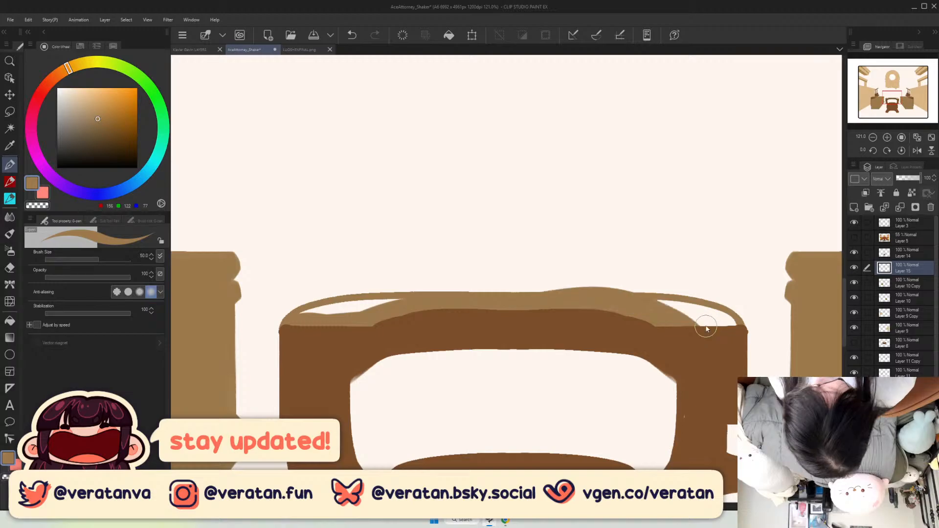
mouse_move(661, 305)
left_mouse_down()
mouse_move(717, 348)
mouse_move(736, 339)
left_mouse_up()
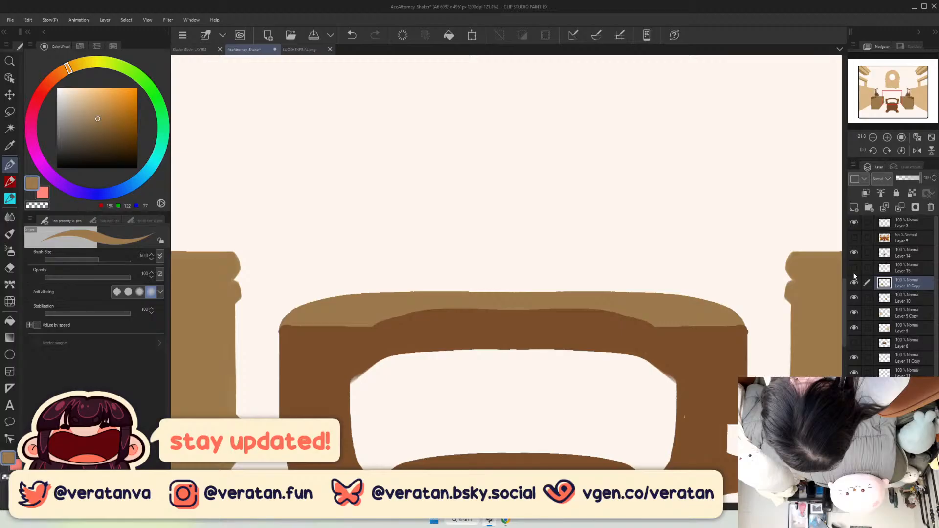
left_click(855, 268)
Touch up the stray gap and the upper corner of the stand's opening with dark brown on the frame's layer.
left_click(906, 253)
left_click(697, 431, "alt")
left_click_drag(684, 416, 687, 443)
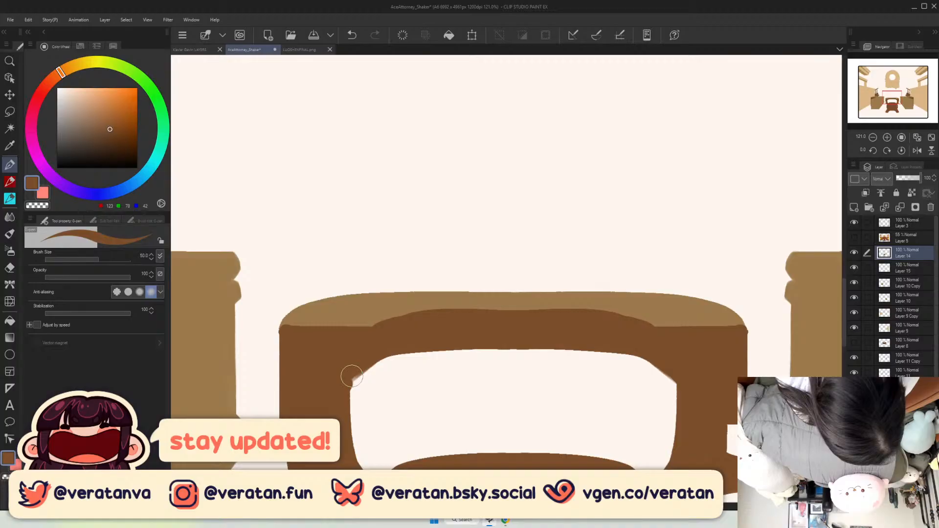
left_click_drag(352, 376, 344, 383)
Smooth the top rail's upper edge with dark brown on the frame's layer, using the color-mixing brush.
left_click(906, 268)
left_click(675, 307, "alt")
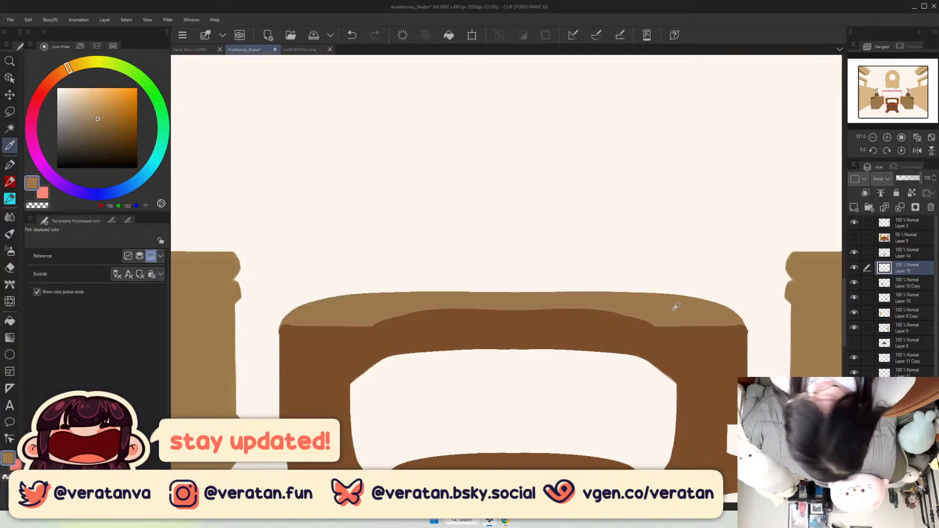
left_click(675, 332)
left_click(906, 253)
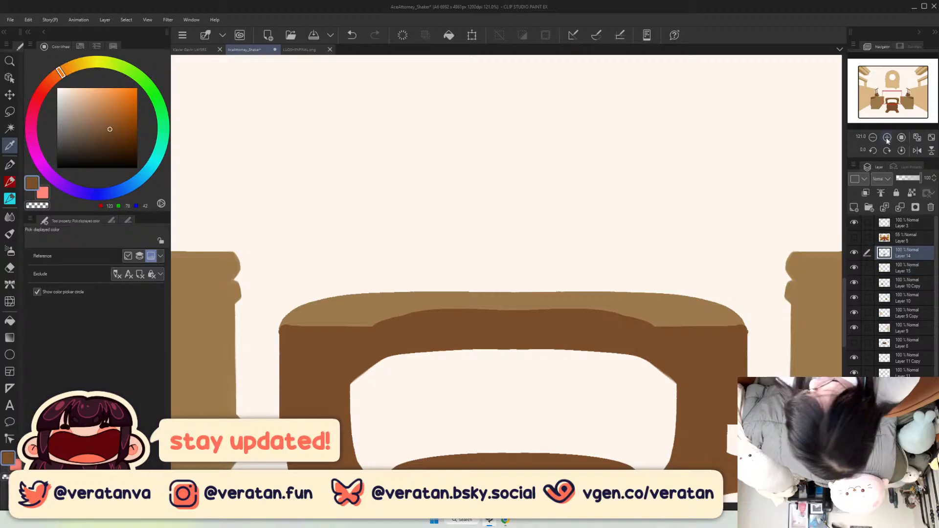
left_click(887, 138)
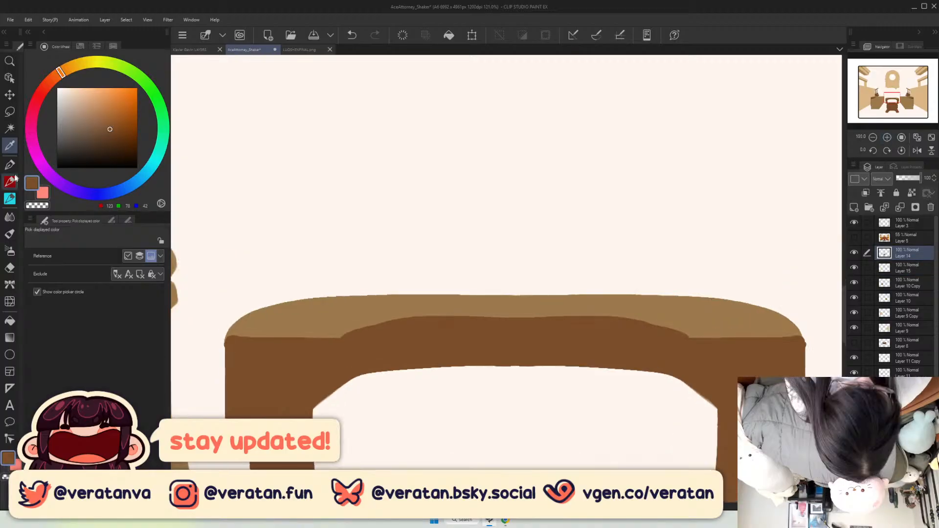
left_click(9, 199)
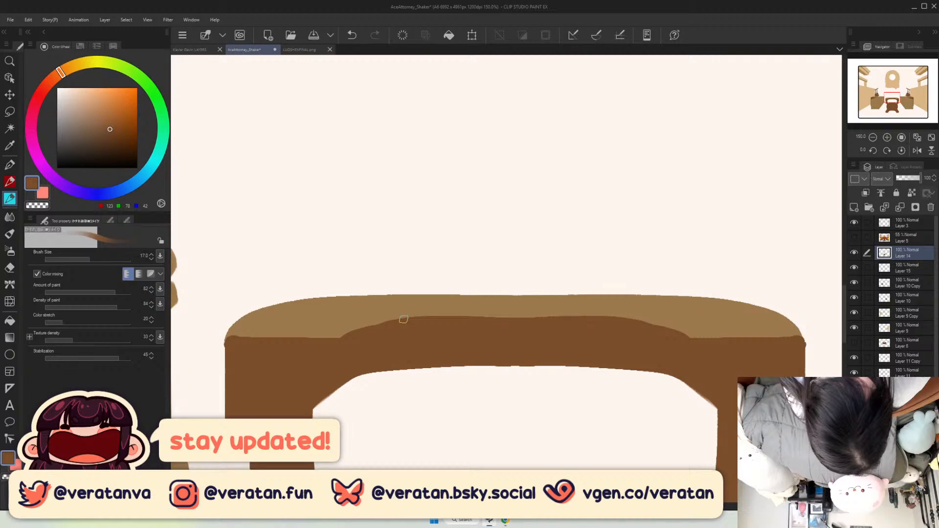
key("ctrl+z")
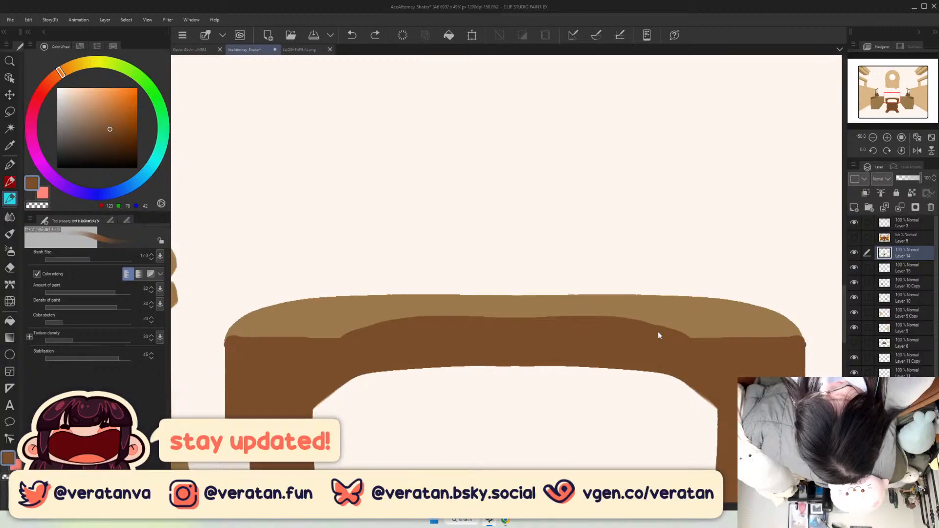
left_click_drag(400, 323, 608, 328)
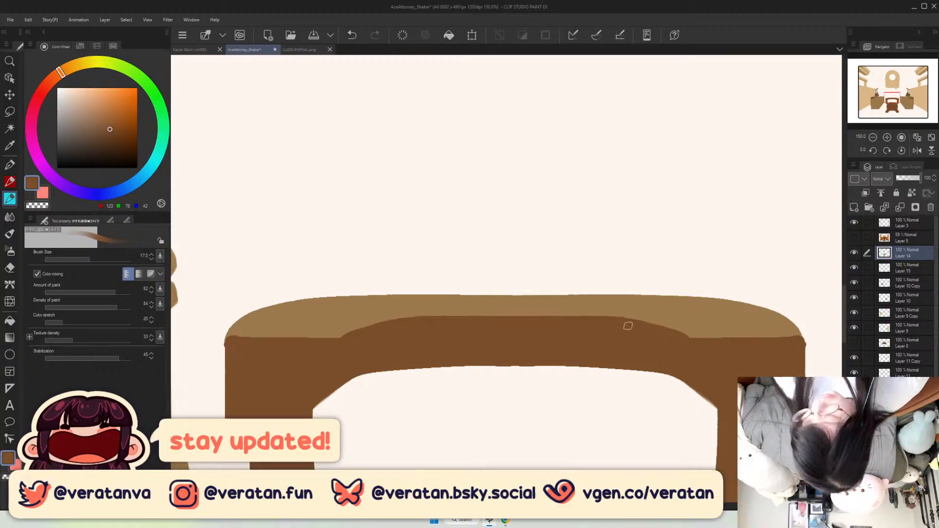
Fill the opening in the witness stand with light brown on the layer beneath the frame, using the G-pen.
left_click(708, 310, "alt")
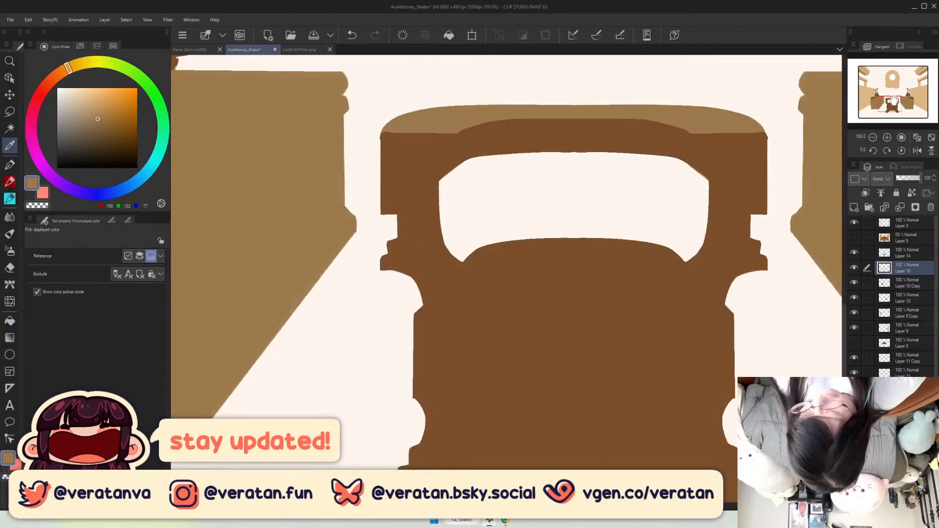
left_click(446, 239)
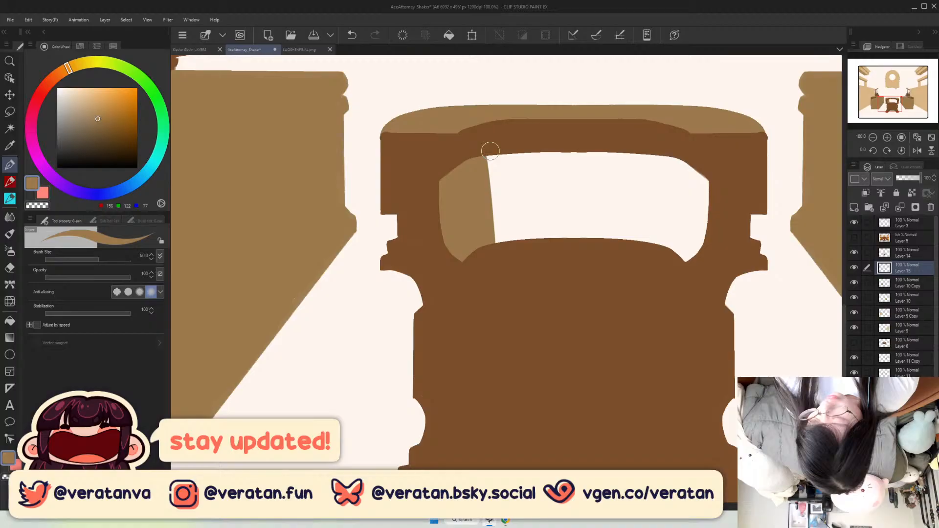
mouse_move(490, 150)
left_mouse_down()
mouse_move(623, 244)
mouse_move(693, 240)
left_mouse_up()
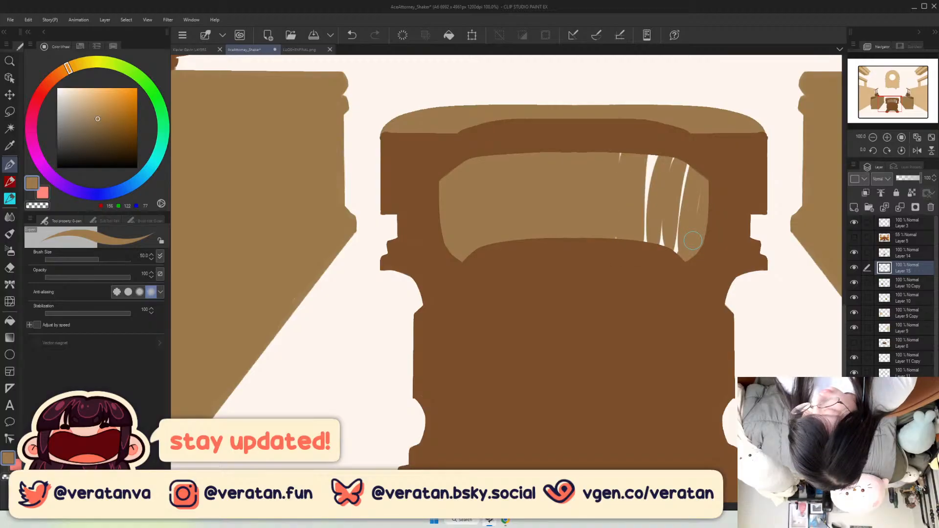
Show the dark brown bench layer and the reference at 34% opacity, and add a new layer directly below the reference.
left_click(931, 137)
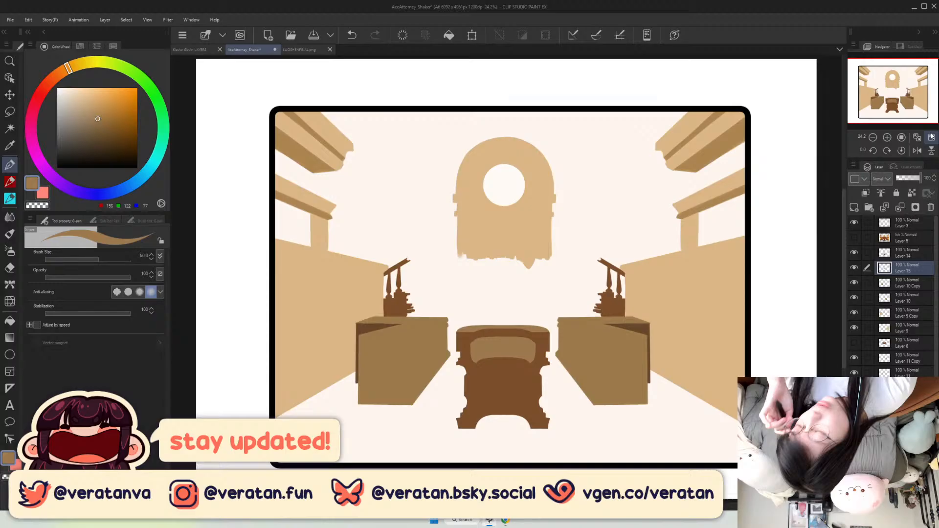
left_click(854, 342)
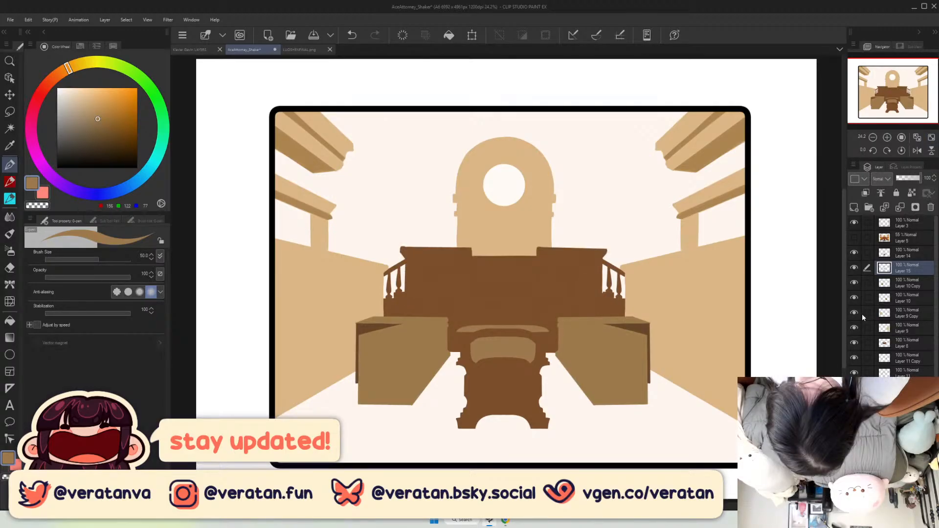
left_click(855, 238)
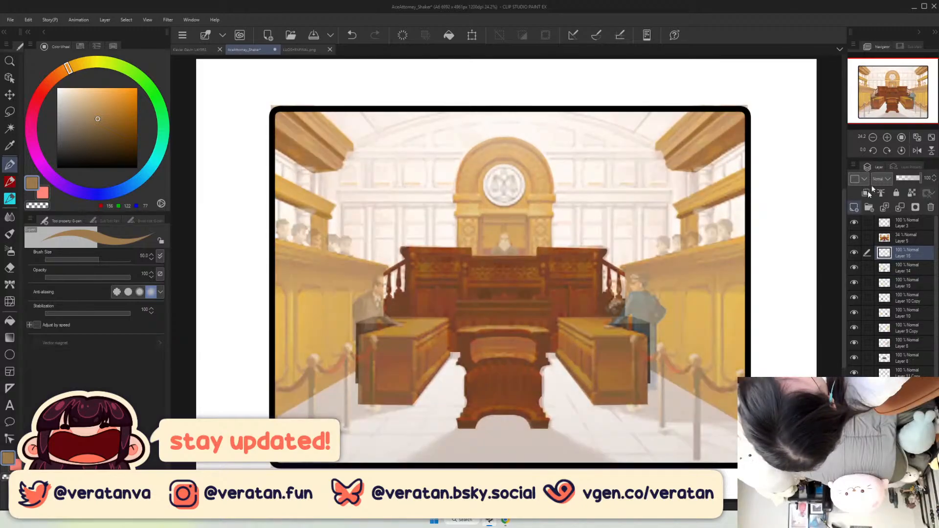
Raise the reference layer's opacity to 100% around the rope barrier and choose a pale yellow drawing color.
left_click(888, 137)
left_click(902, 109)
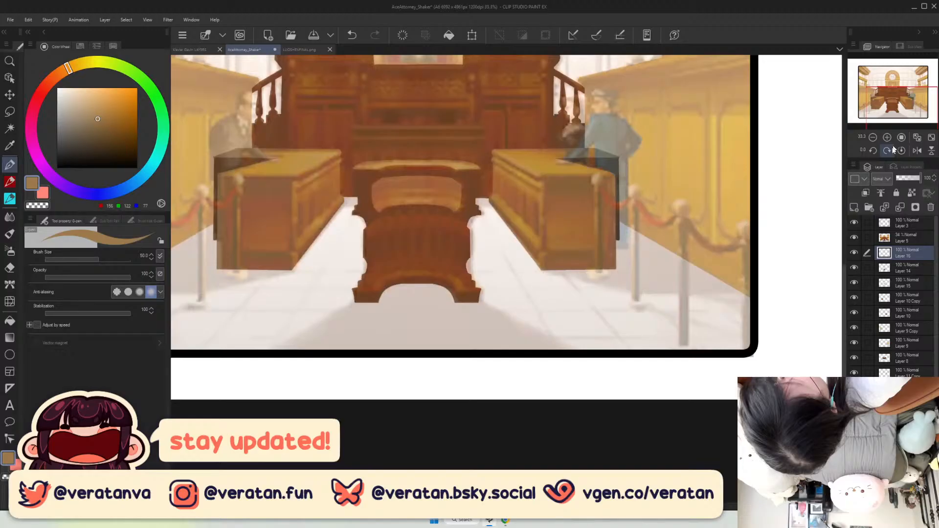
left_click(888, 138)
left_click_drag(907, 108, 907, 98)
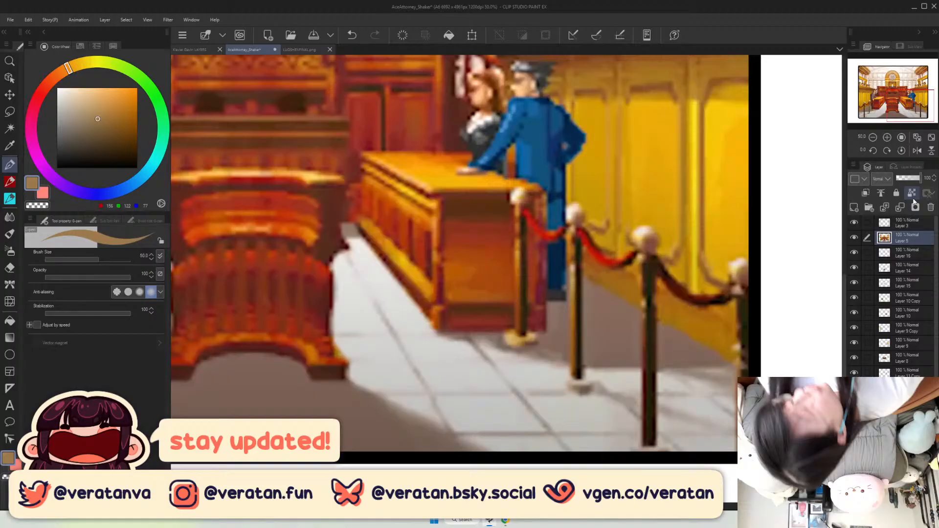
left_click(76, 64)
left_click_drag(93, 93, 97, 79)
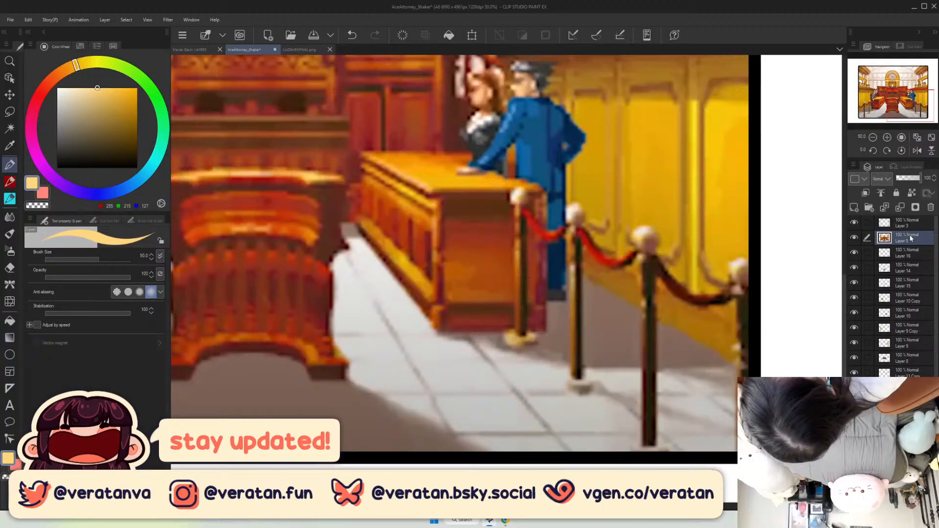
Set the G-pen size to 120 and stamp the round knob of the barrier post in front of the desk on the new layer.
left_click(908, 252)
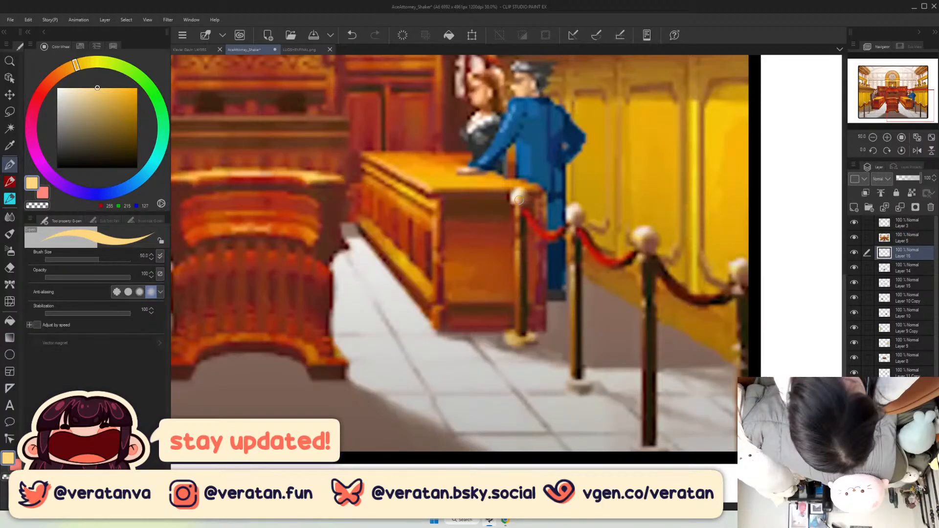
key("bracketright")
key("bracketright")
key("bracketright")
key("bracketright")
key("bracketright")
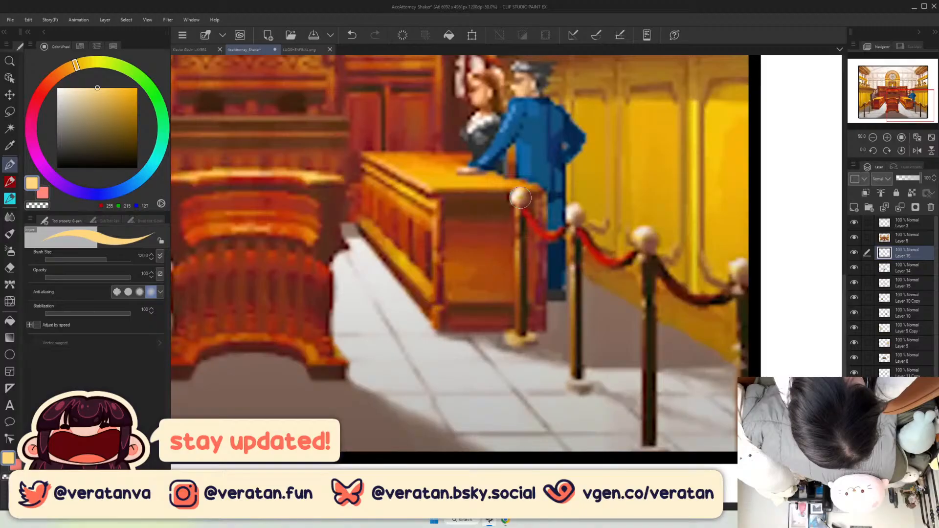
left_click(520, 197)
Lower the reference layer's opacity to 46% and add a new layer beneath the layer with the post's knob.
left_click(906, 238)
left_click(908, 178)
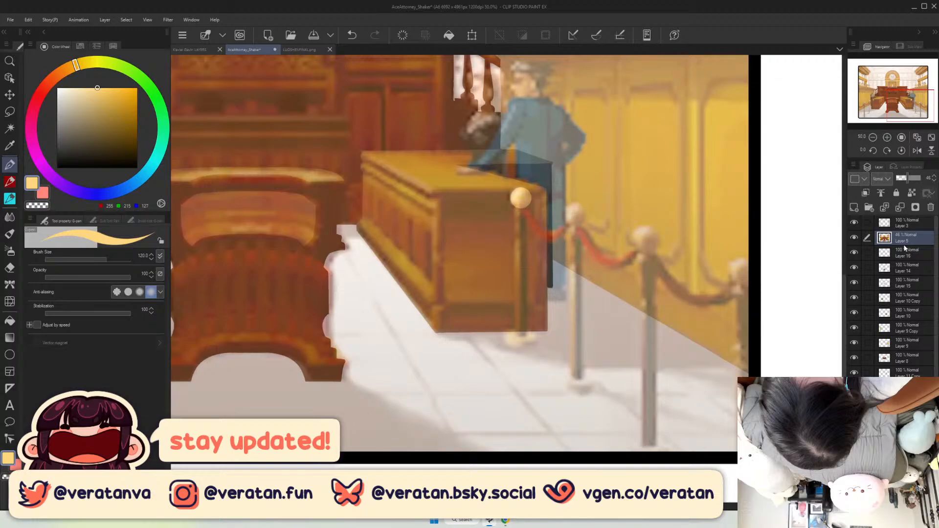
left_click(905, 250)
scroll(610, 218, "up", 1)
left_click(12, 186)
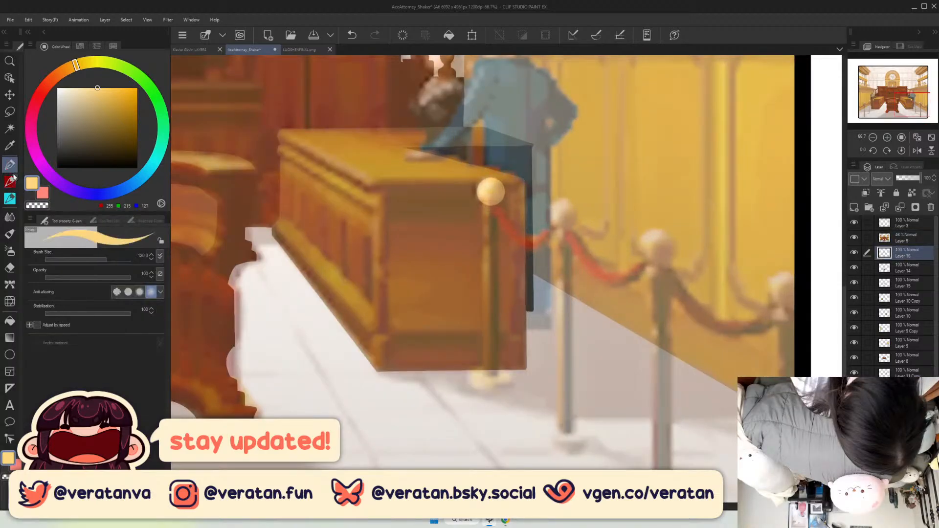
left_click(10, 165)
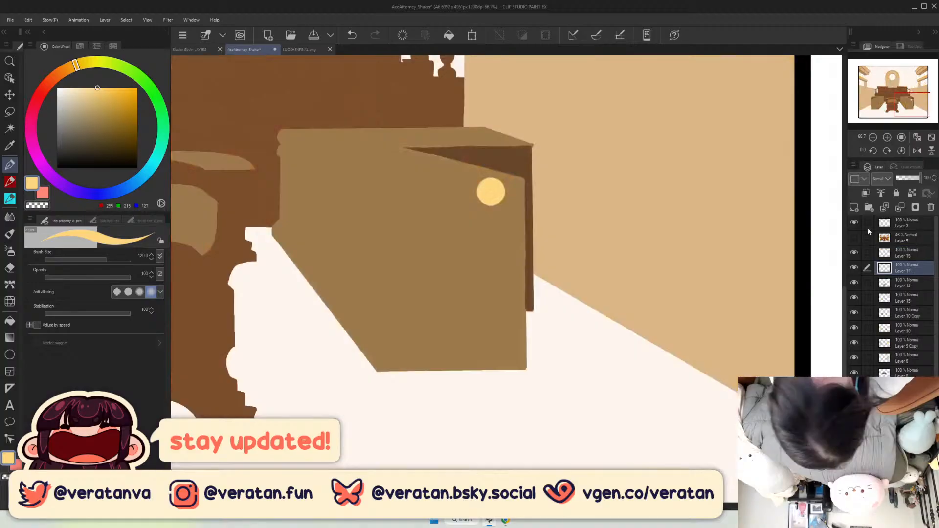
Pick the dark brown of the desk's recessed back panel as the drawing color.
left_click(503, 158, "alt")
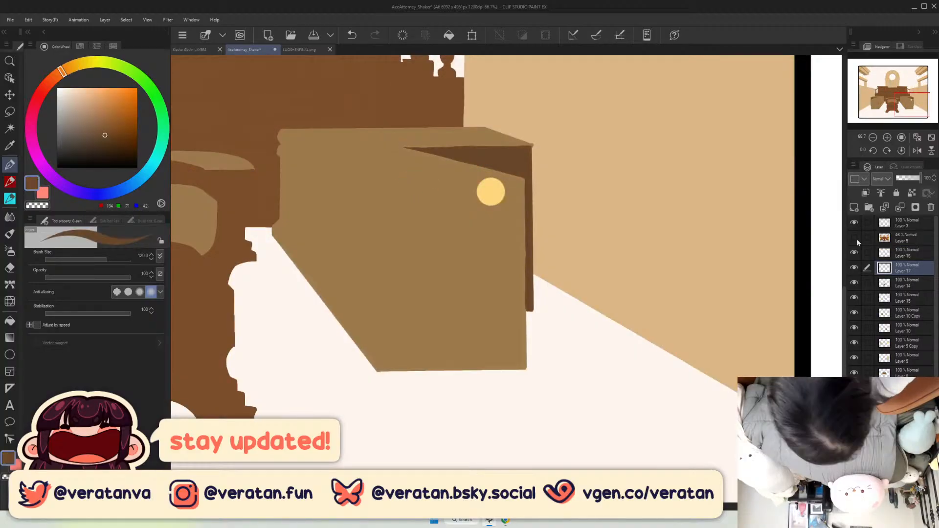
left_click(855, 237)
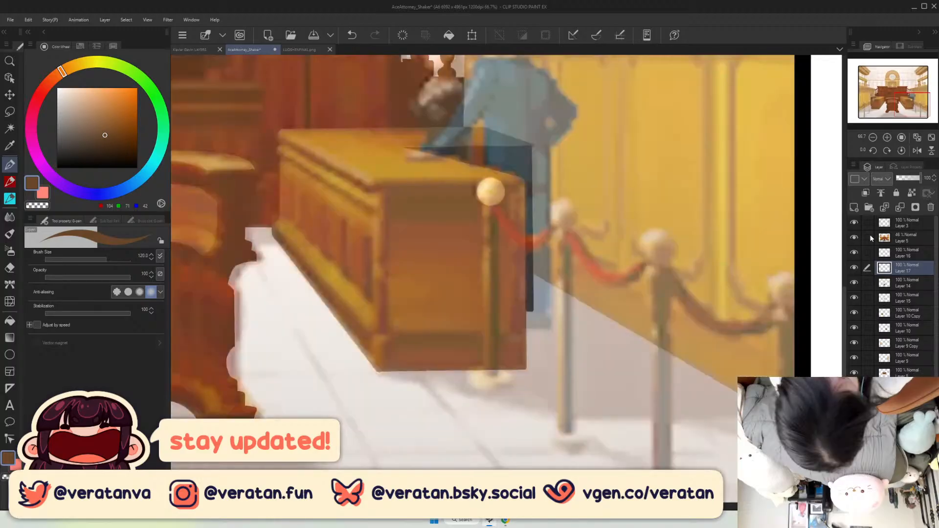
key("i")
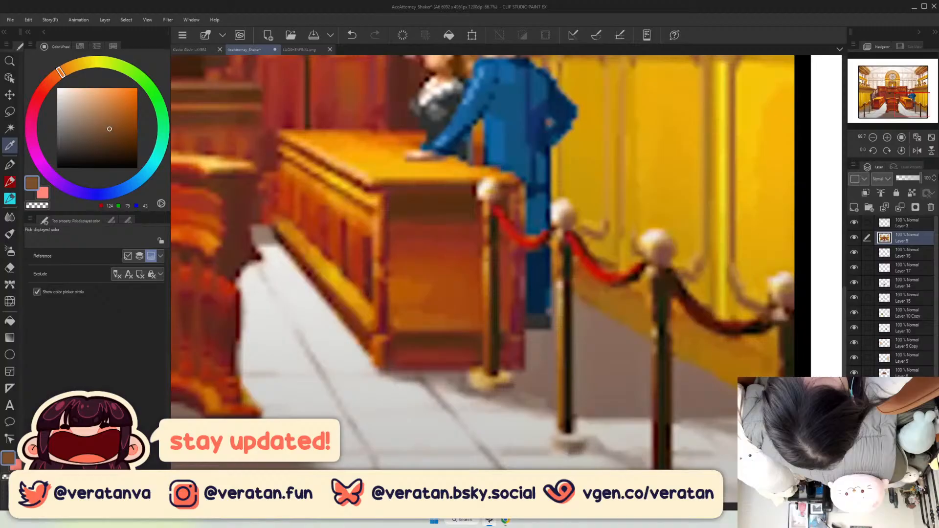
left_click(470, 148)
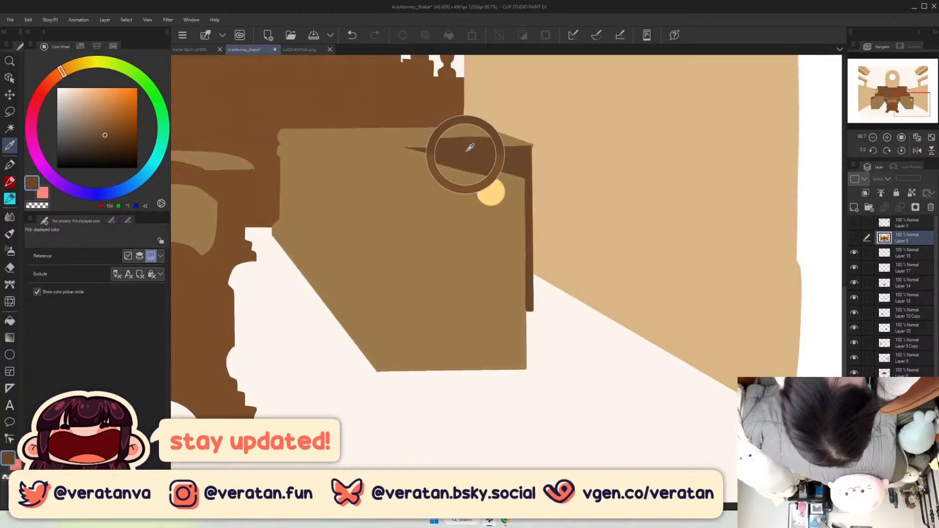
left_click_drag(470, 148, 420, 186)
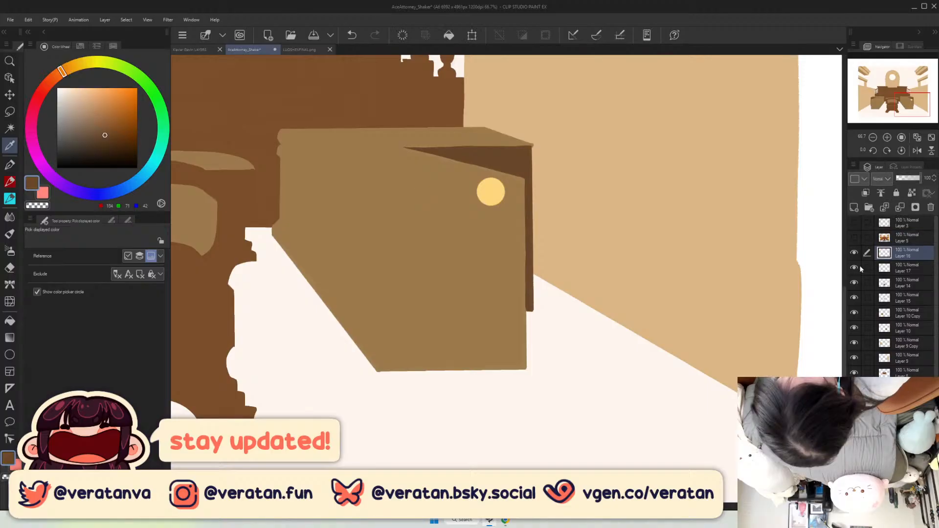
Show the reference at 46% opacity and draw the barrier post's dark brown vertical pole on the layer beneath the knob's layer.
left_click(891, 267)
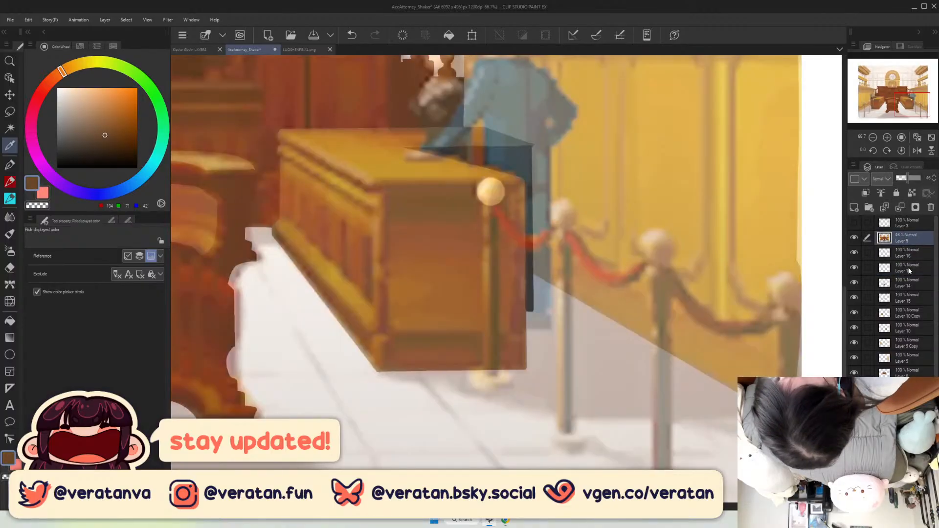
left_click(904, 265)
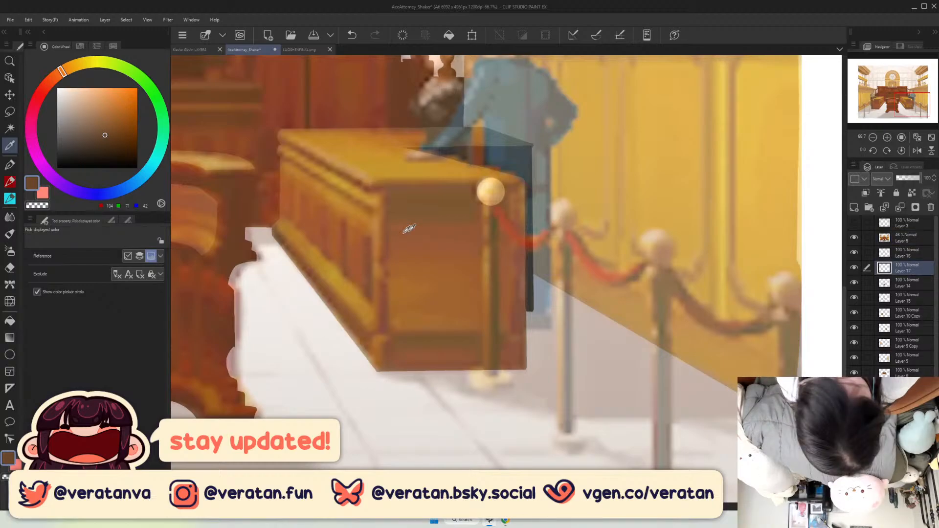
key("p")
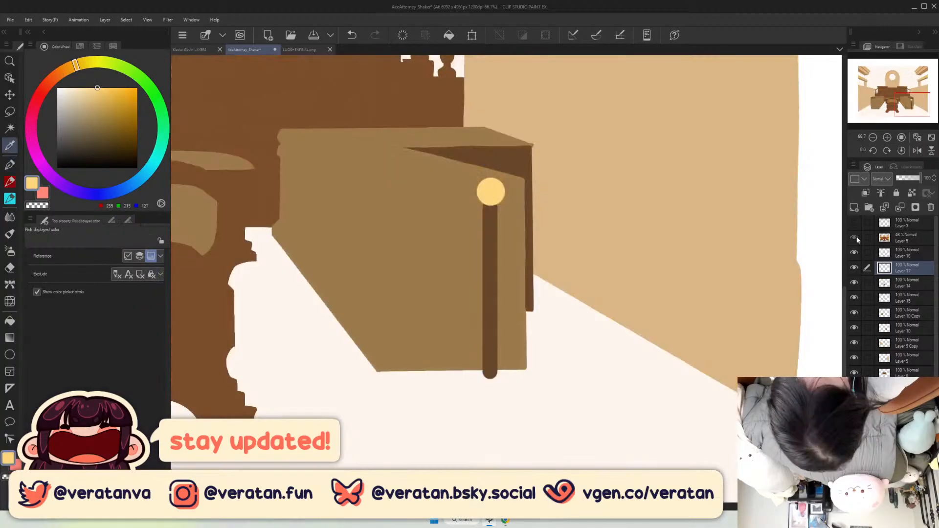
Show the reference again and merge the pale yellow knob's layer into the pole's layer below.
left_click(855, 238)
left_click(859, 254)
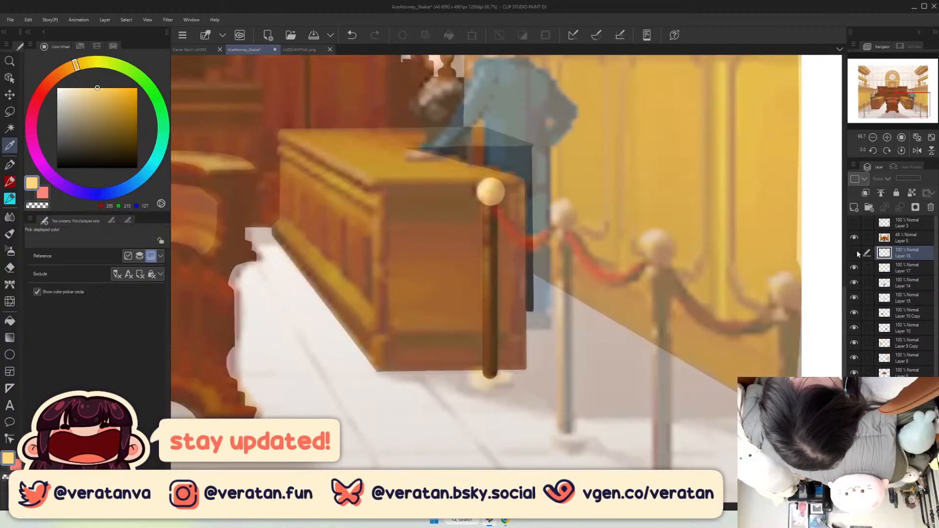
left_click_drag(907, 105, 905, 108)
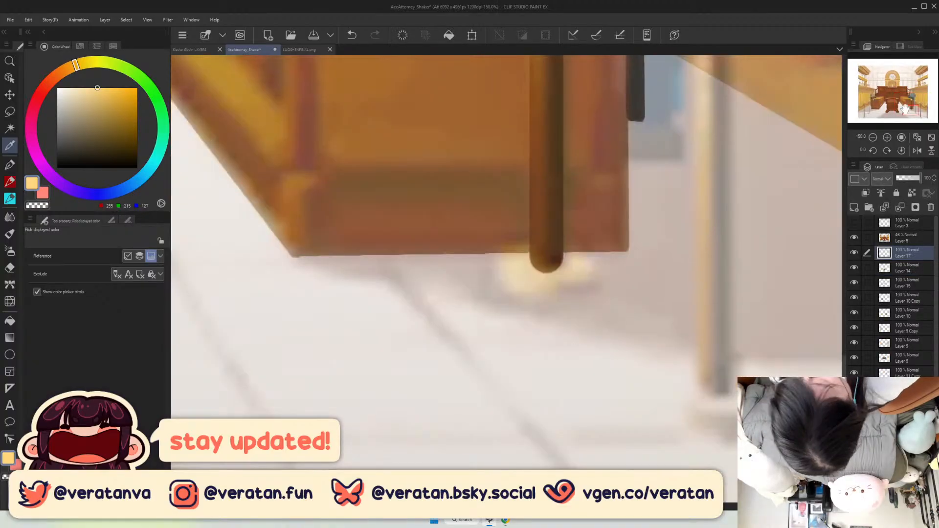
Set the G-pen size to 20 and draw a pale yellow curved band across the pole's foot, undoing the stray base strokes.
left_click(10, 165)
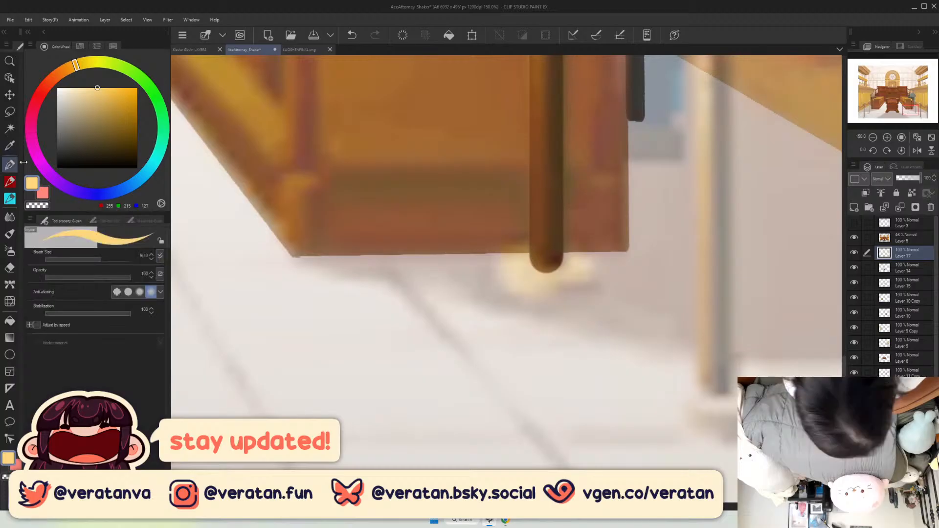
key("ctrl+plus")
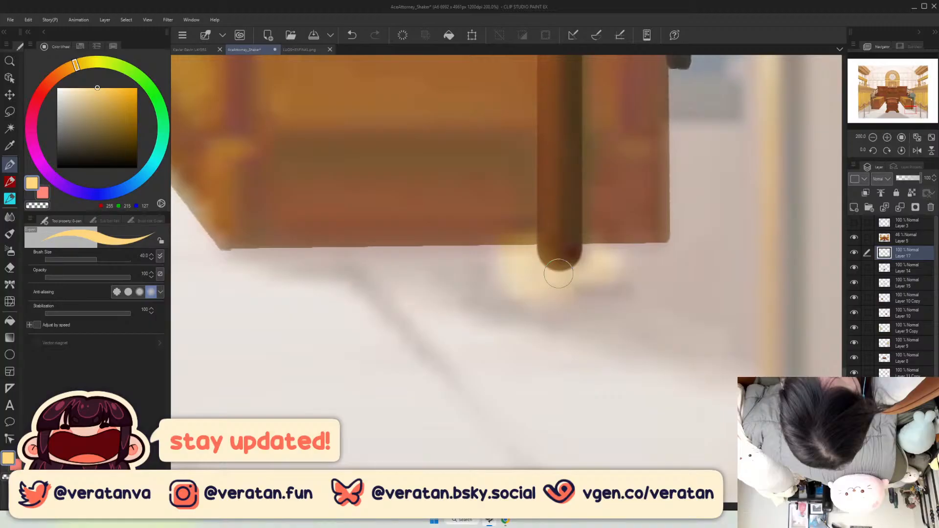
key("bracketleft")
left_click_drag(581, 252, 495, 279)
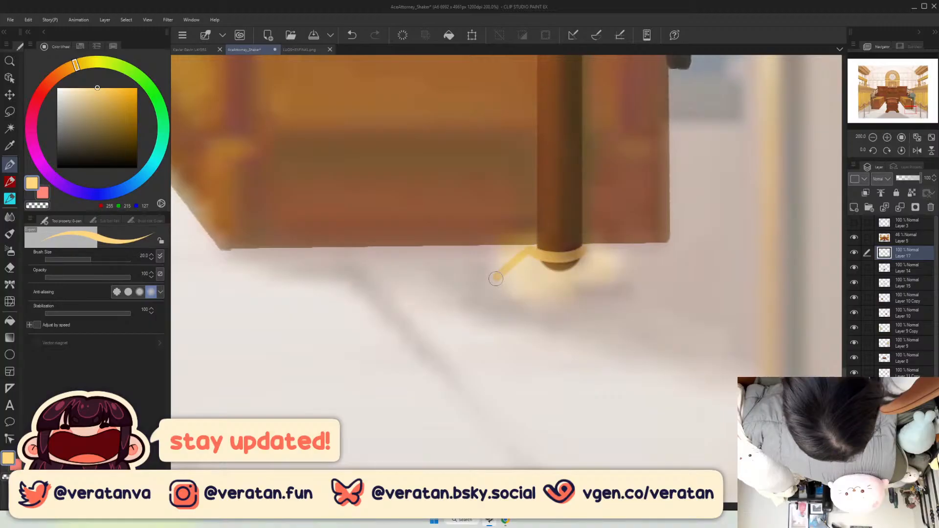
left_click_drag(495, 278, 527, 308)
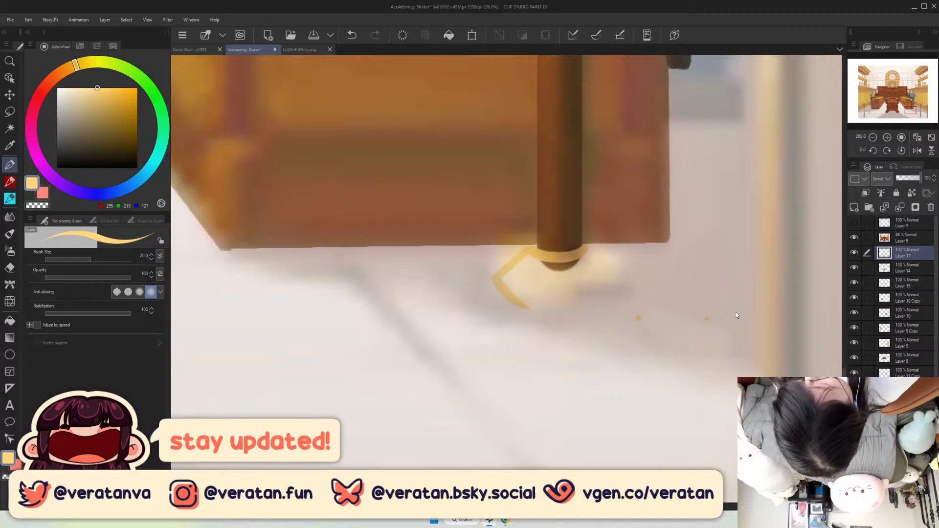
key("ctrl+z")
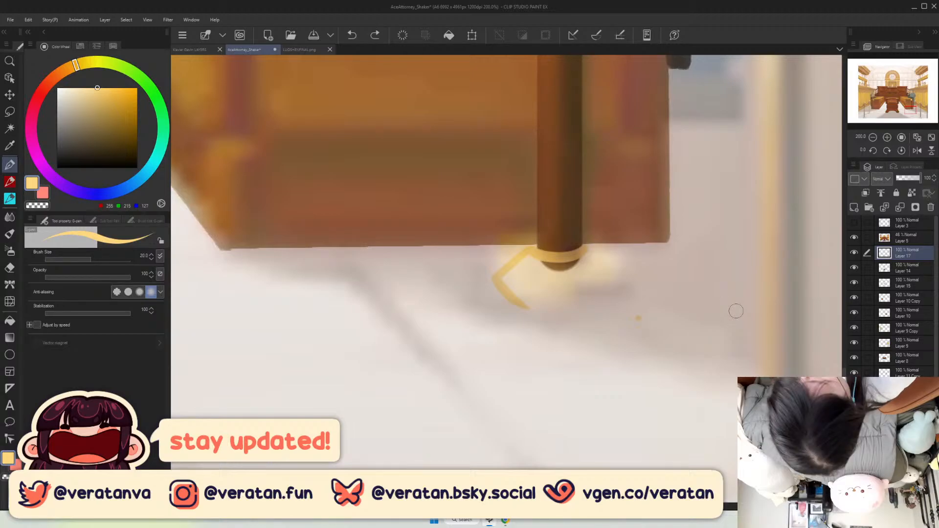
Raise the reference layer's opacity to 100%, move it directly below the barrier post's layer, and make the post's layer active.
left_click(906, 238)
left_click_drag(909, 178, 922, 178)
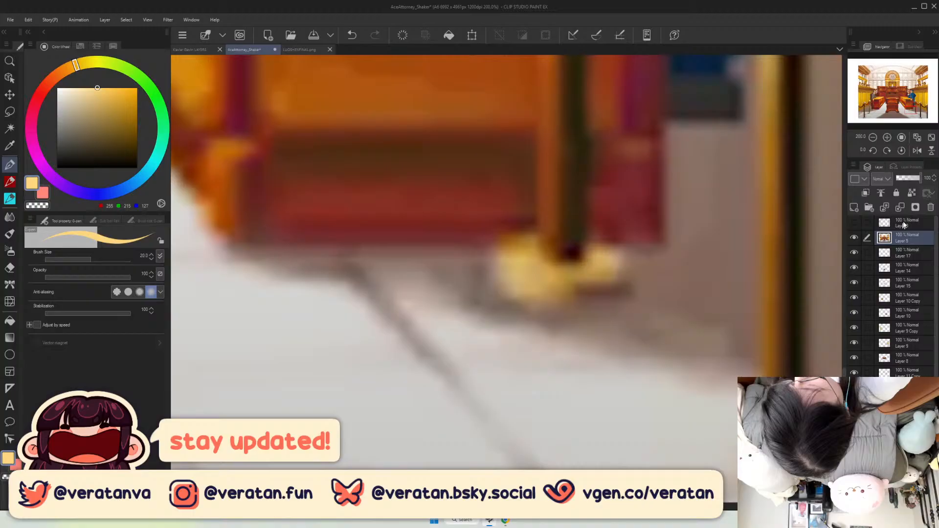
key("ctrl+0")
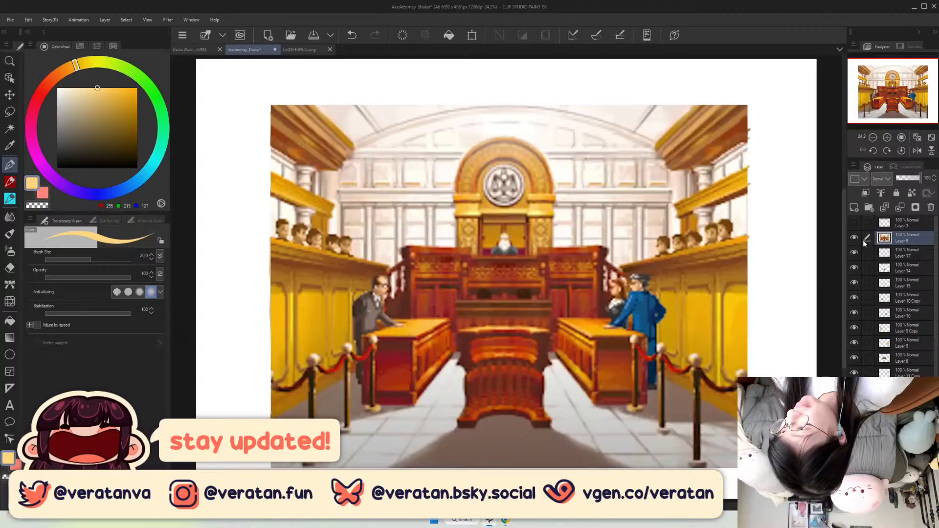
scroll(906, 112, "up", 6)
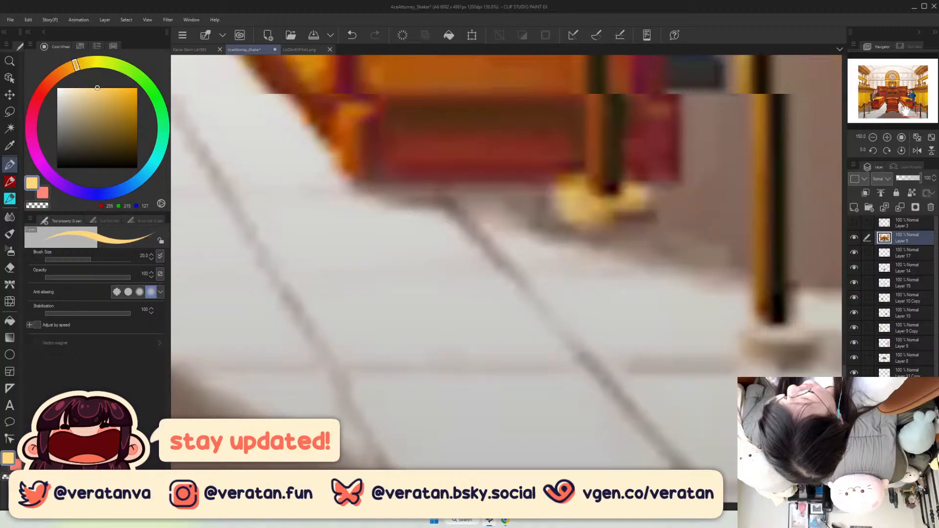
left_click_drag(905, 112, 908, 109)
left_click_drag(911, 239, 912, 259)
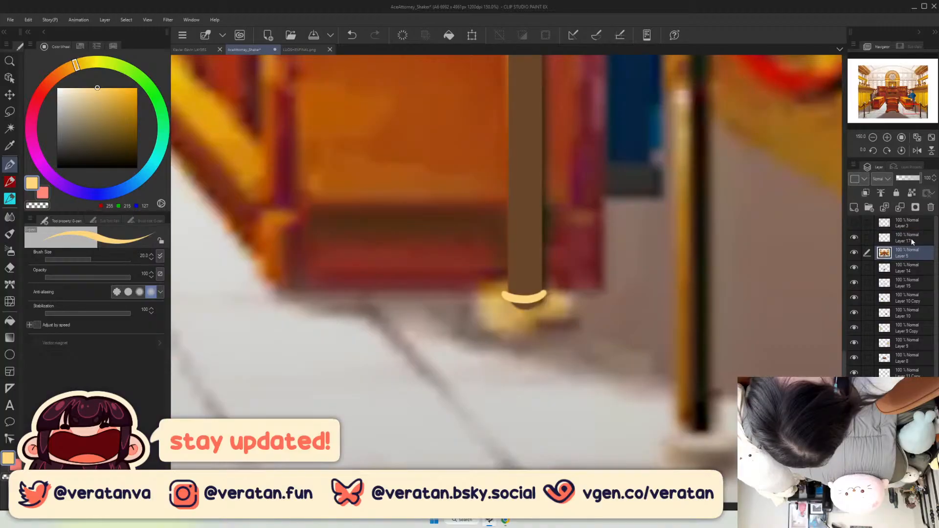
left_click(913, 243)
Try to outline the post's rounded base around the curved band with pale yellow strokes at pen size 20.
scroll(904, 140, "up", 1)
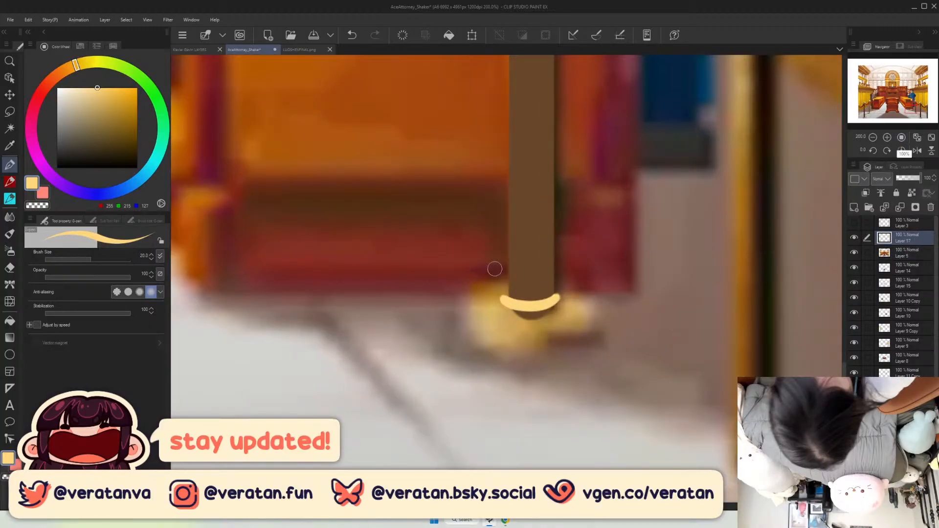
mouse_move(507, 279)
left_mouse_down()
mouse_move(478, 290)
mouse_move(472, 319)
left_mouse_up()
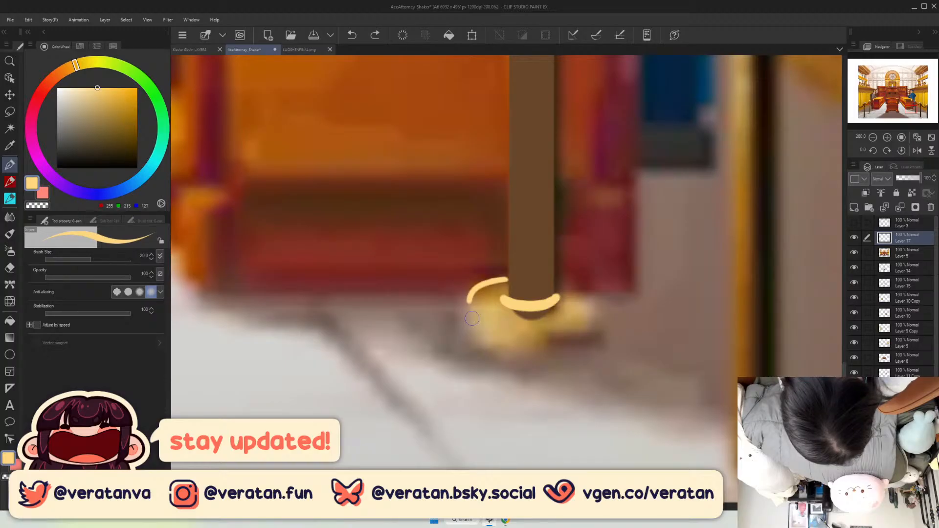
key("ctrl+z")
left_click_drag(561, 291, 507, 278)
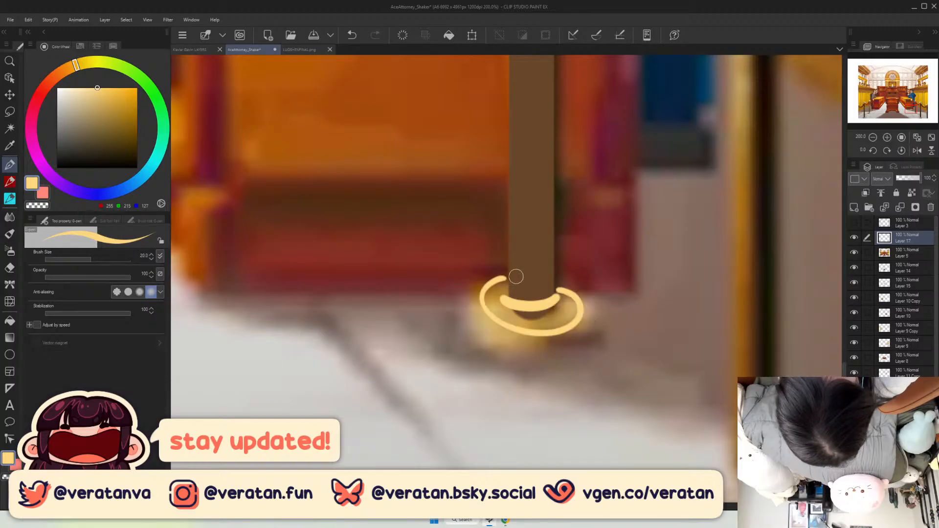
key("ctrl+z")
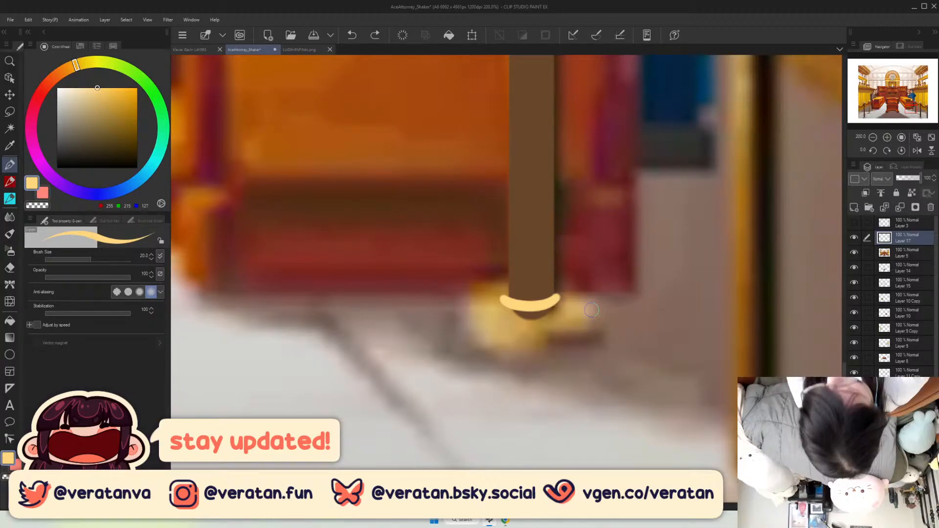
left_click_drag(507, 291, 464, 307)
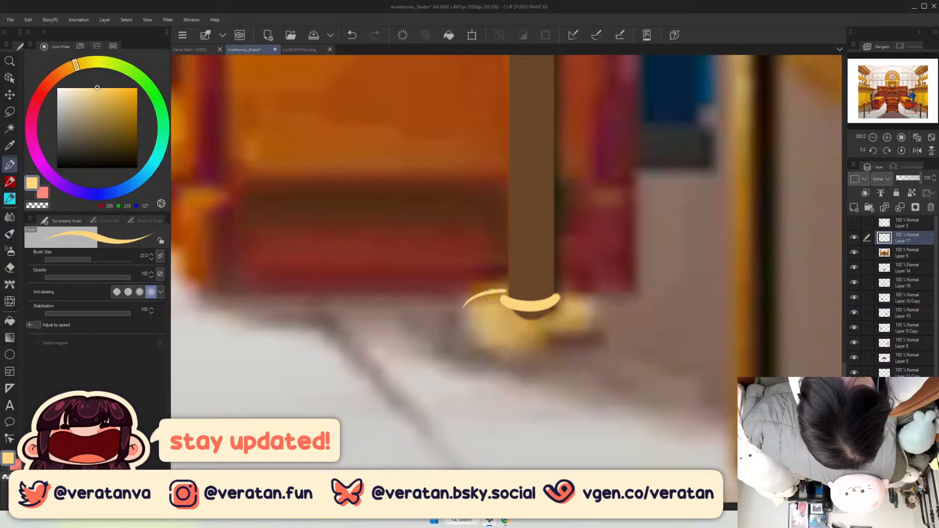
key("ctrl+z")
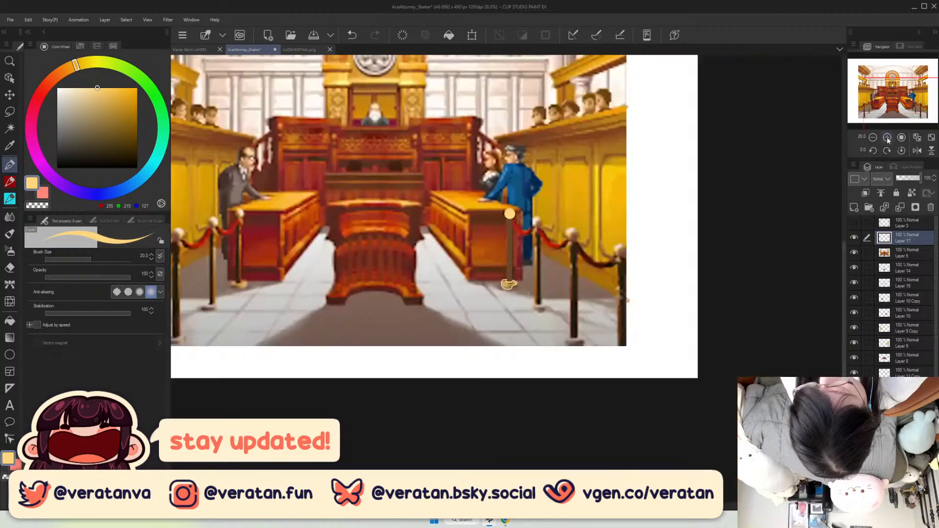
Try to outline the base as a wider oval starting from the pole's left edge, still at pen size 20.
left_click(888, 137)
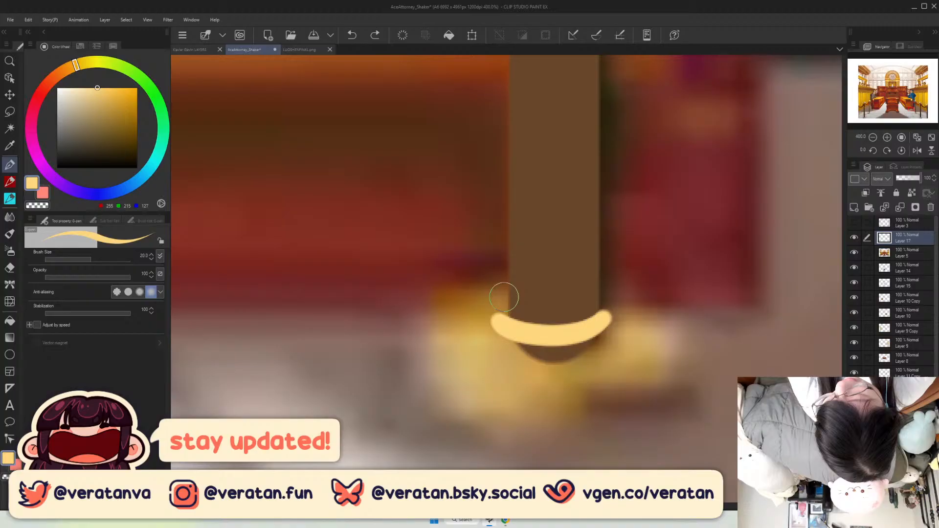
left_click_drag(504, 297, 612, 300)
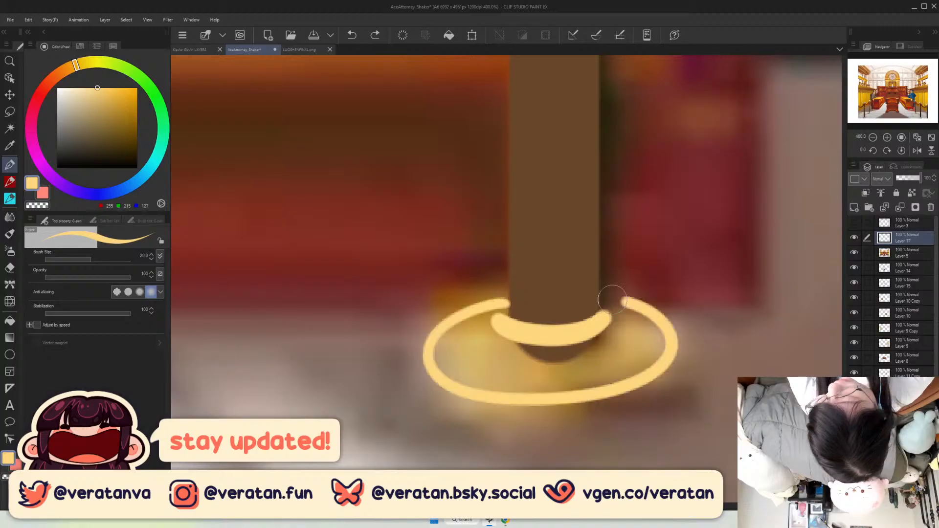
key("ctrl+z")
left_click_drag(509, 302, 446, 370)
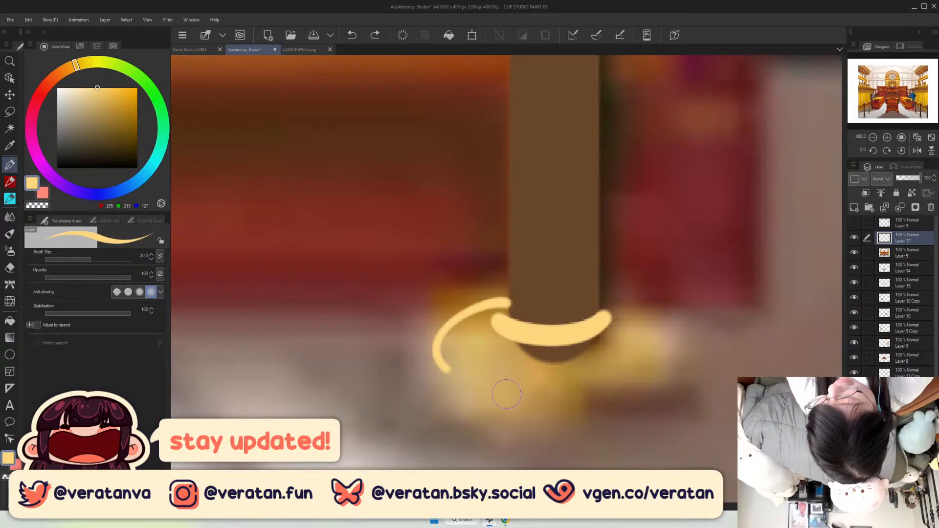
key("ctrl+z")
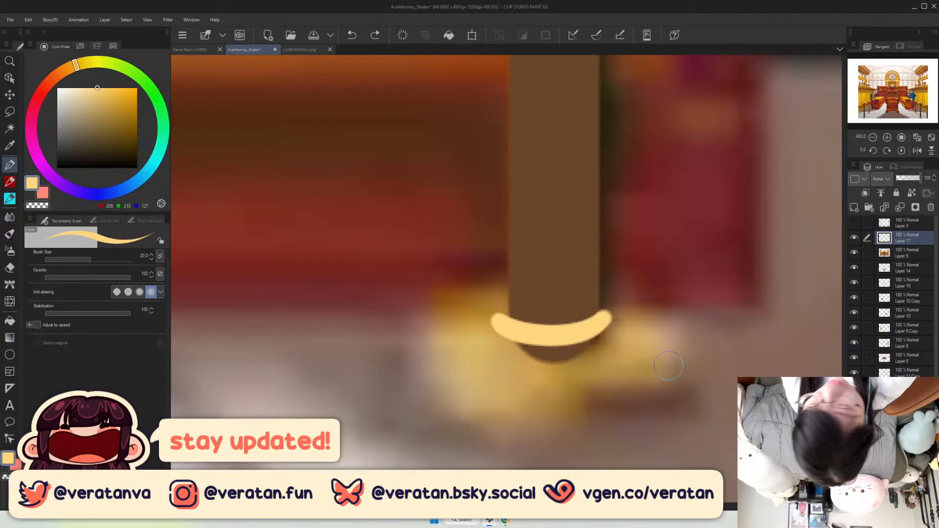
Reduce the G-pen size to 15 and try out thinner curved outlines for the left side of the post's base.
key("bracketleft")
key("bracketleft")
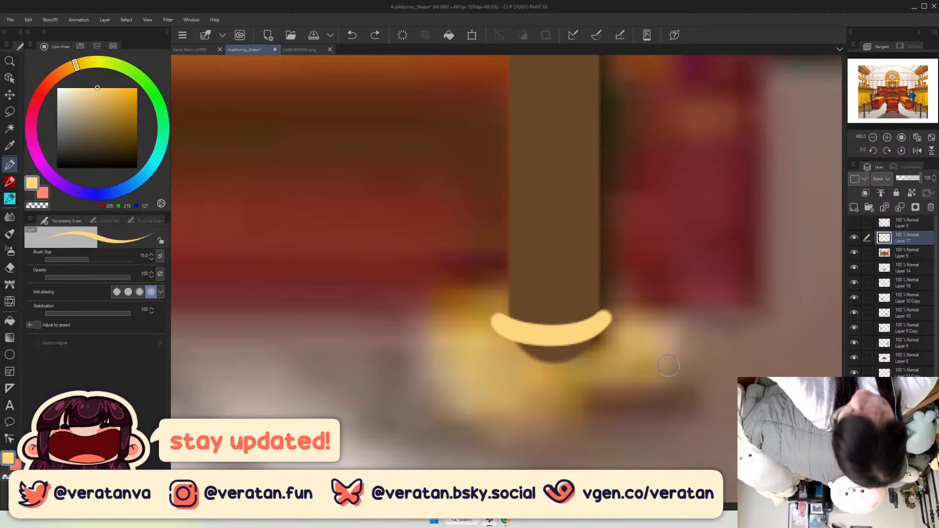
mouse_move(508, 294)
left_mouse_down()
mouse_move(442, 315)
mouse_move(477, 384)
left_mouse_up()
key("ctrl+z")
left_click_drag(512, 296, 437, 376)
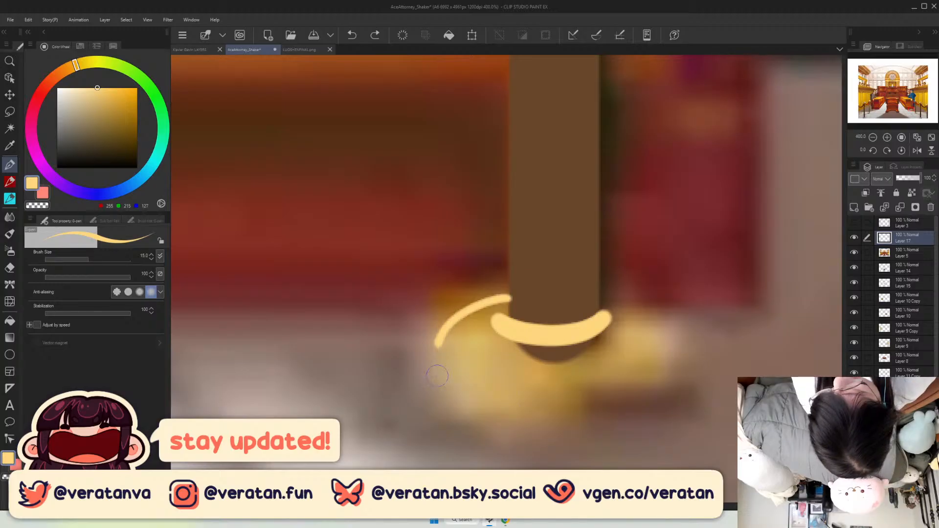
key("ctrl+z")
mouse_move(511, 296)
left_mouse_down()
mouse_move(463, 313)
mouse_move(591, 396)
left_mouse_up()
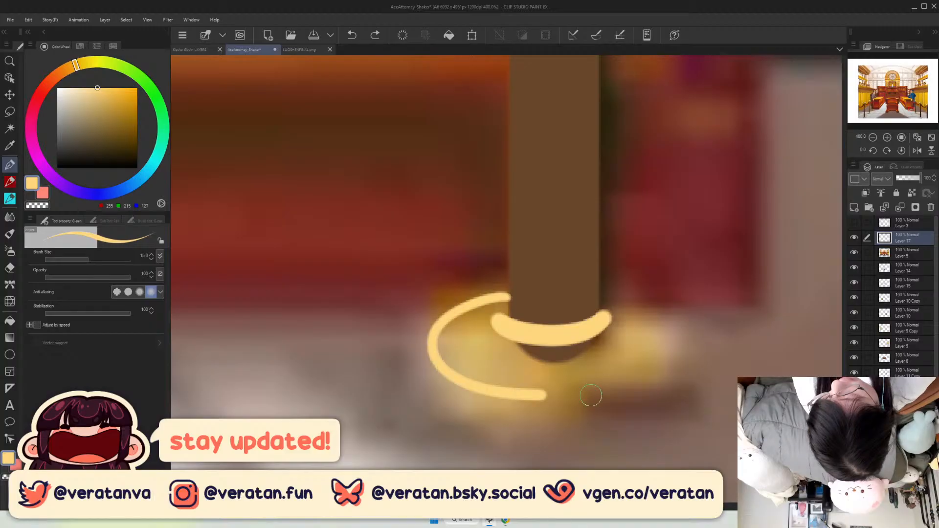
key("ctrl+z")
Try an angular base outline that slopes outward from the pole and drops down a straight left side.
left_click_drag(512, 294, 438, 332)
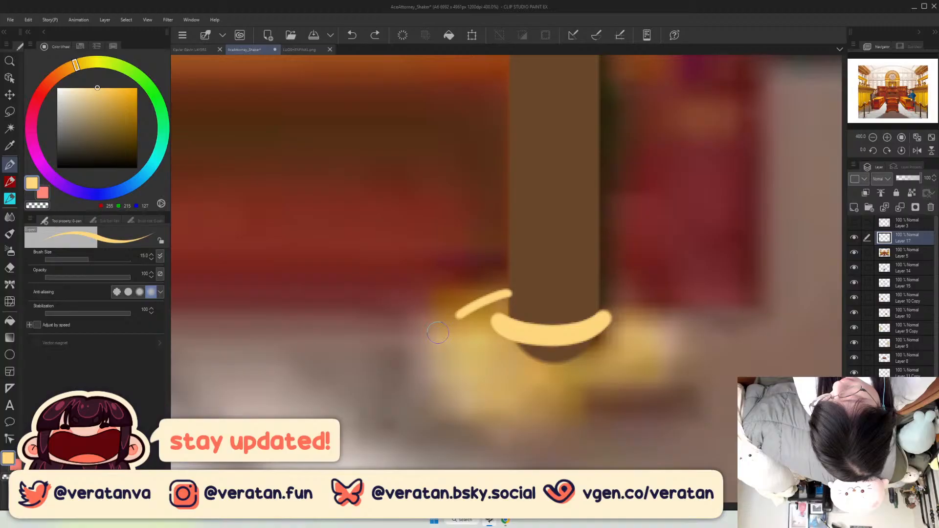
left_click_drag(438, 333, 454, 420)
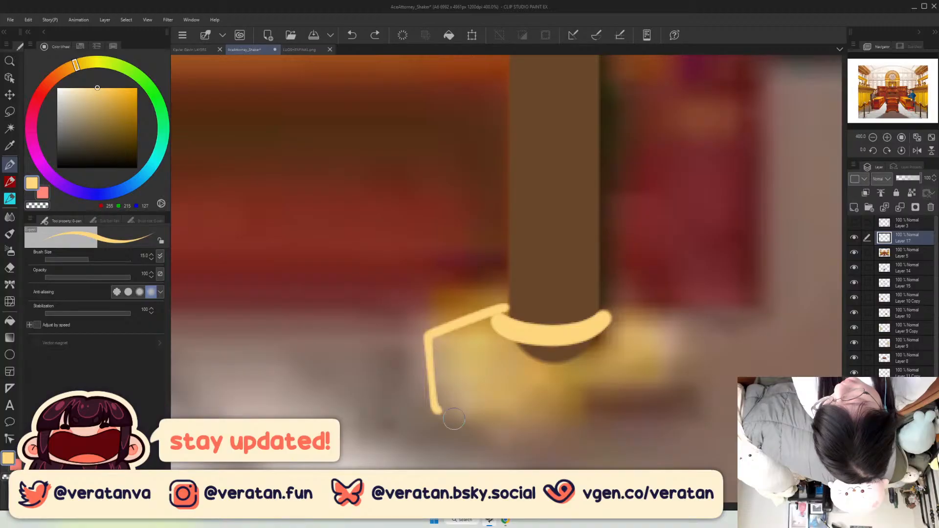
key("ctrl+z")
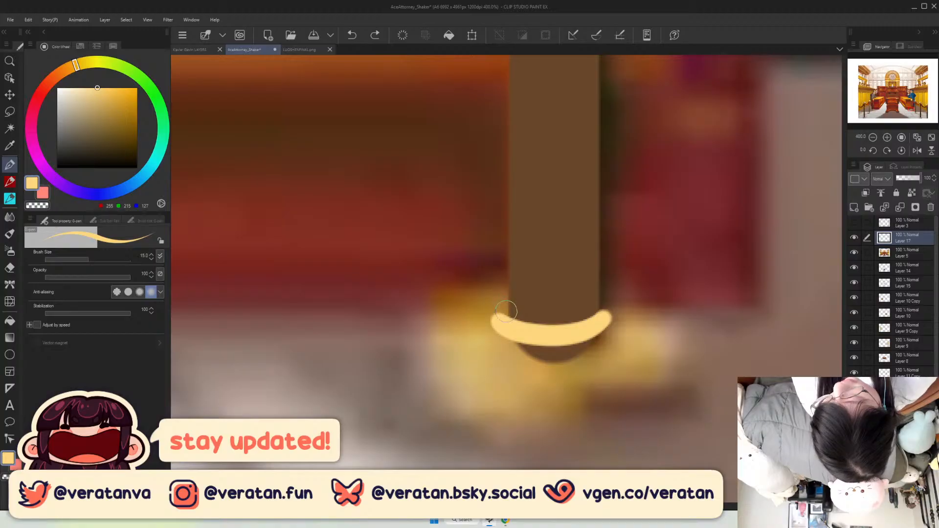
Try straight perspective guide lines running from the courtroom's centre down toward the rope barrier posts' bases.
left_click_drag(503, 313, 495, 309)
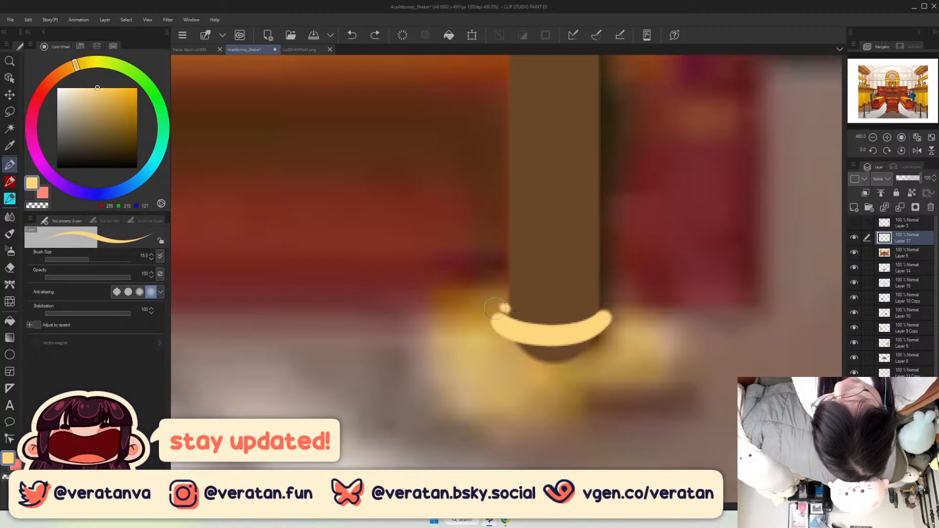
left_click(874, 138)
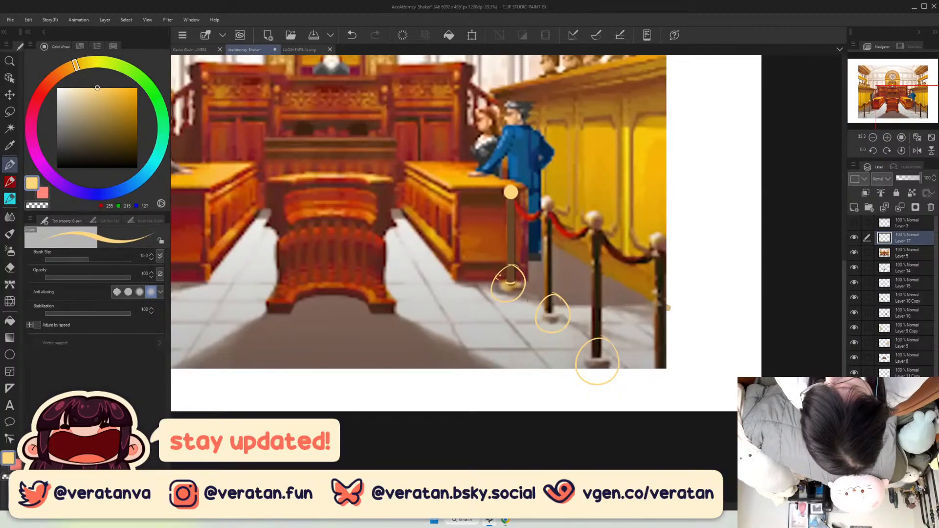
left_click(931, 139)
left_click_drag(500, 312, 678, 446)
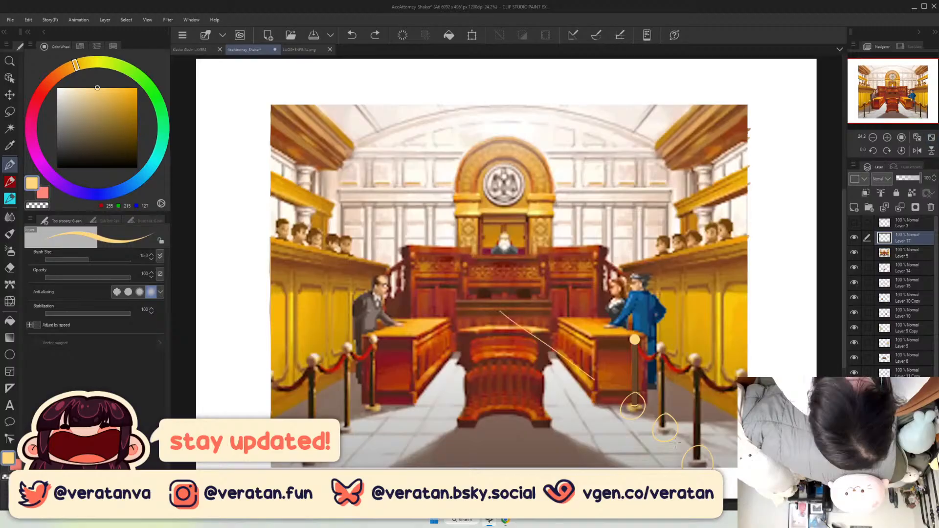
left_click_drag(498, 307, 520, 468)
left_click_drag(499, 312, 600, 407)
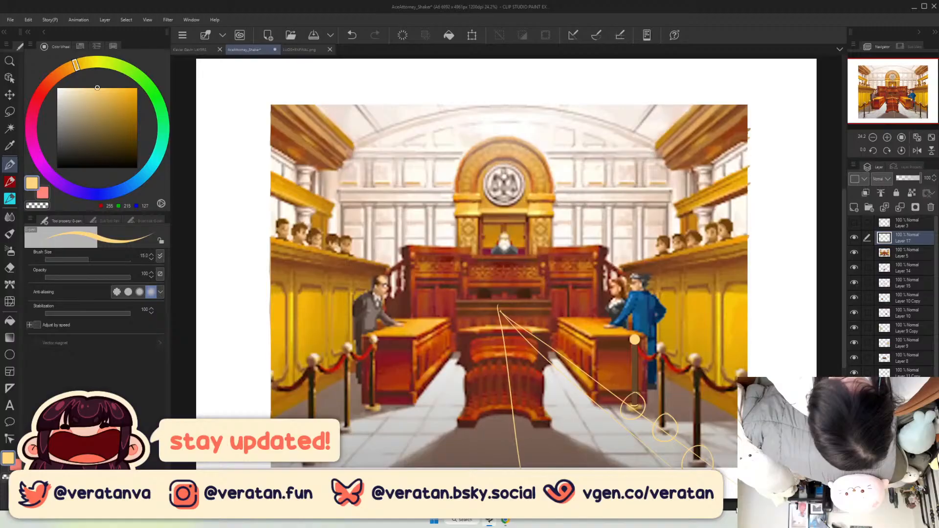
Rough out tapered base shapes inside the circles around the posts' feet and undo all the guide sketches.
scroll(717, 479, "up", 5)
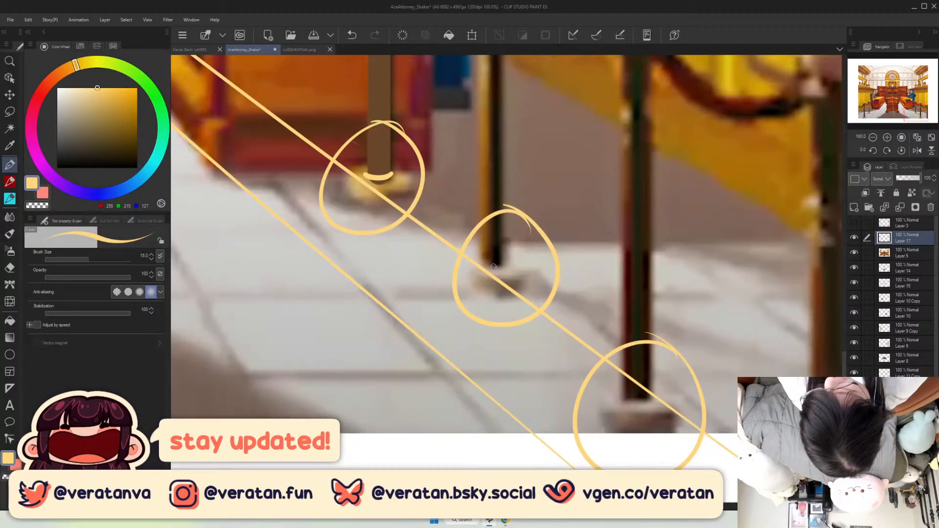
scroll(494, 267, "down", 3)
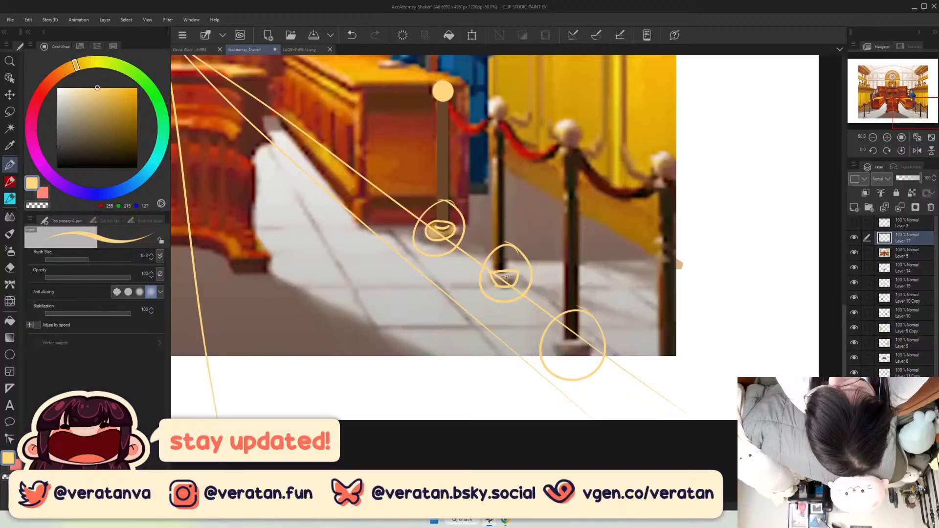
left_click_drag(552, 338, 585, 357)
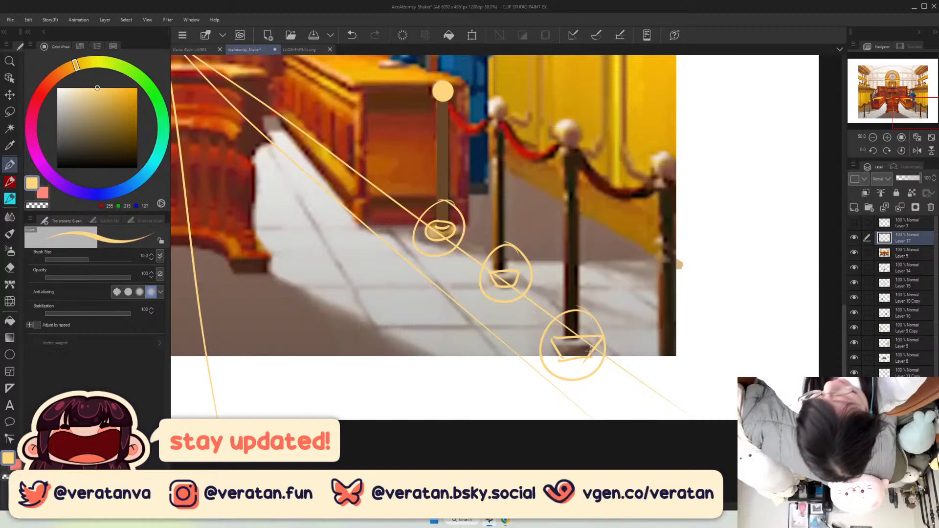
key("ctrl+z")
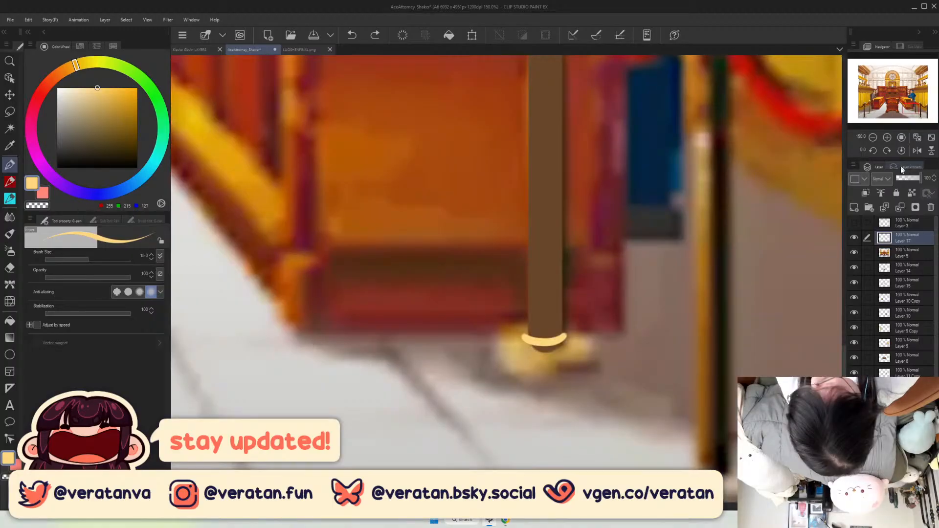
Draw a flat, filled pale yellow ellipse below the first post's curved band with the Ellipse tool, without a fixed aspect ratio.
left_click(912, 112)
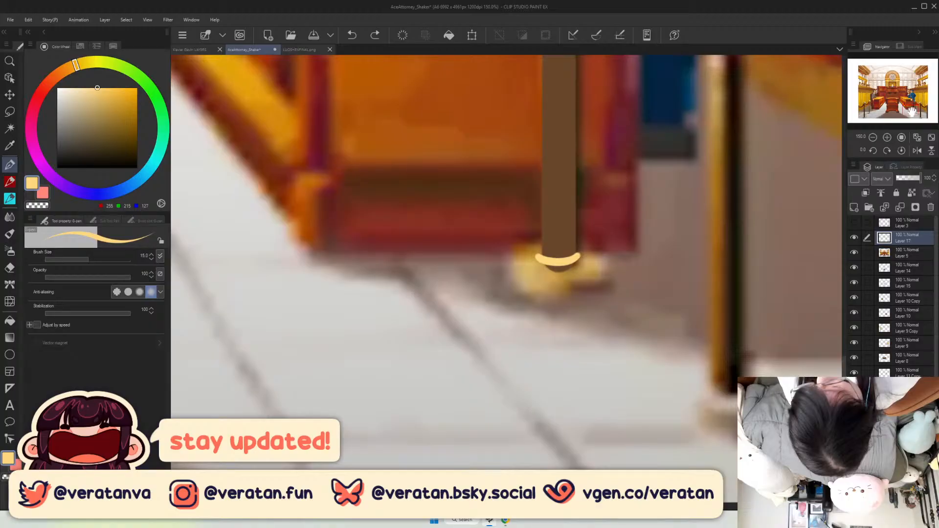
scroll(912, 112, "up", 1)
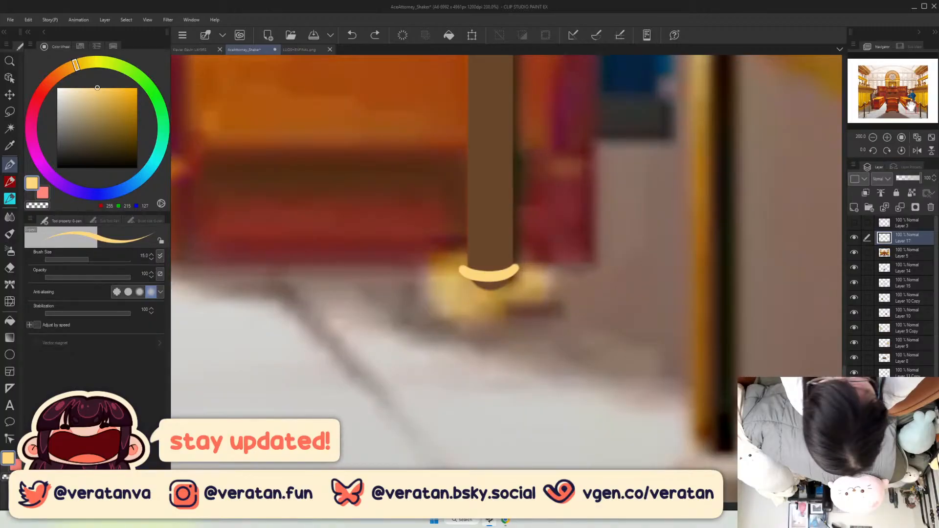
key("u")
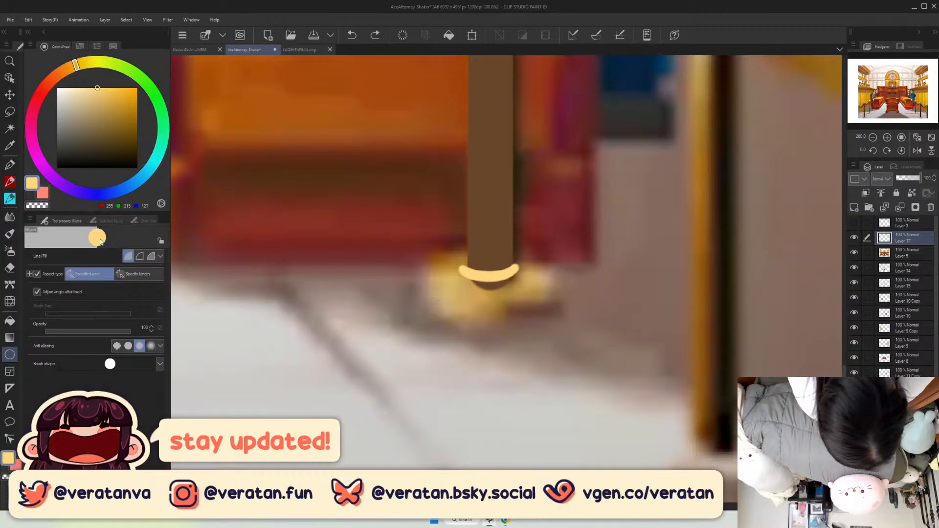
left_click(37, 274)
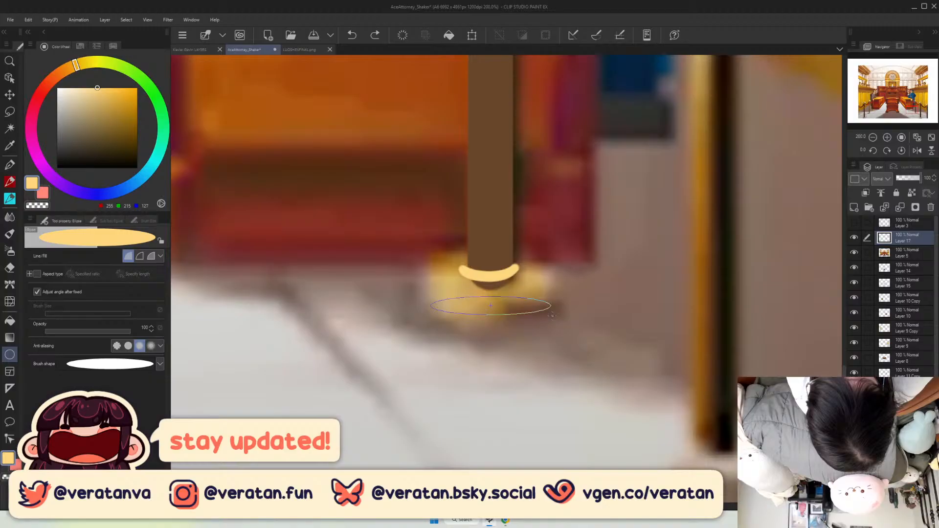
left_click(552, 316)
Check the ellipse's size and placement against the reference post by viewing it with and without the drawn post layer.
key("ctrl+minus")
key("ctrl+minus")
key("ctrl+minus")
key("ctrl+minus")
key("ctrl+minus")
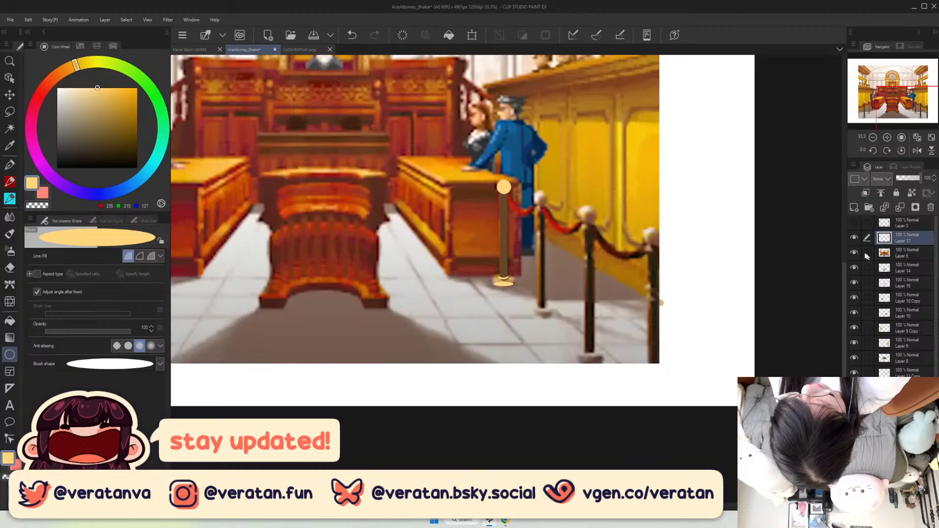
left_click(887, 141)
left_click(887, 140)
left_click(888, 141)
left_click(887, 141)
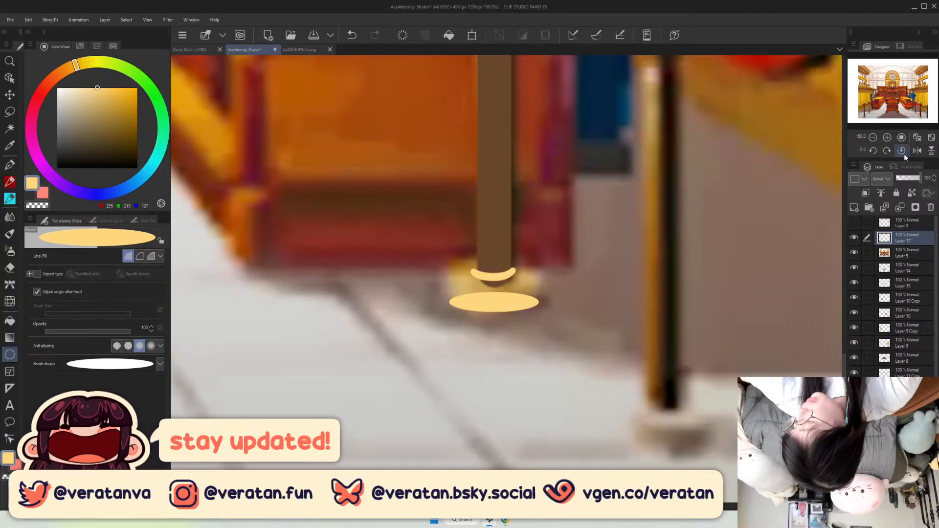
key("ctrl+plus")
left_click_drag(908, 114, 910, 113)
left_click(854, 238)
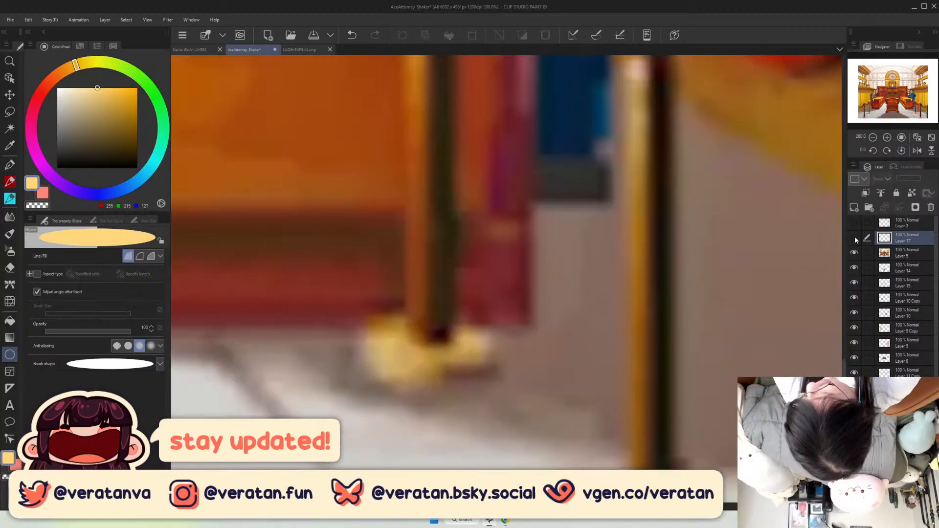
left_click(855, 238)
Outline the base with the G-pen, joining the ellipse's ends to the pole with two side edges and a curved top edge.
key("p")
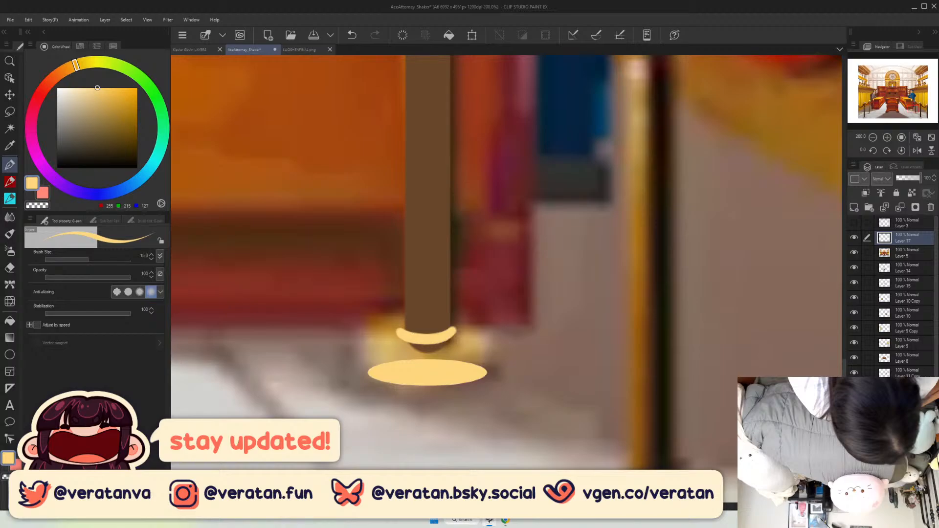
left_click_drag(366, 332, 370, 366)
left_click_drag(487, 335, 489, 362)
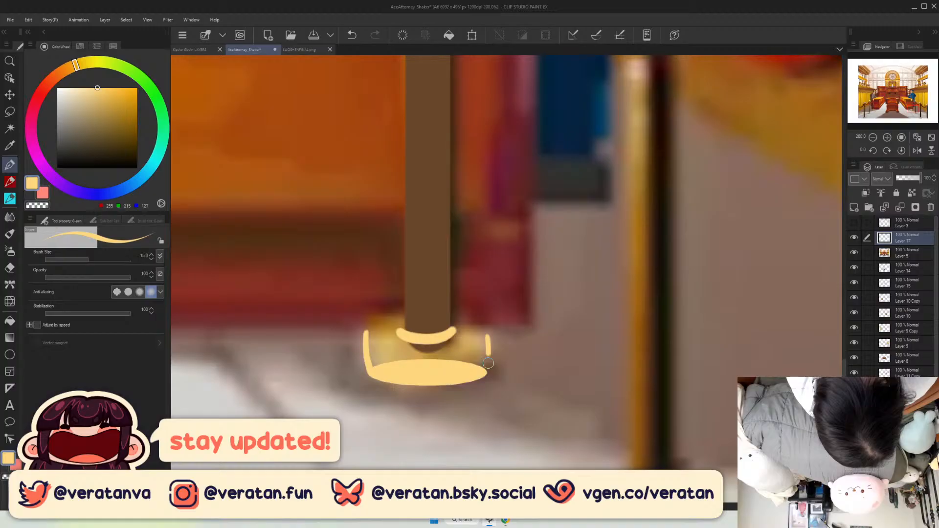
left_click_drag(488, 363, 486, 376)
key("ctrl+z")
mouse_move(366, 332)
left_mouse_down()
mouse_move(455, 322)
mouse_move(490, 337)
left_mouse_up()
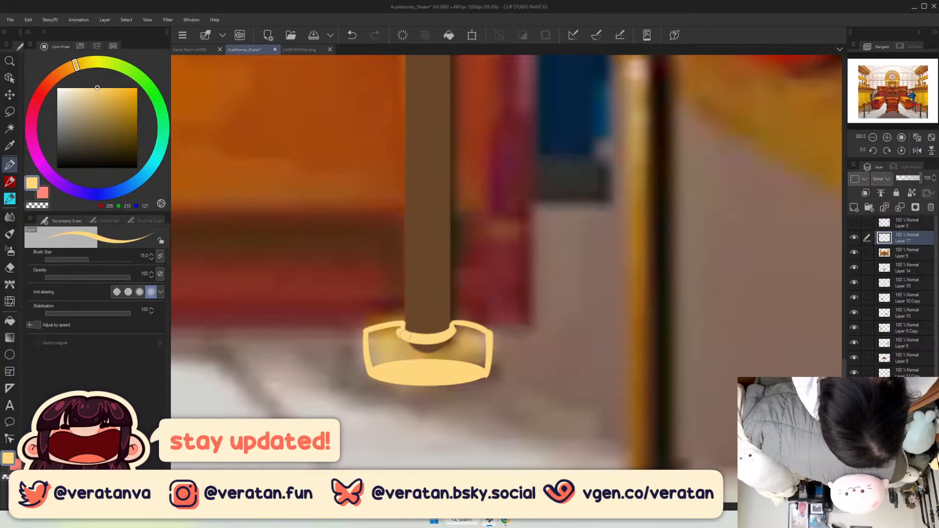
Fill the inside of the base outline with solid pale yellow strokes.
mouse_move(404, 336)
left_mouse_down()
mouse_move(369, 338)
mouse_move(379, 362)
left_mouse_up()
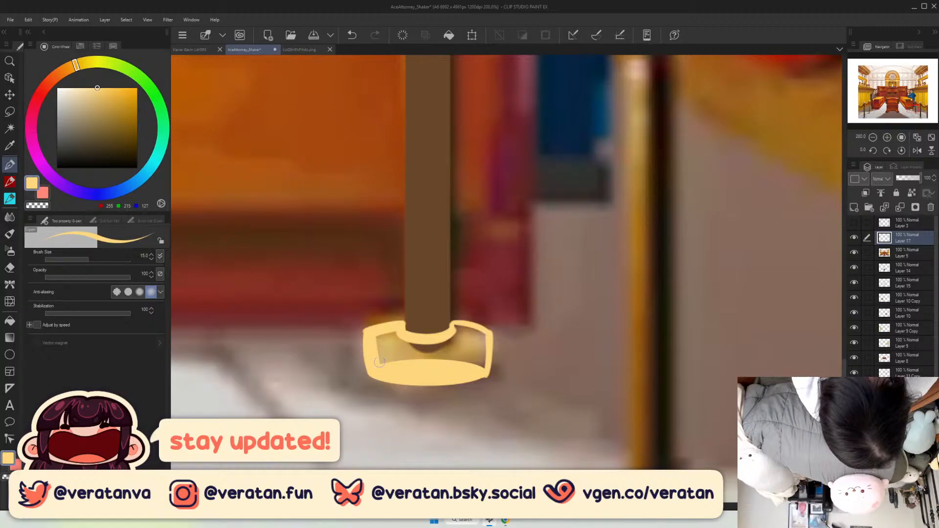
left_click_drag(380, 362, 454, 345)
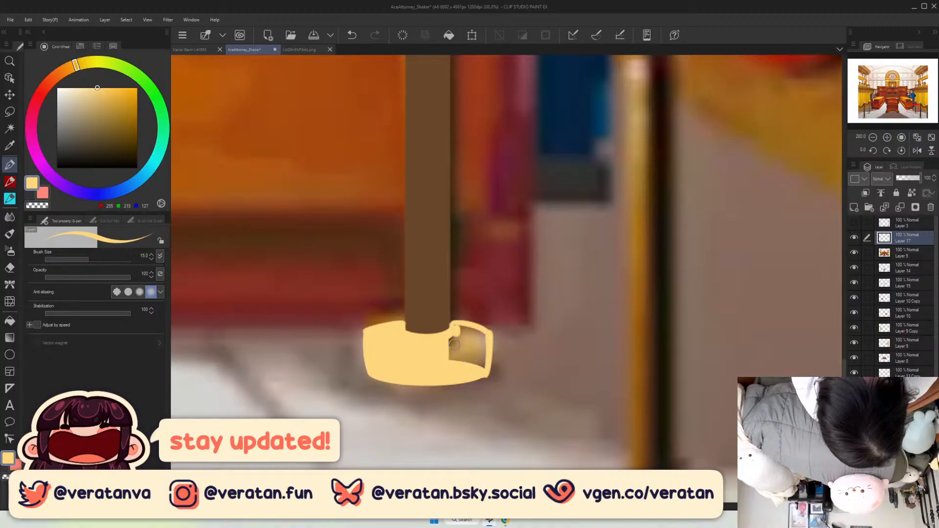
key("ctrl+z")
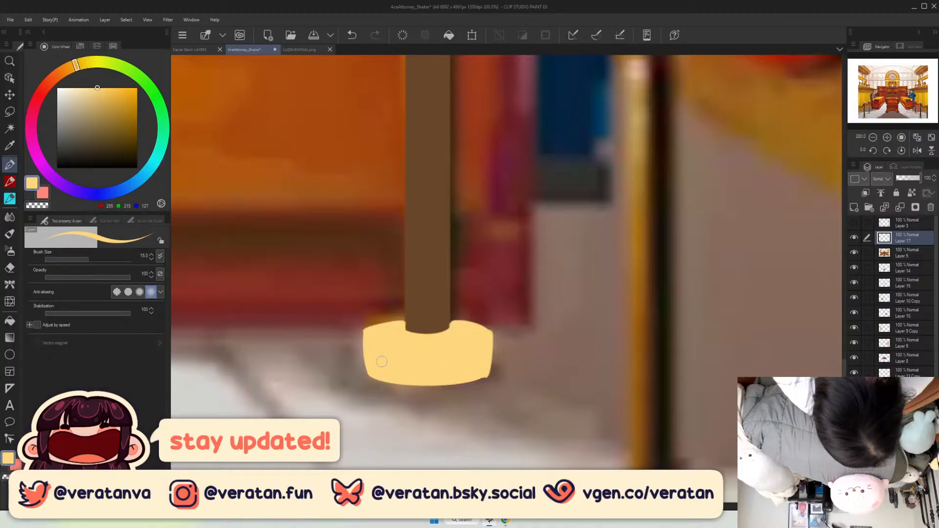
Widen the base slightly on both sides with pale yellow and trim its top edge using transparent colour.
mouse_move(453, 322)
left_mouse_down()
mouse_move(499, 339)
mouse_move(489, 378)
left_mouse_up()
key("ctrl+z")
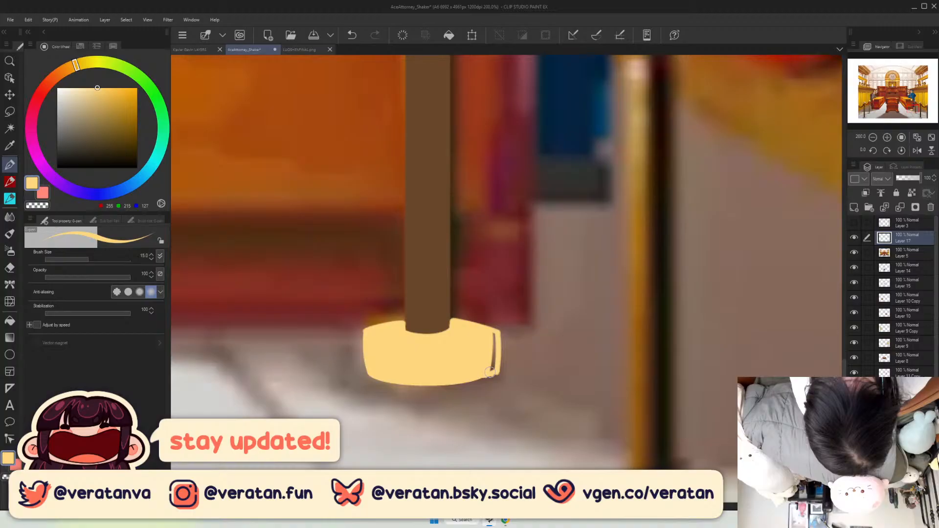
left_click_drag(489, 372, 494, 359)
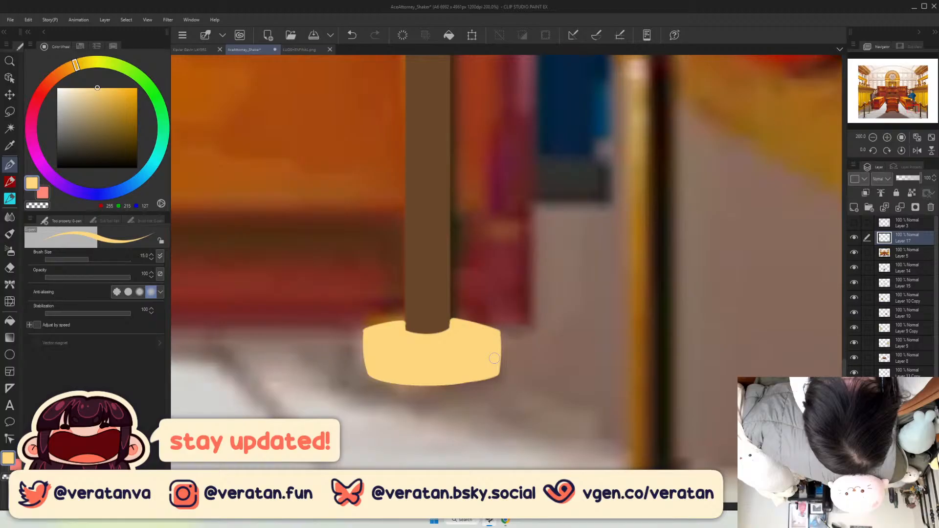
left_click_drag(361, 329, 366, 380)
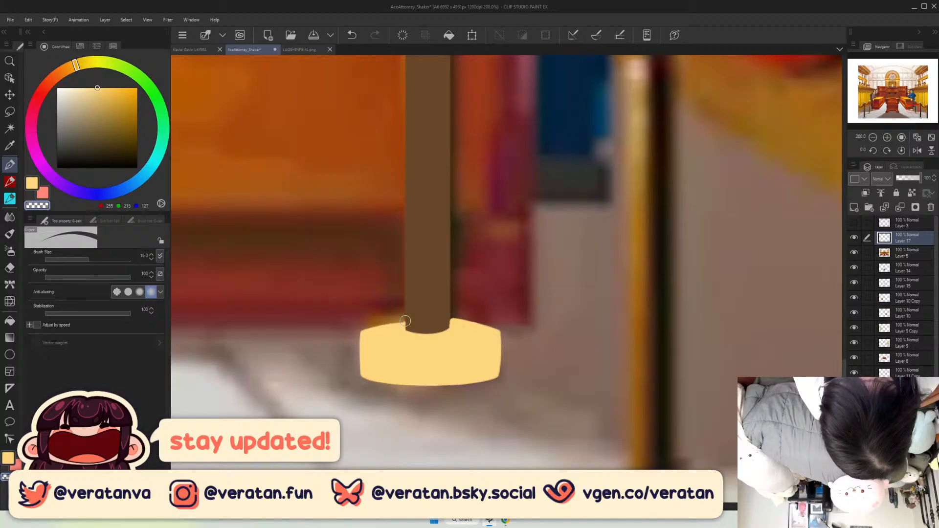
left_click_drag(501, 325, 453, 318)
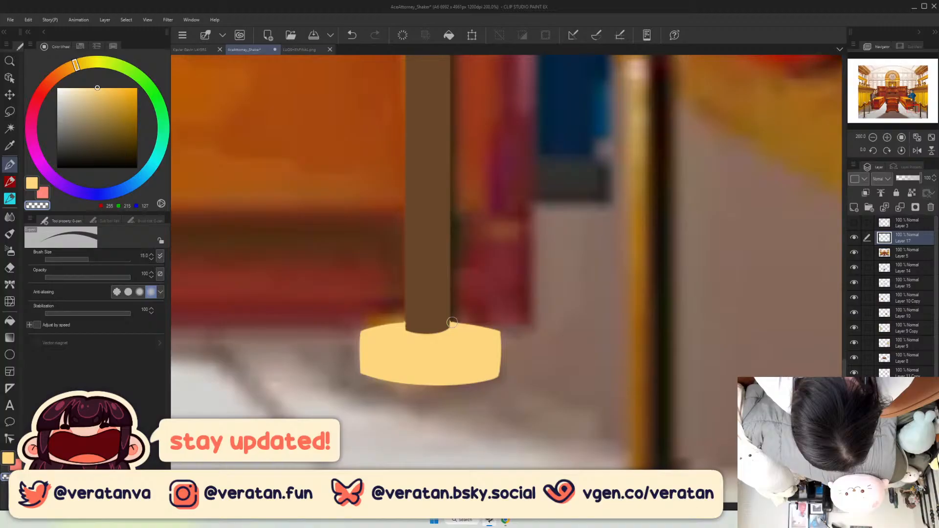
Pick up the pole's brown and tidy the pole's rounded lower corners where it meets the base.
key("ctrl+plus")
left_click(314, 368, "alt")
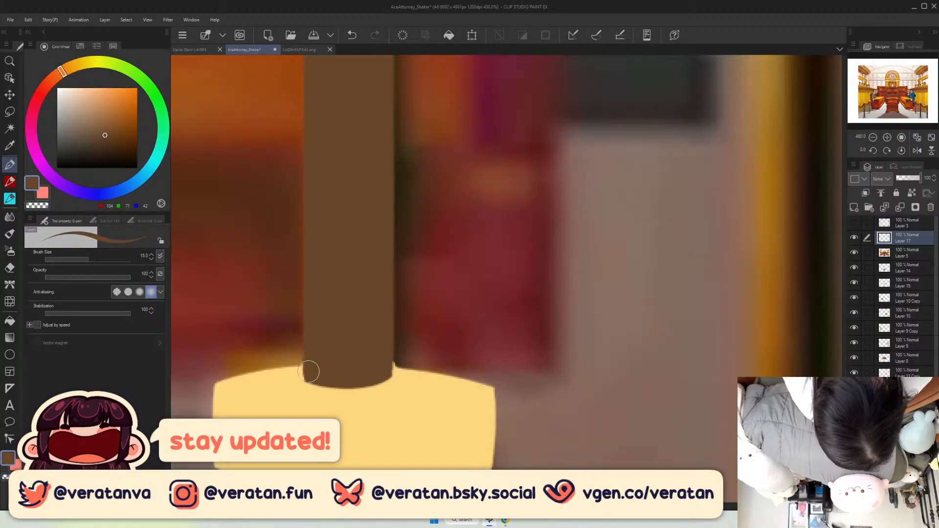
mouse_move(309, 373)
left_mouse_down()
mouse_move(344, 390)
mouse_move(388, 383)
mouse_move(312, 380)
mouse_move(385, 375)
left_mouse_up()
key("ctrl+z")
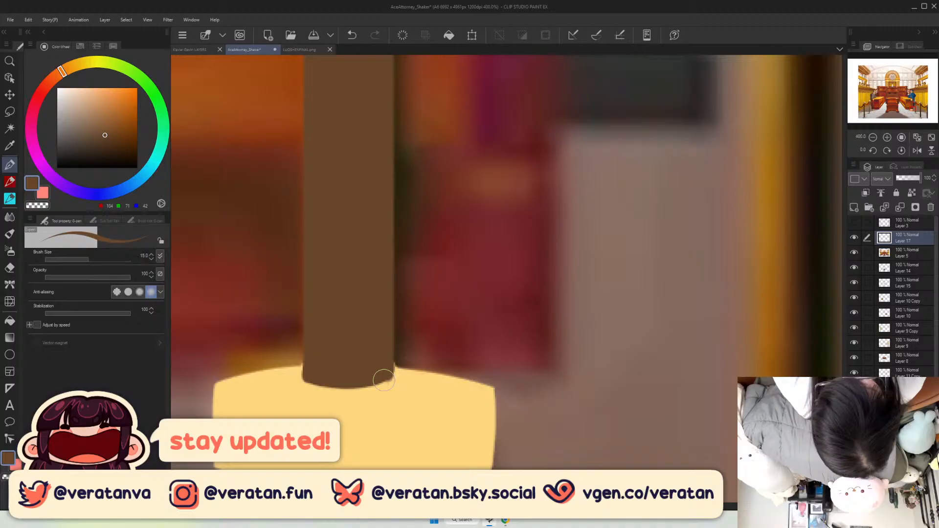
Switch to the hard eraser and reduce its size to 15 for cleaning the pole's edges.
key("j")
left_click(10, 234)
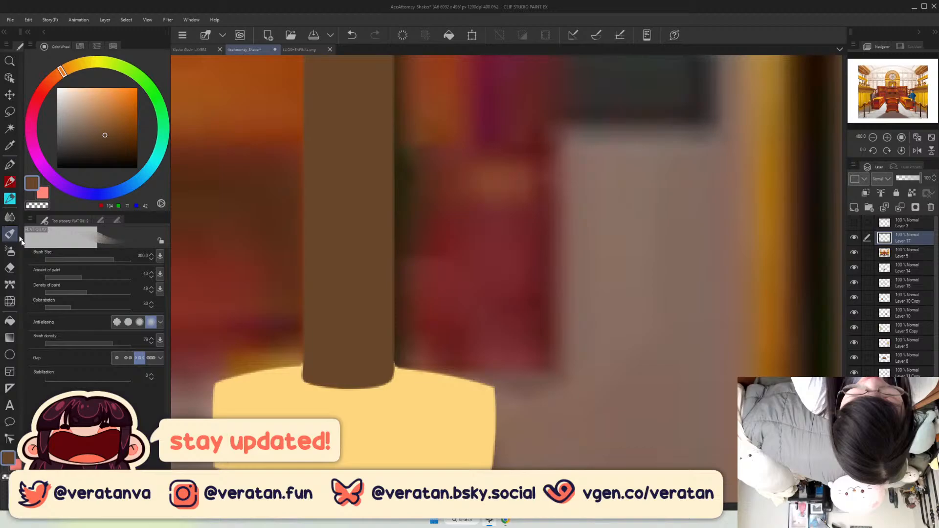
key("e")
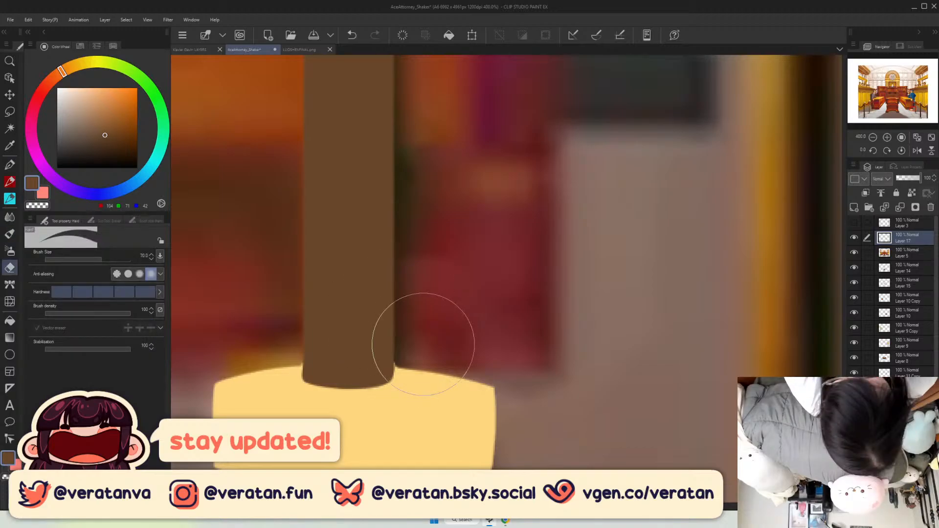
key("bracketleft")
key("bracketleft")
key("bracketleft")
key("bracketleft")
key("bracketleft")
key("bracketleft")
key("bracketleft")
key("bracketleft")
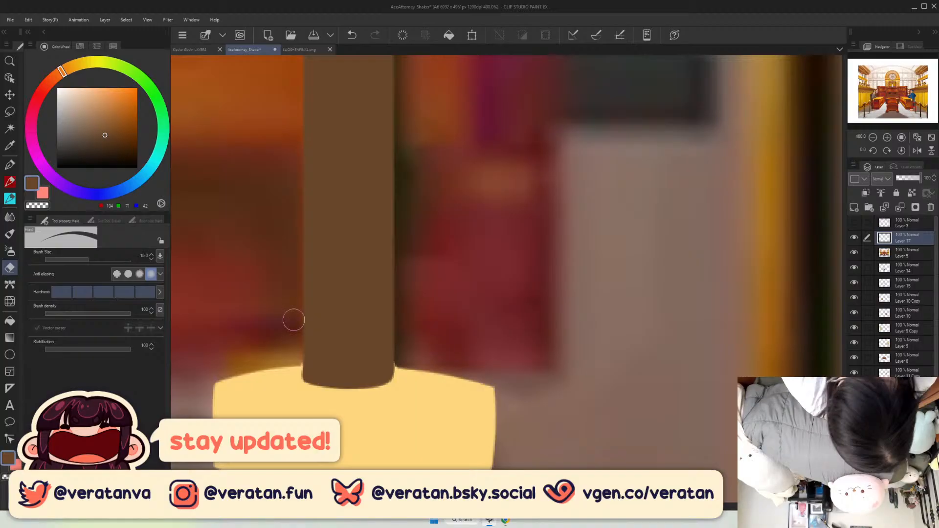
Hide the reference on Layer 5, place it above the post's Layer 17, and show the black frame on Layer 3.
key("ctrl+0")
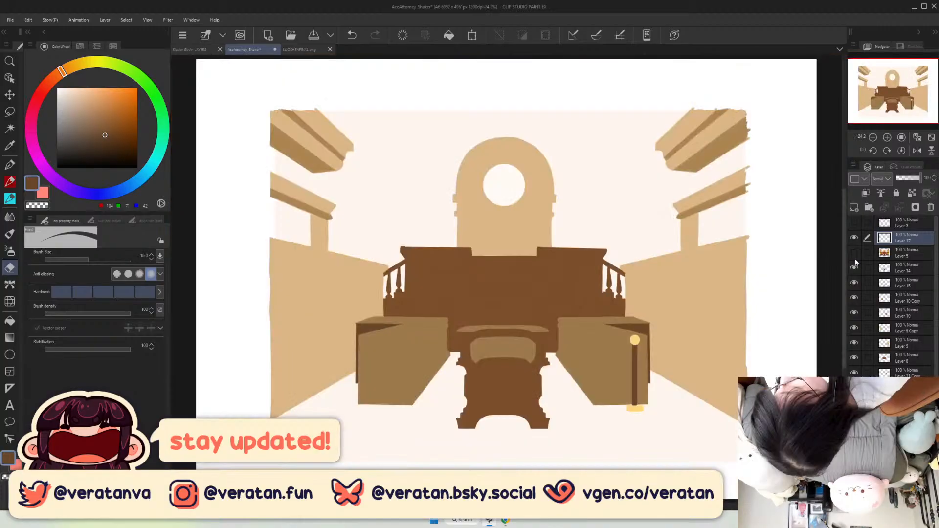
left_click_drag(894, 251, 916, 234)
left_click(911, 253)
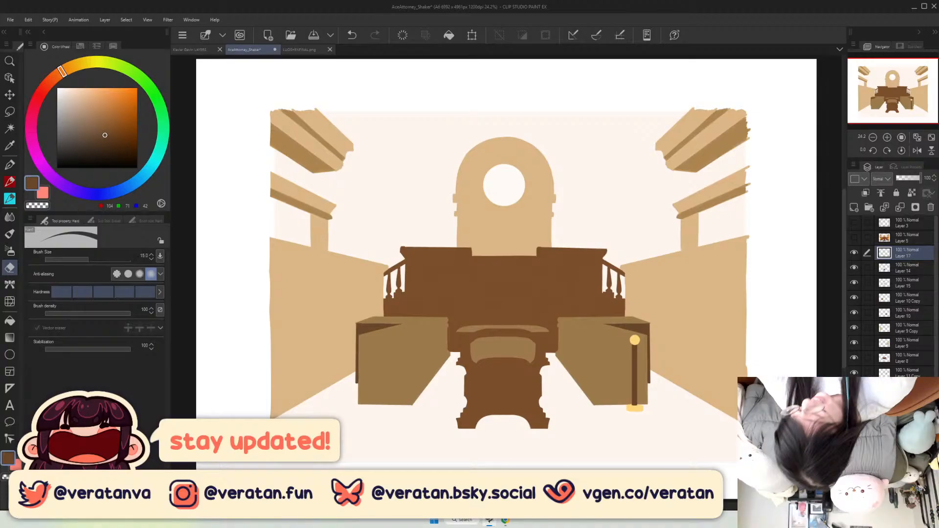
left_click(855, 222)
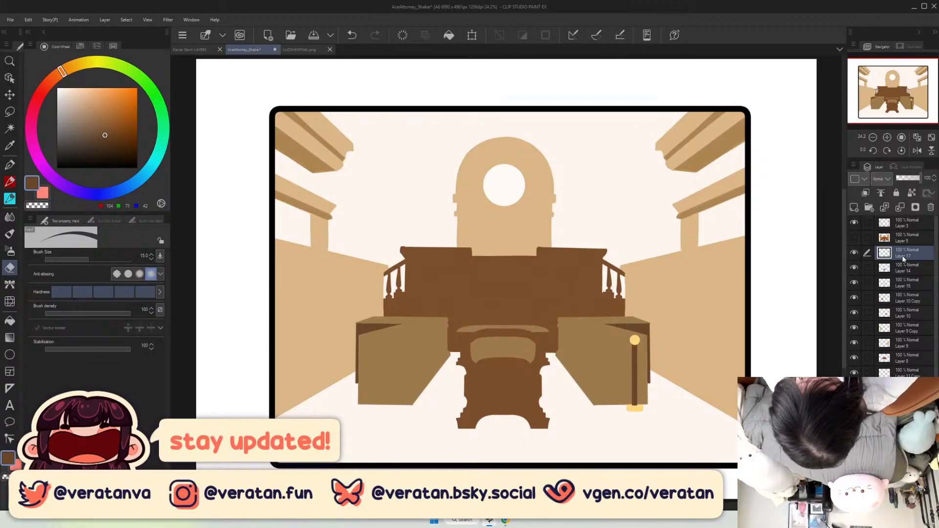
Duplicate the finished post's layer and move the copy down and to the right as the second rope barrier post.
key("ctrl+c")
key("ctrl+v")
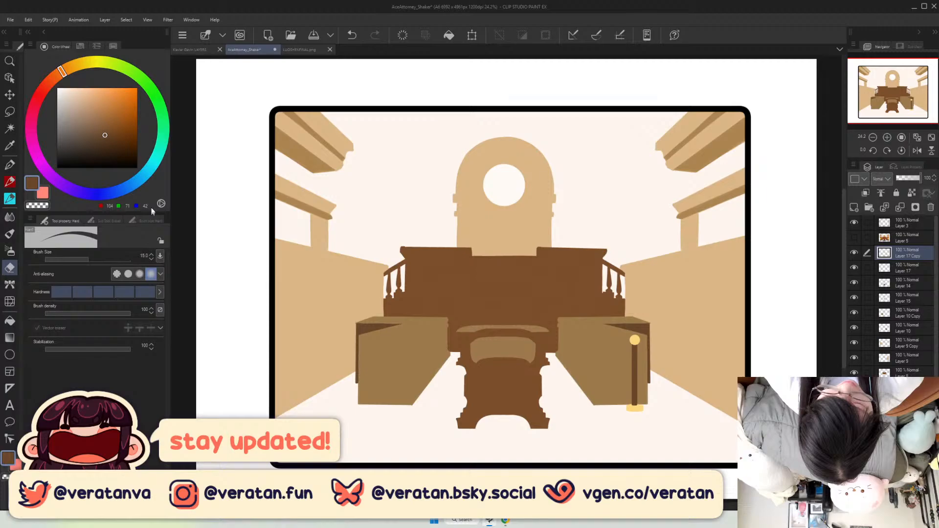
key("k")
left_click_drag(635, 373, 663, 392)
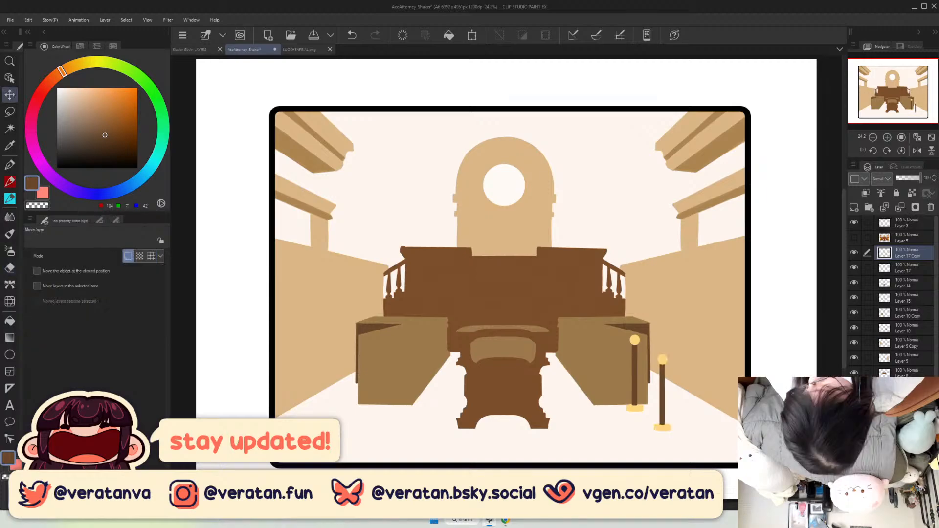
Show the reference image on Layer 5 and lower its opacity to 43% so the copied post can be matched against it.
left_click(854, 237)
left_click(909, 238)
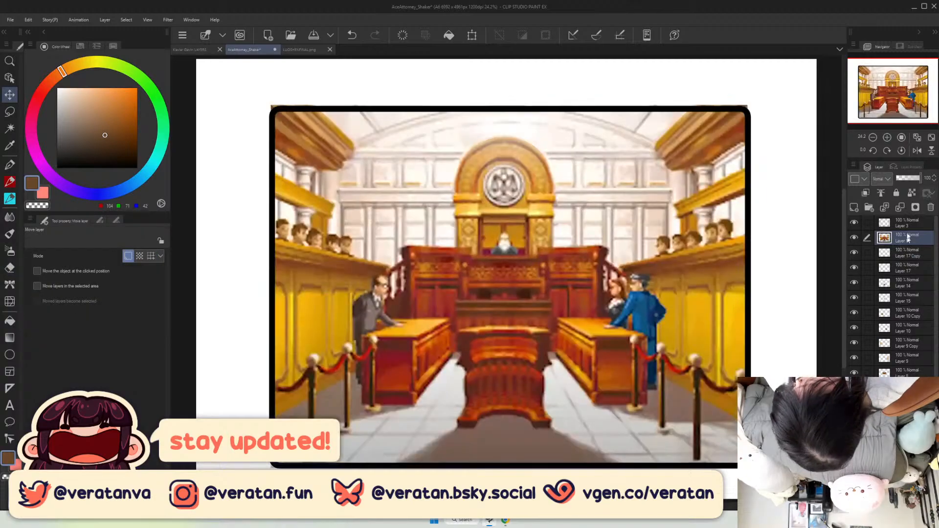
left_click(908, 178)
left_click(906, 253)
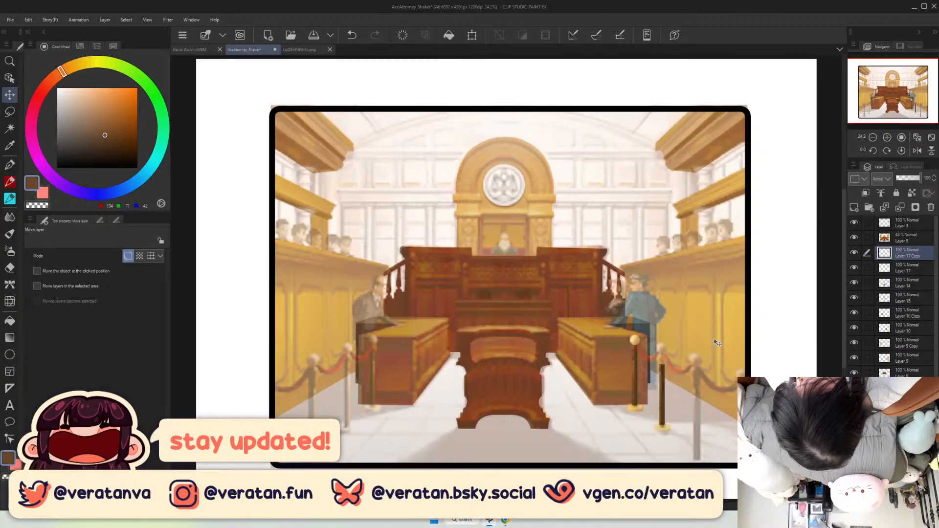
Enlarge the second post on Layer 17 Copy to 121% and align it with the reference's second post.
scroll(703, 432, "up", 3)
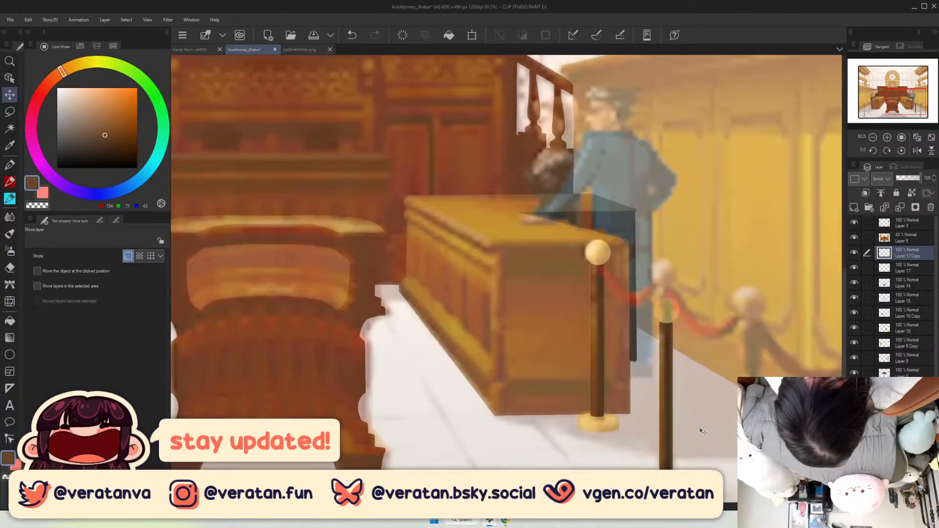
scroll(704, 431, "down", 2)
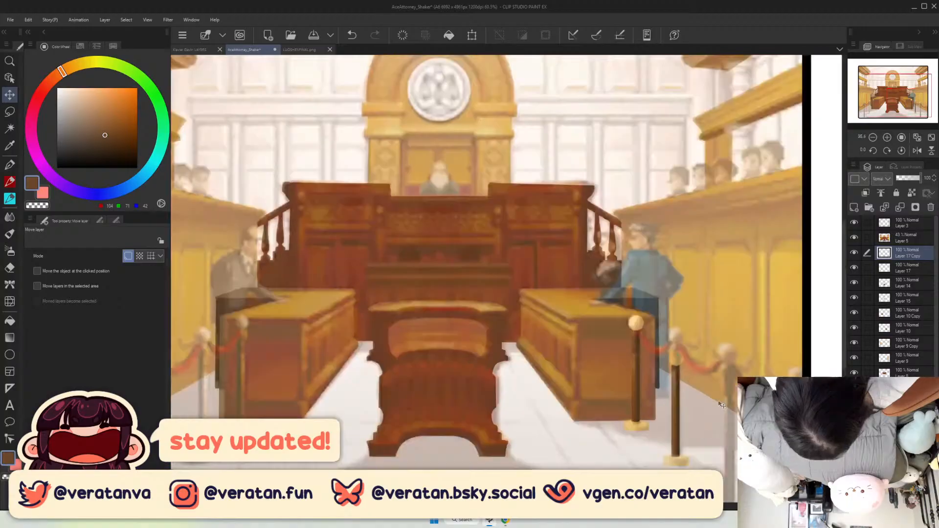
left_click(918, 104)
scroll(918, 103, "up", 1)
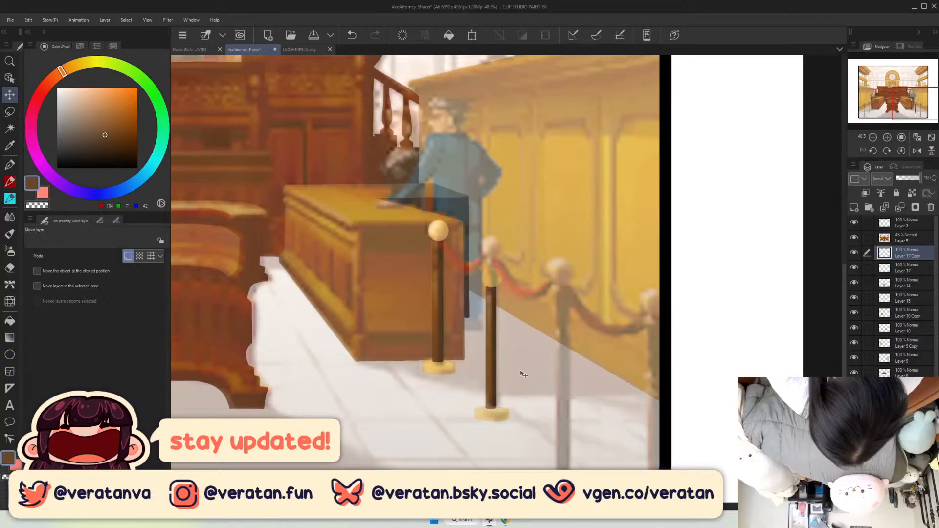
key("ctrl+t")
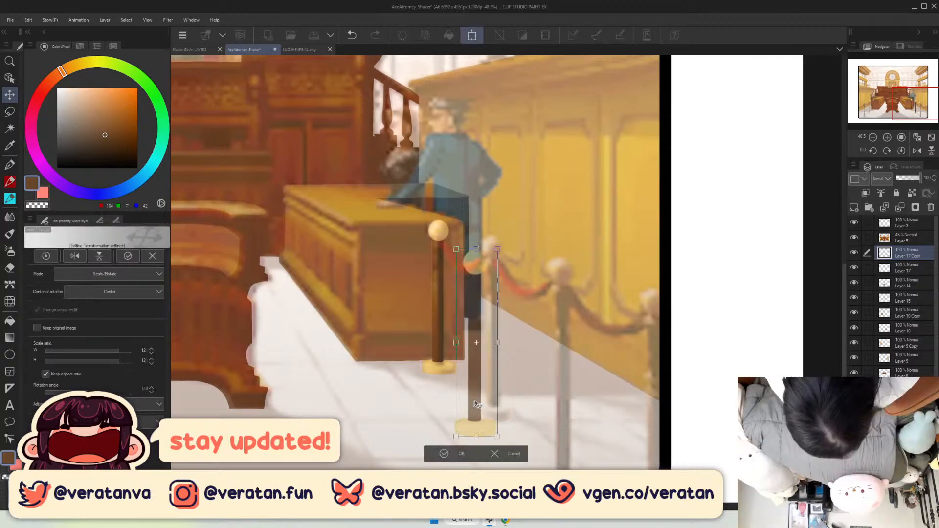
left_click_drag(476, 404, 493, 389)
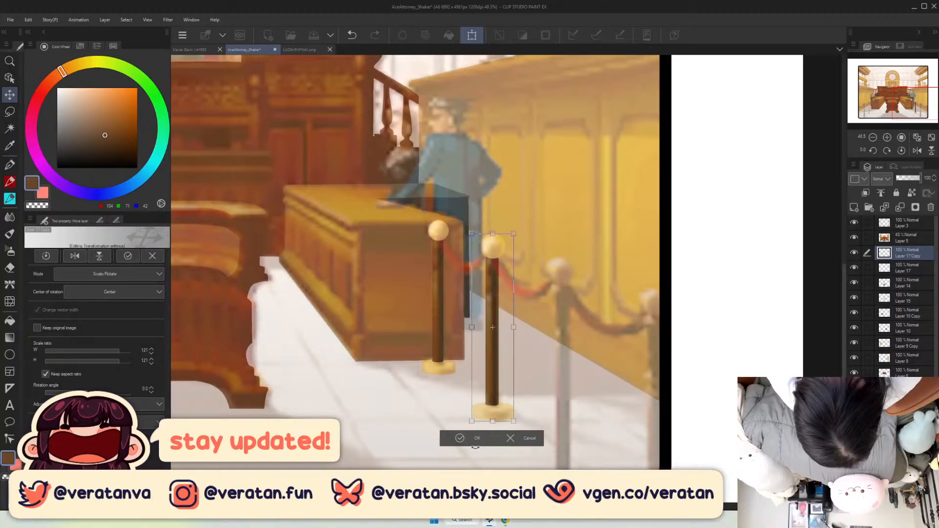
left_click(476, 439)
Duplicate the second post's layer, then enlarge and position the copy over the reference's third post.
key("ctrl+c")
key("ctrl+v")
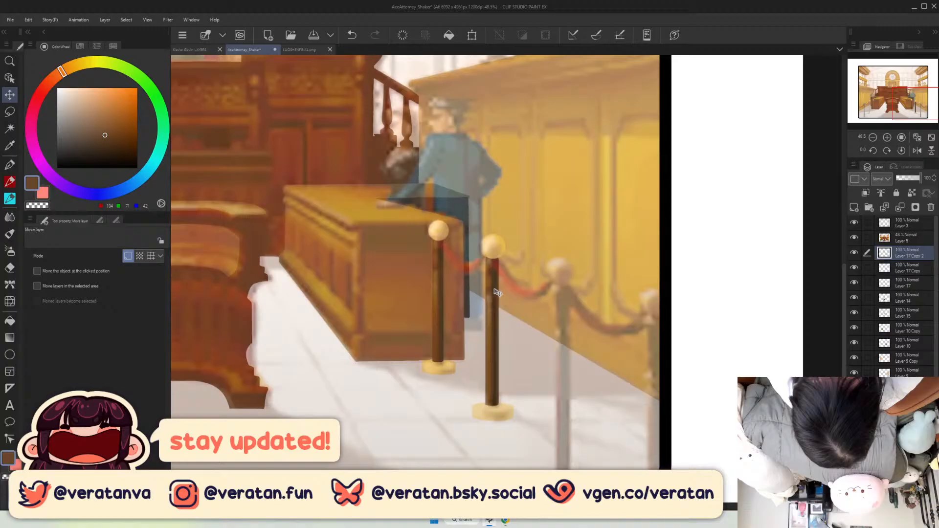
key("ctrl+t")
left_click_drag(498, 292, 589, 313)
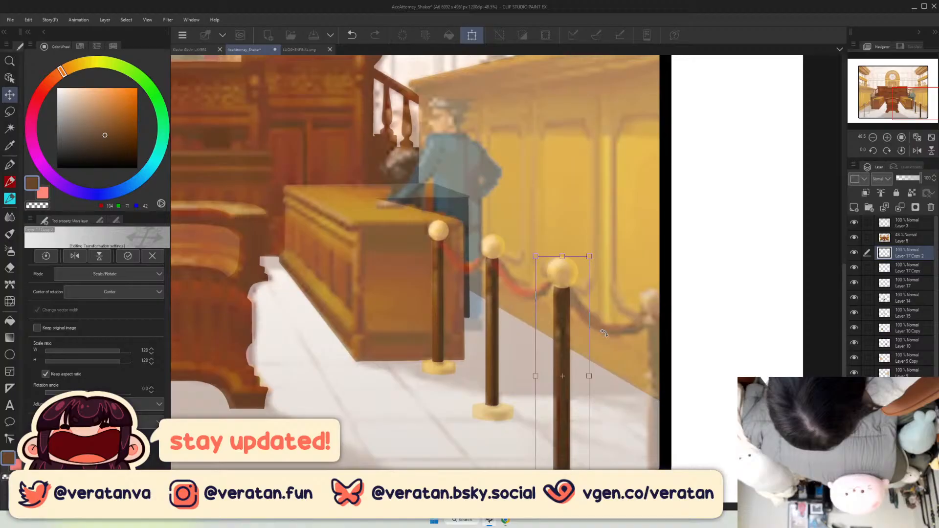
scroll(563, 467, "down", 1)
scroll(563, 467, "up", 3)
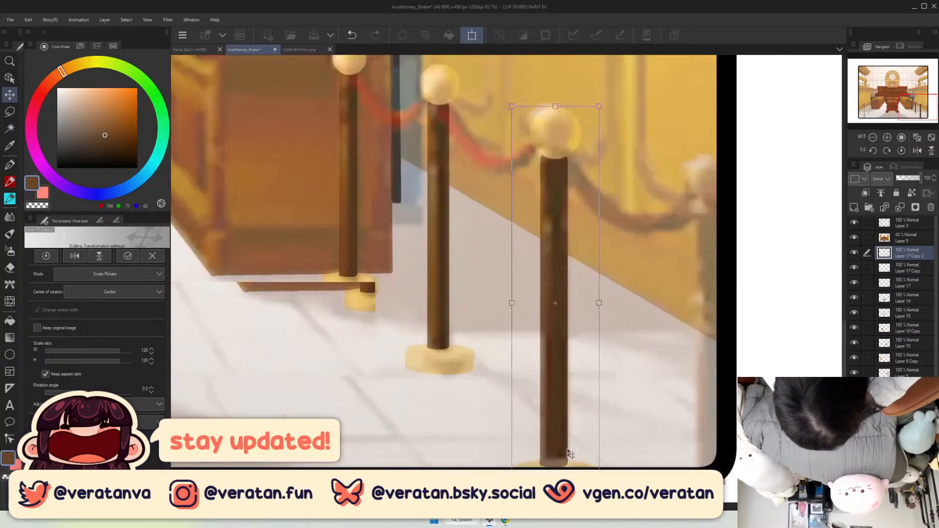
key("Return")
Duplicate the third post's layer, then enlarge and position the copy as the fourth post at the frame's right edge.
scroll(571, 454, "down", 7)
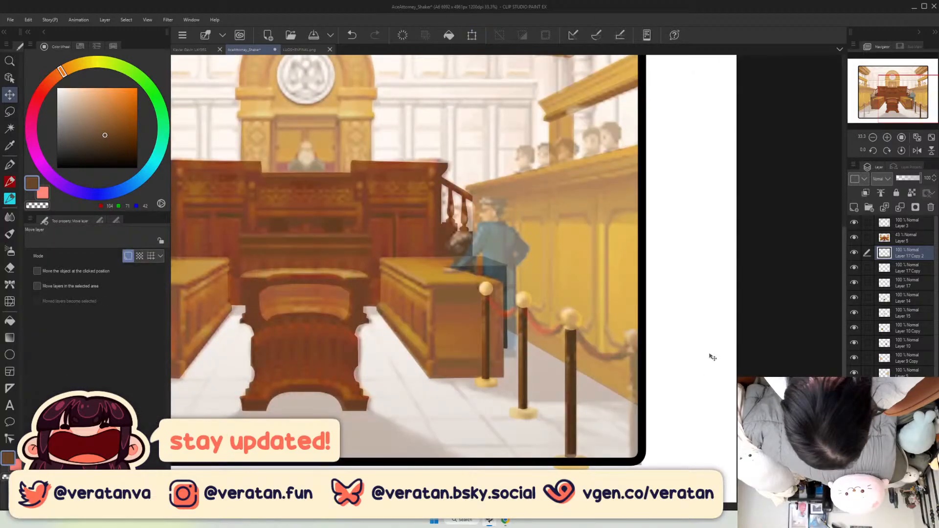
key("ctrl+v")
left_click_drag(581, 339, 630, 361)
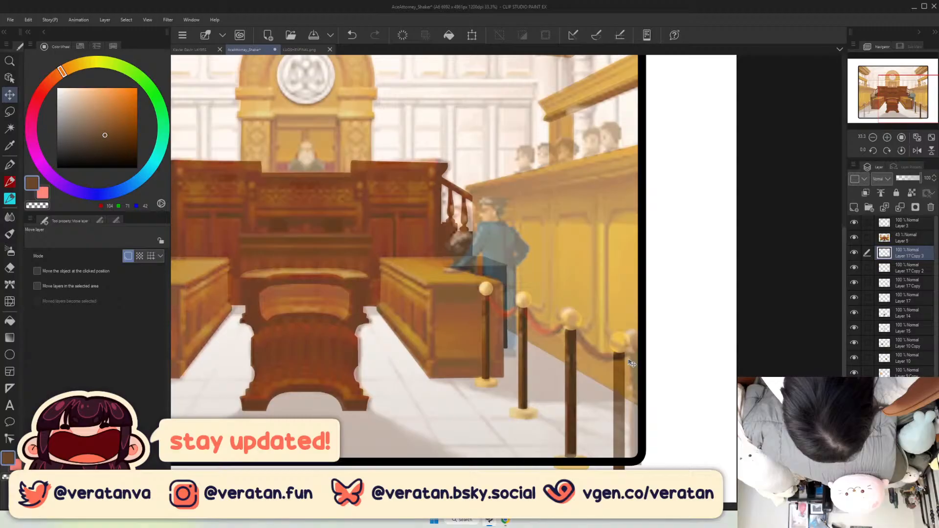
left_click_drag(632, 364, 596, 327)
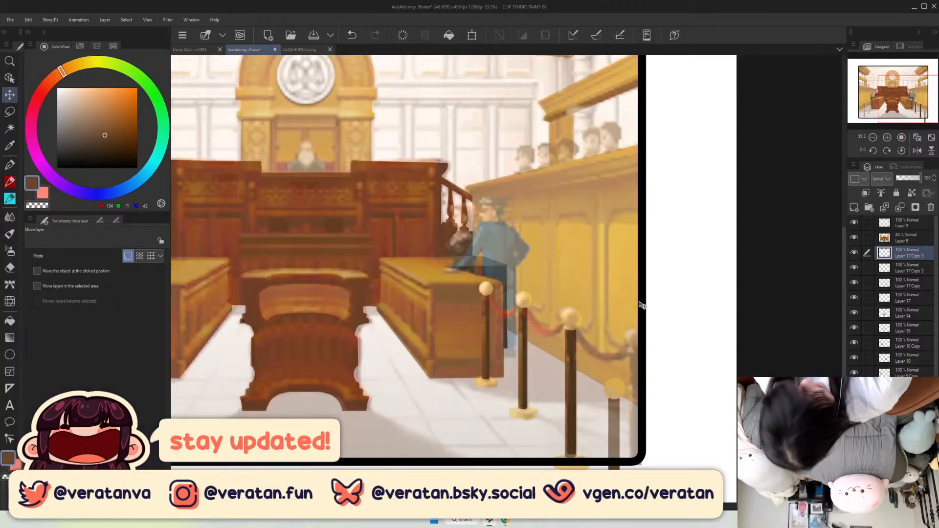
key("ctrl+t")
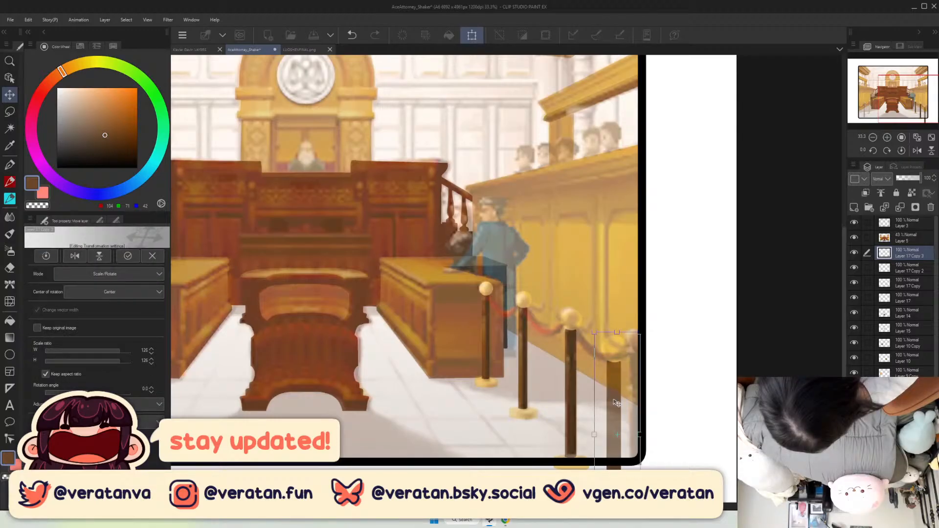
left_click_drag(617, 403, 633, 387)
left_click(905, 273)
key("Return")
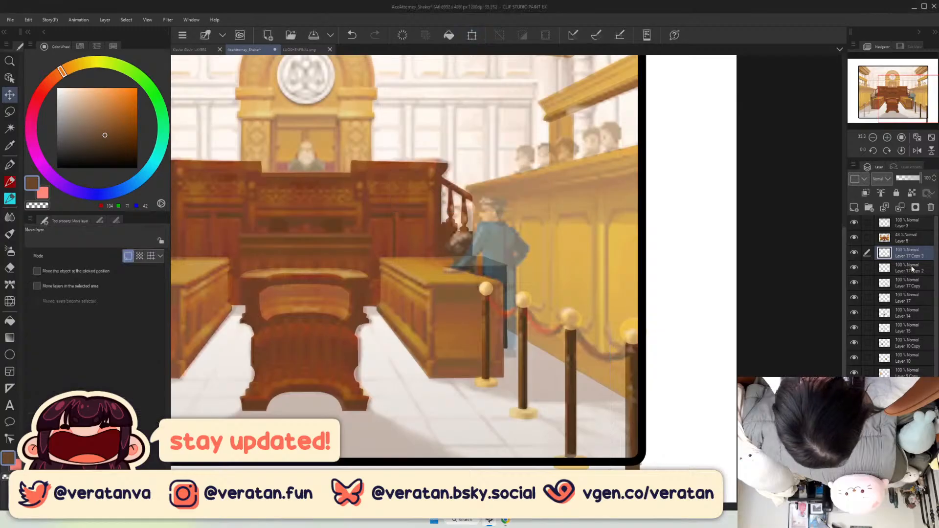
Nudge the fourth post on Layer 17 Copy 3 to adjust its position at the frame's right edge.
left_click(912, 268)
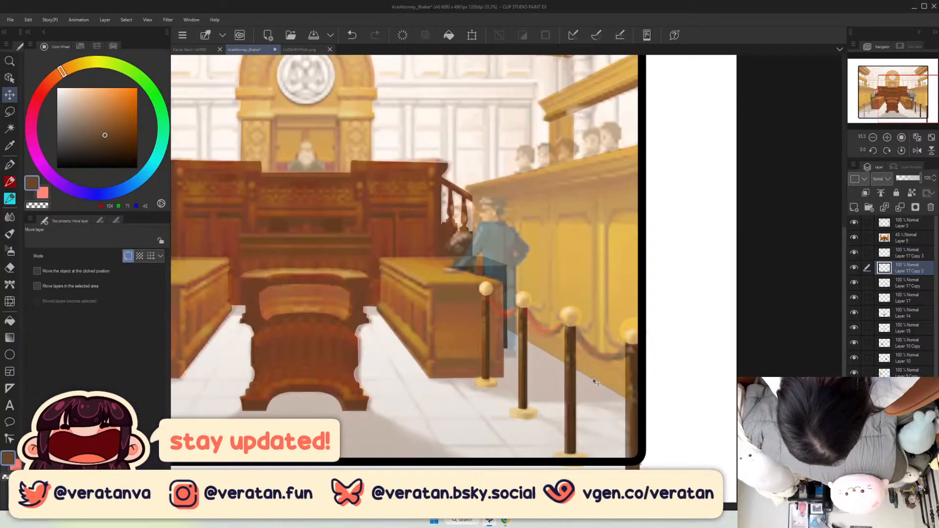
scroll(581, 366, "down", 2)
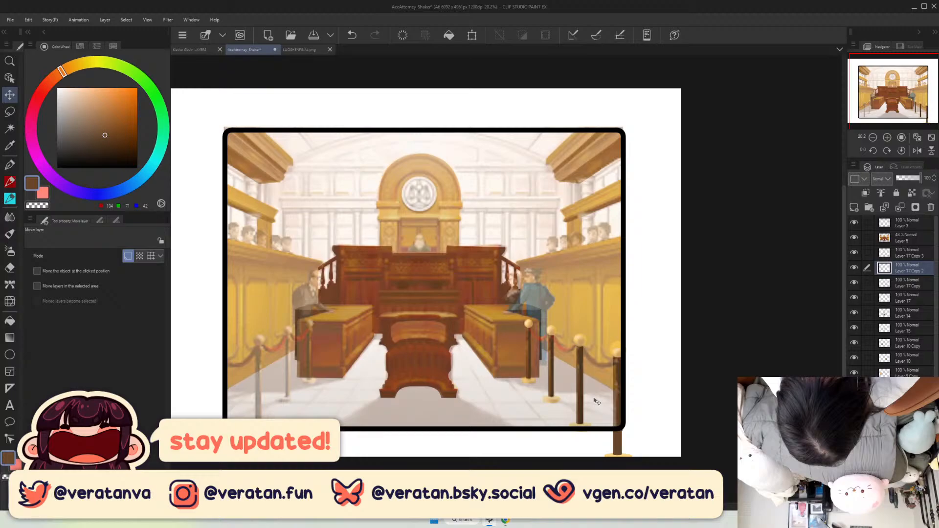
scroll(597, 402, "up", 2)
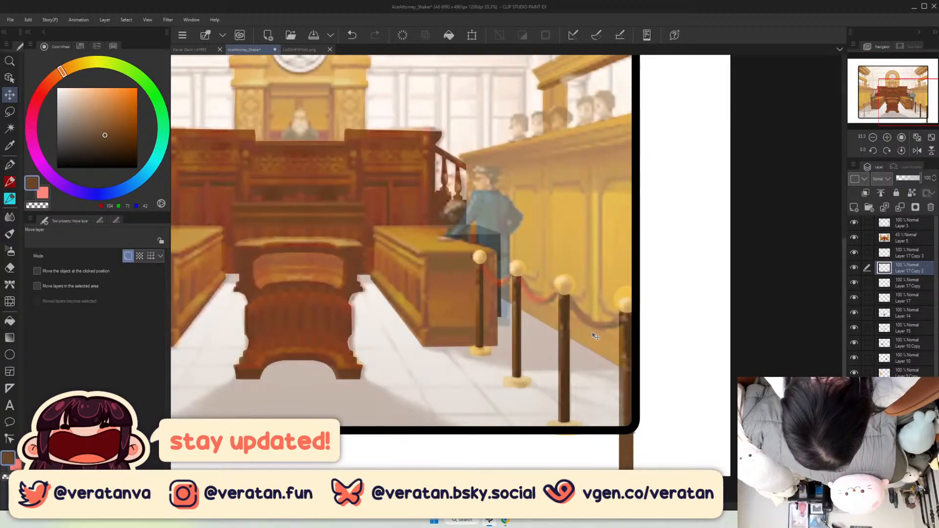
scroll(648, 313, "up", 1)
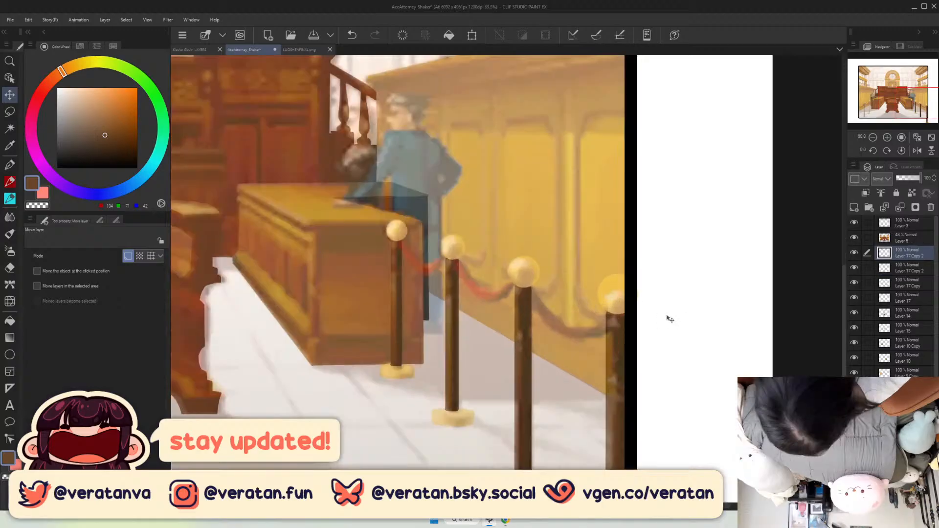
left_click_drag(670, 319, 606, 336)
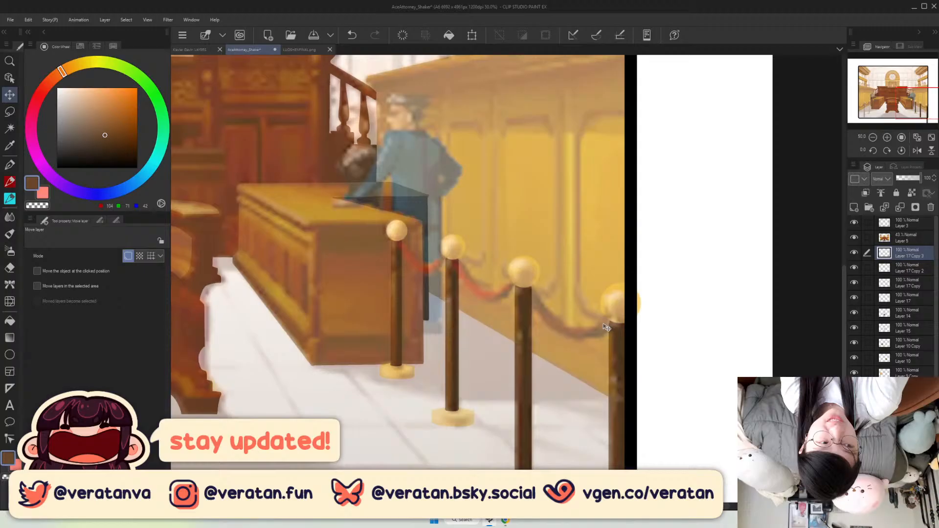
scroll(543, 311, "down", 2)
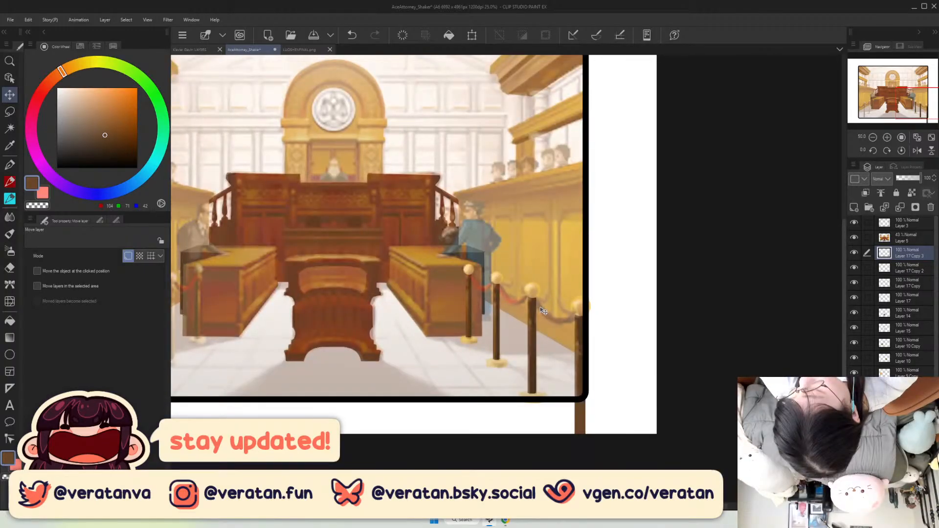
scroll(656, 354, "down", 1)
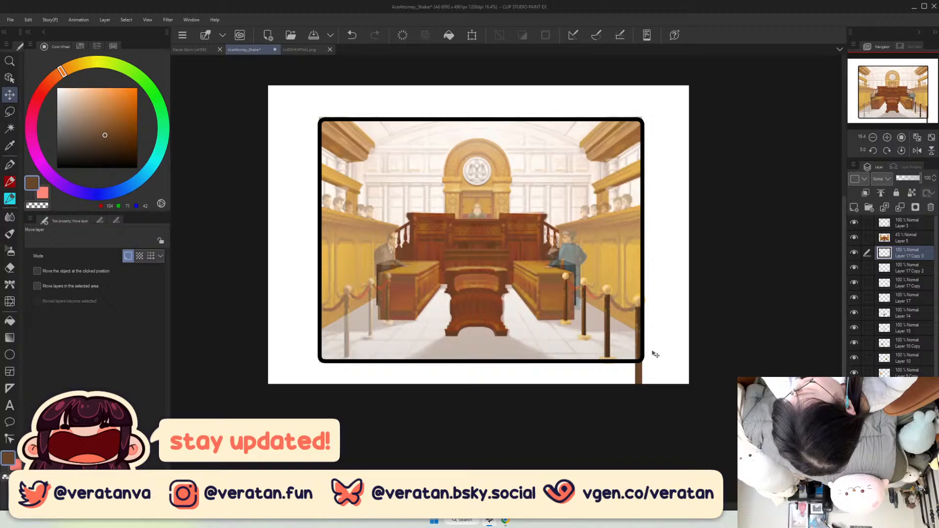
Merge the three copied post layers down into Layer 17 and toggle the merged layer's visibility to check it.
scroll(655, 354, "up", 1)
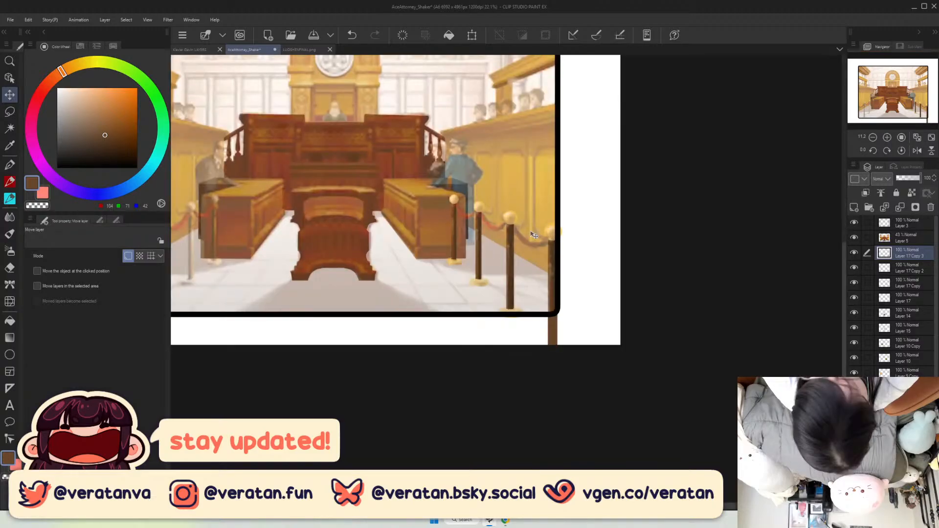
scroll(533, 235, "up", 1)
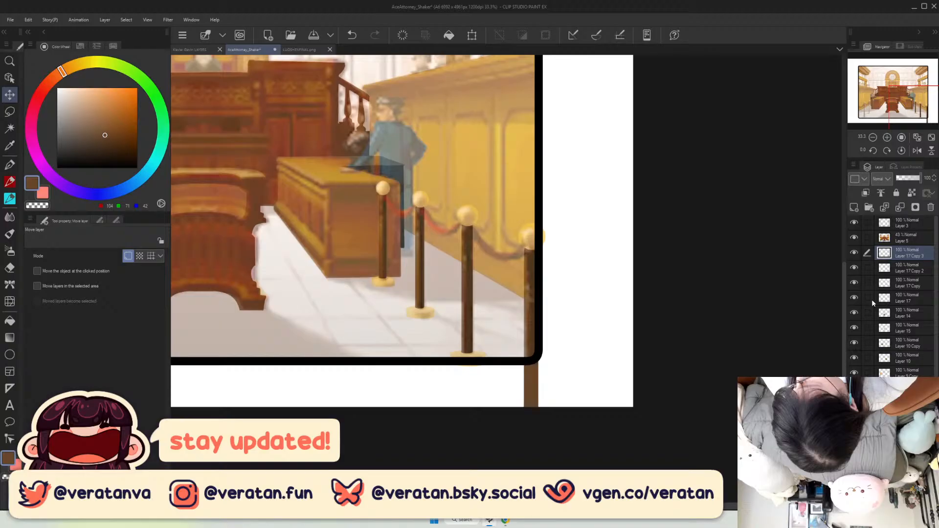
key("ctrl+e")
key("ctrl+e")
key("ctrl+e")
left_click(855, 253)
left_click(854, 253)
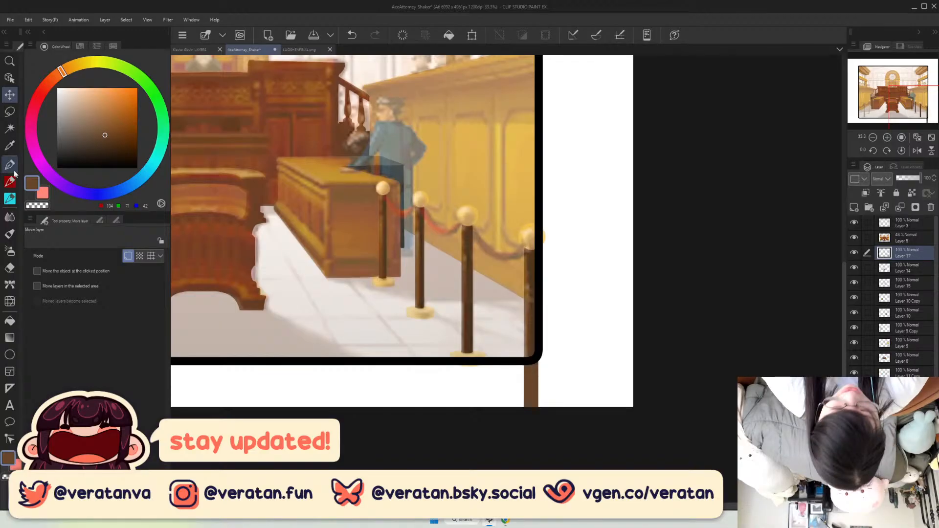
Erase the part of the fourth post extending below the black frame with the hard eraser at size 80, and save the file.
key("e")
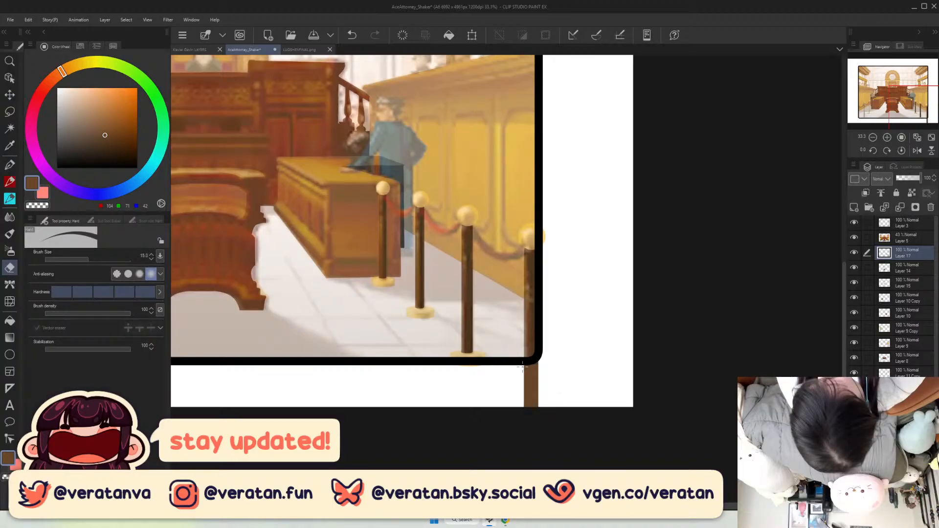
key("bracketright")
key("bracketright")
key("bracketright")
key("bracketright")
key("bracketright")
key("bracketright")
key("bracketright")
key("bracketright")
mouse_move(523, 367)
left_mouse_down()
mouse_move(537, 364)
mouse_move(532, 405)
left_mouse_up()
key("bracketright")
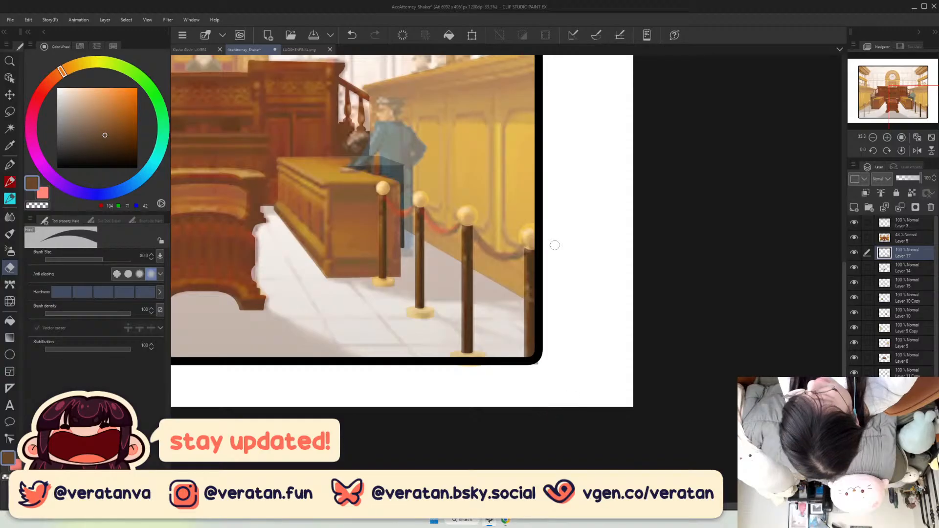
left_click(312, 36)
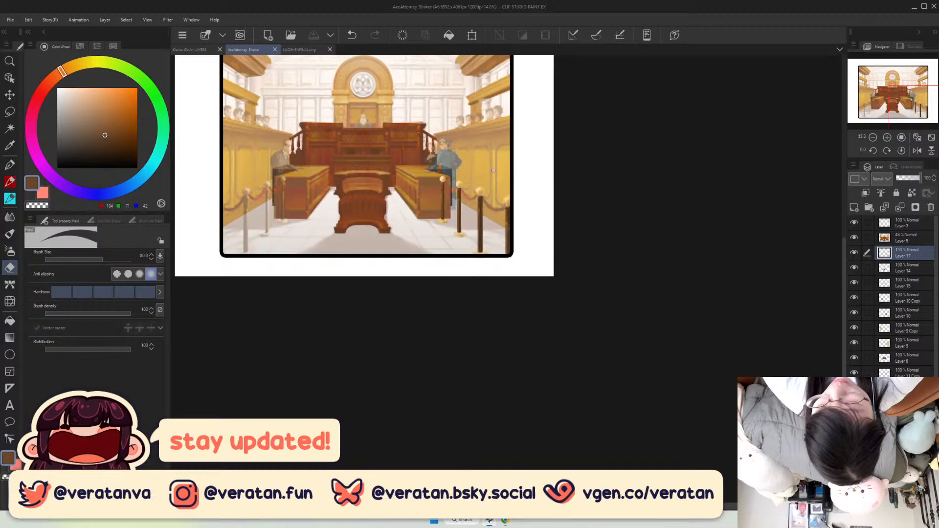
Duplicate the merged posts on Layer 17 and flip the copy horizontally.
key("ctrl+0")
left_click(855, 254)
left_click(855, 253)
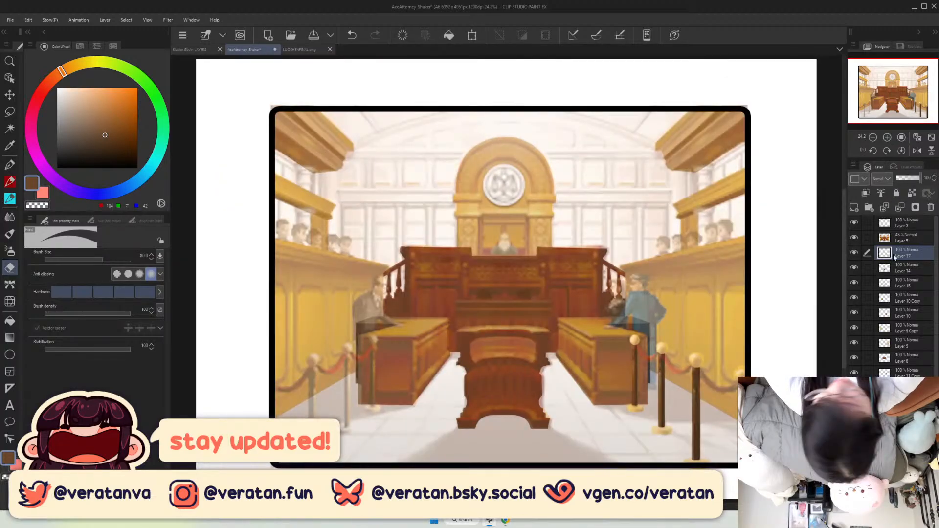
key("ctrl+c")
key("ctrl+v")
left_click(30, 20)
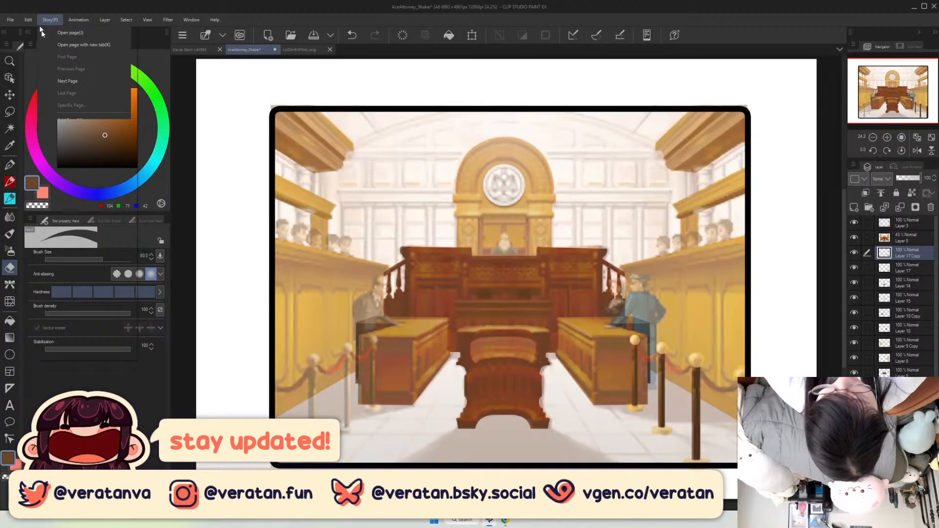
mouse_move(28, 20)
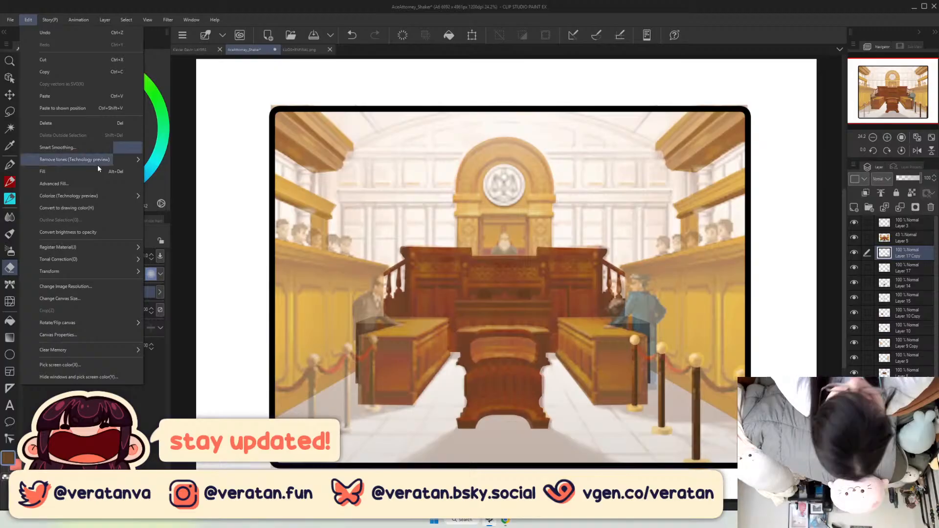
mouse_move(98, 271)
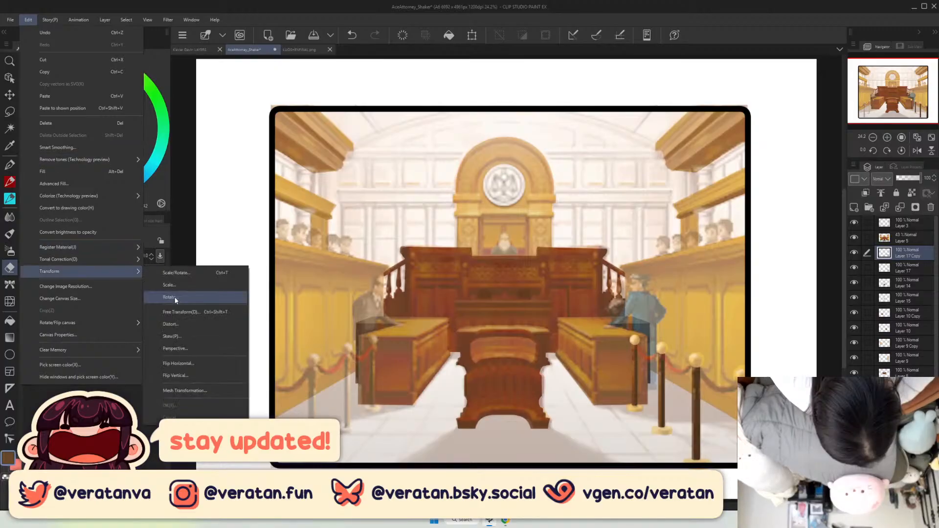
left_click(192, 367)
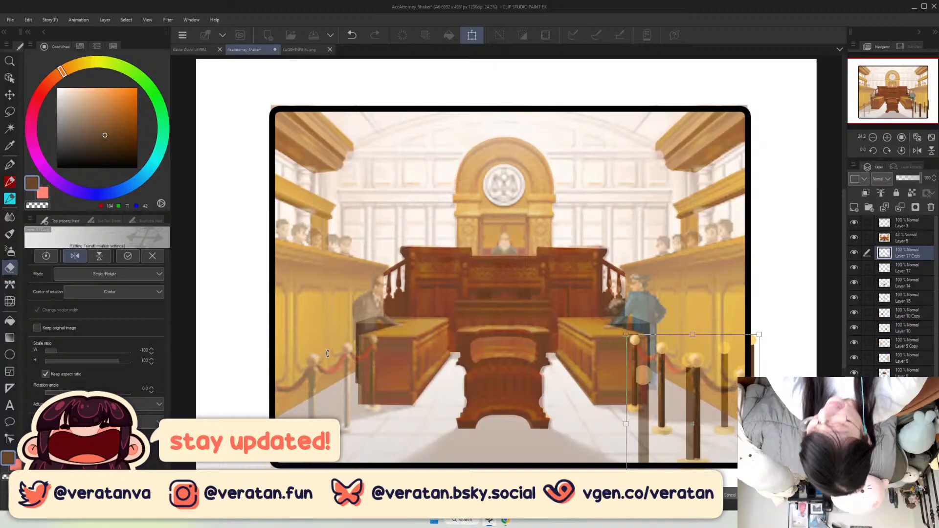
Move the flipped post copy on Layer 17 Copy onto the reference's left-hand barrier posts and apply the transformation.
left_click_drag(327, 354, 332, 376)
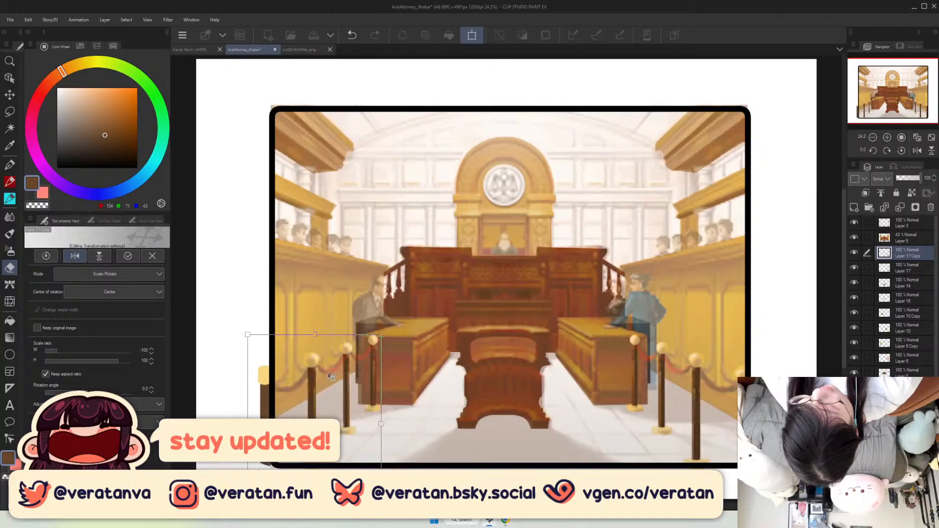
scroll(338, 378, "up", 4)
scroll(369, 350, "down", 2)
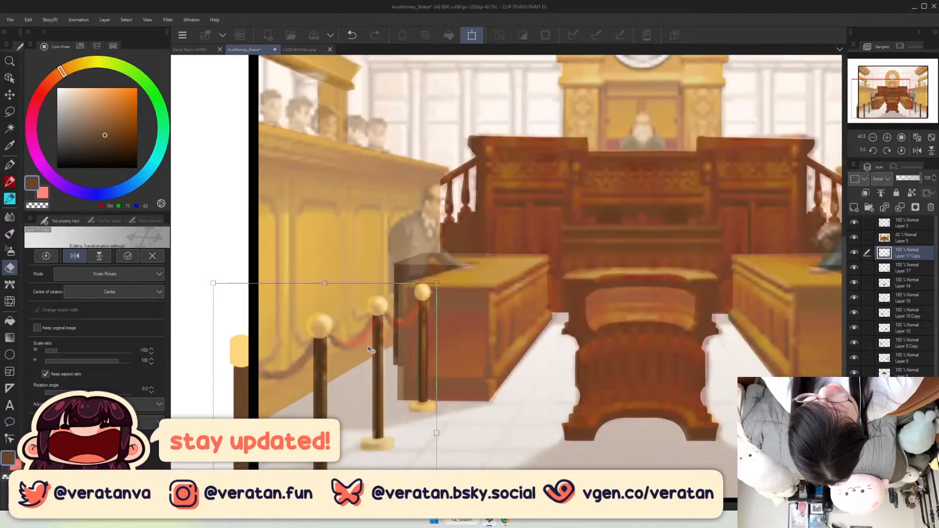
scroll(372, 350, "up", 1)
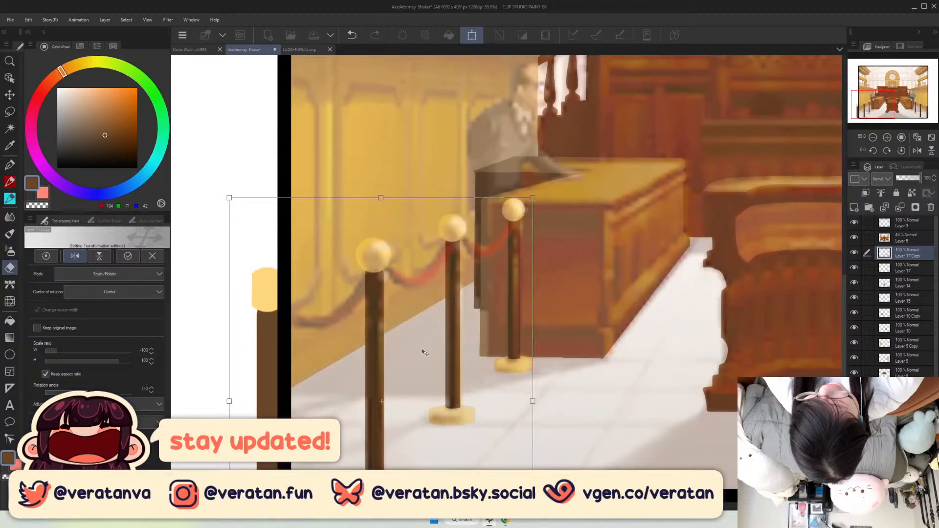
key("Return")
left_click(917, 138)
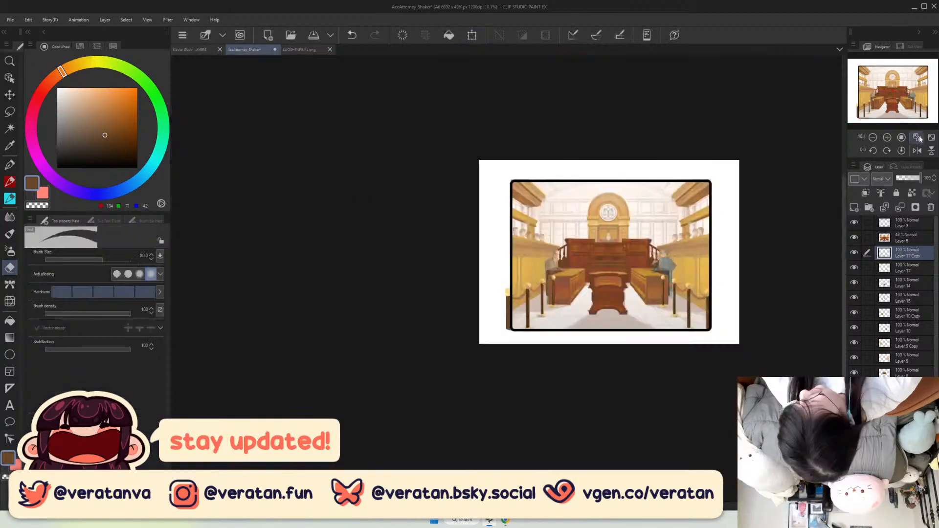
left_click(918, 138)
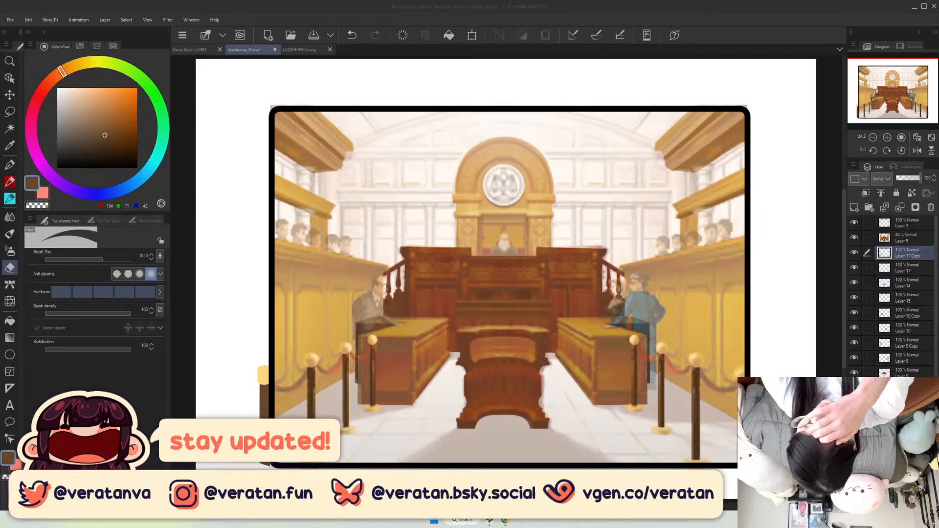
Erase the part of the mirrored outermost post extending outside the frame's left edge with the eraser at size 170, and save the file.
left_click(855, 254)
left_click(855, 254)
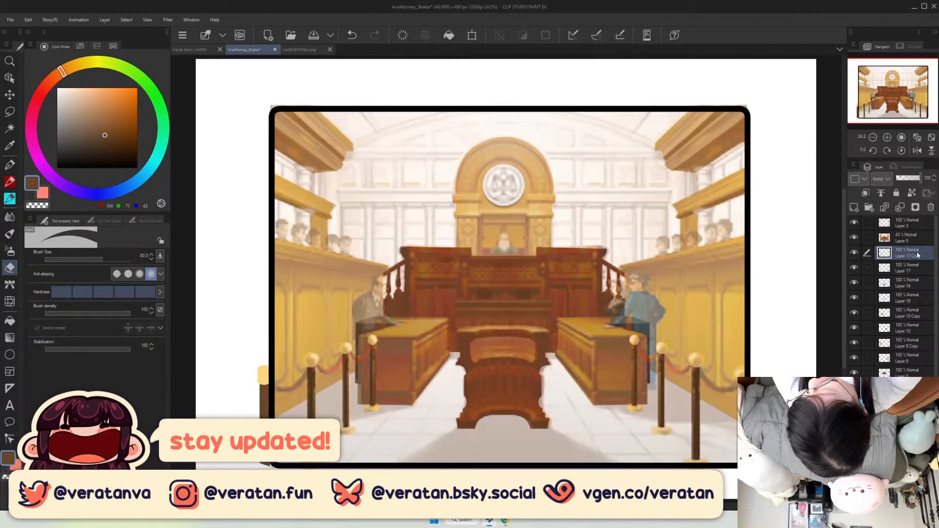
key("bracketright")
left_click_drag(261, 365, 264, 375)
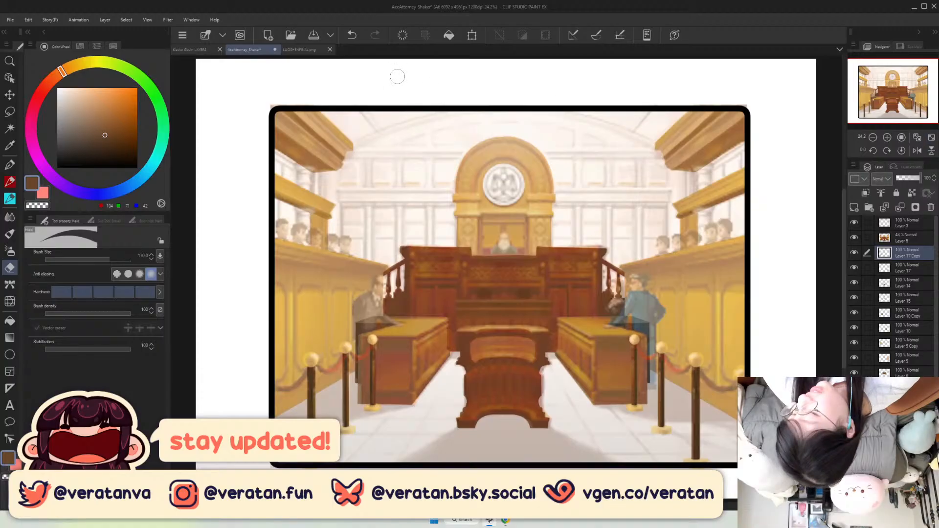
key("ctrl+s")
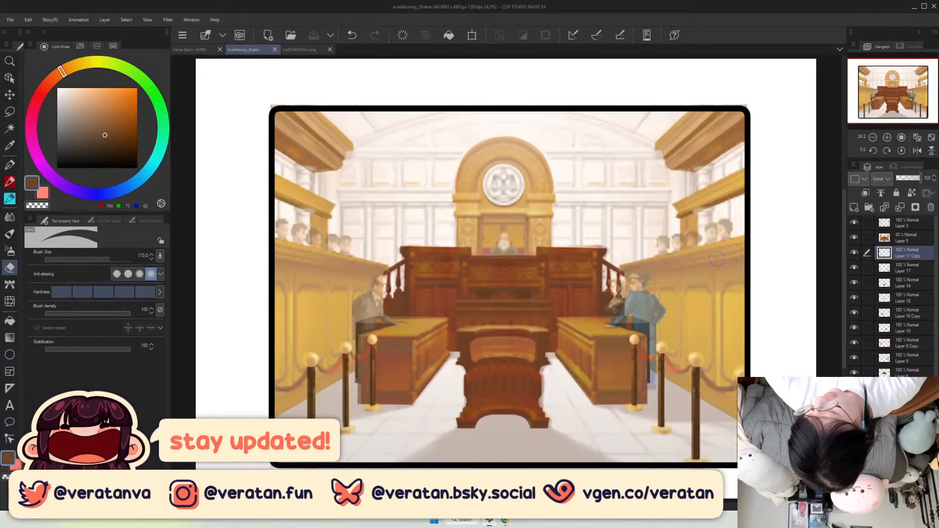
On a new layer above Layer 17 Copy, choose a dark red for the G-pen with the Layer 5 reference hidden.
scroll(623, 304, "down", 3)
scroll(622, 304, "up", 3)
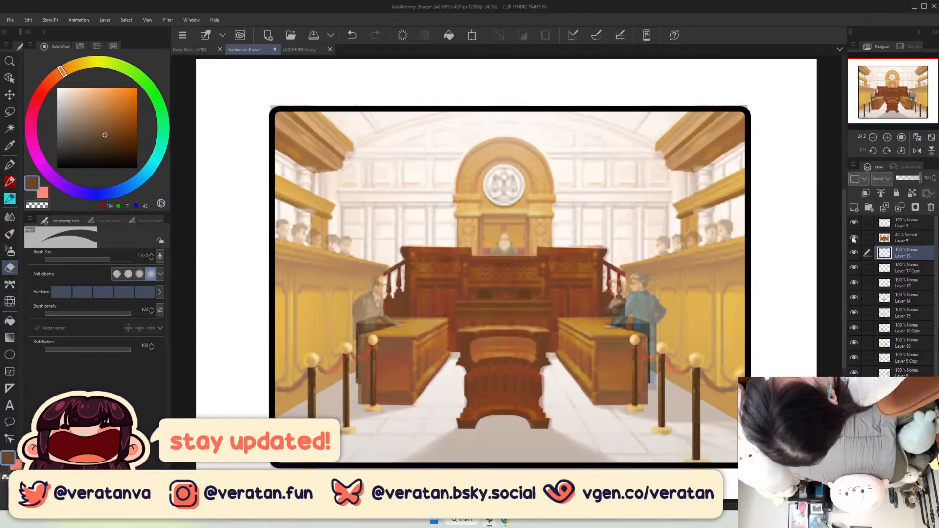
left_click(855, 238)
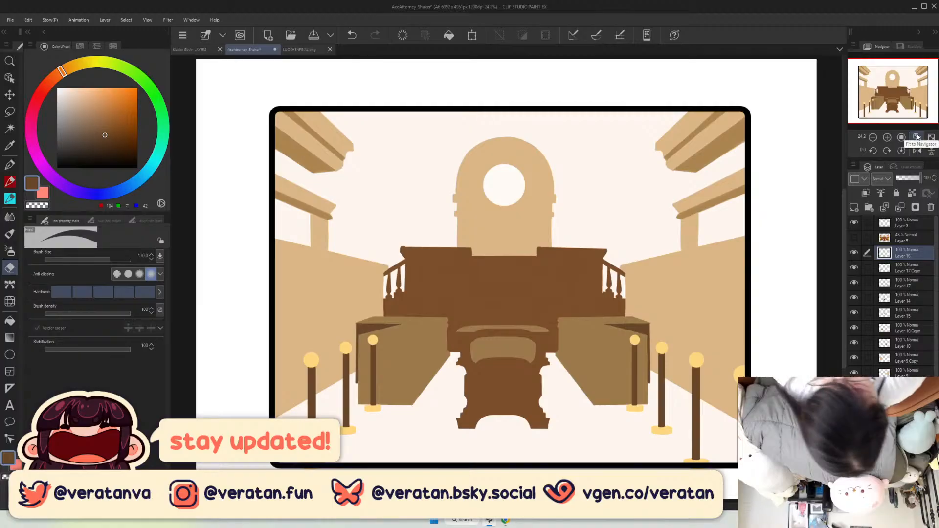
left_click(50, 81)
left_click(123, 96)
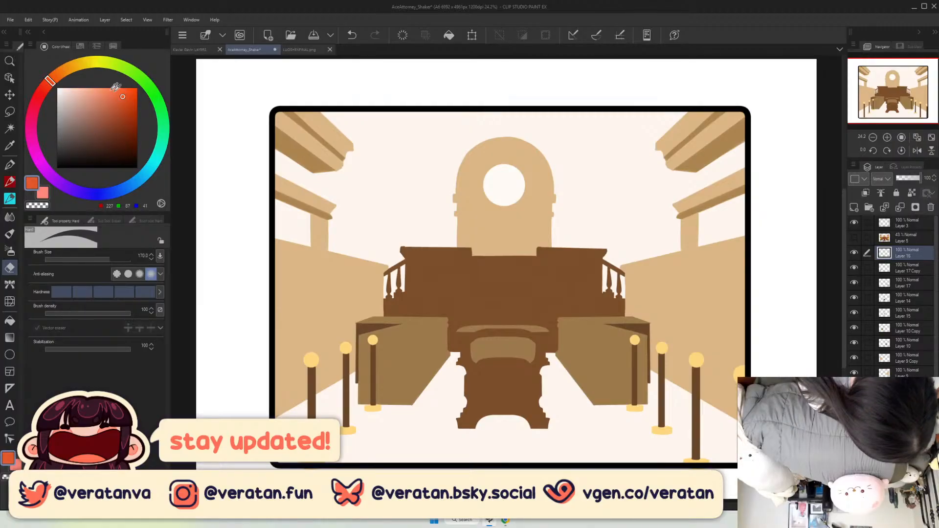
left_click(36, 101)
left_click(117, 108)
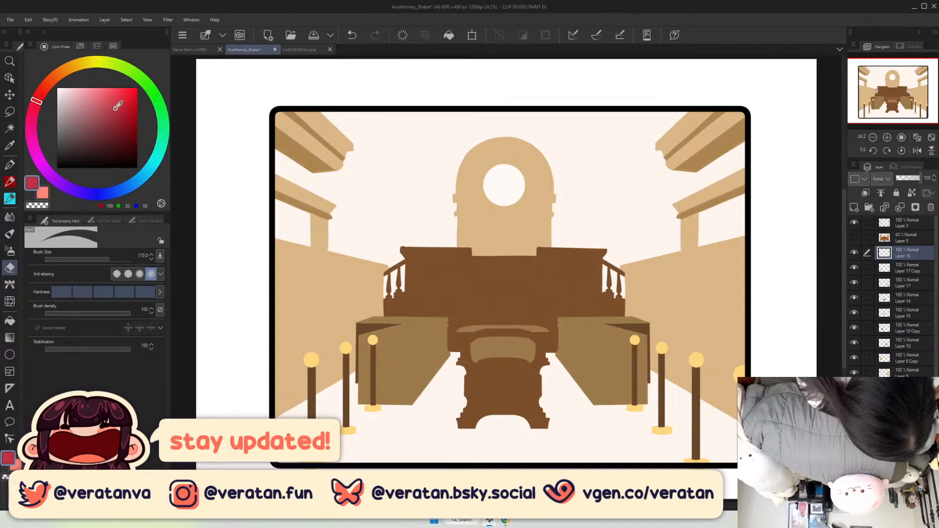
left_click(117, 111)
left_click(10, 165)
Show the Layer 5 reference again and make the empty layer directly below it active for painting the right-hand ropes.
left_click(854, 238)
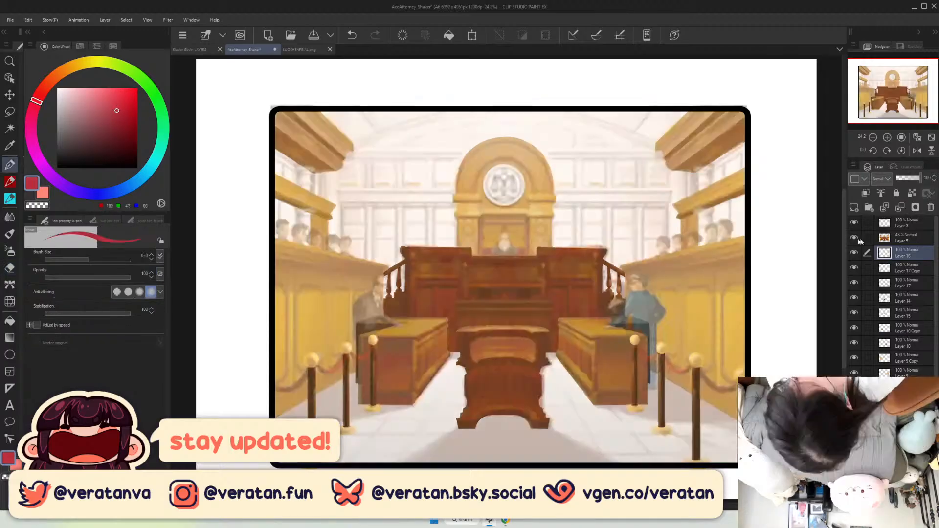
left_click(906, 241)
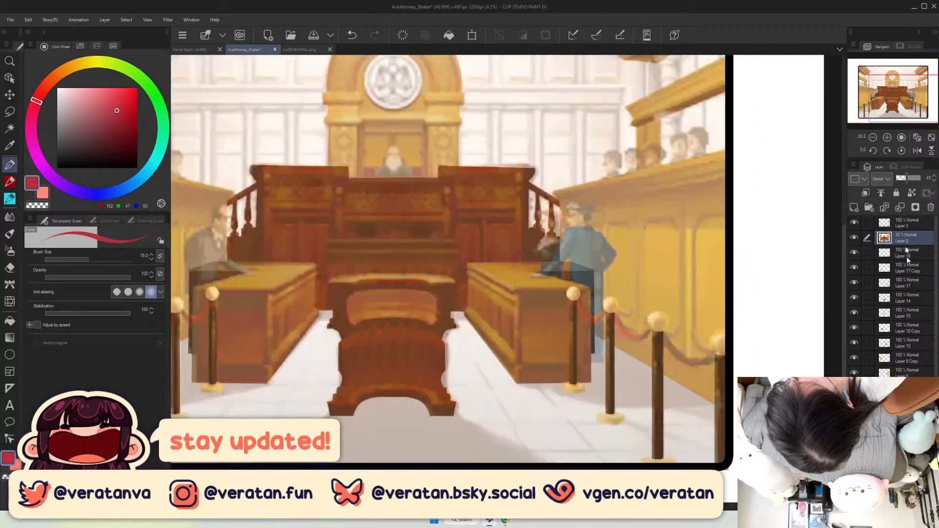
left_click(907, 253)
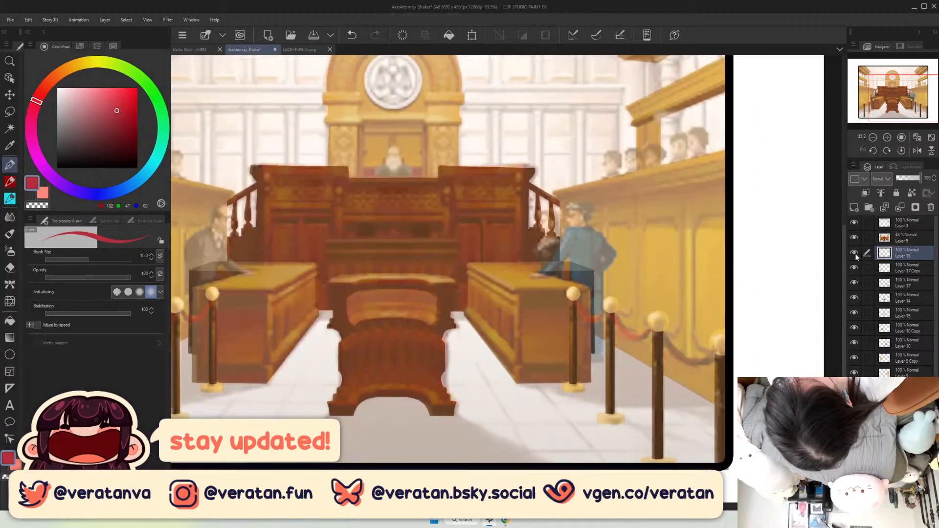
left_click(921, 114)
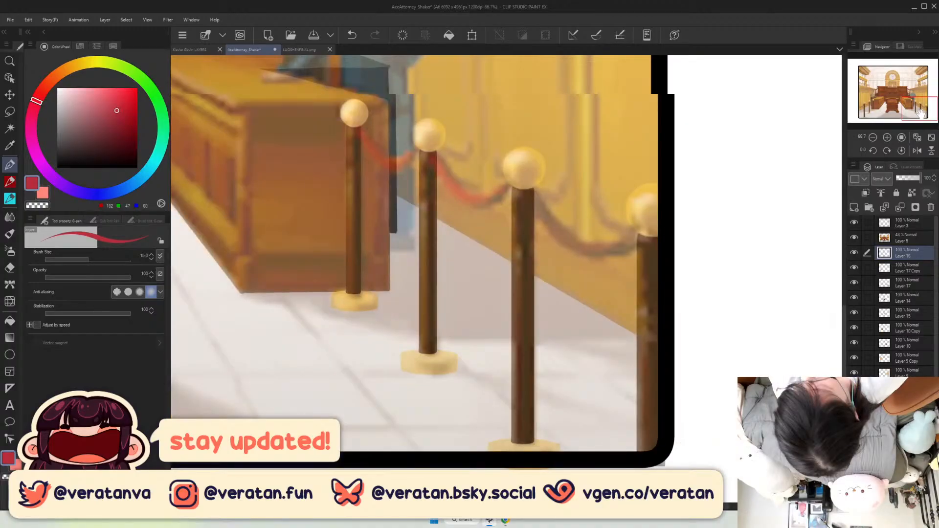
left_click_drag(922, 113, 921, 113)
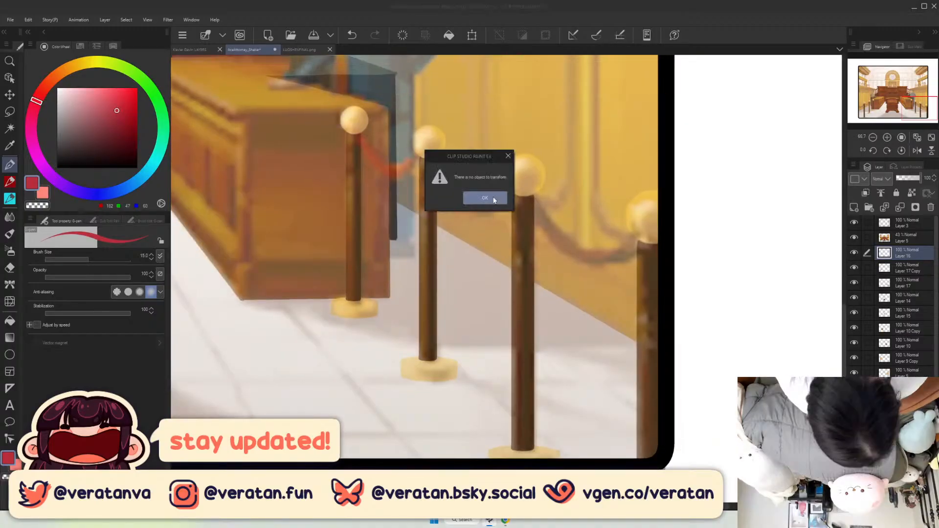
left_click(492, 199)
Enlarge the G-pen to size 60, testing its width with trial strokes on the rope between the first two right-hand posts.
key("]")
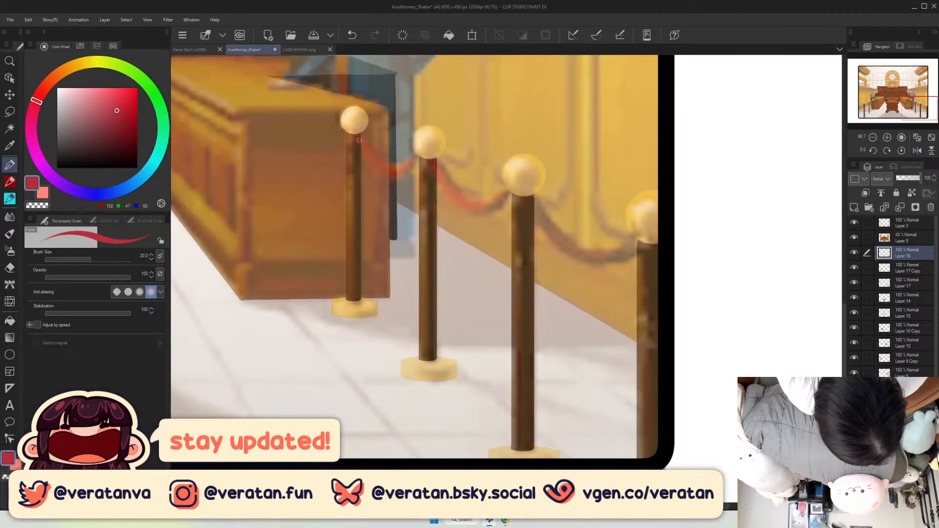
key("ctrl+z")
key("]")
key("]")
key("]")
key("]")
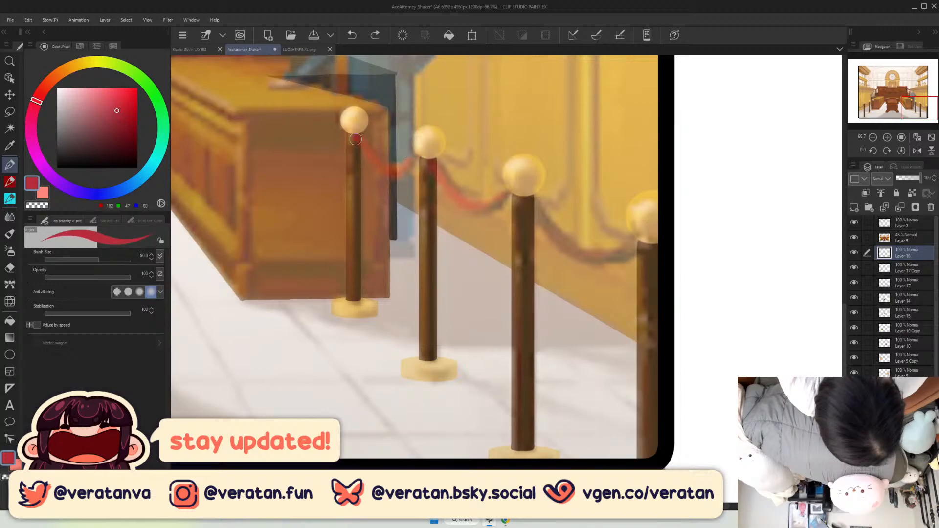
left_click_drag(355, 139, 392, 171)
key("ctrl+z")
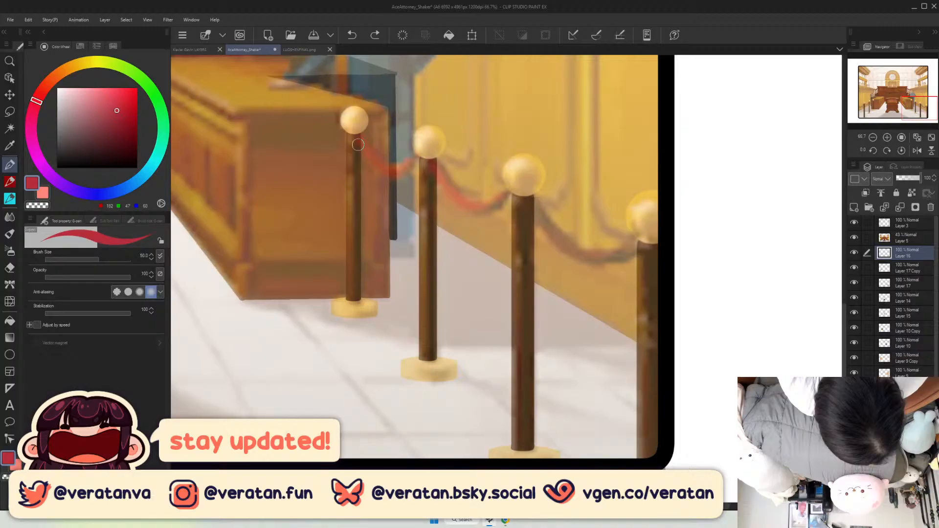
left_click_drag(358, 144, 391, 175)
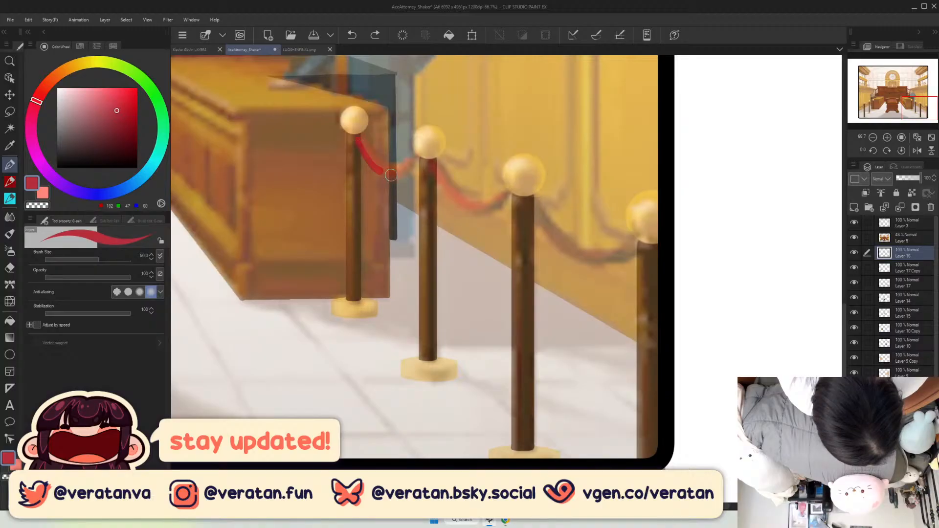
key("ctrl+z")
key("]")
left_click_drag(358, 139, 411, 170)
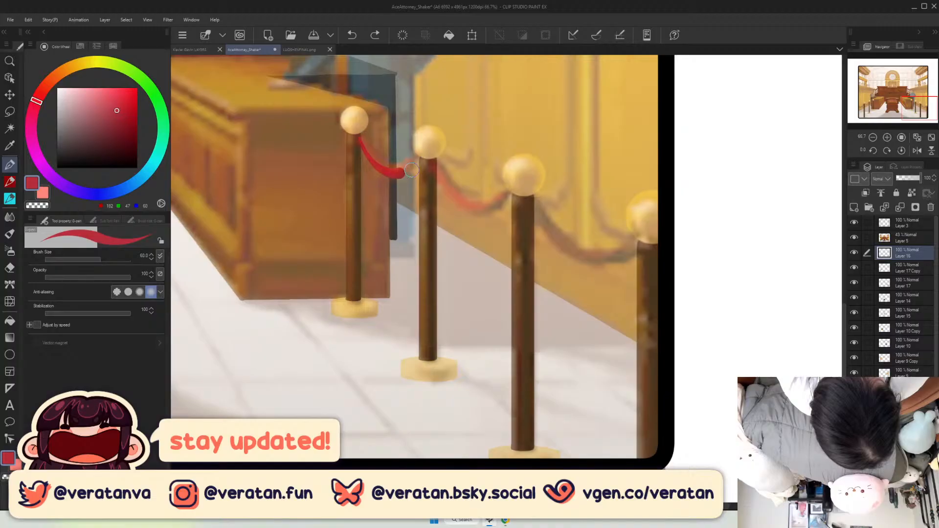
key("ctrl+z")
left_click_drag(360, 139, 406, 172)
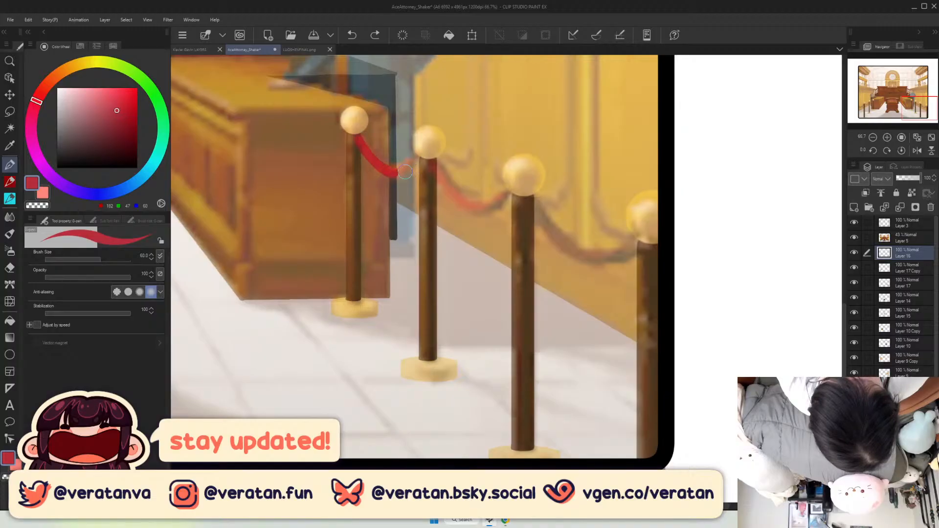
key("ctrl+z")
left_click_drag(362, 142, 421, 165)
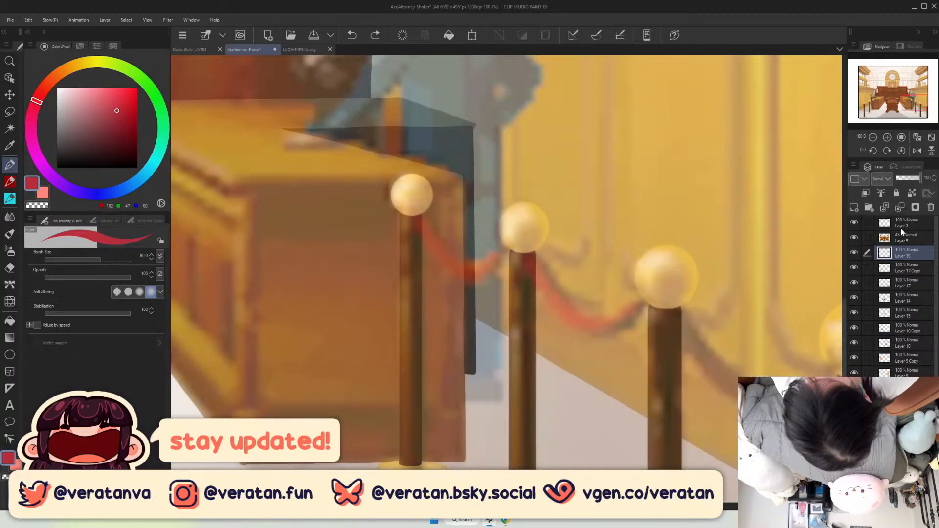
mouse_move(415, 219)
left_mouse_down()
mouse_move(437, 262)
mouse_move(460, 279)
left_mouse_up()
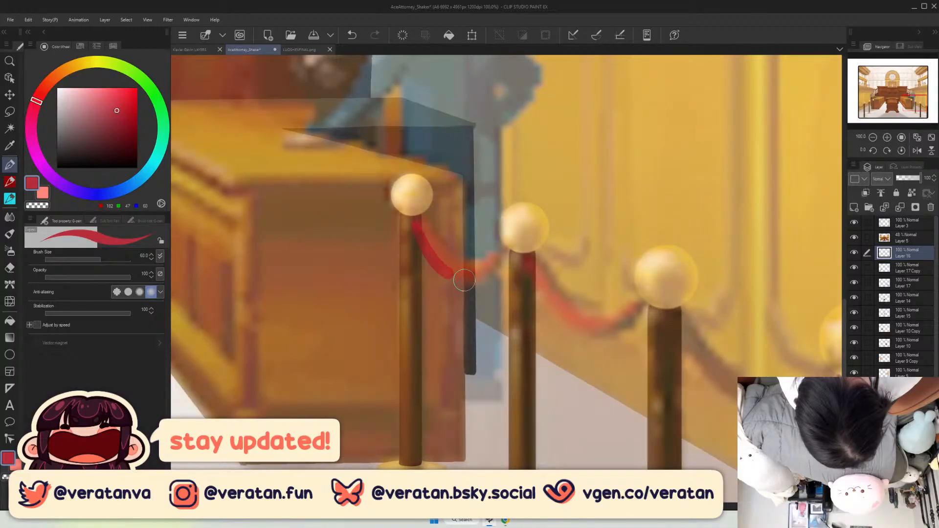
key("ctrl+z")
left_click_drag(414, 227, 514, 257)
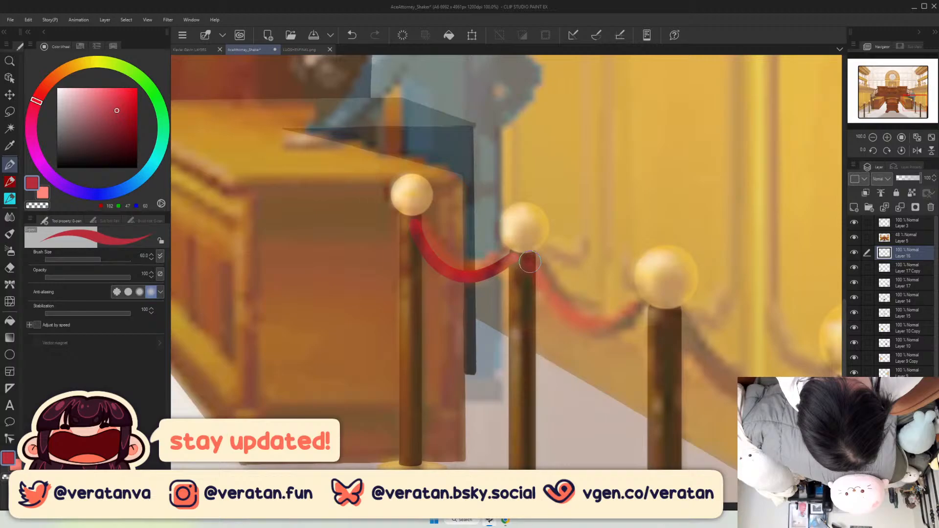
left_click_drag(530, 263, 656, 306)
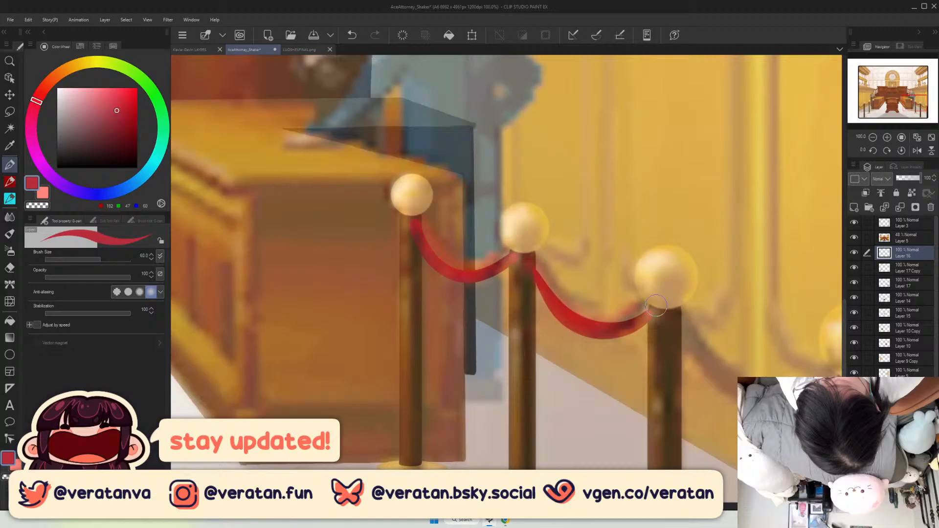
key("ctrl+z")
key("ctrl+z")
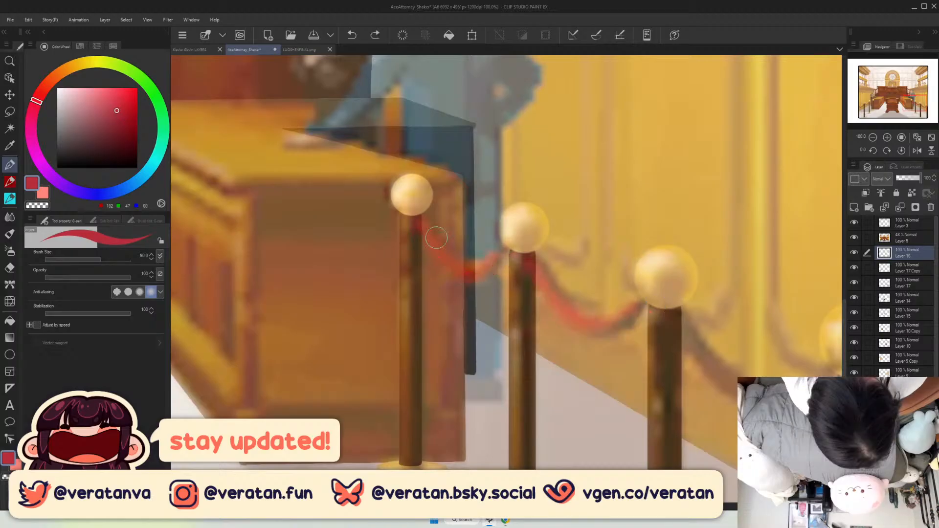
Paint the red ropes linking the first three right-hand posts, with the G-pen at size 60 for the first and 70 for the second.
mouse_move(414, 221)
left_mouse_down()
mouse_move(486, 273)
mouse_move(530, 264)
mouse_move(667, 312)
left_mouse_up()
key("ctrl+z")
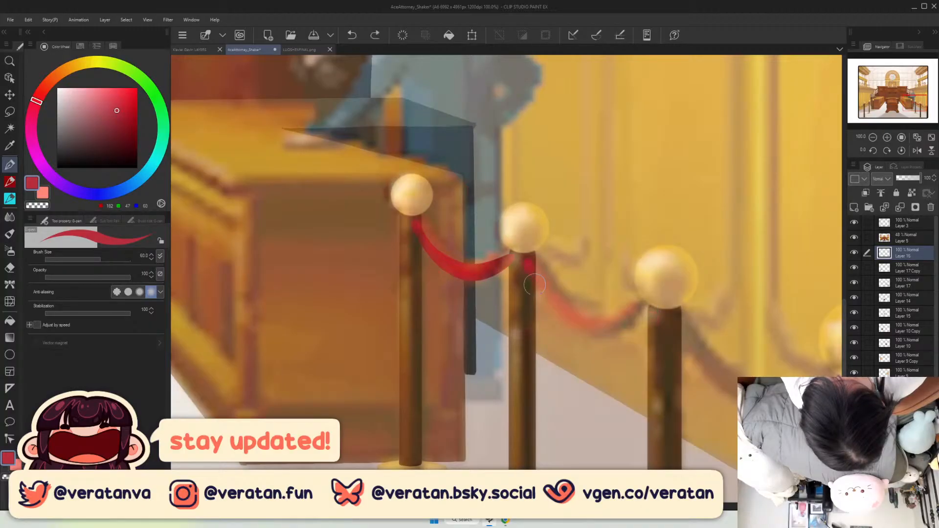
left_click_drag(526, 262, 645, 318)
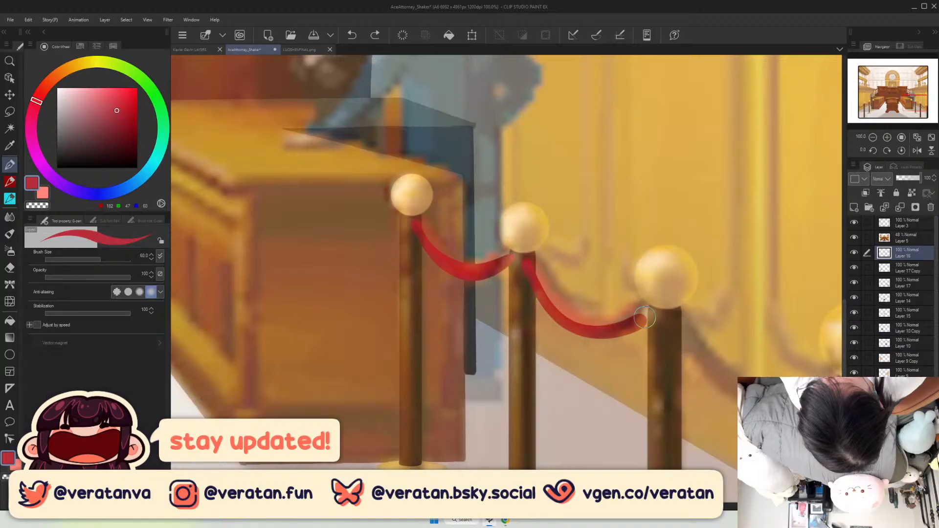
key("ctrl+z")
left_click_drag(526, 262, 540, 292)
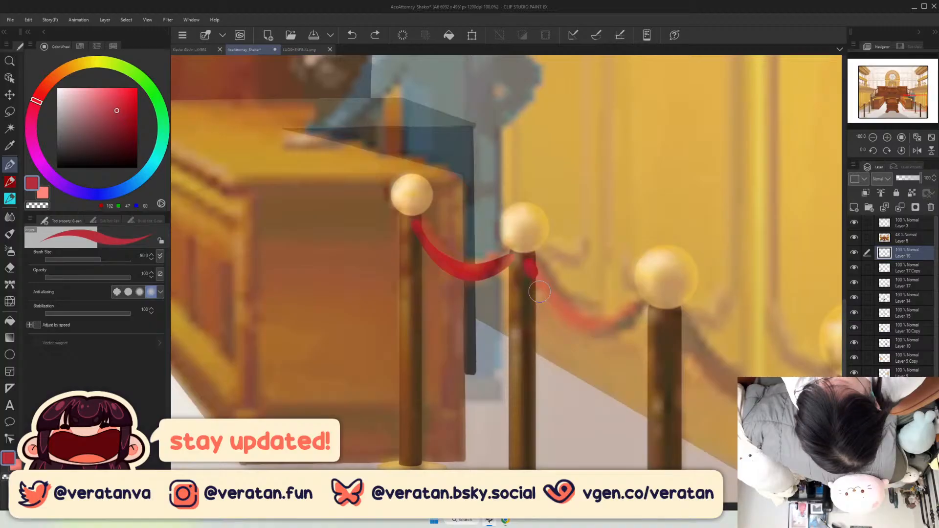
left_click_drag(540, 292, 659, 310)
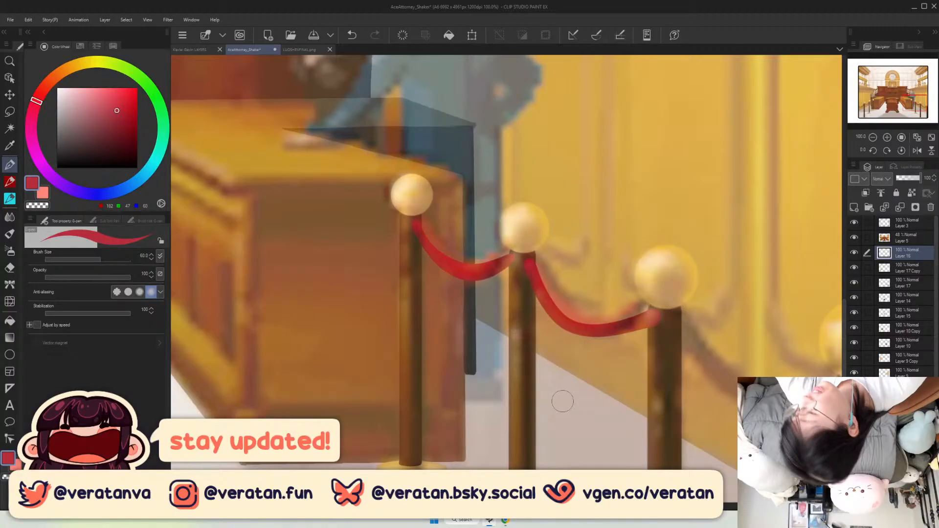
left_click_drag(907, 101, 911, 103)
key("]")
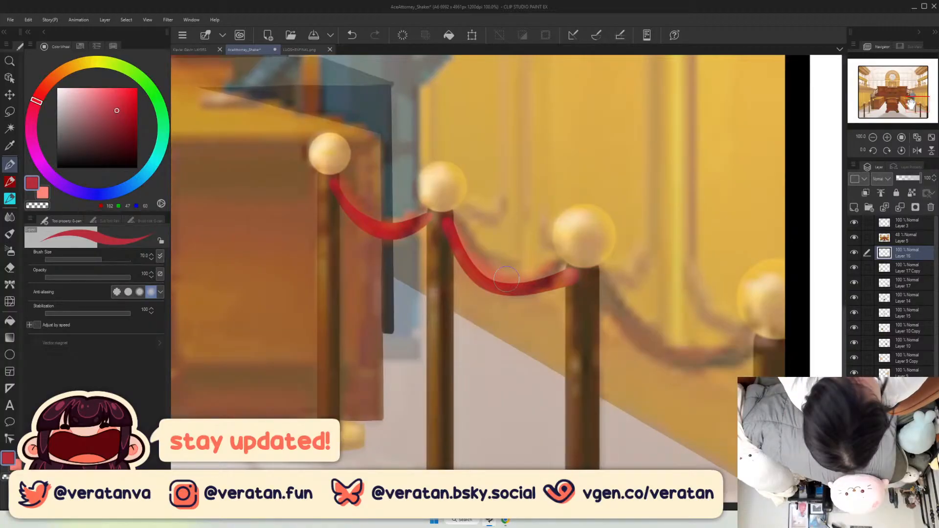
key("ctrl+z")
key("ctrl+z")
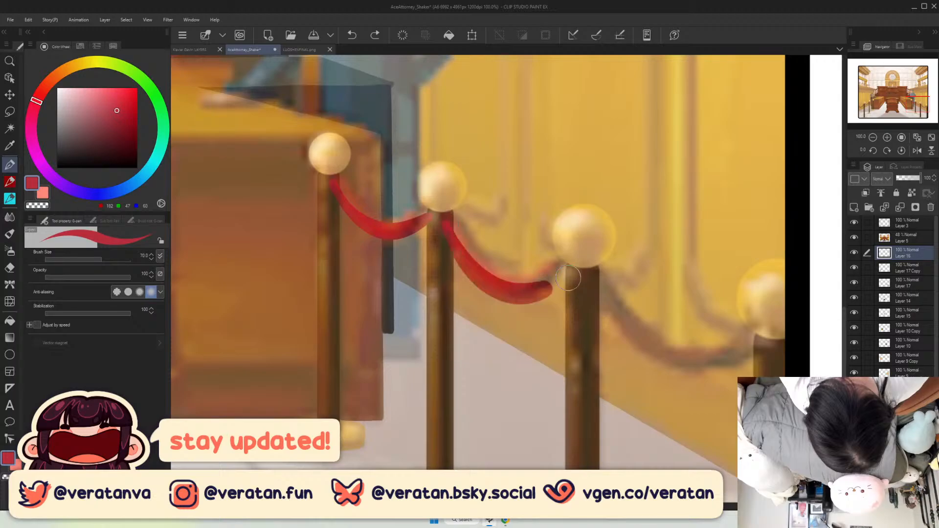
left_click_drag(538, 292, 573, 268)
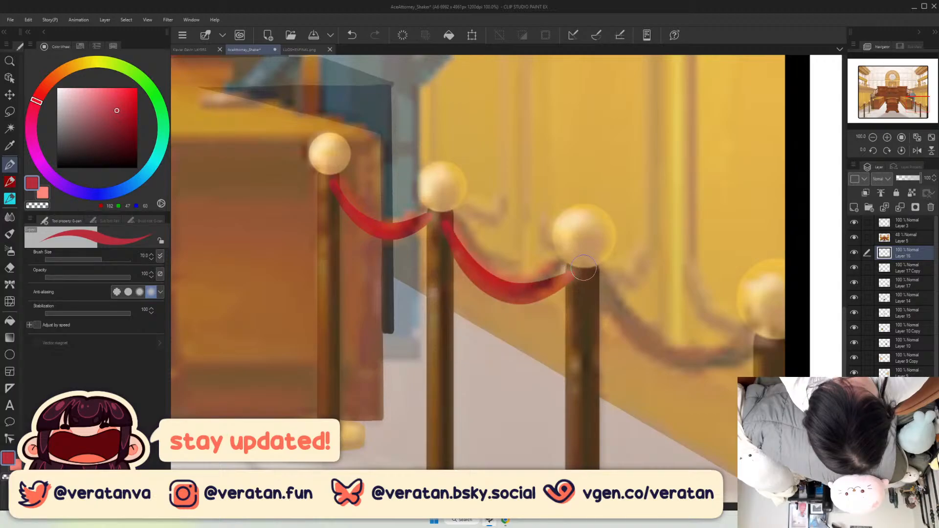
Paint the red rope between the last two right-hand posts with the size 70 G-pen, and trim its outer end with transparent colour at size 30.
left_click_drag(584, 268, 776, 348)
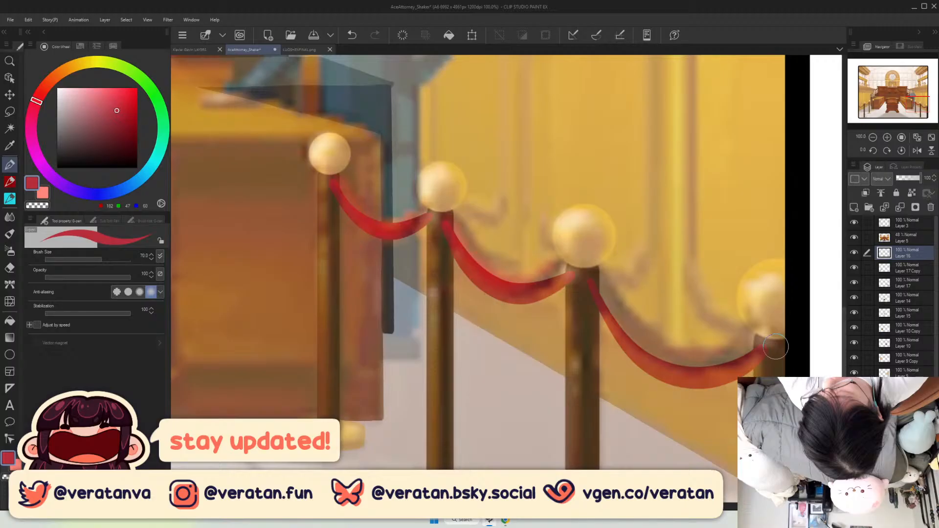
key("ctrl+z")
key("c")
key("bracketleft")
key("bracketleft")
key("bracketleft")
key("bracketleft")
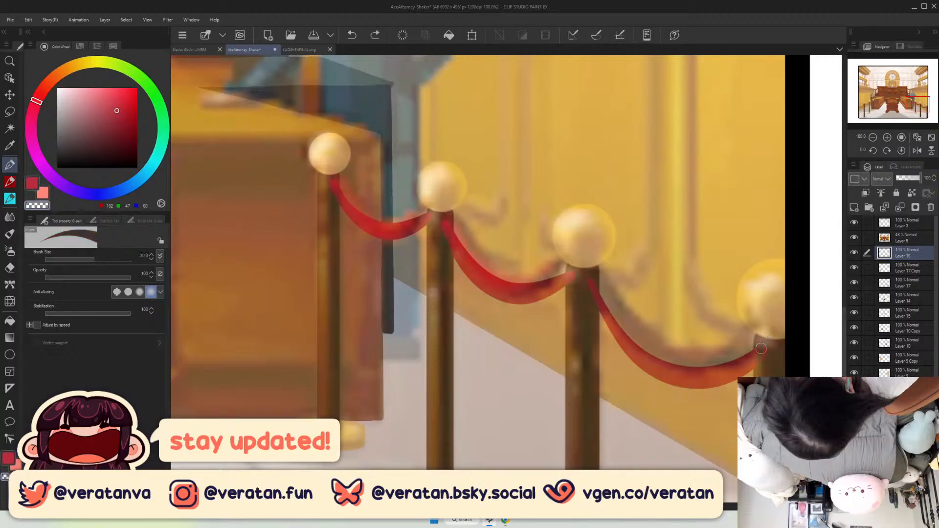
left_click_drag(760, 346, 760, 373)
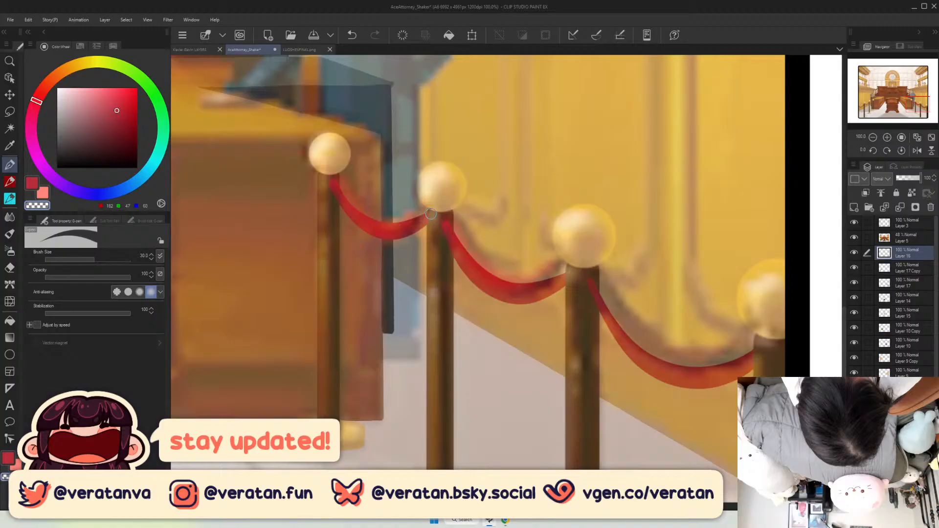
Save the illustration and hide the Layer 5 reference to check the flat-coloured ropes on the right-hand posts.
left_click(932, 138)
key("ctrl+s")
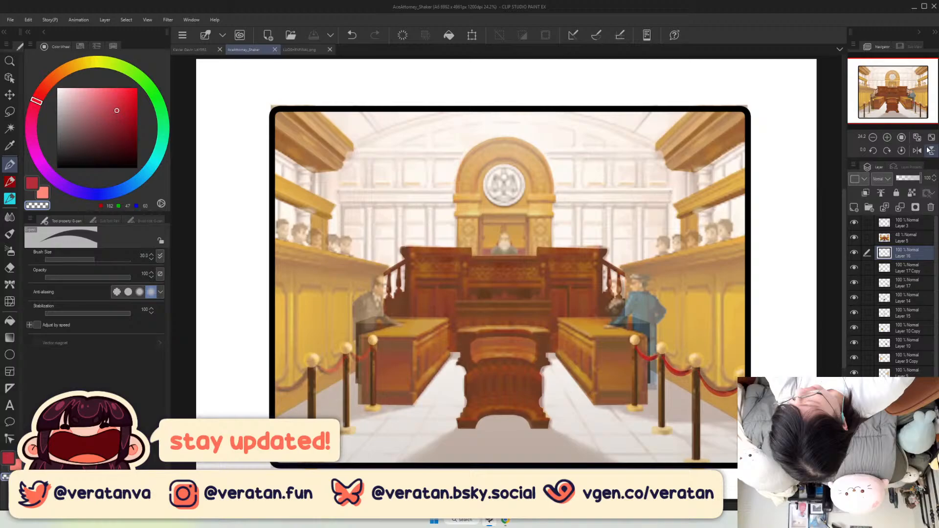
left_click(854, 237)
left_click(902, 137)
left_click(922, 108)
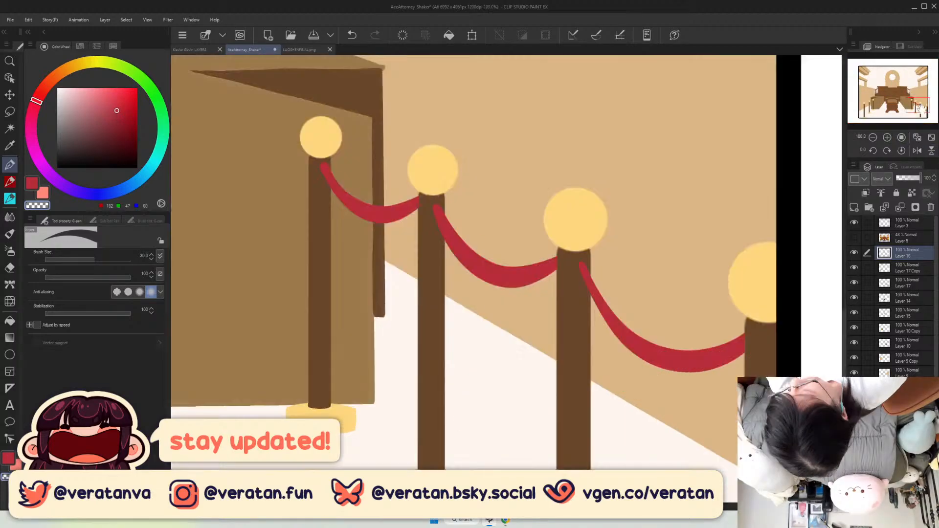
left_click(920, 107)
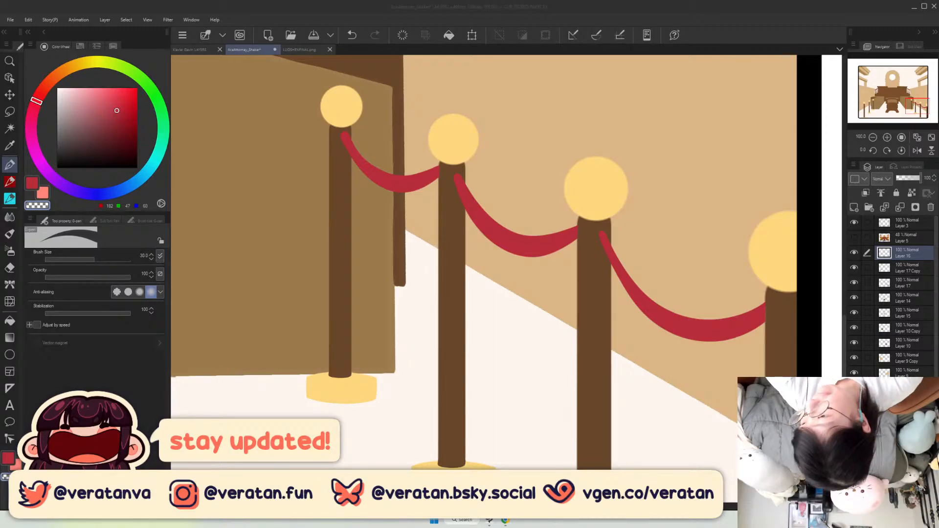
Return the G-pen to the dark red and enlarge it to size 60, checking the rope layer by toggling its visibility.
left_click(603, 240)
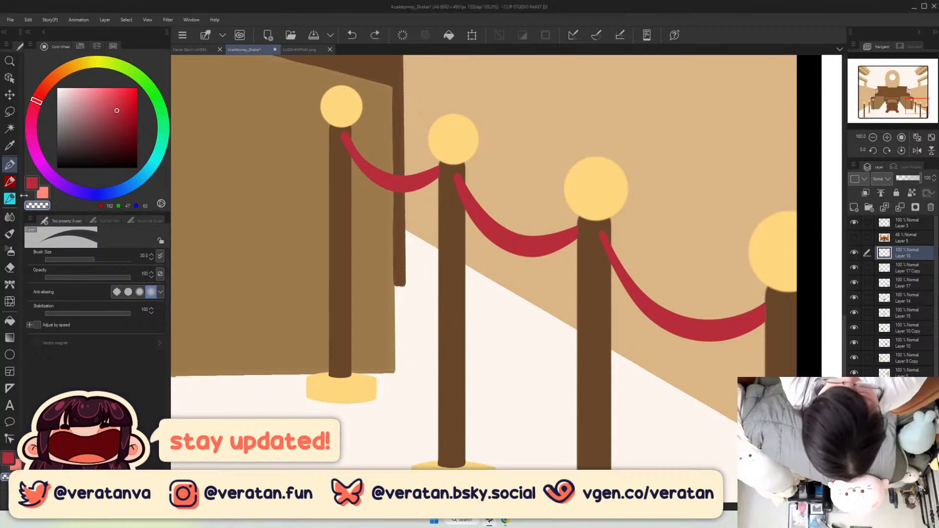
left_click(7, 459)
left_click(854, 253)
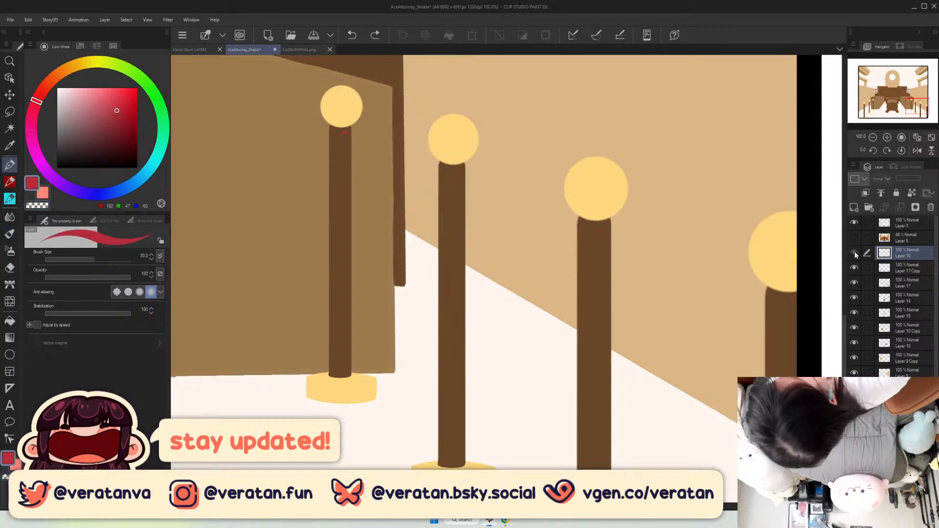
left_click(854, 253)
mouse_move(603, 235)
left_mouse_down()
mouse_move(724, 331)
mouse_move(763, 313)
left_mouse_up()
key("ctrl+z")
key("bracketright")
key("bracketright")
key("bracketright")
Thicken the upper edge of the rope between the last two right-hand posts with red G-pen strokes, undoing uneven attempts.
left_click_drag(615, 267, 701, 332)
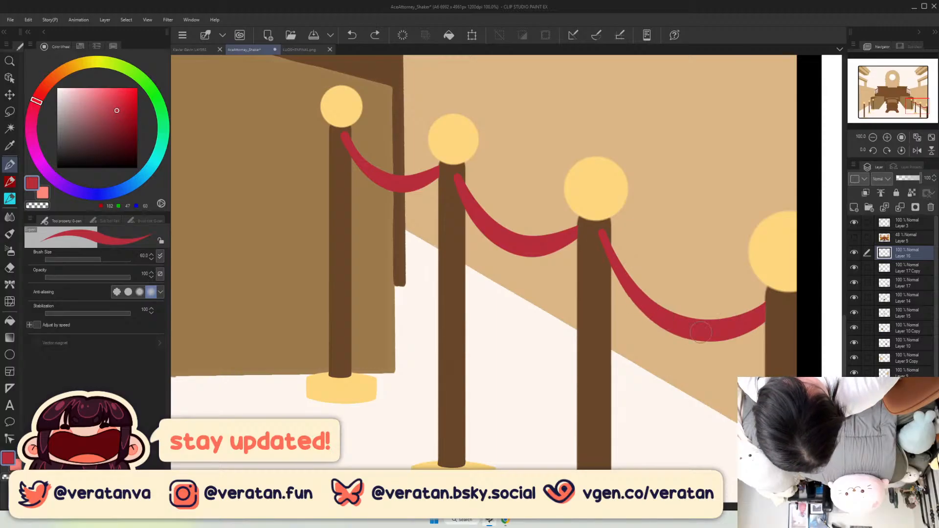
left_click_drag(604, 235, 629, 275)
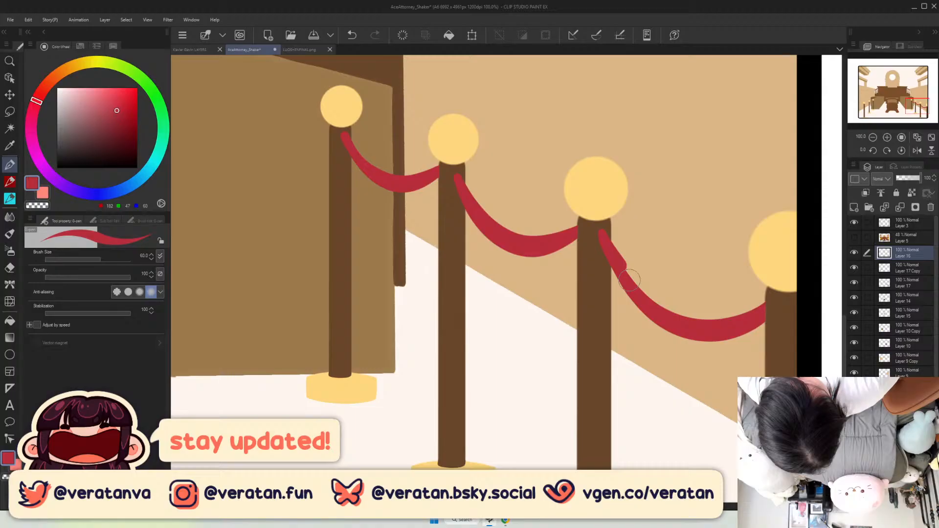
key("ctrl+z")
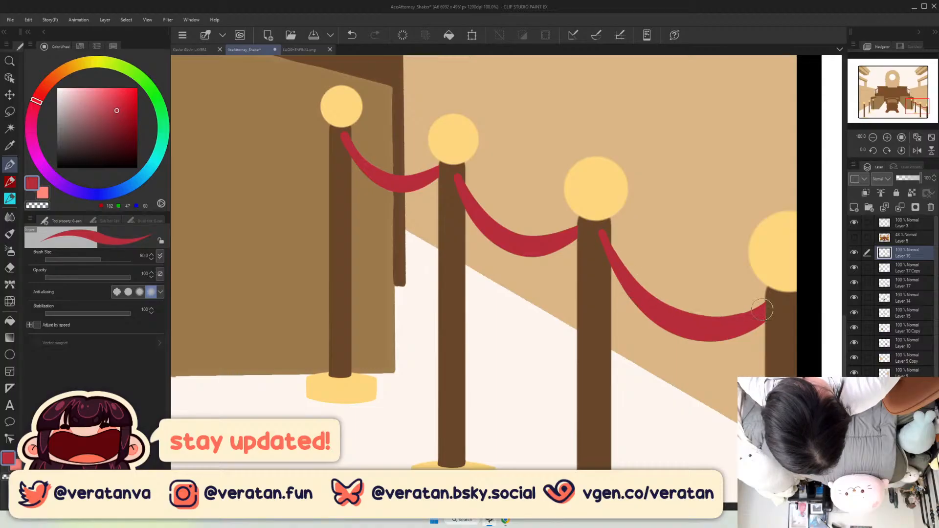
left_click_drag(602, 230, 656, 306)
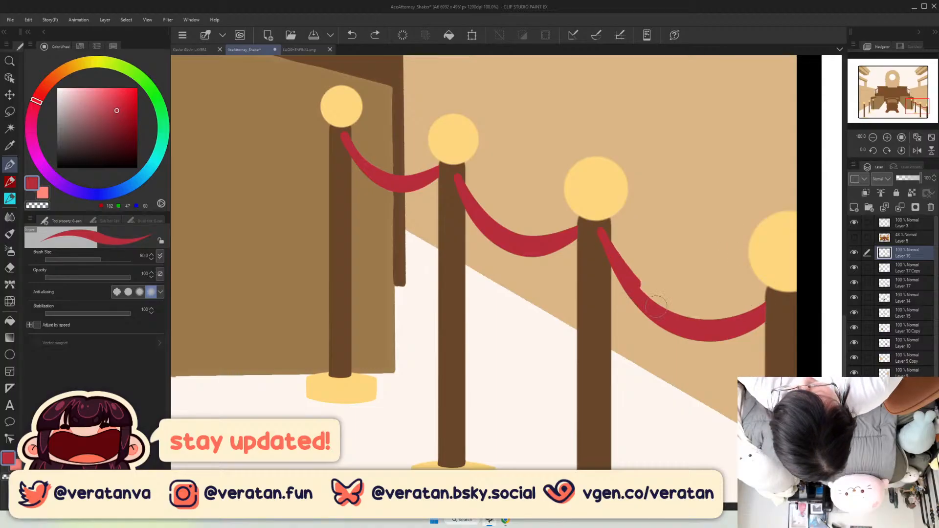
key("ctrl+z")
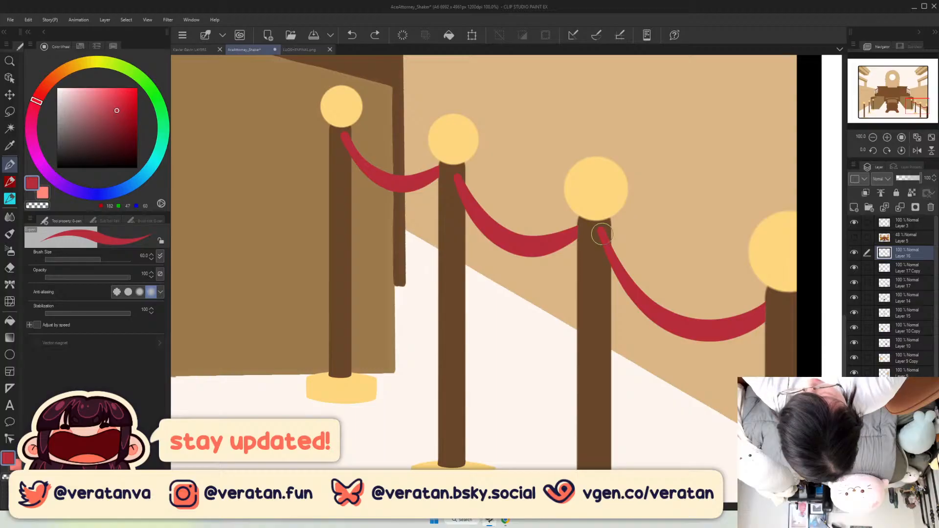
mouse_move(599, 230)
left_mouse_down()
mouse_move(649, 301)
mouse_move(723, 324)
left_mouse_up()
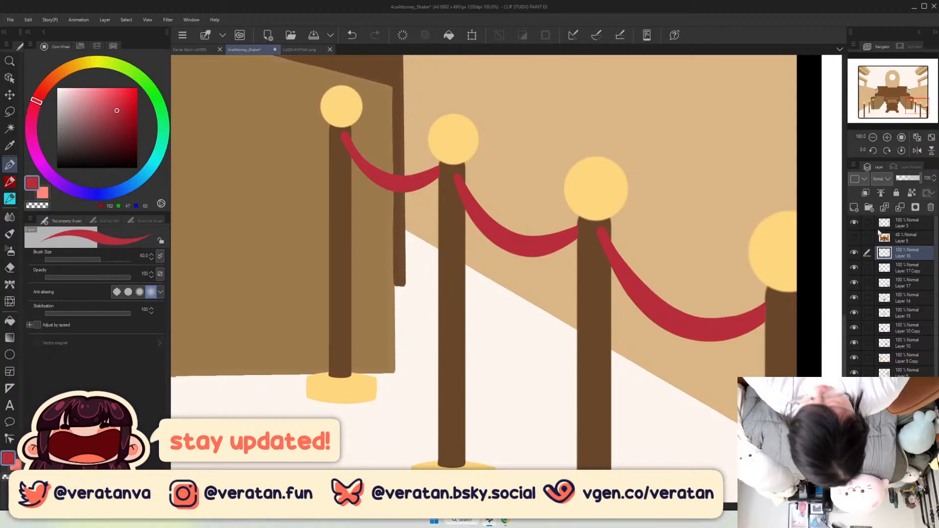
Duplicate the right-hand rope layer and flip the copy horizontally.
left_click(873, 138)
left_click(873, 138)
left_click_drag(906, 104, 887, 98)
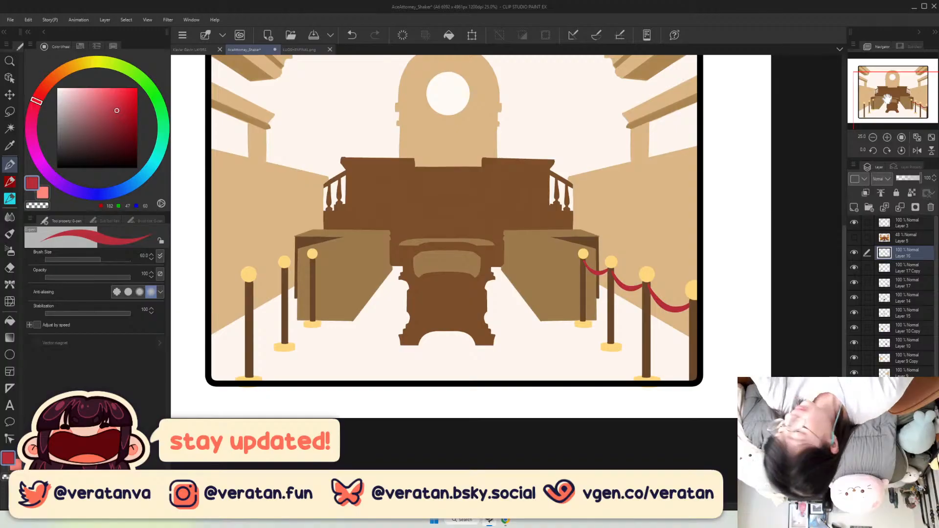
key("ctrl+c")
key("ctrl+v")
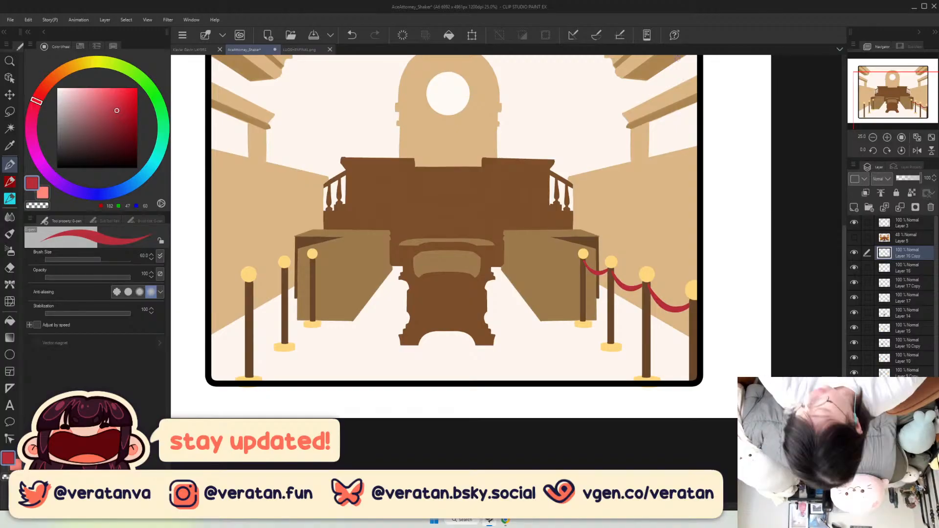
left_click(28, 20)
mouse_move(133, 271)
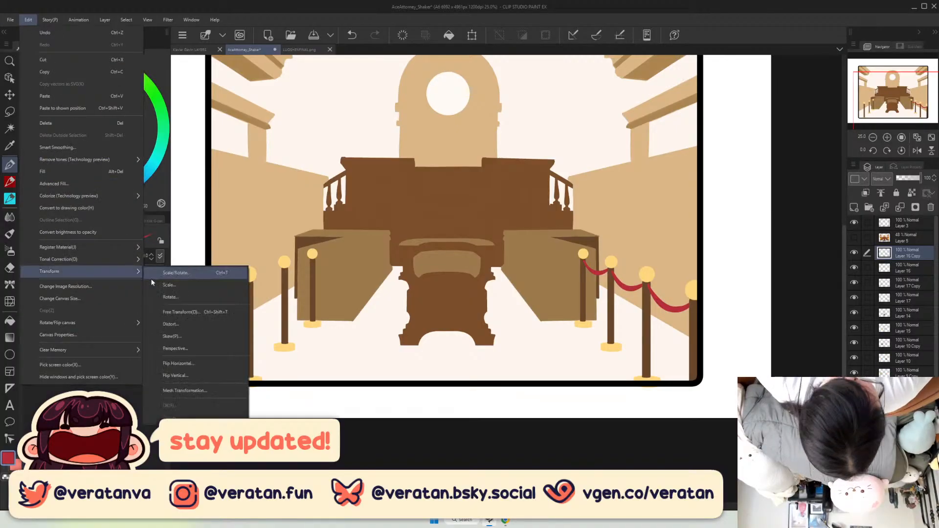
left_click(180, 364)
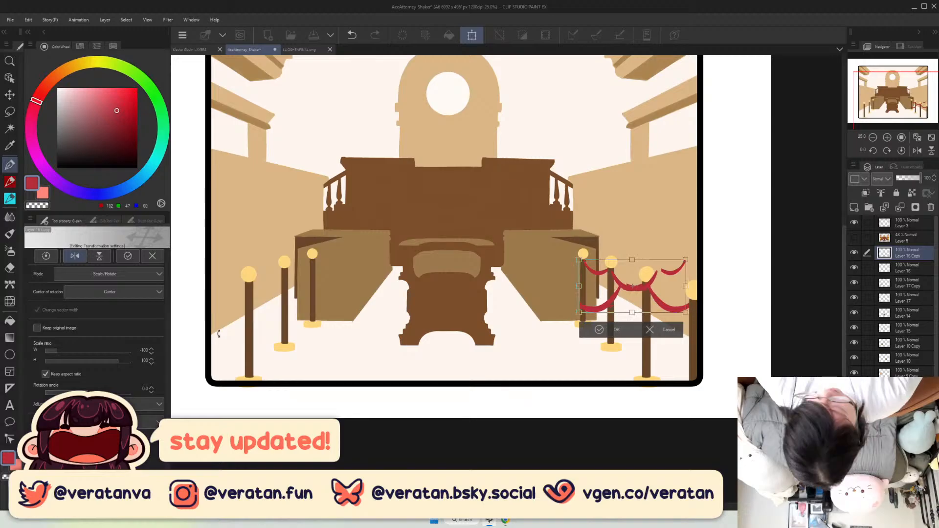
Move the flipped rope copy straight across to the left-hand posts, align its ends with the posts and apply the transformation.
key("shift+Left")
key("shift+Left")
key("shift+Left")
key("shift+Left")
key("shift+Left")
key("shift+Left")
key("shift+Left")
key("shift+Left")
key("shift+Left")
key("shift+Left")
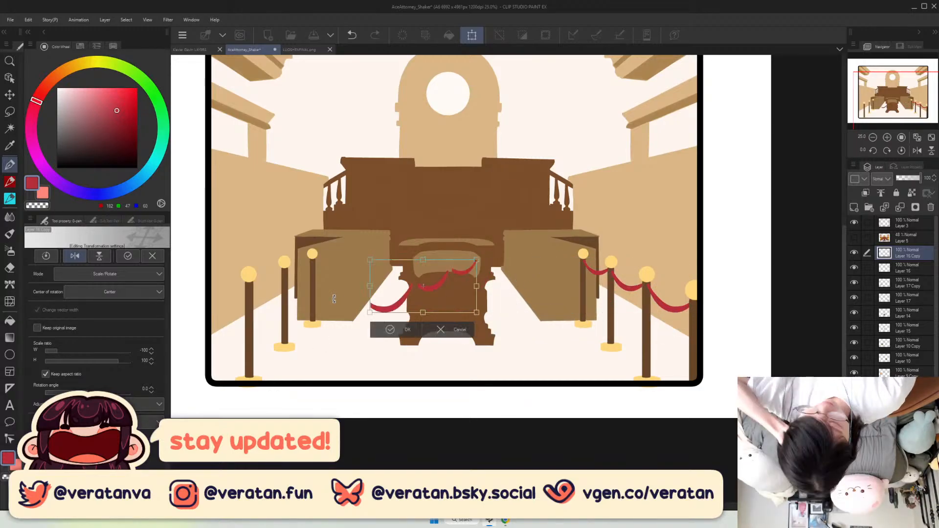
key("shift+Left")
key("shift+Left")
key("shift+Left")
key("shift+Left")
key("shift+Left")
key("shift+Left")
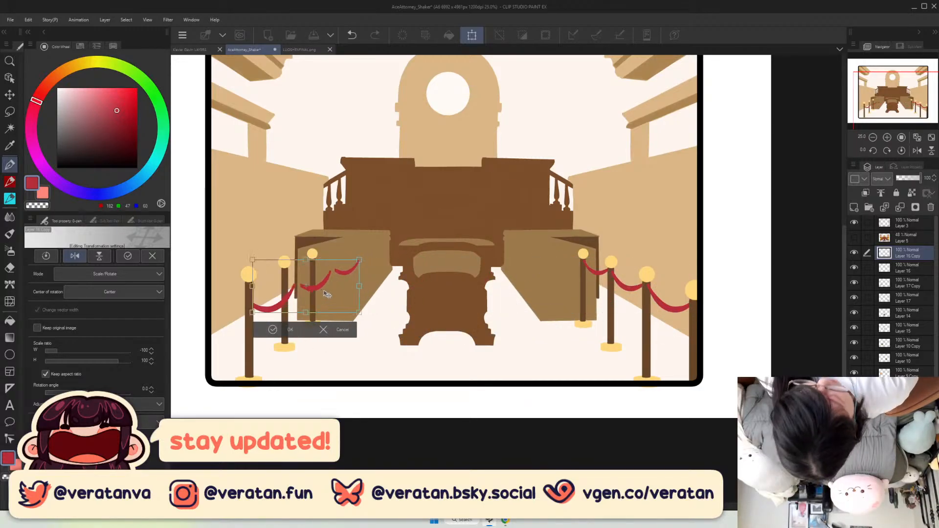
key("shift+Left")
key("shift+Left")
key("shift+Left")
key("shift+Left")
key("shift+Left")
key("shift+Left")
key("shift+Left")
key("shift+Left")
key("shift+Left")
key("shift+Left")
key("shift+Left")
key("shift+Left")
key("shift+Left")
key("shift+Left")
scroll(352, 283, "up", 5)
key("Right")
key("Right")
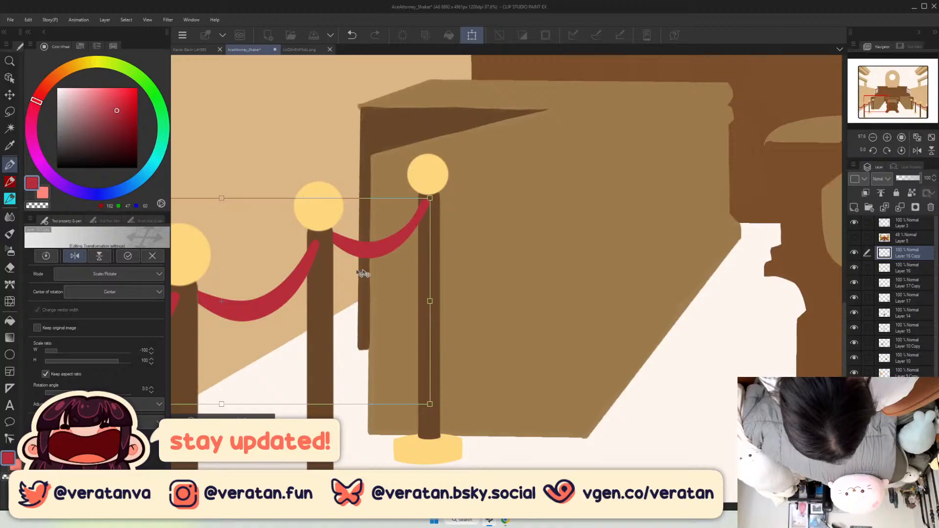
scroll(363, 274, "down", 4)
key("Return")
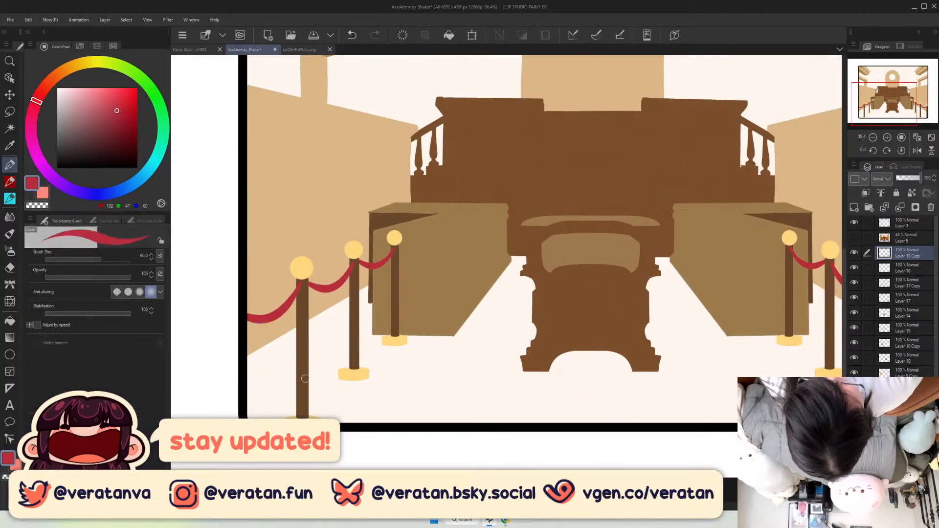
Save the illustration with the whole canvas in view, and show the Layer 5 reference again as the active layer.
scroll(305, 379, "down", 5)
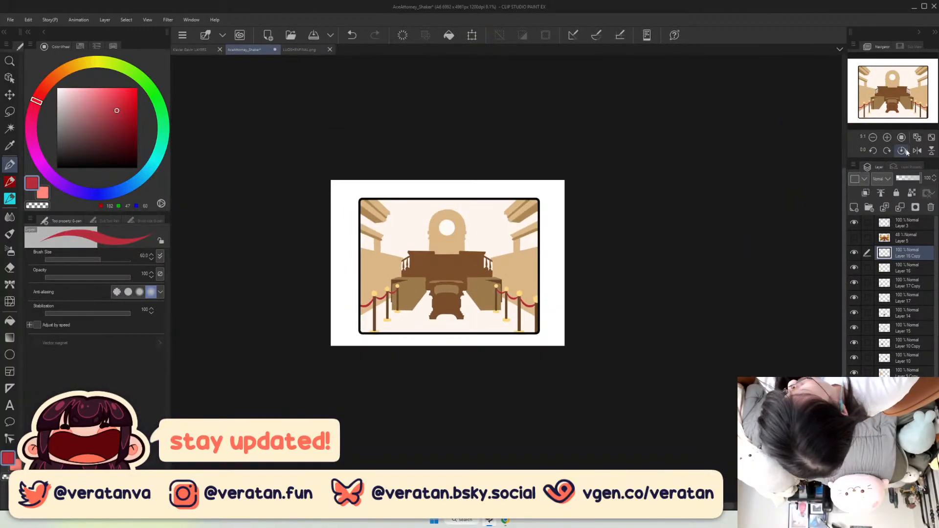
left_click(932, 138)
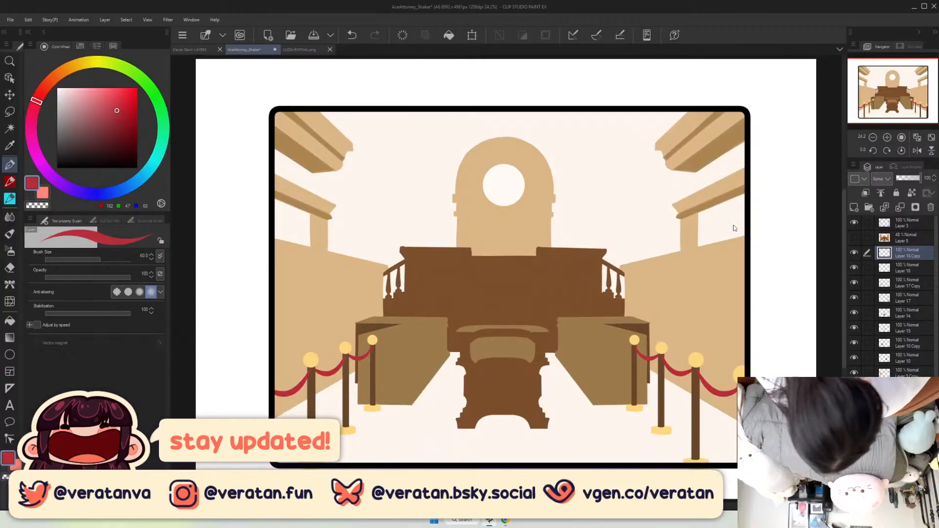
key("ctrl+s")
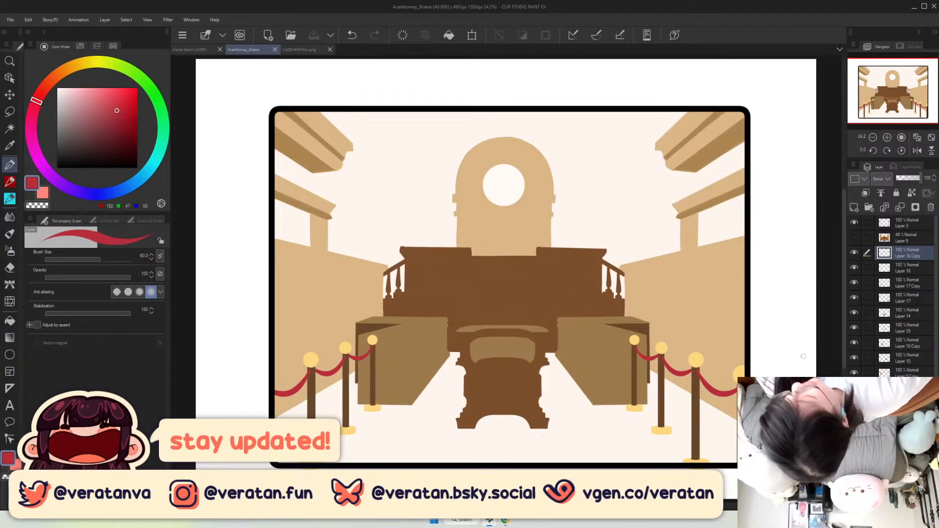
left_click(855, 238)
left_click(911, 235)
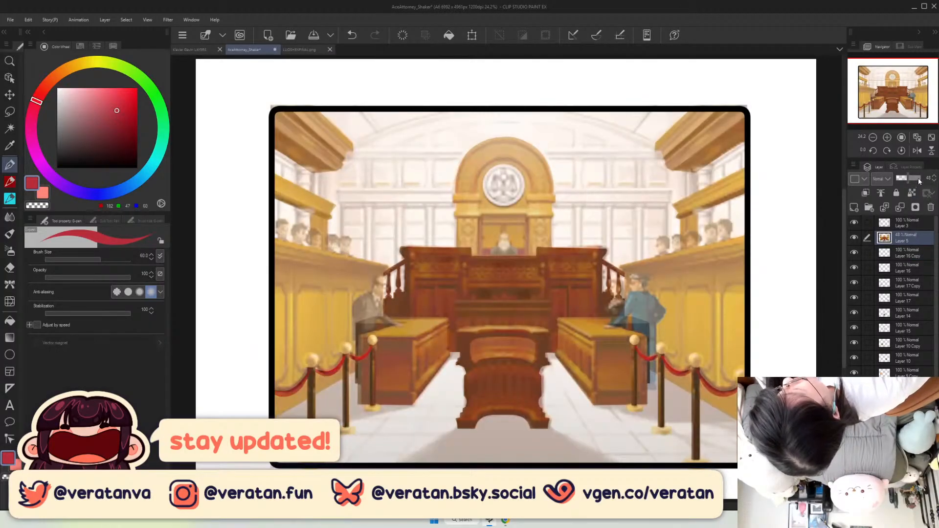
Raise the courtroom reference layer to 100% opacity and compare it with the flat colours by hiding it.
left_click_drag(918, 178, 925, 178)
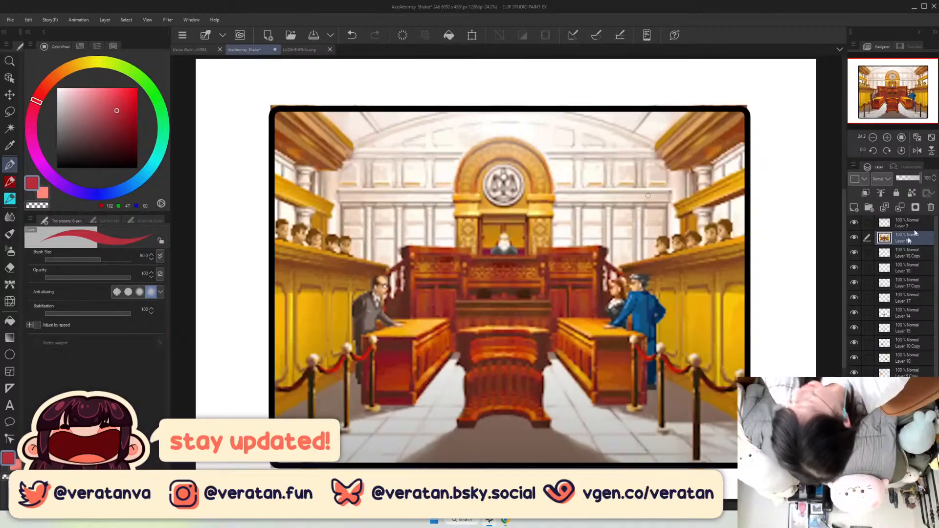
left_click(855, 252)
left_click(854, 252)
left_click(854, 238)
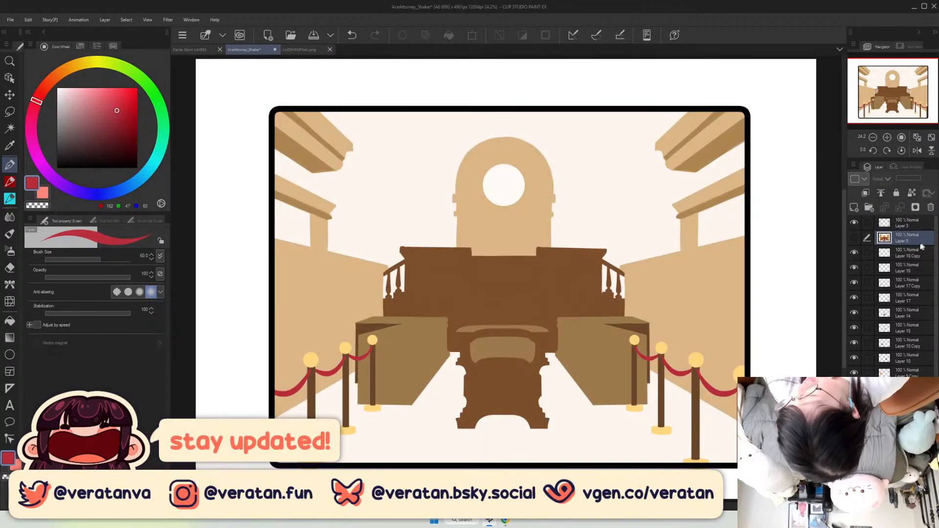
left_click(887, 137)
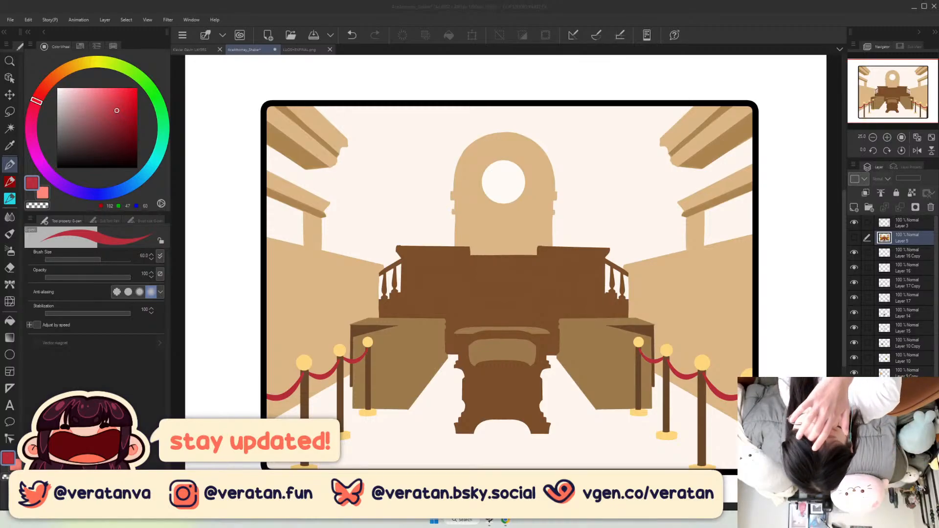
Show the courtroom reference at 28% opacity and select a layer near the end of the layer stack.
left_click(855, 238)
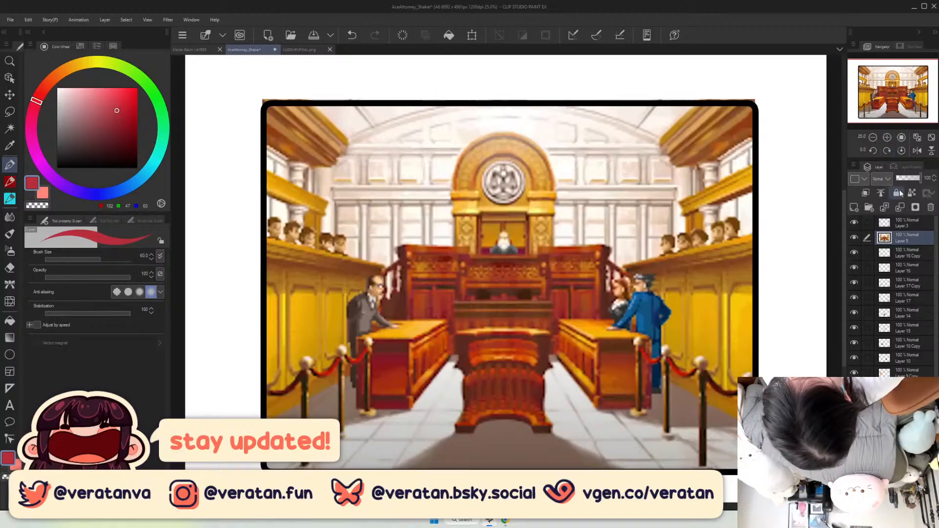
left_click(906, 178)
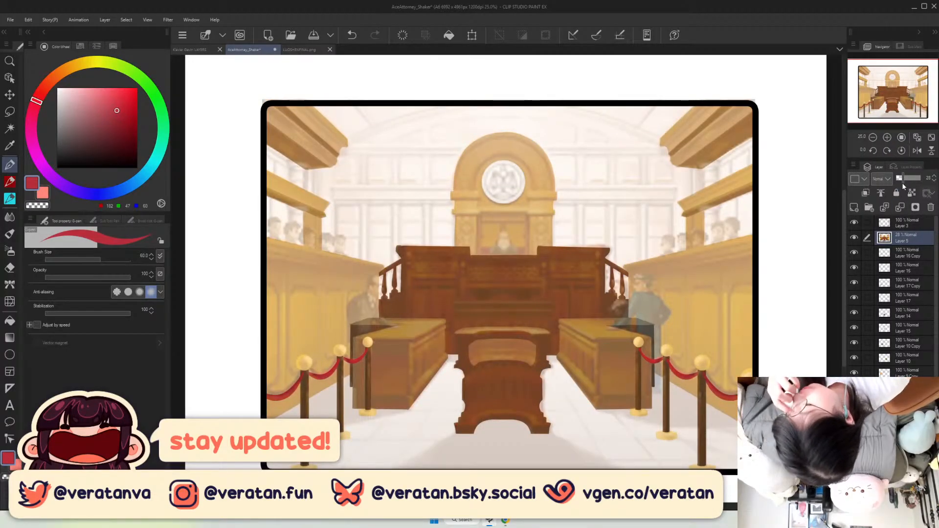
left_click_drag(936, 304, 935, 375)
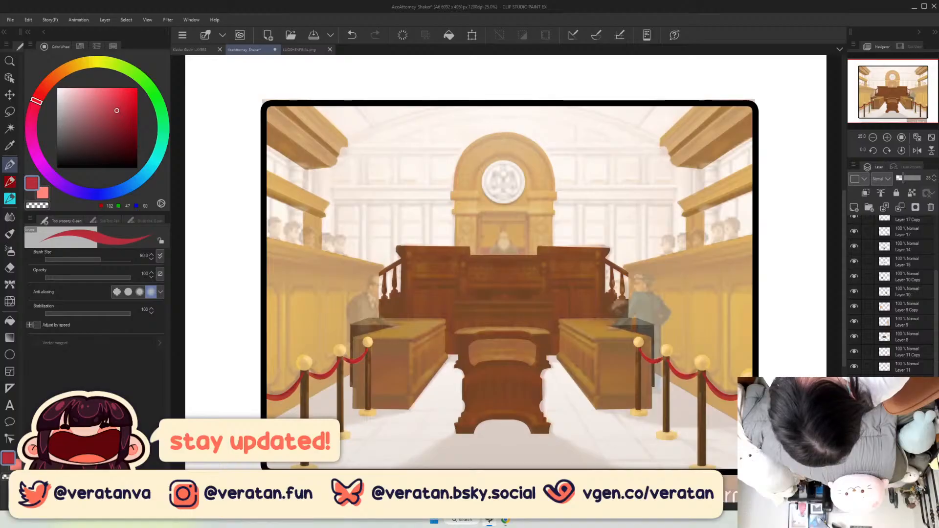
left_click(908, 494)
left_click(908, 479)
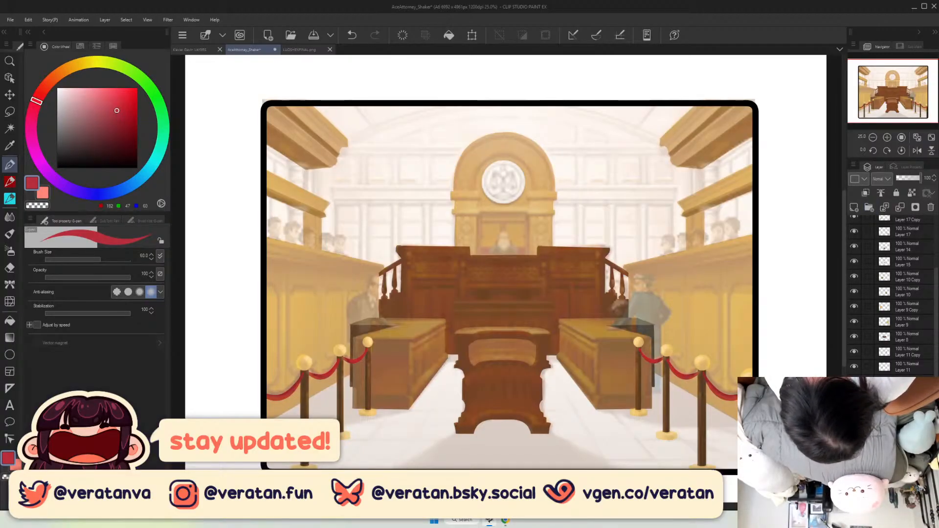
left_click(887, 137)
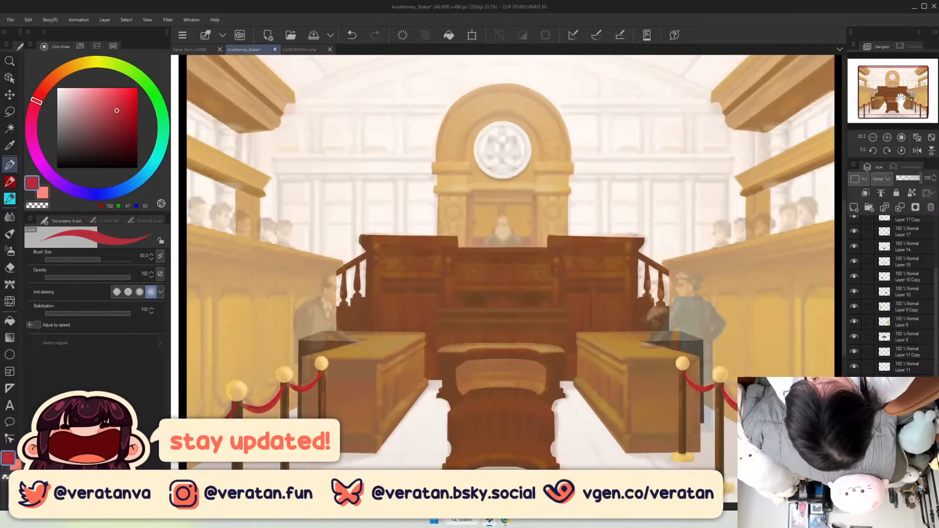
Hide the reference layer, sample the floor's pale cream colour, and identify the floor layer by toggling its visibility.
left_click_drag(902, 99, 895, 114)
left_click_drag(936, 291, 938, 226)
left_click(905, 237)
left_click(855, 237)
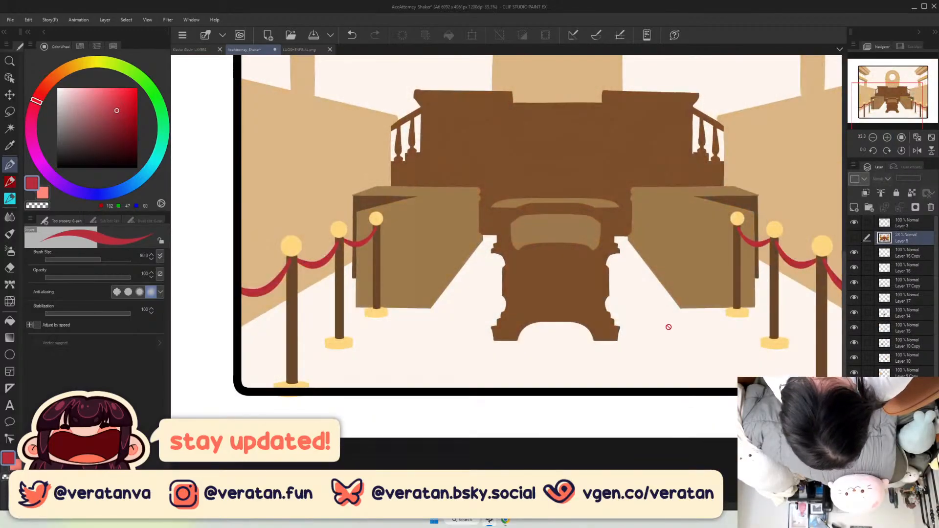
left_click(672, 337, "alt")
scroll(901, 294, "down", 5)
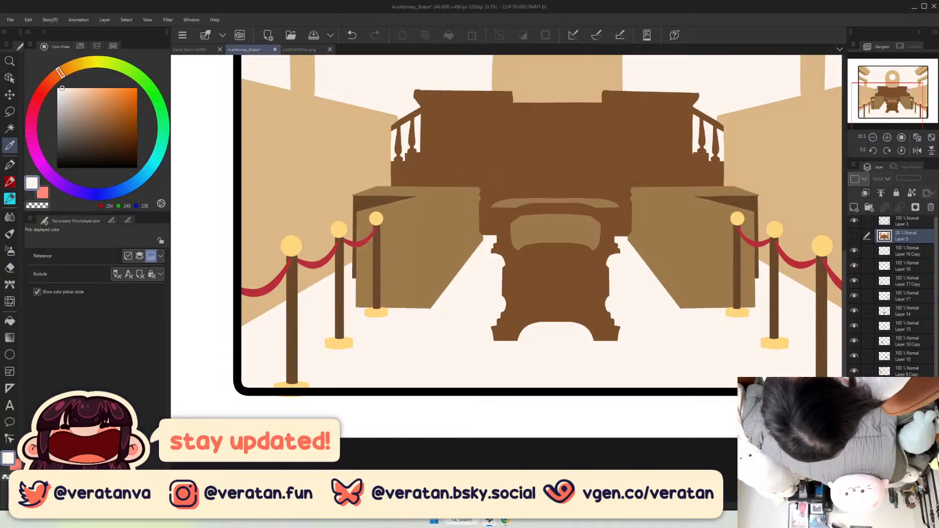
left_click(855, 370)
left_click(855, 370)
left_click(932, 138)
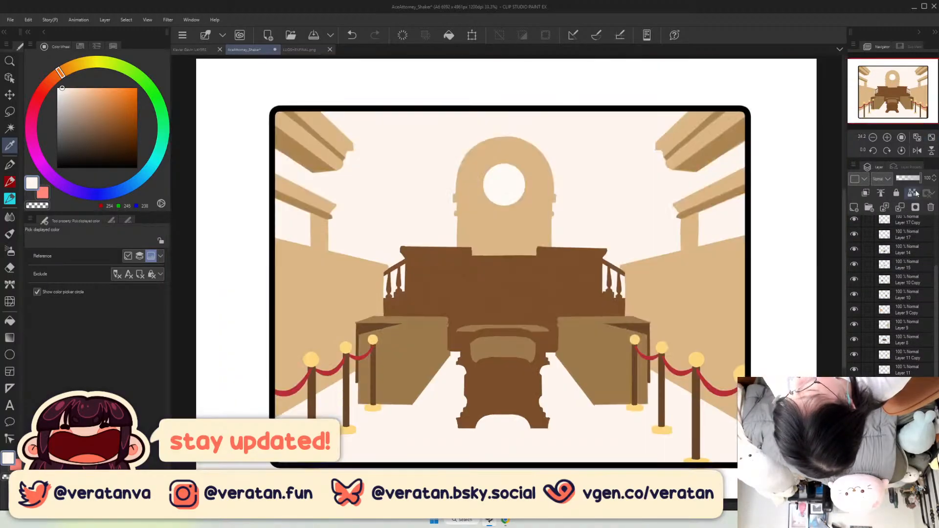
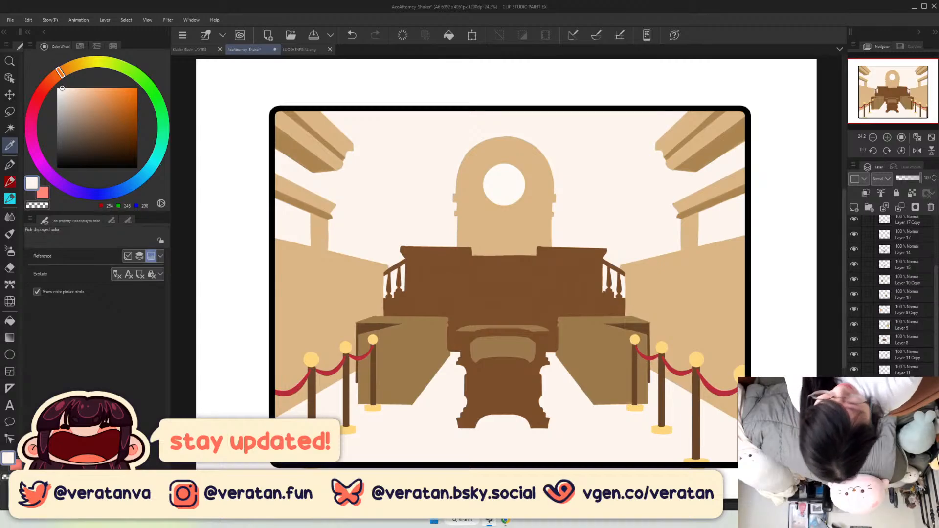
Set up the colour-mixing watercolour brush with a muted warm grey and a brush size of 70.
left_click(10, 165)
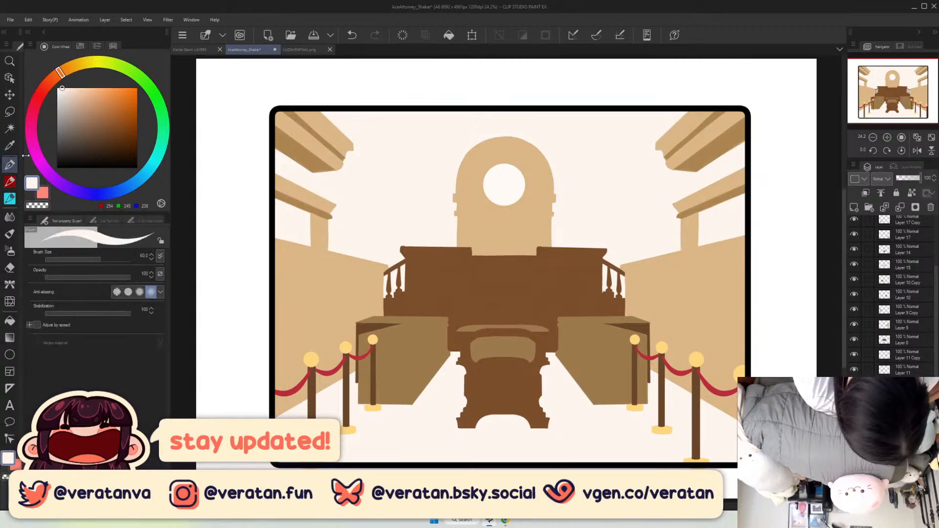
left_click_drag(67, 97, 66, 117)
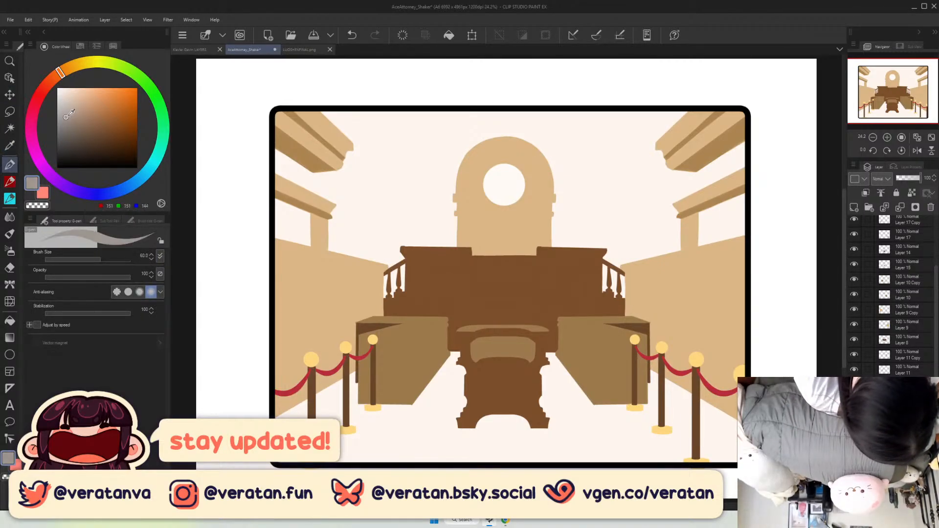
left_click(10, 198)
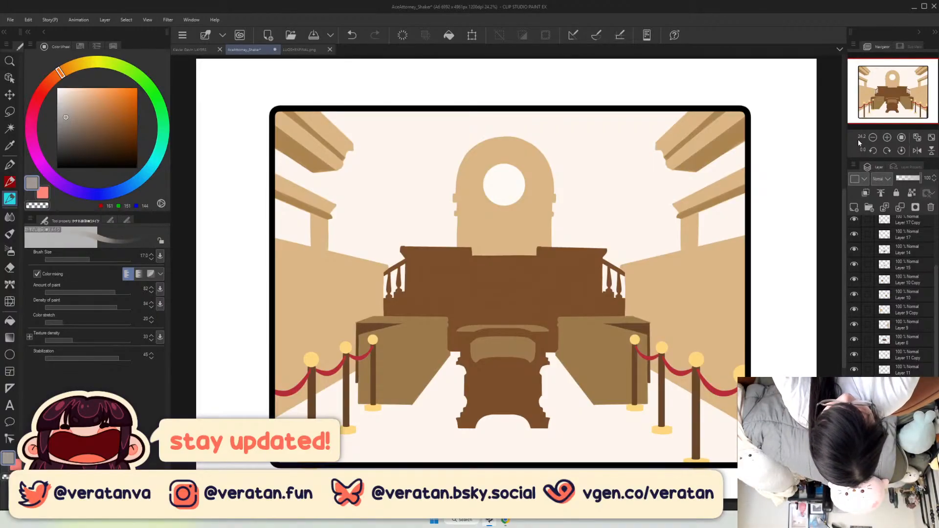
left_click(887, 137)
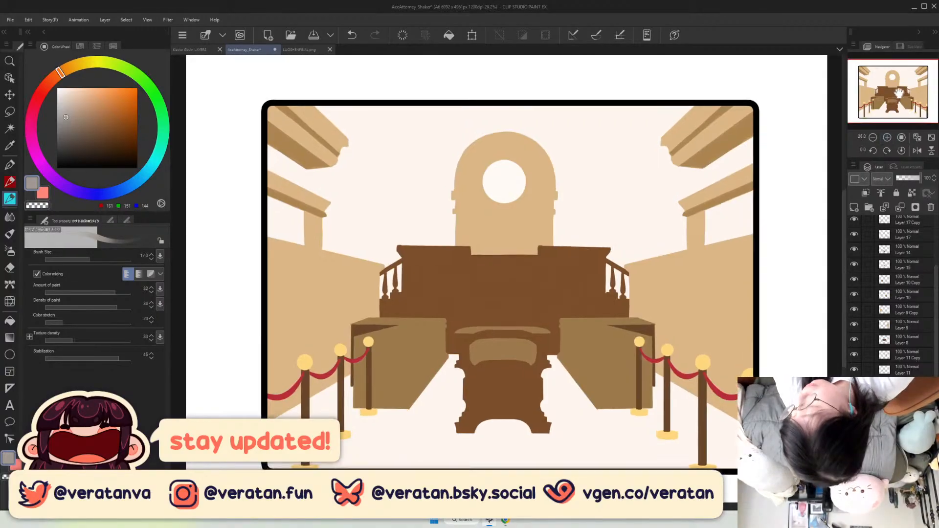
left_click(888, 137)
left_click_drag(899, 98, 899, 112)
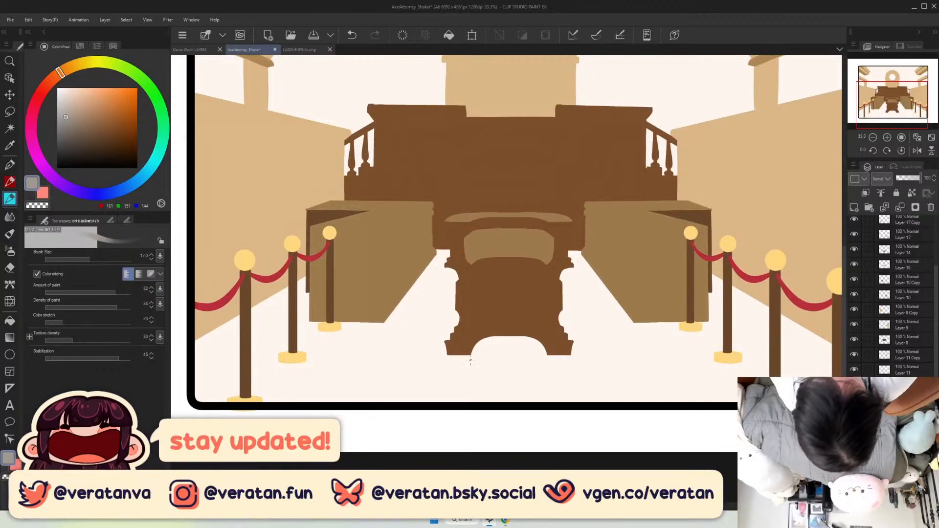
key("bracketright")
key("bracketright")
key("bracketright")
key("bracketright")
key("bracketright")
key("bracketright")
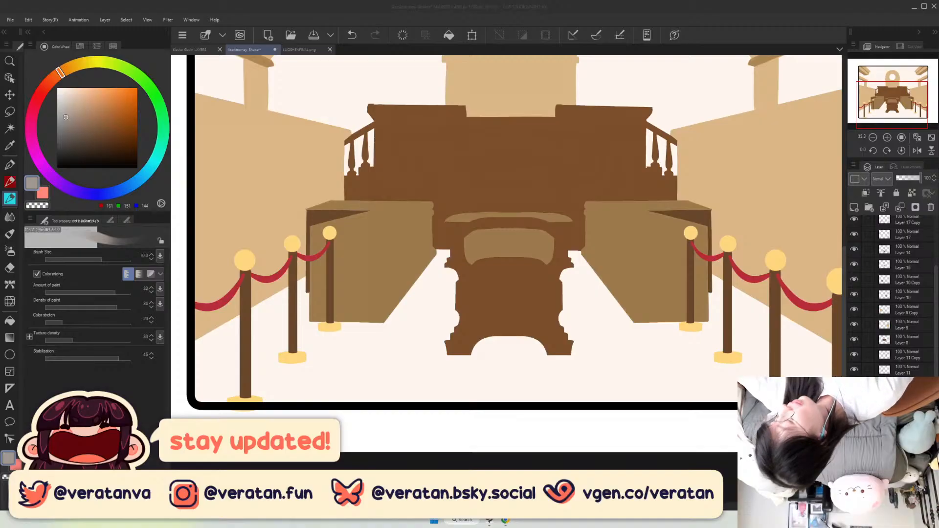
Compare the reference at 100% opacity with the flat-colour courtroom by switching the reference layer on and off.
left_click(917, 137)
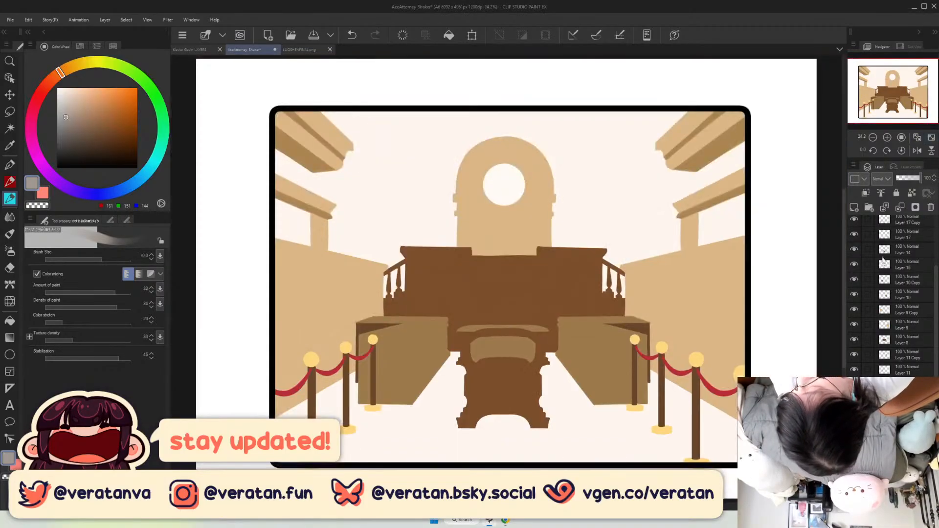
left_click_drag(936, 281, 936, 231)
left_click(906, 240)
left_click(855, 238)
left_click(918, 179)
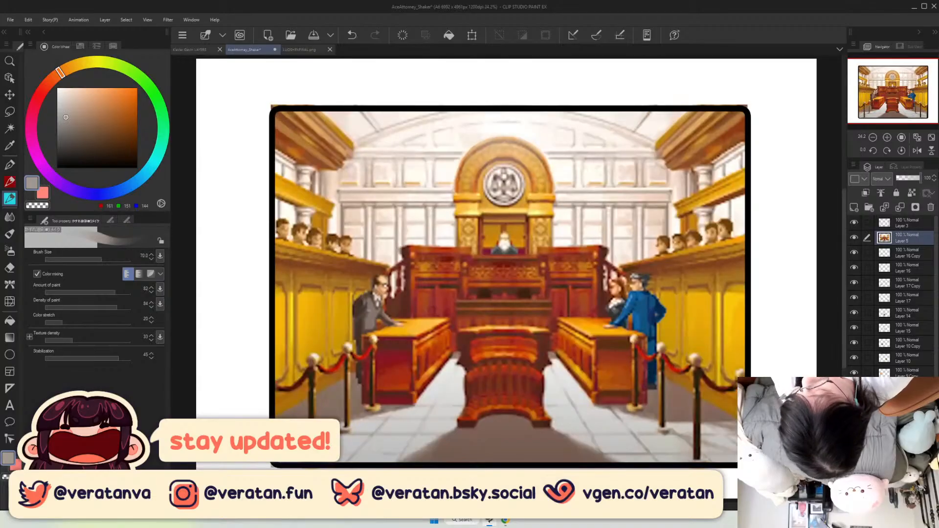
left_click(855, 237)
left_click(855, 238)
left_click(855, 238)
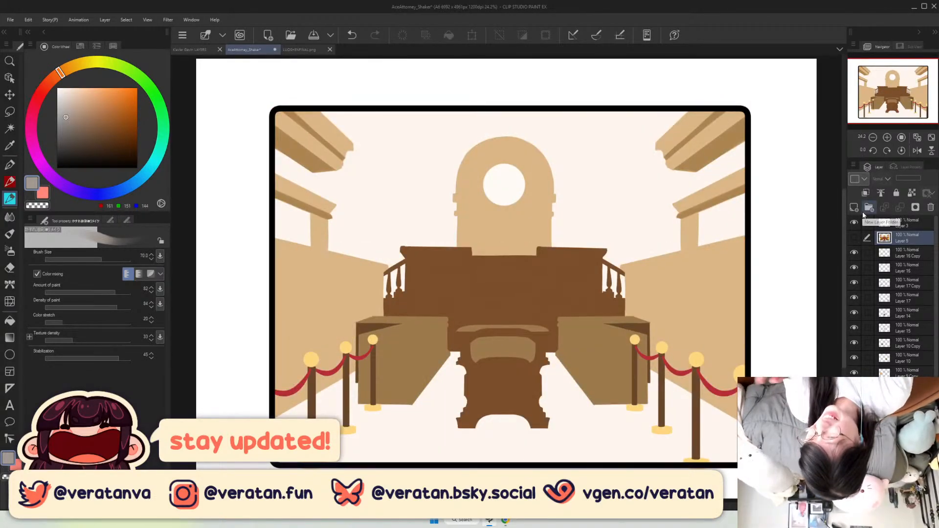
mouse_move(913, 118)
left_mouse_down()
mouse_move(914, 131)
mouse_move(912, 122)
left_mouse_up()
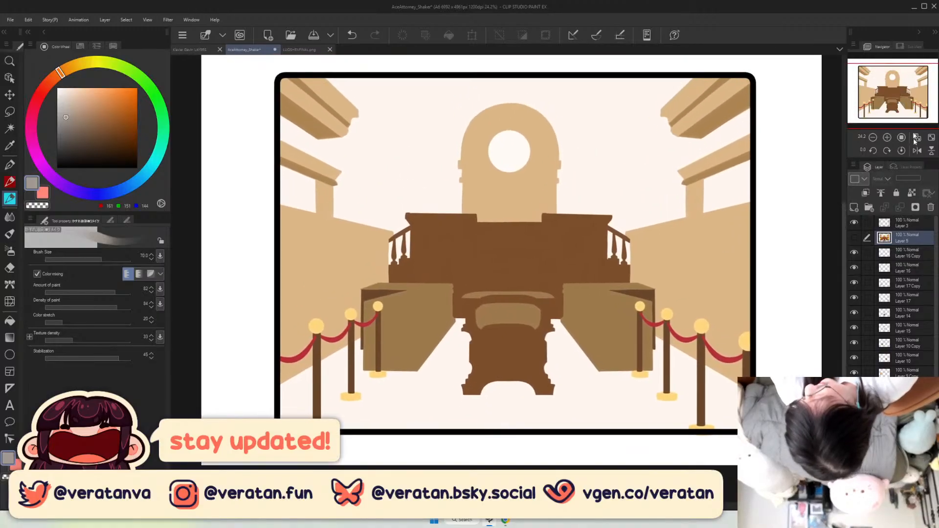
left_click(928, 140)
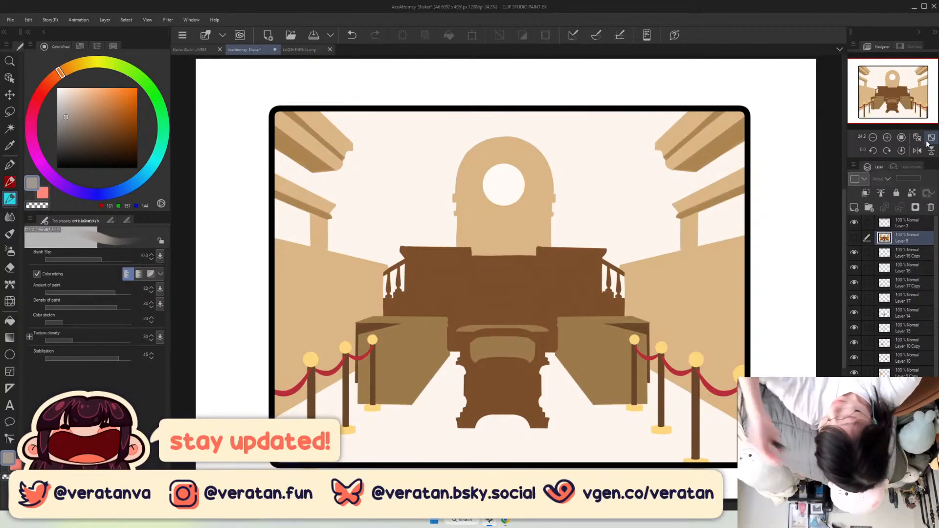
Choose a slightly darker warm grey and enlarge the brush to 200 for shading the floor.
scroll(933, 344, "down", 3)
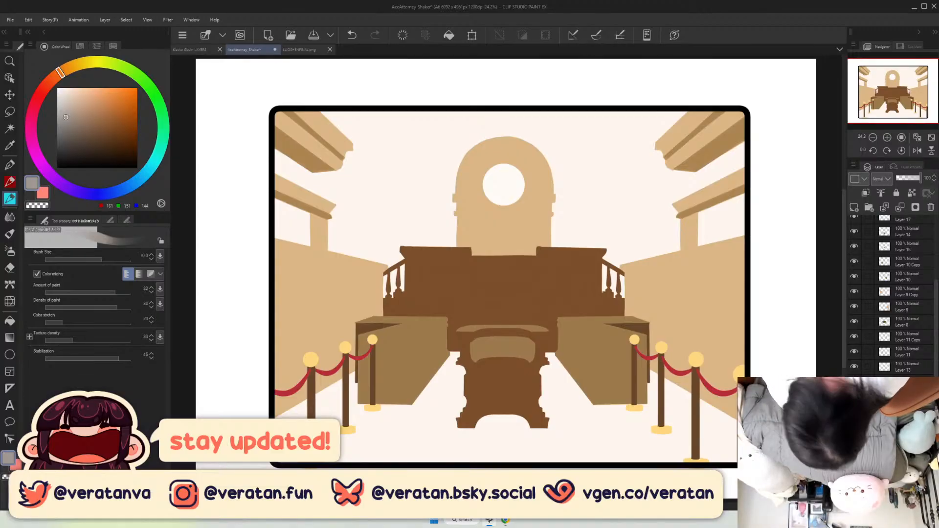
left_click(69, 122)
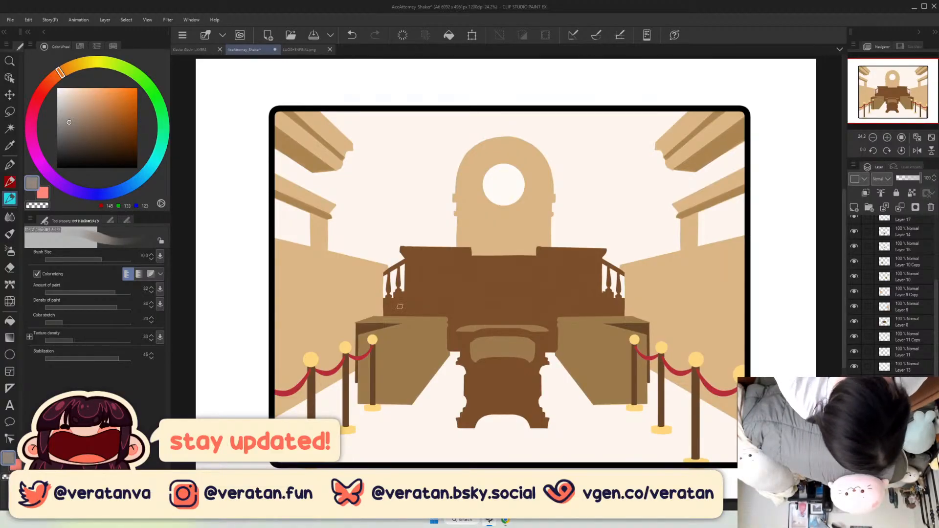
left_click(888, 138)
mouse_move(895, 95)
left_mouse_down()
mouse_move(893, 108)
mouse_move(907, 101)
left_mouse_up()
left_click(888, 137)
key("bracketright")
key("bracketright")
key("bracketright")
key("bracketright")
key("bracketright")
key("bracketright")
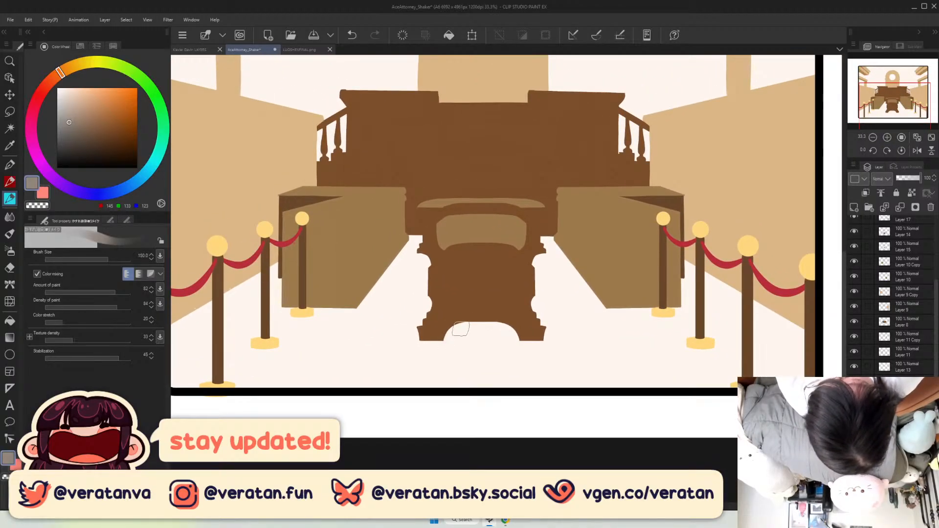
Try a shadow stroke beneath the central stand's arch, undo it, and switch to a darker grey-brown.
left_click_drag(471, 318, 461, 339)
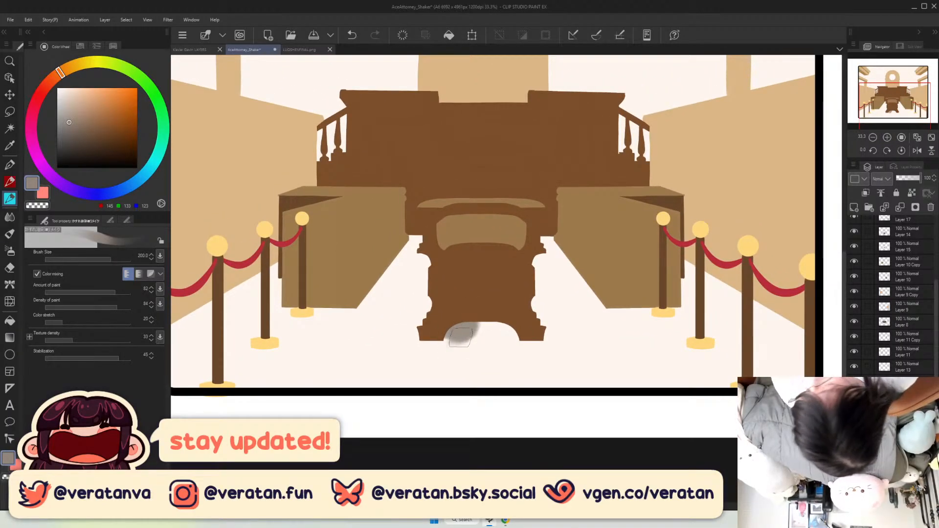
left_click(78, 129)
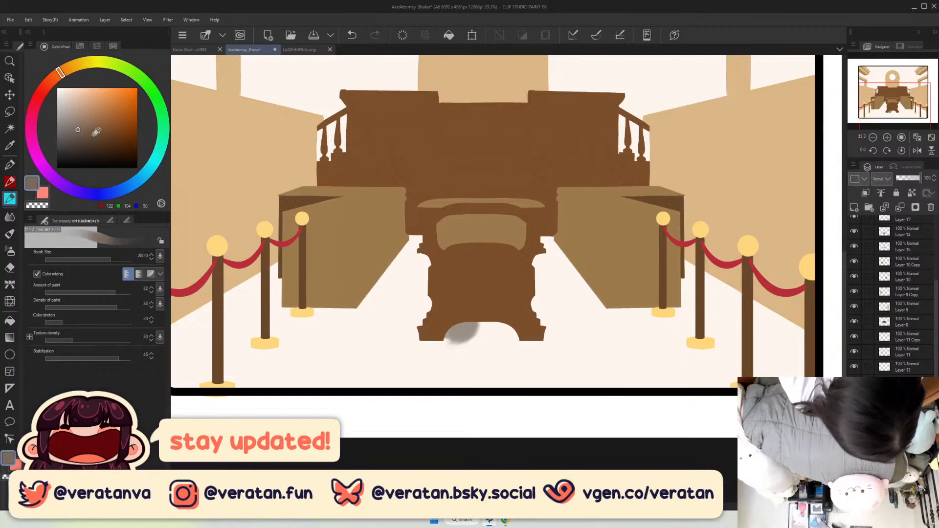
key("ctrl+z")
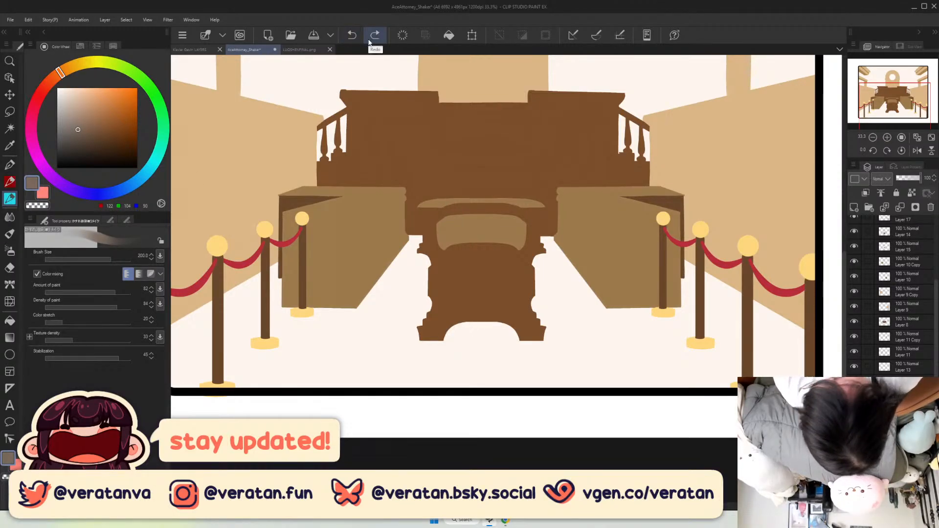
Show the courtroom reference at 39% opacity and select the layer for the floor shading.
scroll(932, 237, "up", 2)
scroll(932, 238, "up", 1)
left_click(854, 238)
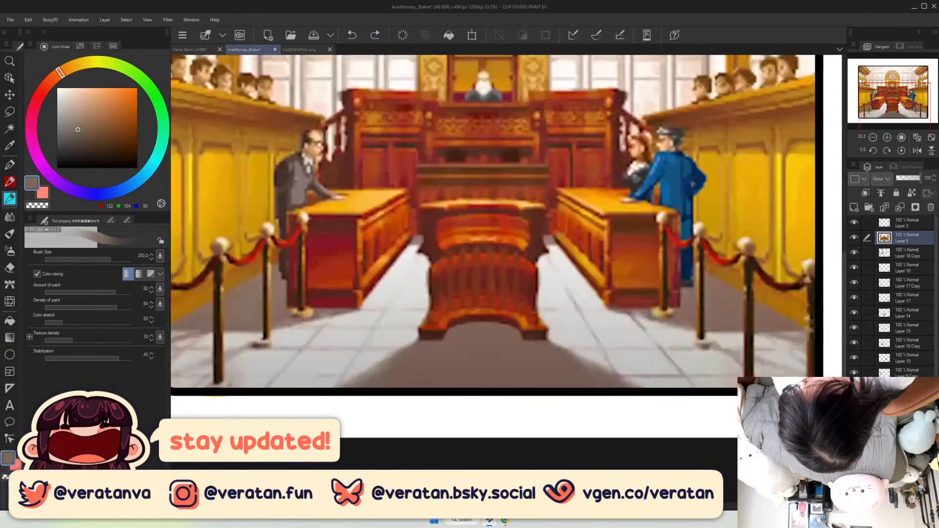
left_click(907, 179)
left_click_drag(936, 264, 936, 293)
left_click(906, 475)
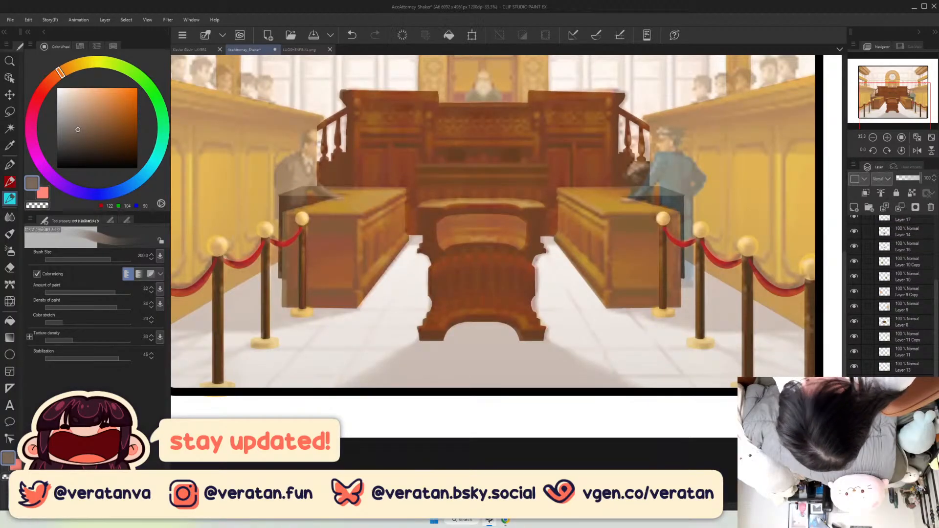
Paint a soft grey-brown shadow fanning out from beneath the central stand across the floor, enlarging the brush to 400.
mouse_move(461, 330)
left_mouse_down()
mouse_move(419, 365)
mouse_move(437, 342)
mouse_move(387, 382)
mouse_move(420, 343)
mouse_move(377, 377)
mouse_move(401, 349)
mouse_move(512, 351)
mouse_move(483, 299)
mouse_move(391, 414)
mouse_move(466, 306)
mouse_move(372, 398)
left_mouse_up()
mouse_move(372, 397)
left_mouse_down()
mouse_move(485, 298)
mouse_move(424, 395)
left_mouse_up()
mouse_move(424, 395)
left_mouse_down()
mouse_move(473, 315)
mouse_move(447, 389)
mouse_move(492, 288)
mouse_move(479, 361)
mouse_move(484, 389)
mouse_move(453, 368)
mouse_move(489, 284)
mouse_move(498, 294)
mouse_move(494, 390)
mouse_move(498, 311)
mouse_move(546, 381)
mouse_move(506, 316)
mouse_move(579, 379)
mouse_move(507, 321)
mouse_move(629, 398)
mouse_move(565, 377)
mouse_move(500, 334)
left_mouse_up()
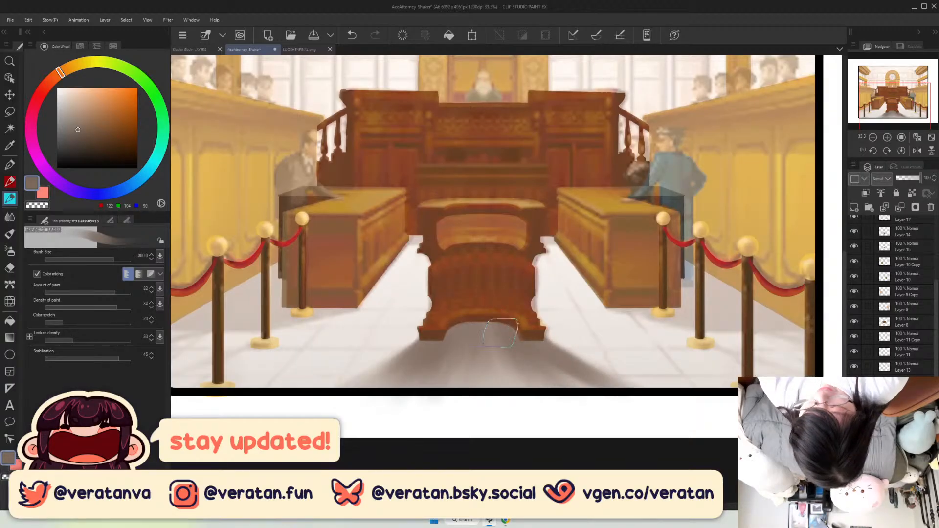
key("]")
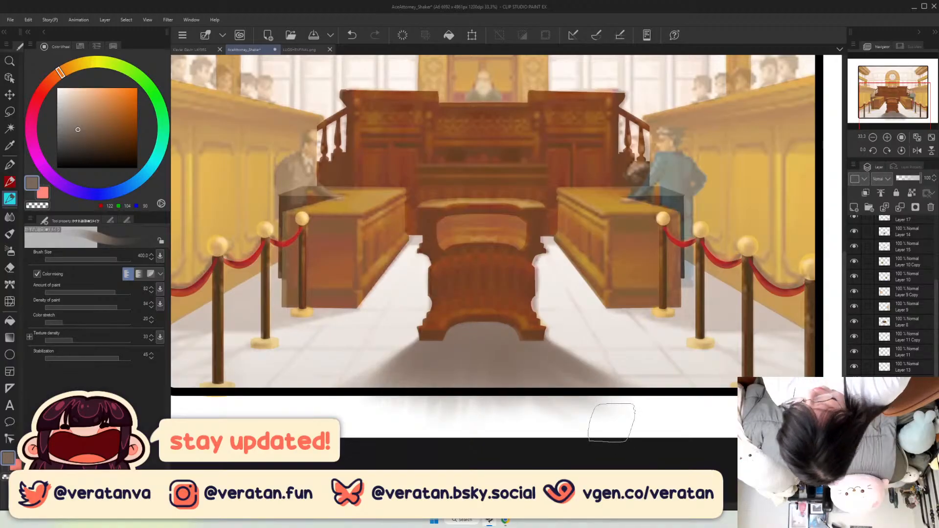
Hide the courtroom reference layer to check the painted floor shadow.
scroll(935, 266, "up", 5)
scroll(895, 252, "up", 1)
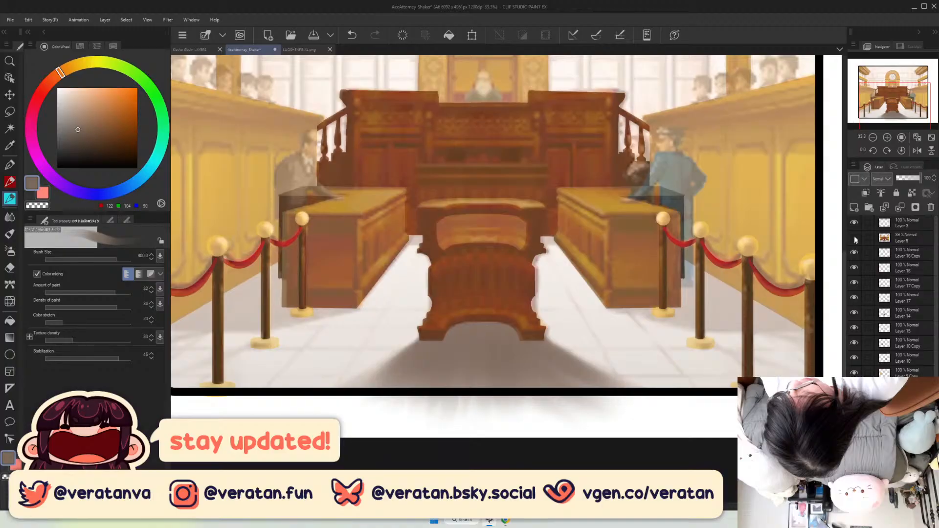
left_click(855, 238)
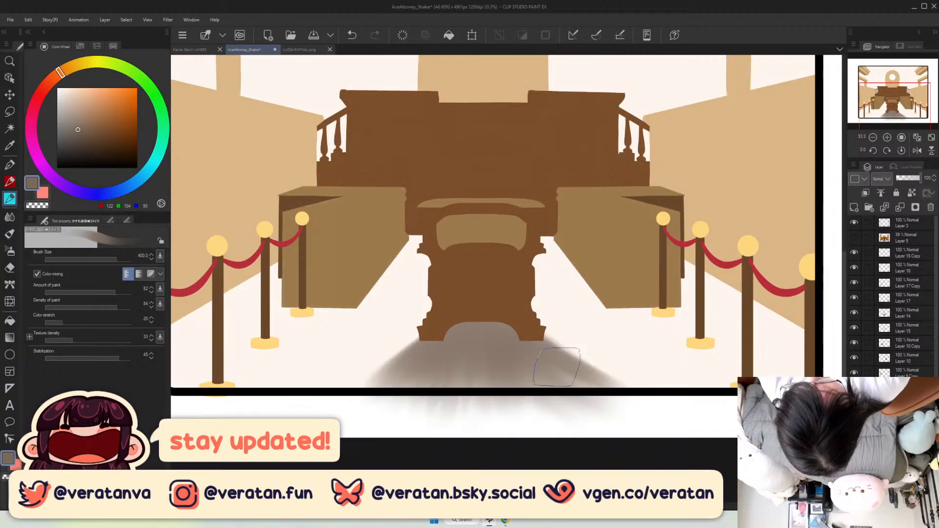
Erase the shading spilling below the picture frame and extend the left edge of the central stand's floor shadow with the blending brush.
left_click(9, 268)
mouse_move(366, 414)
left_mouse_down()
mouse_move(625, 402)
mouse_move(441, 428)
mouse_move(722, 426)
left_mouse_up()
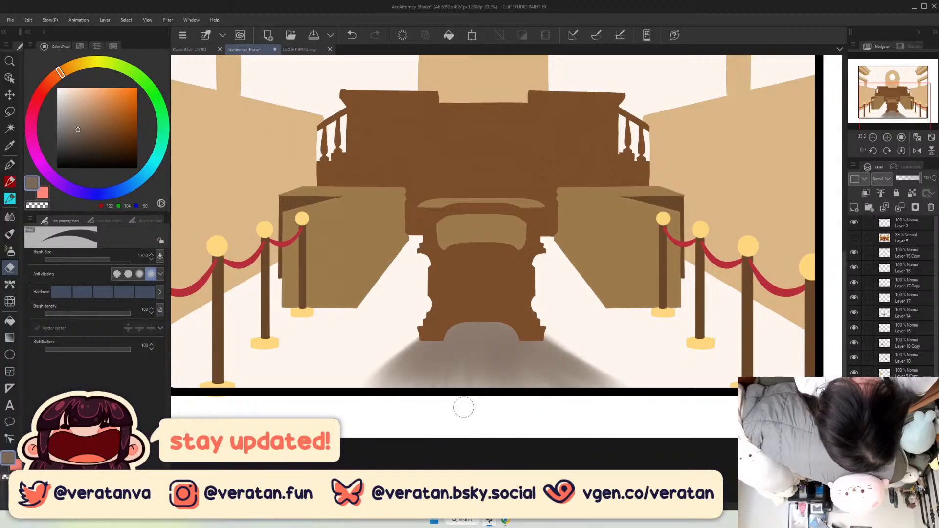
left_click(9, 198)
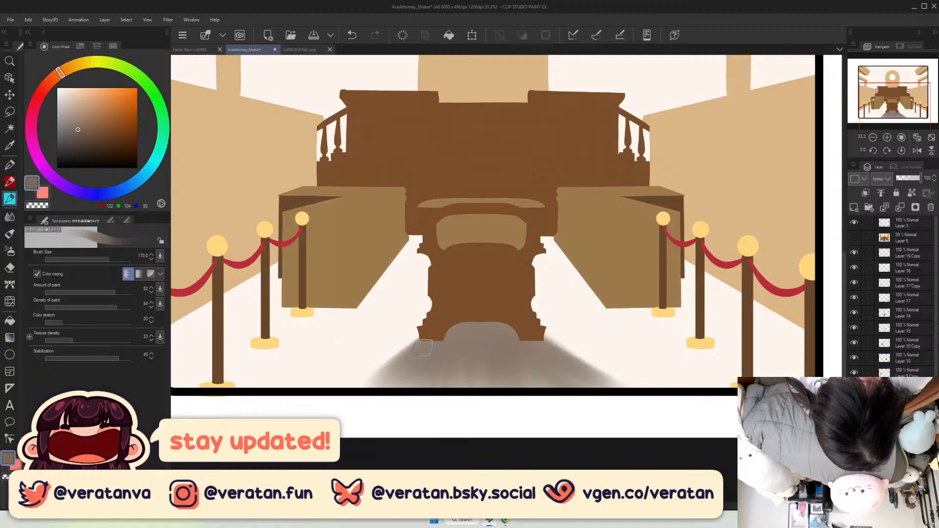
left_click_drag(423, 344, 378, 376)
key("bracketright")
key("bracketright")
key("bracketright")
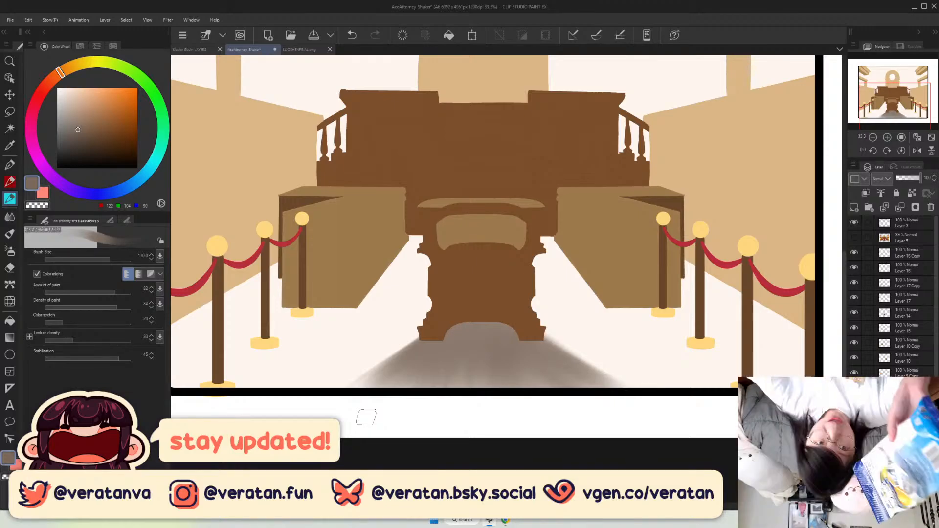
Clean up the side edges of the central stand's floor shadow using transparent colour, at brush sizes 70 and 170.
scroll(336, 326, "up", 1)
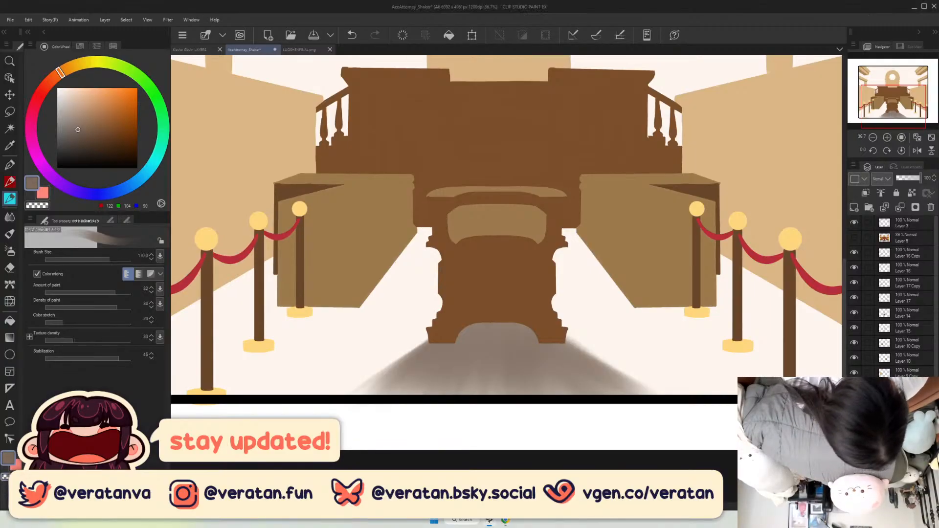
key("c")
key("[")
key("[")
key("[")
key("[")
key("[")
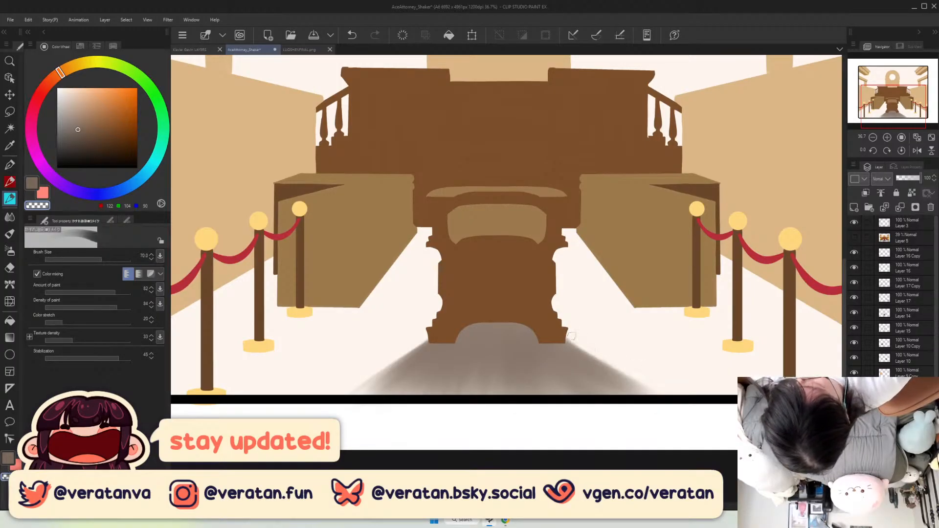
key("bracketright")
key("bracketright")
key("bracketright")
key("bracketright")
key("bracketright")
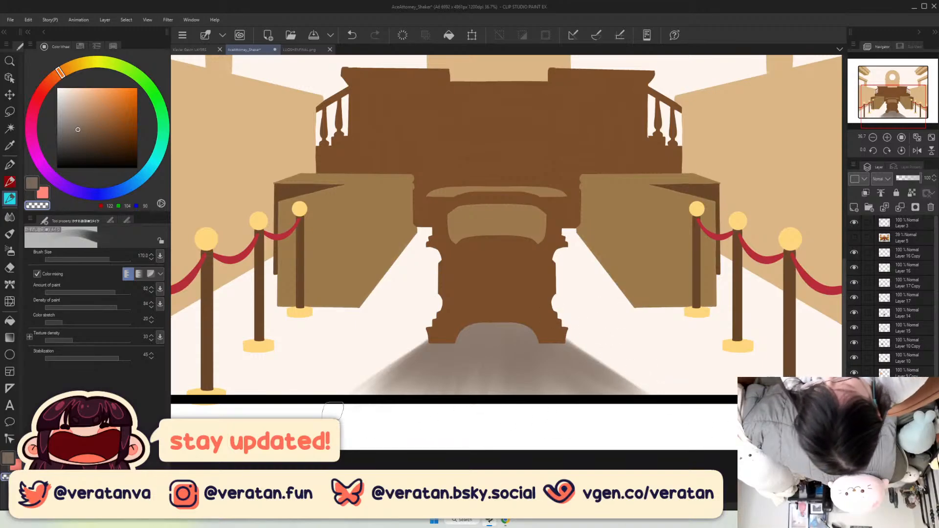
Show the courtroom reference layer and paint a thin grey-brown shadow along the base of the right desk at brush size 100.
left_click(918, 138)
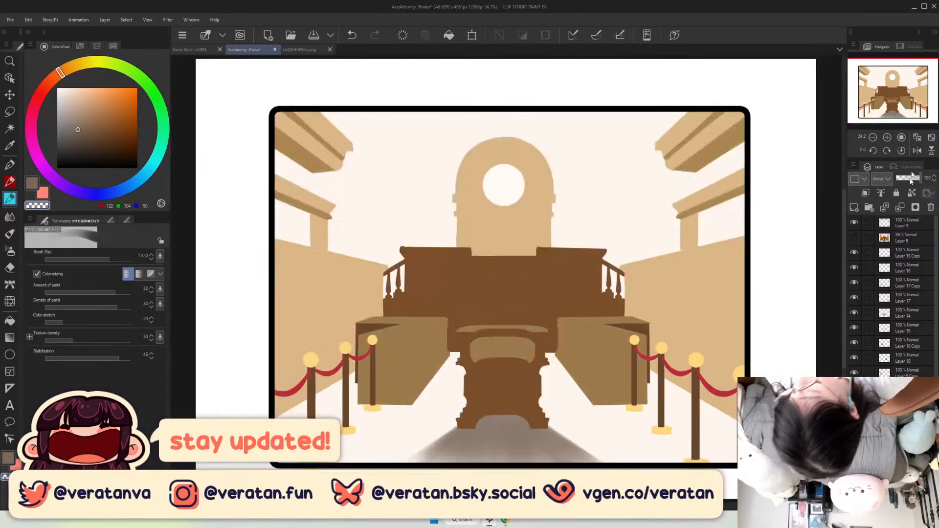
scroll(896, 294, "down", 3)
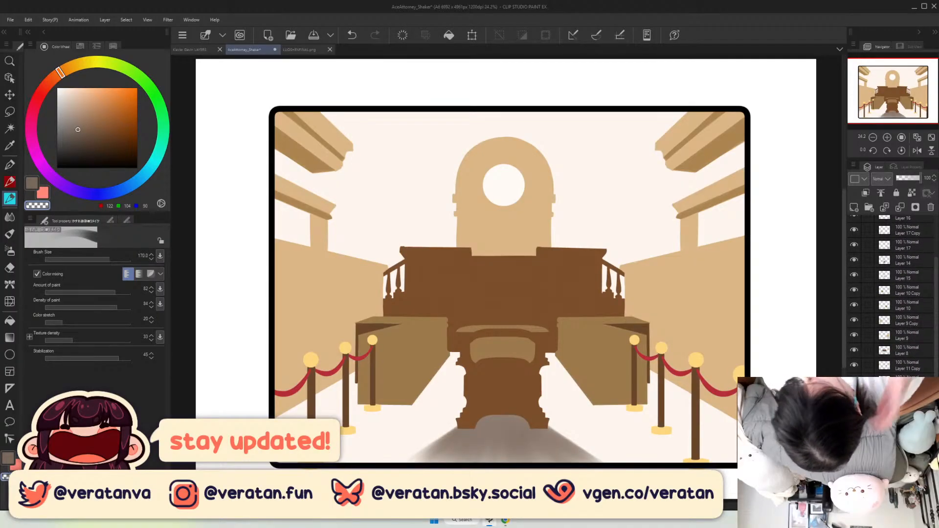
scroll(907, 249, "up", 3)
left_click(854, 237)
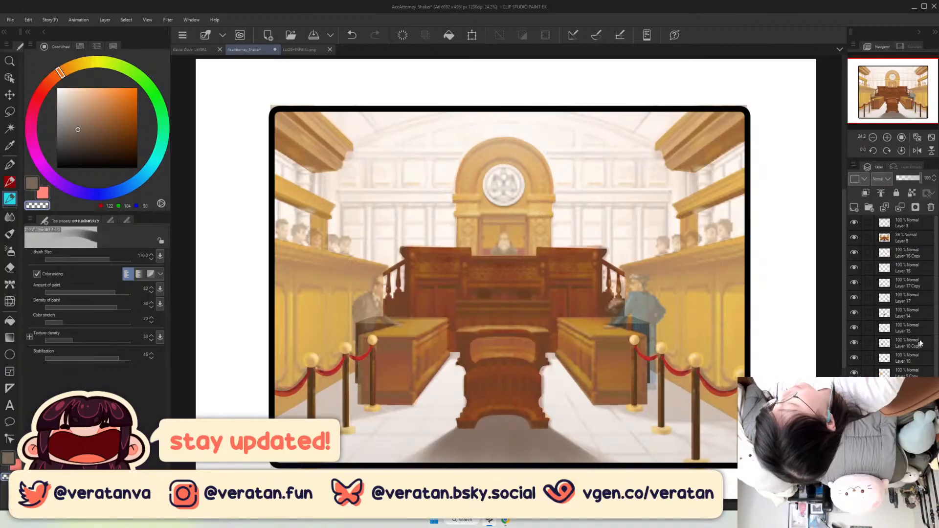
scroll(895, 294, "down", 4)
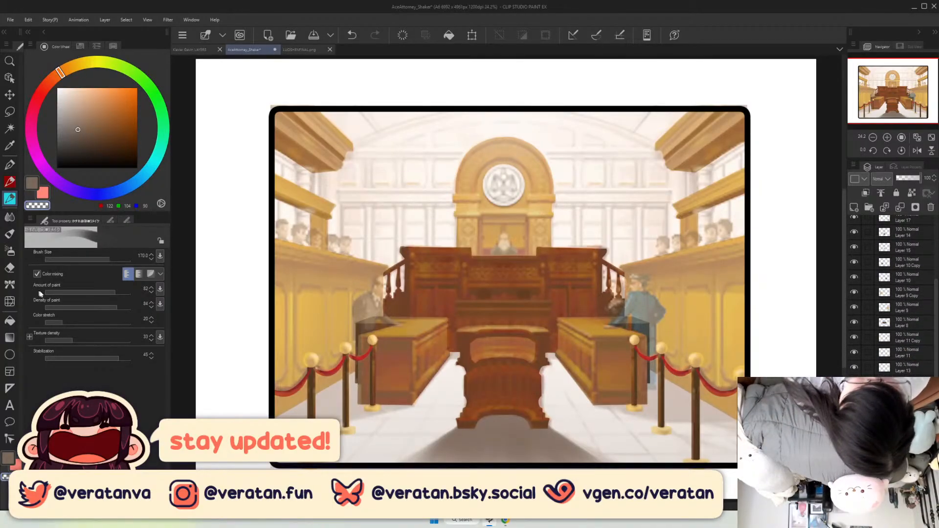
left_click(888, 138)
left_click(887, 137)
left_click_drag(901, 98, 913, 102)
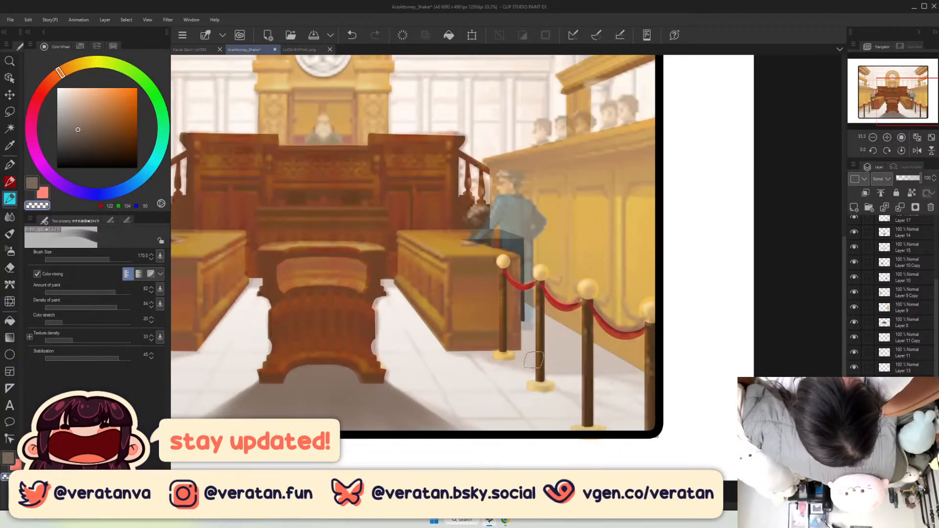
left_click(10, 457)
left_click_drag(522, 306, 528, 337)
left_click_drag(464, 350, 552, 368)
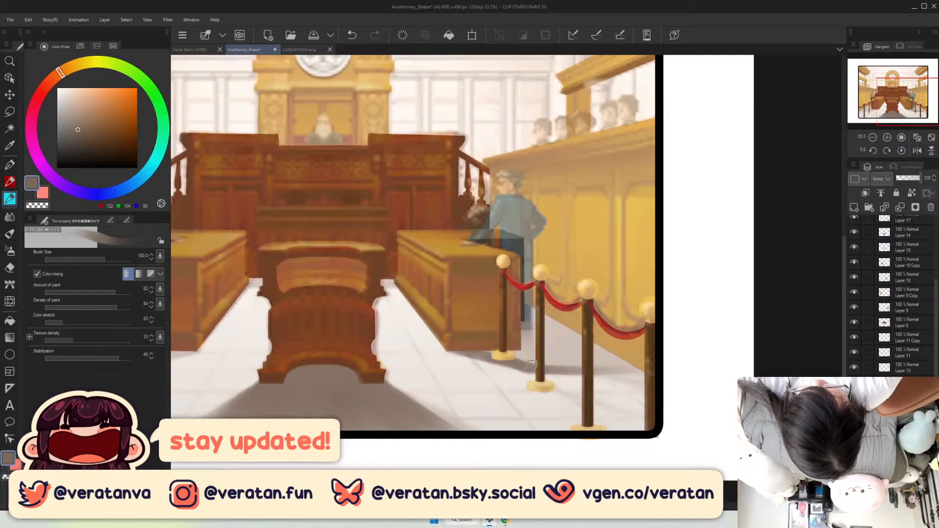
Widen the right desk's shadow across the floor behind the rope posts toward the wall, using a larger brush.
key("bracketright")
key("bracketright")
key("bracketright")
key("bracketright")
key("bracketright")
key("bracketright")
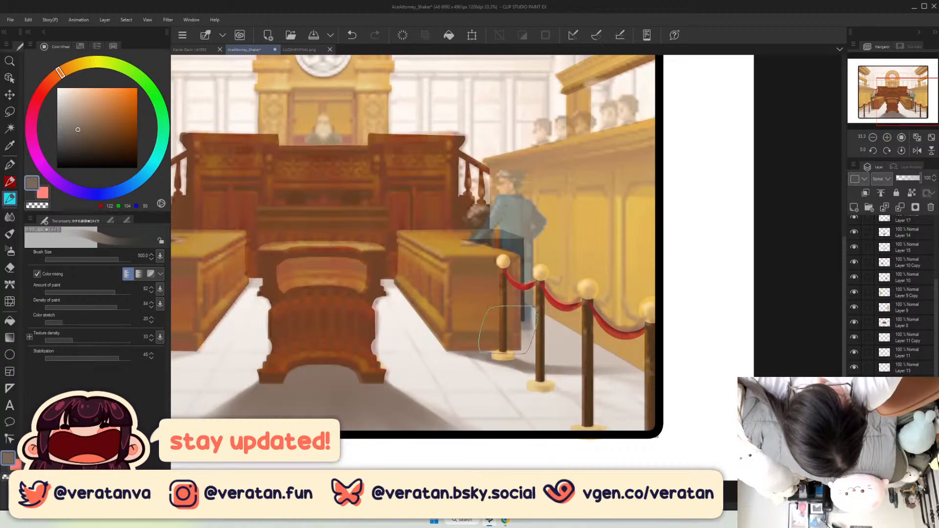
key("bracketleft")
key("bracketleft")
key("bracketleft")
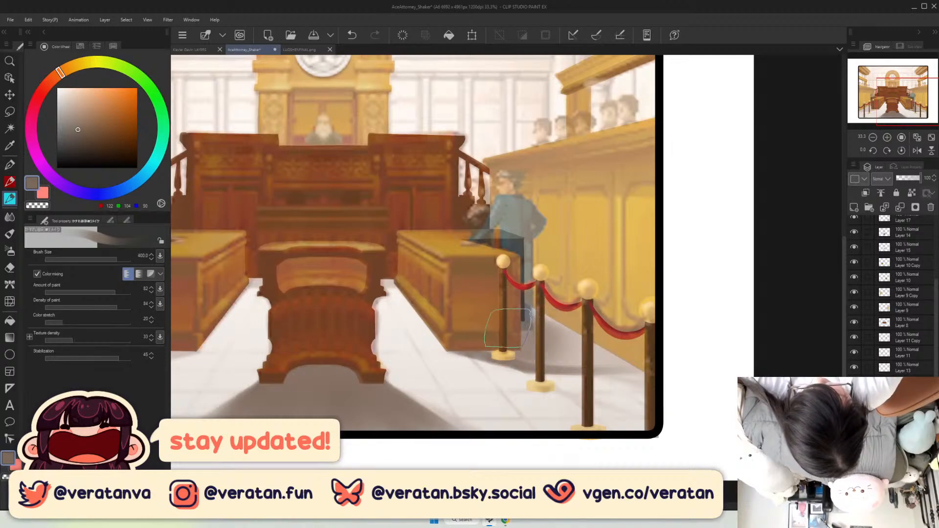
mouse_move(494, 346)
left_mouse_down()
mouse_move(505, 346)
mouse_move(510, 324)
mouse_move(608, 354)
left_mouse_up()
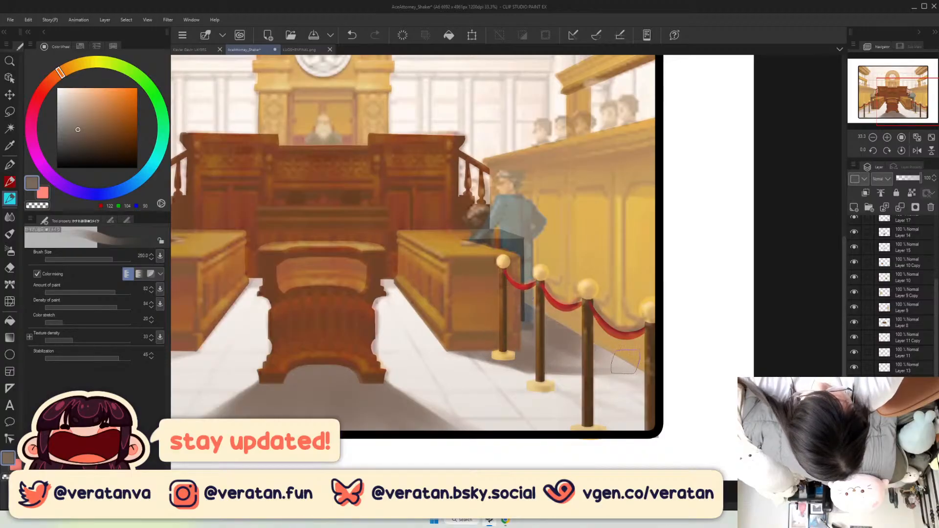
Enlarge the brush to 500 and extend the floor shadow along the right wall toward the picture's edge.
key("bracketright")
key("bracketright")
key("bracketright")
mouse_move(541, 341)
left_mouse_down()
mouse_move(577, 362)
mouse_move(553, 337)
mouse_move(651, 379)
mouse_move(618, 362)
mouse_move(645, 386)
mouse_move(627, 399)
mouse_move(653, 404)
mouse_move(628, 394)
left_mouse_up()
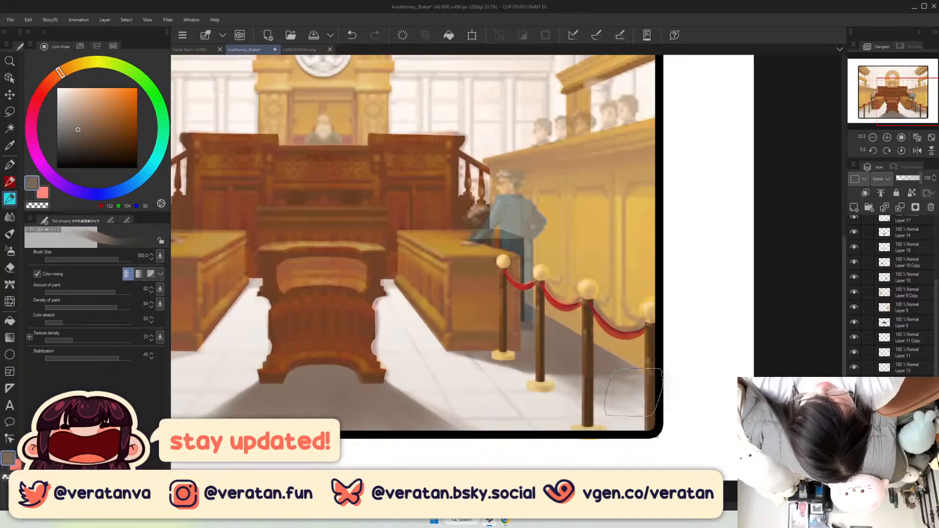
mouse_move(550, 350)
left_mouse_down()
mouse_move(596, 363)
mouse_move(549, 351)
mouse_move(609, 387)
mouse_move(642, 391)
mouse_move(676, 367)
left_mouse_up()
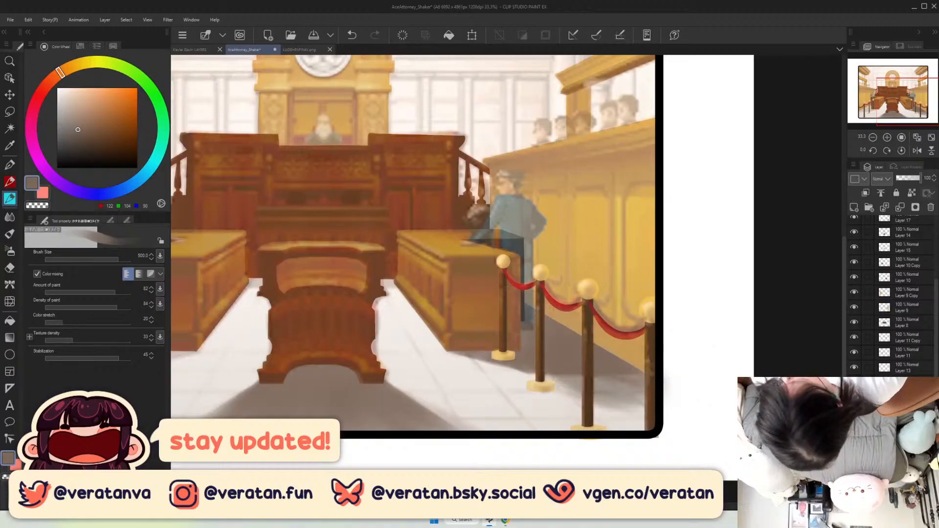
Hide the courtroom reference layer and undo the latest strokes of the floor shadow beside the right desk.
scroll(937, 319, "up", 3)
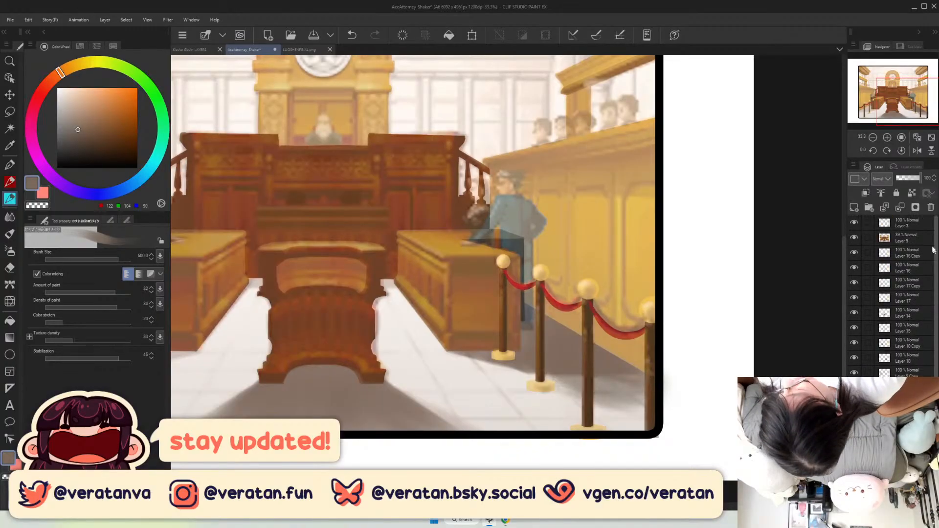
left_click(856, 237)
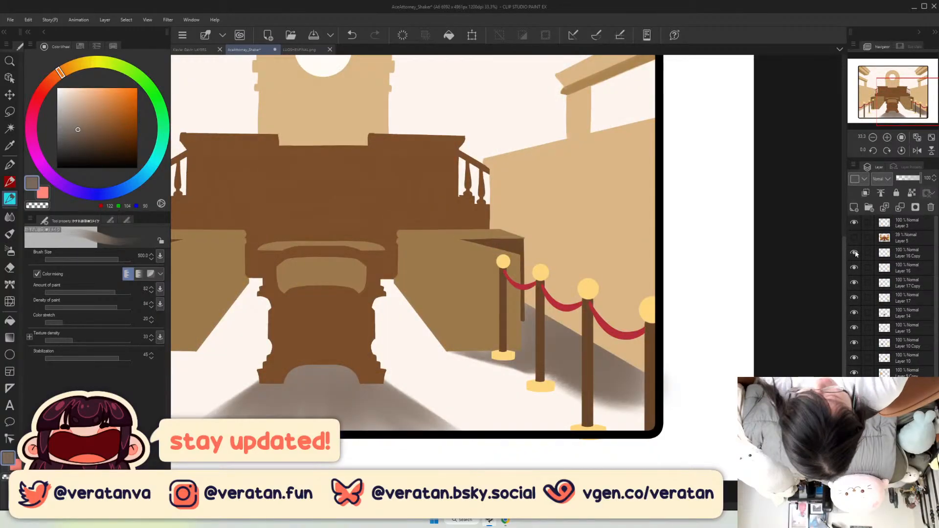
key("ctrl+z")
key("ctrl+z")
key("ctrl+z")
key("ctrl+z")
key("ctrl+z")
key("ctrl+z")
key("ctrl+z")
key("ctrl+z")
key("ctrl+z")
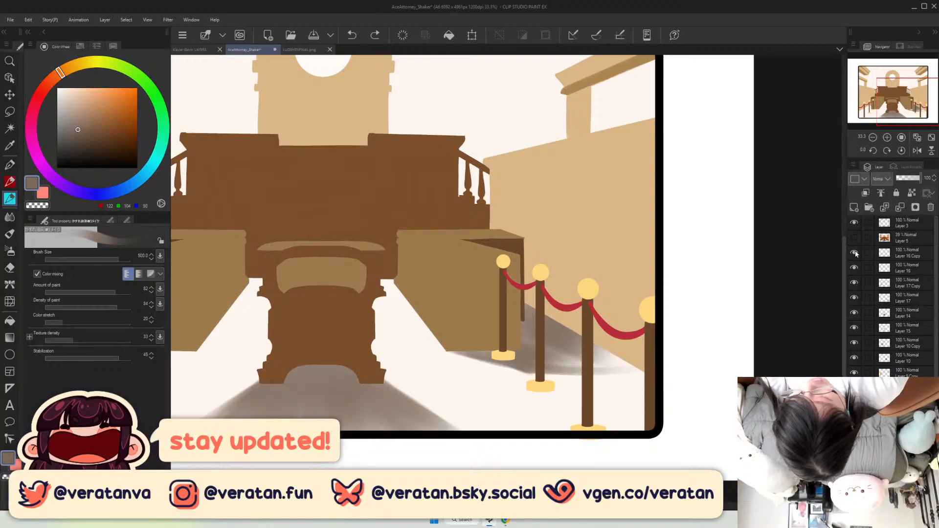
Repaint the right floor shadow out to the picture's edge at brush size 500 and refine it with a smaller brush.
mouse_move(544, 339)
left_mouse_down()
mouse_move(604, 347)
mouse_move(539, 335)
mouse_move(627, 343)
left_mouse_up()
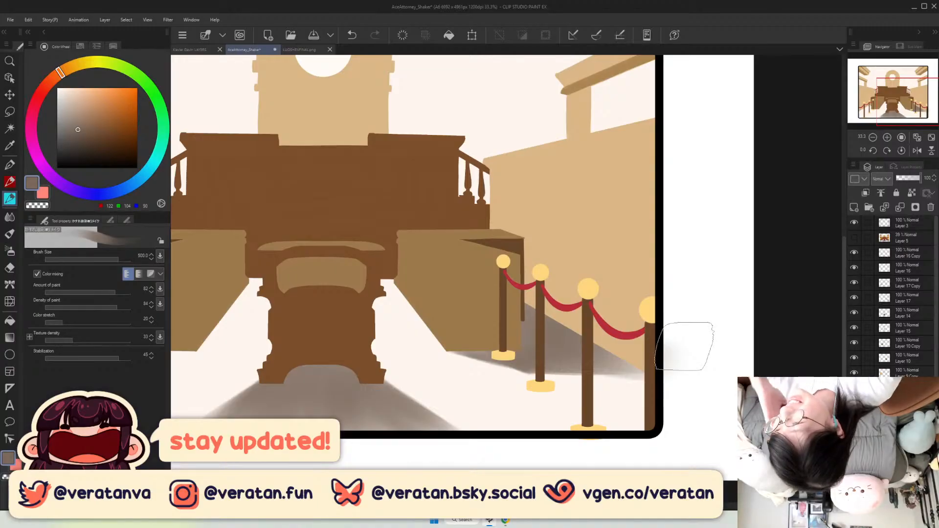
left_click_drag(908, 101, 894, 100)
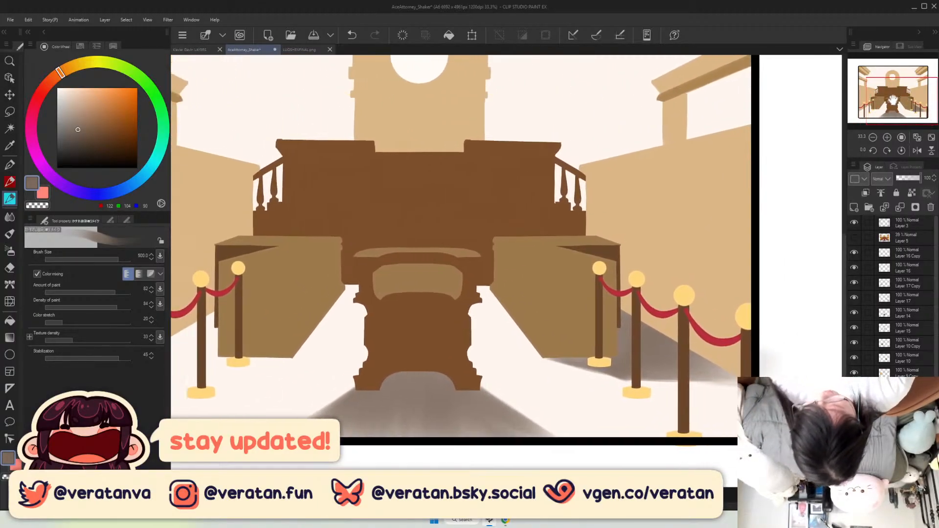
key("bracketleft")
key("bracketleft")
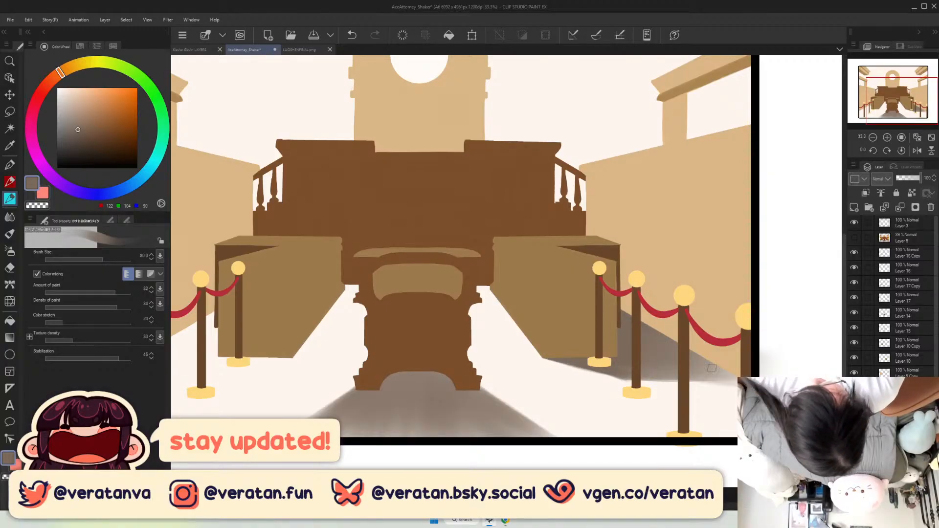
Show the courtroom reference layer and paint a grey-brown floor shadow from the left desk's base toward the left wall.
left_click(932, 138)
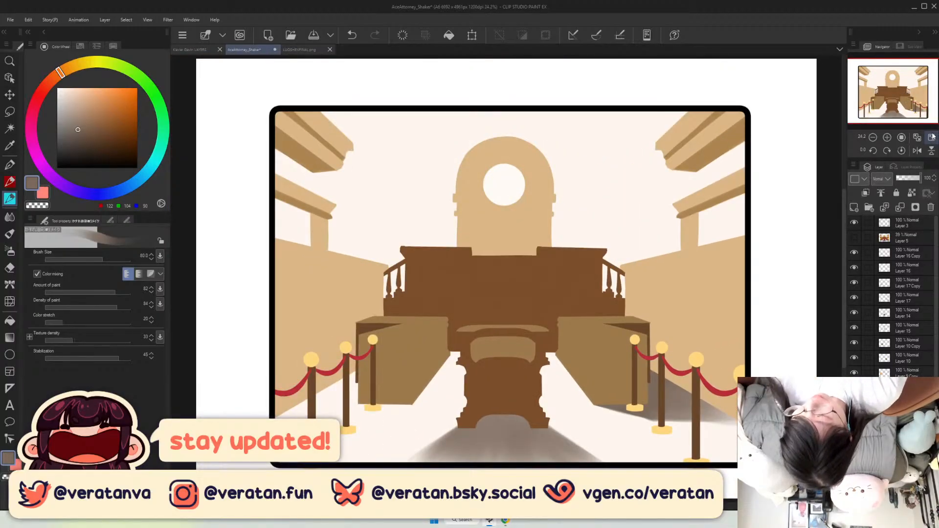
mouse_move(899, 90)
left_mouse_down()
mouse_move(885, 103)
mouse_move(894, 97)
left_mouse_up()
left_click(888, 138)
left_click(888, 138)
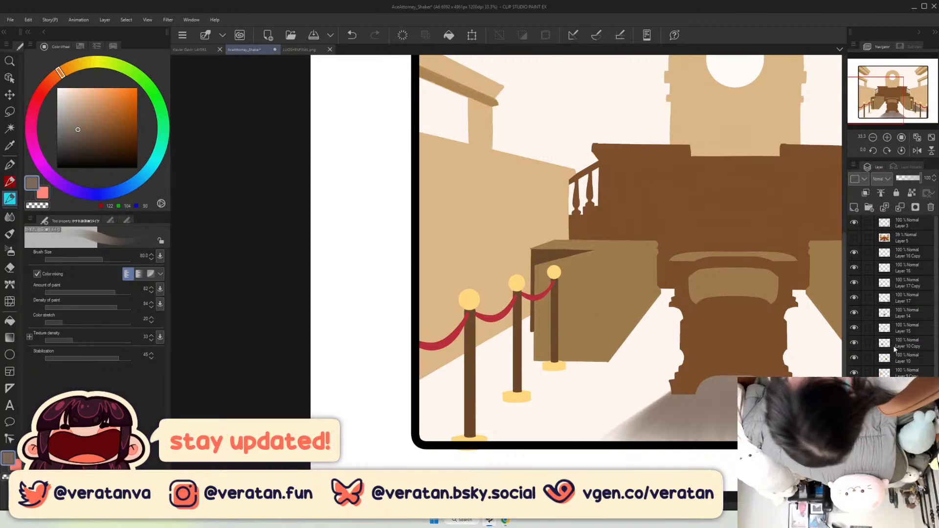
left_click(855, 238)
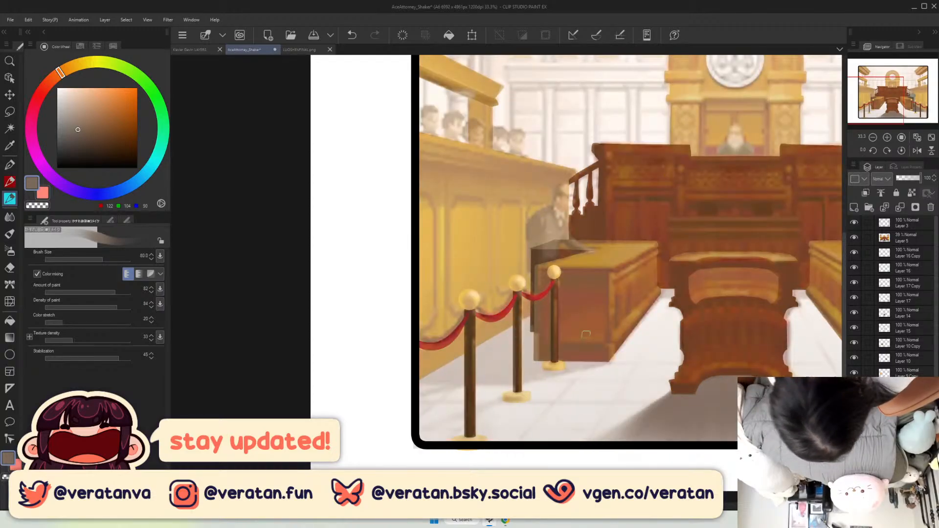
left_click_drag(602, 360, 499, 365)
key("]")
left_click_drag(562, 347, 501, 363)
left_click_drag(539, 337, 504, 351)
mouse_move(535, 319)
left_mouse_down()
mouse_move(474, 361)
mouse_move(487, 379)
left_mouse_up()
mouse_move(591, 361)
left_mouse_down()
mouse_move(560, 378)
mouse_move(446, 371)
left_mouse_up()
Enlarge the brush to 300 and spread the left desk's shadow softly out to the picture's left edge.
key("]")
key("]")
key("]")
key("]")
left_click_drag(515, 334, 428, 373)
left_click_drag(548, 352, 430, 377)
left_click_drag(527, 363, 485, 350)
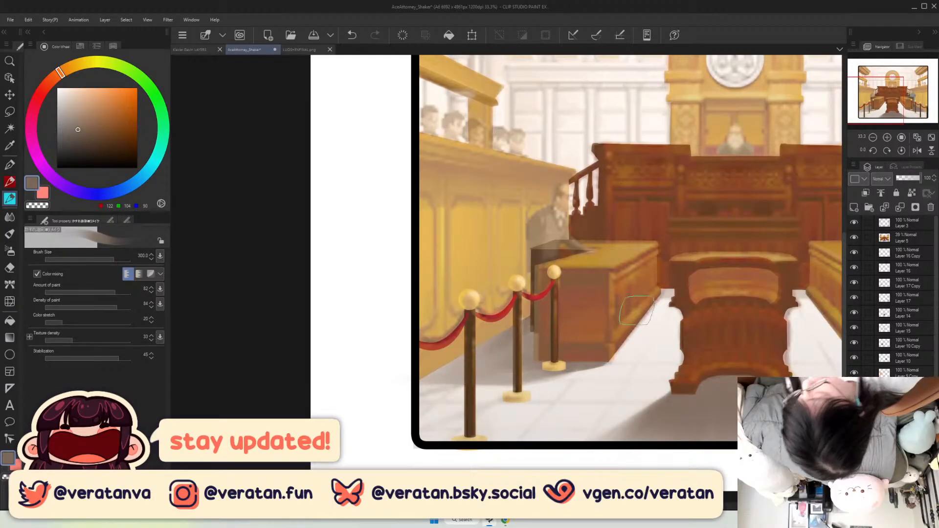
Hide the courtroom reference layer and deepen the floor shadow between the left desk and the wall.
left_click(854, 238)
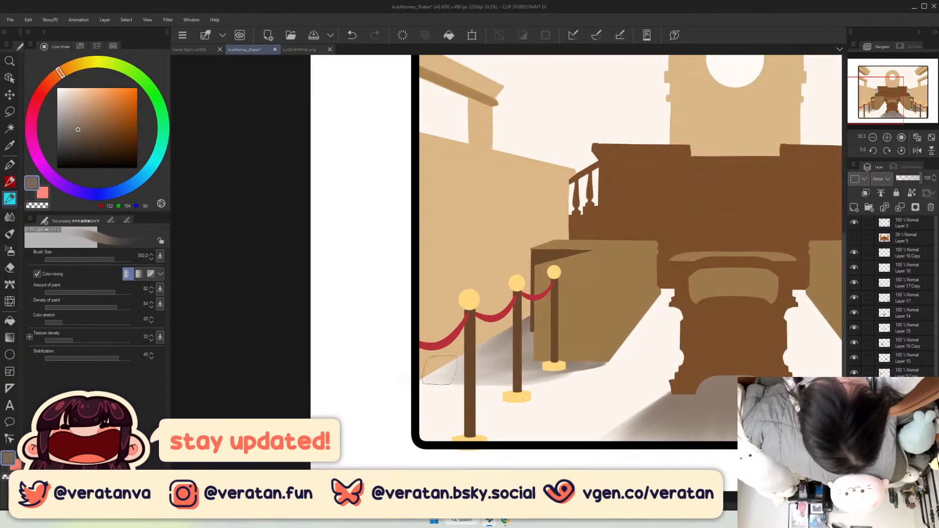
mouse_move(474, 365)
left_mouse_down()
mouse_move(566, 367)
mouse_move(509, 359)
mouse_move(513, 339)
left_mouse_up()
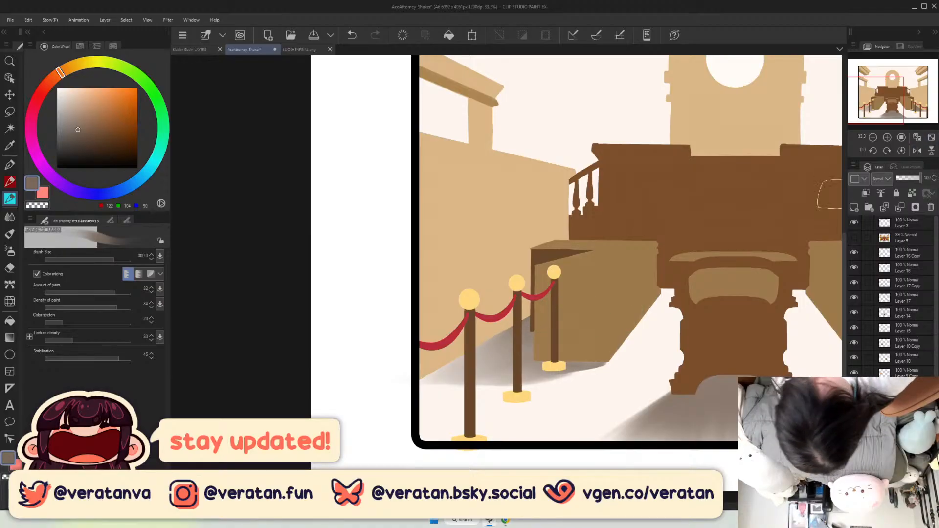
Save the illustration and trim the lower edge of the left desk's shadow with transparent colour at brush size 120.
key("c")
key("ctrl+s")
key("bracketleft")
key("bracketleft")
key("bracketleft")
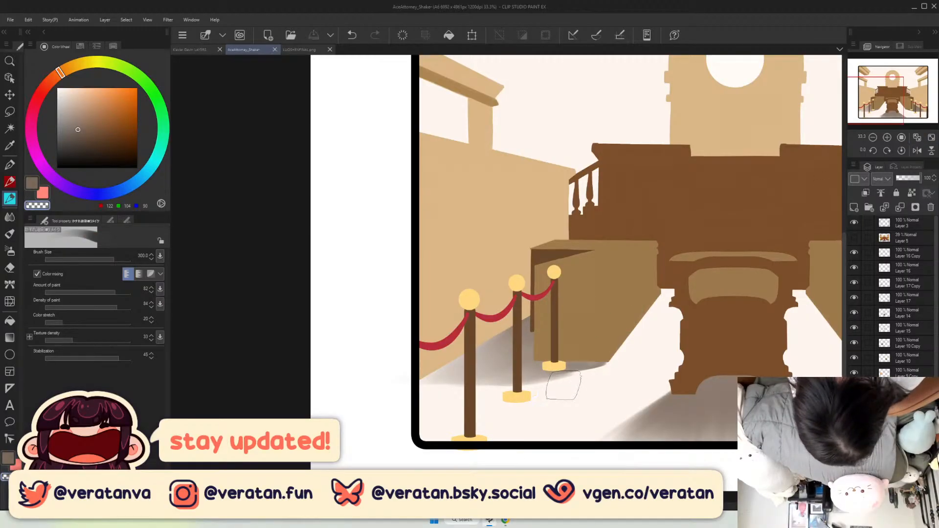
left_click_drag(587, 378, 551, 380)
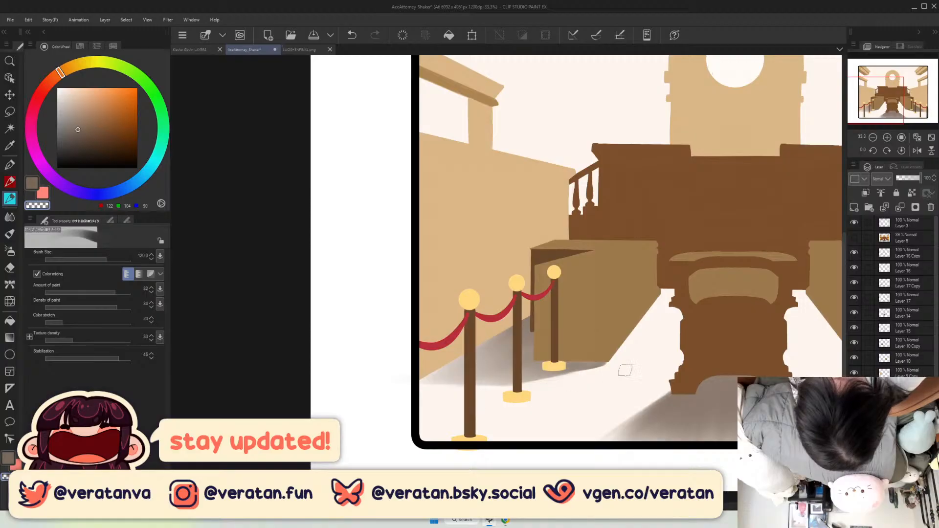
left_click_drag(604, 368, 529, 382)
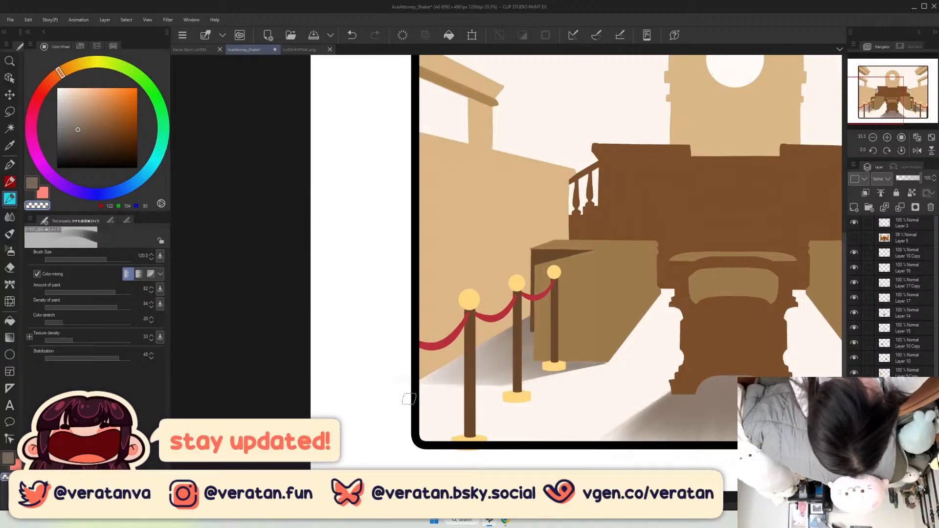
Save the illustration and touch up the thin shadow tip at the left desk's front corner in grey-brown at brush size 25.
key("c")
left_click(888, 137)
left_click(887, 138)
left_click_drag(868, 101, 875, 105)
key("[")
key("ctrl+s")
key("[")
key("[")
key("[")
key("[")
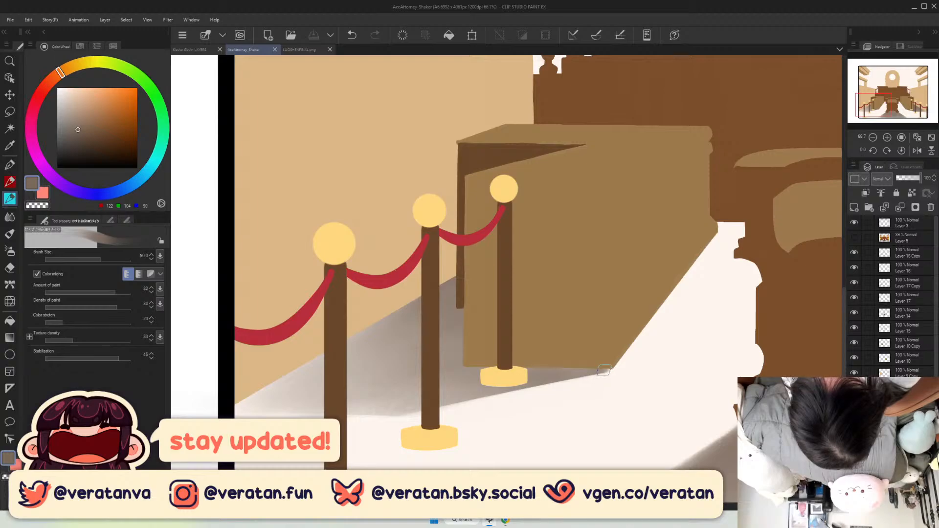
left_click_drag(608, 369, 546, 375)
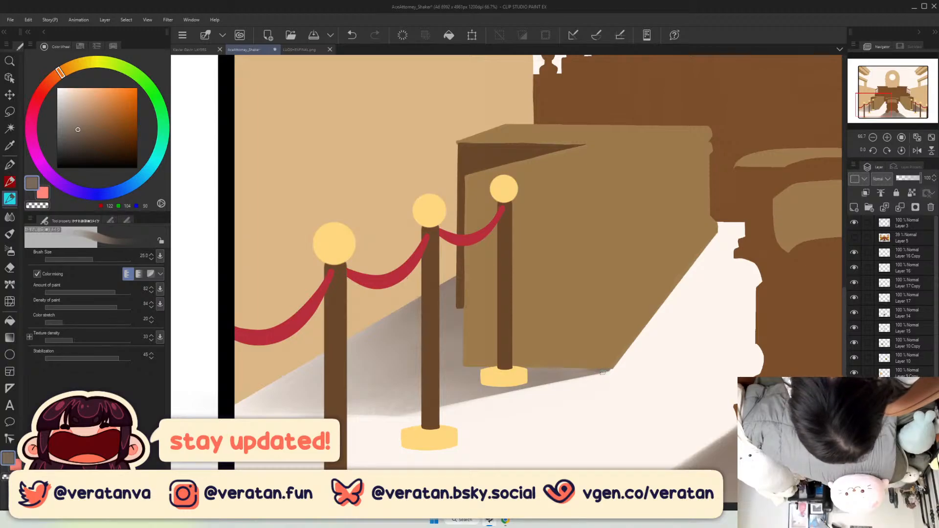
key("ctrl+z")
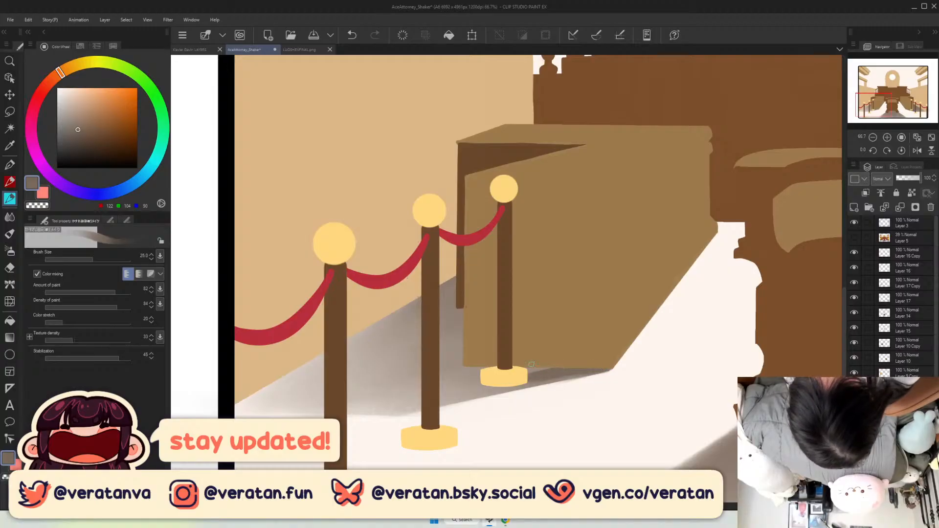
Enlarge the brush to 50 and then 170, and deepen the floor shadow beside and in front of the left desk in grey-brown.
key("bracketright")
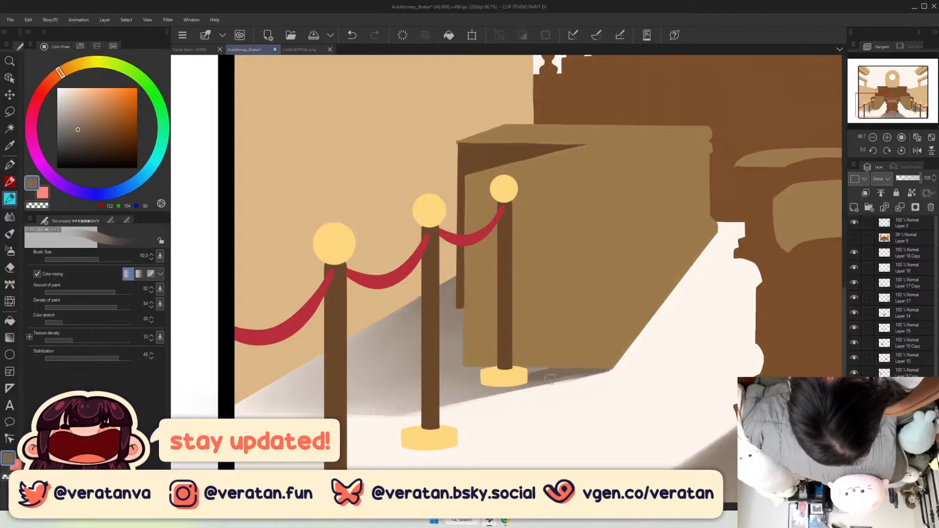
left_click_drag(519, 376, 410, 380)
key("bracketright")
key("bracketright")
key("bracketright")
key("bracketright")
key("bracketright")
key("bracketright")
key("bracketright")
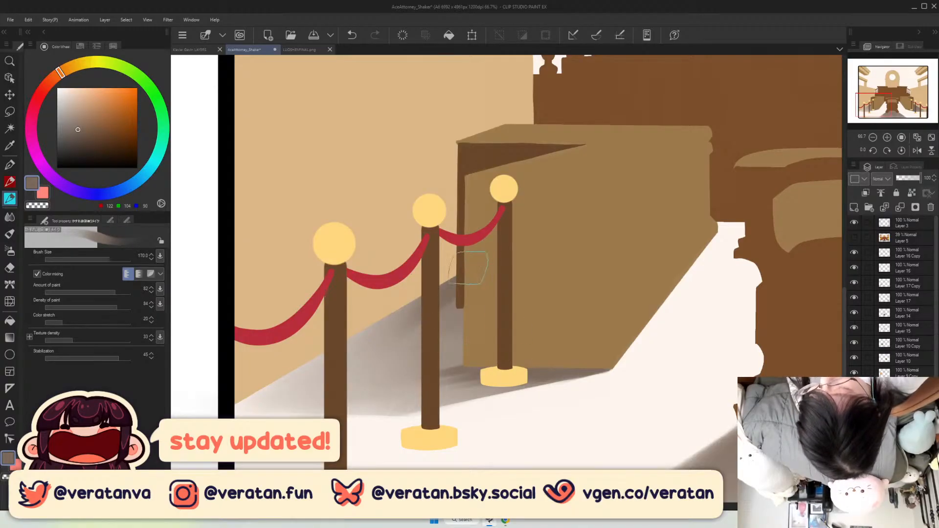
left_click_drag(503, 316, 387, 385)
left_click_drag(484, 370, 414, 394)
mouse_move(548, 353)
left_mouse_down()
mouse_move(413, 401)
mouse_move(571, 363)
mouse_move(469, 391)
left_mouse_up()
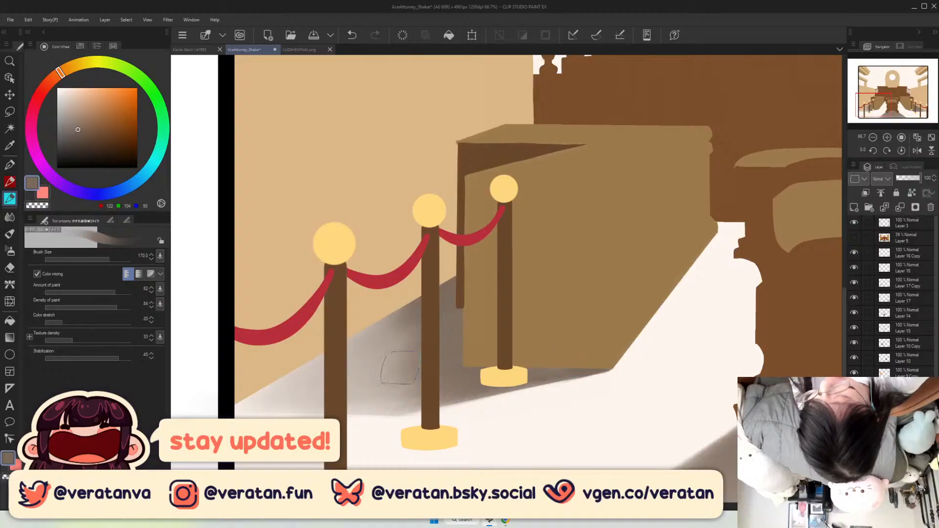
Reduce the brush to size 100 and try a small floor shadow under the second rope post on the right.
mouse_move(897, 105)
left_mouse_down()
mouse_move(886, 112)
mouse_move(904, 110)
left_mouse_up()
key("bracketleft")
key("bracketleft")
key("bracketleft")
key("bracketleft")
mouse_move(693, 341)
left_mouse_down()
mouse_move(725, 345)
mouse_move(758, 330)
left_mouse_up()
key("ctrl+z")
key("bracketright")
key("ctrl+z")
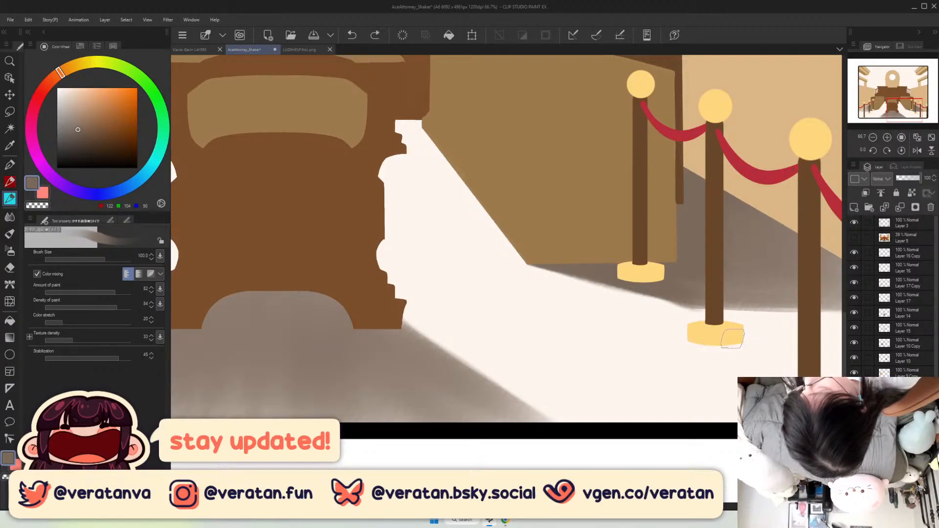
Sample a lighter grey from the right desk's shadow and try it as a small shadow under the right rope posts.
left_click(530, 287, "alt")
left_click_drag(694, 339, 756, 334)
key("ctrl+z")
left_click_drag(695, 339, 753, 340)
key("ctrl+z")
left_click(887, 138)
left_click_drag(903, 108, 911, 112)
left_click_drag(613, 321, 688, 311)
key("ctrl+z")
Show the courtroom reference layer at 100% opacity, study the floor shadows around the rope posts, and hide it again.
left_click(932, 137)
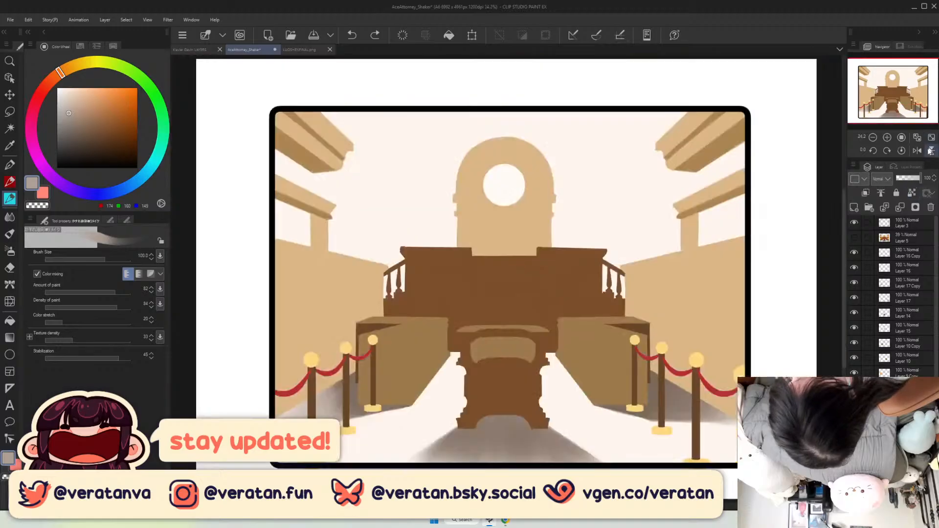
left_click(905, 238)
left_click_drag(909, 179, 938, 182)
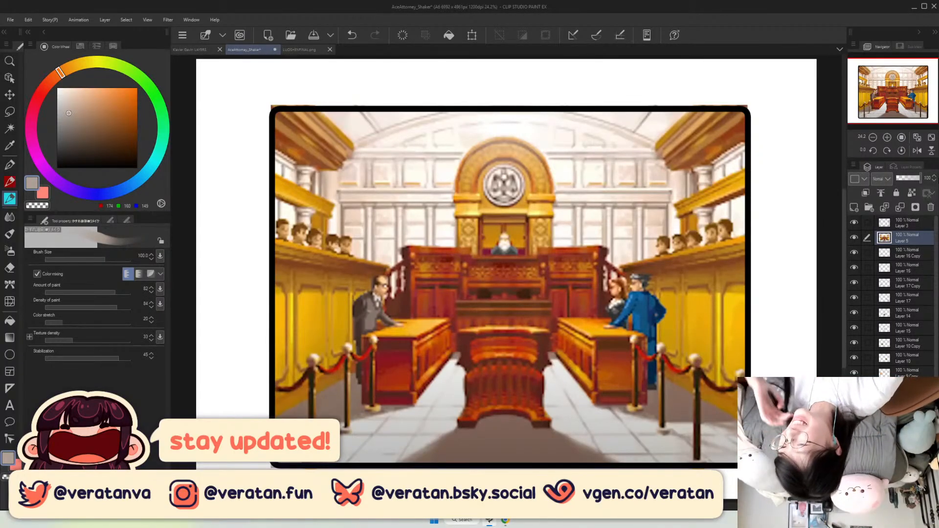
left_click(854, 237)
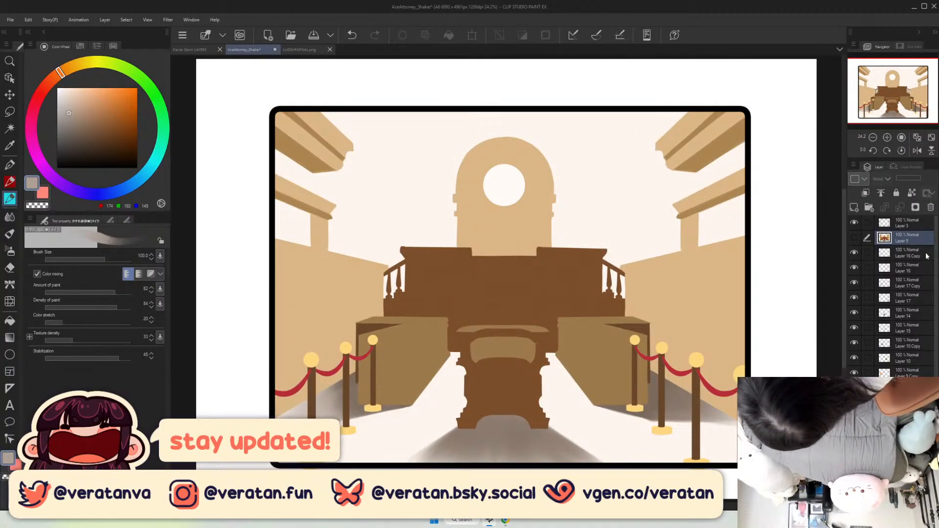
On the floor shadow layer, paint a small light-grey shadow around the base of the second rope post on the right.
scroll(896, 294, "down", 3)
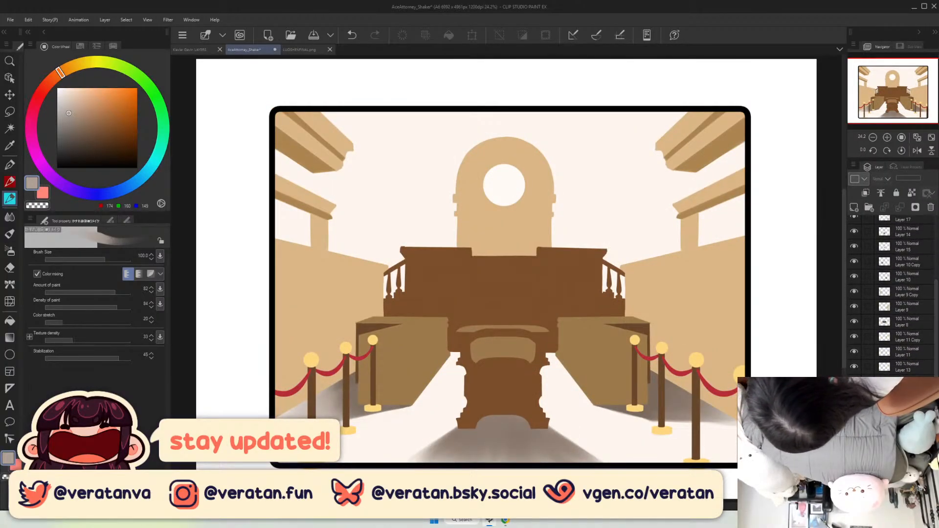
left_click(905, 398)
left_click(887, 138)
left_click(915, 118)
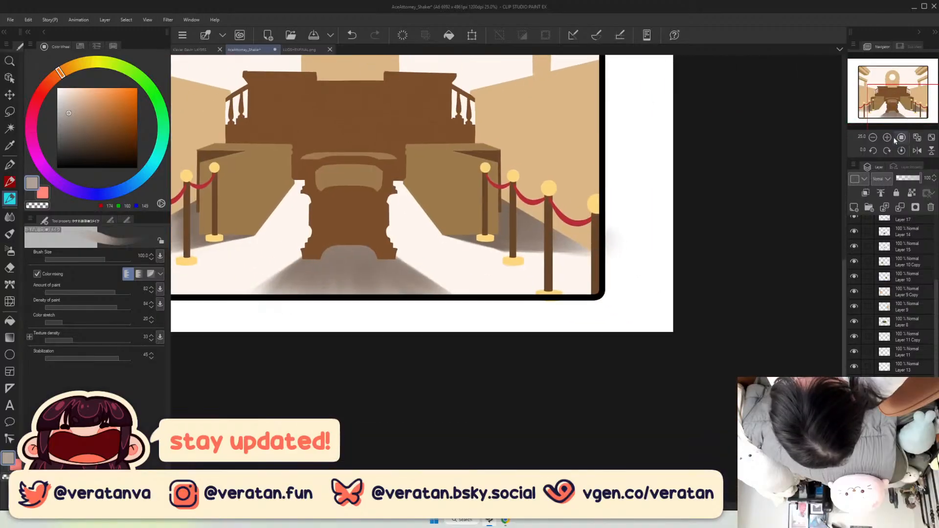
left_click(887, 137)
left_click_drag(899, 127, 912, 109)
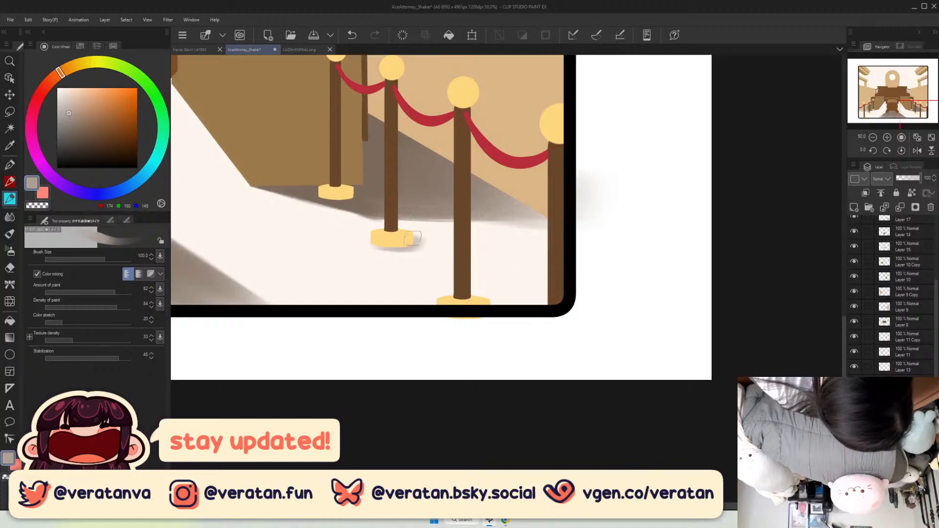
key("ctrl+z")
left_click_drag(423, 238, 430, 240)
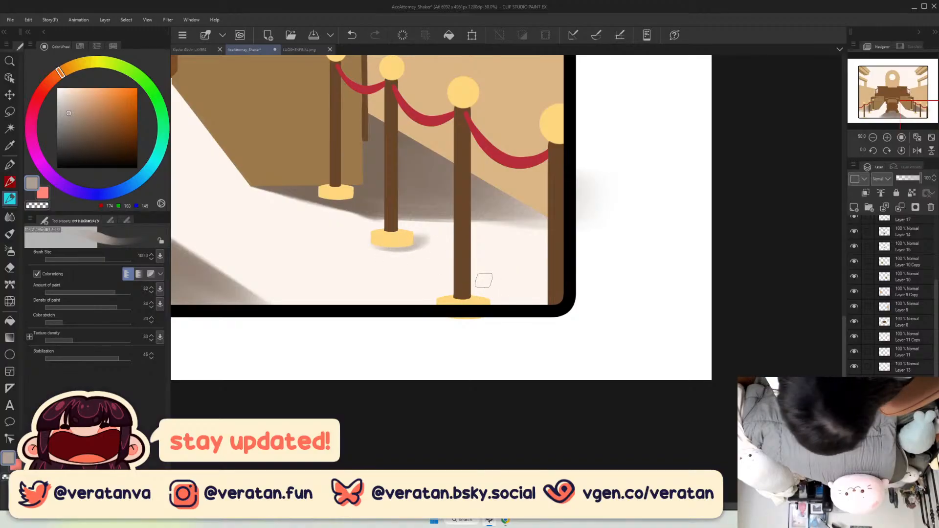
On Layer 17, erase the part of the right front post's base that sticks out below the frame, using eraser size 170.
left_click_drag(937, 342, 937, 281)
left_click(877, 286)
left_click(845, 285)
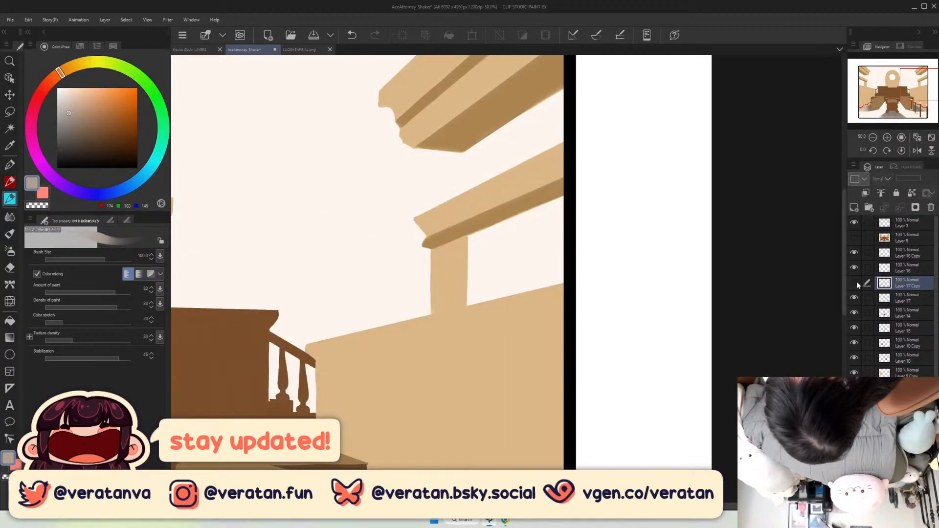
left_click_drag(901, 118, 875, 114)
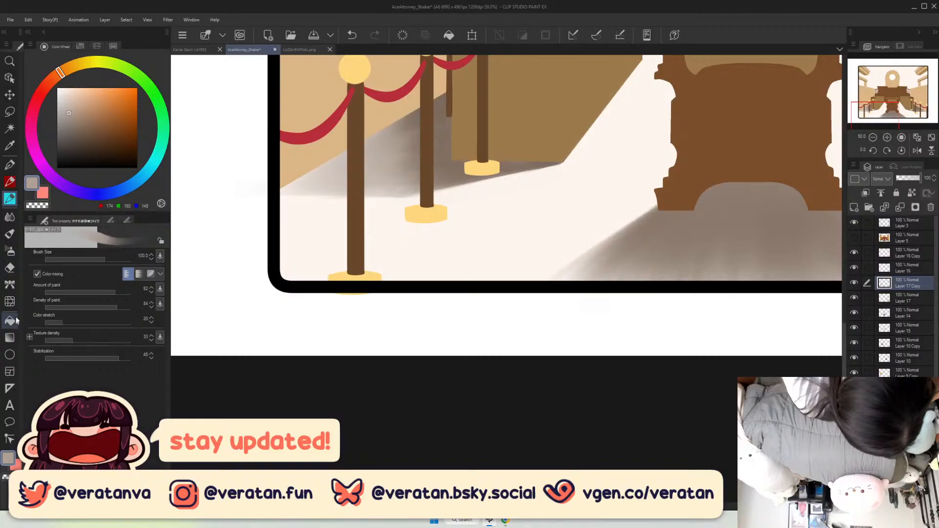
key("e")
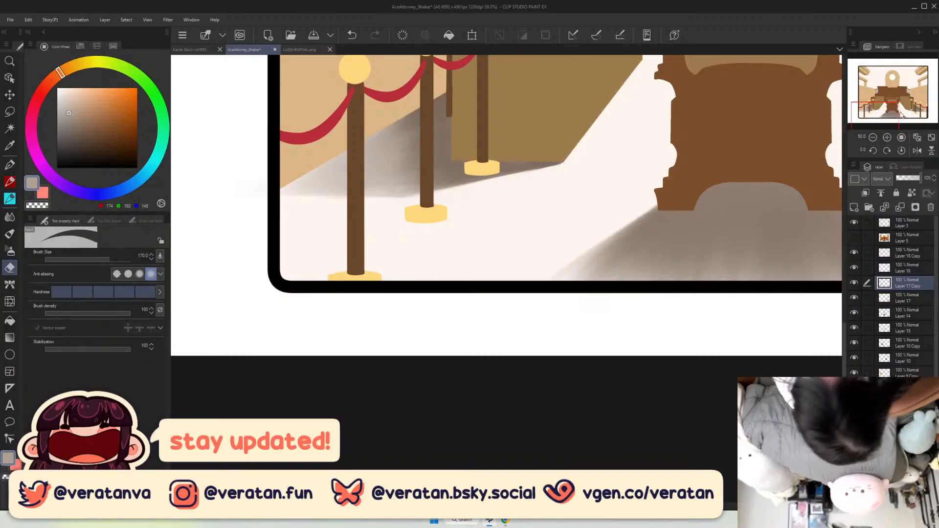
left_click(918, 294)
left_click_drag(923, 121, 926, 120)
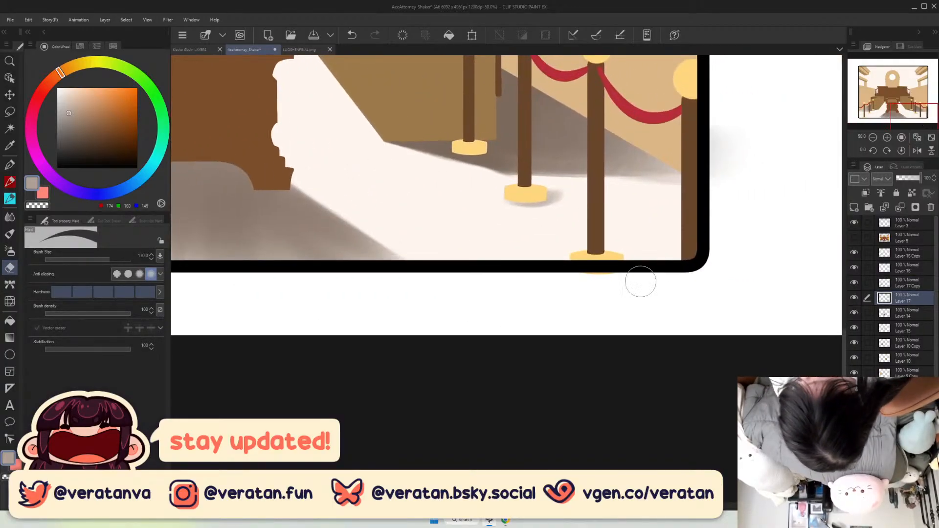
left_click_drag(587, 275, 654, 279)
Return to the floor shadow layer and paint small light-grey shadows at the bases of the left second post and right front post.
left_click_drag(904, 115, 900, 102)
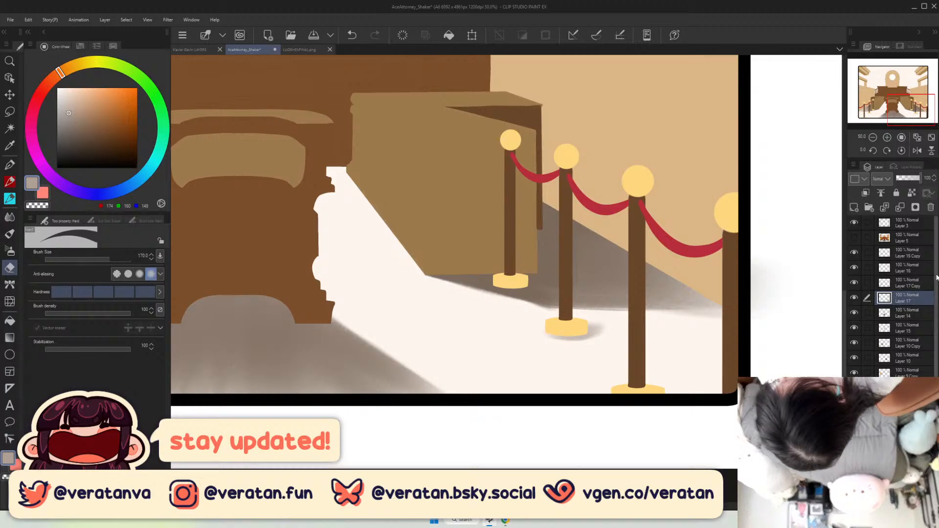
scroll(905, 293, "down", 3)
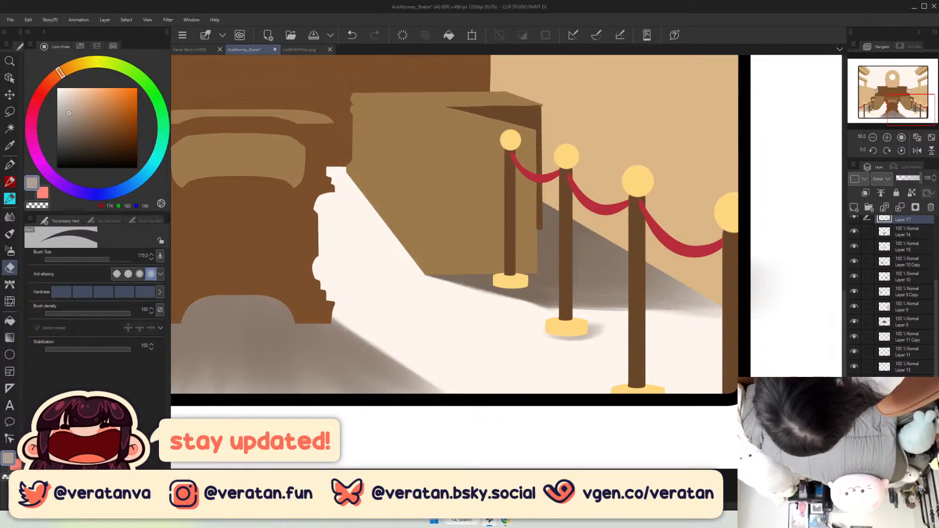
left_click(906, 398)
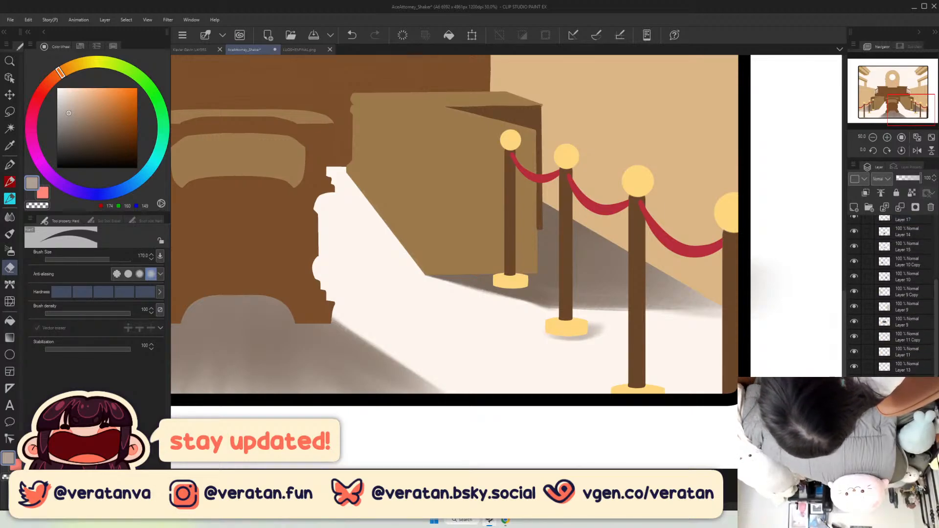
left_click(11, 201)
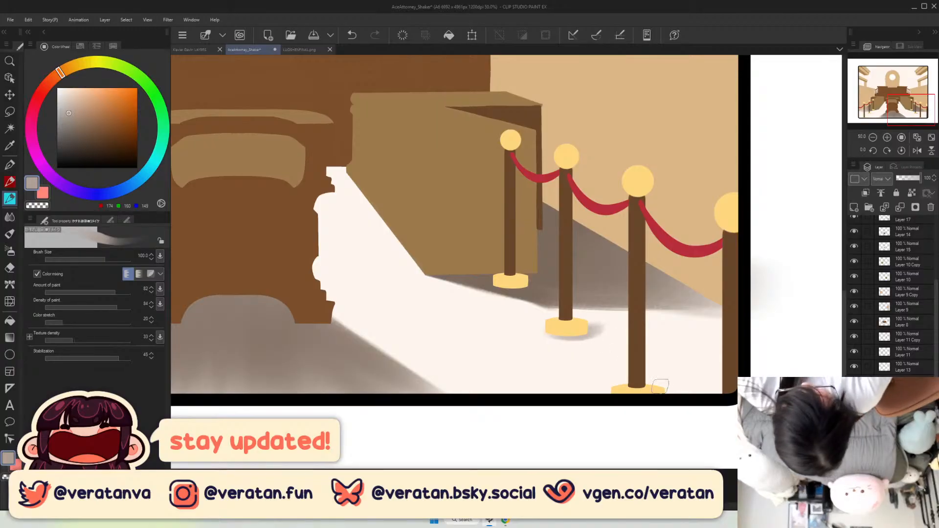
left_click_drag(909, 109, 886, 101)
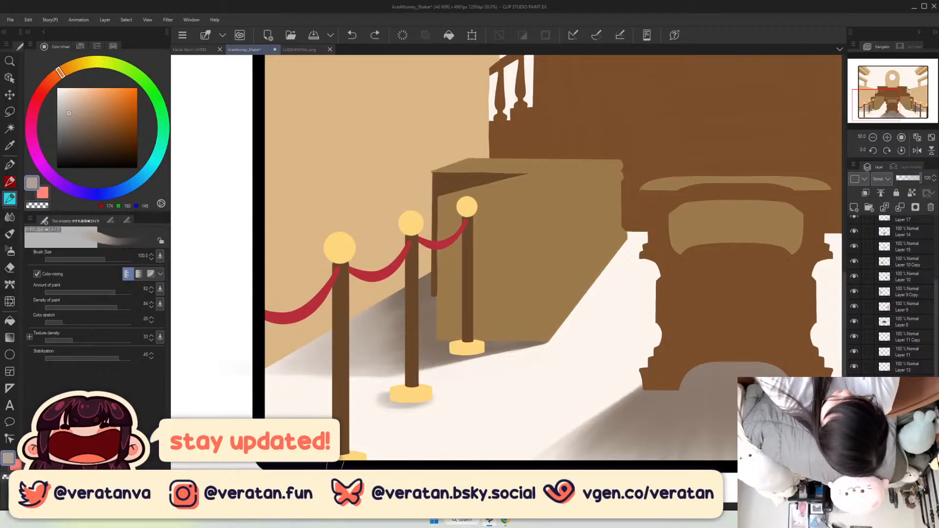
mouse_move(898, 112)
left_mouse_down()
mouse_move(913, 114)
mouse_move(908, 108)
left_mouse_up()
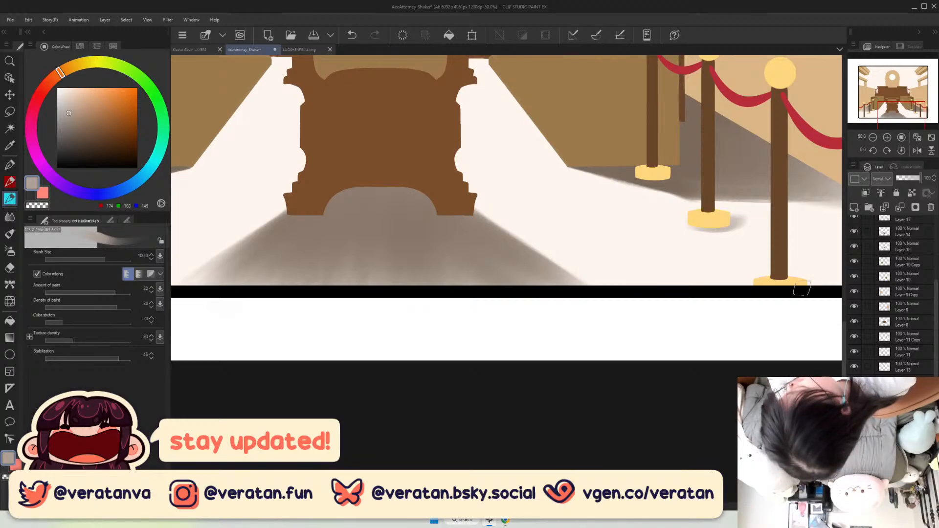
key("ctrl+z")
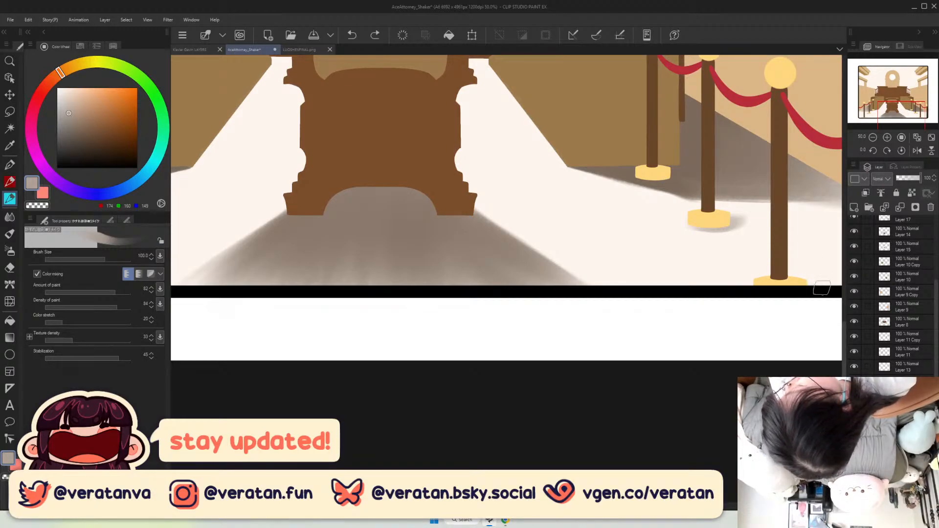
left_click_drag(796, 292, 821, 288)
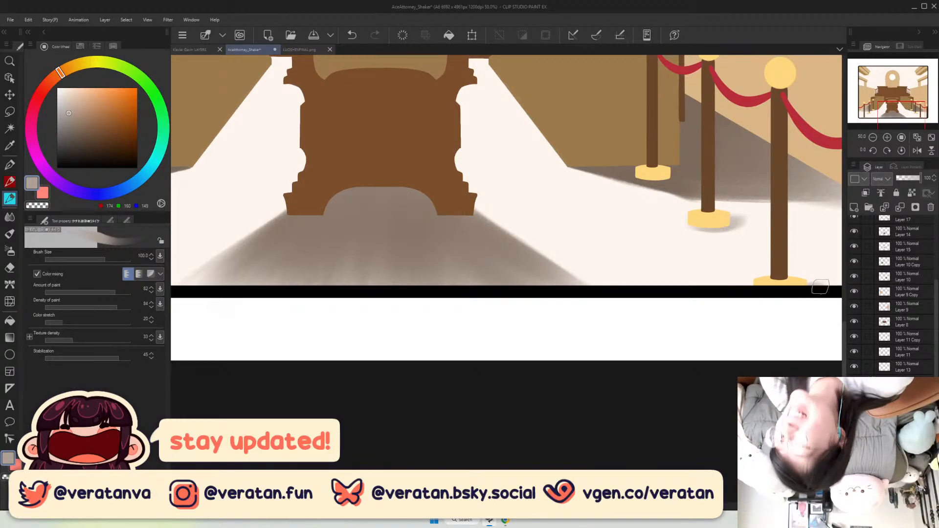
Lighten the outer part of the right desk's floor shadow with transparent colour, enlarging the brush to 400.
left_click_drag(906, 107, 904, 99)
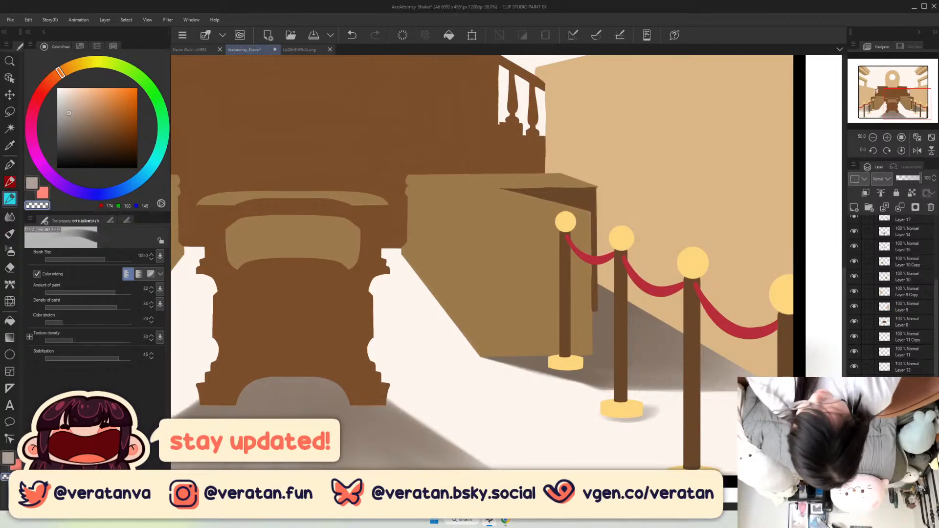
left_click(932, 138)
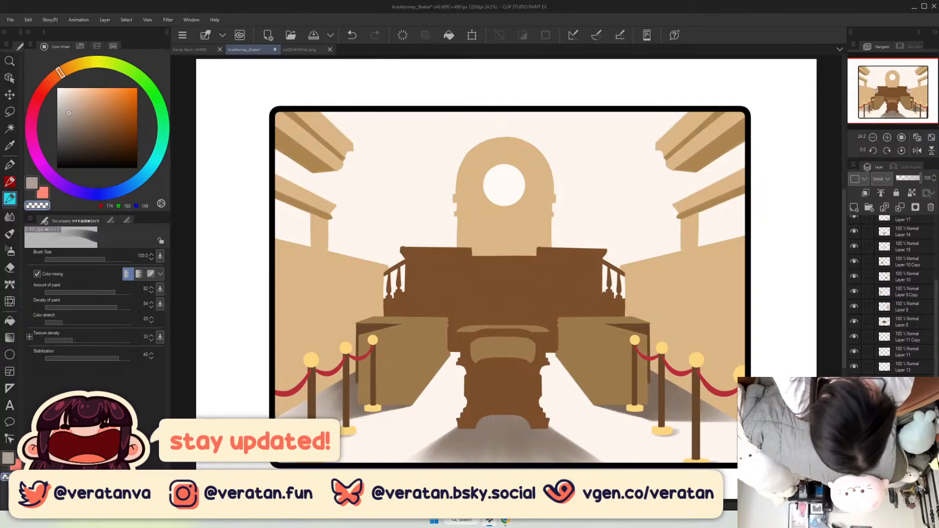
left_click(902, 137)
left_click_drag(923, 104, 925, 104)
left_click(873, 137)
key("bracketright")
key("bracketright")
key("bracketright")
key("bracketright")
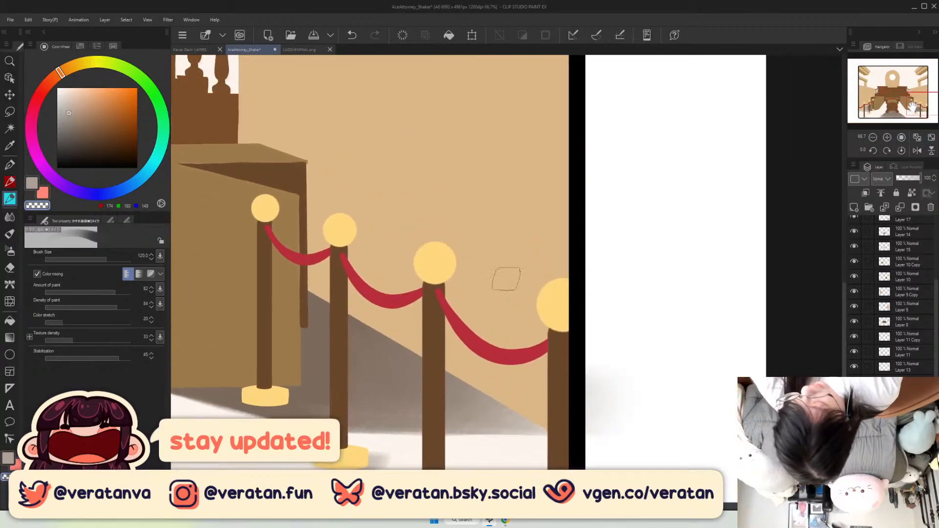
key("bracketright")
key("bracketright")
key("bracketright")
key("bracketright")
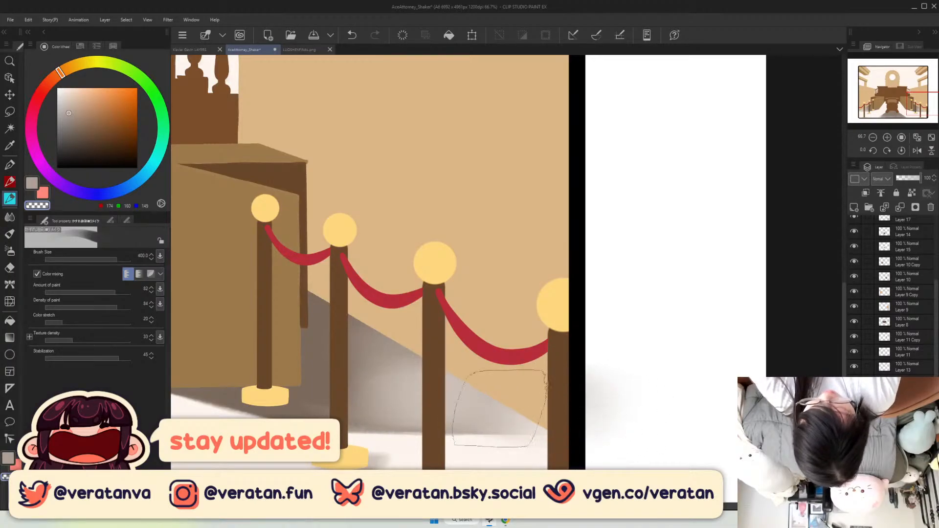
Enlarge the transparent brush to 700, fade the right desk's shadow further towards the wall, and compare with the shadow layer toggled off and on.
key("bracketright")
key("bracketright")
key("bracketright")
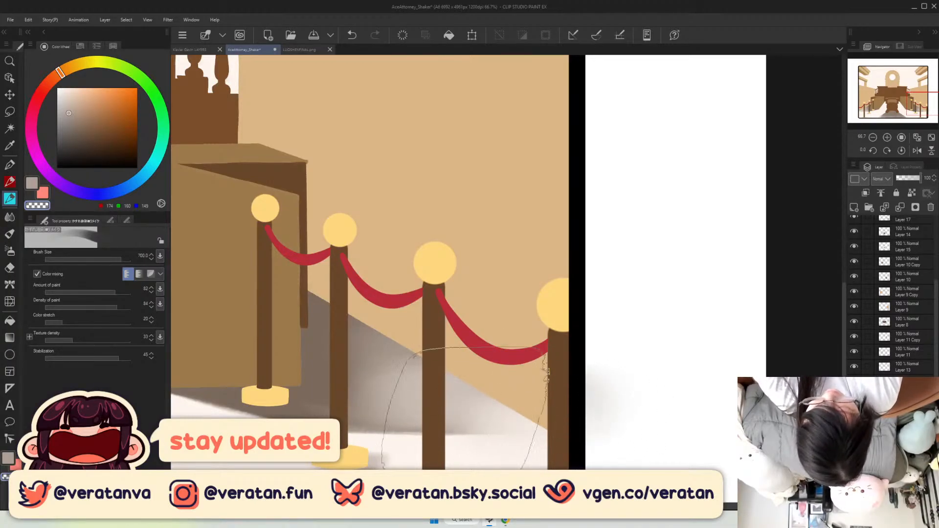
left_click(930, 138)
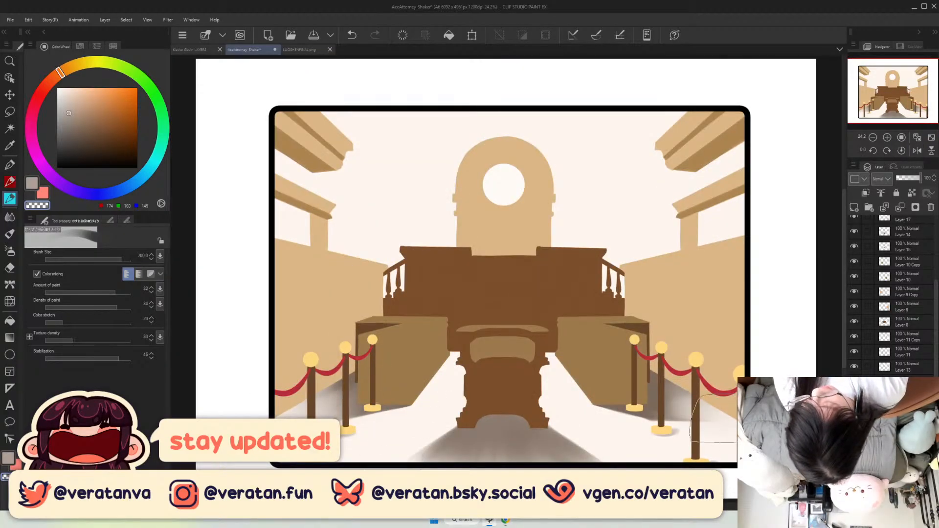
left_click_drag(721, 419, 629, 378)
key("ctrl+z")
left_click_drag(721, 420, 653, 387)
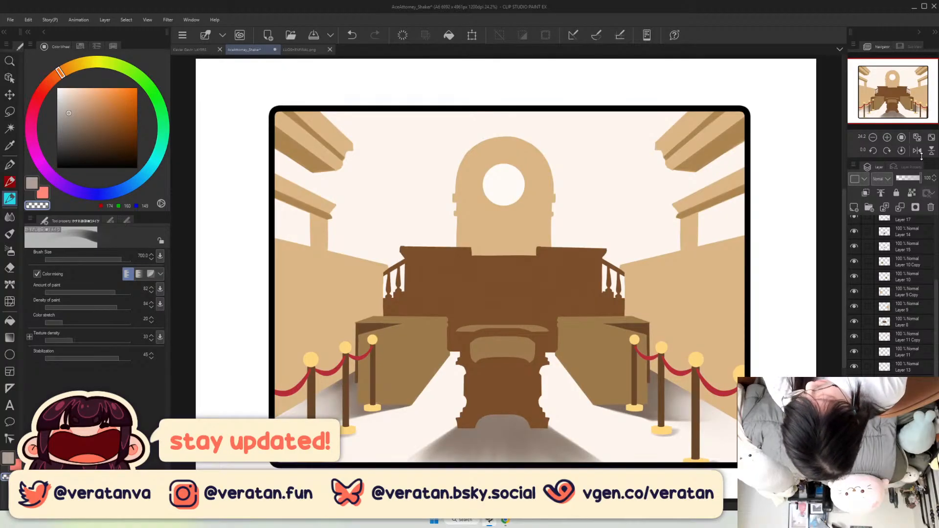
left_click(854, 397)
left_click(854, 397)
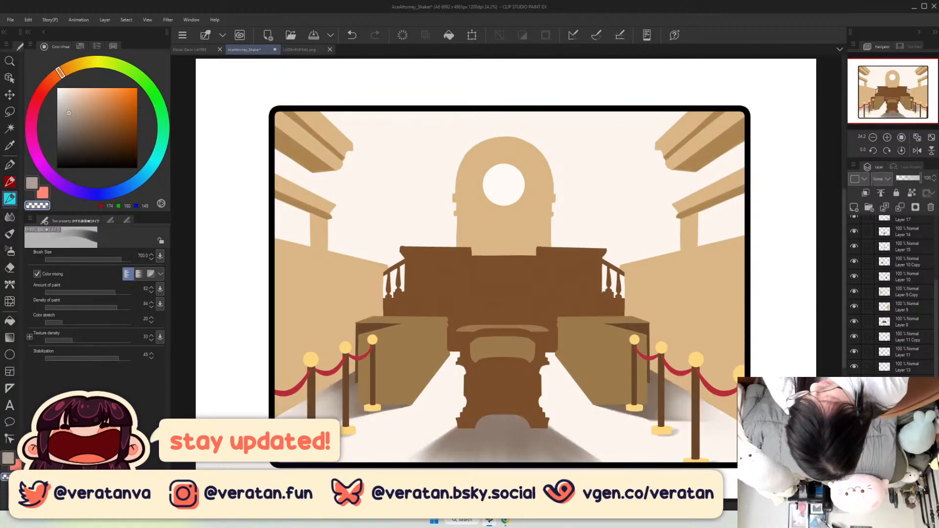
Fade the front end of the central stand's floor shadow with transparent colour at brush size 700 and save the illustration.
mouse_move(442, 455)
left_mouse_down()
mouse_move(455, 477)
mouse_move(484, 428)
mouse_move(508, 479)
mouse_move(507, 419)
mouse_move(520, 455)
mouse_move(505, 465)
mouse_move(517, 424)
mouse_move(501, 450)
mouse_move(446, 473)
mouse_move(475, 456)
mouse_move(499, 482)
left_mouse_up()
left_click_drag(517, 442, 536, 484)
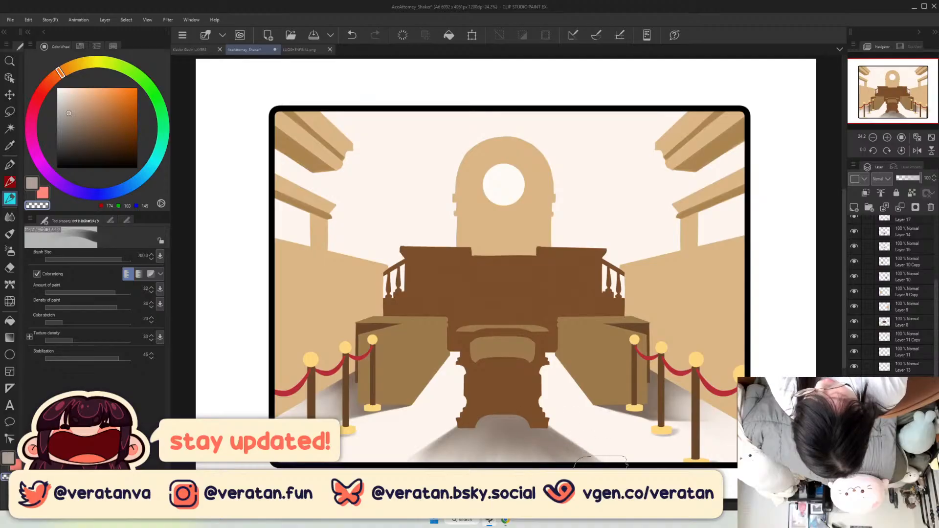
mouse_move(579, 491)
left_mouse_down()
mouse_move(510, 430)
mouse_move(491, 461)
left_mouse_up()
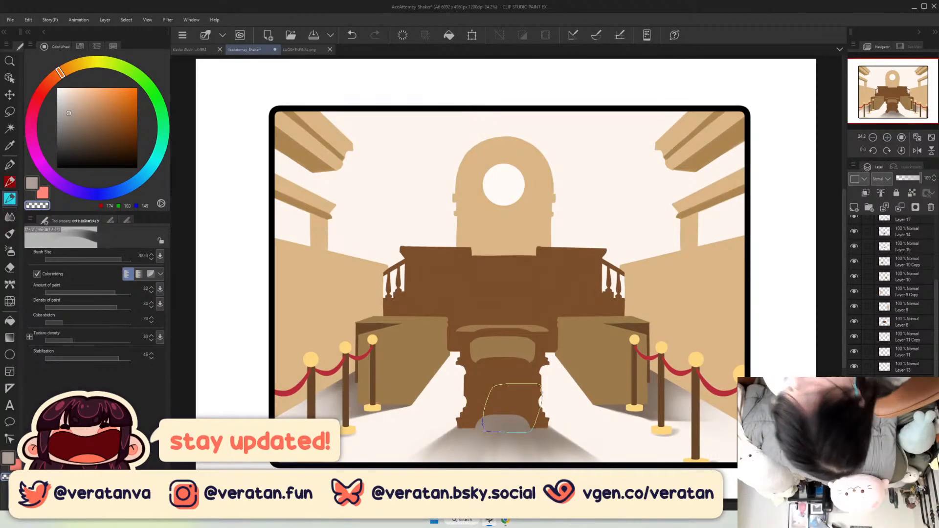
left_click(317, 35)
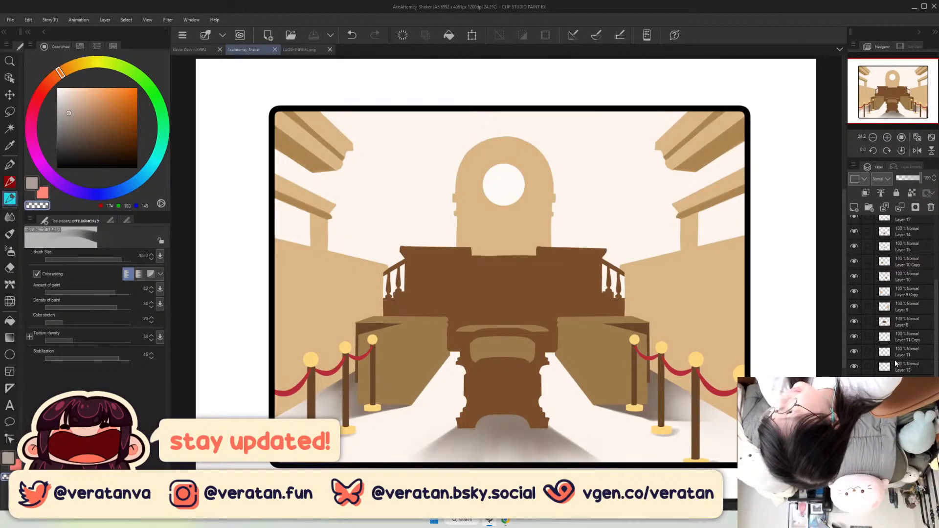
Toggle the visibility of the lower layers to check which part of the picture each one holds.
left_click(855, 382)
left_click(854, 382)
left_click(854, 367)
left_click(854, 367)
scroll(861, 240, "up", 3)
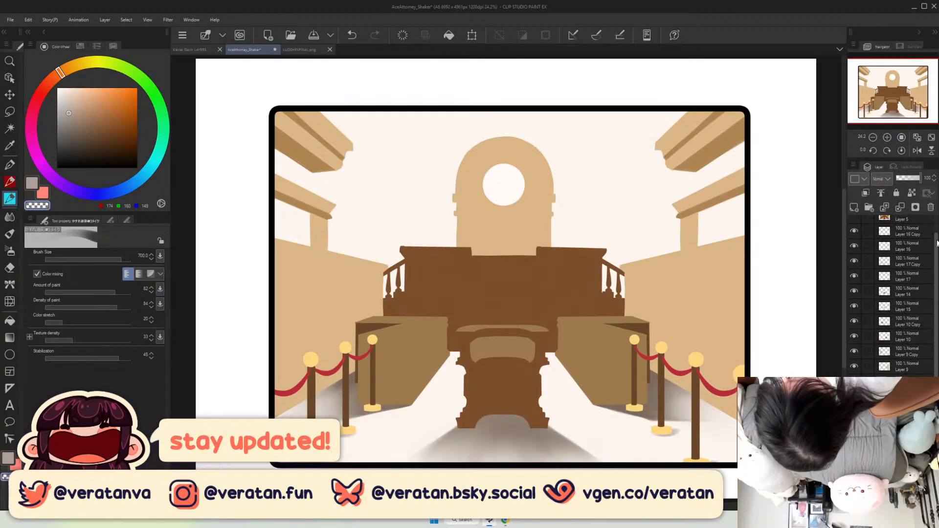
Lower the courtroom reference layer's opacity to 28% and select the painting layer near the bottom of the layer stack.
left_click(905, 238)
left_click(904, 178)
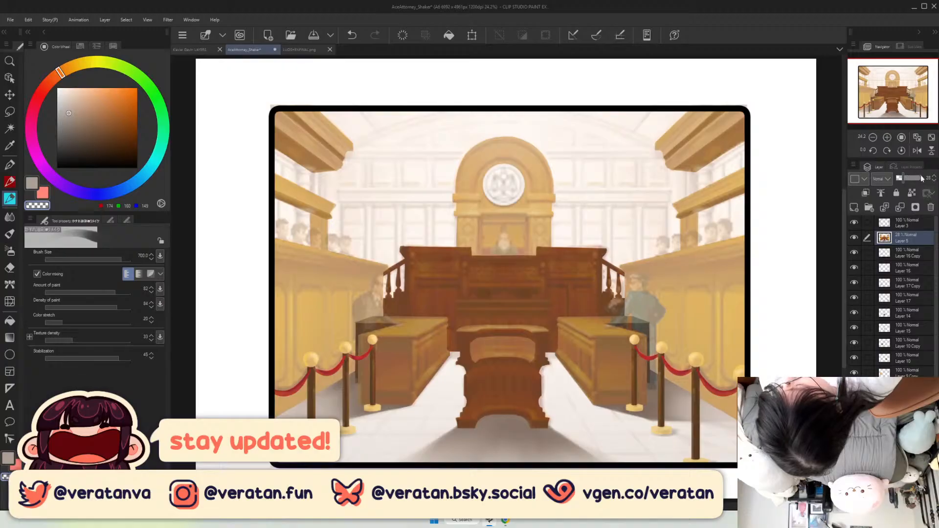
scroll(895, 294, "down", 3)
left_click(905, 397)
Reduce the brush size to 25 for detail work on the back wall's windows beside the upper left balconies.
left_click(887, 137)
left_click(887, 138)
left_click_drag(889, 85, 877, 80)
left_click(887, 138)
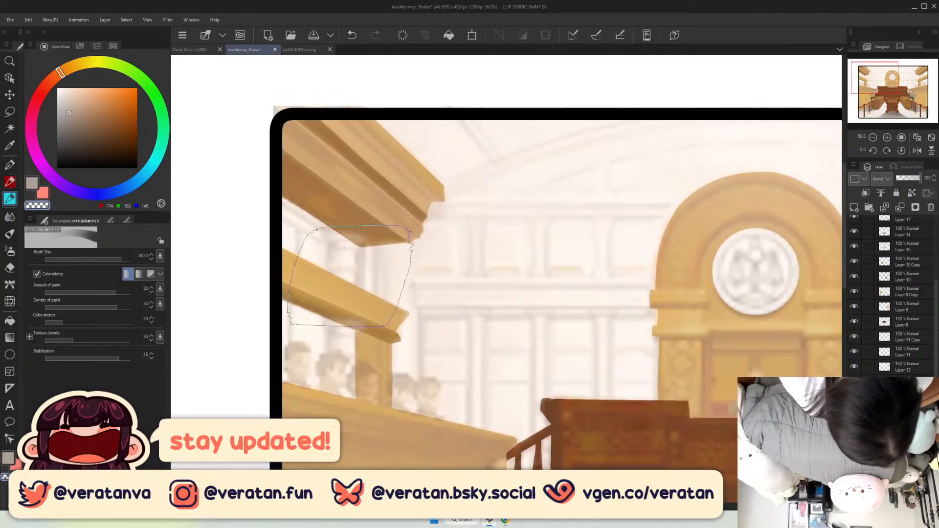
key("bracketleft")
key("bracketleft")
key("bracketleft")
key("bracketleft")
key("bracketleft")
key("bracketleft")
key("bracketleft")
key("bracketleft")
key("bracketleft")
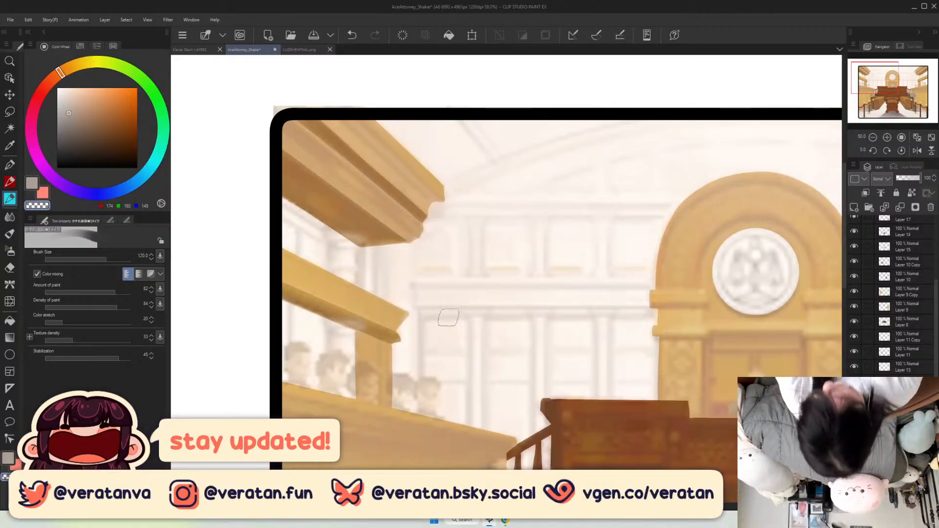
key("bracketleft")
key("bracketleft")
key("bracketleft")
key("bracketleft")
key("bracketleft")
key("bracketleft")
key("bracketleft")
key("bracketleft")
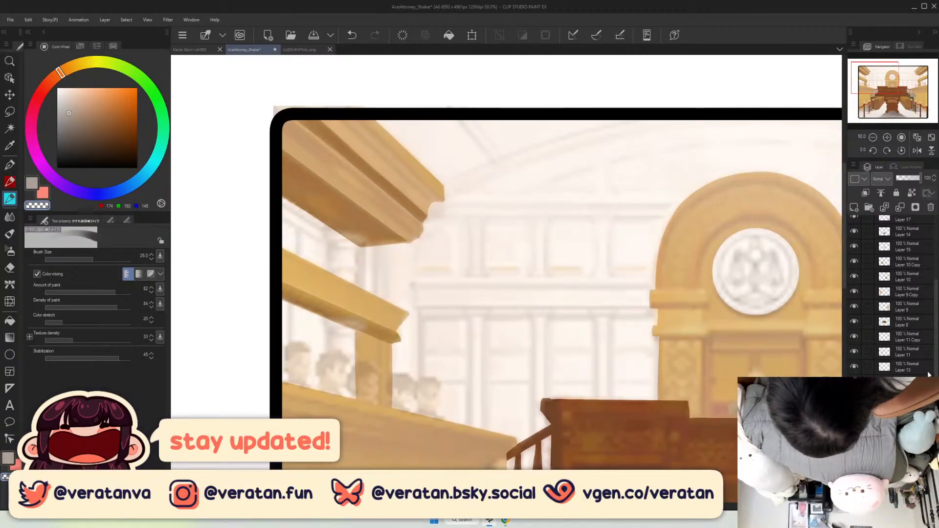
Compare the picture with the reference layer hidden and at full opacity, then fade the reference to a light overlay again.
scroll(890, 293, "up", 3)
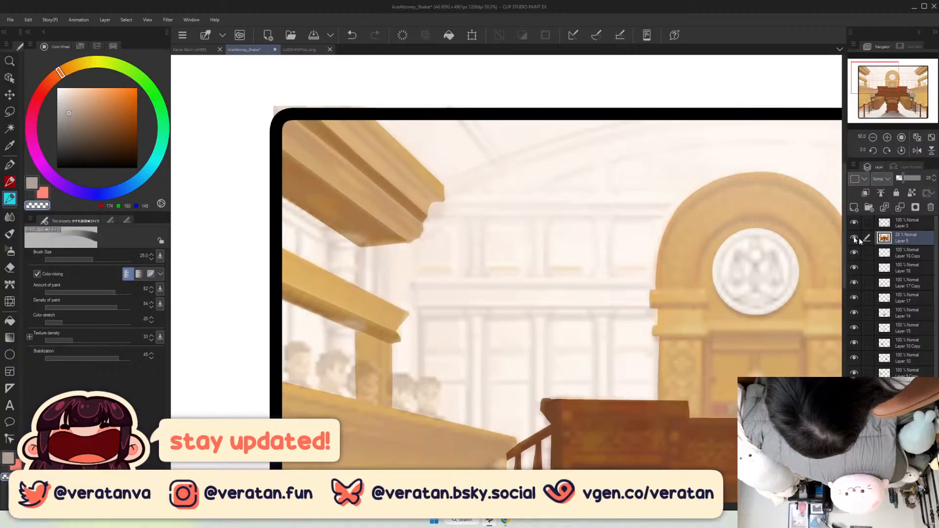
left_click(855, 238)
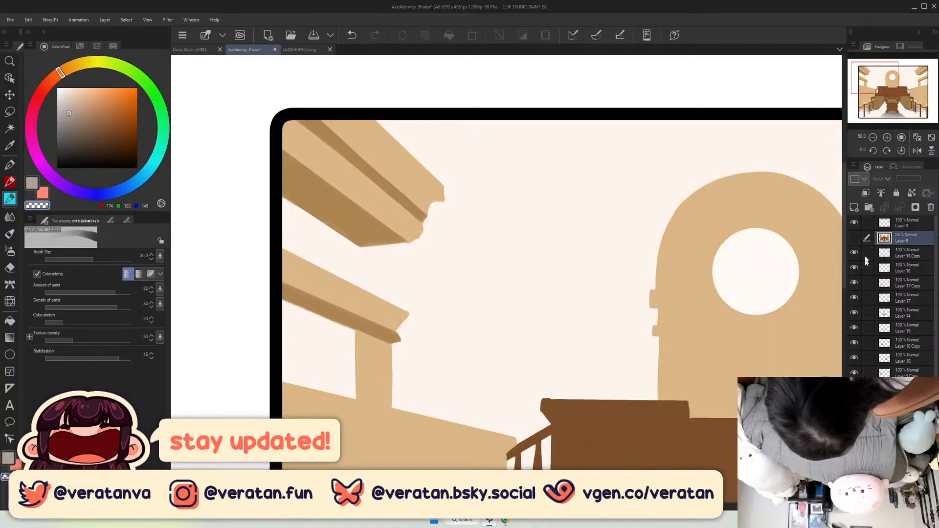
key("ctrl+z")
key("ctrl+z")
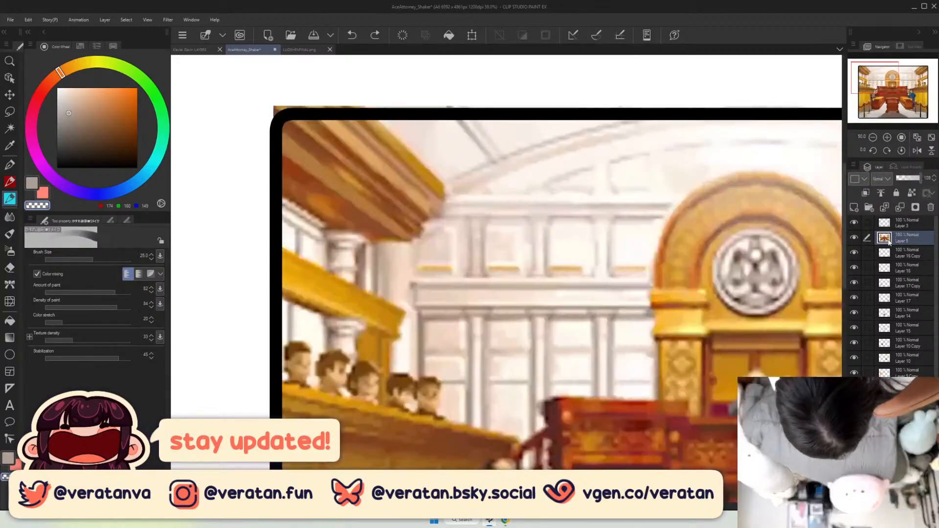
left_click(906, 179)
scroll(891, 294, "down", 3)
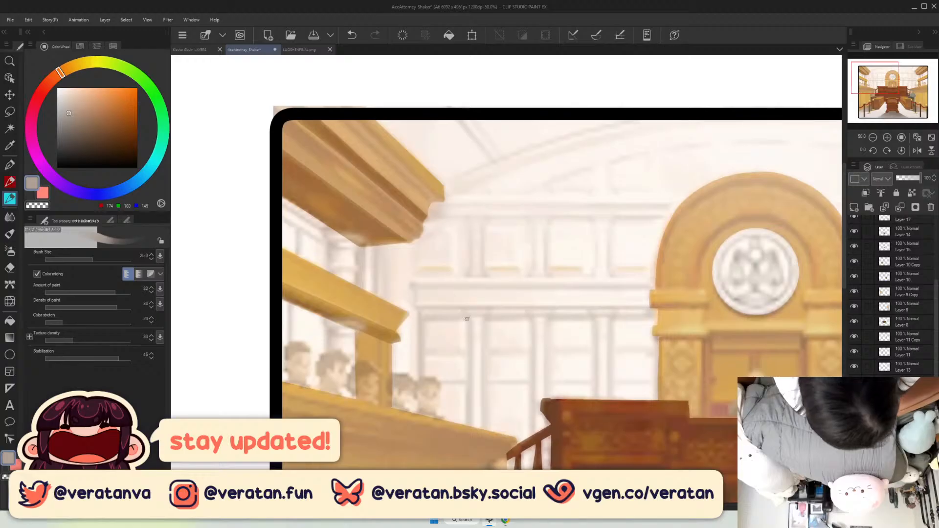
Trace the right edge of the leftmost back-wall window in greyish beige, with a rounded upper corner, down to the gallery ledge.
left_click(888, 138)
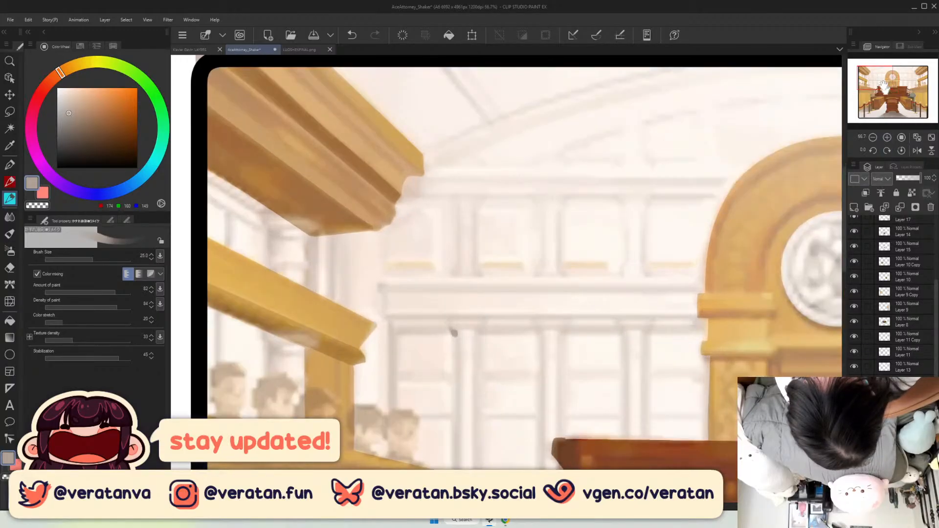
left_click_drag(880, 85, 879, 93)
left_click_drag(461, 145, 463, 153)
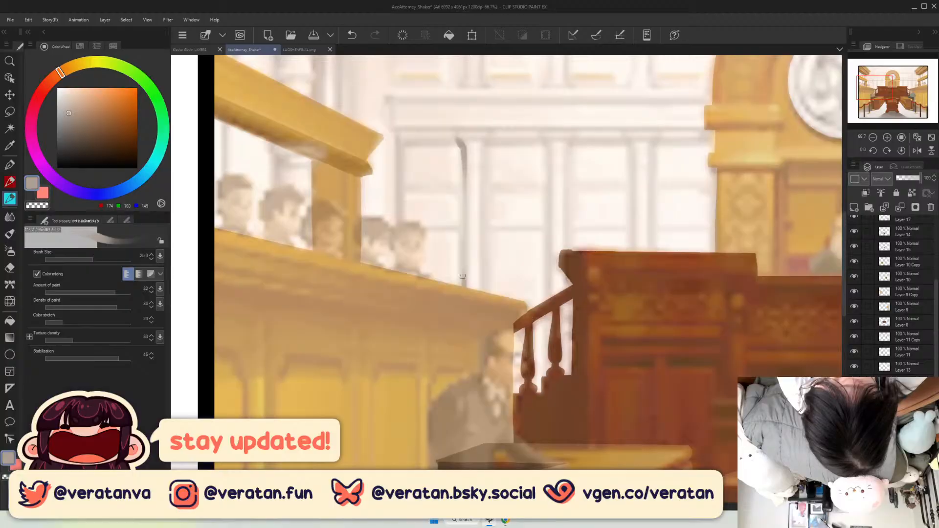
key("ctrl+z")
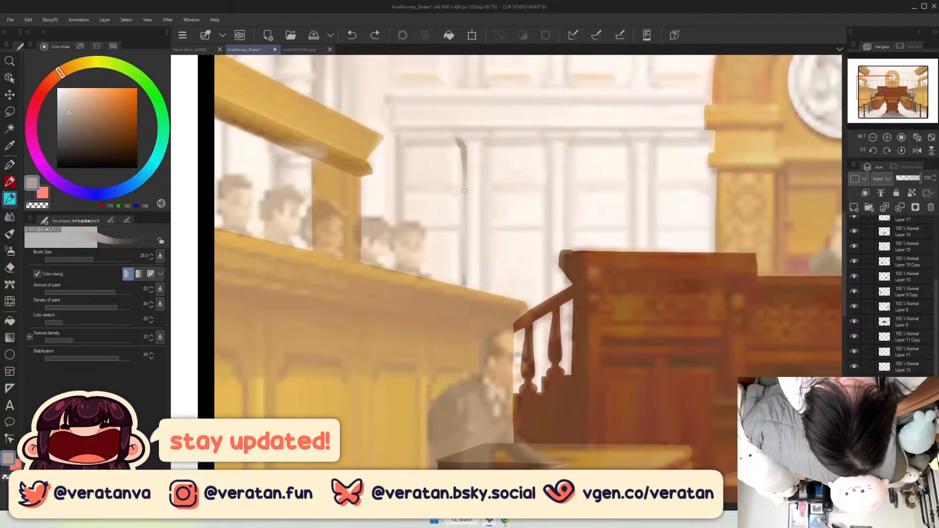
left_click_drag(464, 169, 464, 285)
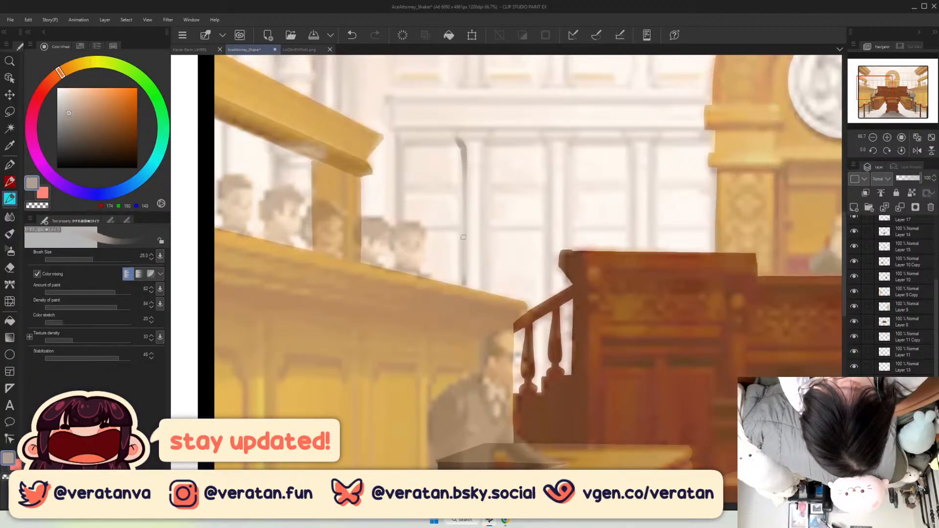
left_click_drag(463, 237, 465, 285)
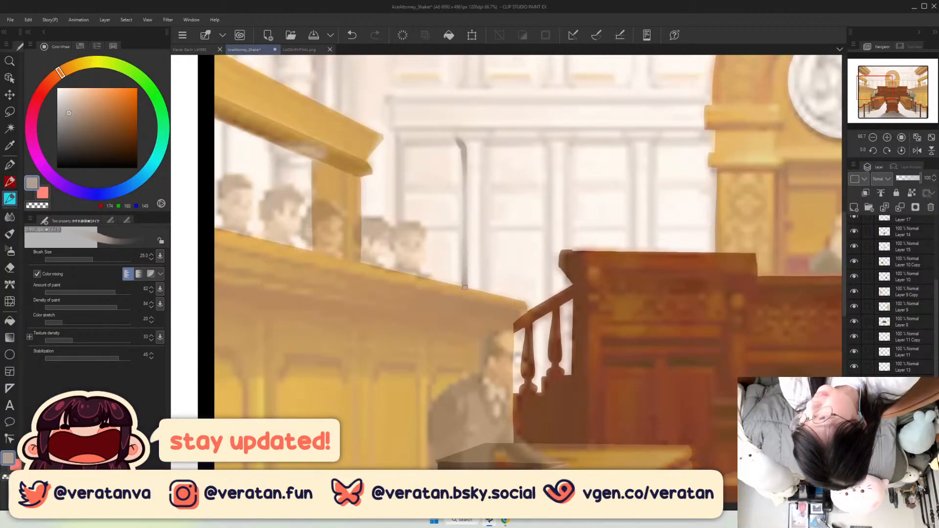
key("ctrl+z")
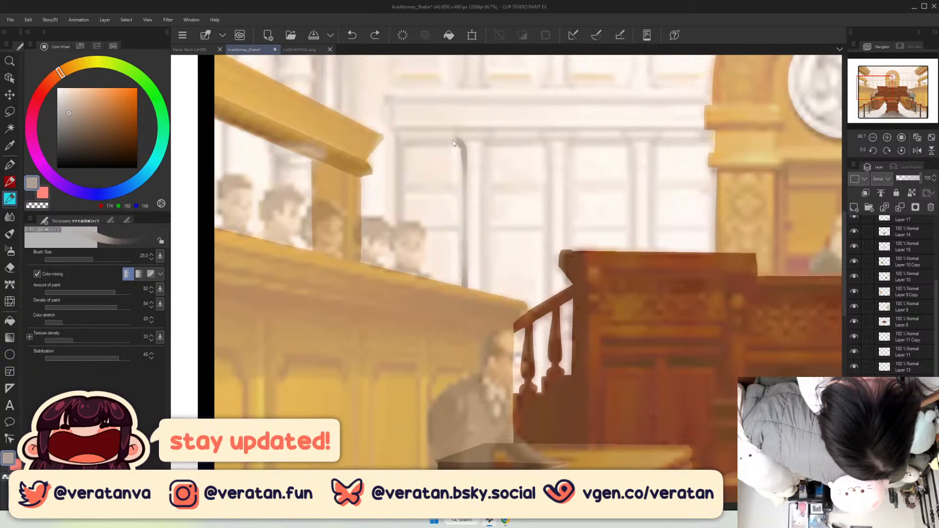
Trace the top edge of the leftmost back-wall window and its left edge down to the gallery ledge.
left_click_drag(454, 143, 404, 142)
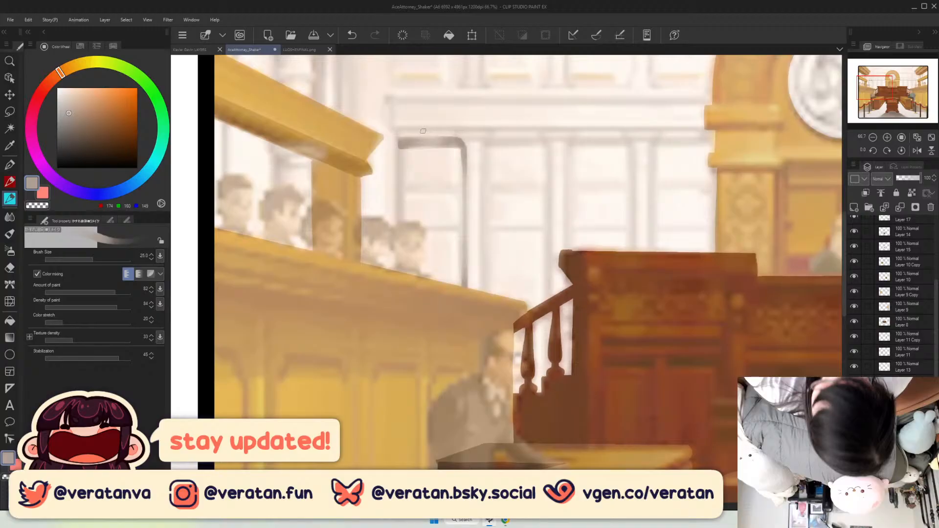
left_click_drag(400, 143, 401, 269)
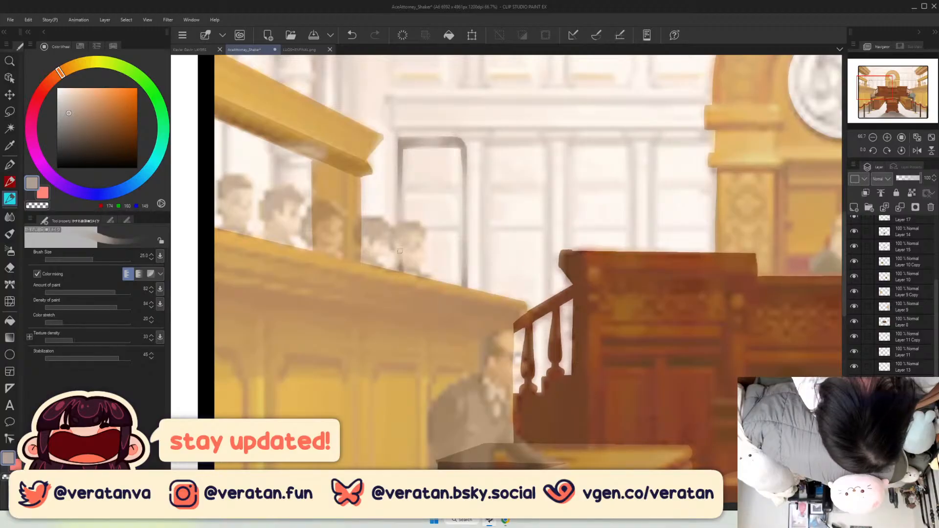
left_click_drag(400, 251, 399, 214)
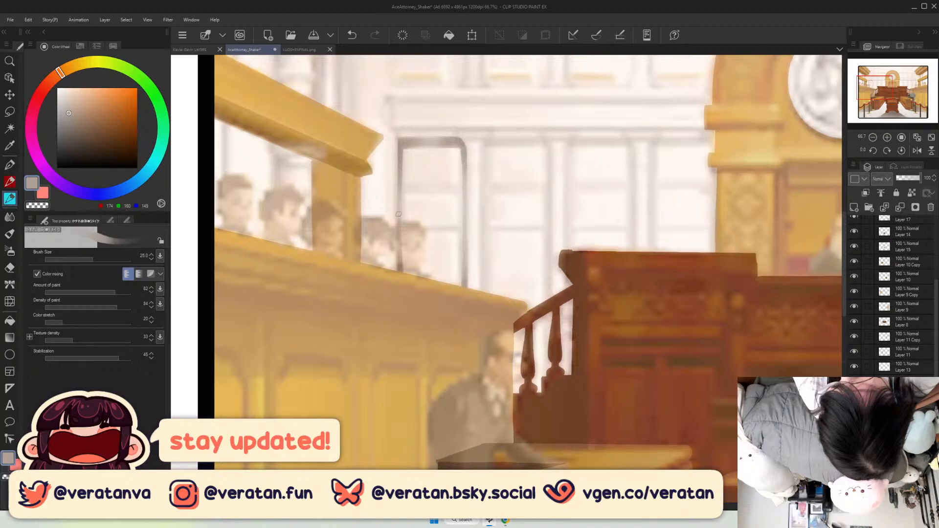
left_click_drag(399, 224, 400, 194)
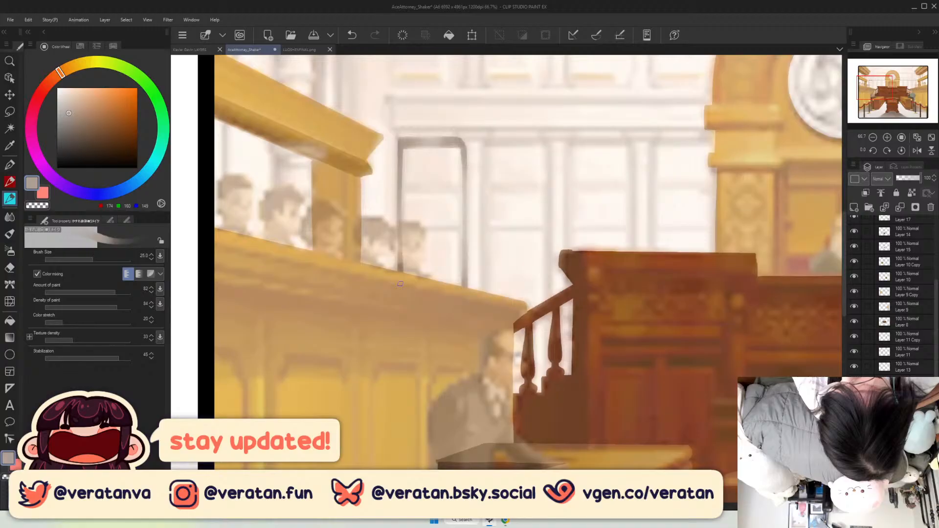
Paint the horizontal crossbars inside the leftmost back-wall window, following the reference.
left_click_drag(453, 229, 406, 228)
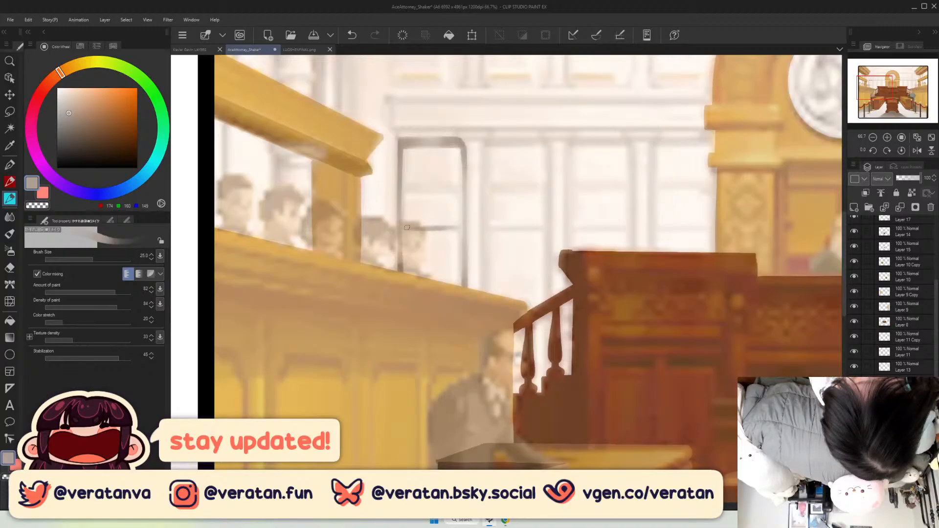
key("ctrl+z")
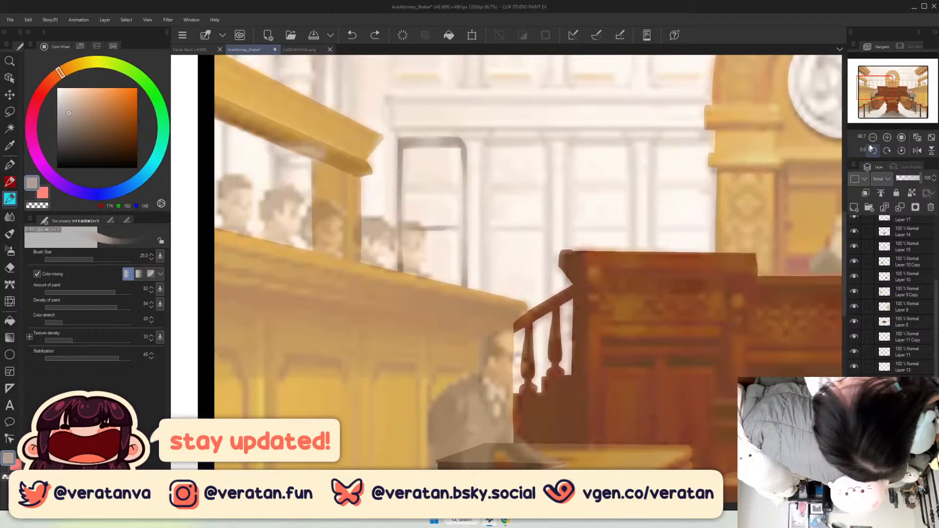
left_click(887, 138)
key("ctrl+z")
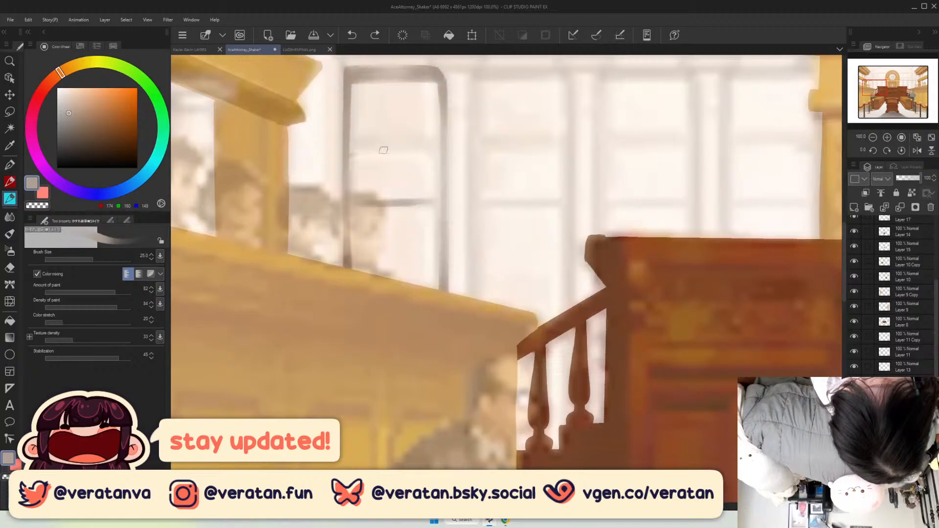
left_click_drag(352, 145, 388, 145)
Outline the second back-wall window with rounded upper corners, tracing its left, top and right edges over the reference.
left_click_drag(889, 96, 879, 86)
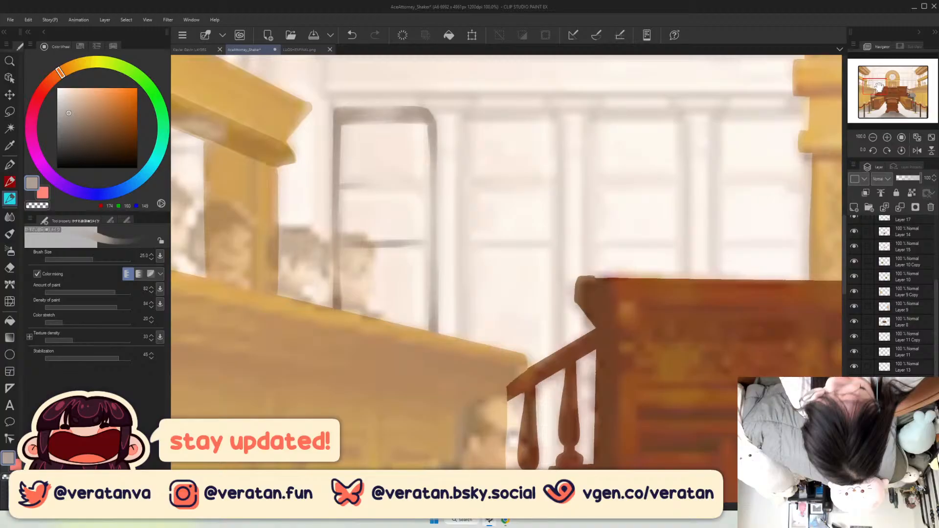
left_click_drag(459, 161, 465, 116)
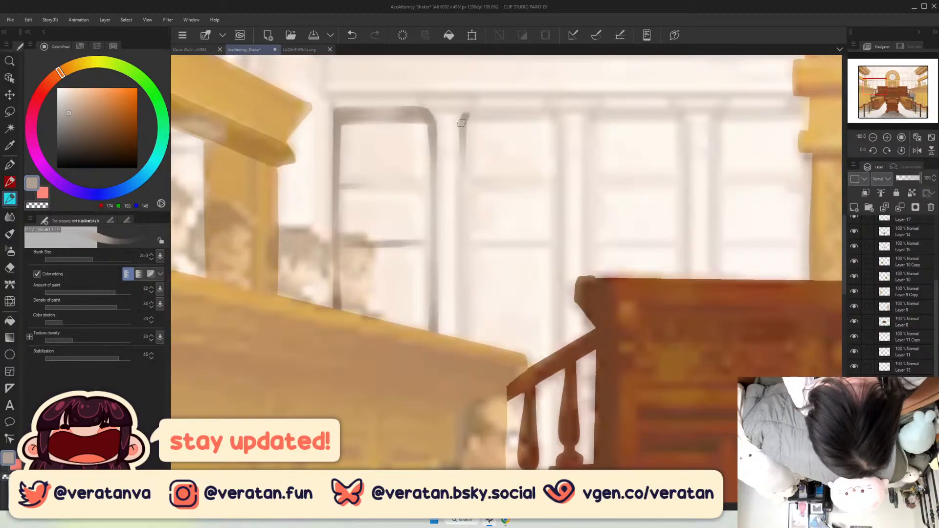
key("ctrl+z")
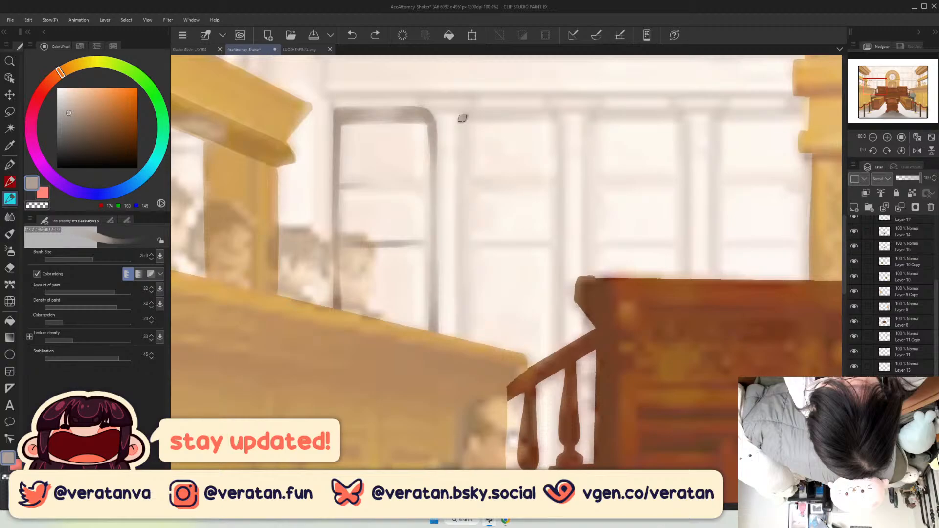
left_click_drag(468, 114, 461, 146)
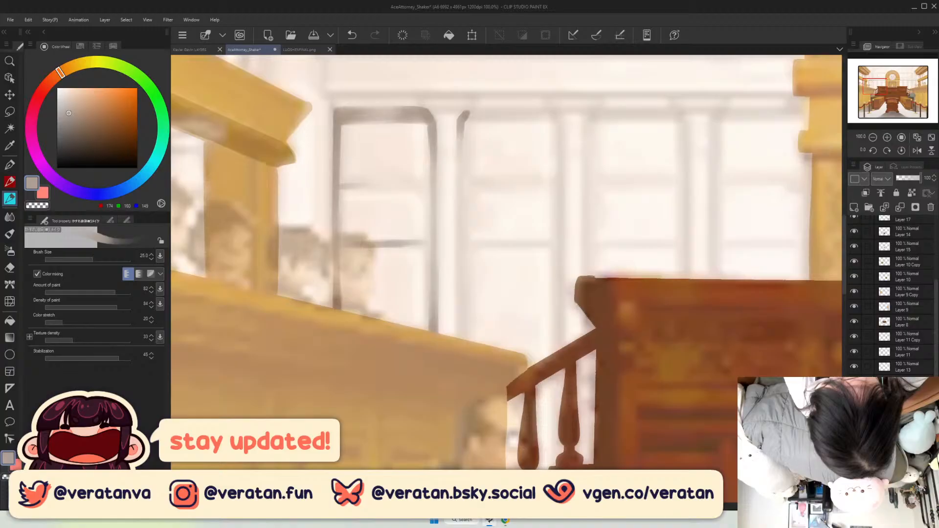
left_click_drag(463, 115, 578, 121)
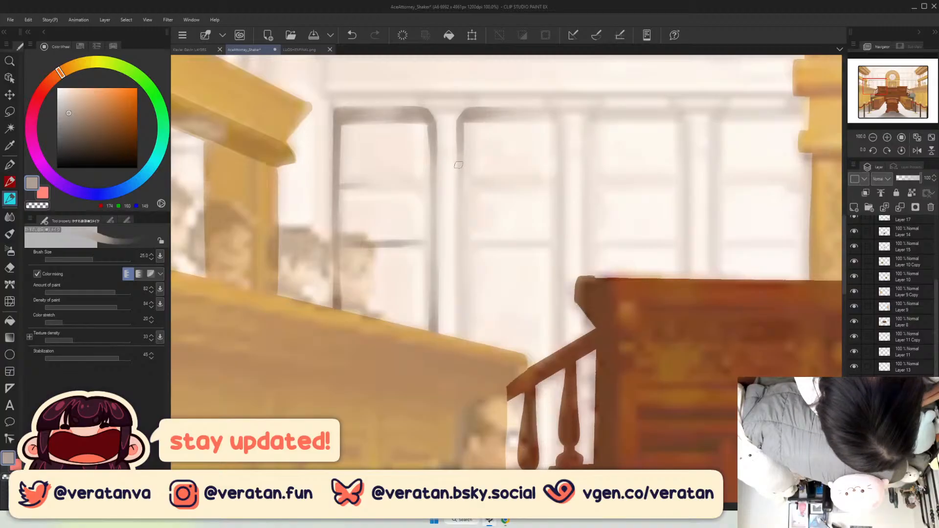
left_click_drag(459, 165, 460, 362)
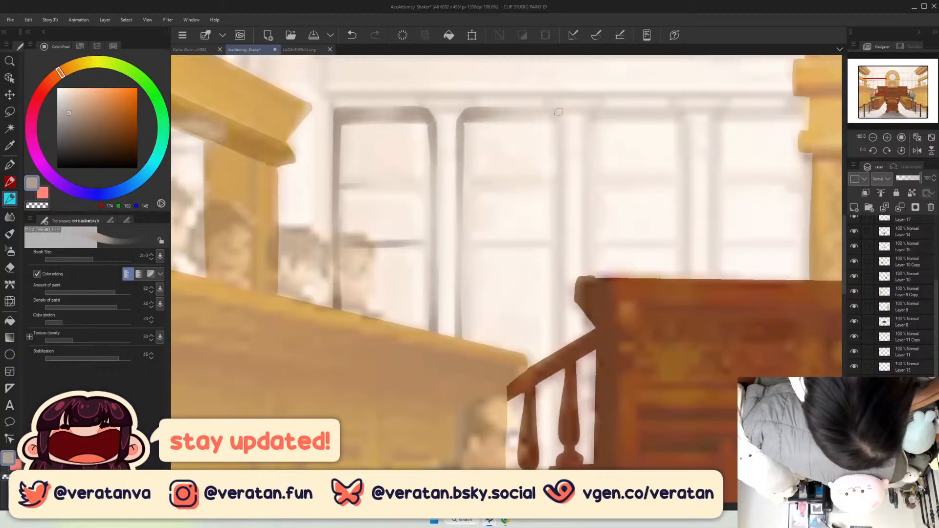
left_click_drag(559, 112, 560, 141)
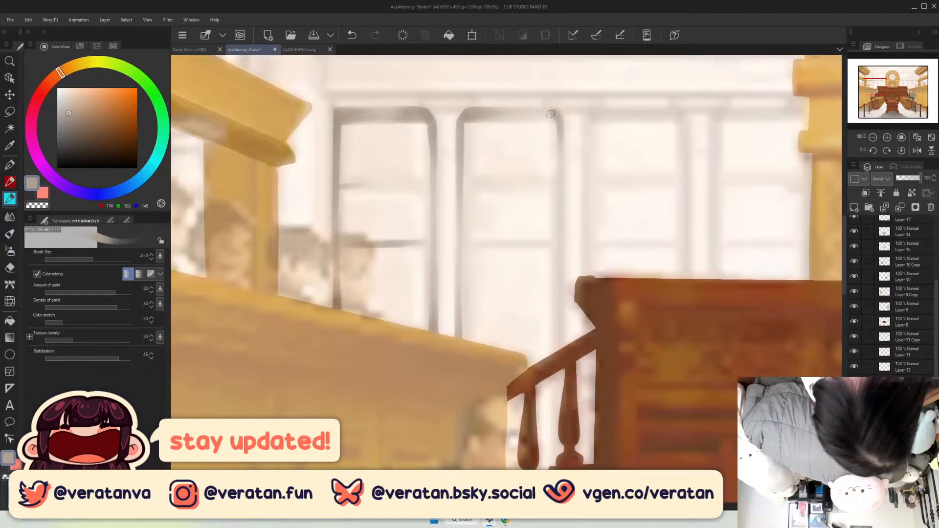
left_click_drag(551, 114, 559, 214)
Trace the third back-wall window's left edge and upper left corner, and lengthen the second window's right edge towards the stair railing.
left_click_drag(593, 113, 587, 157)
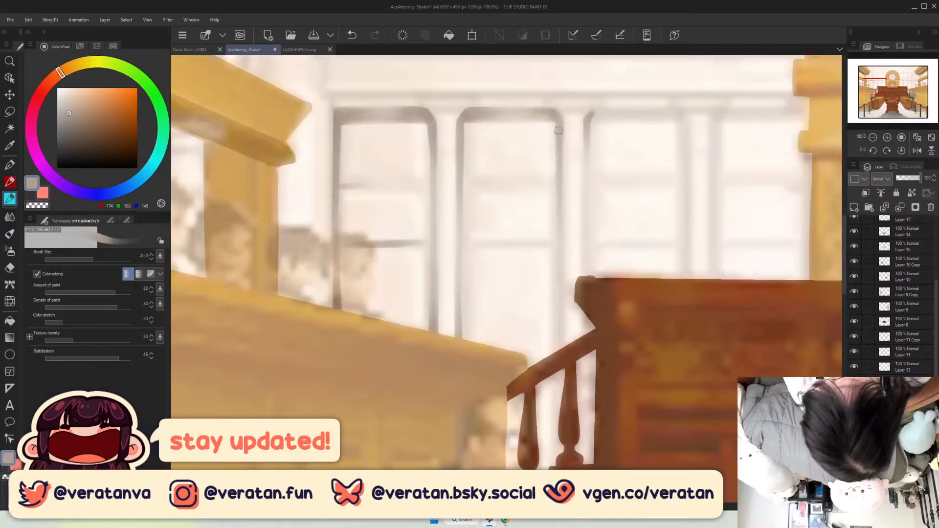
left_click_drag(558, 131, 560, 245)
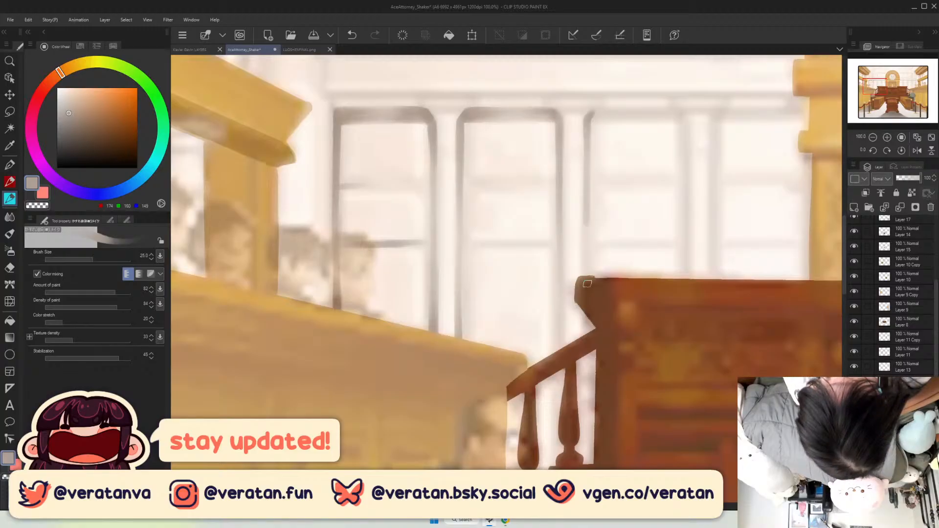
key("ctrl+z")
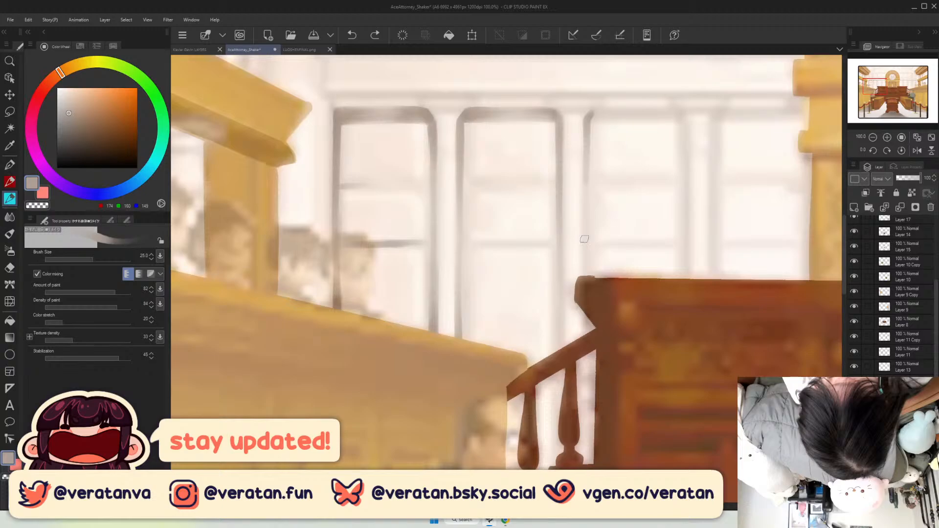
left_click_drag(584, 239, 585, 269)
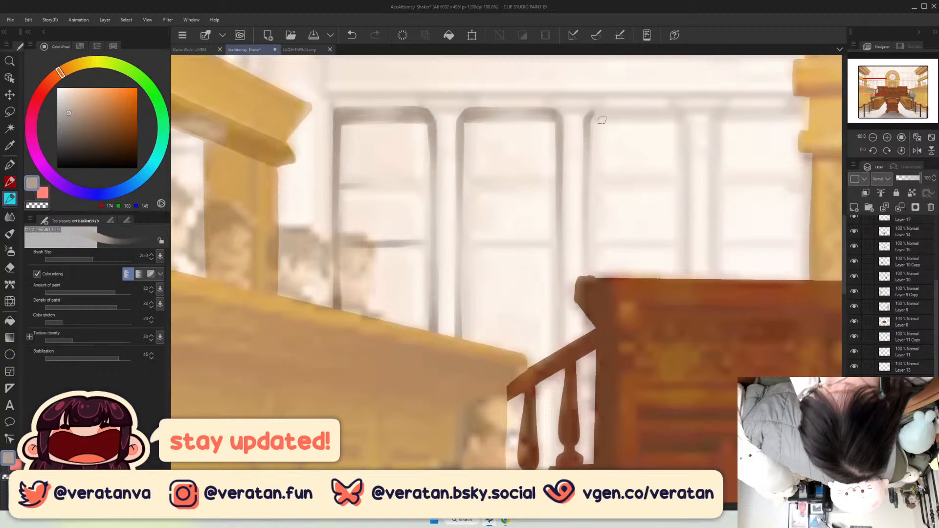
left_click_drag(602, 120, 719, 118)
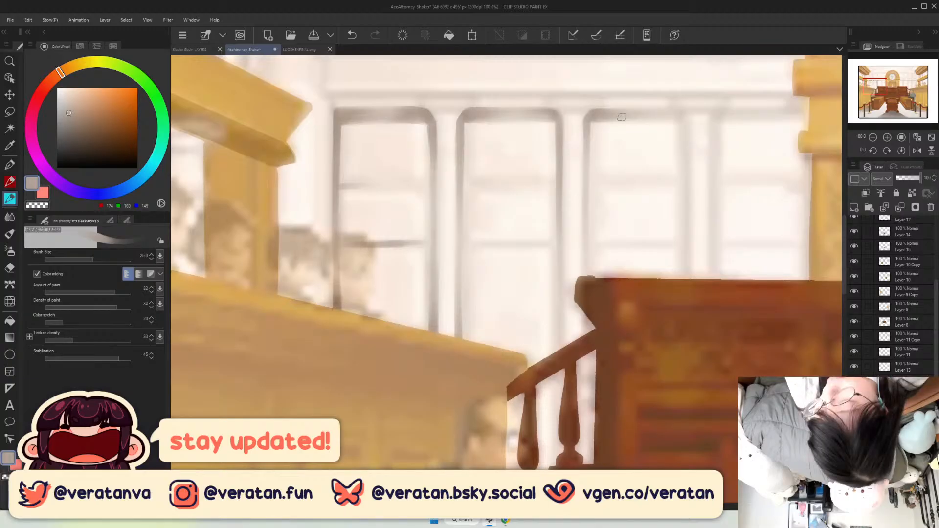
left_click_drag(561, 294, 558, 414)
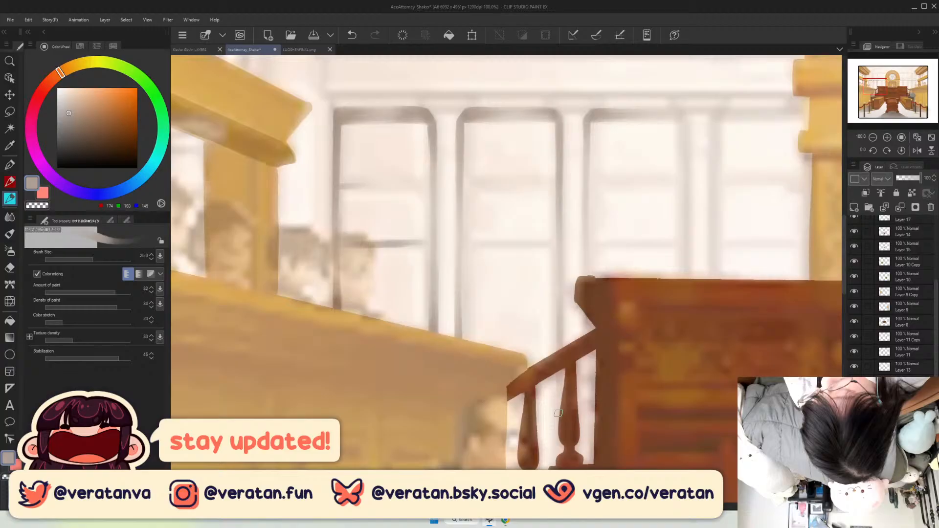
key("ctrl+z")
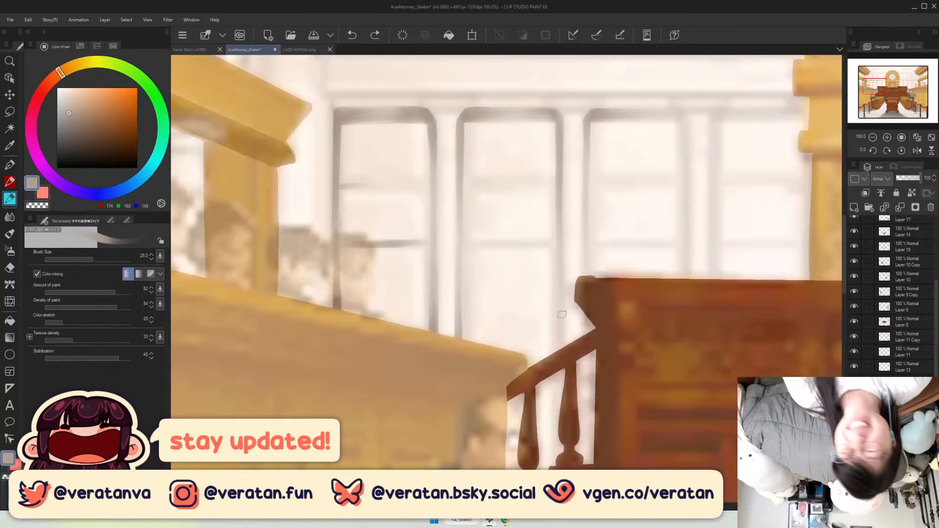
Touch up the second back-wall window's upper right corner and extend its right edge down between the stair balusters.
left_click_drag(556, 115, 559, 136)
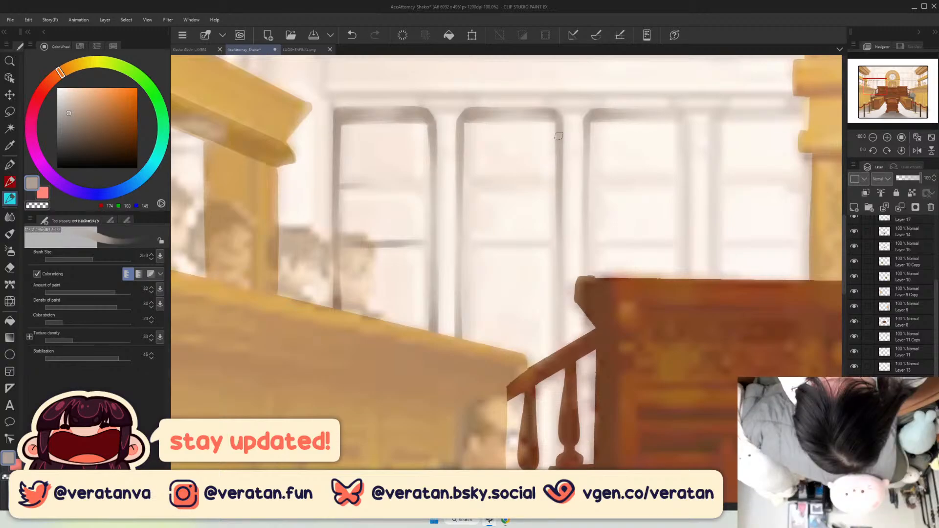
key("c")
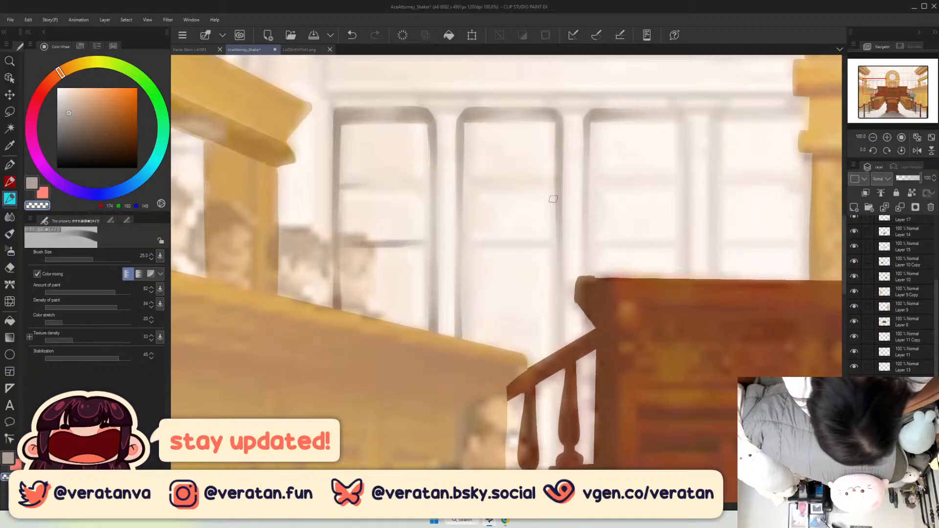
left_click_drag(553, 373, 551, 448)
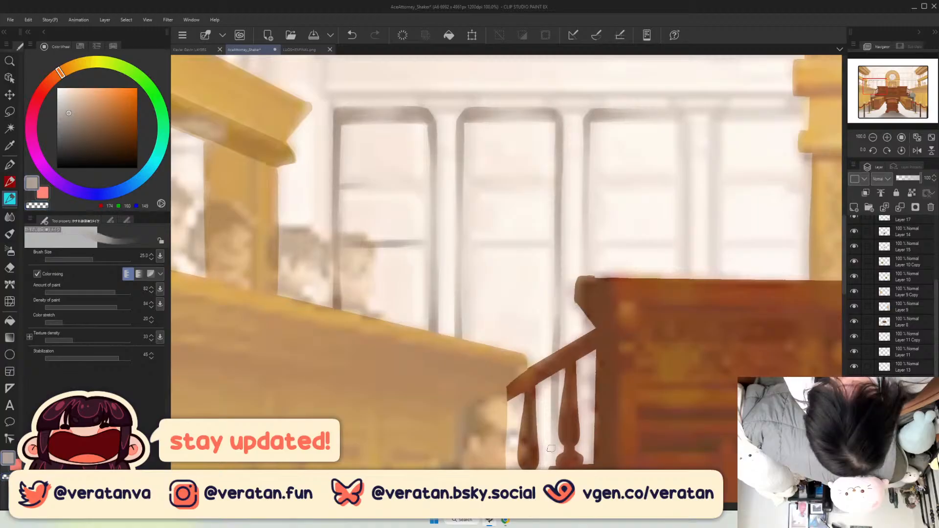
Hide the reference and paint a soft grey shadow on the wall behind the stair balusters, enlarging the brush to 300.
key("bracketright")
key("bracketright")
key("bracketright")
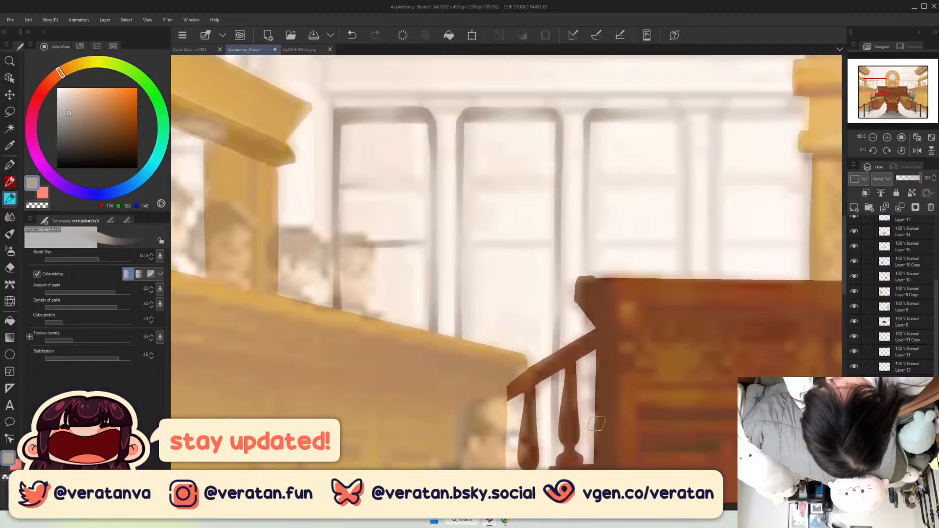
left_click_drag(597, 424, 607, 322)
key("bracketright")
key("bracketright")
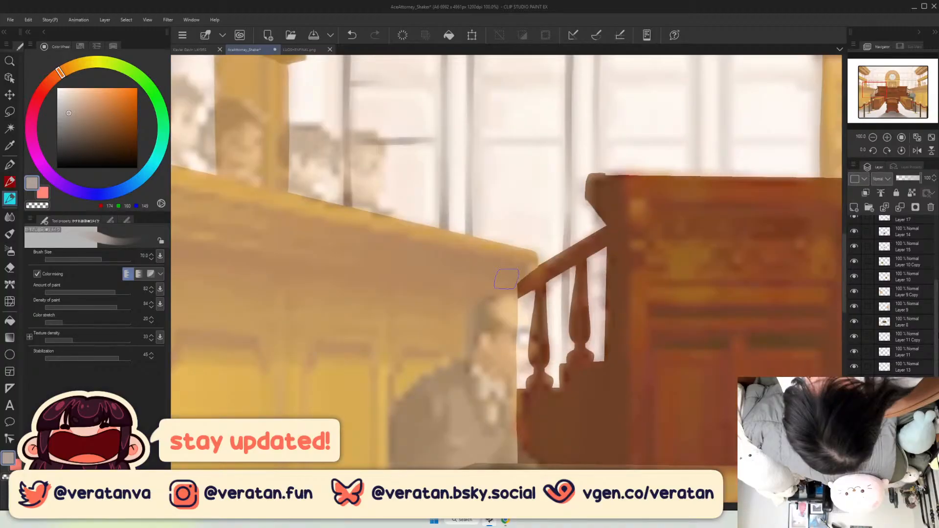
key("bracketright")
key("bracketright")
key("bracketright")
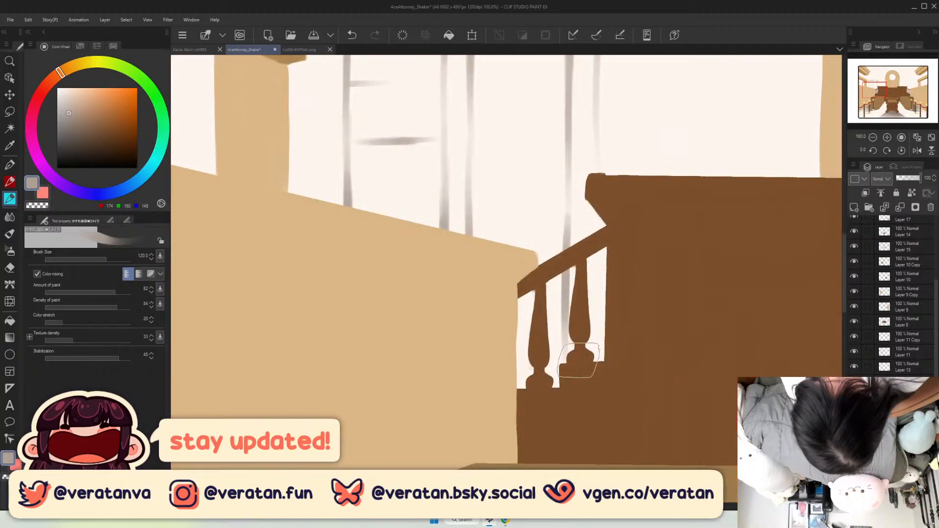
key("bracketright")
key("bracketright")
key("bracketright")
key("bracketright")
key("bracketright")
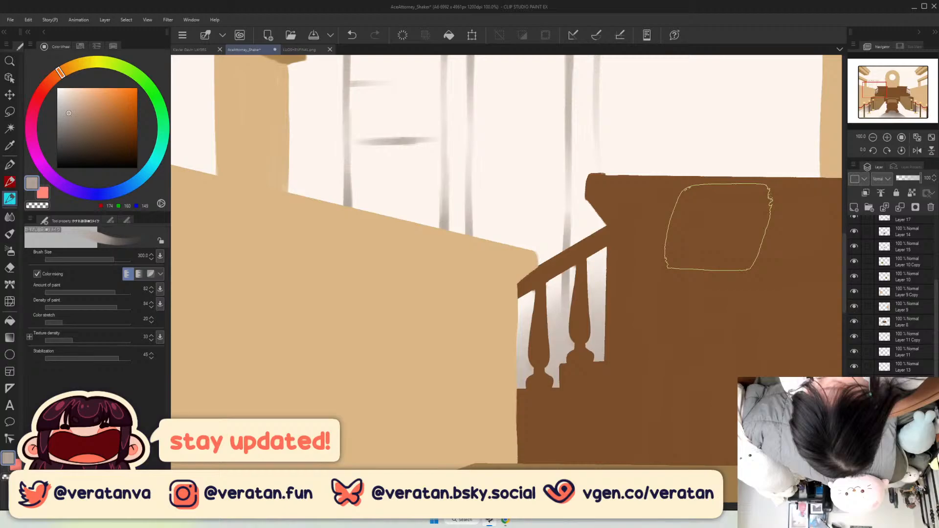
Extend the leftmost back-wall window's upper crossbar across to its right edge using a thin brush of about 17.
left_click_drag(883, 91, 879, 90)
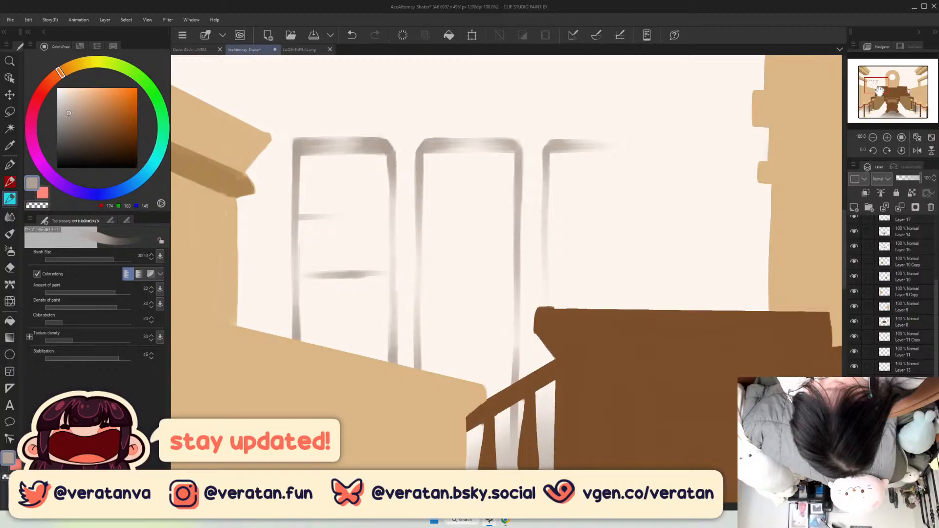
left_click_drag(879, 90, 875, 91)
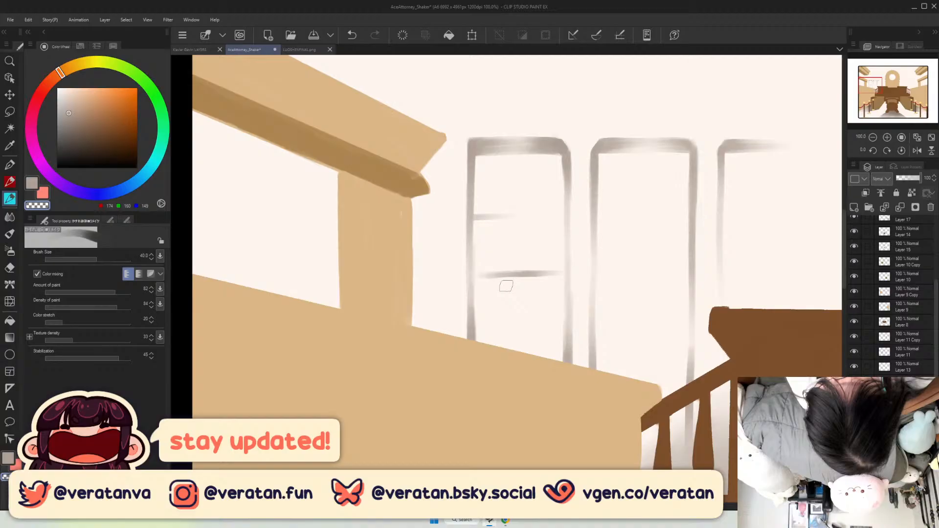
key("c")
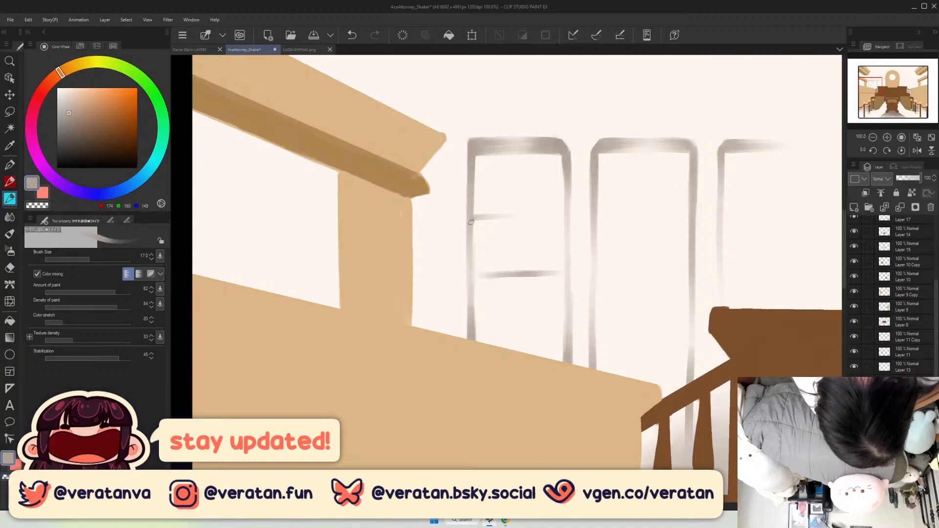
left_click_drag(472, 218, 567, 216)
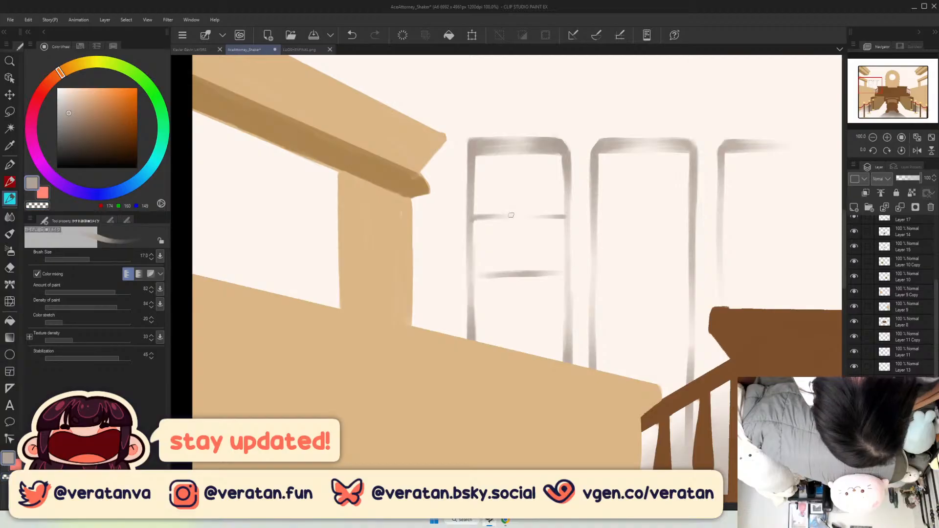
Try to shade the inner borders of the leftmost window's upper pane with a larger soft grey brush.
key("bracketright")
key("bracketright")
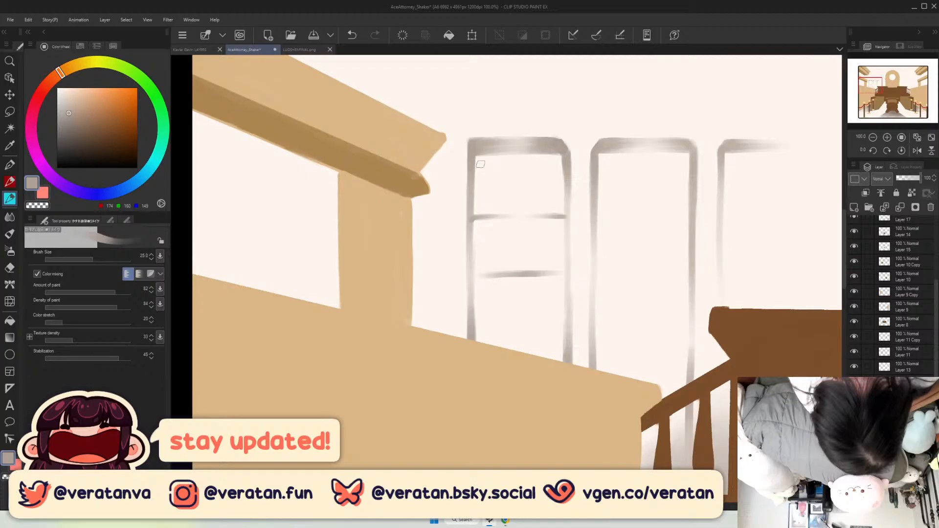
key("bracketright")
key("bracketright")
key("bracketright")
key("bracketright")
key("bracketright")
key("bracketright")
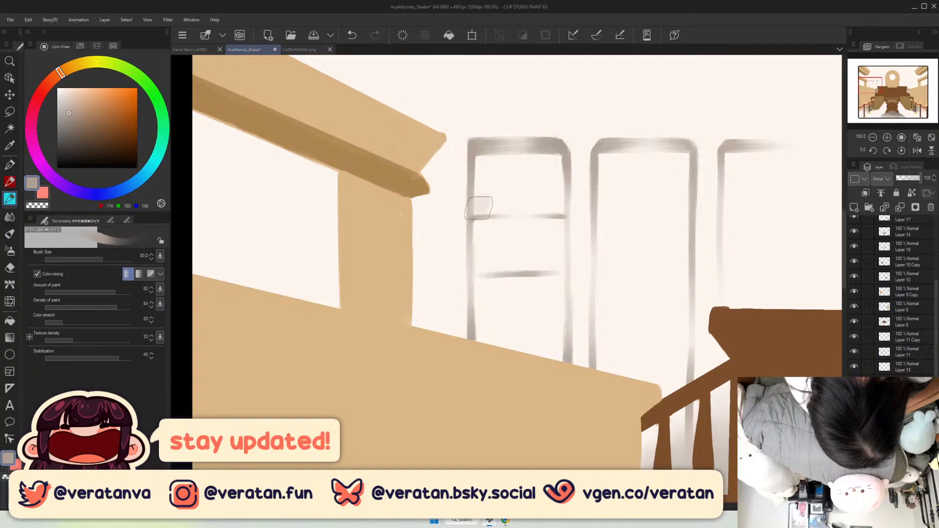
left_click_drag(478, 208, 555, 164)
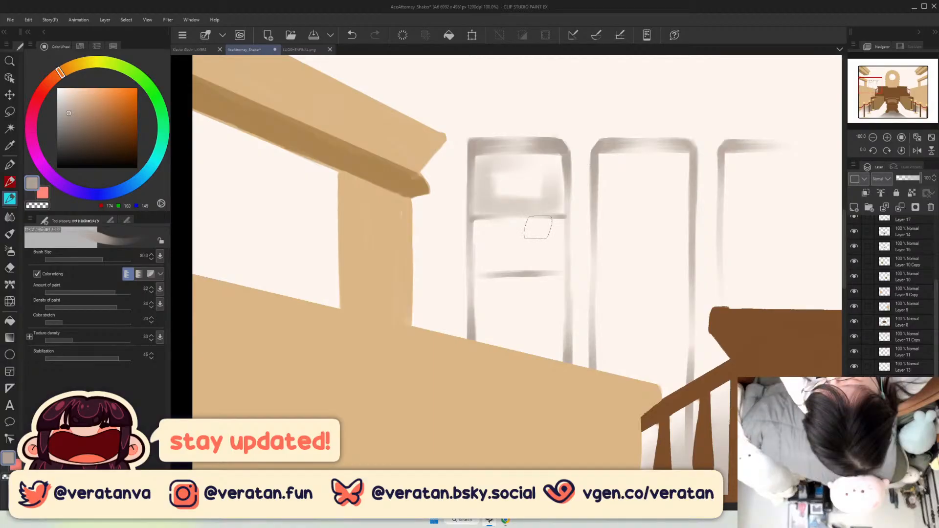
left_click_drag(557, 161, 558, 196)
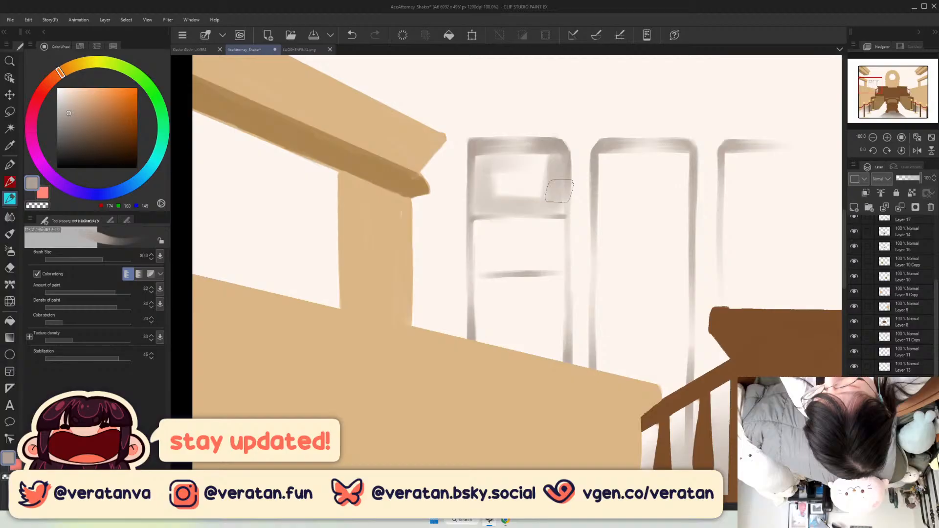
Undo the shading strokes inside the leftmost window's upper pane.
key("ctrl+z")
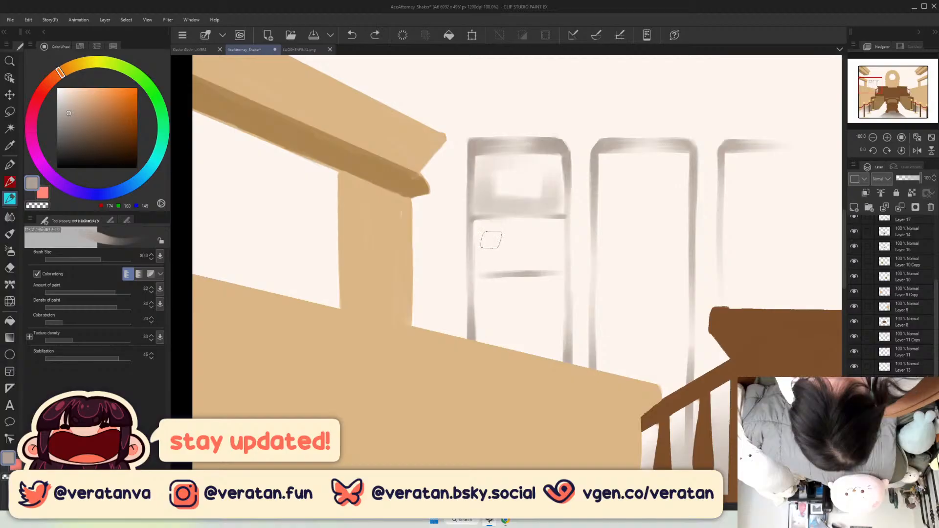
key("ctrl+z")
key("ctrl+z")
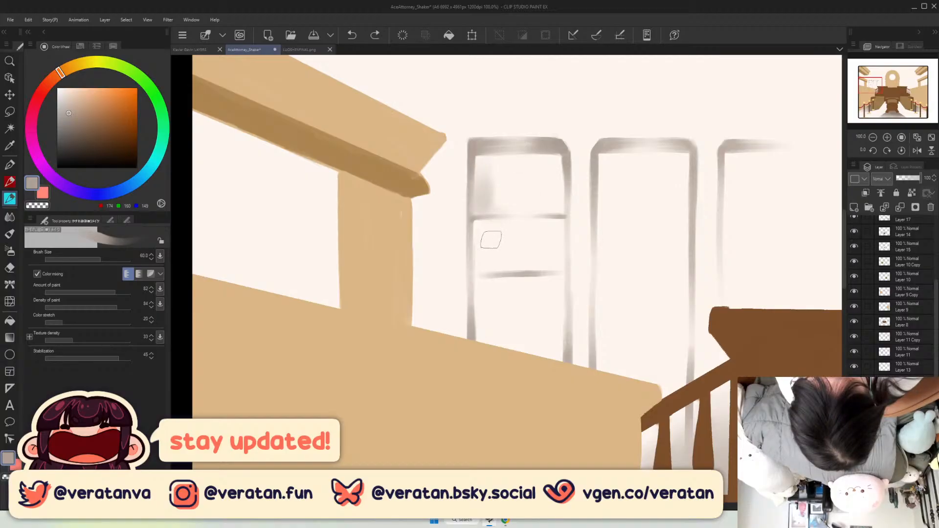
key("ctrl+z")
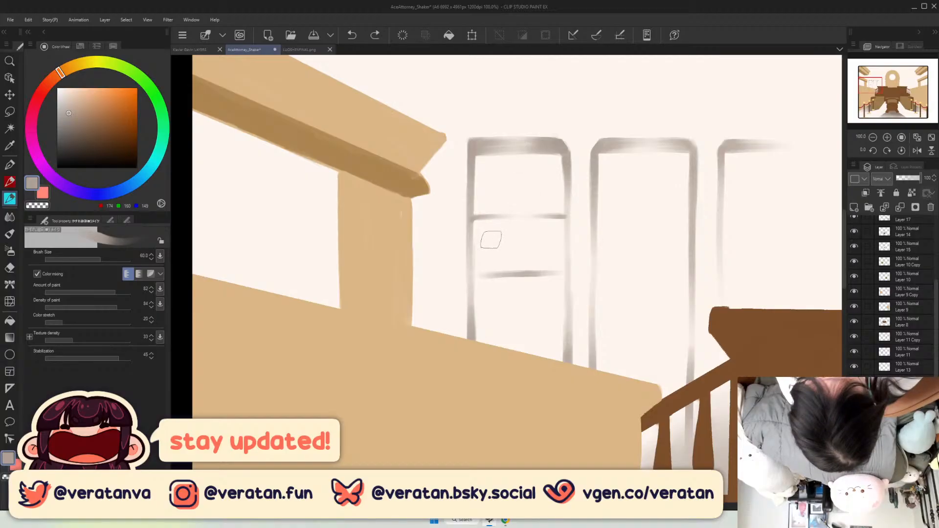
Show the faded courtroom reference on Layer 5 again and return to the back-wall windows.
key("ctrl+0")
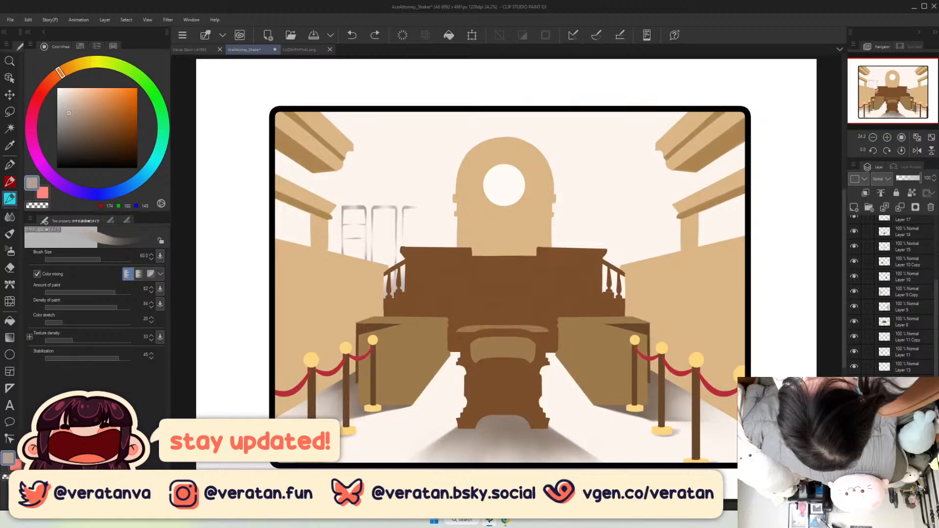
scroll(851, 240, "up", 5)
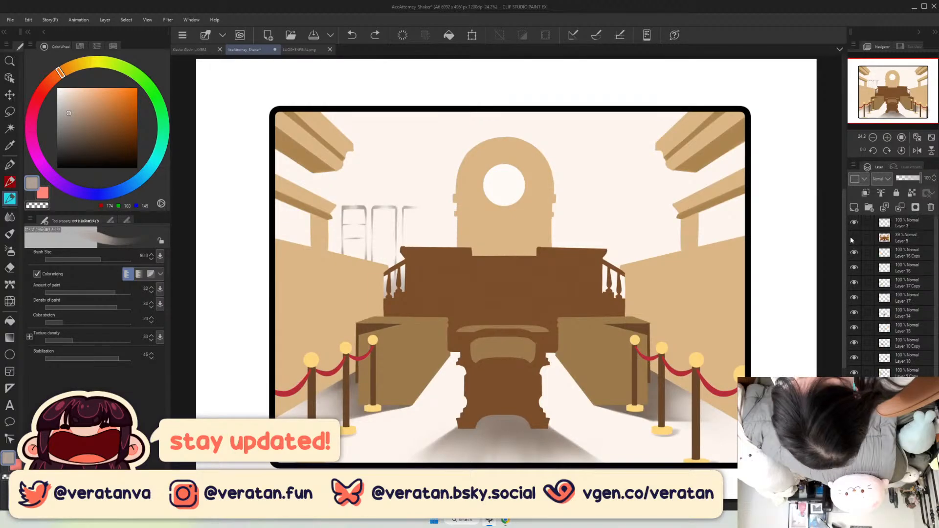
left_click(853, 238)
left_click(906, 238)
scroll(895, 96, "up", 3)
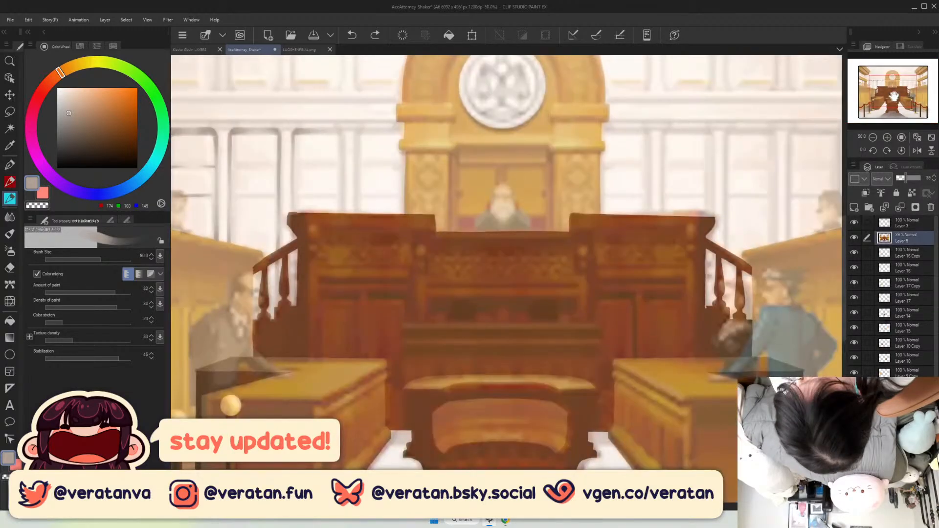
scroll(894, 96, "up", 2)
left_click_drag(895, 96, 874, 84)
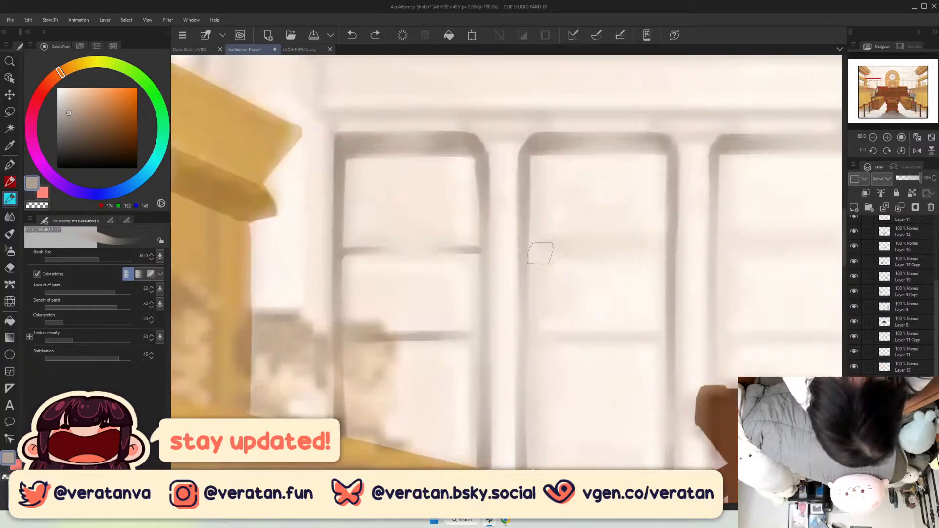
Strengthen the right end of the leftmost window's upper crossbar and paint the second window's upper crossbar following the reference.
key("bracketleft")
key("bracketleft")
key("bracketleft")
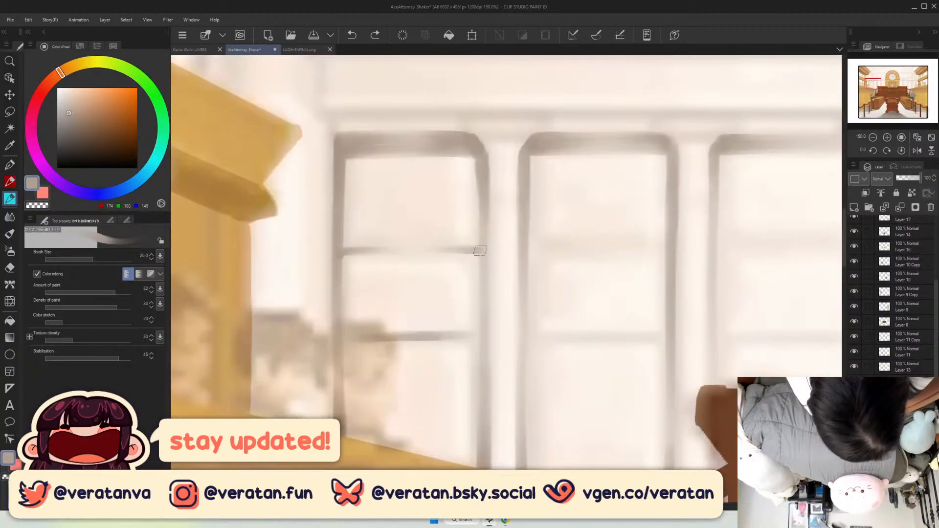
left_click_drag(480, 251, 485, 251)
key("bracketleft")
key("bracketleft")
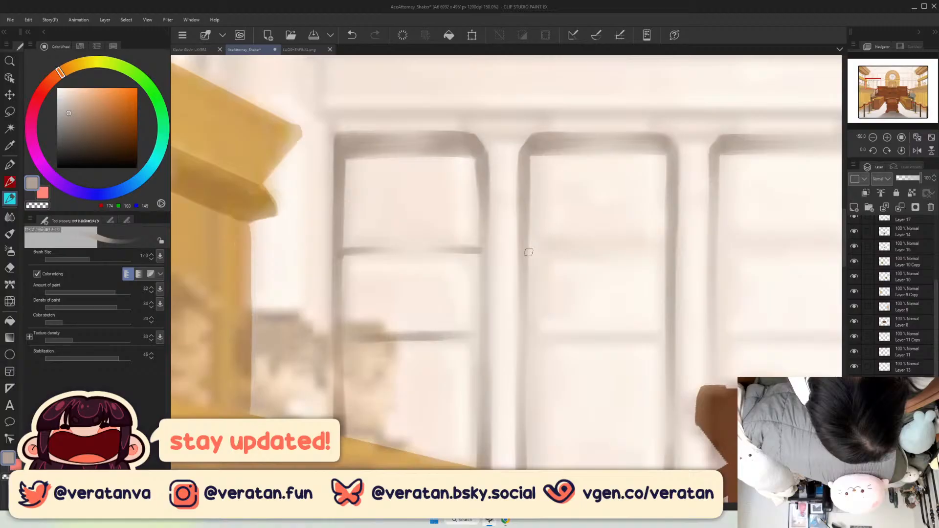
left_click_drag(529, 252, 533, 253)
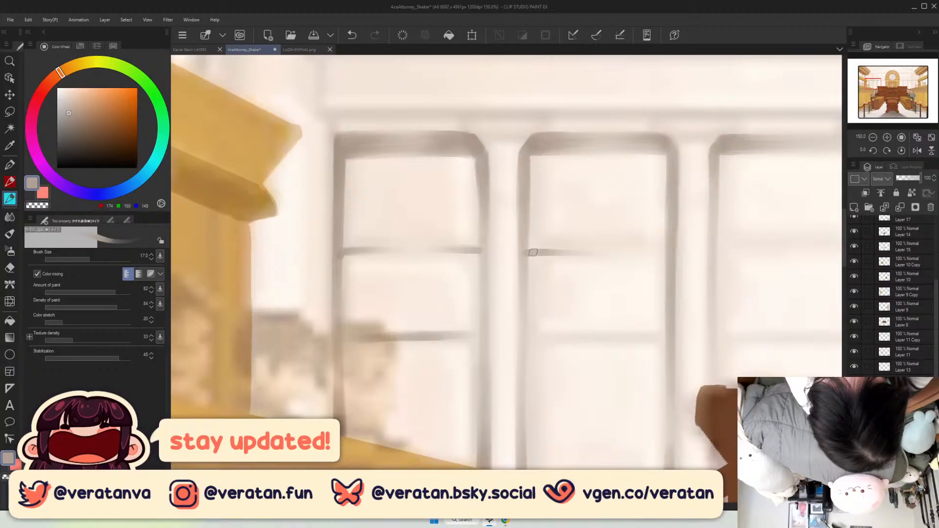
left_click_drag(527, 244, 522, 304)
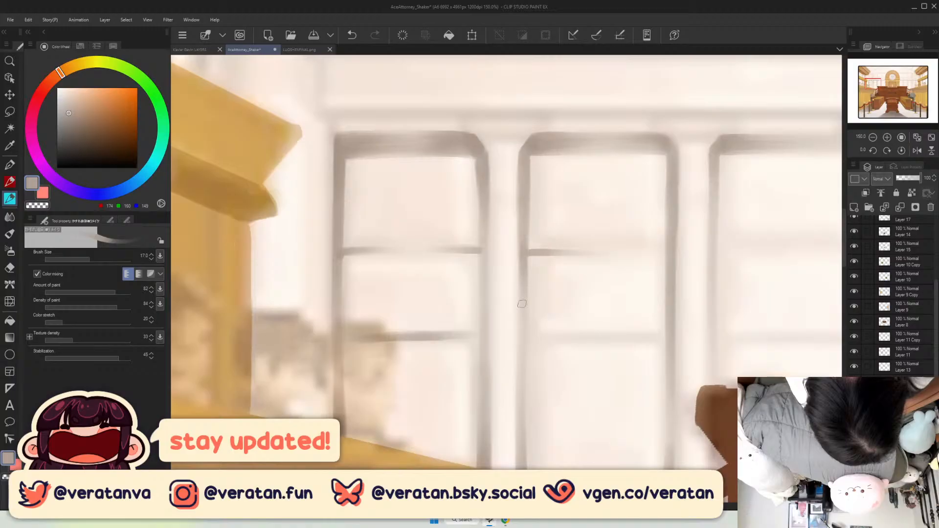
left_click_drag(530, 252, 666, 252)
key("bracketright")
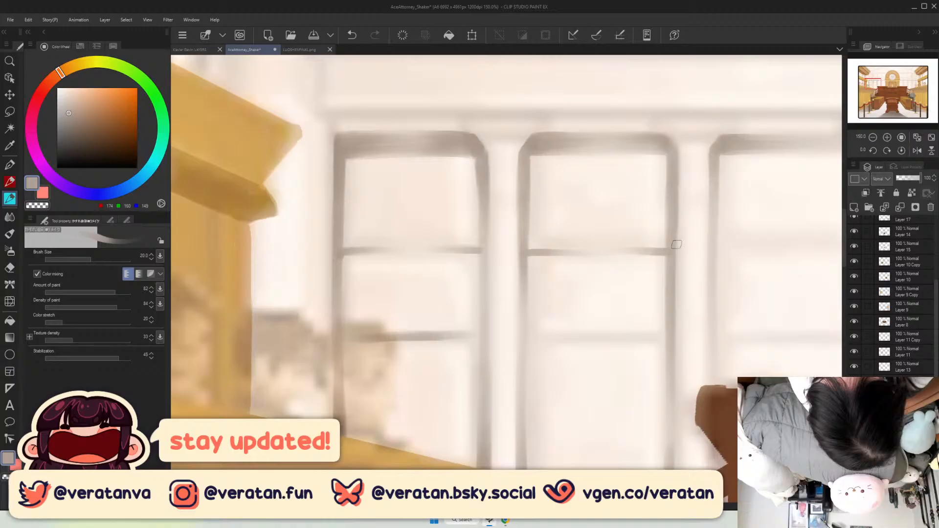
Paint the second window's lower crossbar over the reference and thicken its joints with both side edges, using brush size 20.
left_click_drag(668, 338, 526, 343)
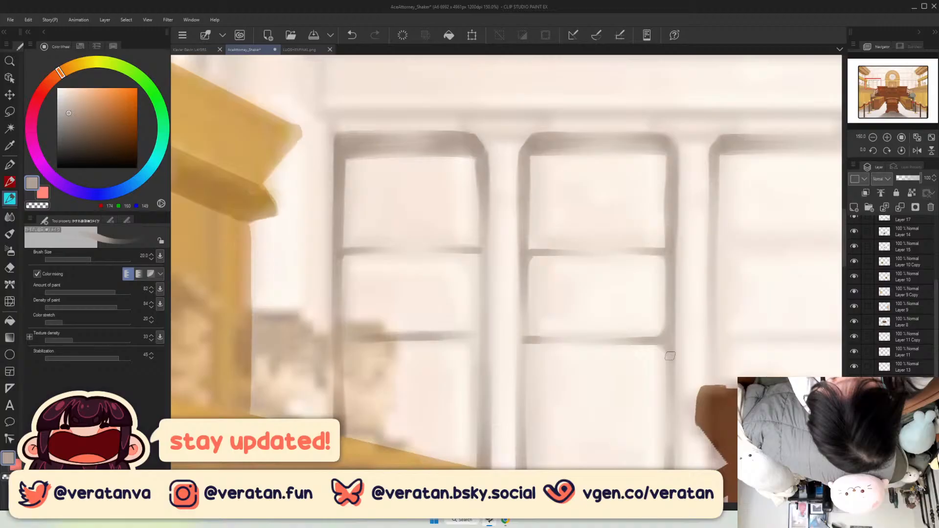
left_click_drag(670, 357, 663, 342)
left_click_drag(526, 325, 524, 352)
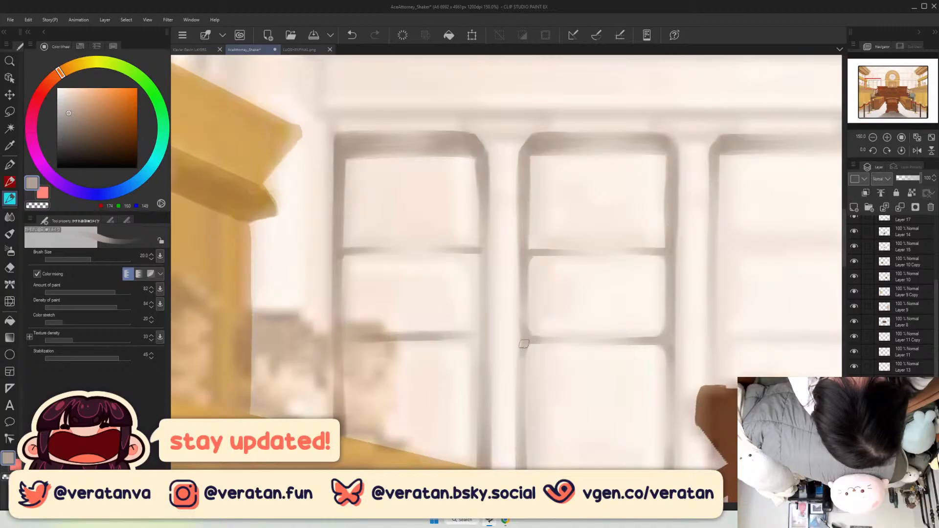
left_click_drag(524, 345, 522, 371)
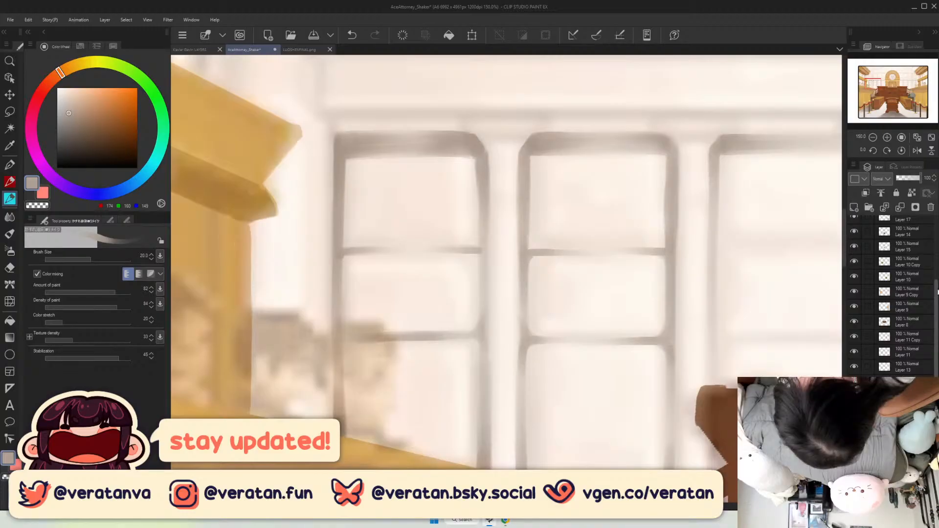
Hide the reference and round the inner pane corners where the crossbars meet the frames in the first two windows.
left_click_drag(937, 292, 937, 260)
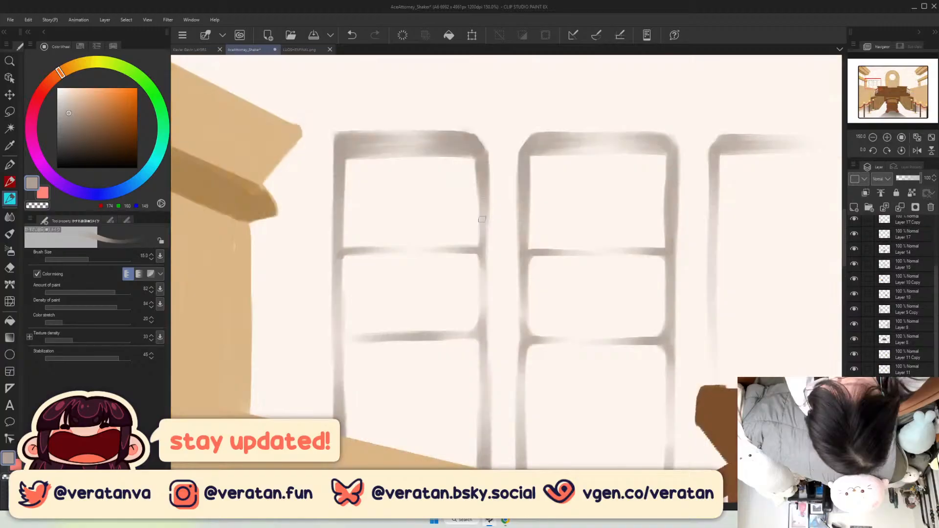
left_click_drag(482, 219, 484, 288)
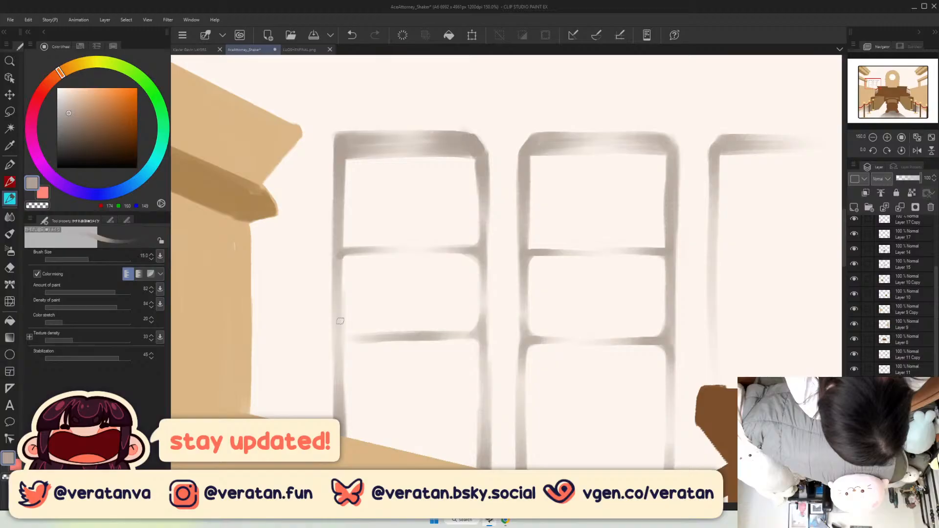
key("bracketright")
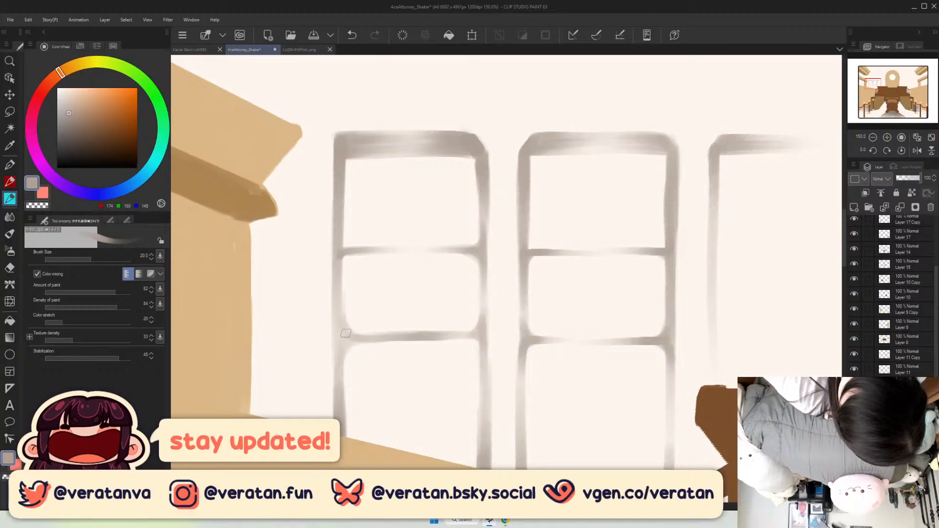
left_click_drag(344, 233, 356, 247)
left_click_drag(346, 171, 377, 157)
left_click_drag(466, 155, 479, 173)
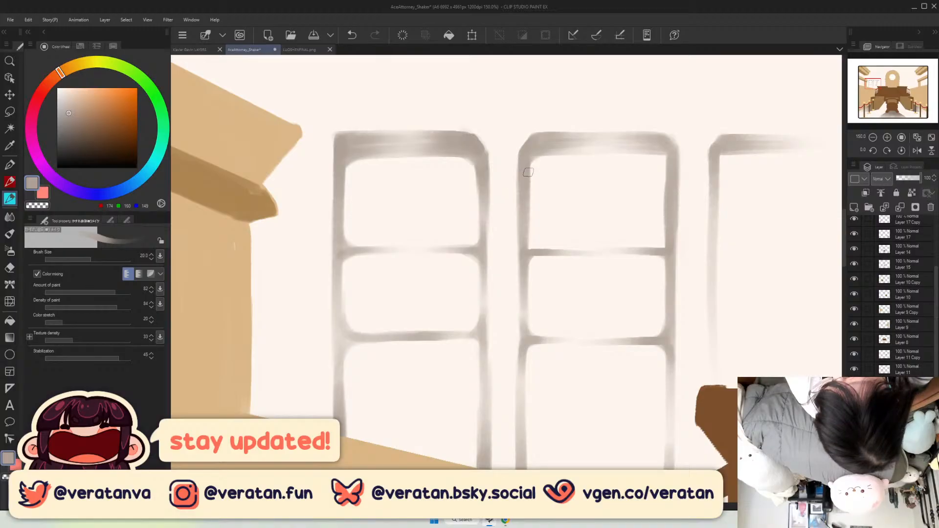
left_click_drag(529, 173, 553, 156)
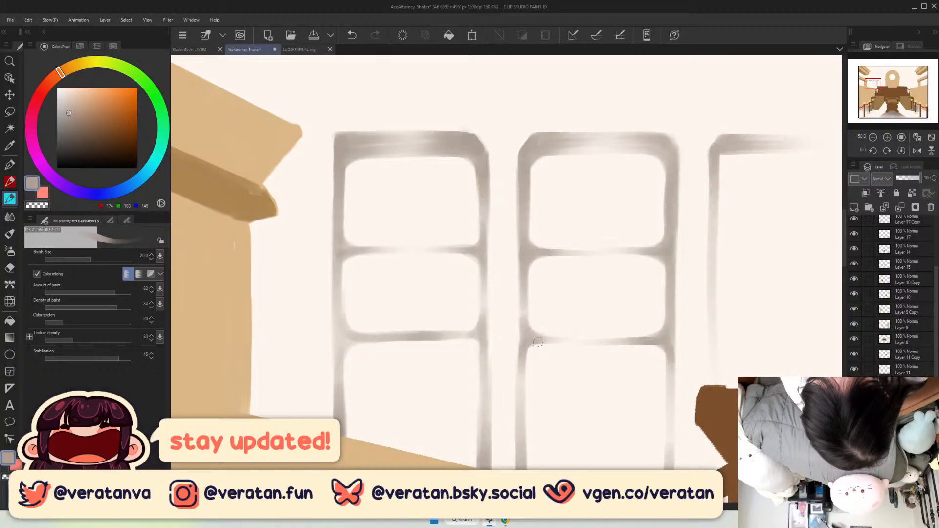
Thicken the joints under the second window's lower crossbar, then show the Layer 5 reference again and return to the window painting layer.
key("ctrl+z")
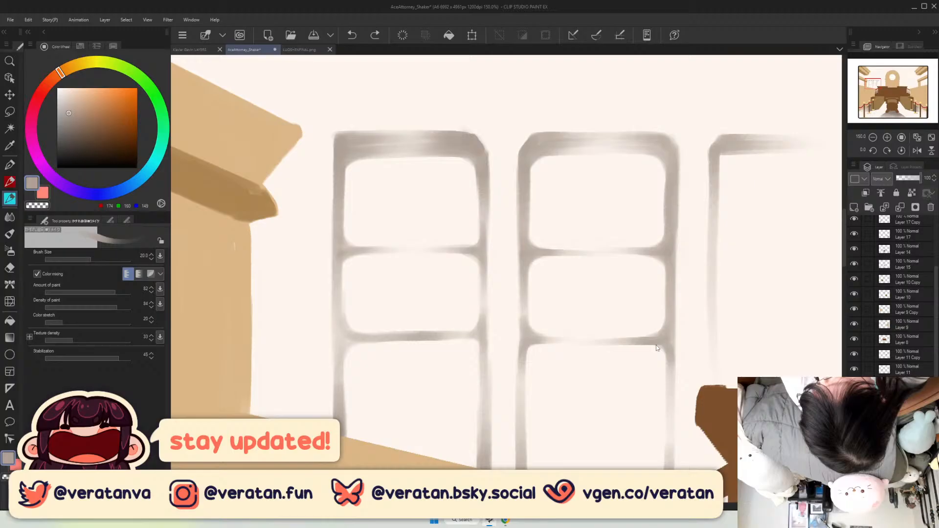
key("ctrl+y")
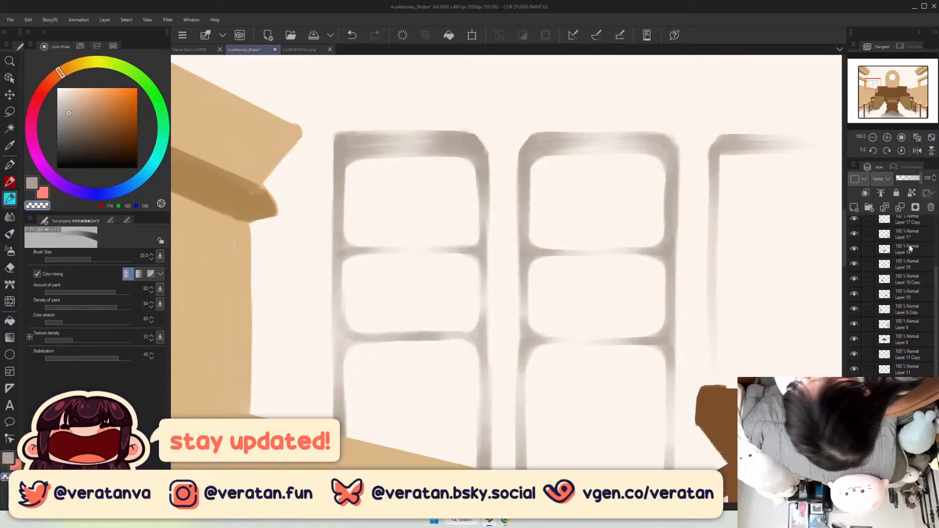
left_click(911, 280)
left_click_drag(937, 288, 937, 245)
left_click(855, 237)
left_click(911, 252)
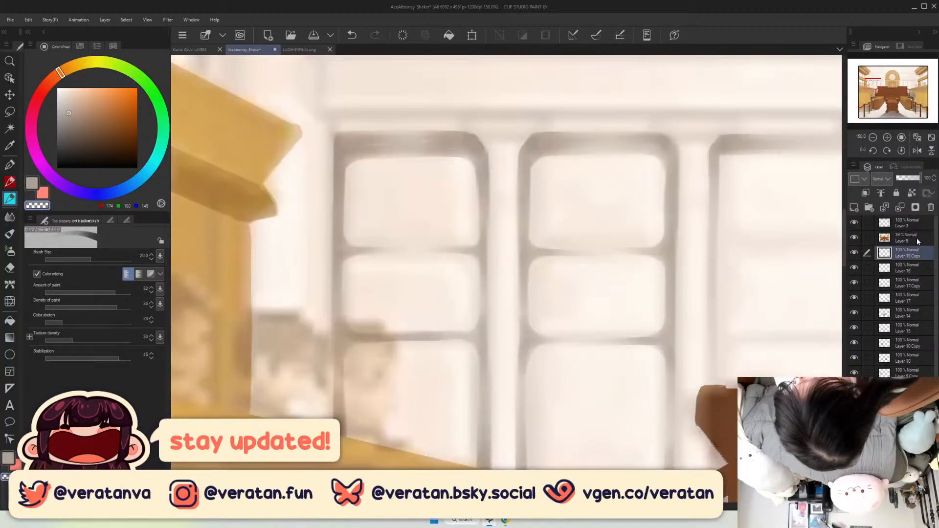
left_click(917, 240)
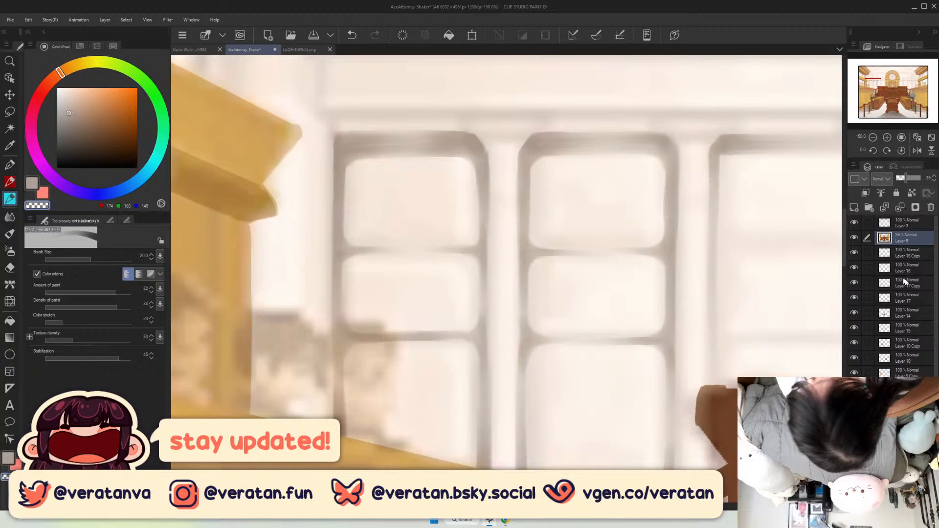
left_click_drag(937, 280, 937, 311)
left_click(909, 402)
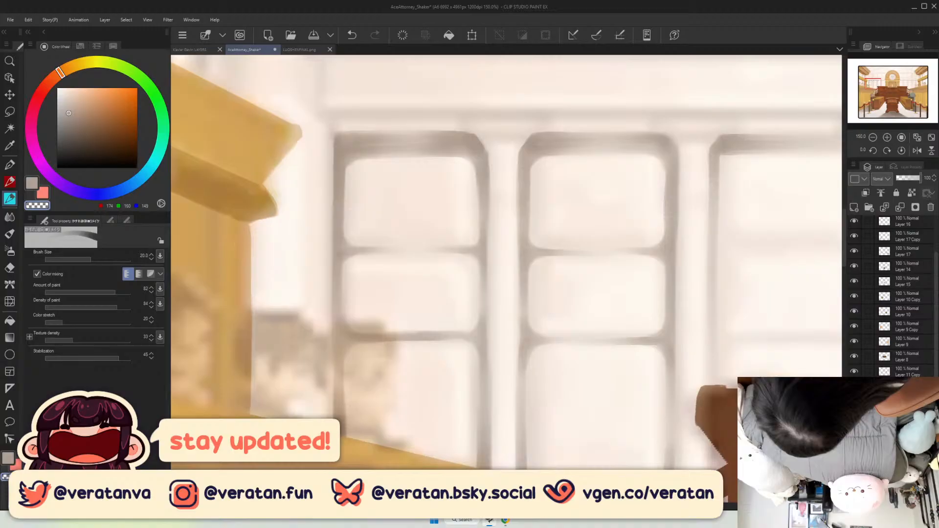
Paint the third window's angled right corner and right edge, plus the fourth window's angled left corner and left edge, over the reference.
left_click_drag(797, 267, 567, 283)
key("c")
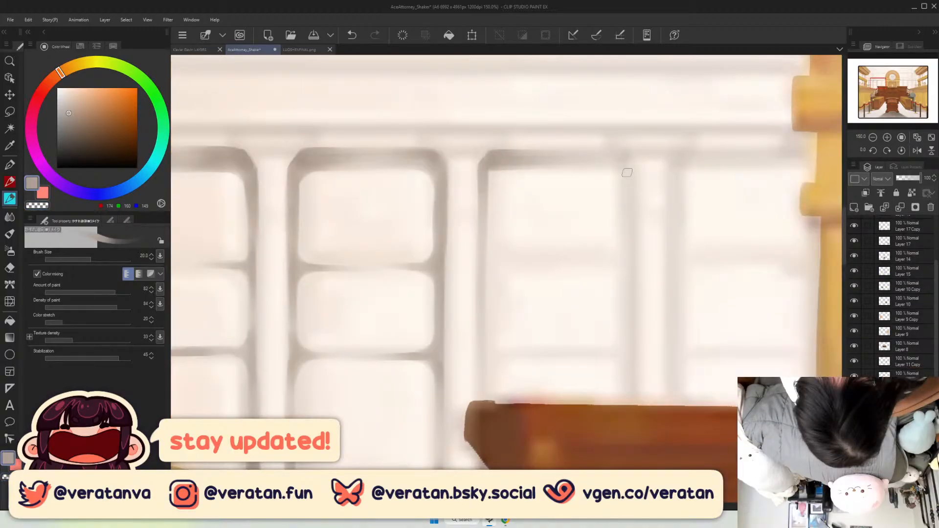
left_click_drag(612, 154, 630, 169)
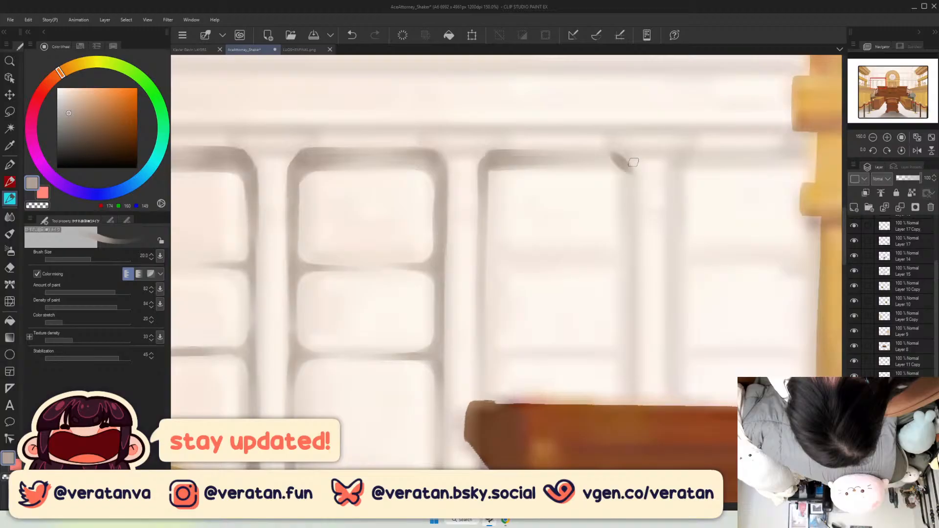
mouse_move(692, 154)
left_mouse_down()
mouse_move(669, 174)
mouse_move(631, 336)
left_mouse_up()
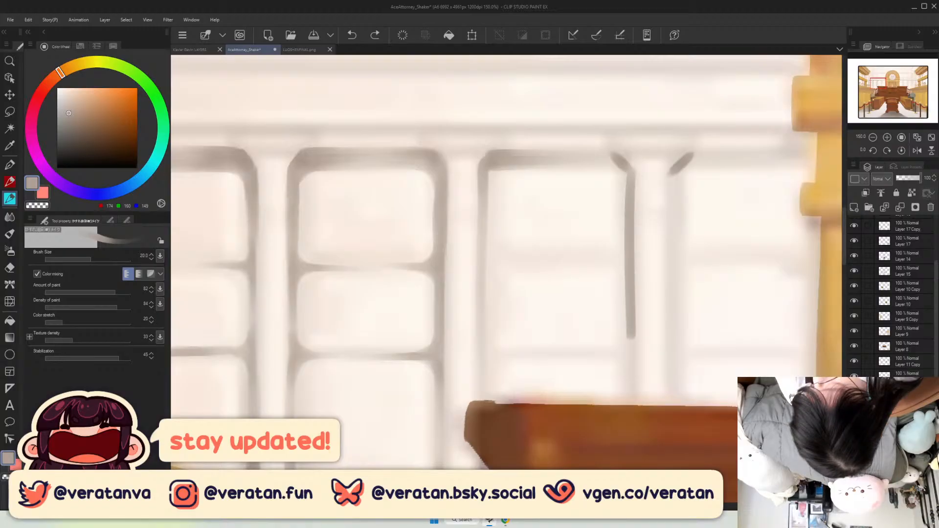
key("ctrl+z")
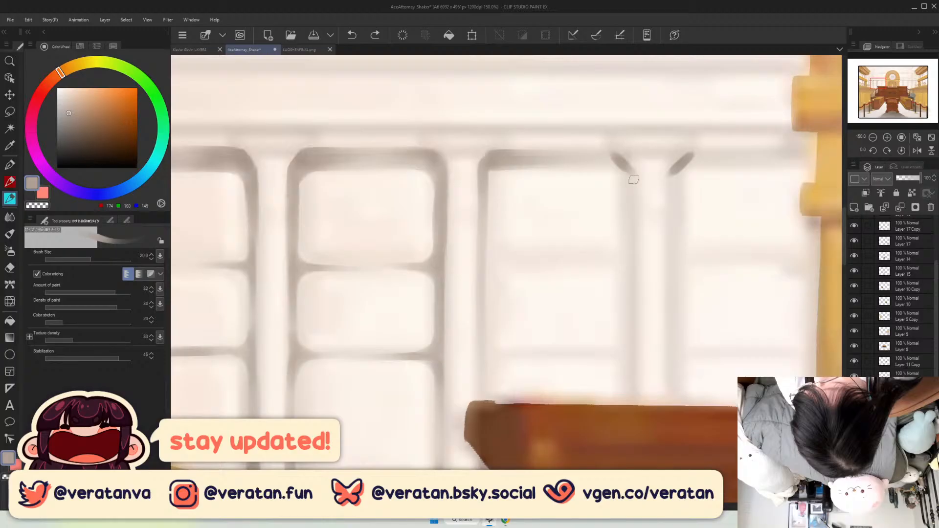
left_click_drag(630, 172, 630, 405)
left_click_drag(672, 173, 672, 406)
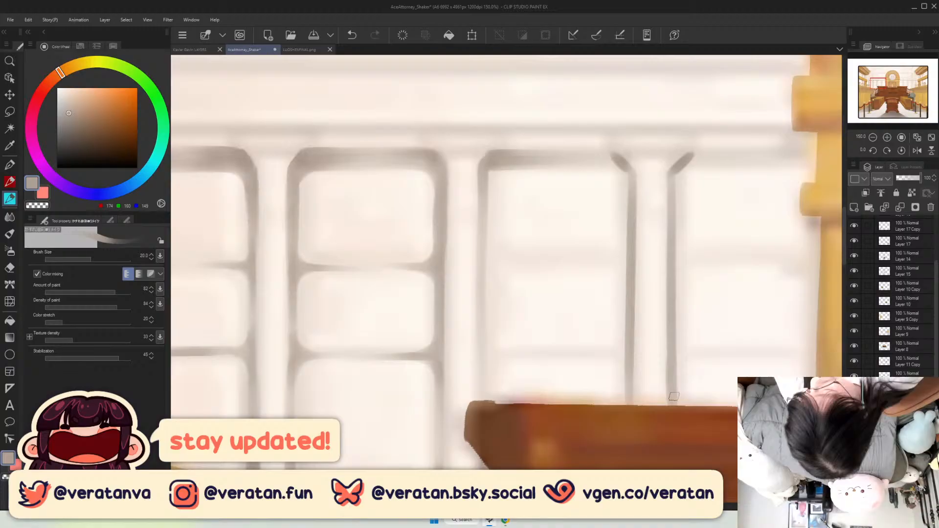
Paint the fourth window's thick top bar up to the pillar and complete the right end of the third window's top bar.
left_click_drag(691, 156, 814, 154)
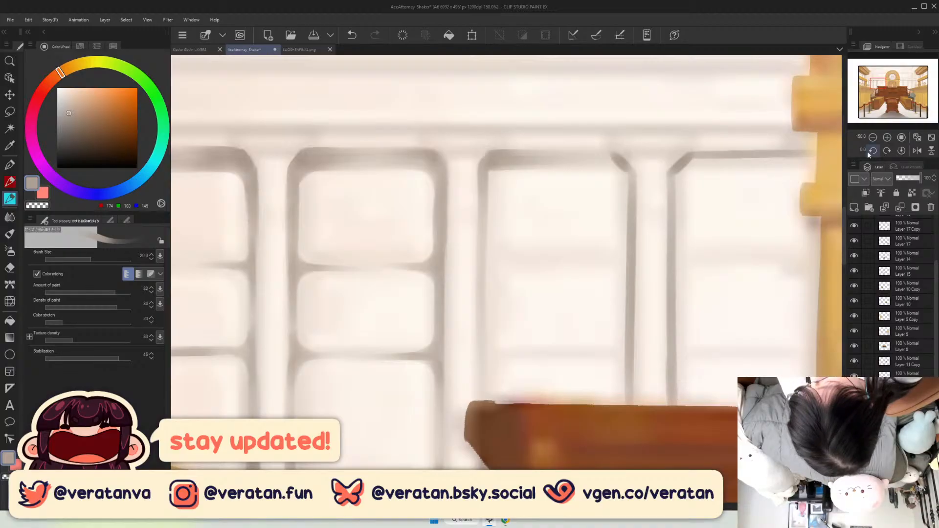
mouse_move(813, 166)
left_mouse_down()
mouse_move(688, 163)
mouse_move(813, 157)
left_mouse_up()
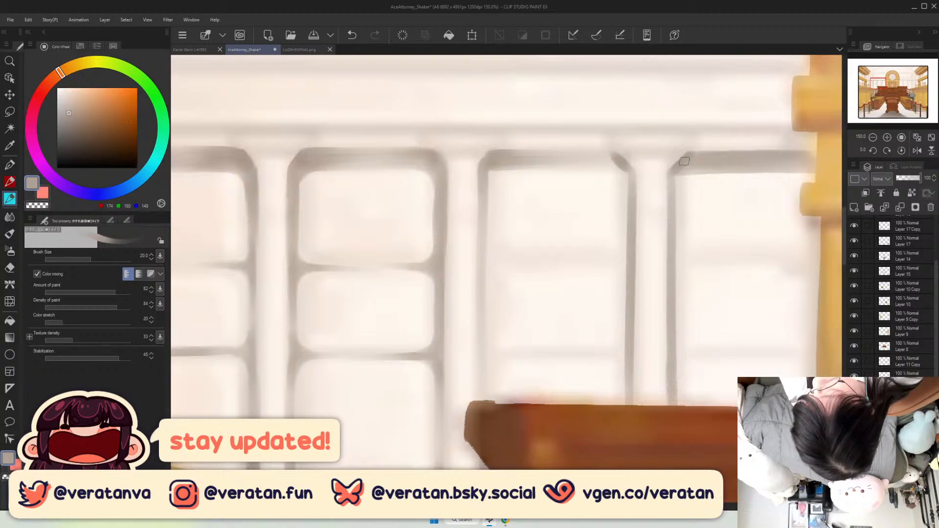
left_click_drag(618, 158, 576, 152)
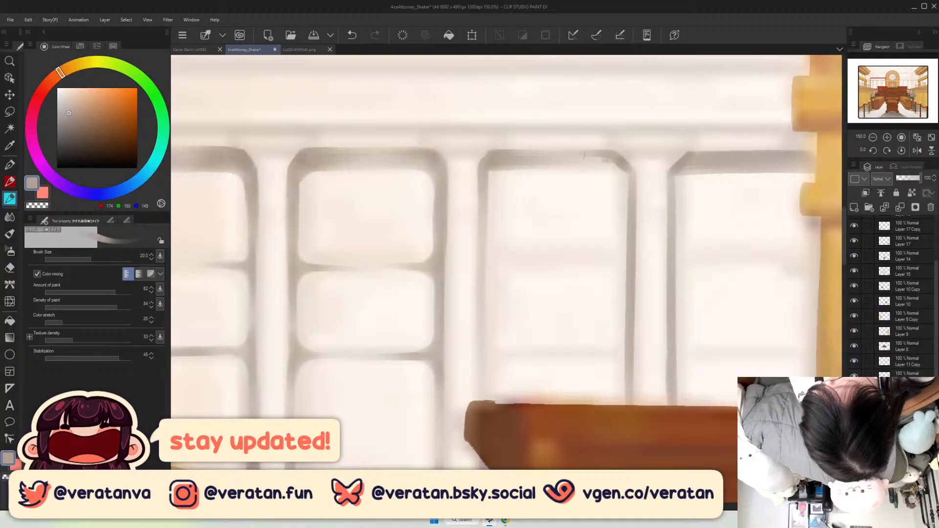
key("ctrl+z")
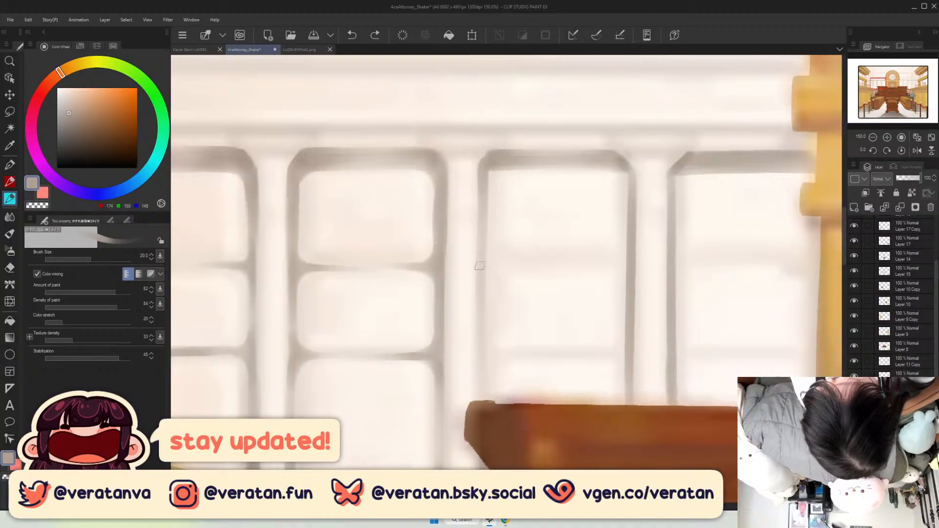
Paint the third window's upper and lower crossbars over the reference and thicken their joints with both side edges.
left_click_drag(480, 265, 625, 265)
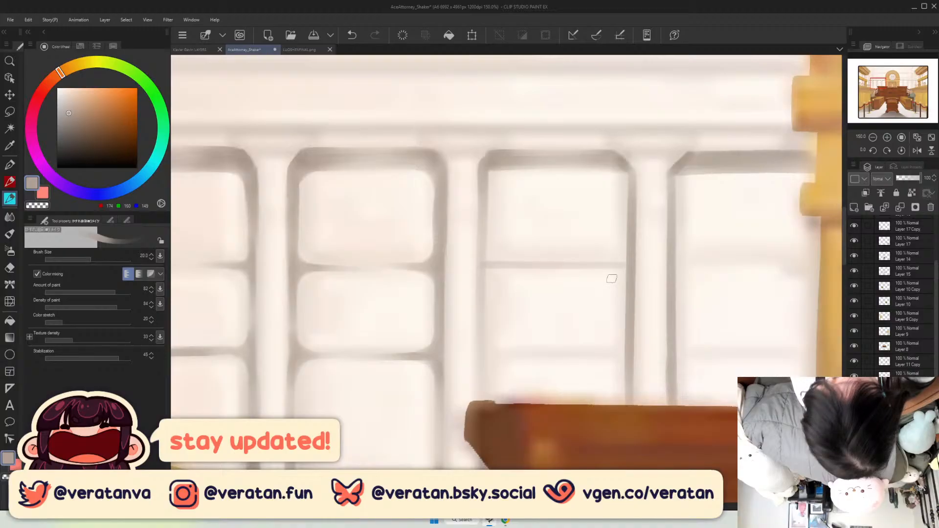
left_click_drag(482, 354, 625, 354)
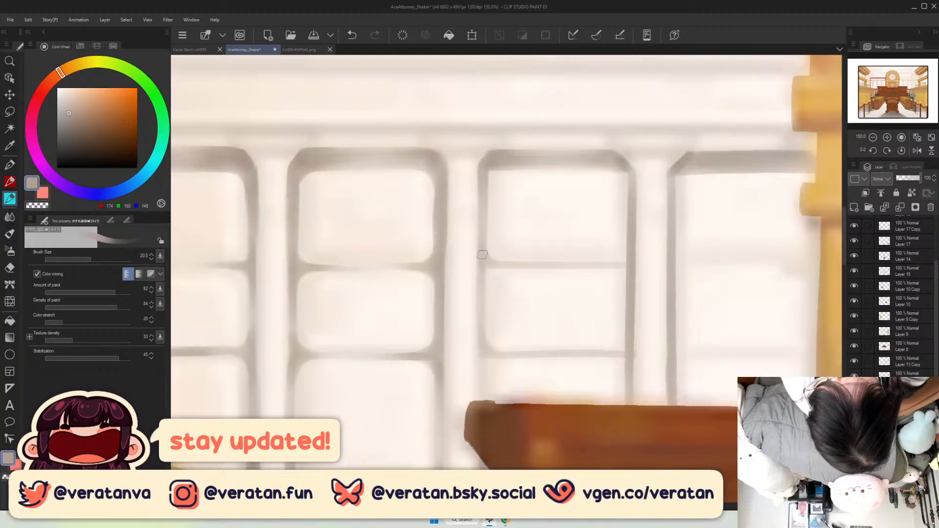
left_click_drag(483, 254, 483, 397)
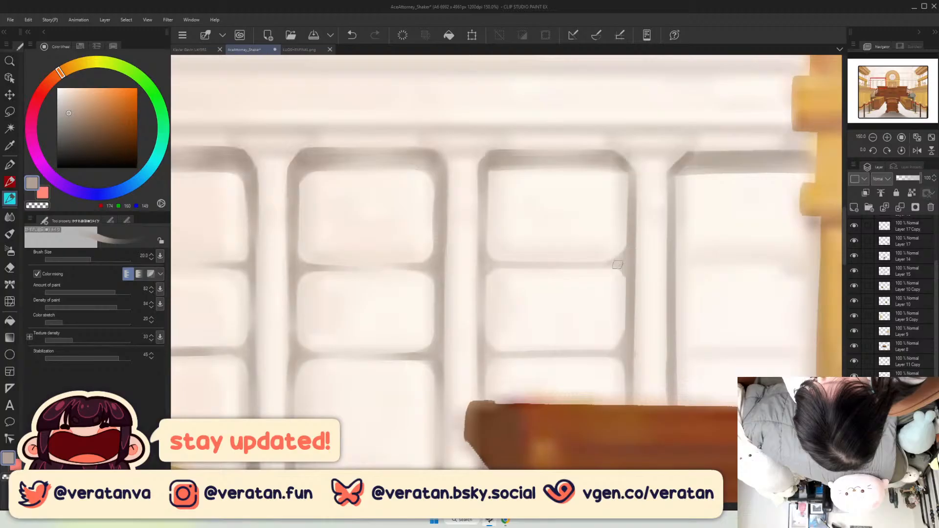
left_click_drag(618, 265, 630, 305)
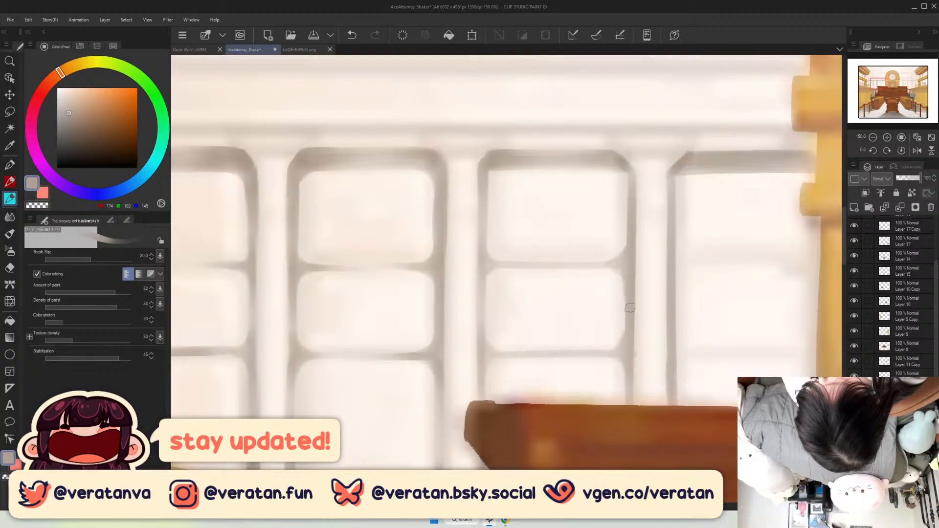
key("ctrl+z")
left_click_drag(623, 260, 631, 245)
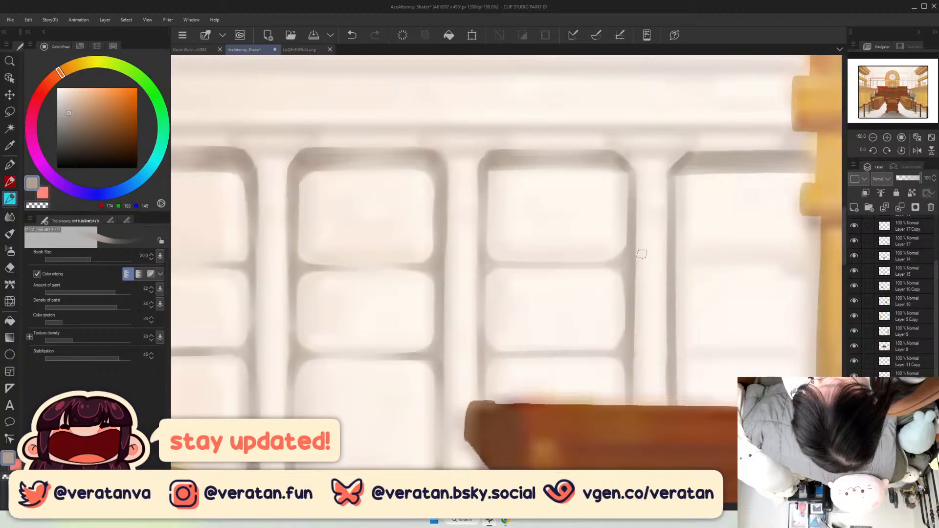
Paint the fourth window's upper and lower crossbars up to the pillar and round the joints with its left edge.
left_click_drag(675, 255, 815, 258)
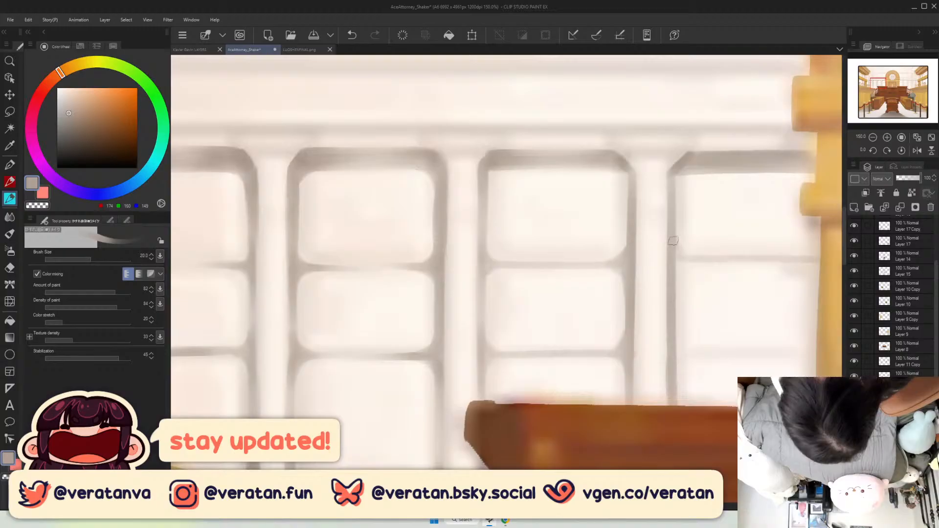
mouse_move(673, 241)
left_mouse_down()
mouse_move(673, 273)
mouse_move(690, 261)
left_mouse_up()
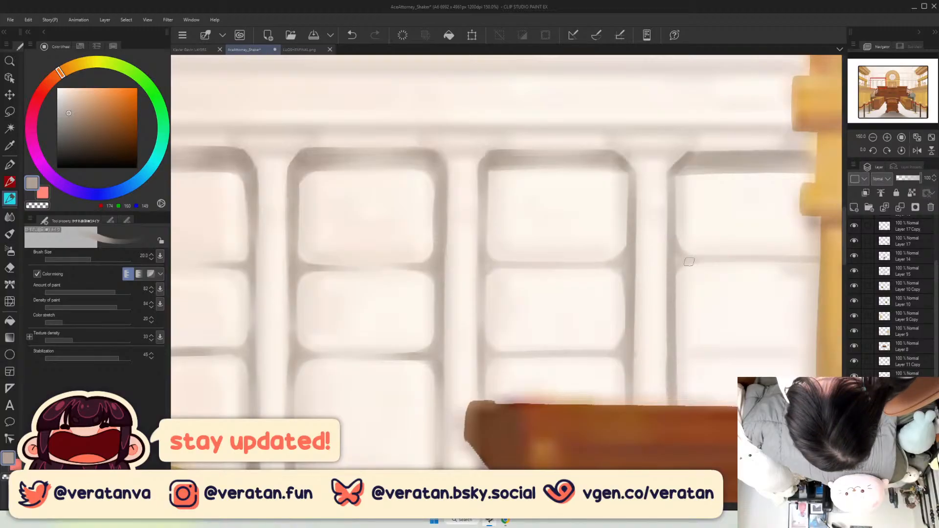
key("ctrl+z")
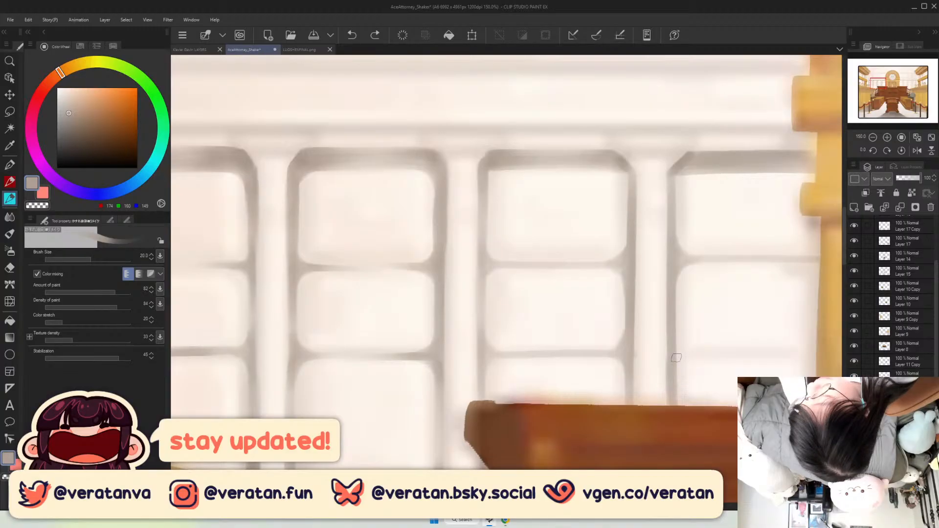
left_click_drag(676, 358, 684, 357)
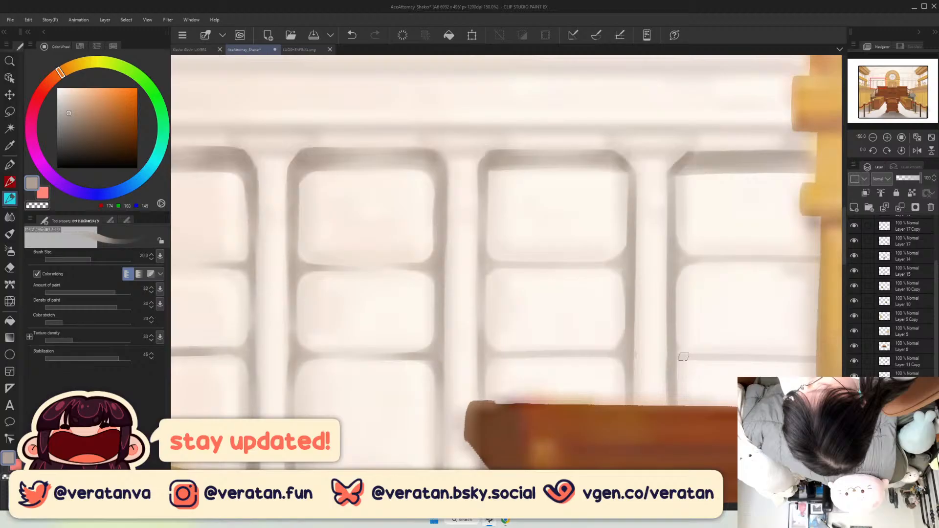
Round the fourth window's pane corners where its crossbars meet the clock arch's pillar, following the reference.
key("ctrl+minus")
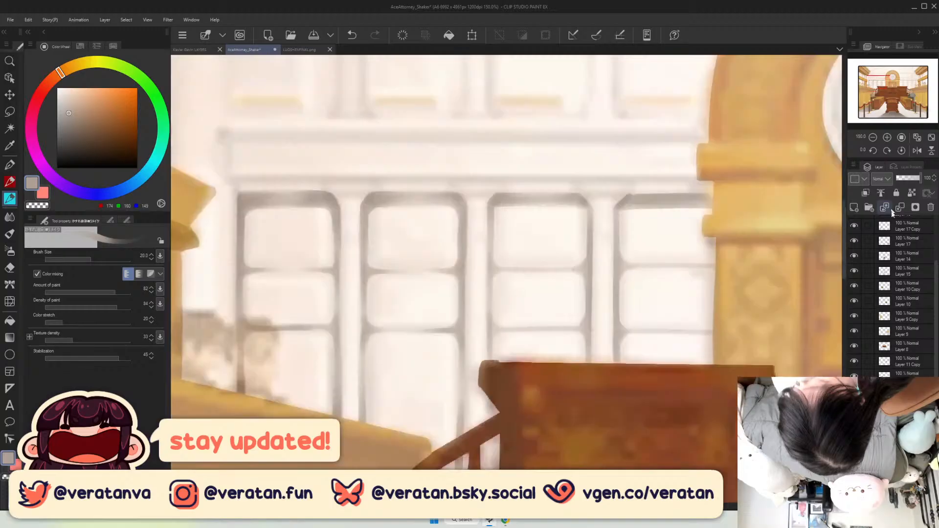
left_click(891, 93)
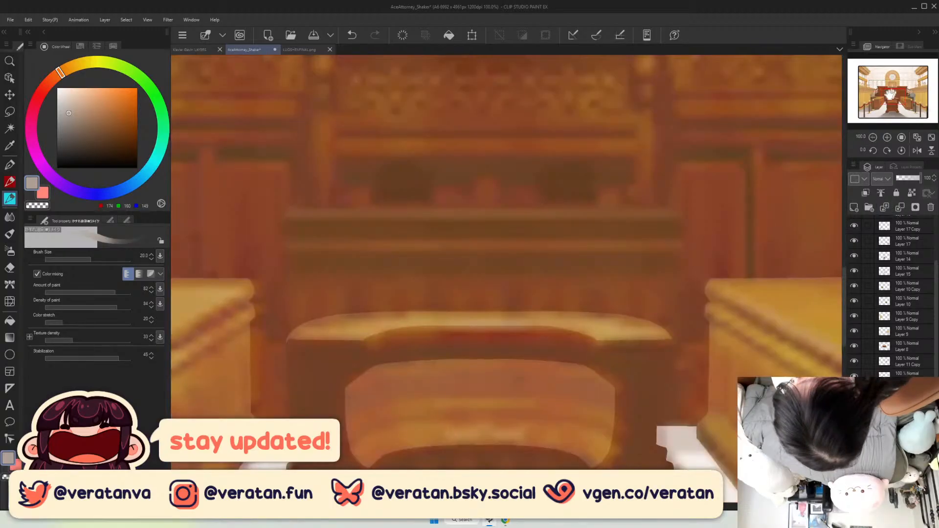
left_click_drag(892, 93, 904, 87)
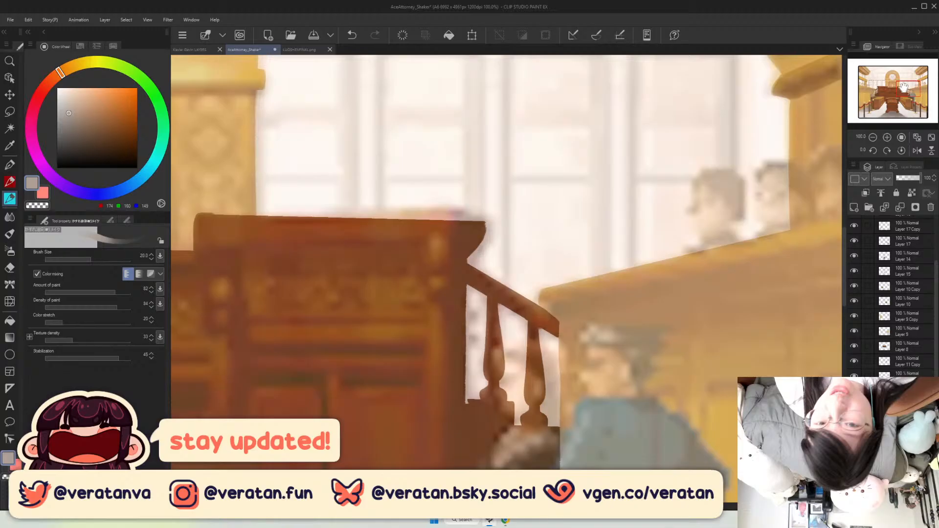
left_click(882, 83)
key("ctrl+plus")
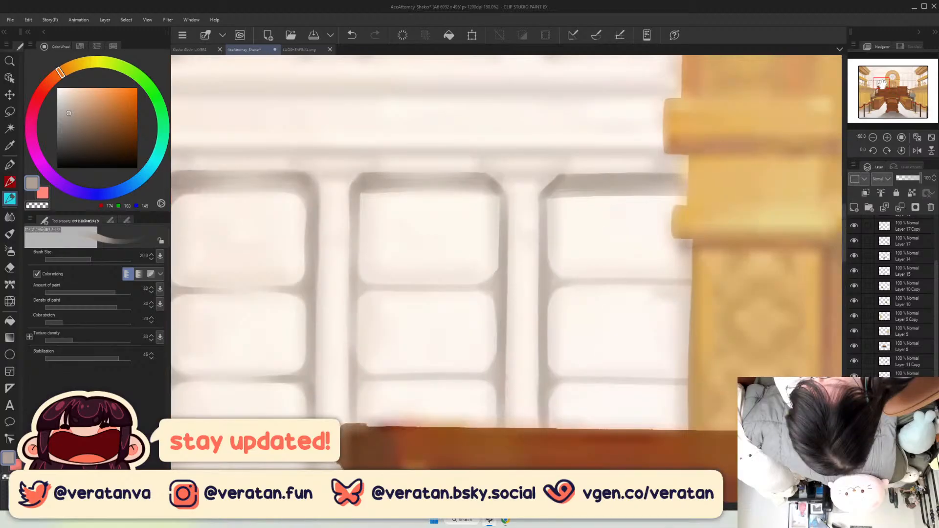
left_click_drag(883, 83, 885, 83)
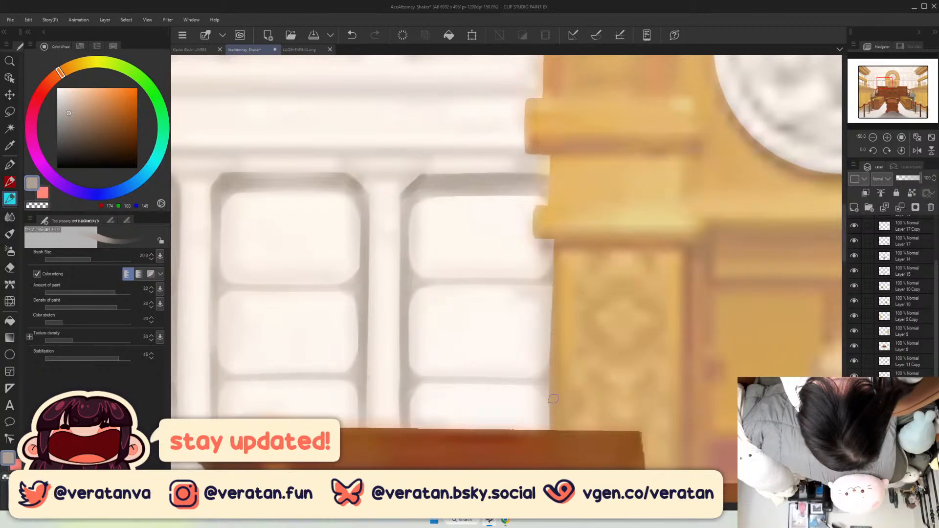
Hide the courtroom reference on Layer 5 and show the whole illustration to check the painted windows.
left_click(931, 138)
scroll(891, 252, "down", 1)
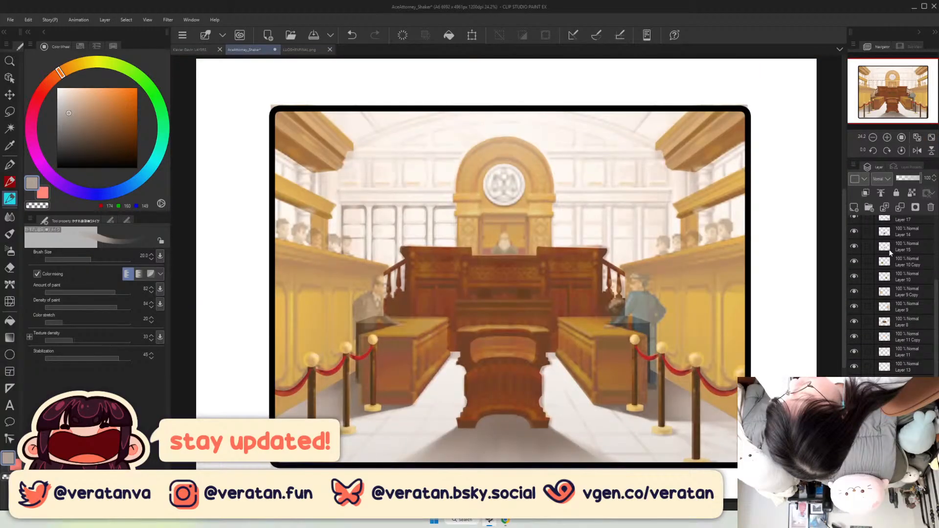
scroll(890, 252, "up", 3)
left_click(855, 238)
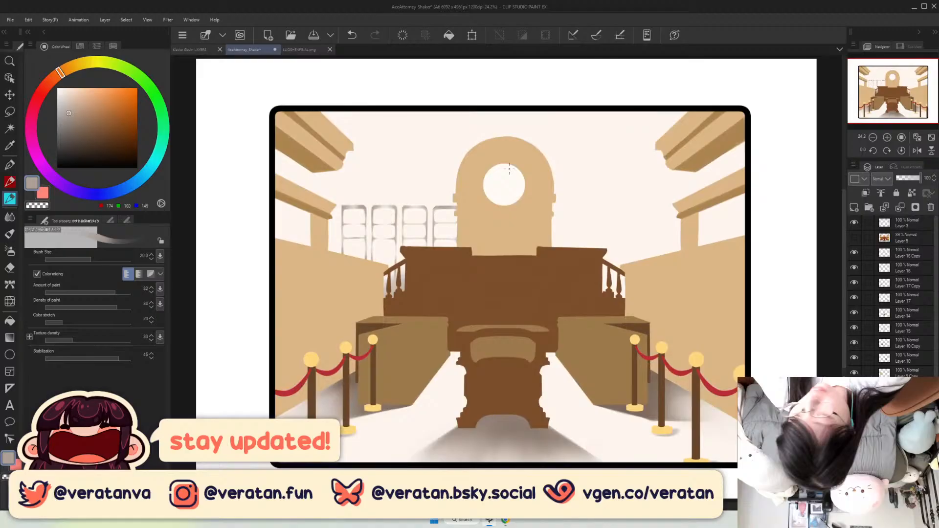
Touch up the fourth window's top bar near its angled left corner and save the illustration.
scroll(401, 191, "down", 3)
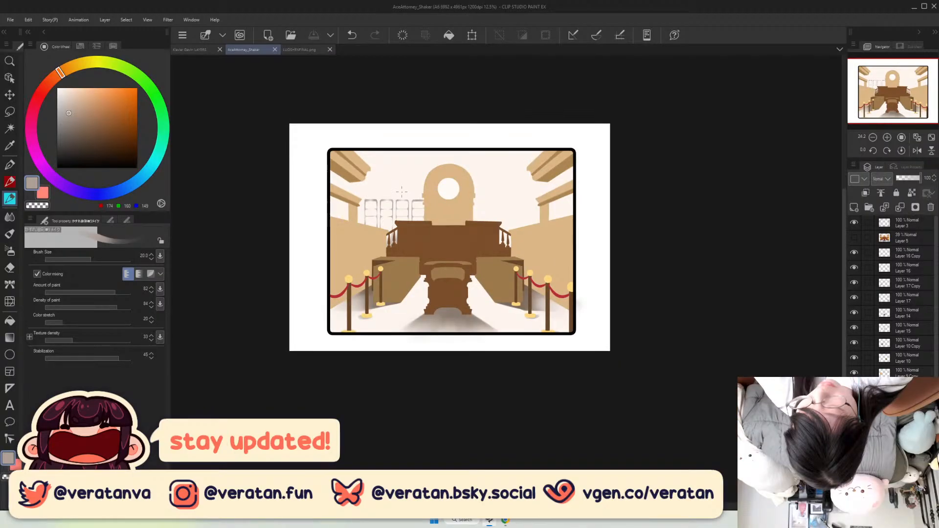
scroll(401, 191, "up", 2)
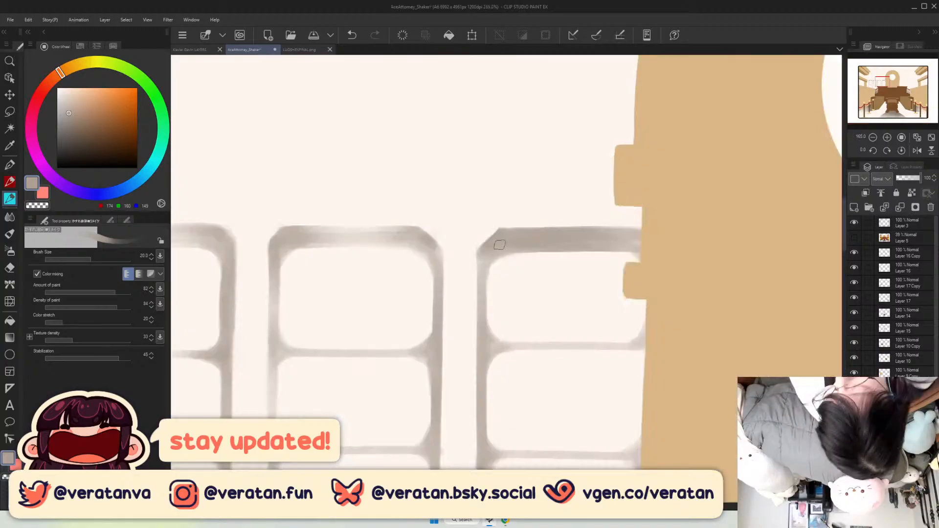
left_click(932, 138)
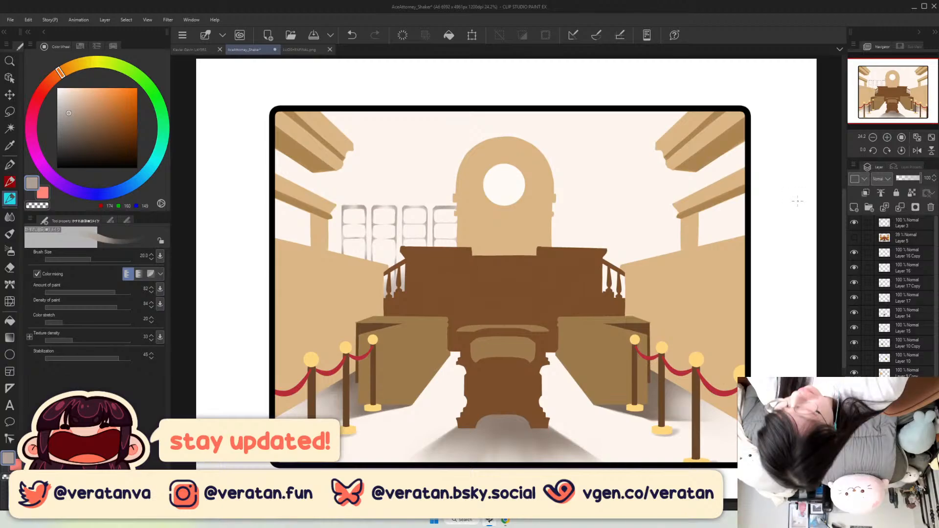
key("ctrl+s")
Duplicate the layer with the four painted windows and flip the copy horizontally.
scroll(890, 294, "down", 3)
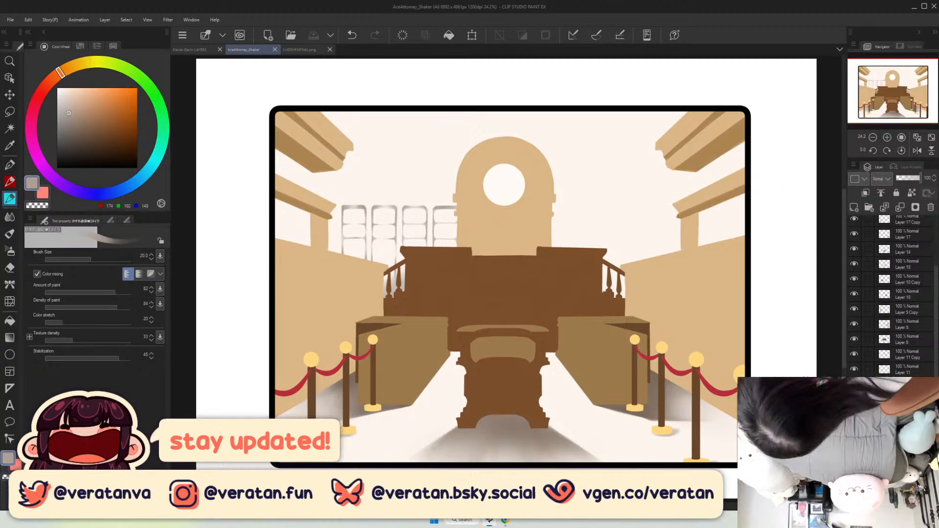
left_click(905, 416)
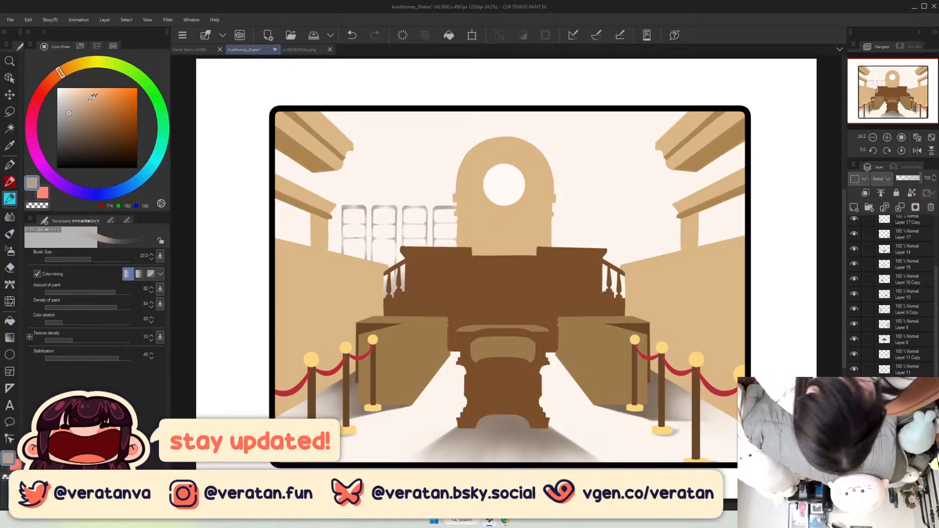
left_click(9, 111)
left_click(28, 20)
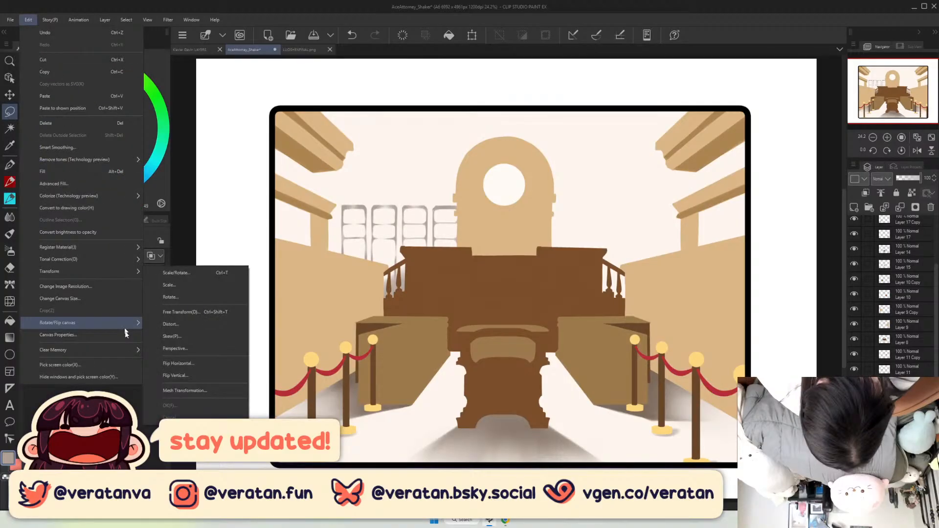
left_click(176, 273)
Move the mirrored windows to the opposite side of the clock arch and nudge them into a symmetrical position.
key("Right")
key("Right")
key("Right")
key("Right")
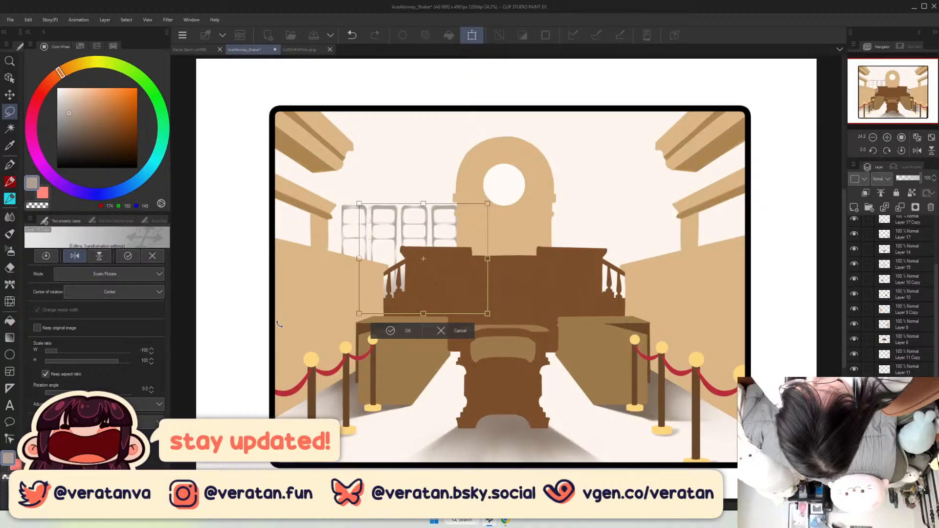
left_click_drag(410, 294, 603, 294)
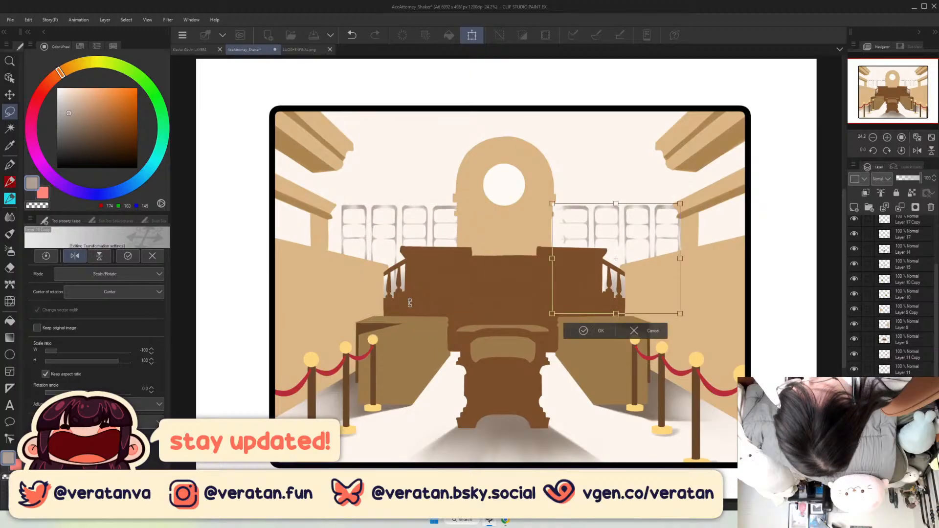
key("Left")
key("Left")
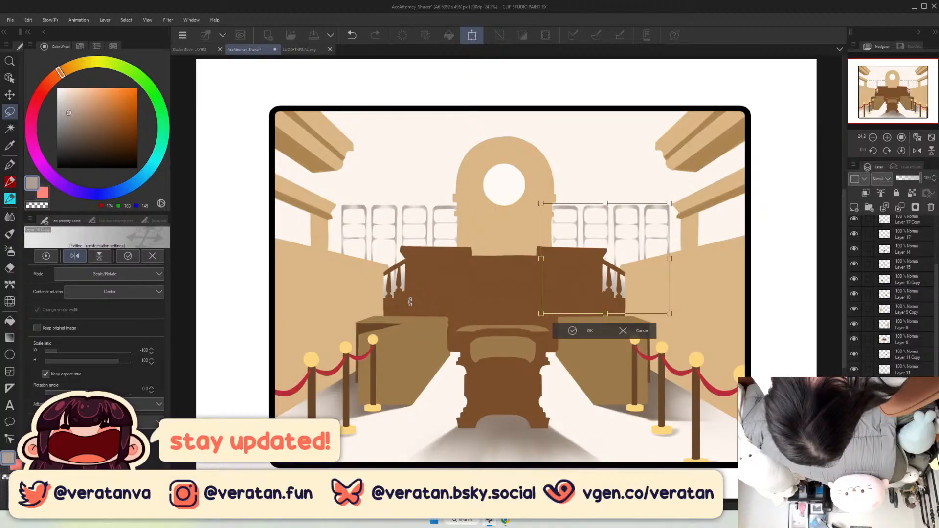
key("Left")
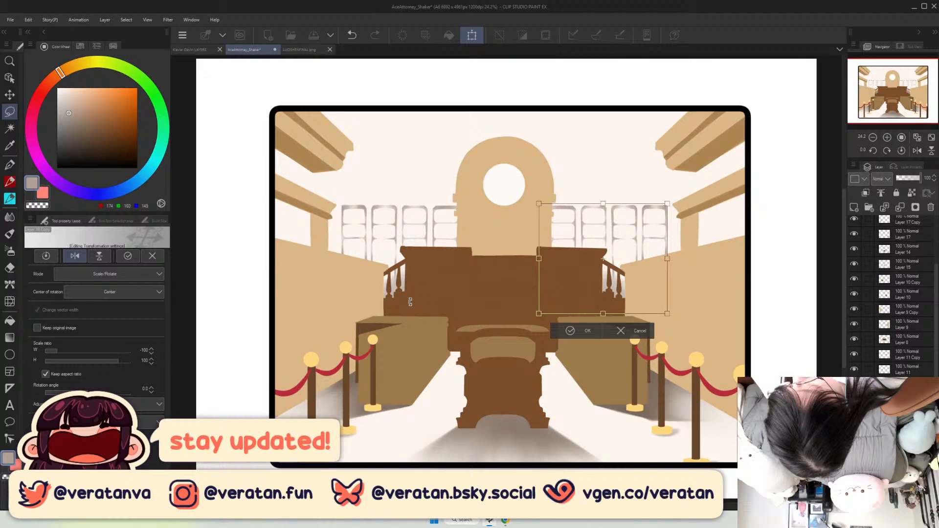
key("Return")
Merge the mirrored windows into the layer below, check the whole illustration and save it.
scroll(533, 204, "up", 1)
scroll(533, 203, "down", 1)
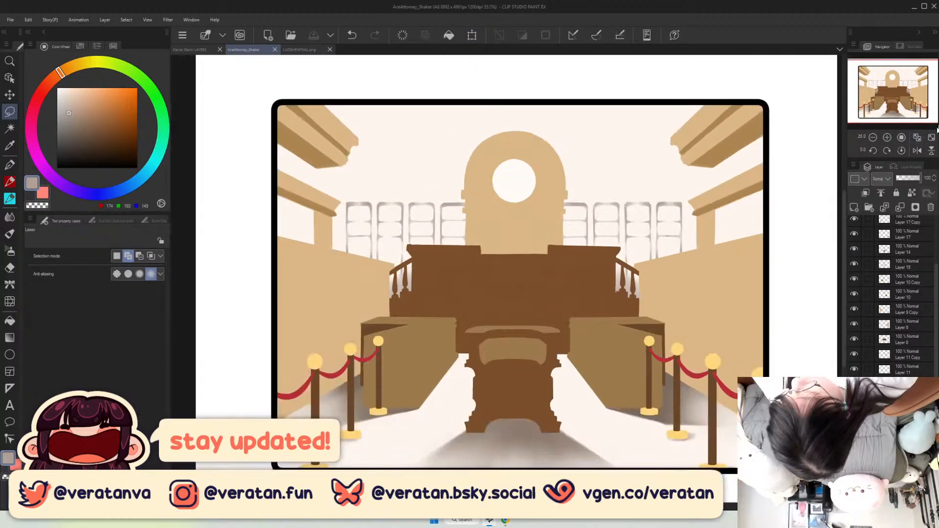
left_click(933, 138)
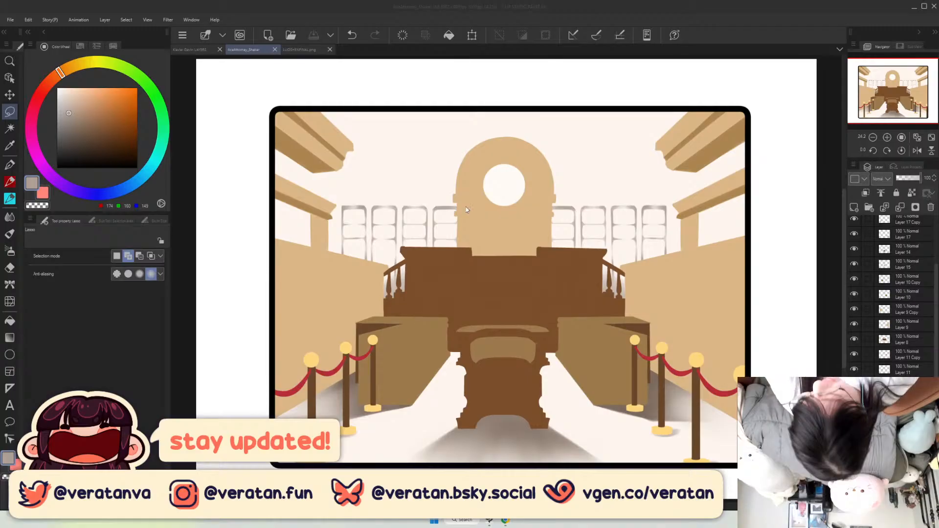
left_click(322, 36)
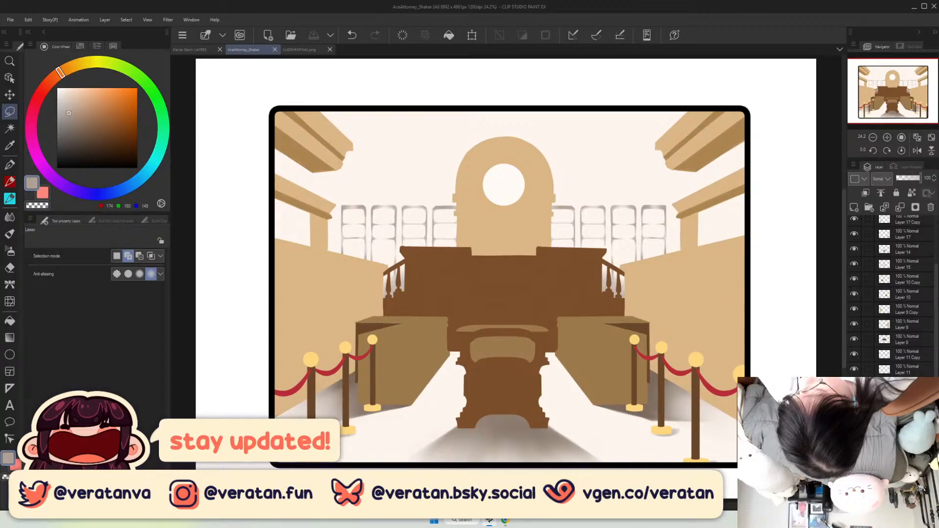
key("ctrl+e")
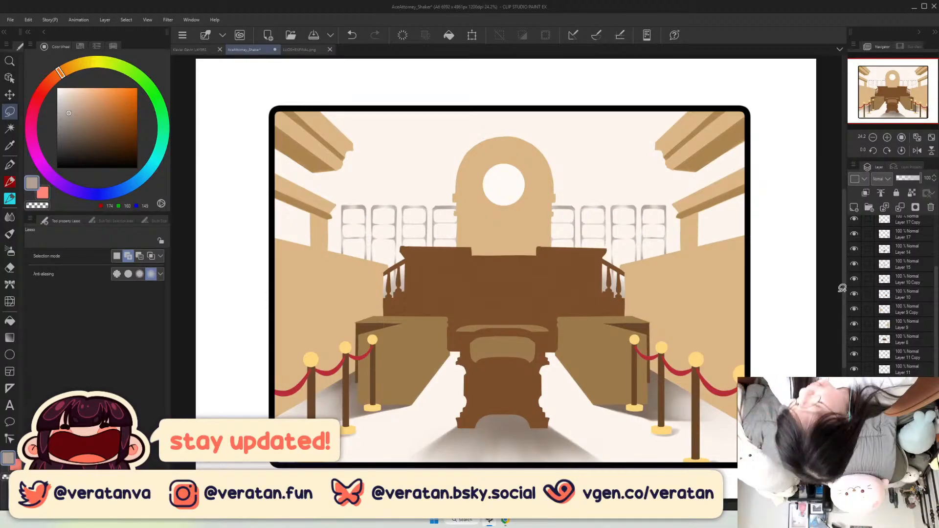
scroll(575, 175, "up", 2)
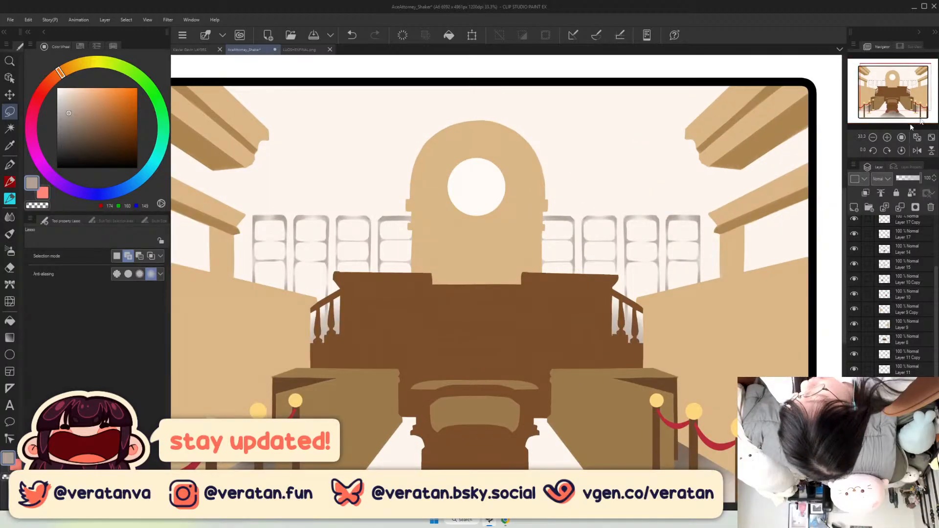
left_click(931, 138)
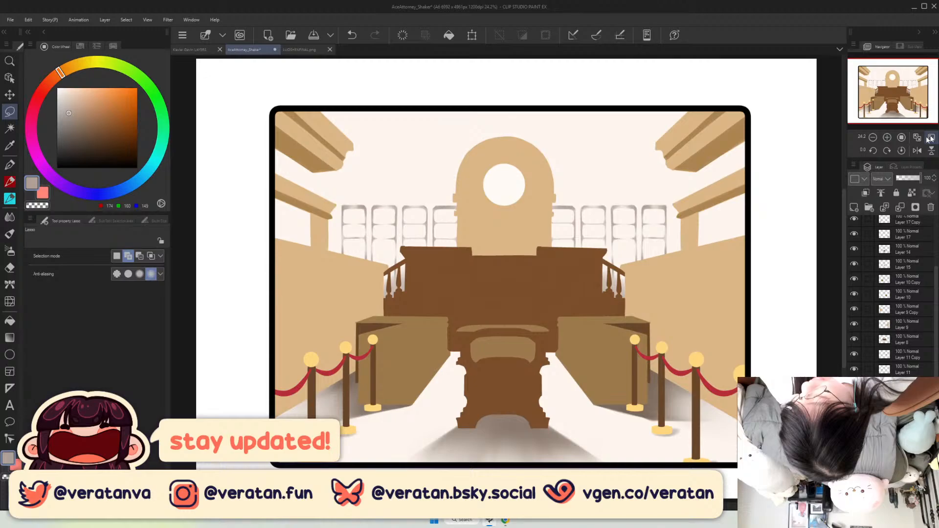
key("ctrl+s")
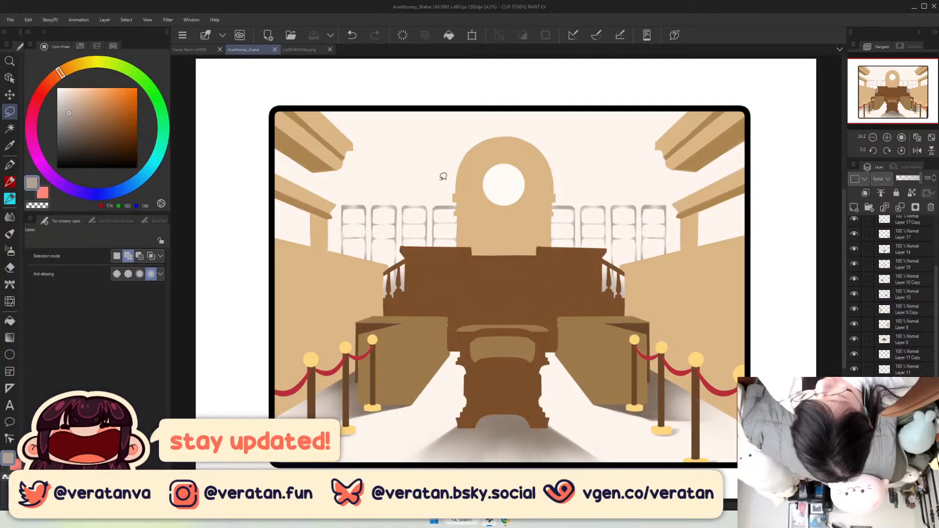
Check the mirrored windows at several zoom levels and compare the illustration with the courtroom reference on Layer 5.
scroll(601, 257, "down", 3)
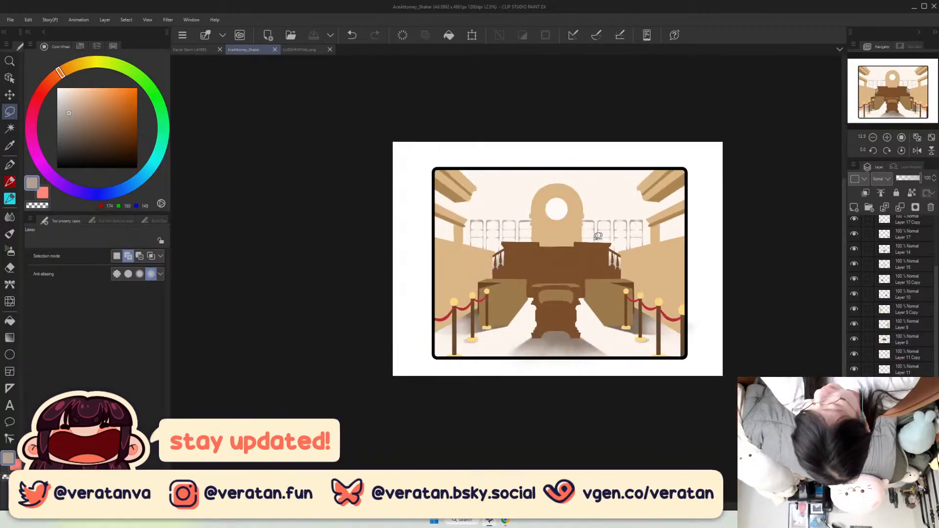
scroll(598, 237, "up", 4)
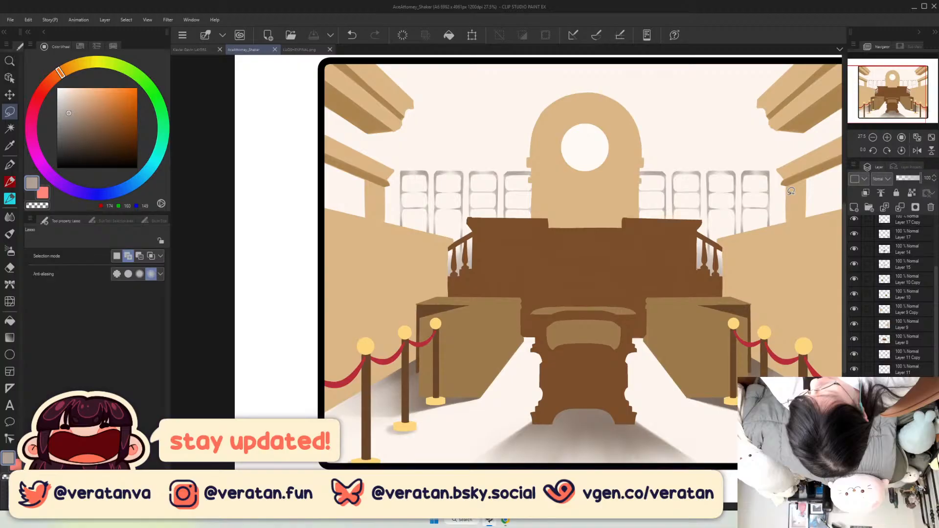
scroll(791, 192, "down", 1)
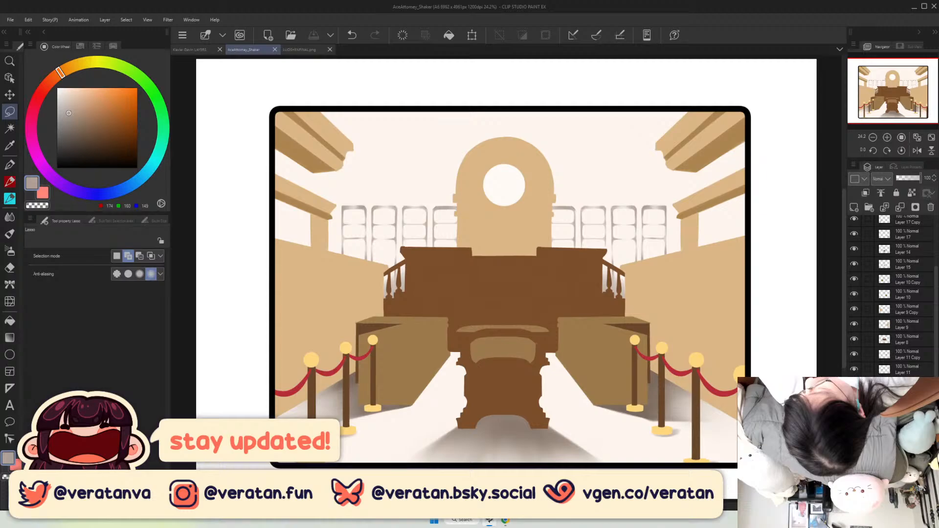
scroll(859, 234, "up", 3)
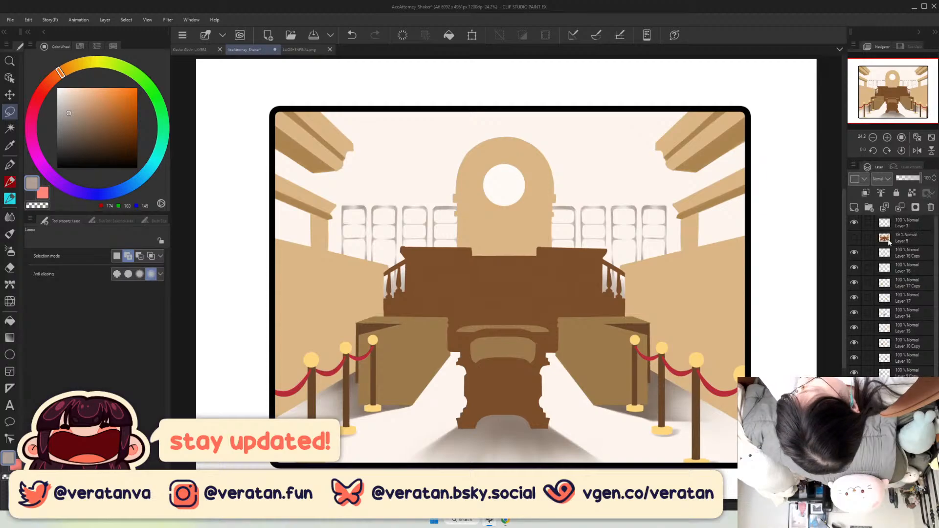
left_click(855, 238)
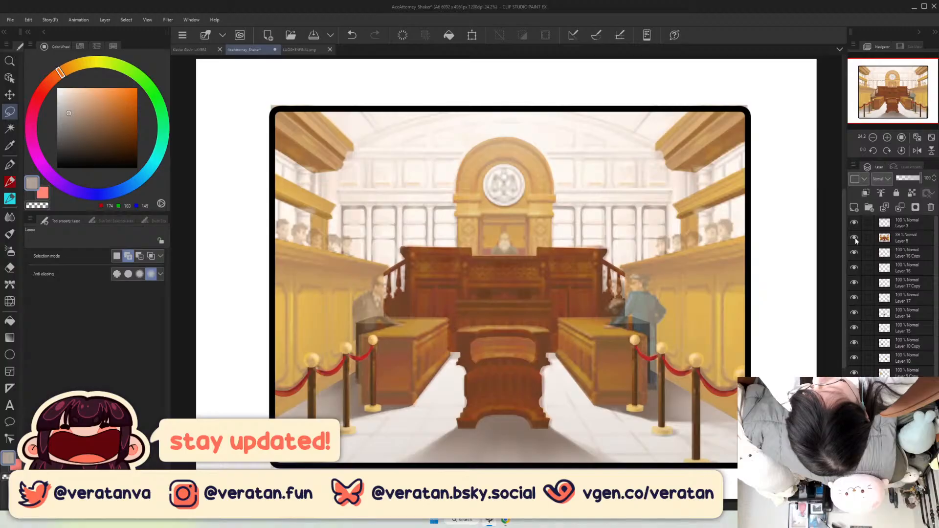
left_click(855, 238)
scroll(506, 176, "up", 2)
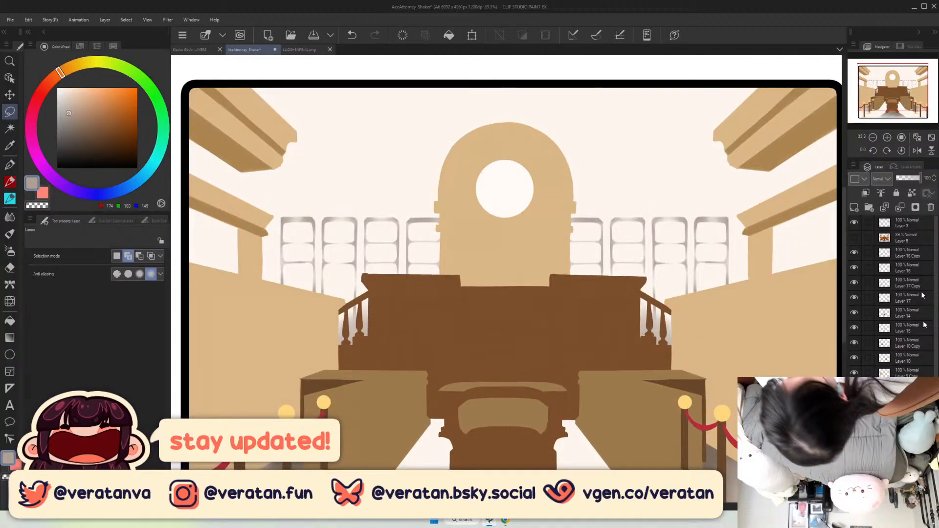
Show the Layer 5 reference and paint two straight horizontal ledge lines above the back wall's windows with brush size 25.
left_click(855, 238)
scroll(923, 313, "down", 3)
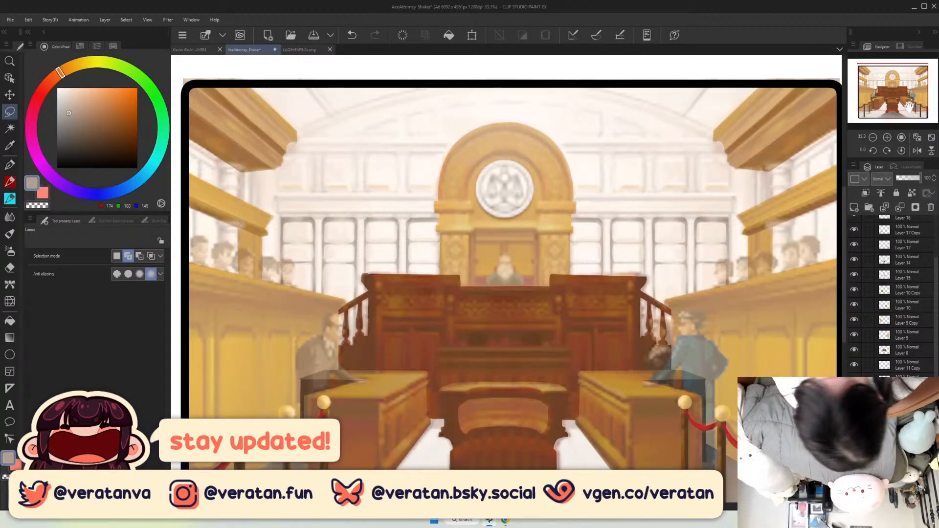
scroll(909, 106, "up", 1)
left_click_drag(902, 95, 906, 89)
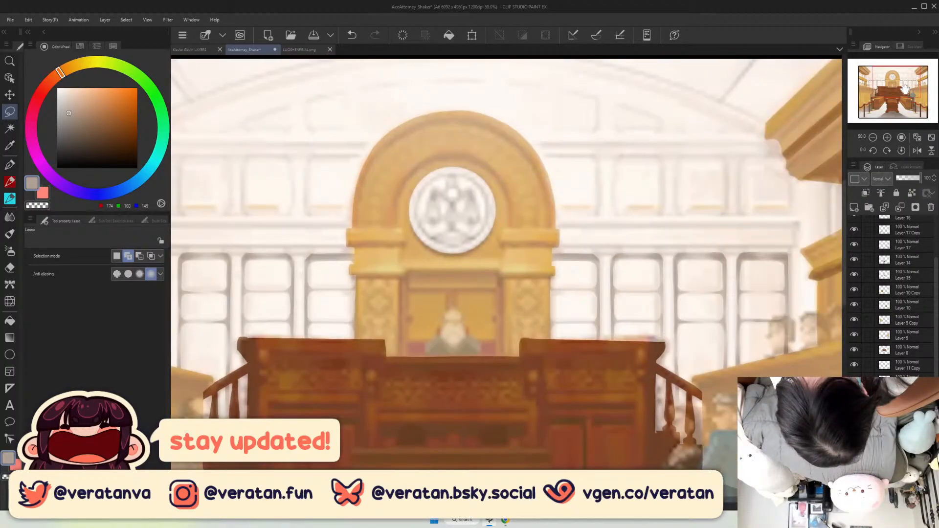
scroll(906, 90, "down", 1)
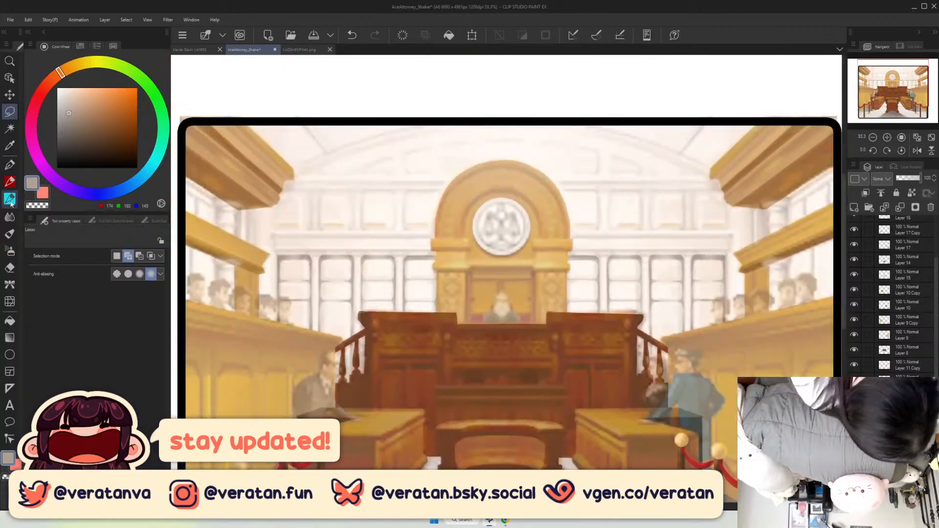
key("b")
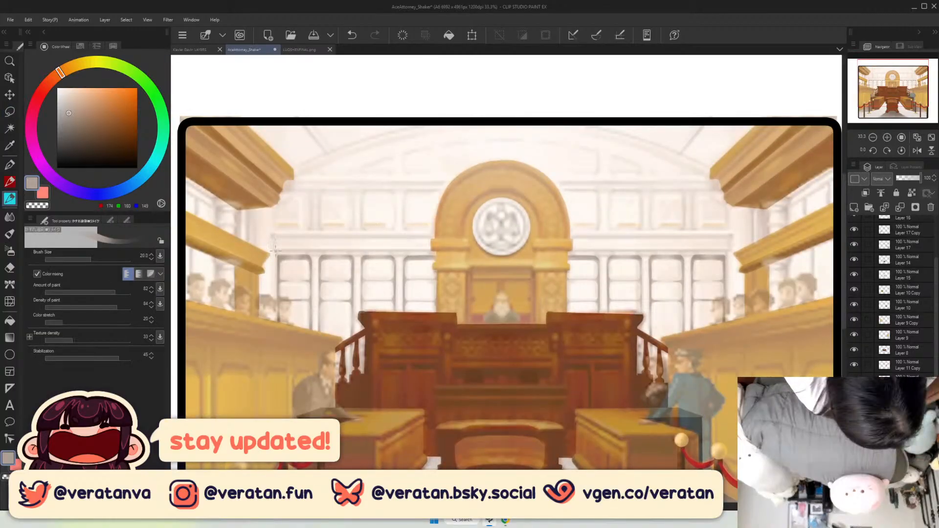
key("bracketright")
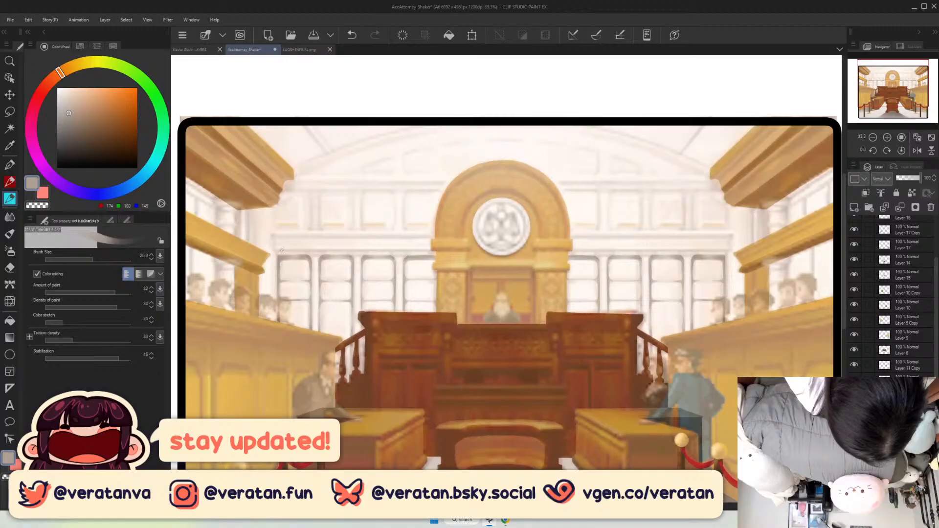
left_click_drag(275, 250, 732, 251)
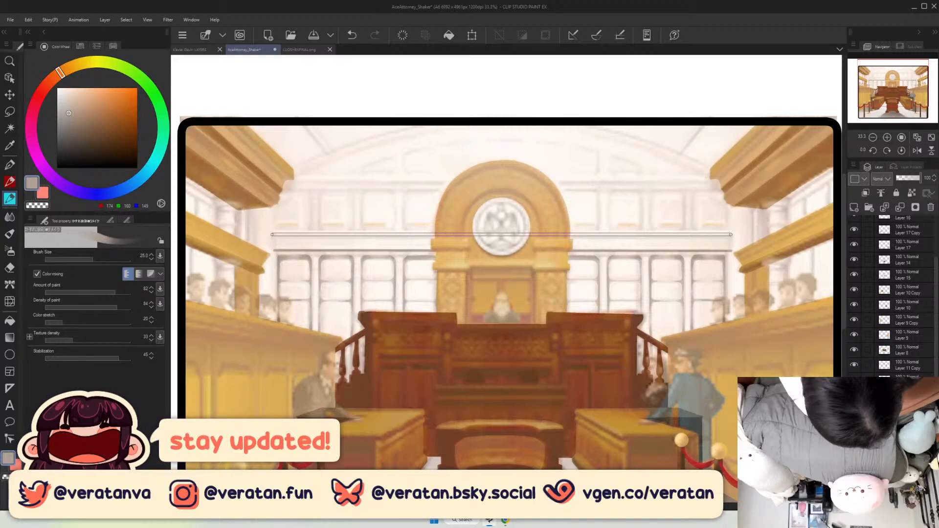
left_click(732, 235, "shift")
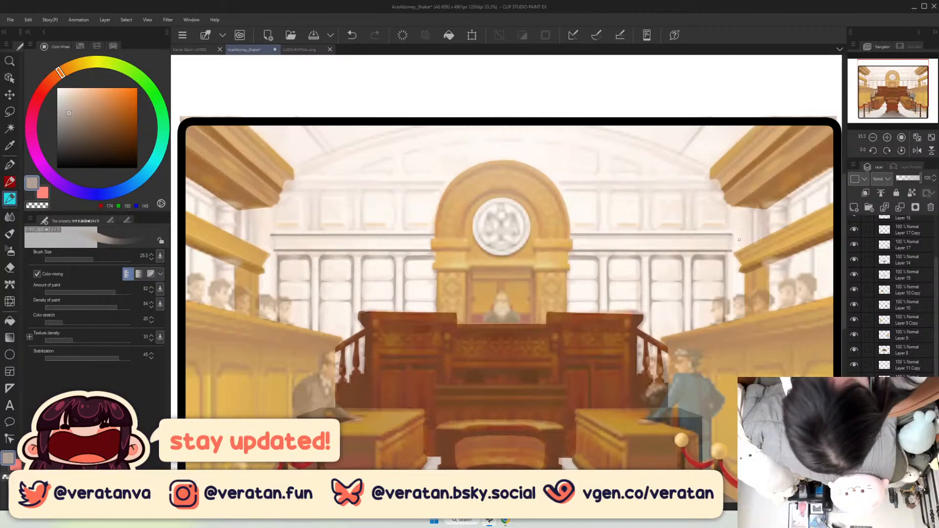
Try thickening the underside of the upper ledge line at its right end with brush size 60, and undo it.
left_click(903, 137)
left_click(906, 83)
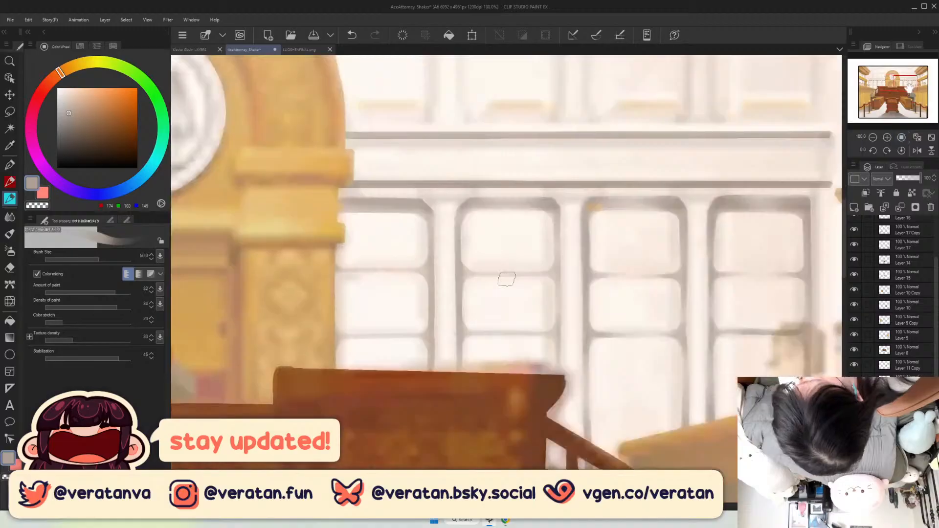
left_click(873, 138)
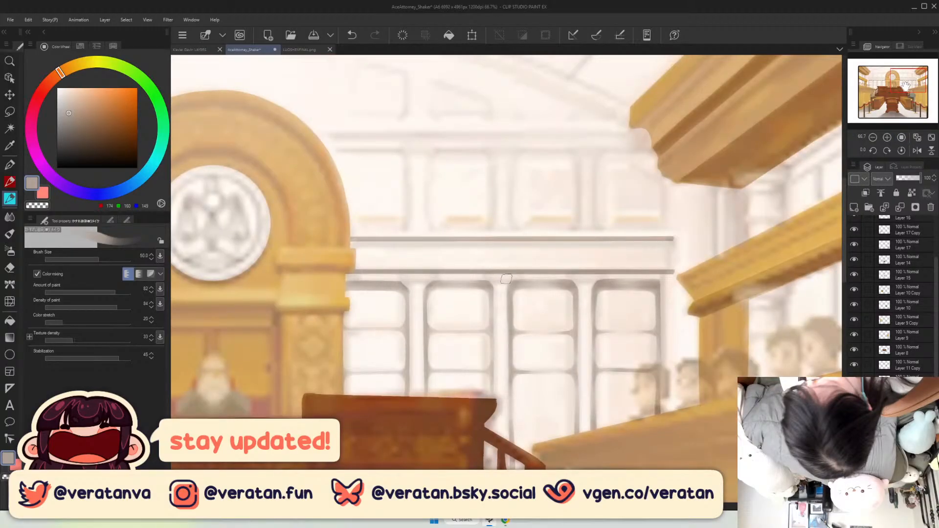
key("ctrl+z")
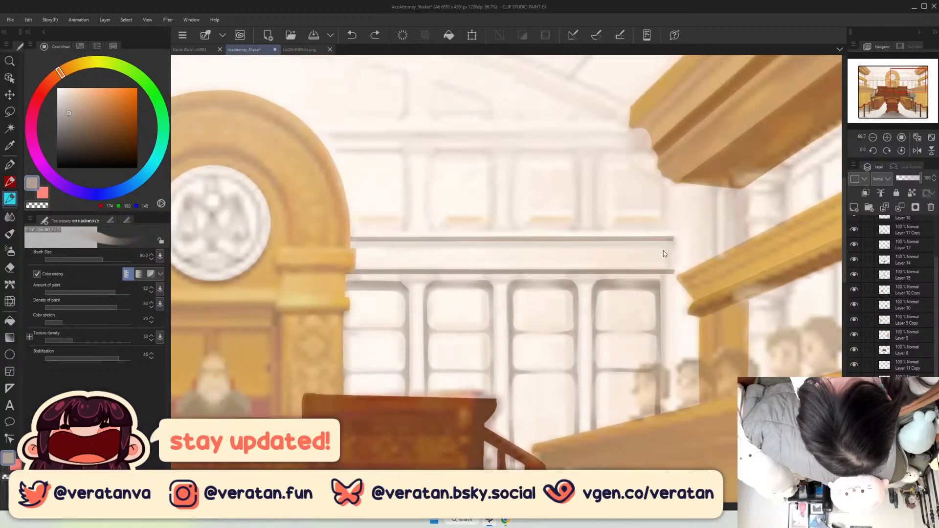
left_click_drag(666, 243, 655, 243)
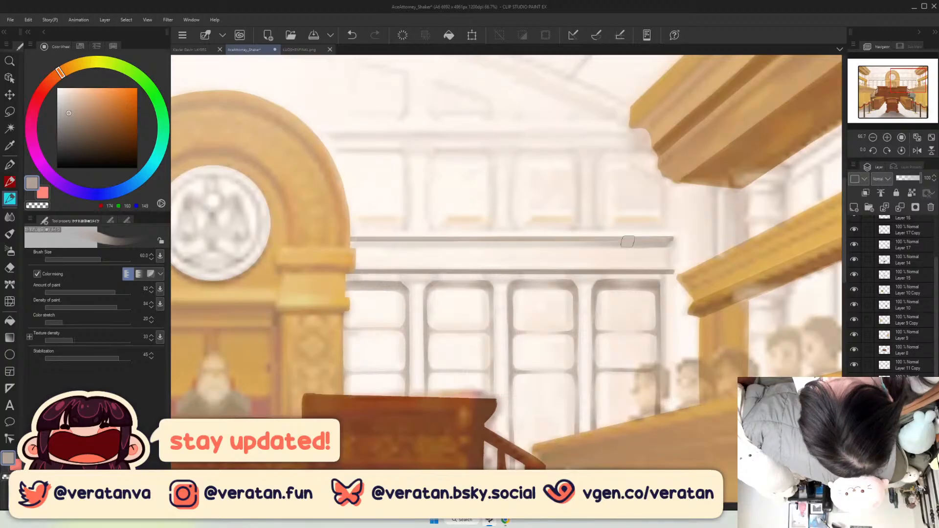
key("ctrl+z")
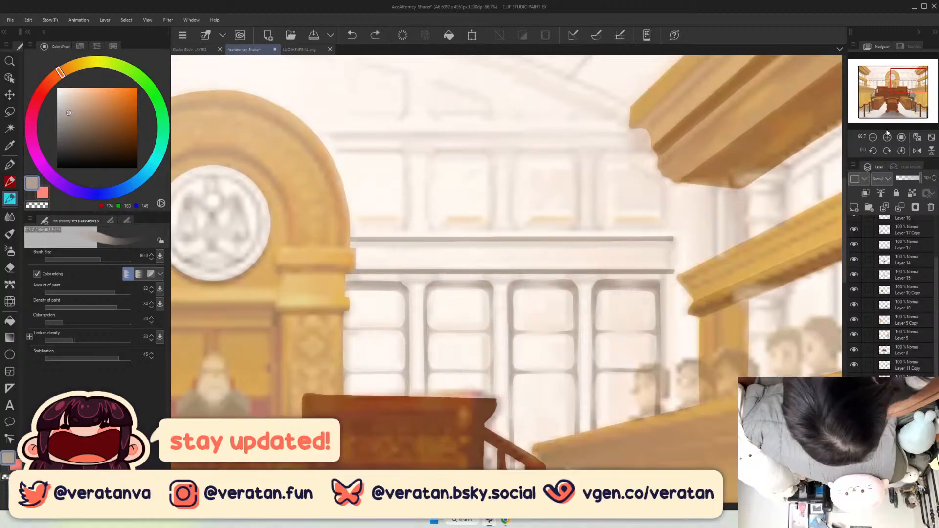
Paint a shadow band under the upper ledge line right of the clock arch and trim its outer end diagonally with transparent colour at size 30.
left_click(887, 137)
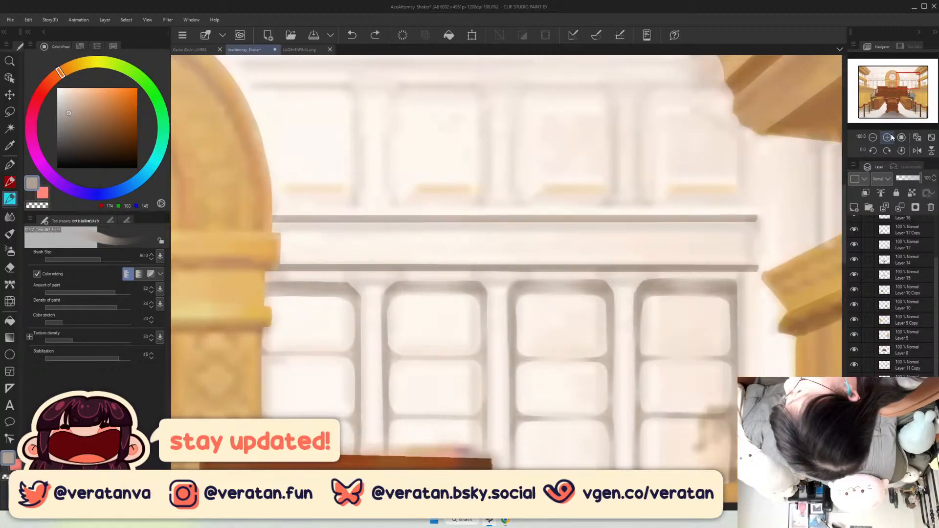
left_click_drag(281, 228, 748, 225)
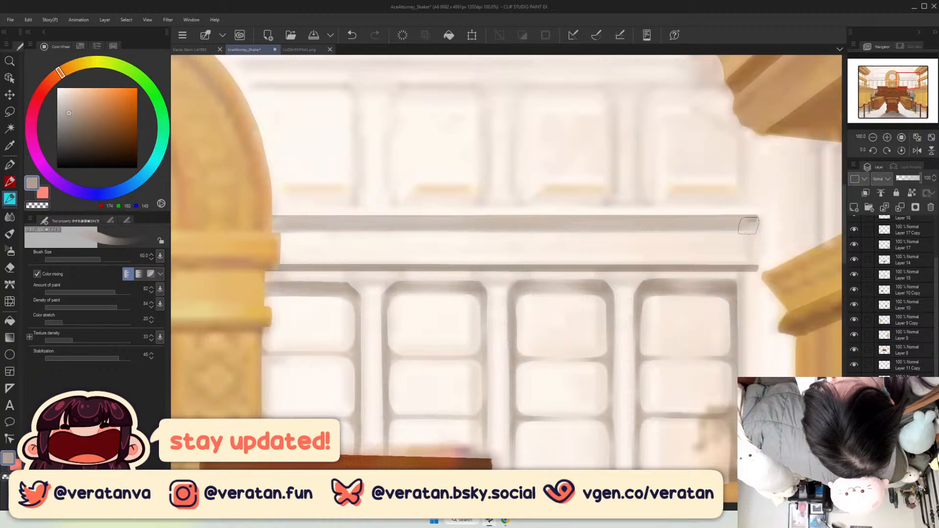
key("c")
key("bracketleft")
key("bracketleft")
key("bracketleft")
left_click_drag(761, 220, 750, 234)
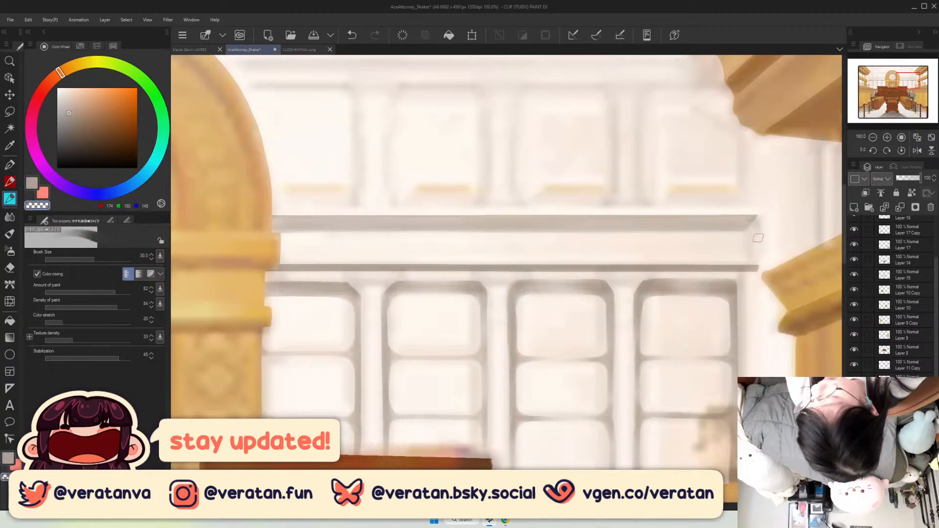
Paint a shadow band under the upper ledge line left of the clock arch with brush size 40.
left_click(10, 460)
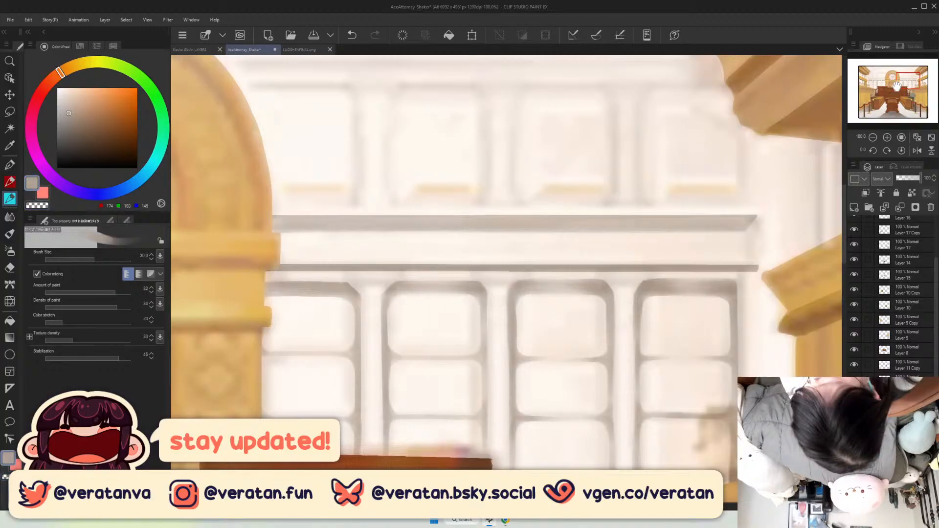
left_click_drag(897, 86, 864, 87)
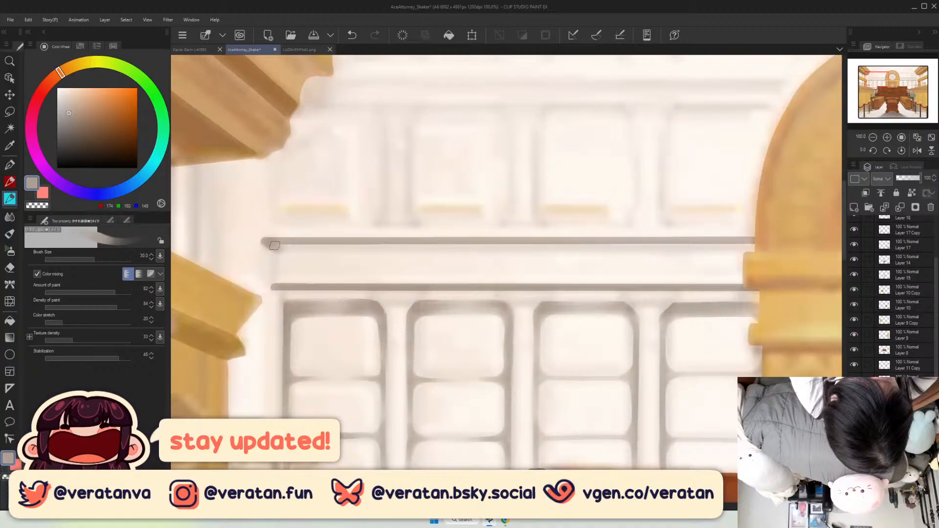
left_click_drag(275, 245, 752, 246)
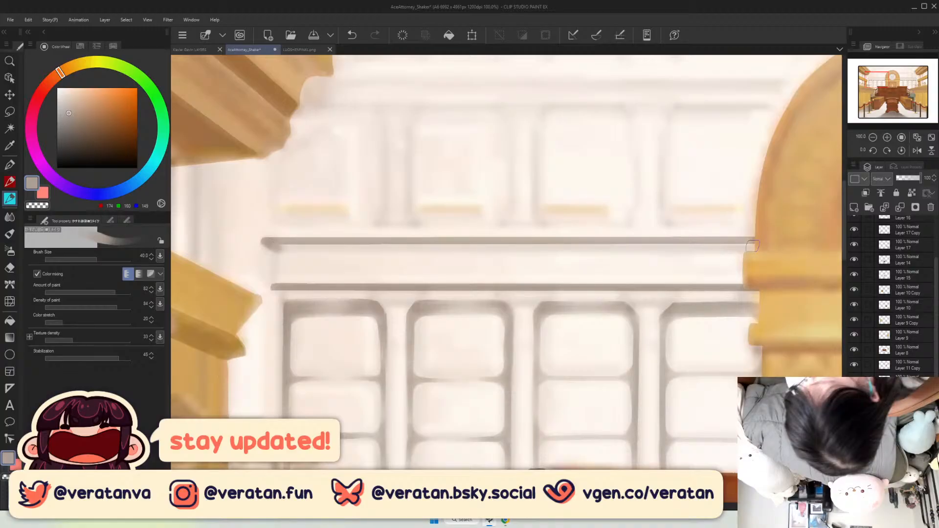
key("ctrl+z")
key("ctrl+y")
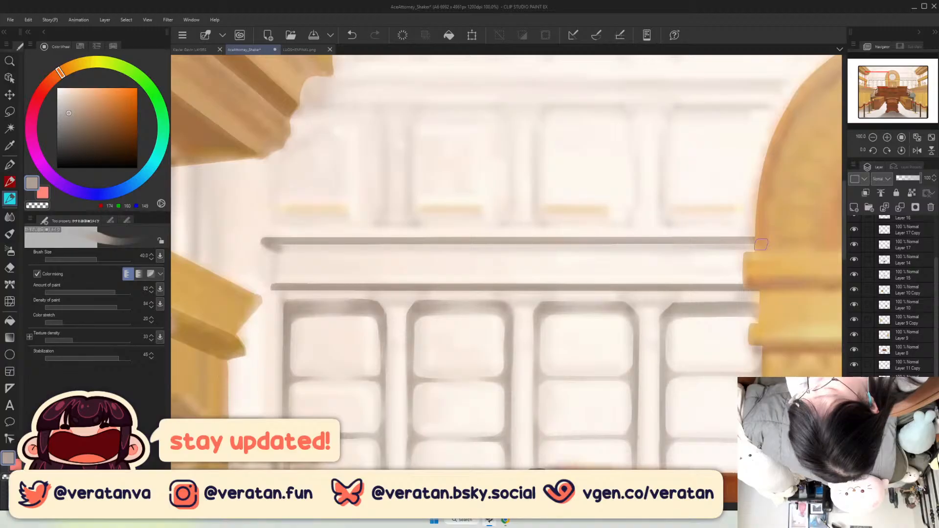
key("ctrl+z")
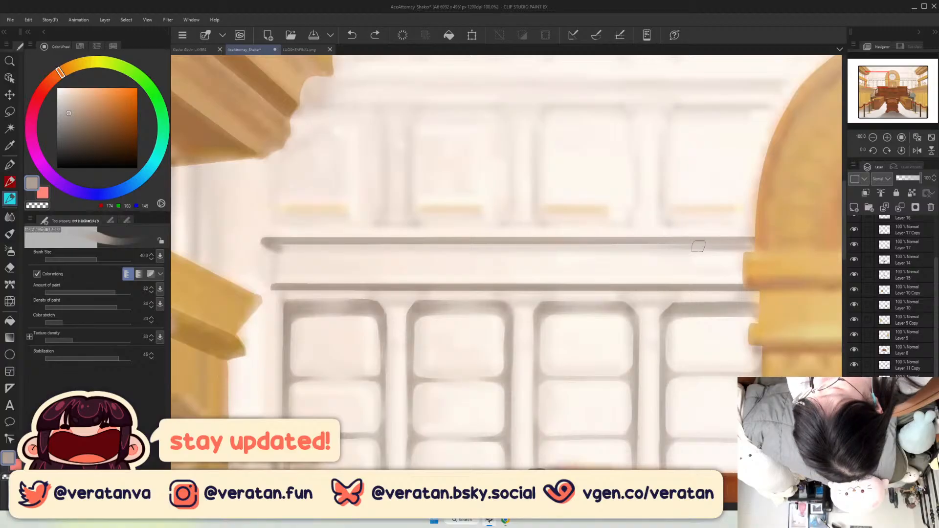
left_click_drag(699, 246, 651, 249)
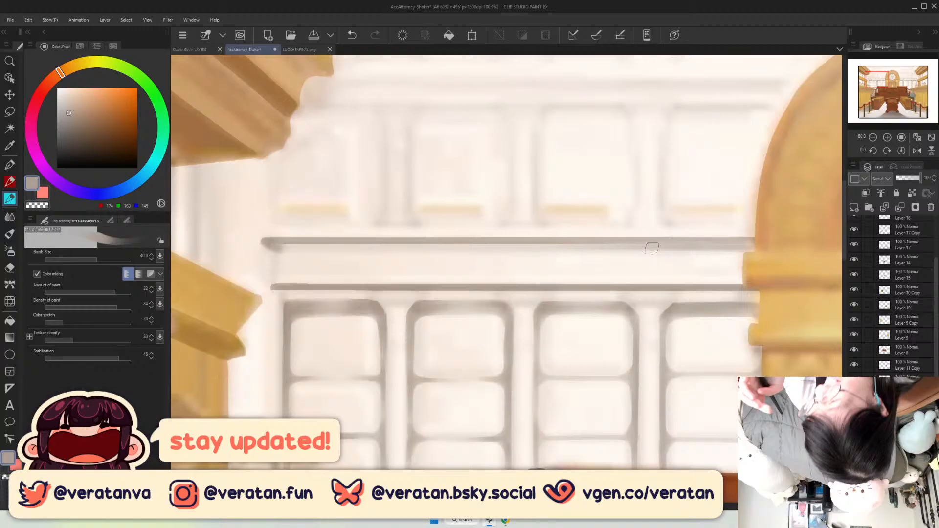
left_click_drag(652, 249, 309, 246)
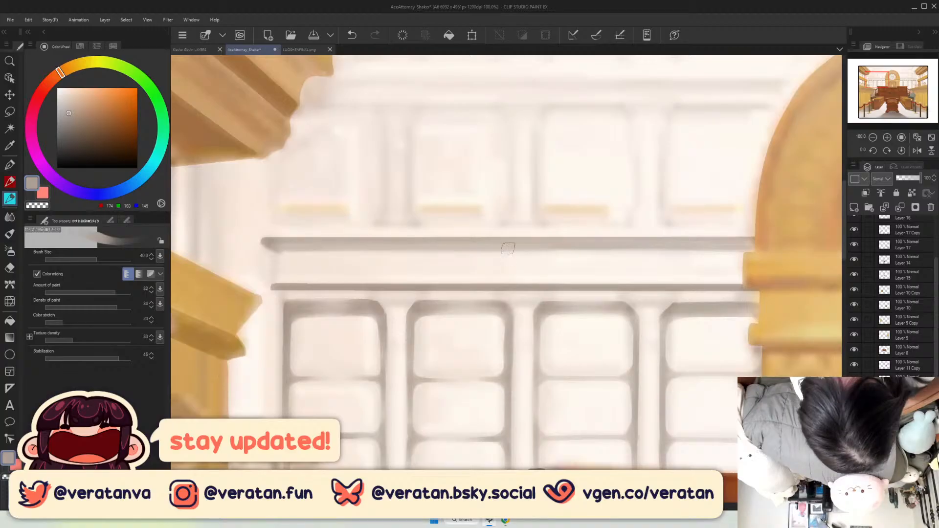
Compare the whole illustration with the Layer 5 reference hidden and shown.
key("ctrl+0")
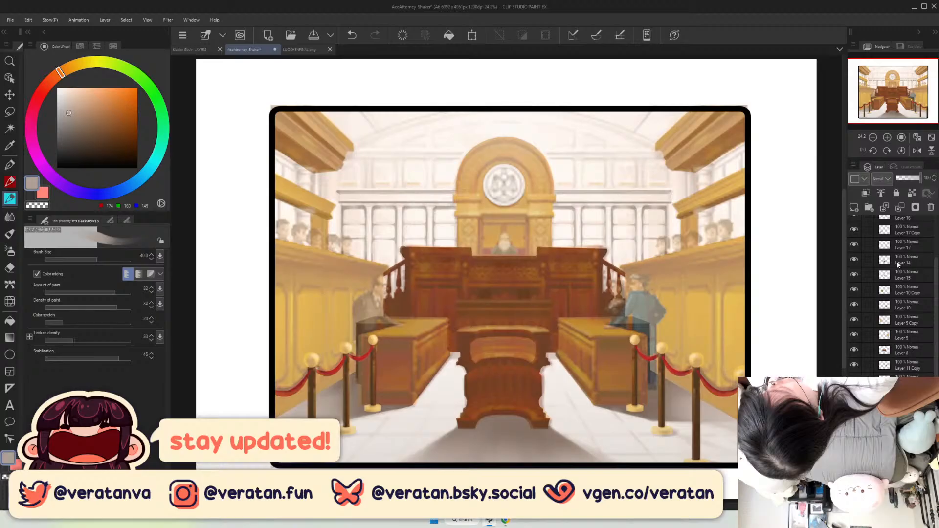
scroll(856, 240, "up", 2)
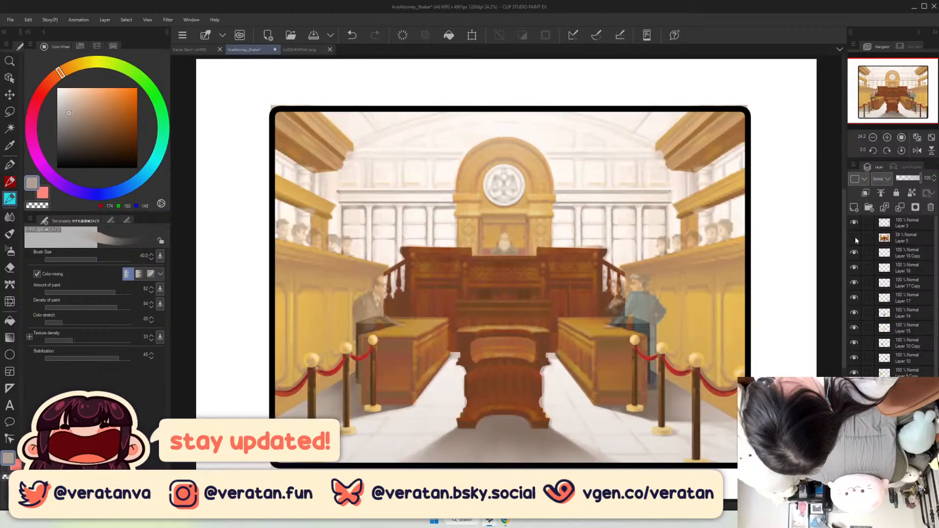
left_click(855, 236)
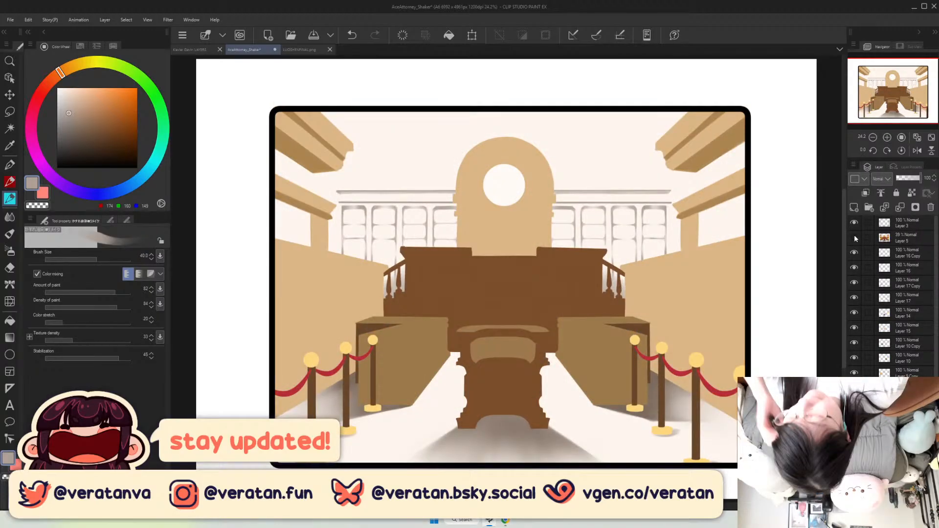
left_click(855, 237)
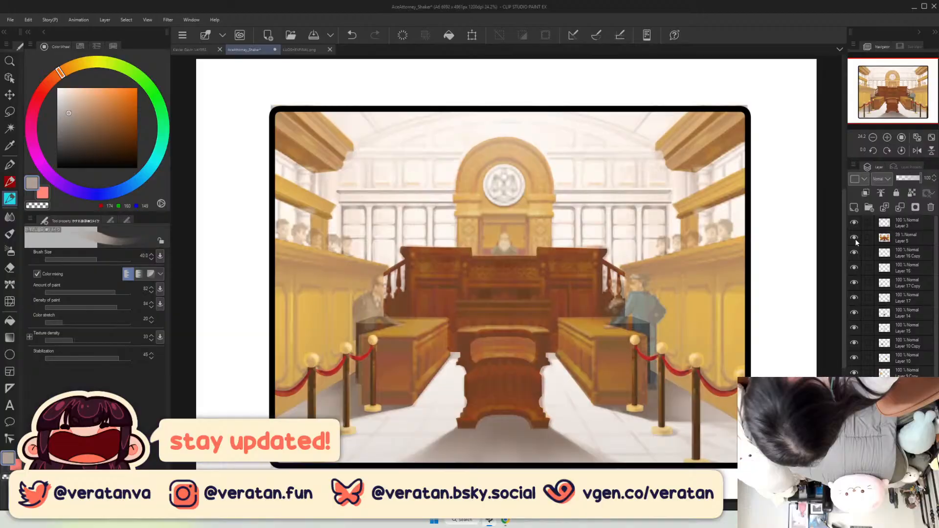
left_click(889, 239)
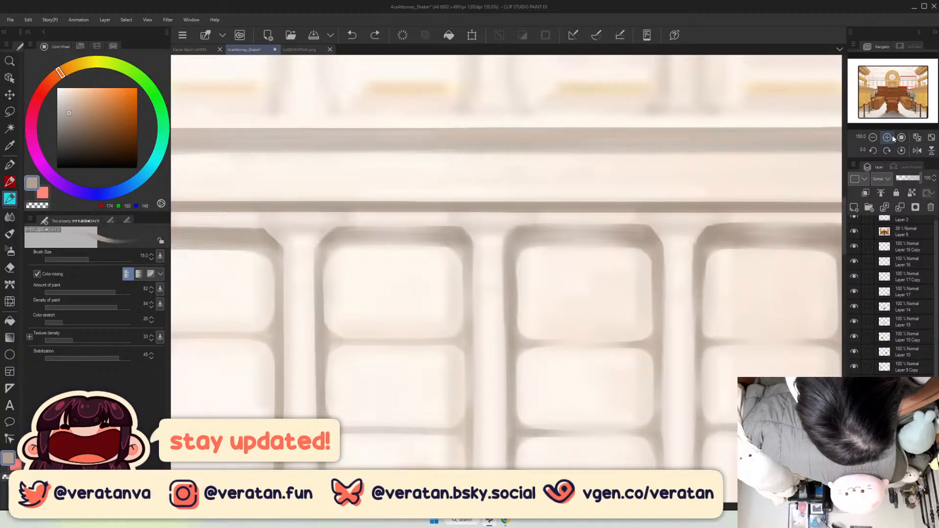
Paint small flared shadows at the tops of the window pillars right of the clock arch, using brush sizes 15 to 20.
left_click(913, 82)
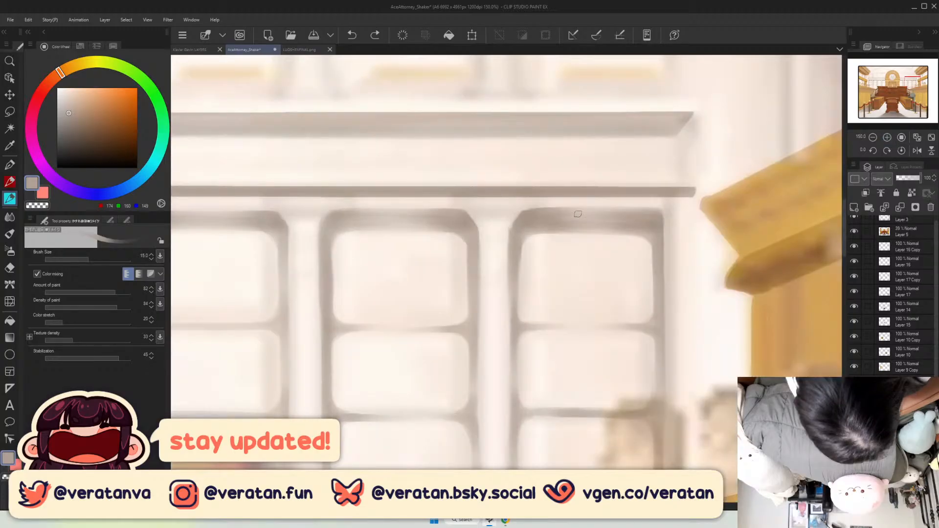
left_click_drag(506, 212, 482, 213)
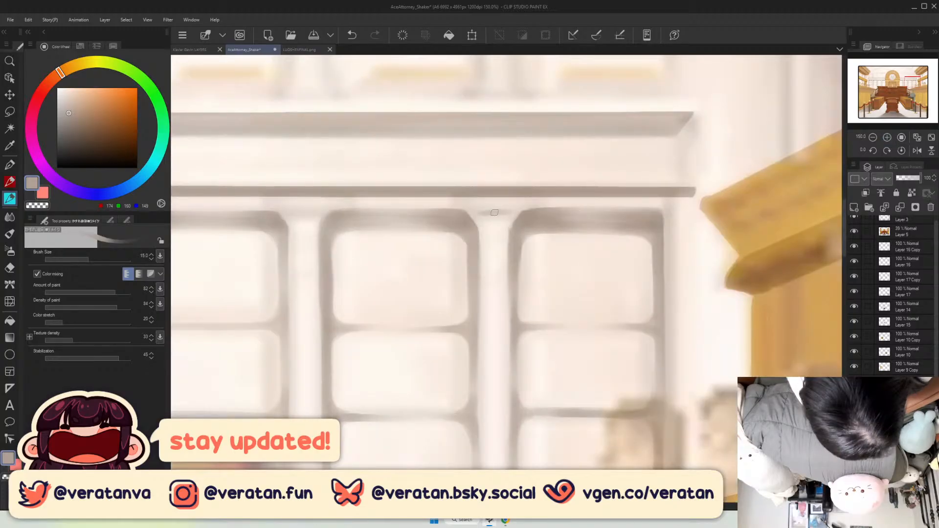
key("bracketright")
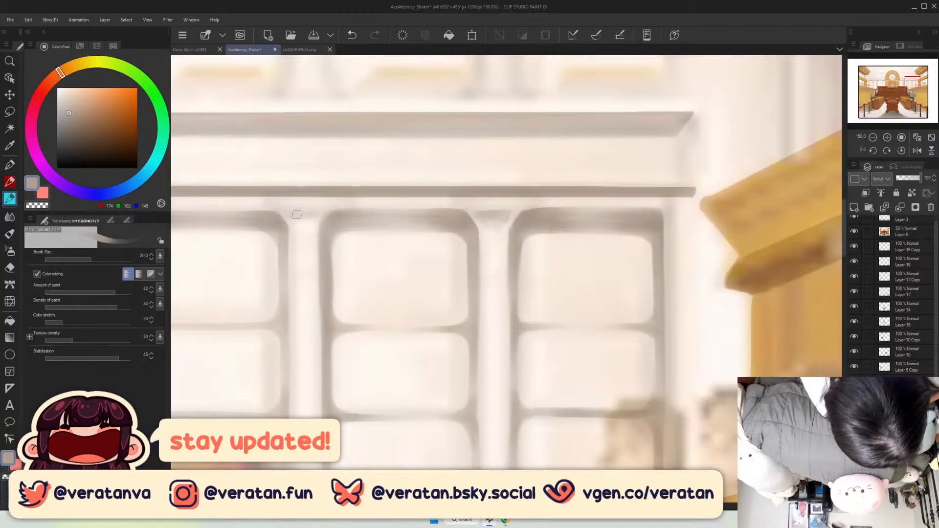
mouse_move(297, 215)
left_mouse_down()
mouse_move(312, 245)
mouse_move(620, 259)
left_mouse_up()
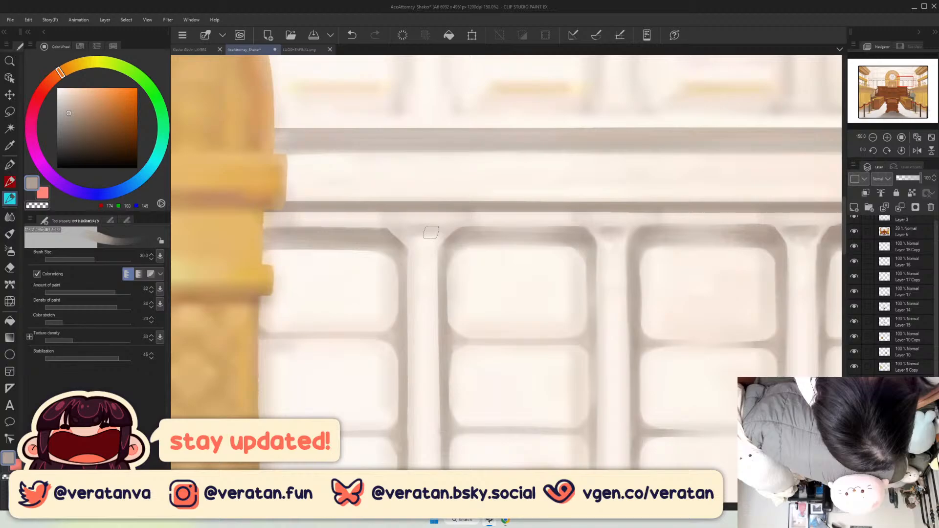
Shade the top of the window pillar nearest the clock arch, starting at brush size 15, and undo the last size 40 stroke.
key("bracketleft")
key("bracketleft")
key("bracketleft")
key("bracketleft")
left_click_drag(406, 229, 437, 233)
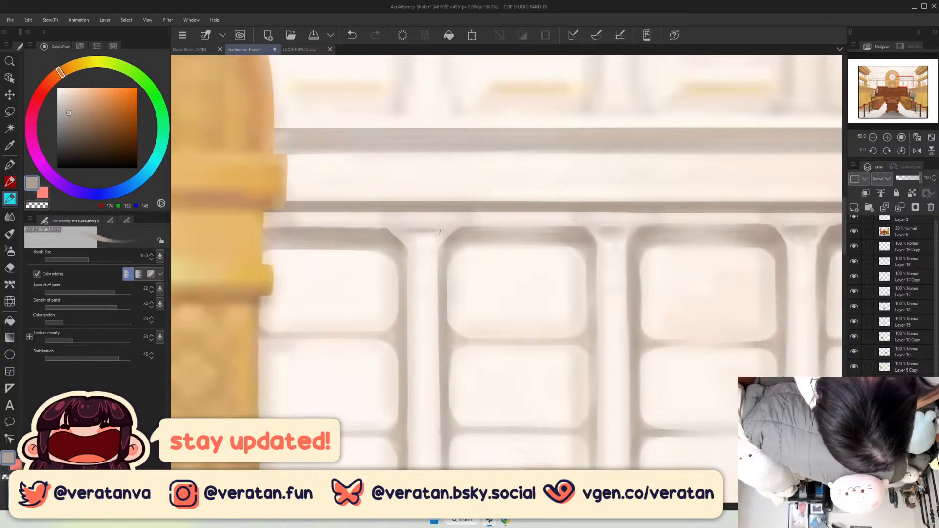
key("bracketright")
key("bracketright")
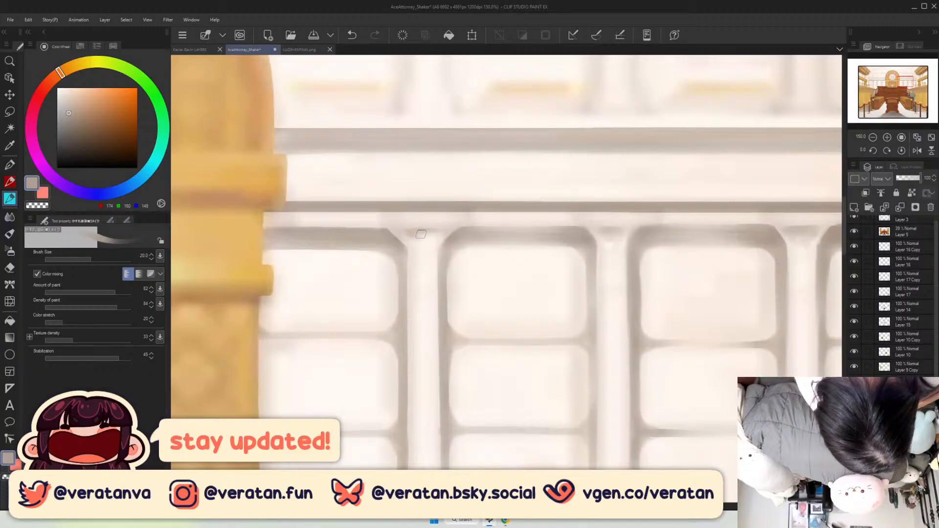
key("bracketright")
key("bracketright")
key("bracketright")
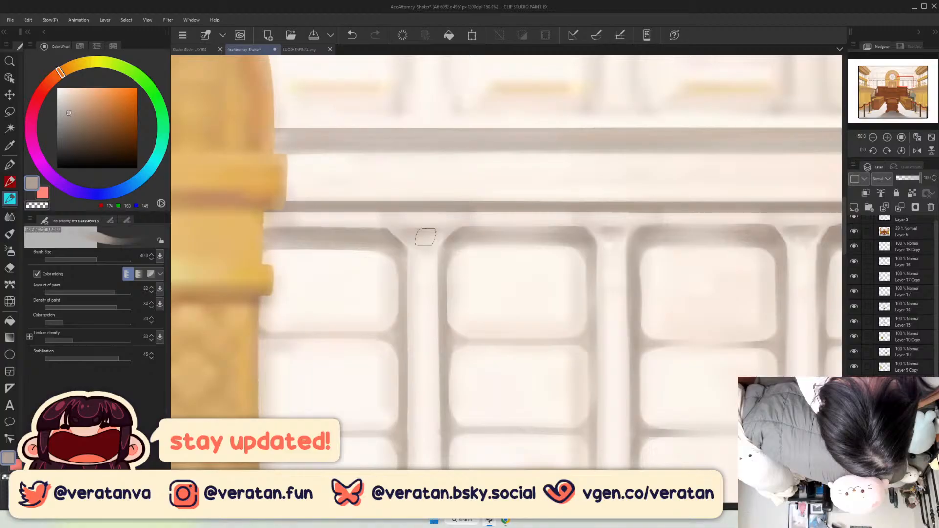
key("ctrl+z")
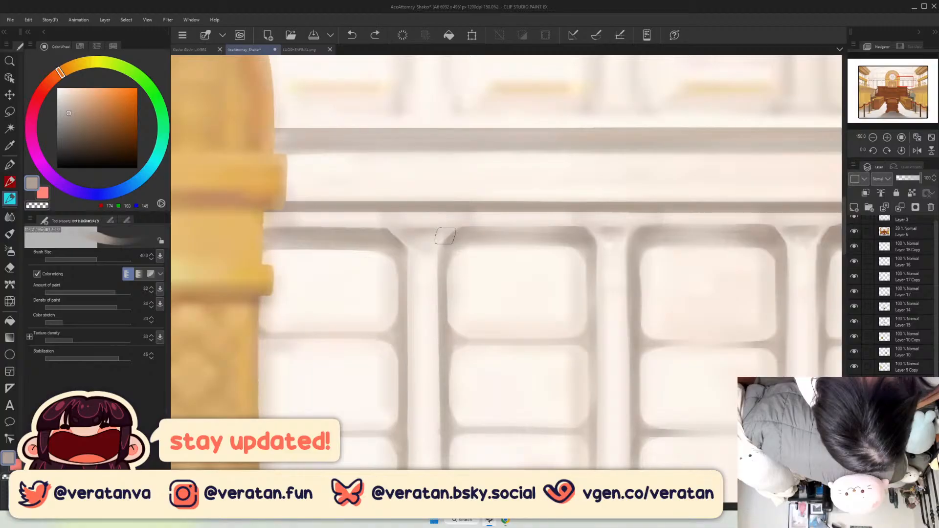
Compare the back wall's pillars and ledge with the Layer 5 reference hidden and shown.
key("ctrl+minus")
key("ctrl+minus")
key("ctrl+minus")
left_click(855, 231)
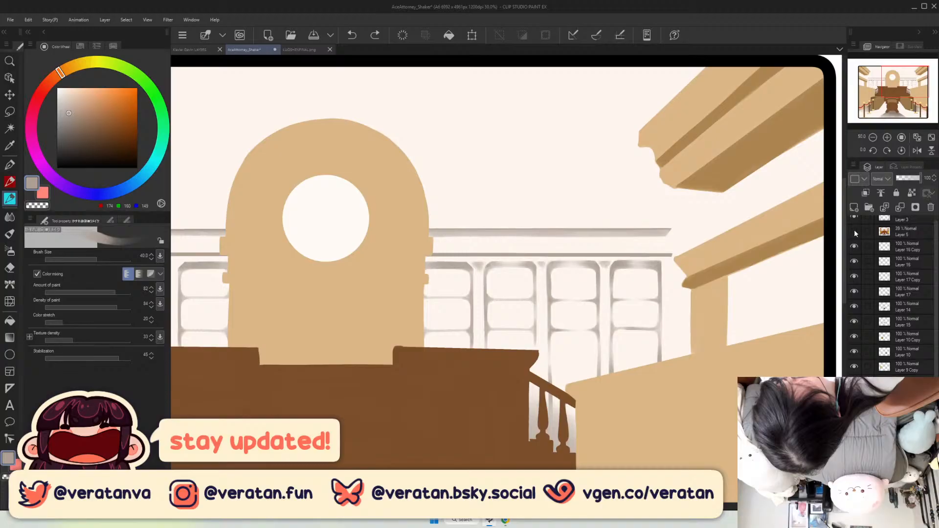
left_click(855, 232)
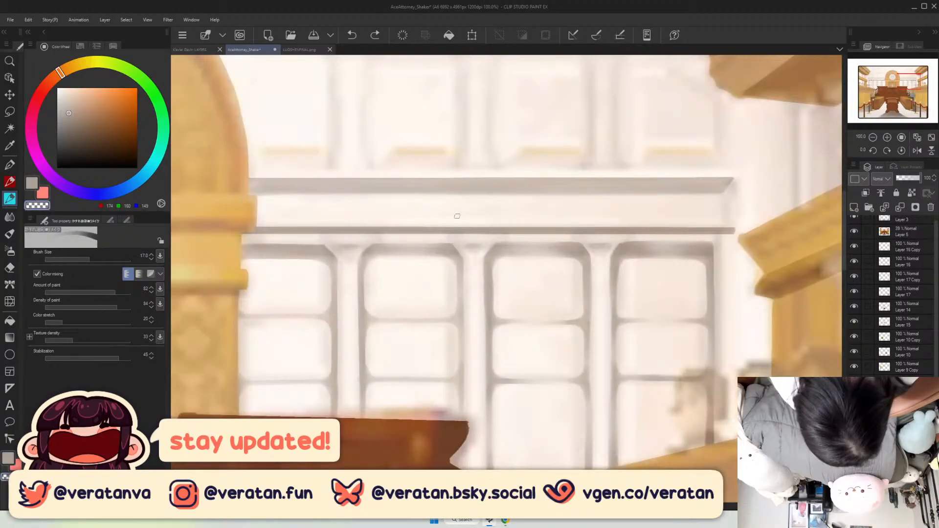
Clean up the strip between the lower ledge line and the window tops with transparent colour at size 17.
left_click_drag(368, 239, 454, 238)
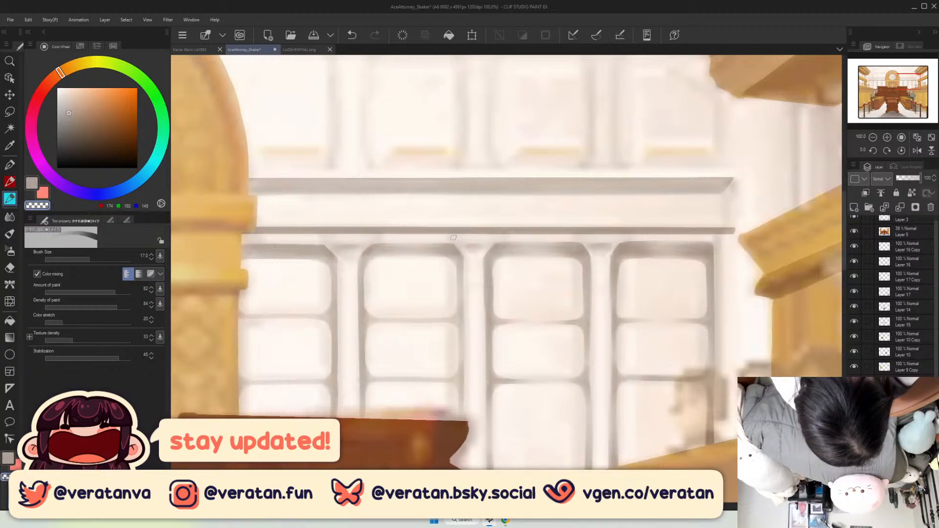
left_click_drag(904, 83, 902, 85)
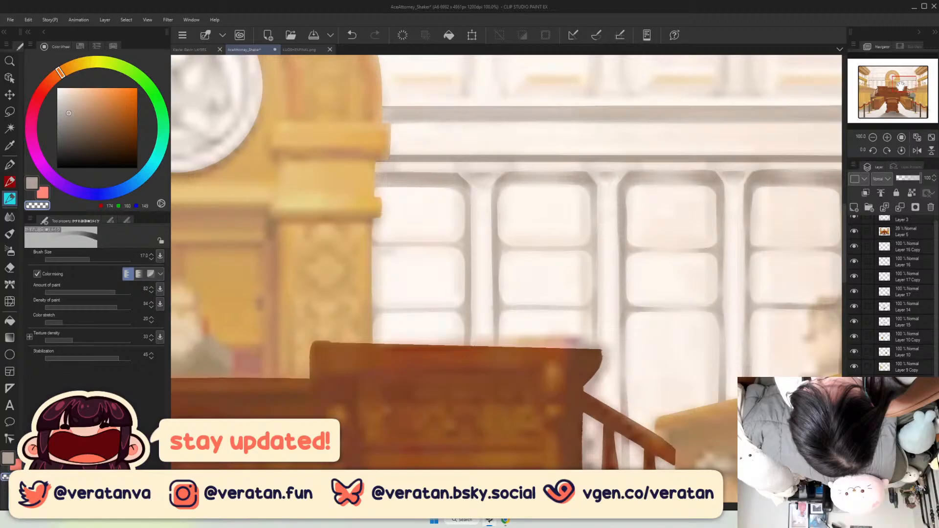
left_click(876, 82)
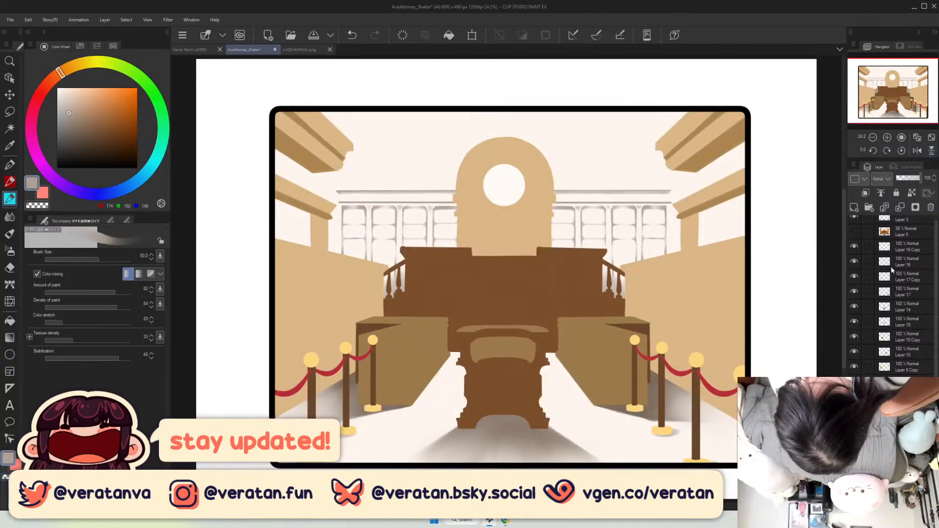
Softly shade the ledge strip between the two ledge lines right of the clock arch with brush size 120.
left_click(887, 138)
left_click(887, 138)
left_click(888, 138)
left_click(887, 138)
left_click_drag(888, 102, 898, 97)
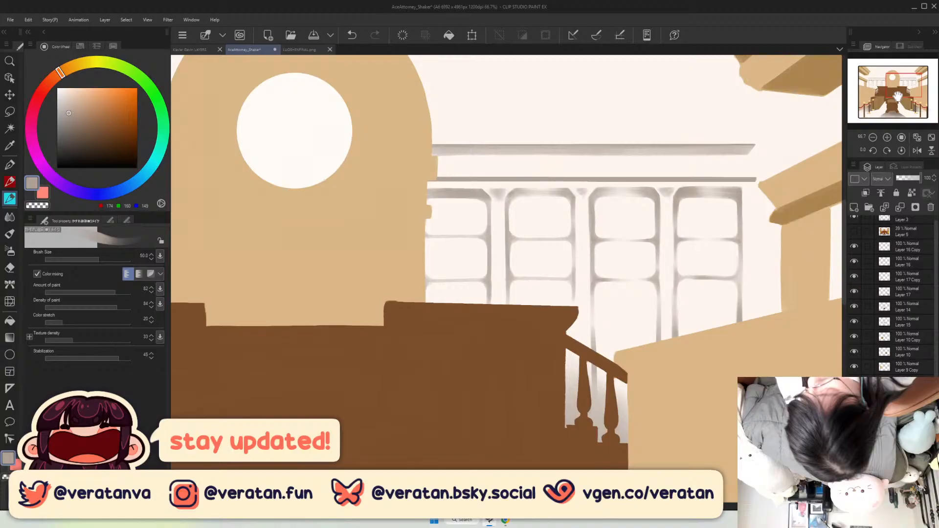
key("bracketright")
key("bracketright")
key("bracketright")
key("bracketright")
key("bracketright")
left_click_drag(636, 165, 728, 164)
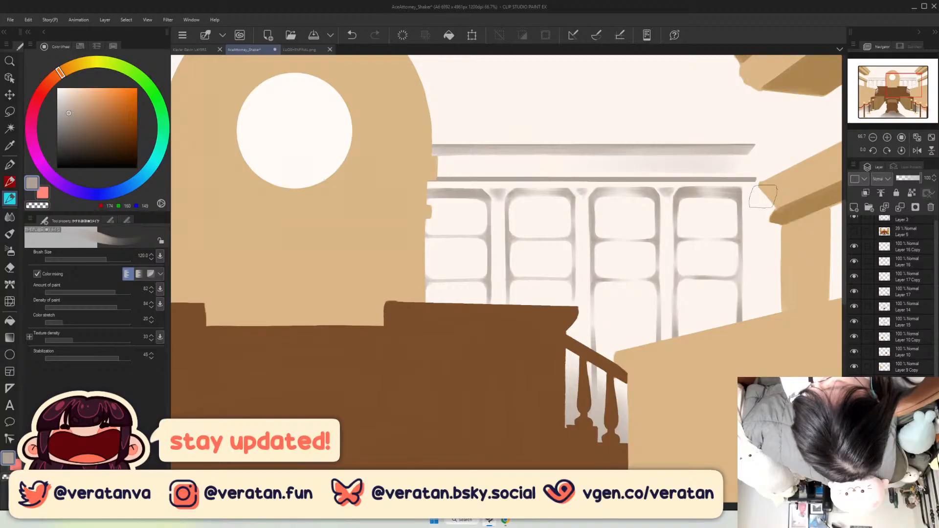
Softly shade the matching ledge strip left of the clock arch at brush size 120 and save the illustration.
left_click(886, 83)
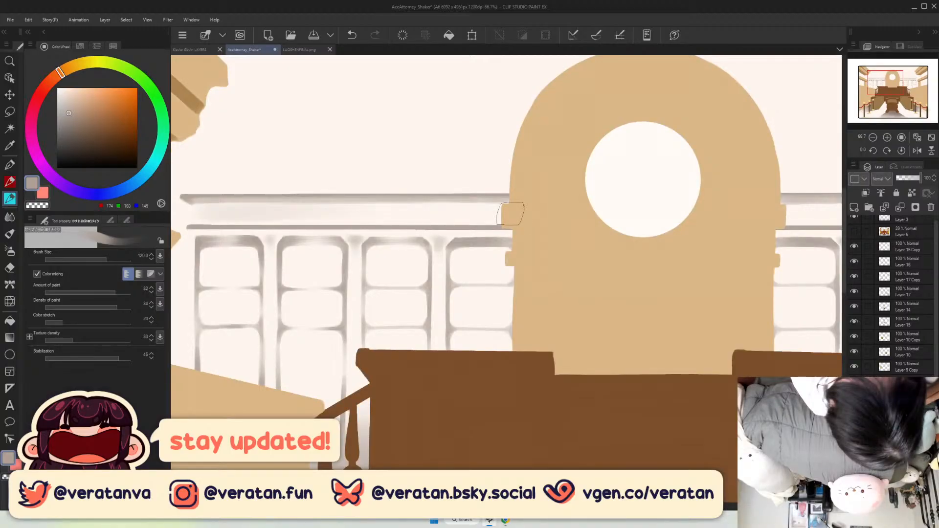
key("ctrl+0")
key("ctrl+plus")
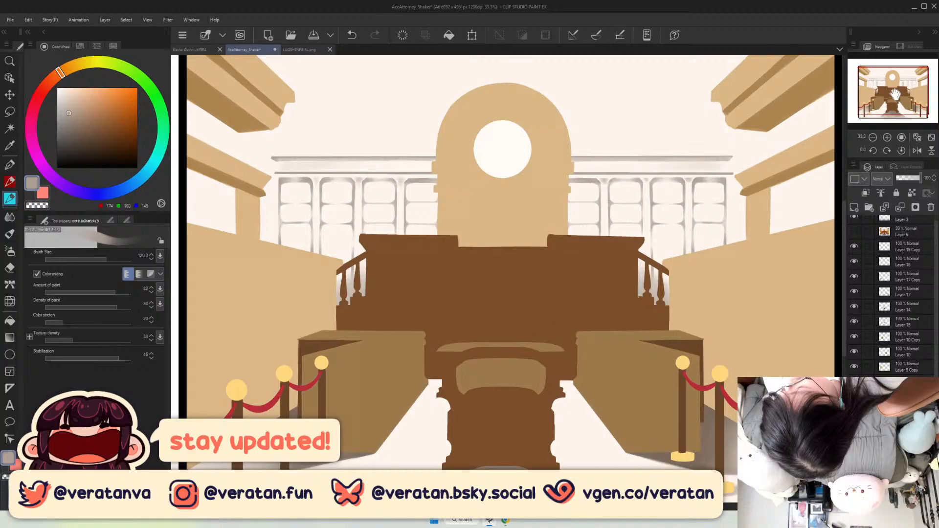
key("ctrl+0")
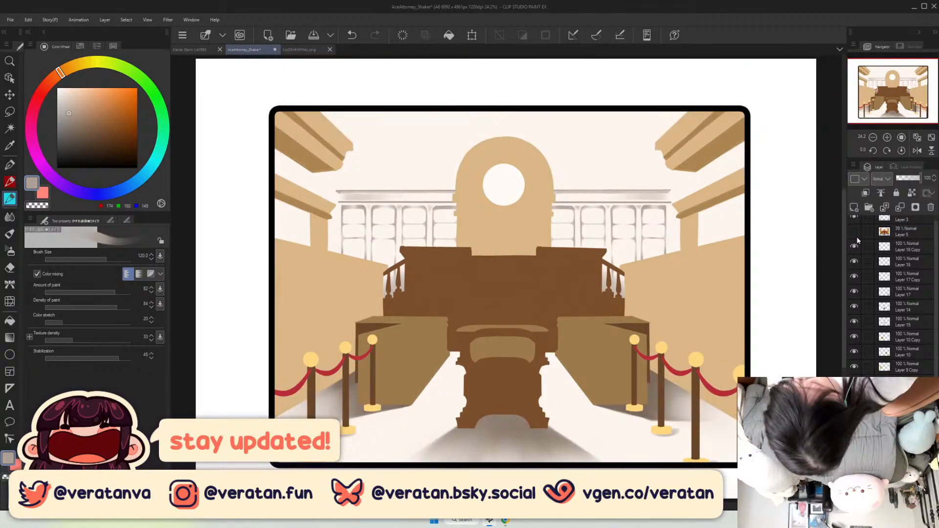
key("ctrl+s")
Lighten the shadows at the window pillar tops beside the clock arch with transparent colour, reducing the size to 30, and save the illustration.
left_click(888, 138)
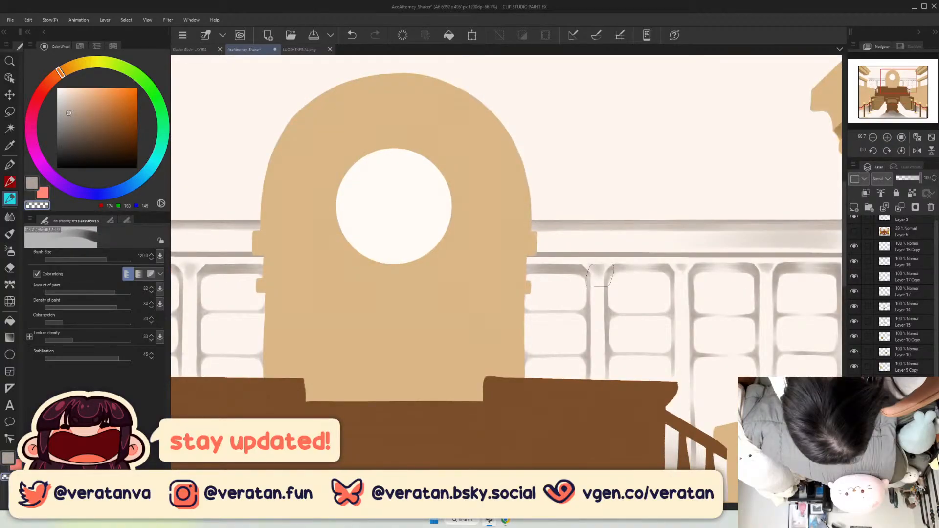
key("bracketleft")
key("bracketleft")
key("bracketleft")
key("bracketleft")
key("bracketleft")
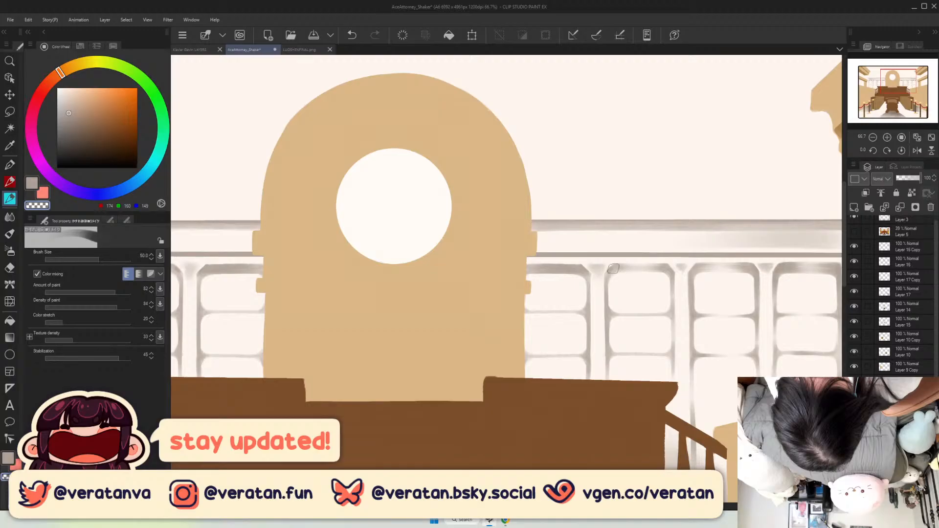
key("bracketleft")
key("bracketleft")
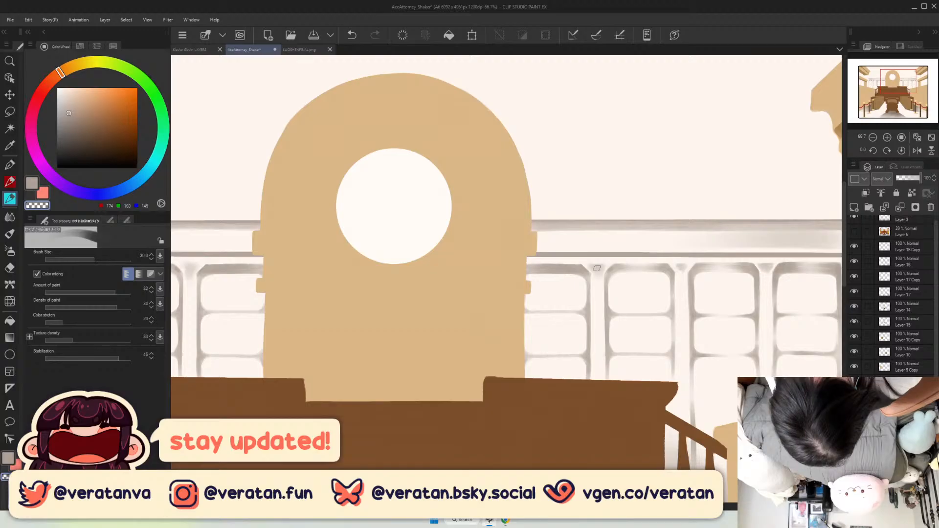
key("ctrl+0")
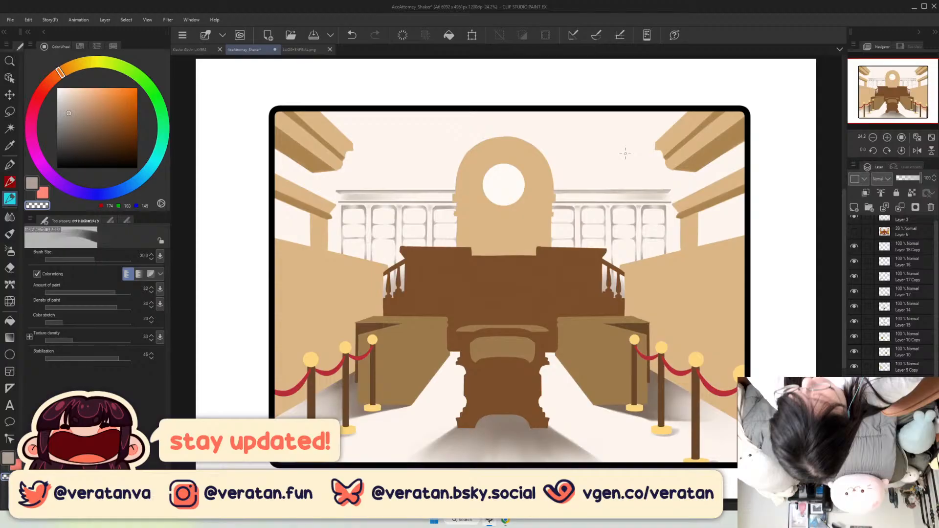
key("ctrl+s")
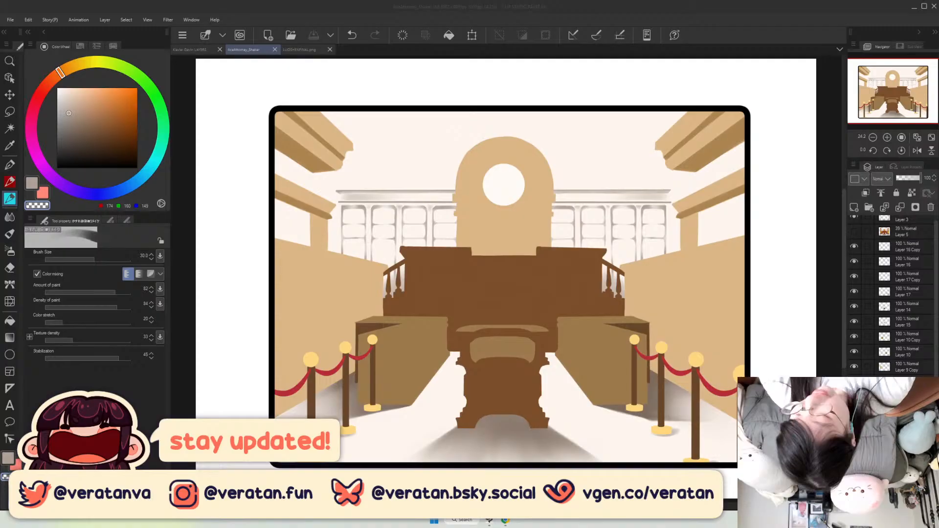
Show the faded reference layer and paint the edges of the first two upper-row window pillars left of the clock arch at sizes 20 and 30.
left_click(856, 235)
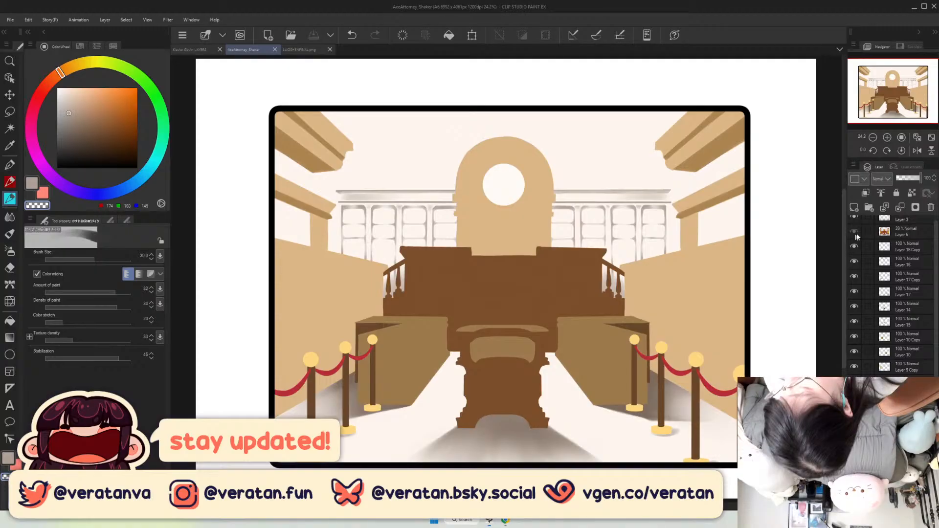
left_click(855, 234)
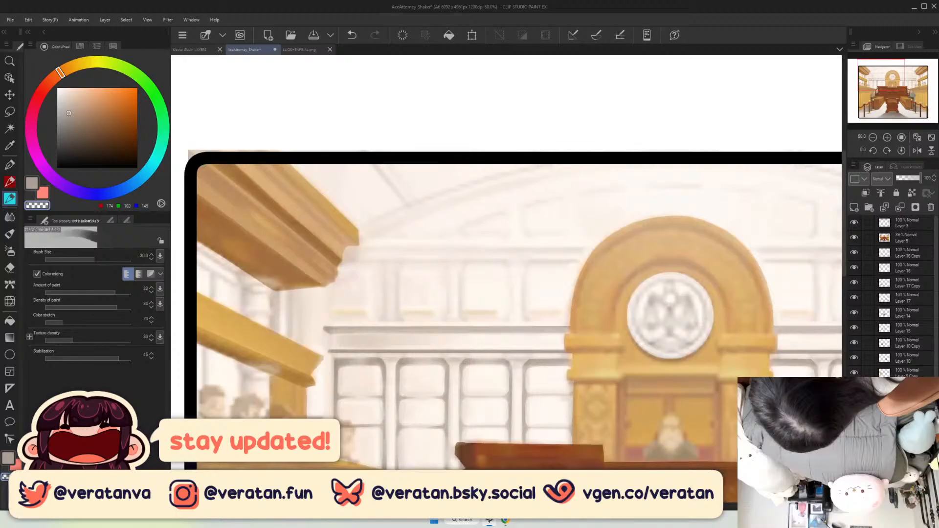
scroll(896, 296, "down", 3)
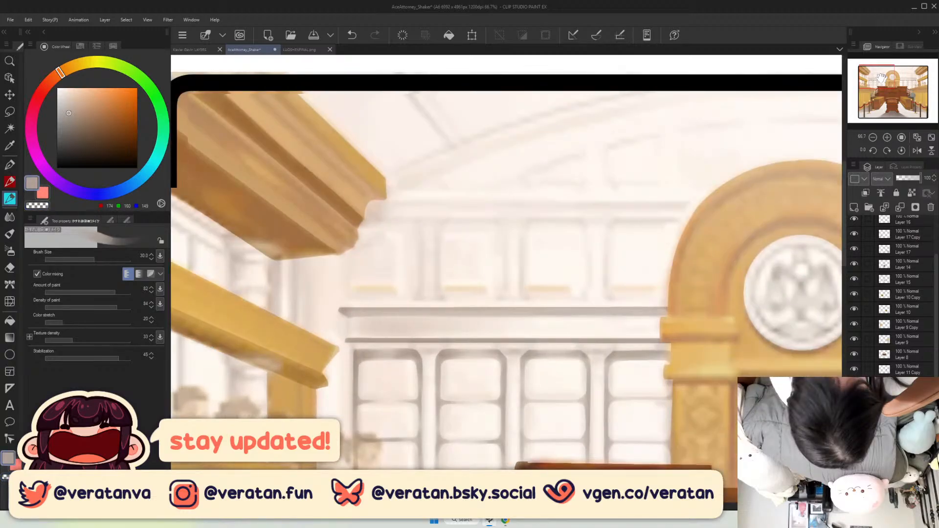
left_click_drag(882, 78, 882, 78)
key("[")
left_click_drag(436, 234, 435, 278)
key("ctrl+z")
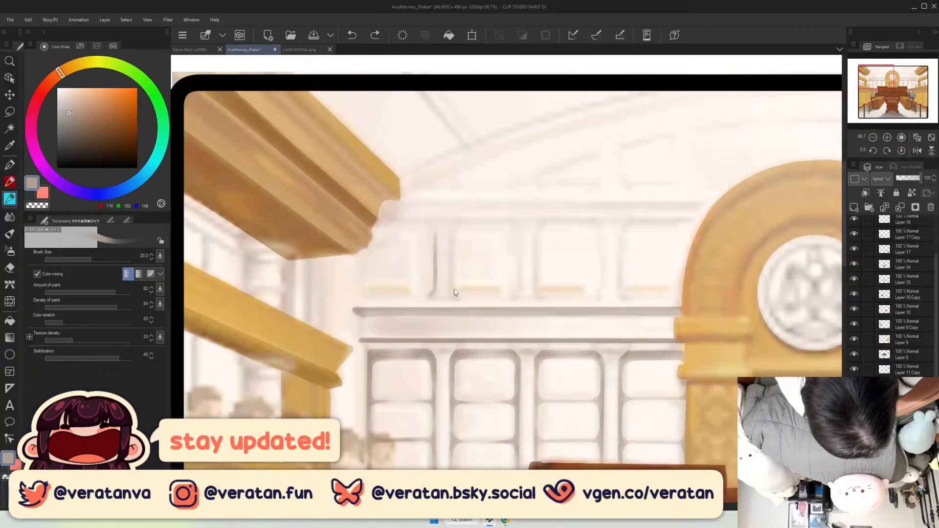
left_click_drag(455, 295, 453, 235)
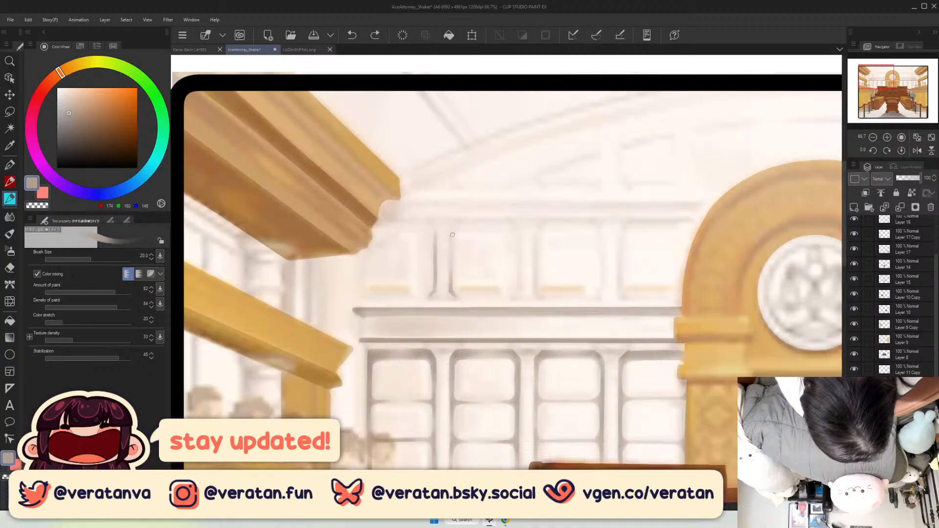
left_click_drag(520, 245, 515, 295)
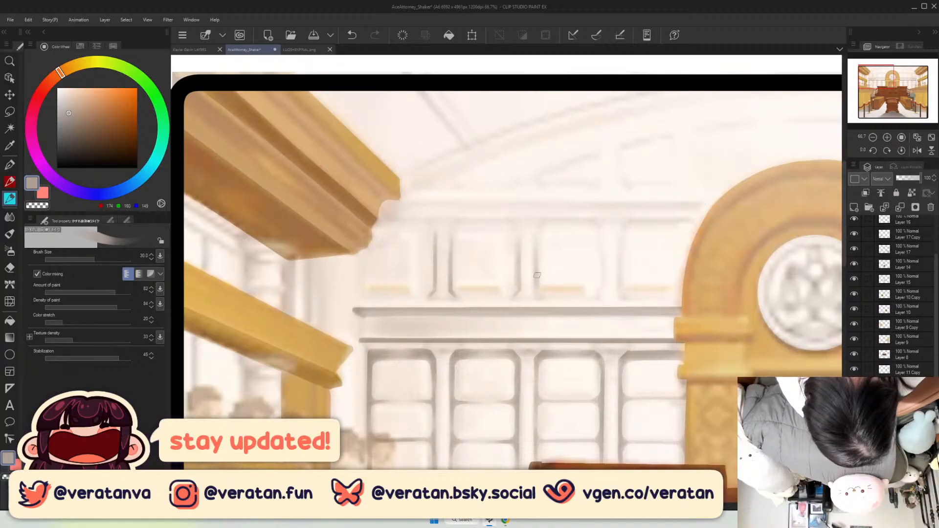
left_click_drag(536, 295, 539, 260)
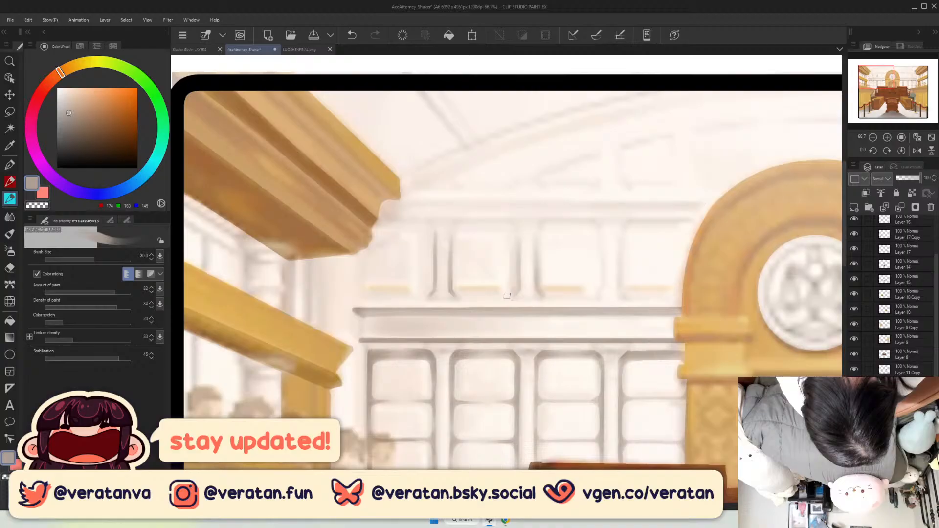
Softly shade the upper window panels beside those two pillars with the brush enlarged to 60 and 70.
key("bracketright")
key("bracketright")
key("bracketright")
mouse_move(457, 293)
left_mouse_down()
mouse_move(457, 251)
mouse_move(425, 296)
left_mouse_up()
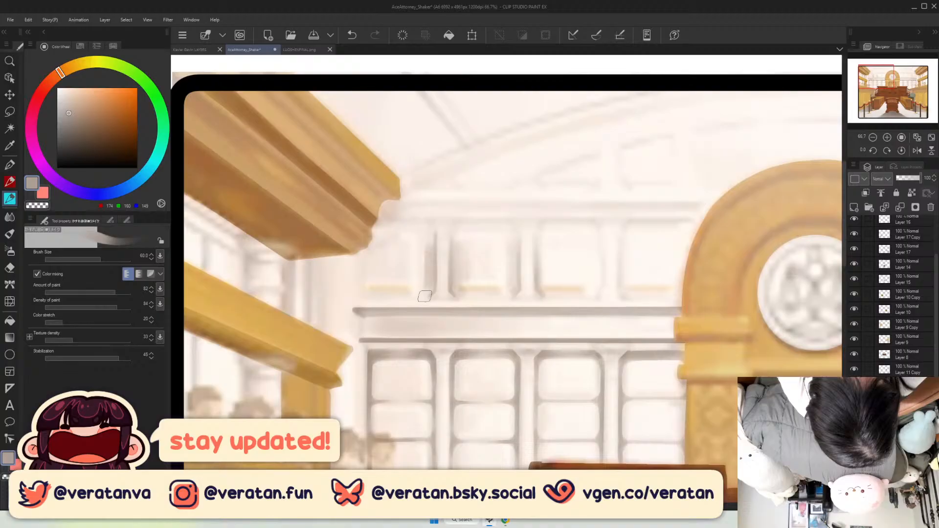
key("bracketright")
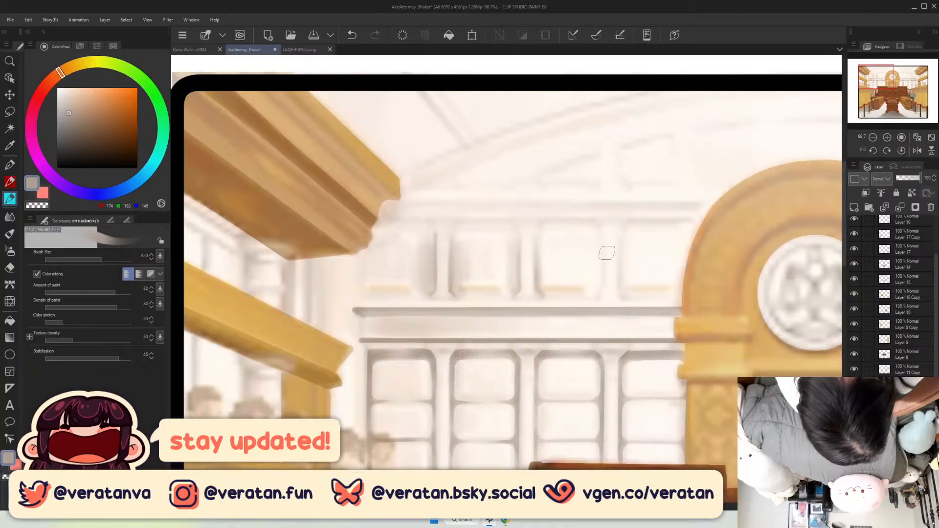
Paint both edges of the upper-row pillar nearest the left side of the clock arch at brush size 30.
key("bracketleft")
key("bracketleft")
key("bracketleft")
key("bracketleft")
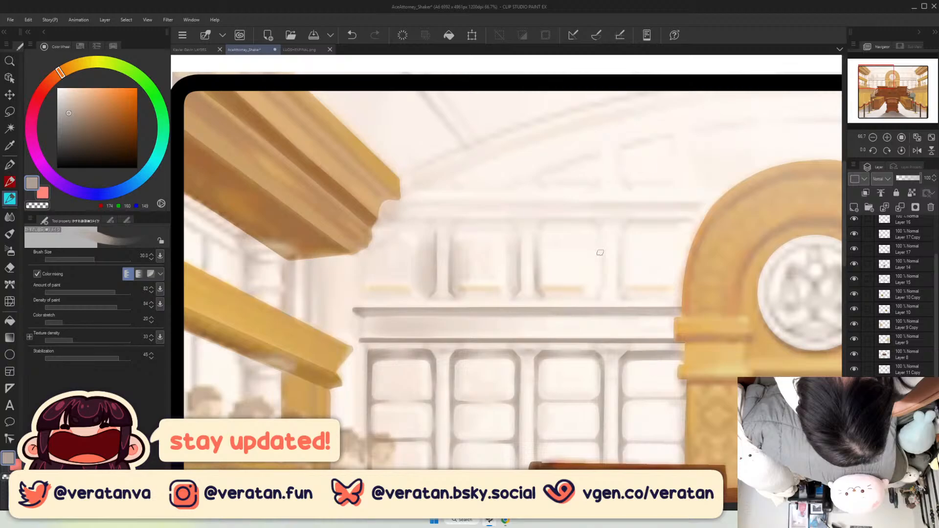
left_click_drag(600, 253, 601, 294)
left_click_drag(623, 235, 623, 293)
Softly shade the upper window panels on both sides of that pillar at brush size 70.
key("bracketright")
key("bracketright")
key("bracketright")
key("bracketright")
left_click_drag(638, 245, 639, 285)
left_click_drag(601, 274, 547, 267)
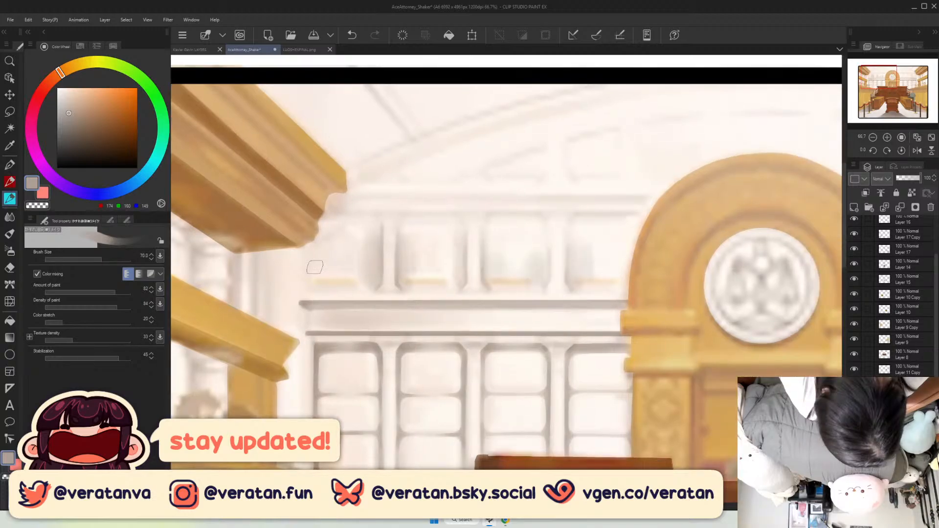
Shade the upper window panels around the first pillar right of the clock arch, using brush sizes 40, 70 and 60.
left_click_drag(646, 264, 409, 271)
key("bracketleft")
key("bracketleft")
key("bracketleft")
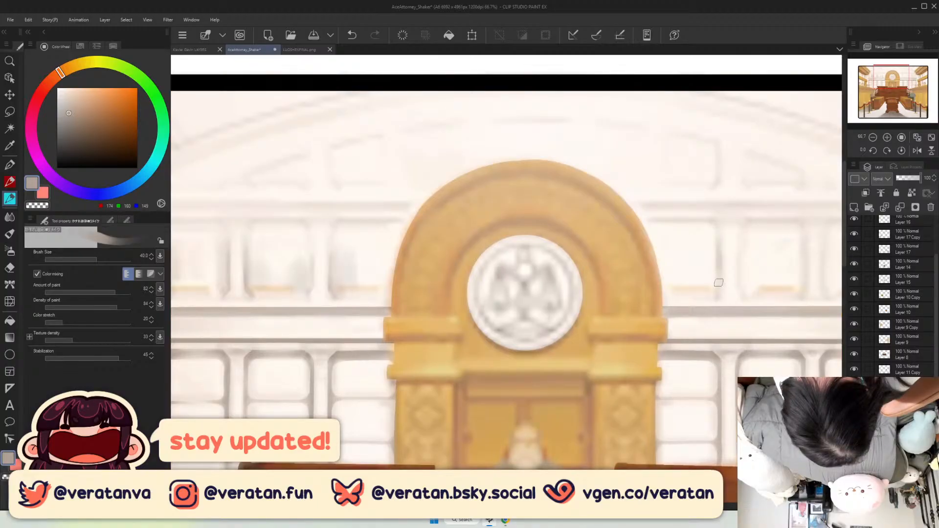
key("bracketright")
key("bracketright")
key("bracketright")
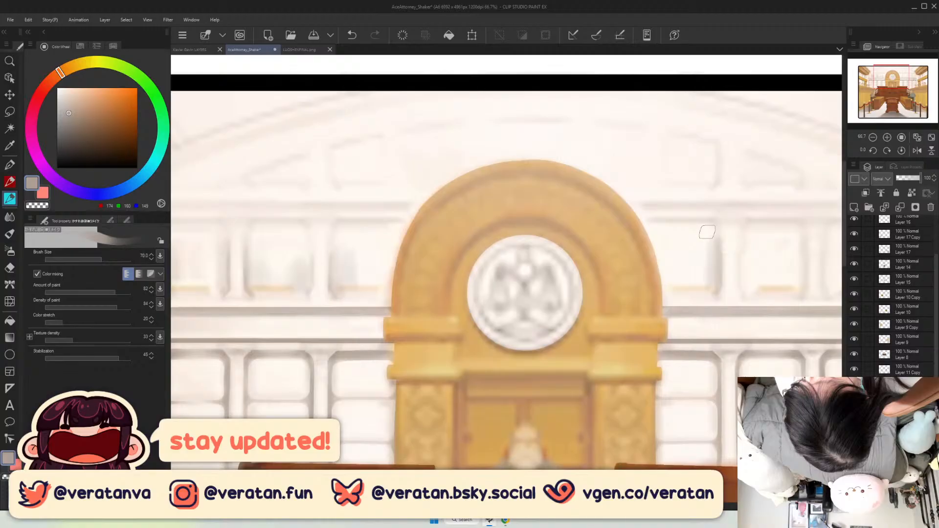
left_click_drag(707, 232, 481, 214)
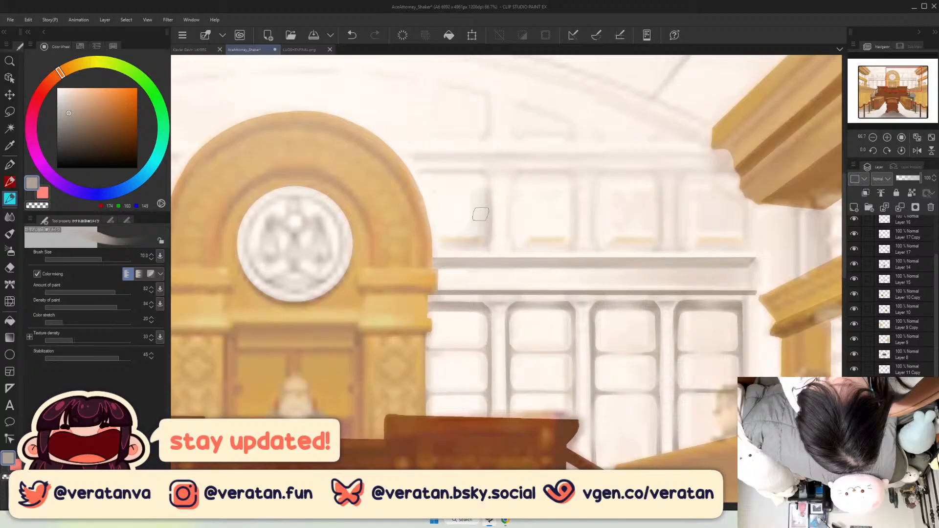
key("bracketleft")
left_click_drag(513, 190, 514, 224)
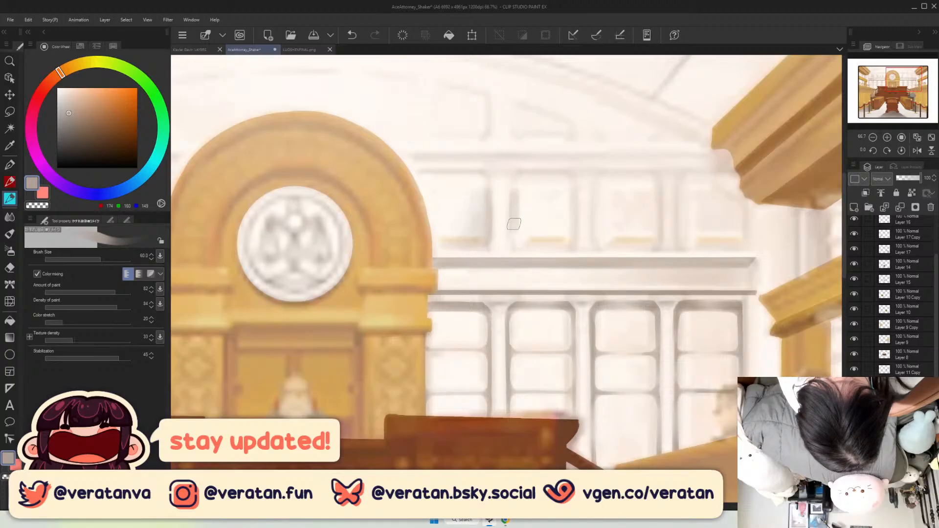
left_click_drag(513, 224, 525, 204)
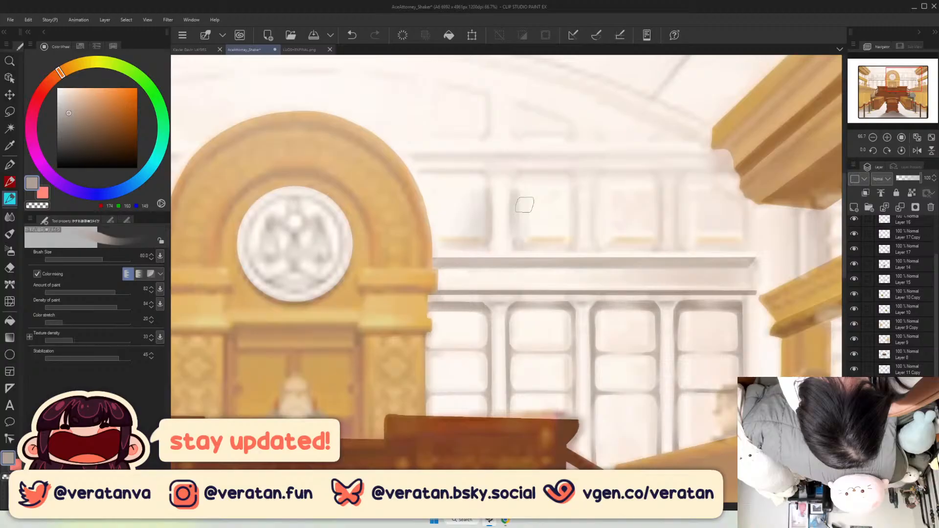
Paint the edges of the remaining upper-row pillars right of the clock arch at brush sizes 40 and 30.
key("bracketleft")
key("bracketleft")
key("bracketleft")
key("bracketleft")
left_click_drag(574, 209, 573, 242)
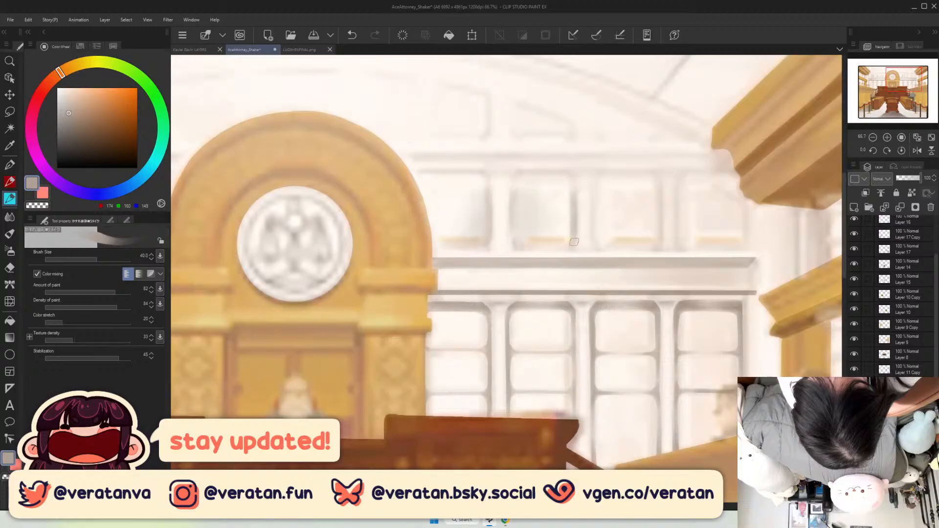
key("ctrl+plus")
key("bracketleft")
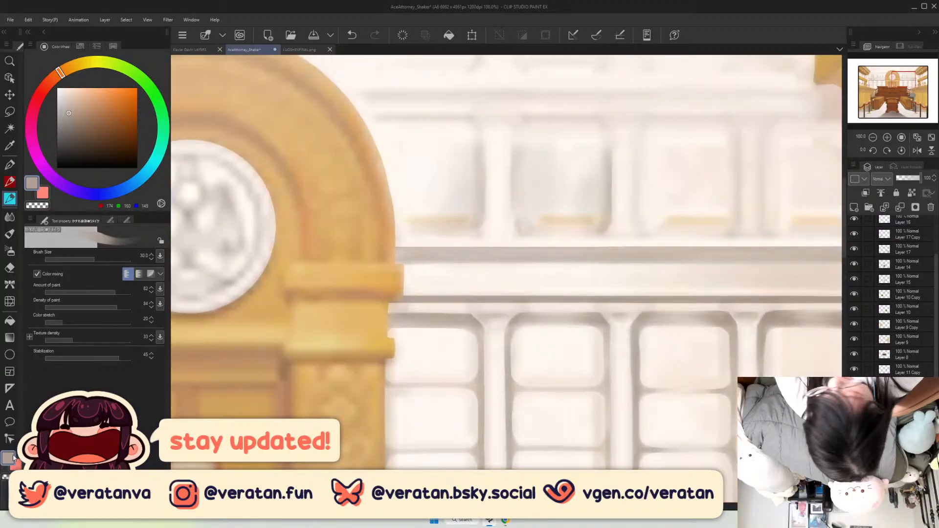
left_click_drag(640, 144, 650, 230)
left_click_drag(904, 82, 906, 80)
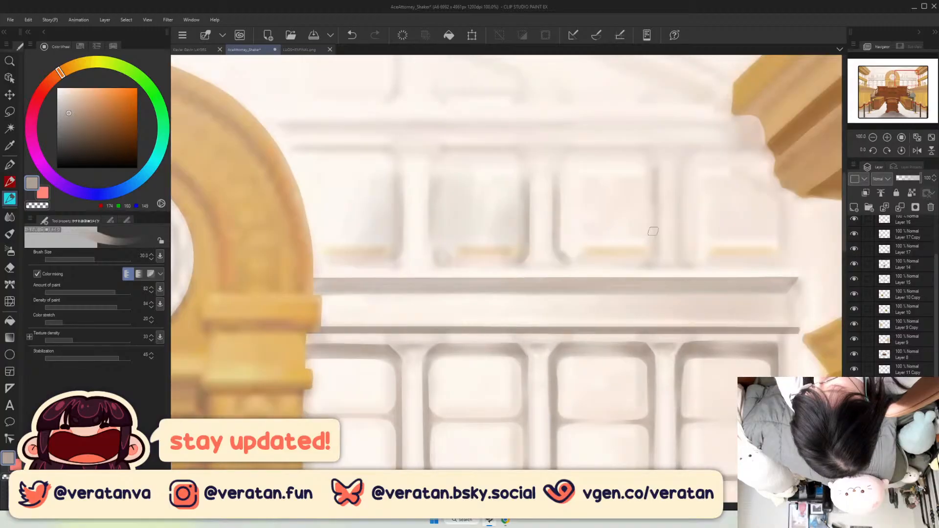
left_click_drag(681, 176, 686, 244)
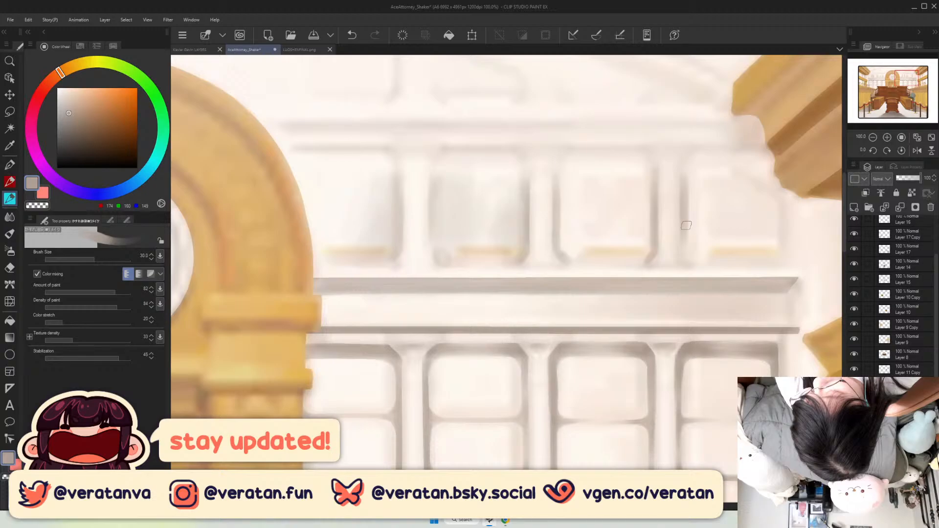
left_click_drag(687, 226, 690, 263)
Softly shade the upper window panels beside the outer pillars right of the arch at brush sizes 100 and 70.
key("]")
key("]")
key("]")
key("]")
key("]")
key("]")
left_click_drag(642, 185, 639, 248)
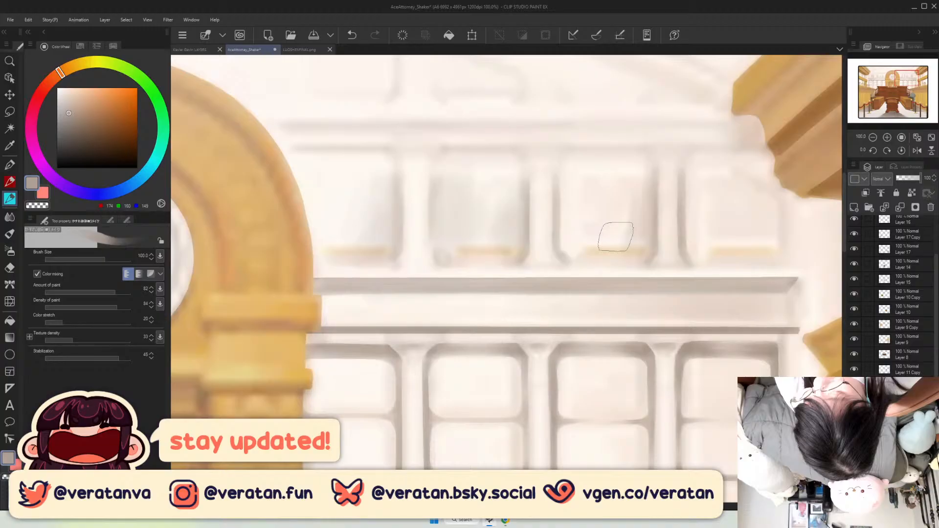
key("[")
key("[")
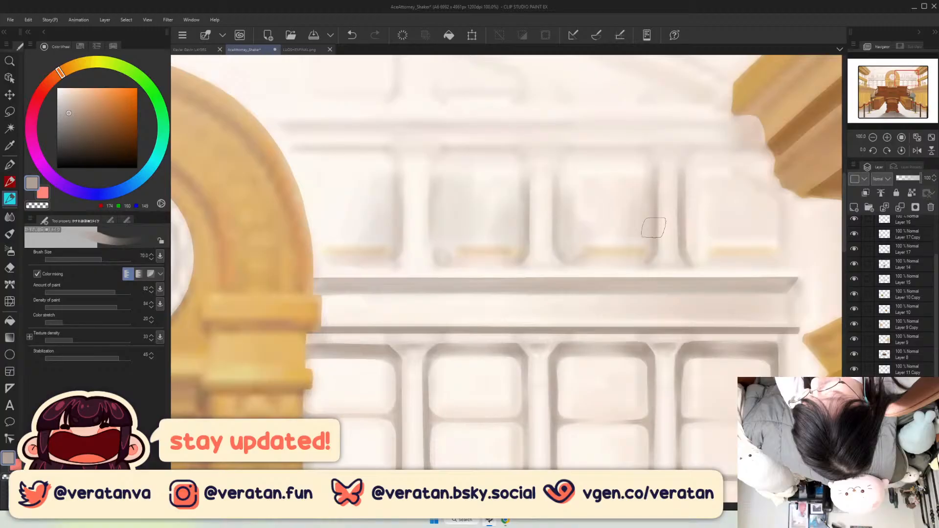
left_click_drag(695, 190, 700, 254)
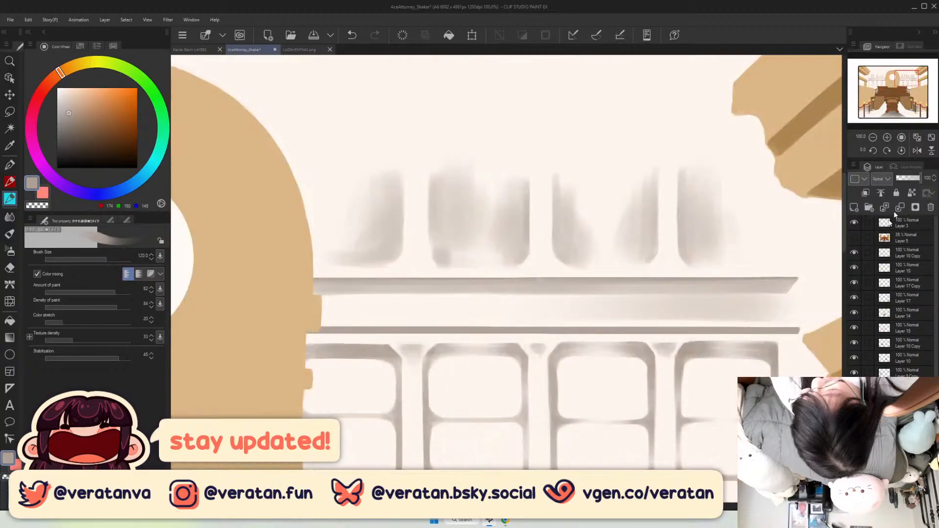
Check the upper window shading across the whole illustration with the reference hidden, undoing and restoring the last stroke to compare.
left_click(929, 138)
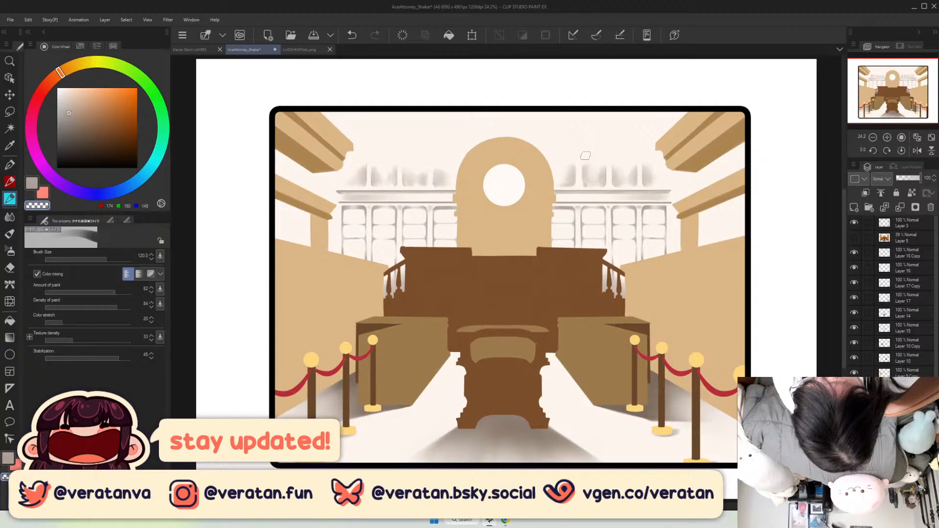
key("ctrl+z")
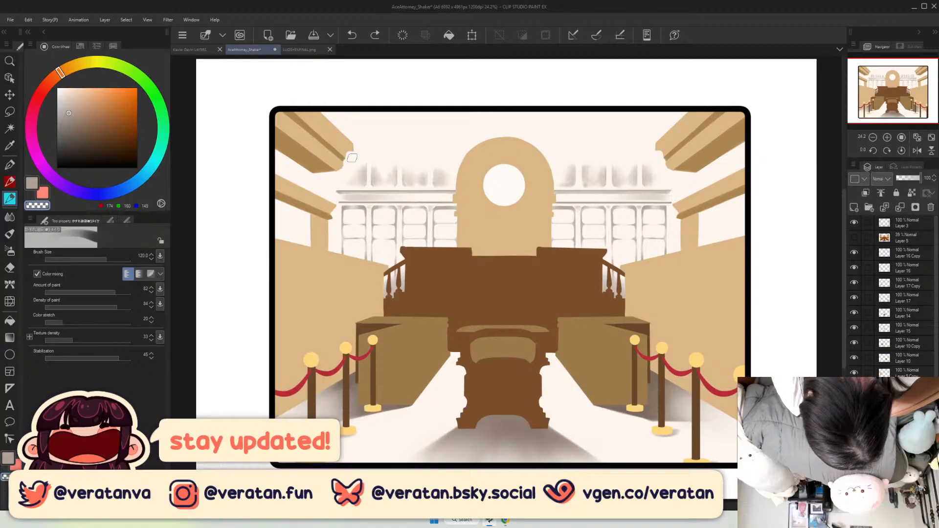
key("ctrl+y")
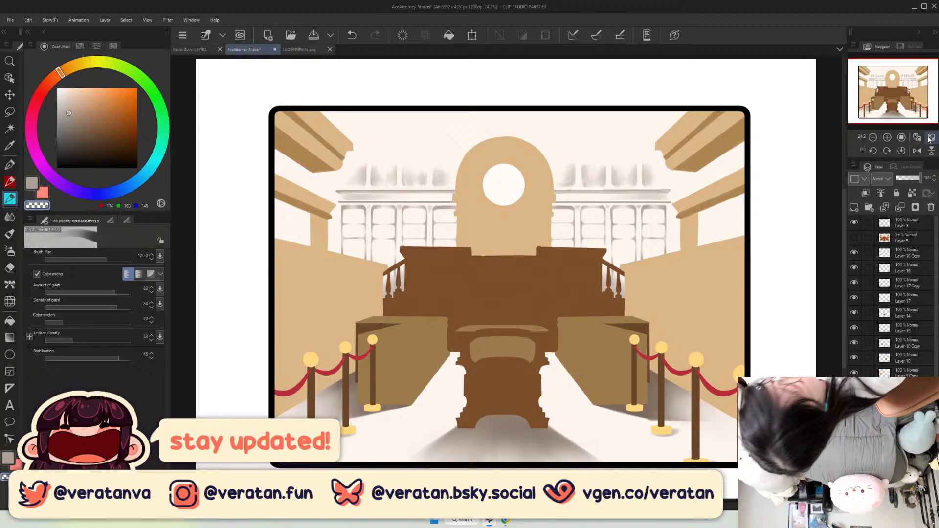
scroll(599, 299, "down", 5)
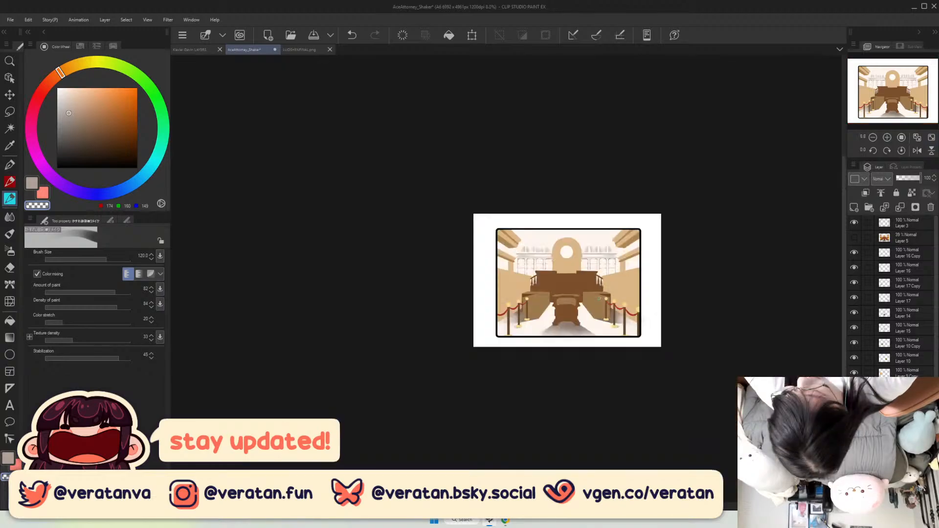